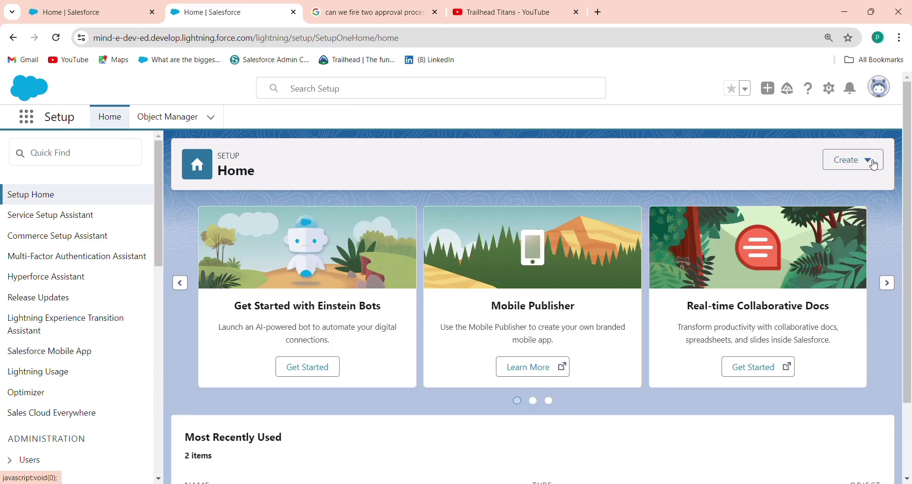
# Start a new custom object and enter Demerit__c as its label
pyautogui.click(870, 162)
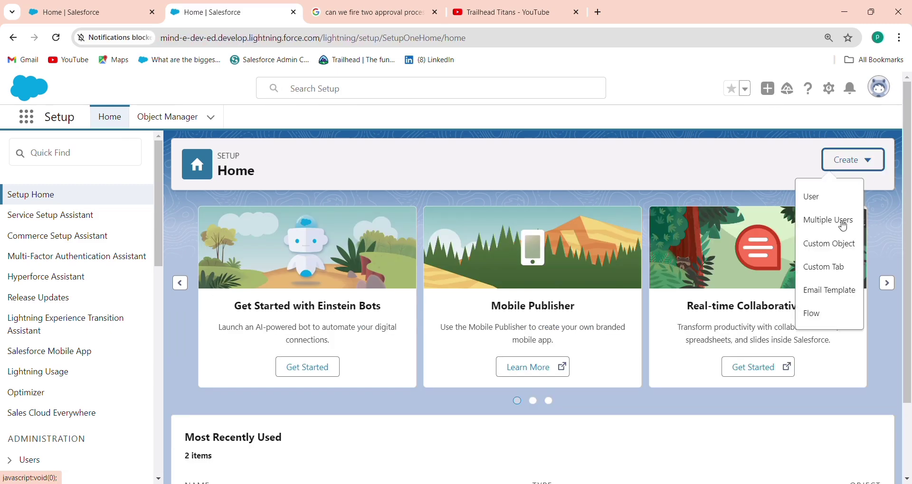
pyautogui.click(841, 246)
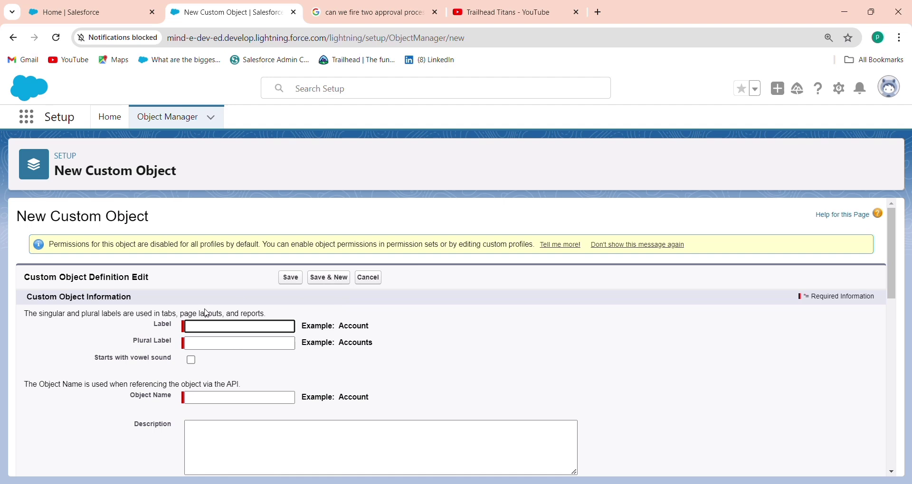
pyautogui.write('Demerit__c')
pyautogui.click(246, 348)
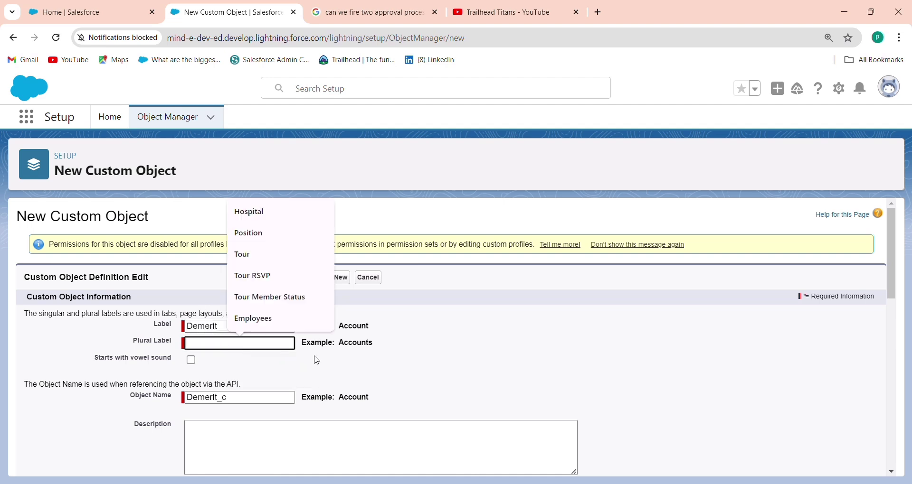
# Clear the generated object name and correct the label to Demerit
pyautogui.moveTo(233, 398); pyautogui.dragTo(173, 407)
pyautogui.press('BackSpace')
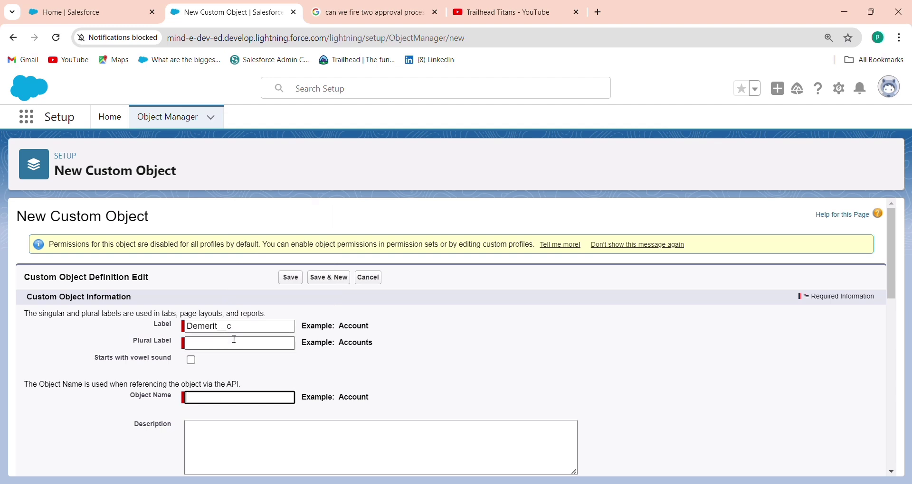
pyautogui.click(247, 326)
pyautogui.press('BackSpace')
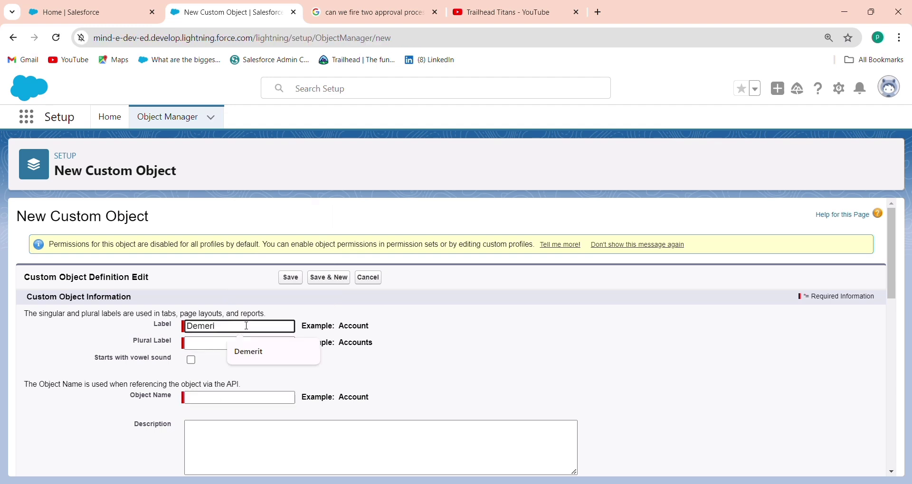
pyautogui.click(232, 354)
# Copy the label Demerit into the object's plural label
pyautogui.click(211, 347)
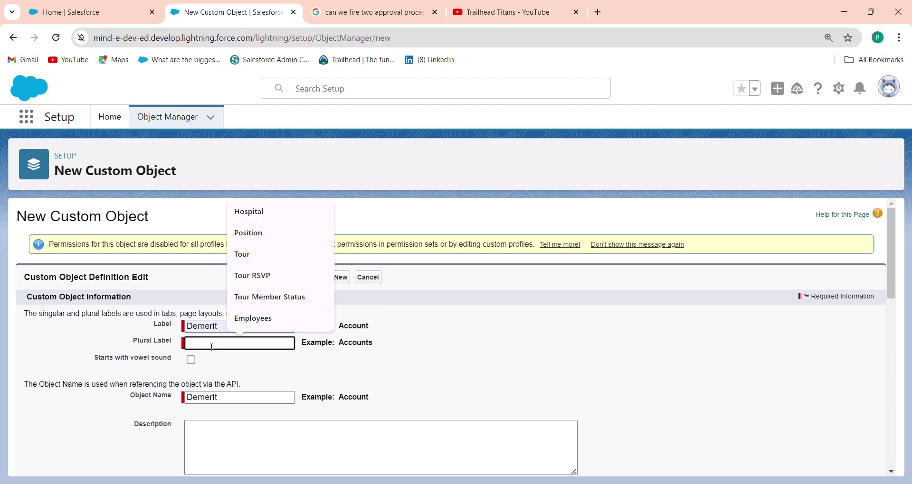
pyautogui.click(221, 332)
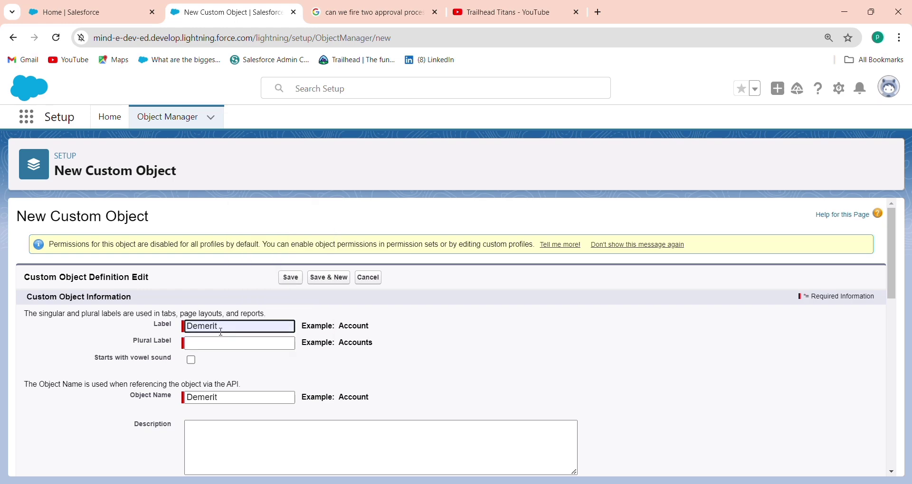
pyautogui.doubleClick(221, 332)
pyautogui.hotkey('ctrl', 'c')
pyautogui.click(239, 348)
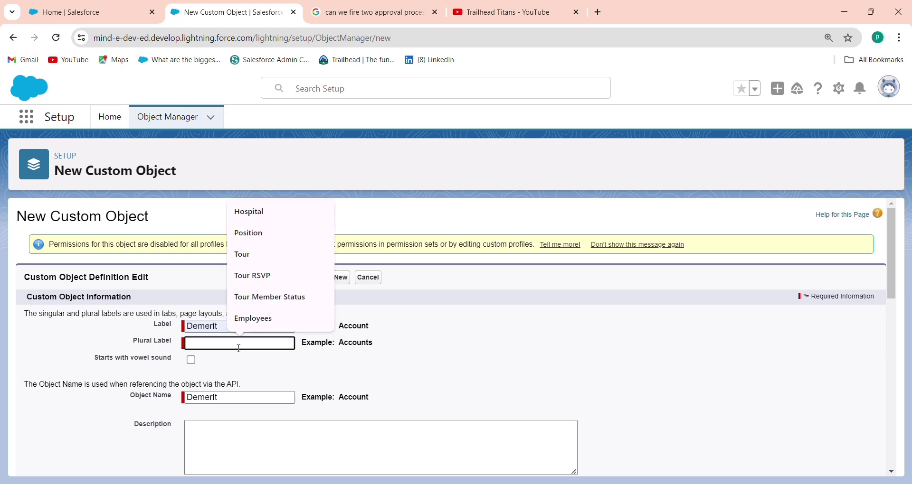
pyautogui.hotkey('ctrl', 'v')
# Enable the optional features Allow Reports, Allow Activities, Track Field History and Allow in Chatter Groups
pyautogui.scroll(-10, 894, 360)
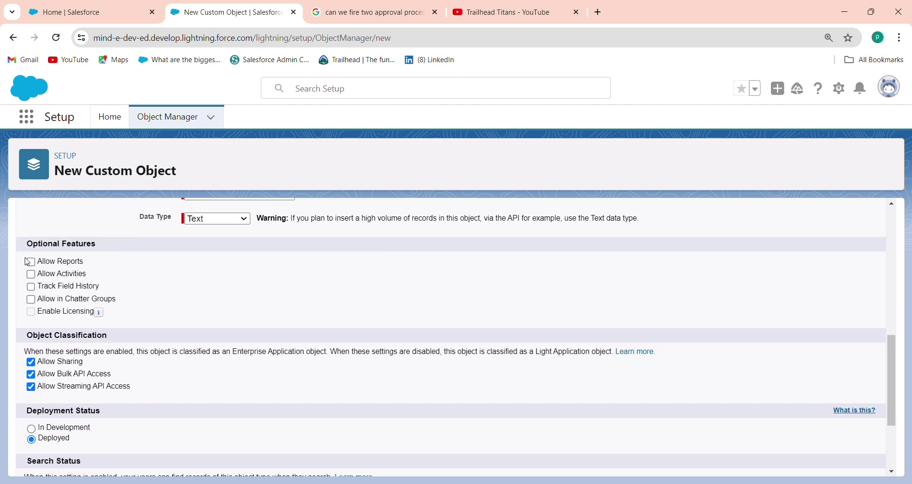
pyautogui.click(30, 263)
pyautogui.click(31, 275)
pyautogui.click(31, 287)
pyautogui.click(31, 300)
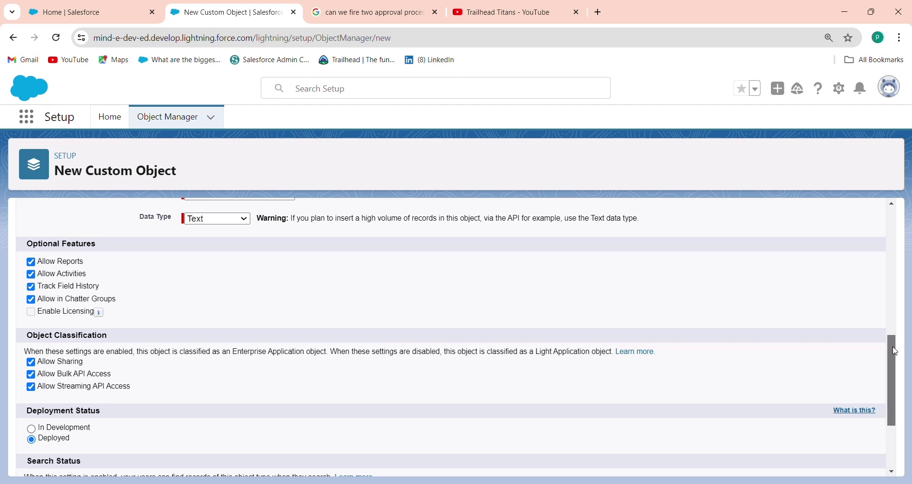
# Remove the "__c" suffix after Demerit in the record name
pyautogui.moveTo(900, 350); pyautogui.dragTo(902, 297)
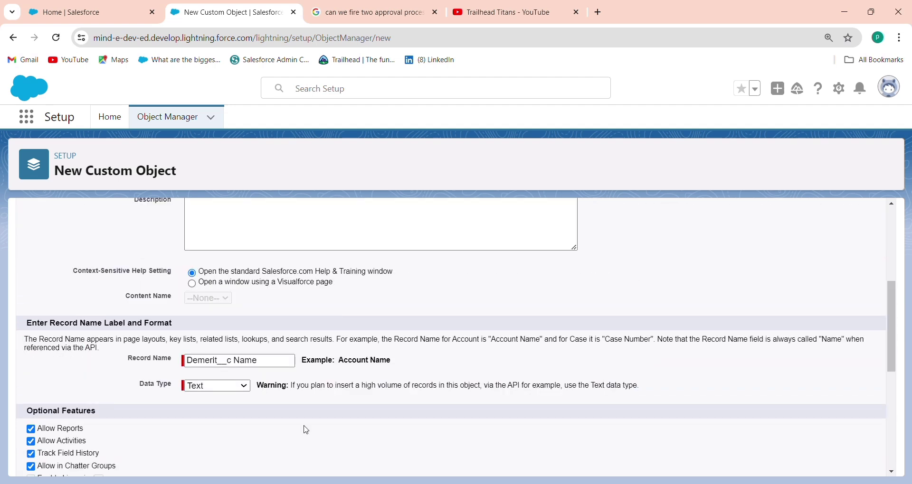
pyautogui.click(236, 362)
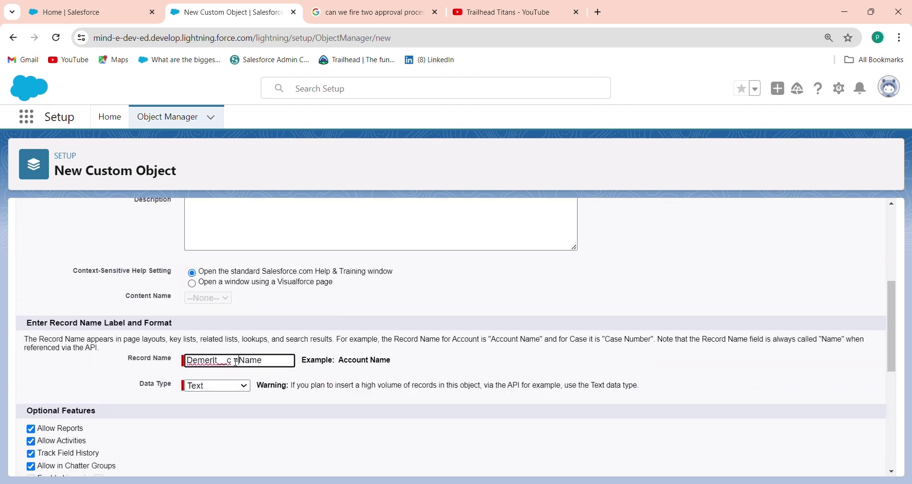
pyautogui.press('BackSpace')
pyautogui.press('BackSpace')
pyautogui.press('BackSpace')
pyautogui.press('BackSpace')
# Enable Allow Search for the custom object and save it
pyautogui.moveTo(895, 364); pyautogui.dragTo(861, 433)
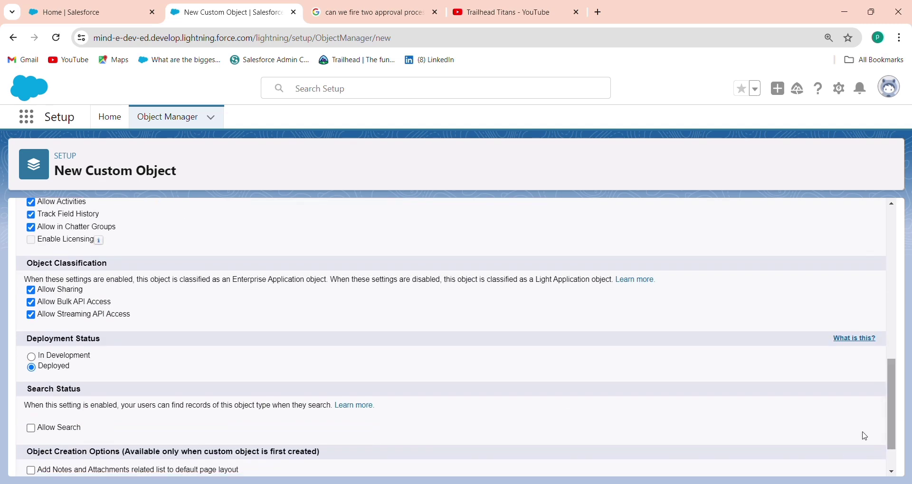
pyautogui.click(53, 429)
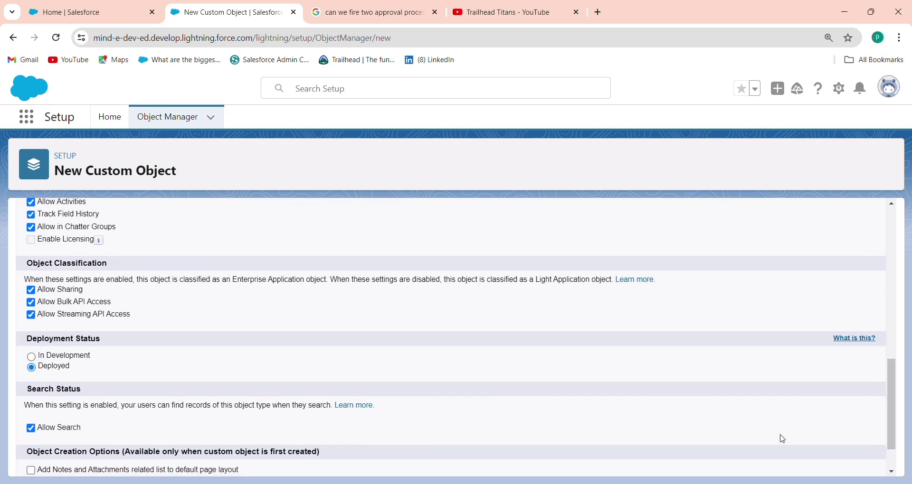
pyautogui.scroll(-1, 898, 464)
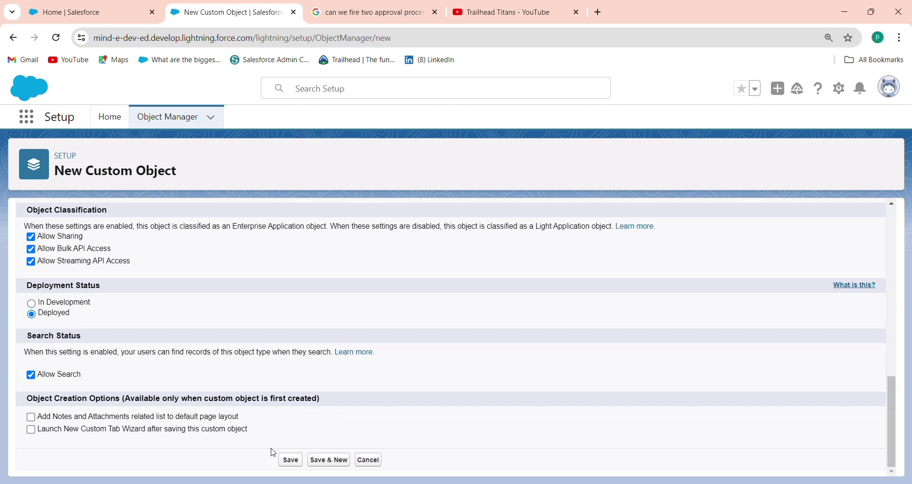
pyautogui.click(291, 460)
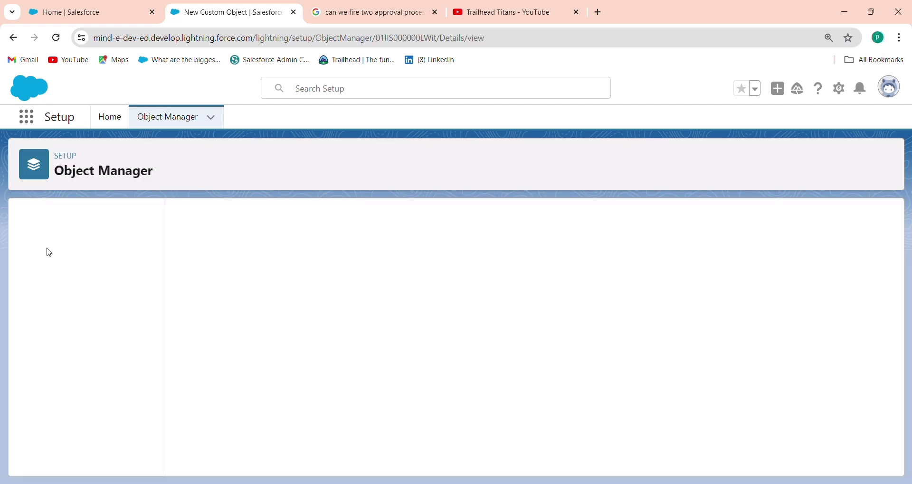
# Start a new custom field on the Demerit object with Picklist as its data type
pyautogui.click(75, 255)
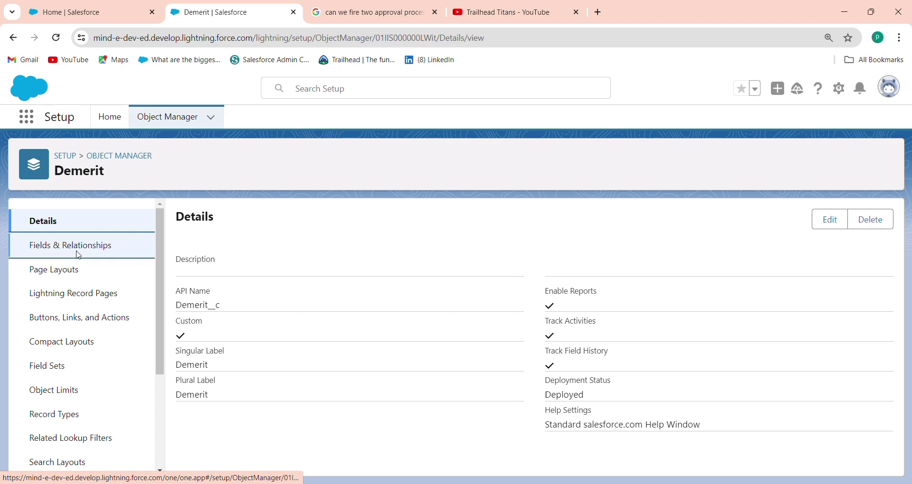
pyautogui.click(613, 218)
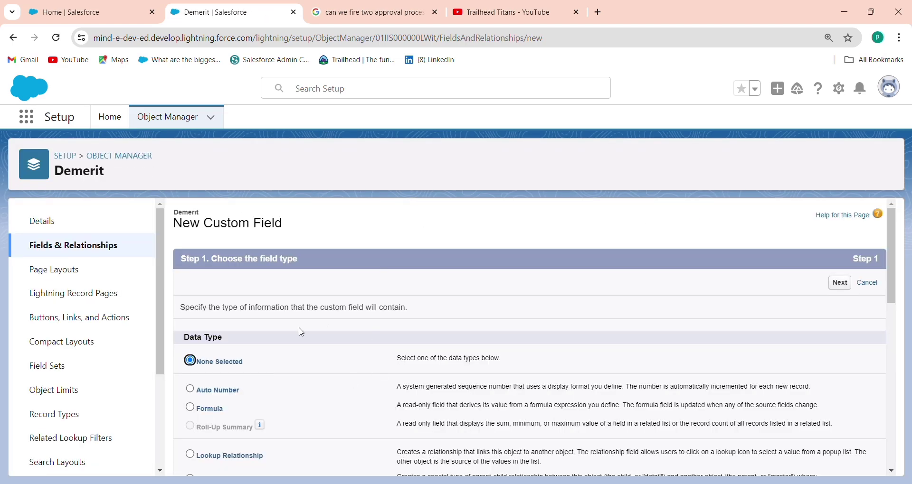
pyautogui.moveTo(892, 298); pyautogui.dragTo(899, 422)
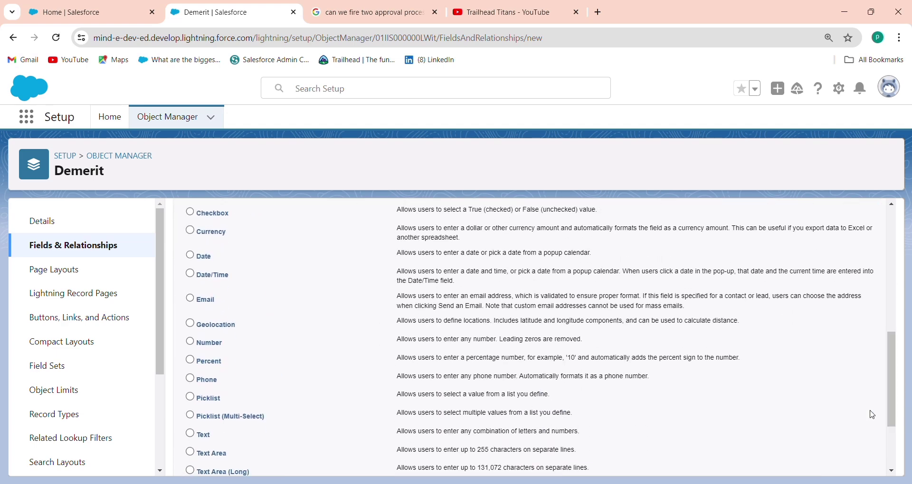
pyautogui.click(191, 397)
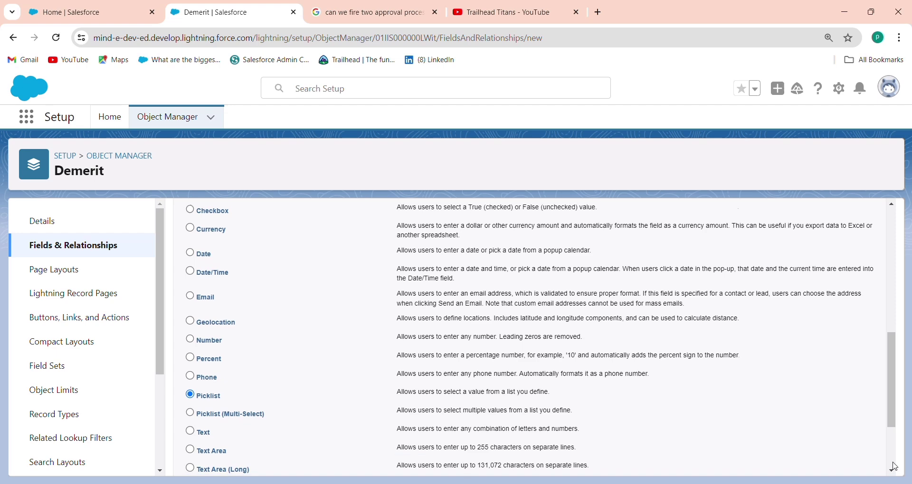
pyautogui.scroll(-3, 892, 469)
pyautogui.click(842, 463)
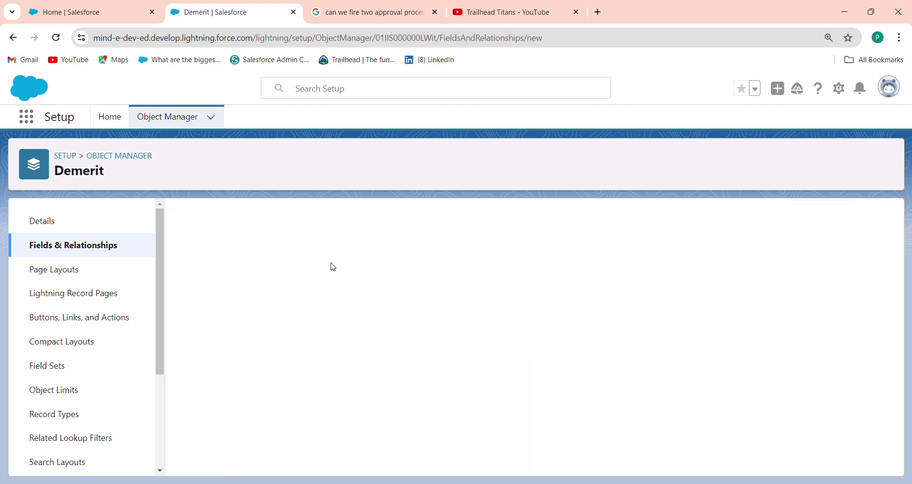
# Label the picklist field Type1, enter its own value Outflow, and continue to field-level security
pyautogui.click(350, 308)
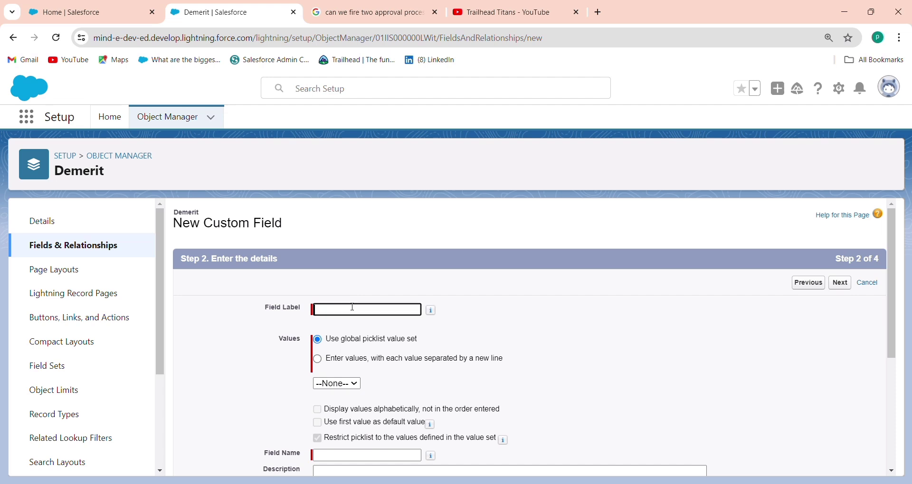
pyautogui.write('Type1')
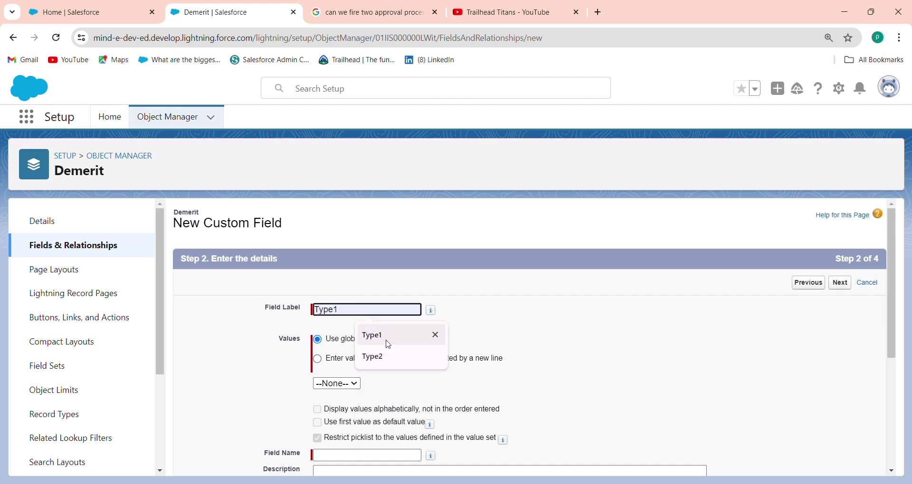
pyautogui.click(388, 339)
pyautogui.click(380, 361)
pyautogui.click(331, 403)
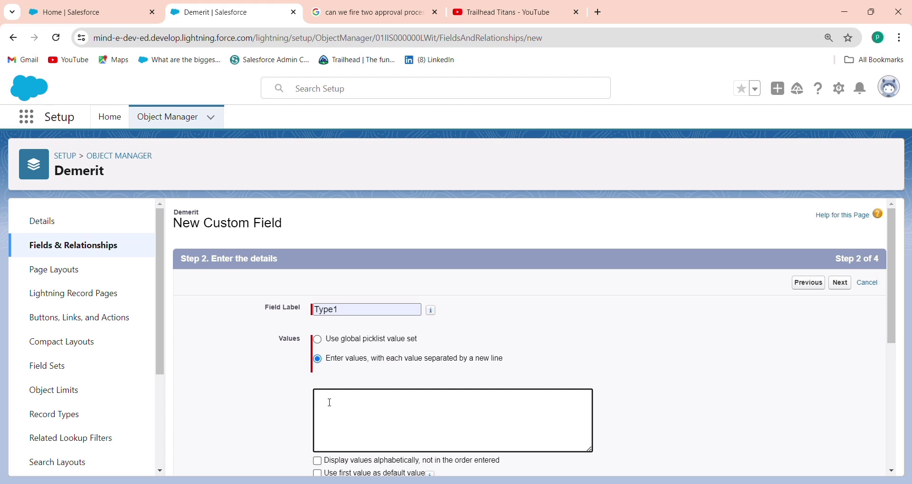
pyautogui.write('Outflow')
pyautogui.click(841, 284)
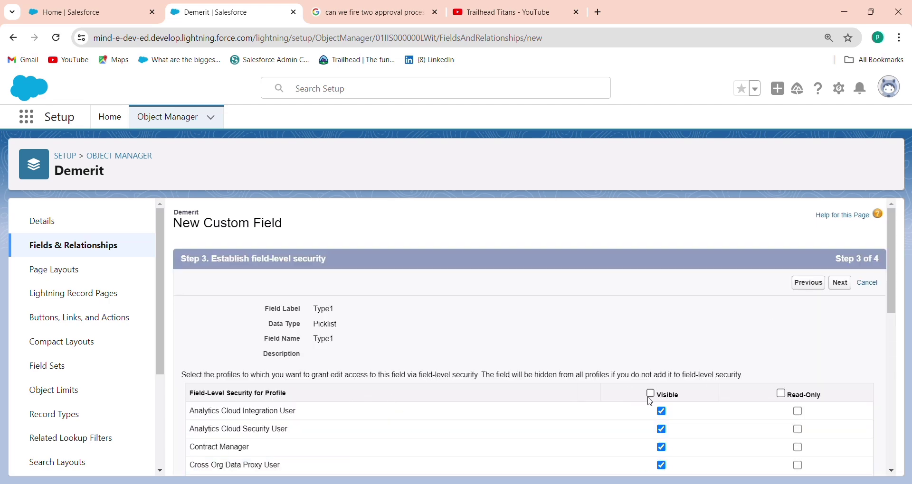
# Make Type1 visible to all profiles, keep it on the Demerit Layout, and save it while starting another field
pyautogui.click(651, 394)
pyautogui.click(839, 290)
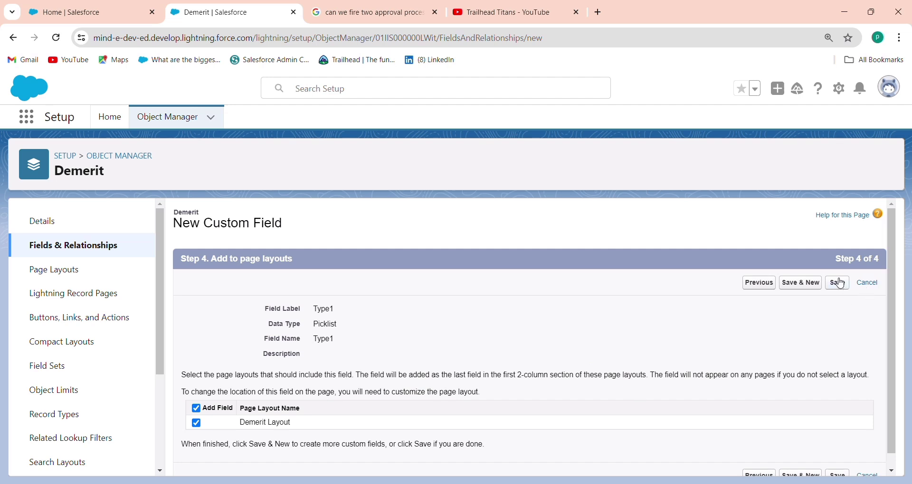
pyautogui.click(802, 287)
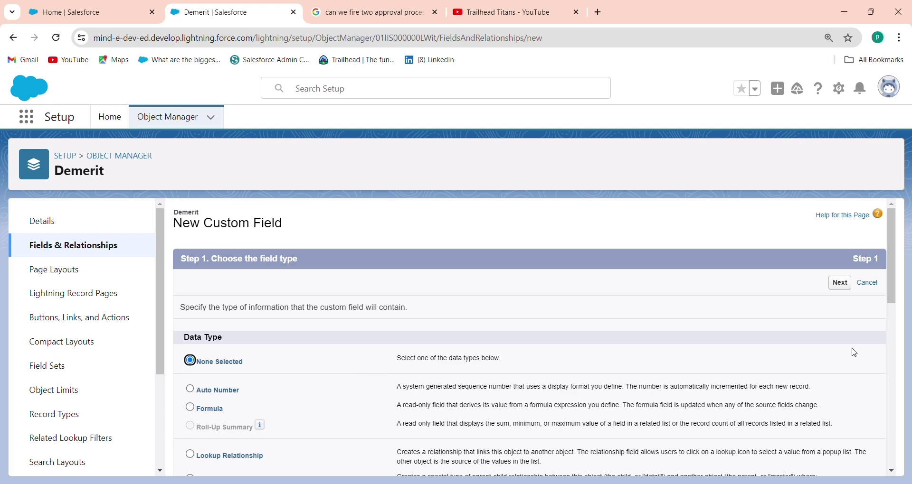
# Choose Picklist as the data type of the second custom field and continue to its details
pyautogui.scroll(-1, 893, 395)
pyautogui.scroll(-10, 893, 394)
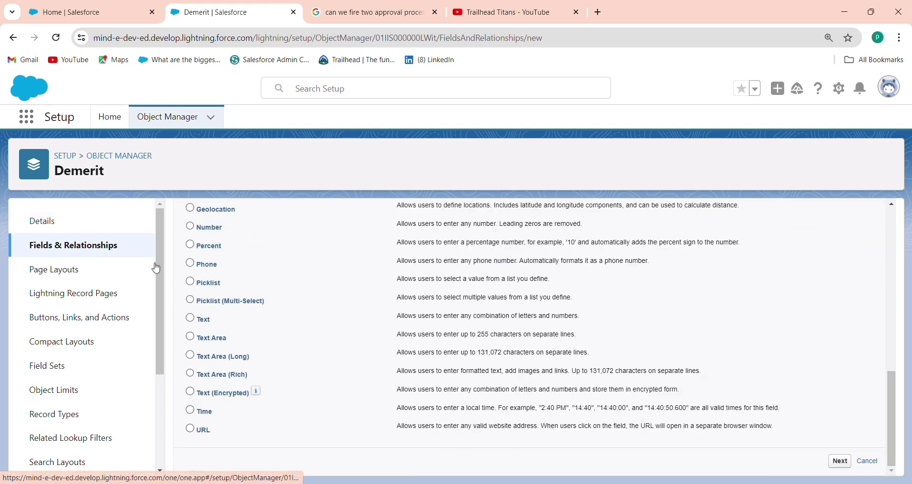
pyautogui.click(191, 282)
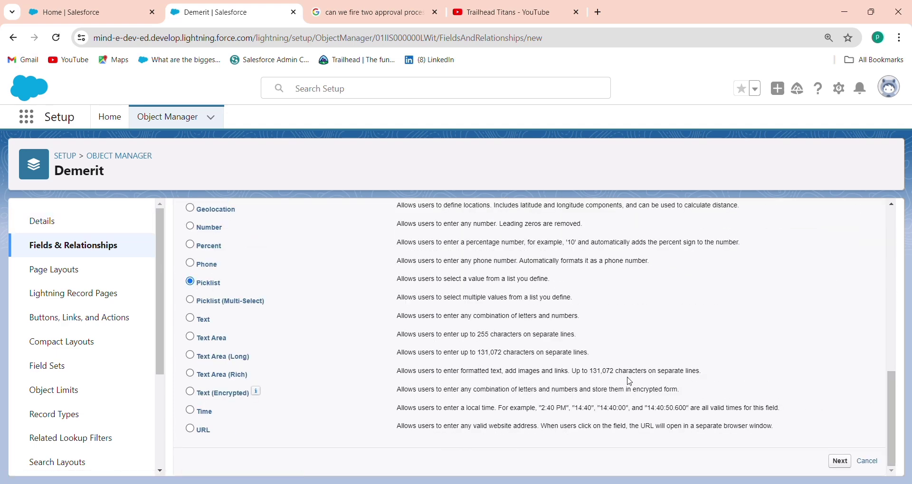
pyautogui.click(835, 462)
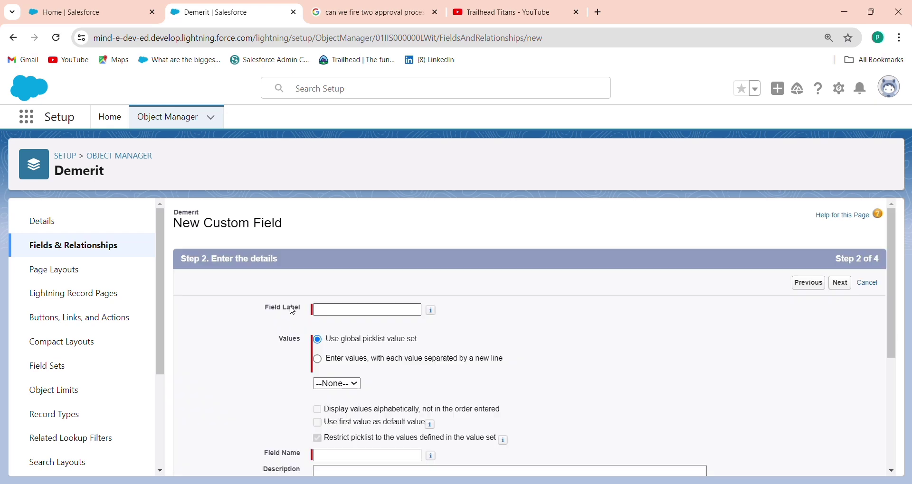
# Label the second picklist field Type2, enter its own value Occurence, and continue to field-level security
pyautogui.click(328, 311)
pyautogui.write('T')
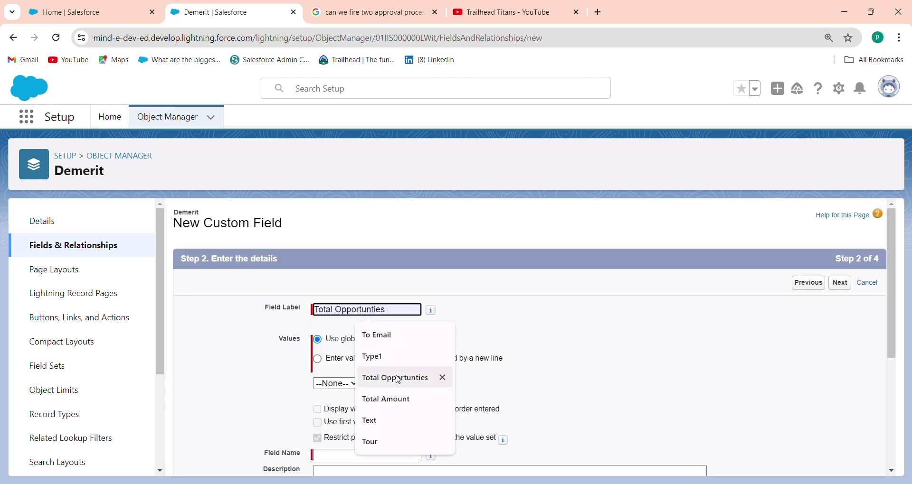
pyautogui.write('ype2')
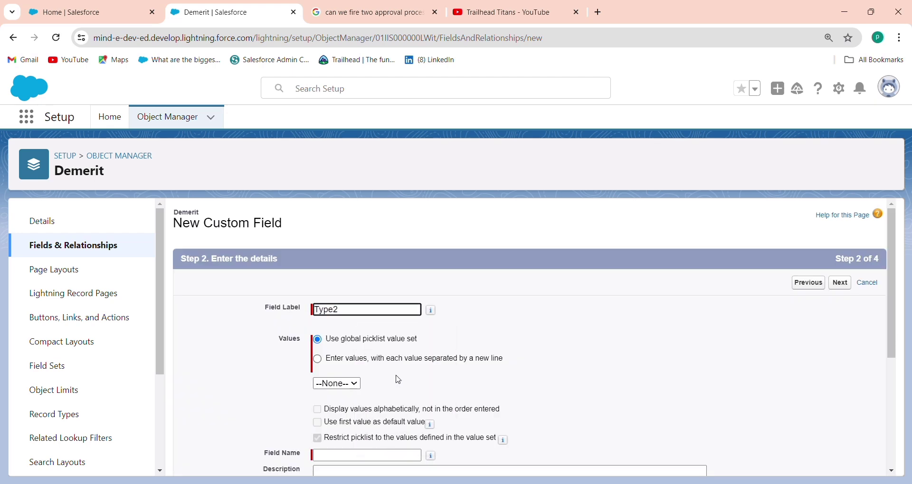
pyautogui.click(346, 360)
pyautogui.click(337, 421)
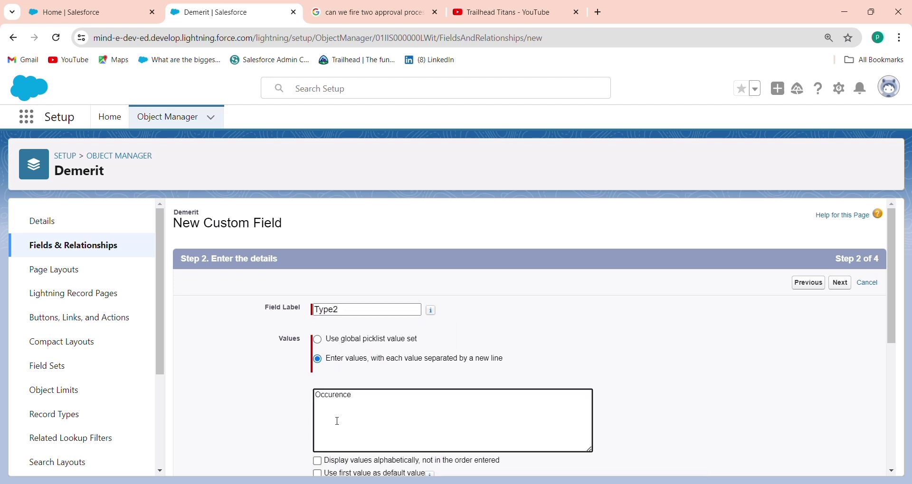
pyautogui.click(840, 284)
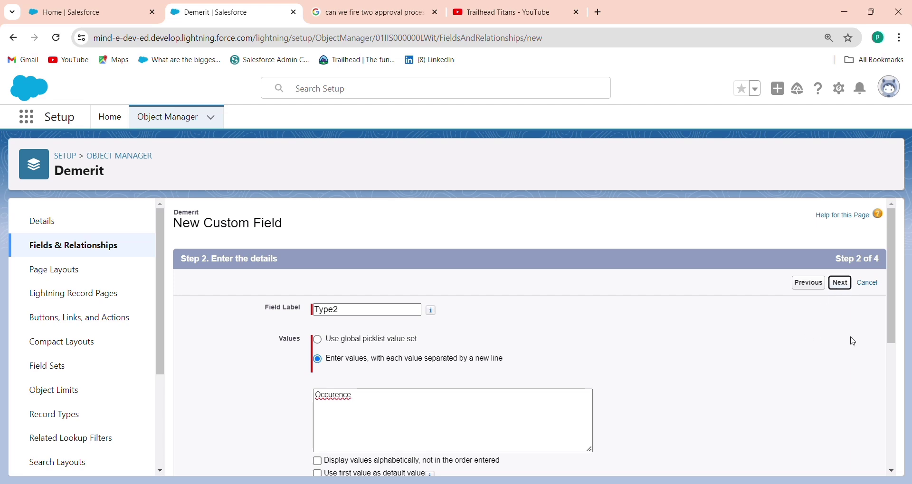
pyautogui.click(840, 283)
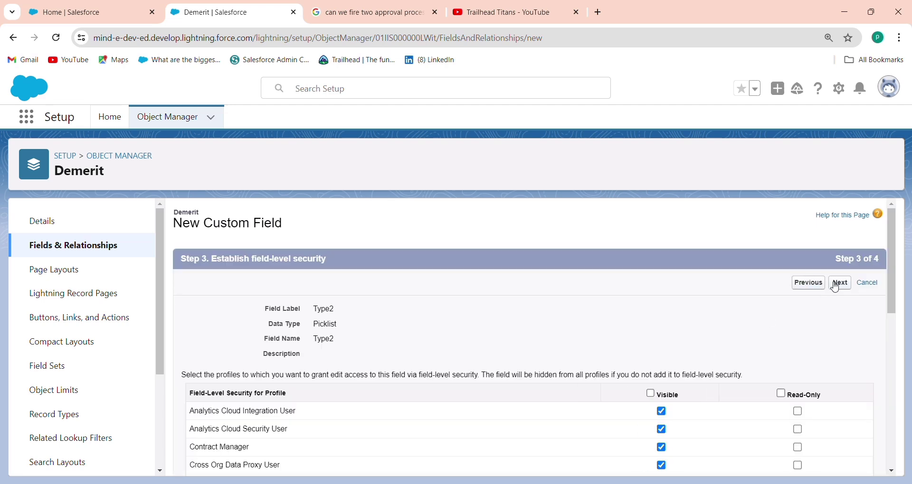
# Make Type2 visible to all profiles, keep it on the Demerit Layout, and save it while starting another field
pyautogui.click(649, 393)
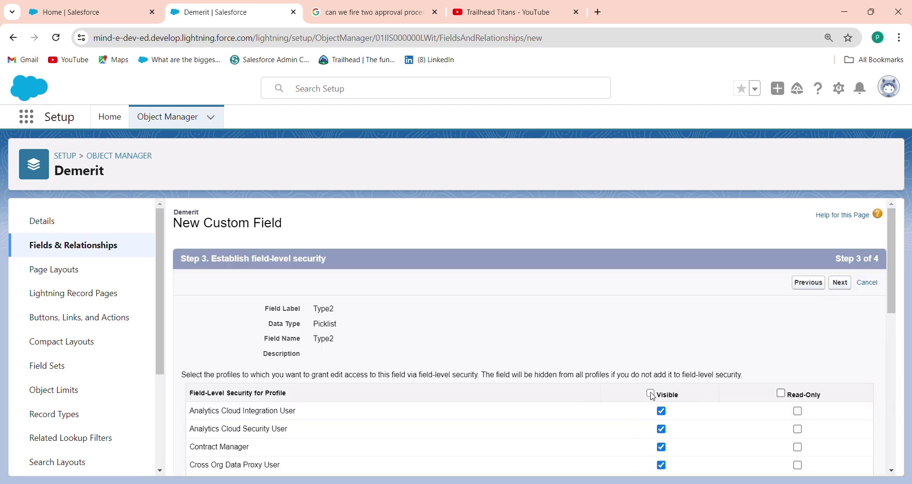
pyautogui.click(841, 284)
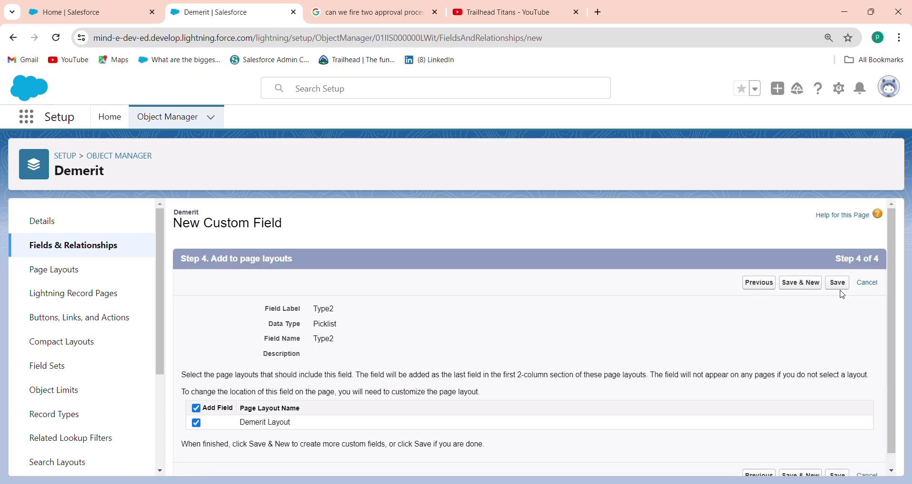
pyautogui.click(801, 285)
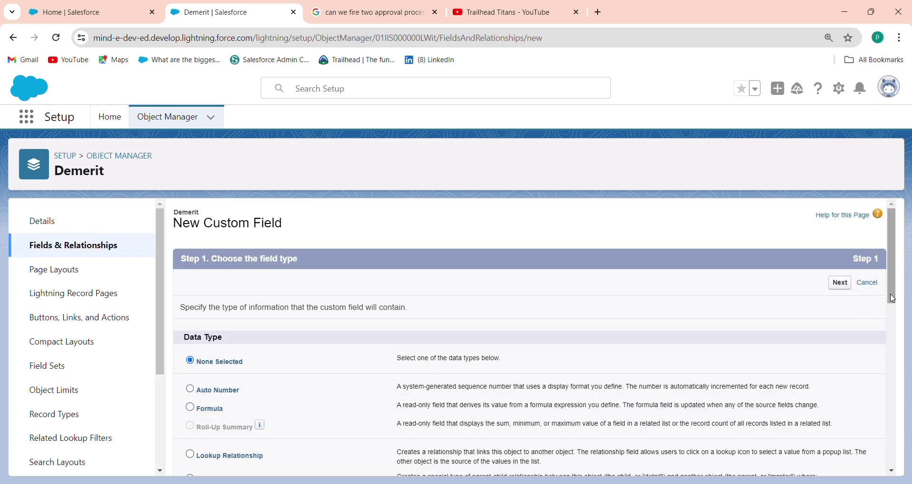
# Choose Picklist as the data type of the third custom field and continue to its details
pyautogui.scroll(-5, 886, 294)
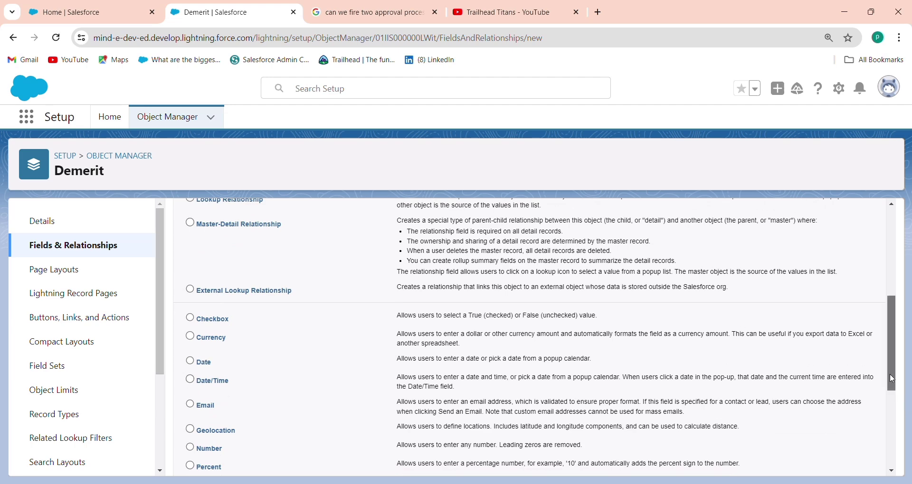
pyautogui.scroll(-2, 890, 374)
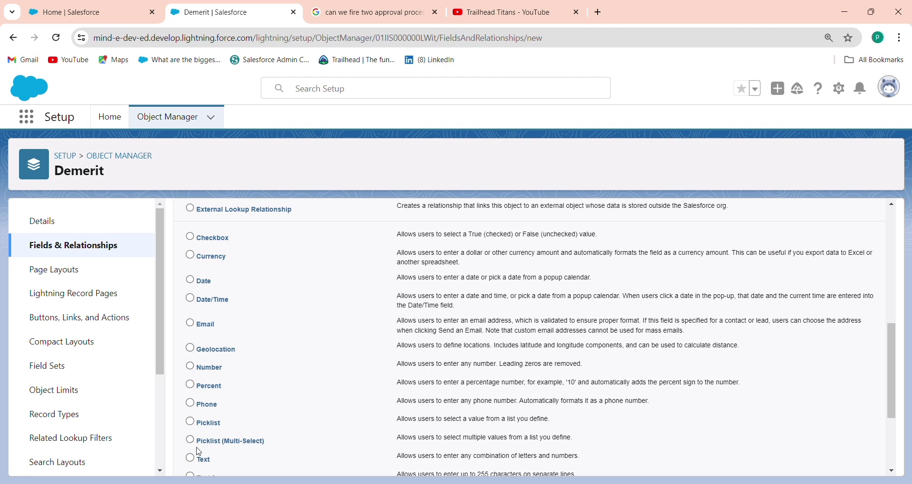
pyautogui.click(191, 425)
pyautogui.scroll(-3, 888, 466)
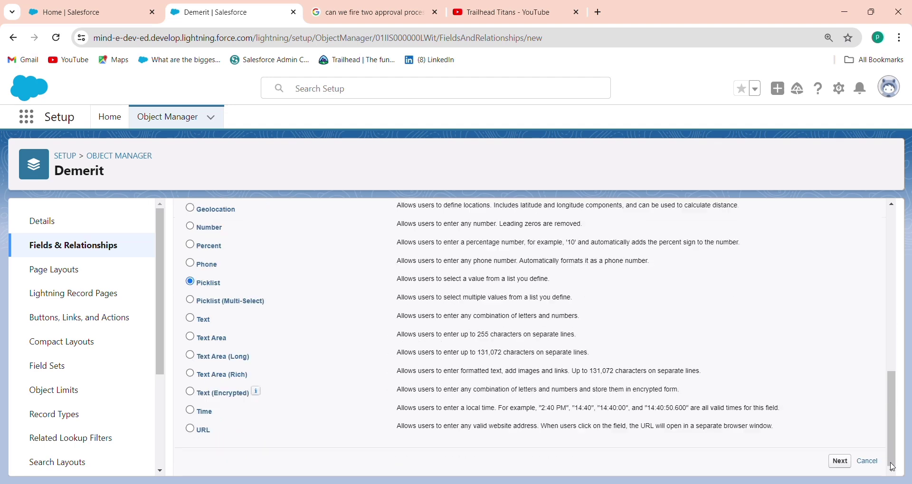
pyautogui.click(840, 462)
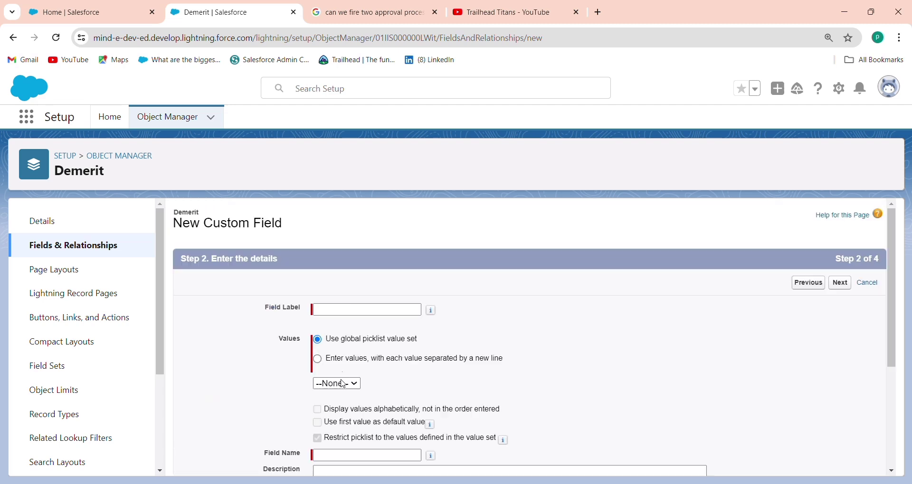
# Label the third picklist field Status and enter its own values Pending for Approval, Approved, Rejected and Returned
pyautogui.write('Sta')
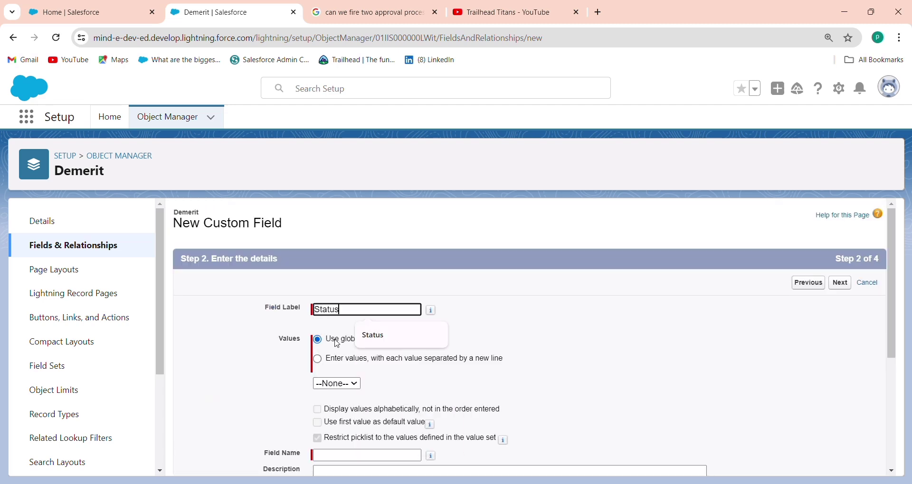
pyautogui.write('tus')
pyautogui.click(347, 359)
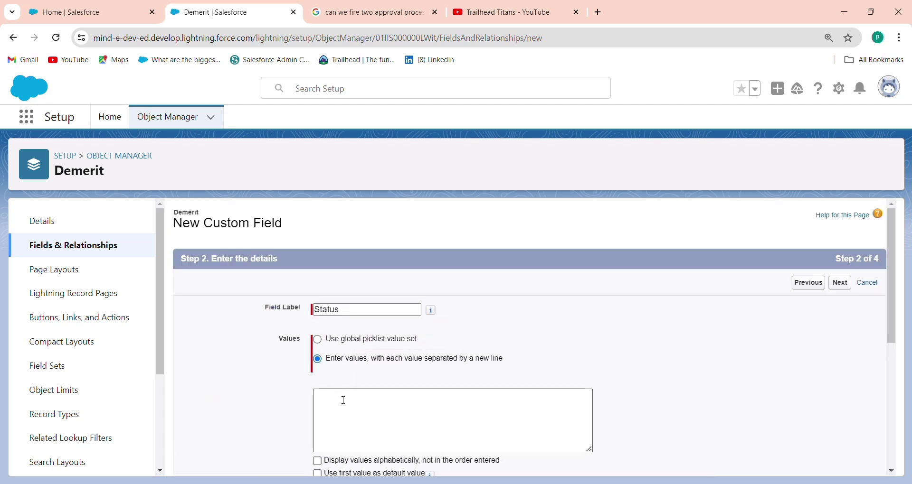
pyautogui.click(344, 401)
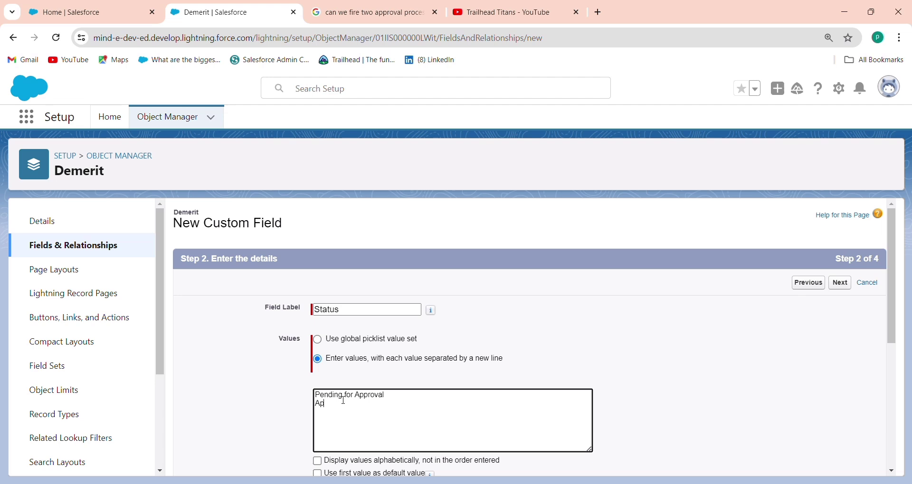
pyautogui.write('roved')
pyautogui.press('Return')
pyautogui.write('rejec')
# Accept the default field-level security for Status, keep it on the Demerit Layout, and save the field
pyautogui.click(841, 283)
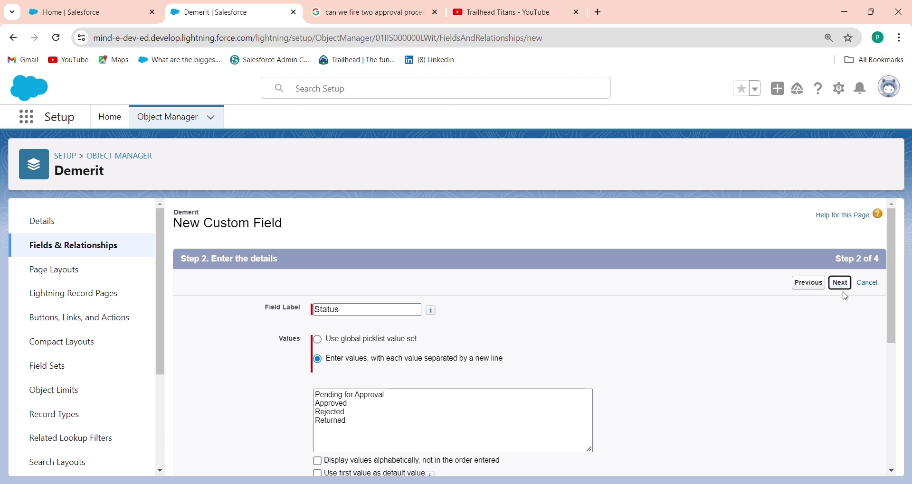
pyautogui.click(836, 287)
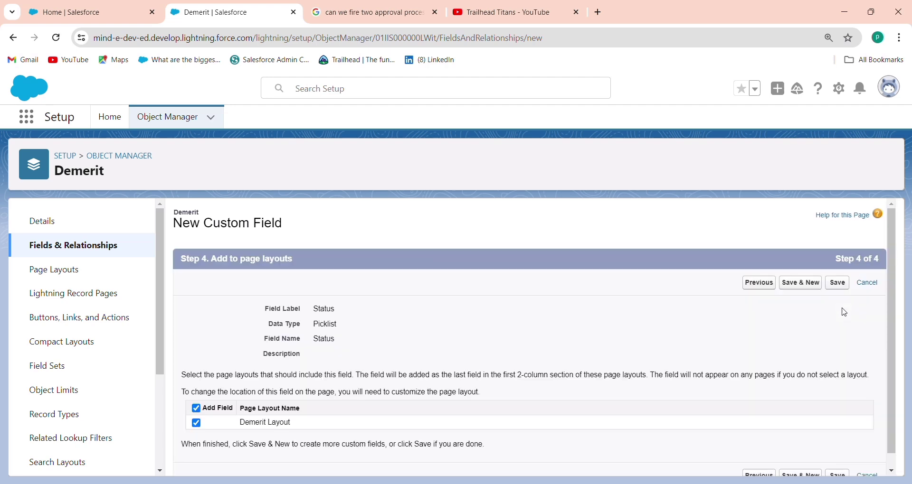
pyautogui.click(831, 288)
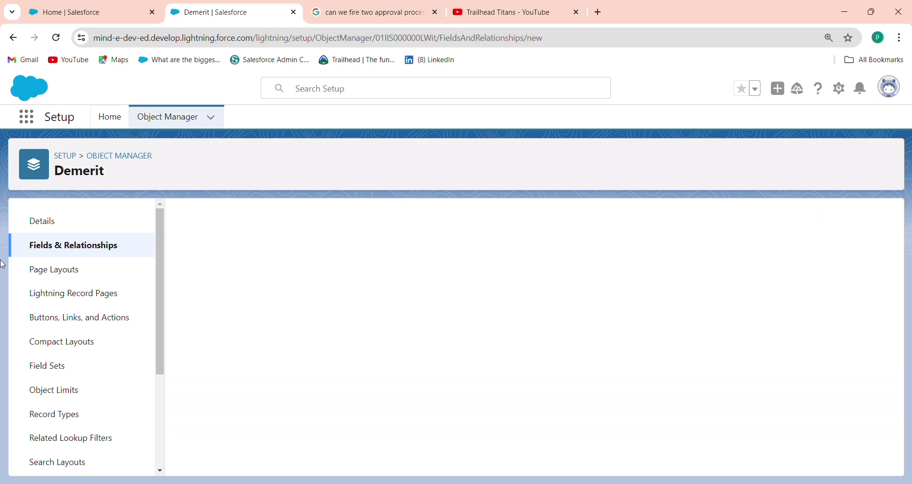
# Search Setup for Approval and open the Approval Processes page
pyautogui.click(112, 122)
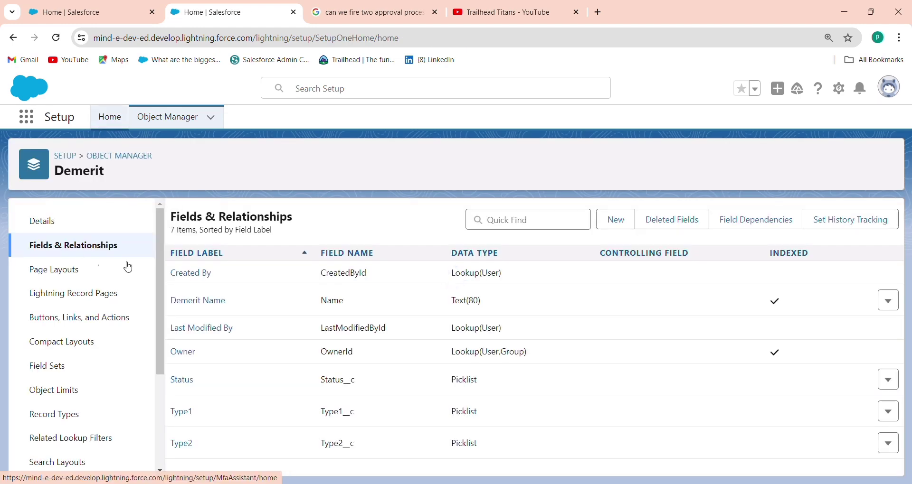
pyautogui.write('Ap')
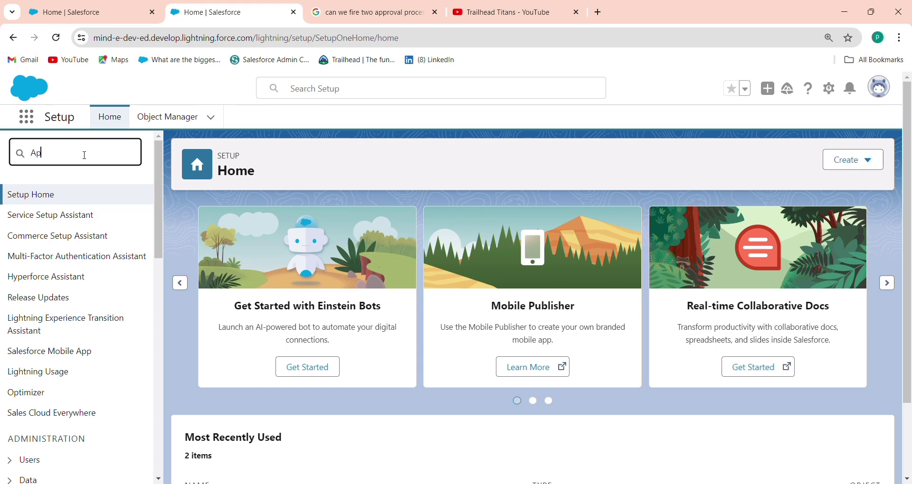
pyautogui.write('proval')
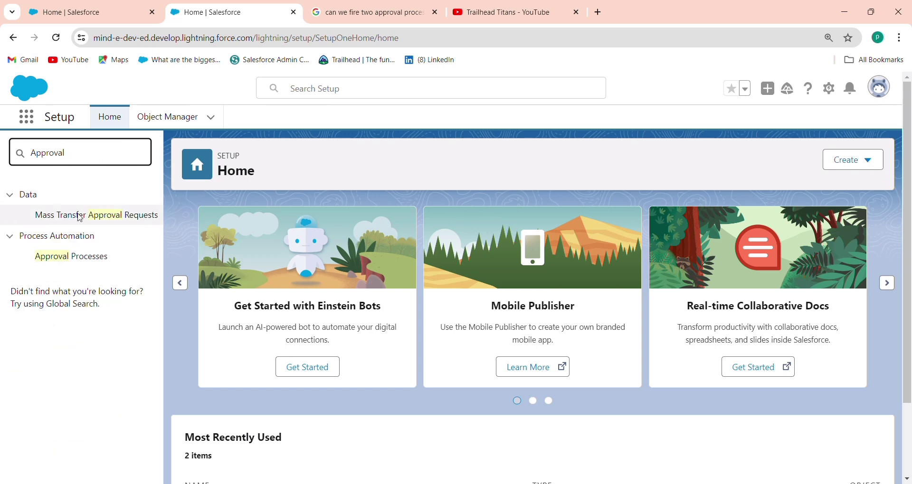
pyautogui.click(79, 258)
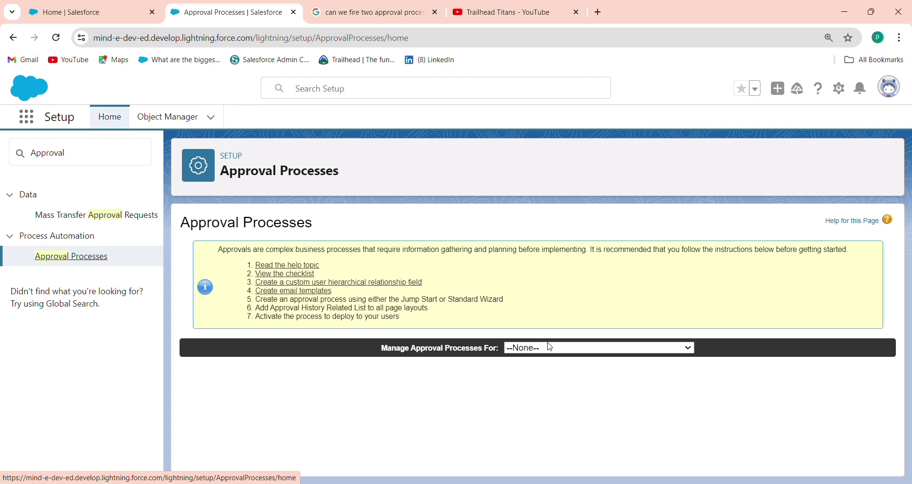
# Manage approval processes for the Demerit object and start a new one with the Standard Setup Wizard
pyautogui.click(551, 348)
pyautogui.press('d')
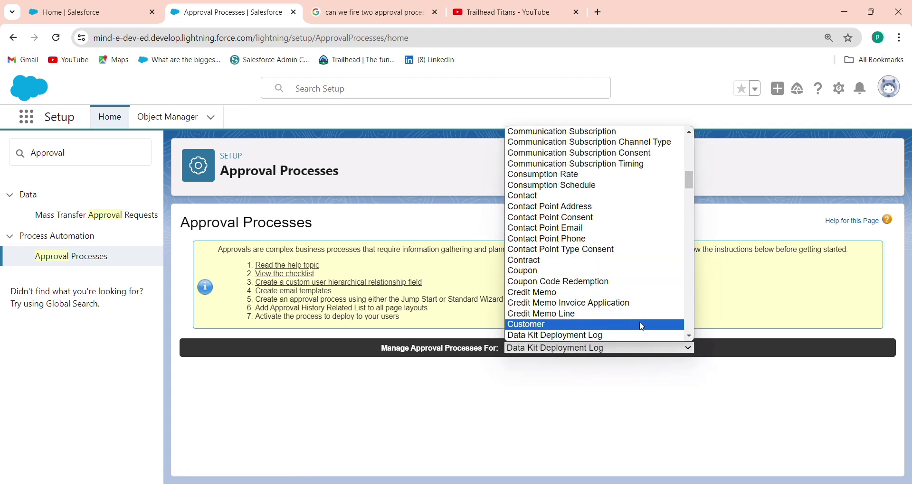
pyautogui.scroll(-5, 563, 260)
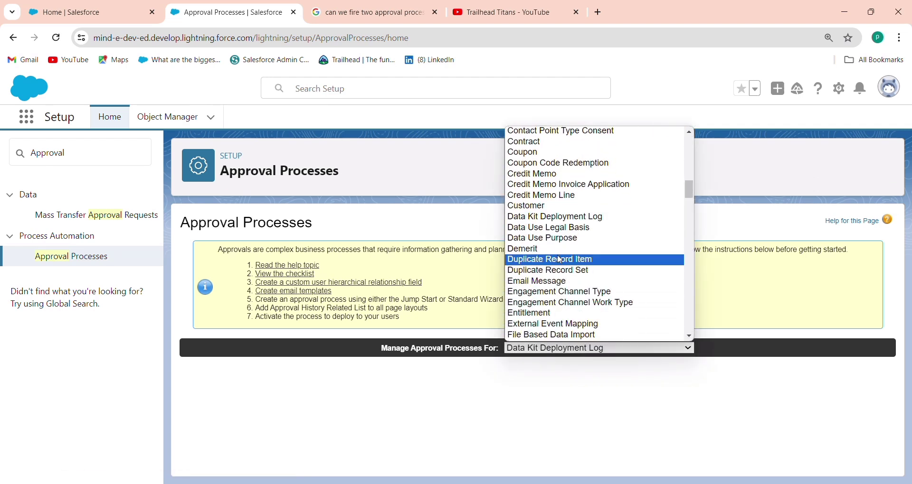
pyautogui.click(557, 252)
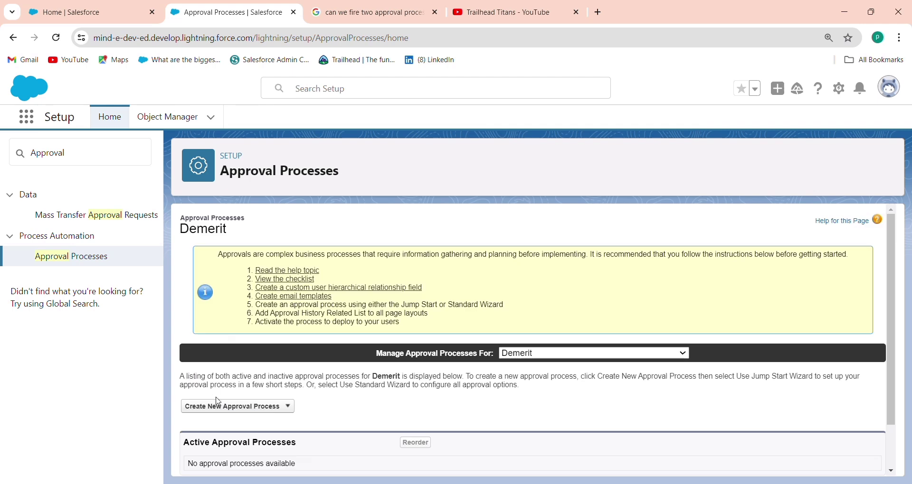
pyautogui.click(215, 407)
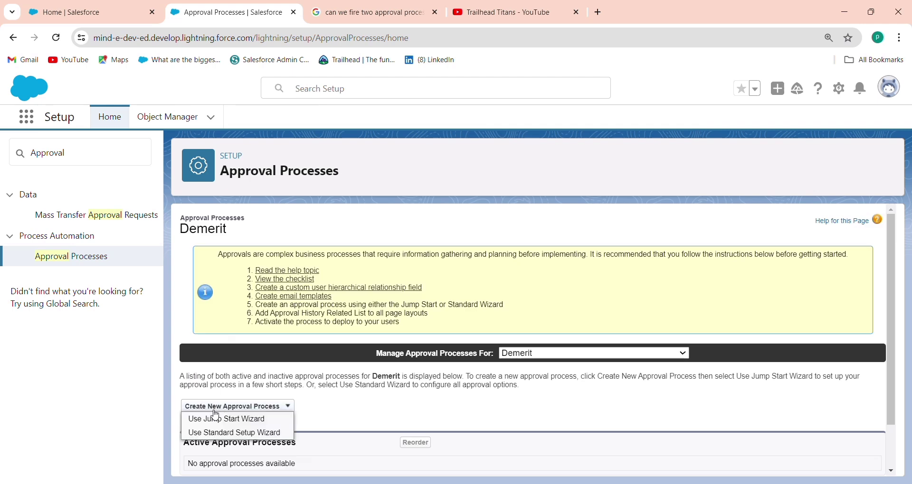
pyautogui.click(228, 433)
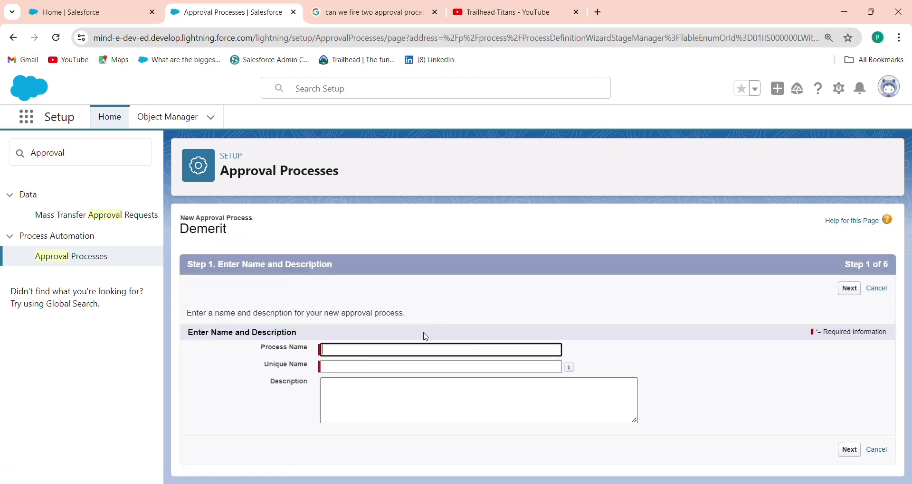
# Name the approval process 1 Approval, replace its initial unique name, and continue to the entry criteria
pyautogui.click(365, 346)
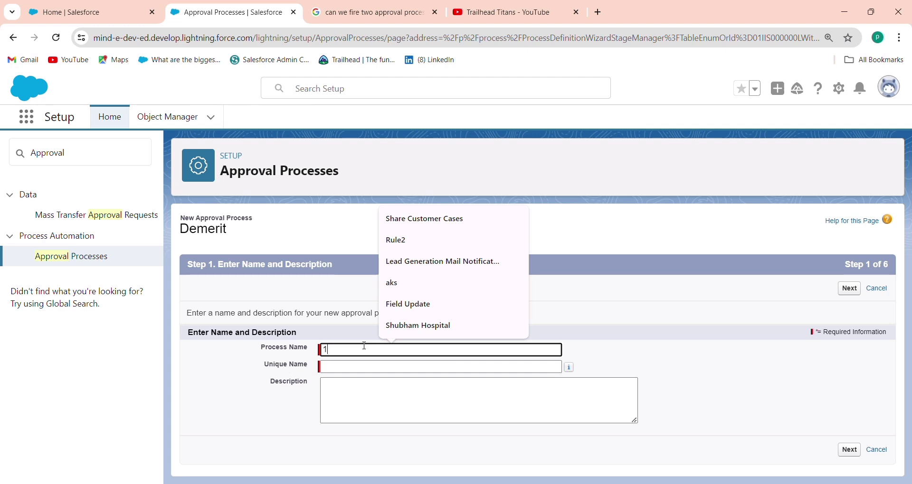
pyautogui.write('1')
pyautogui.click(427, 396)
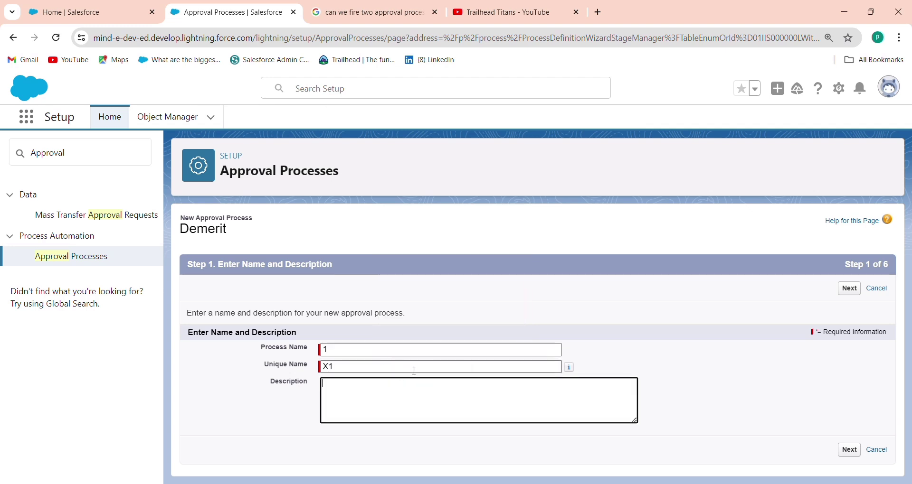
pyautogui.click(387, 367)
pyautogui.press('BackSpace')
pyautogui.press('BackSpace')
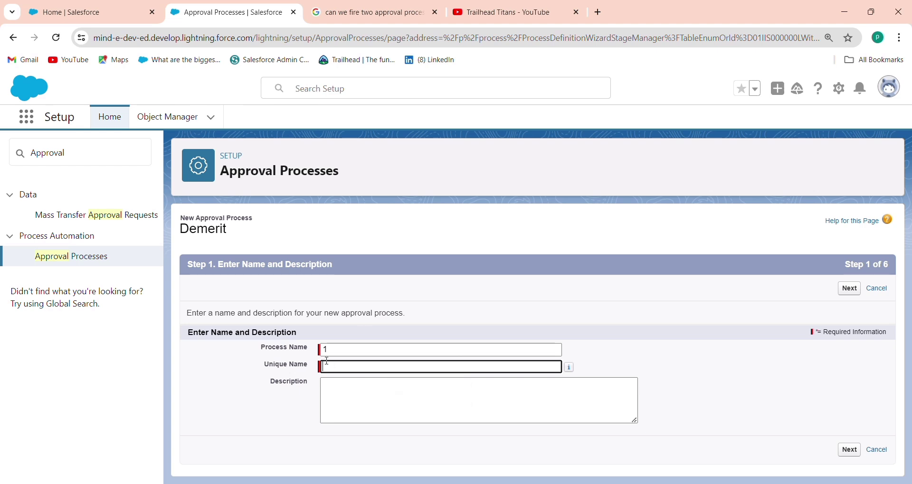
pyautogui.click(363, 353)
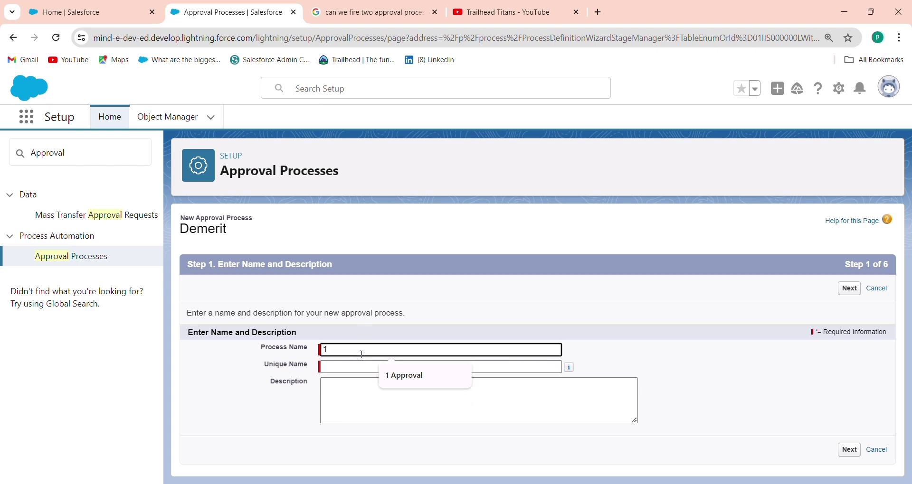
pyautogui.click(407, 376)
pyautogui.click(384, 369)
pyautogui.click(849, 288)
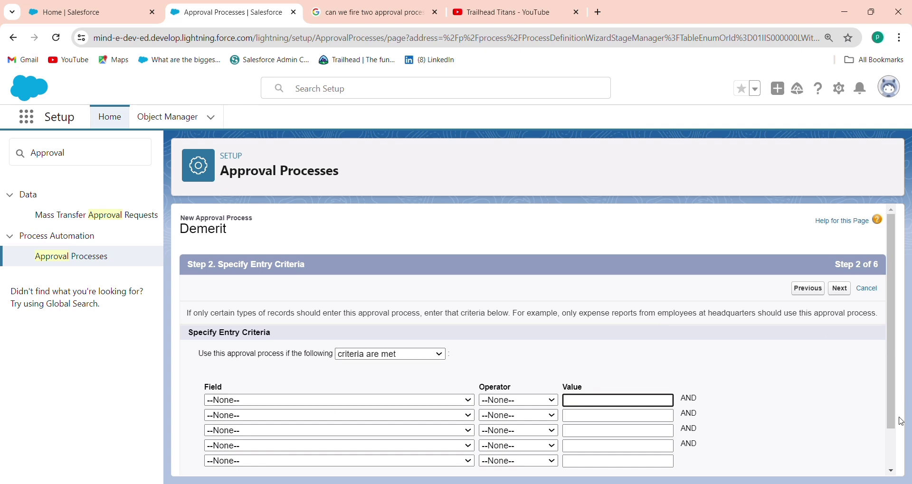
# Set the entry criterion to Demerit: Type1 equals Outflow and continue to the approver settings
pyautogui.scroll(-1, 901, 422)
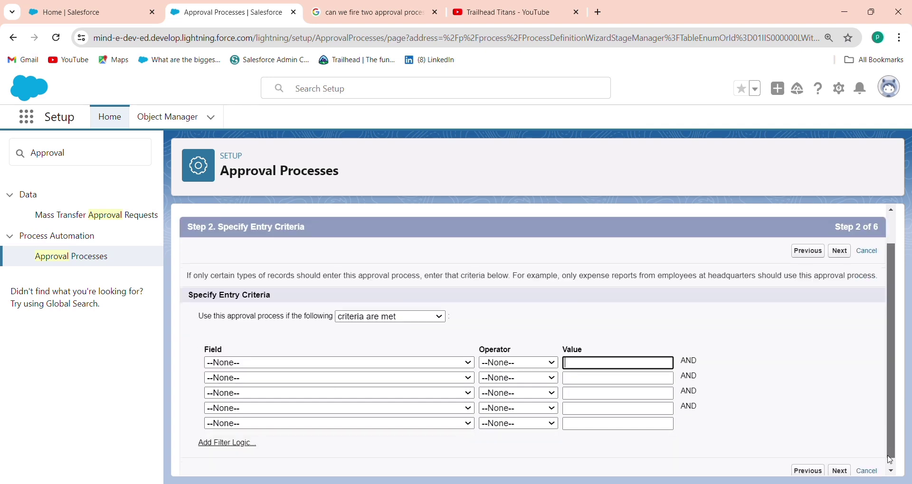
pyautogui.click(262, 364)
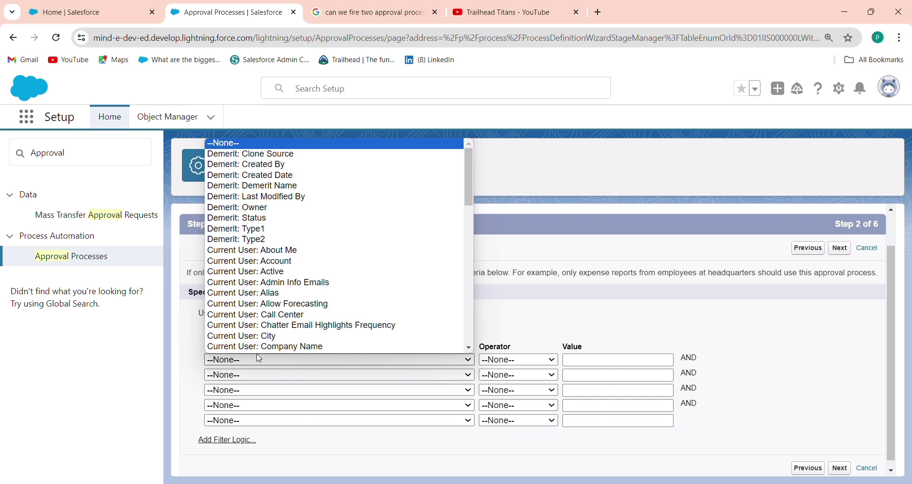
pyautogui.click(278, 231)
pyautogui.click(528, 361)
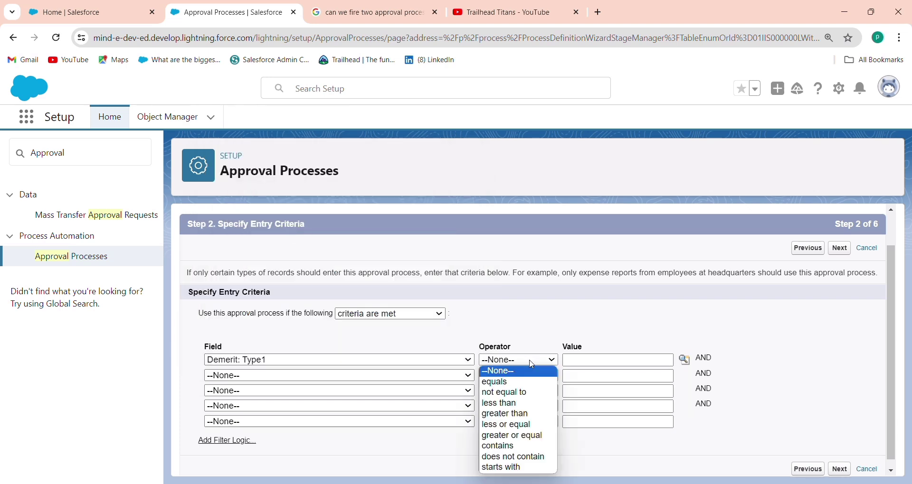
pyautogui.click(523, 380)
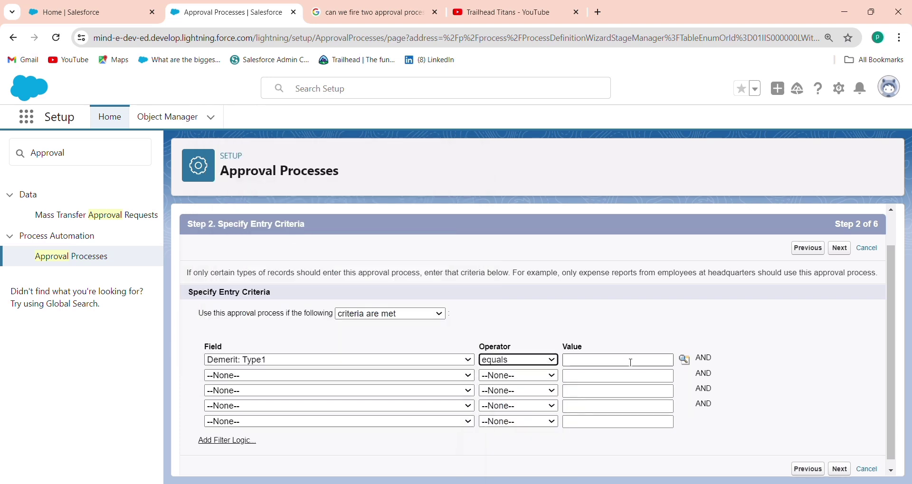
pyautogui.click(684, 360)
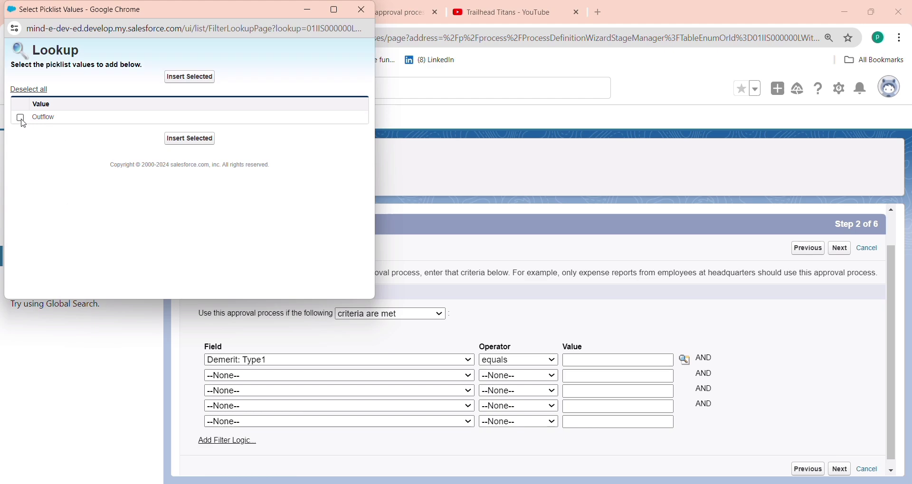
pyautogui.click(20, 118)
pyautogui.click(185, 141)
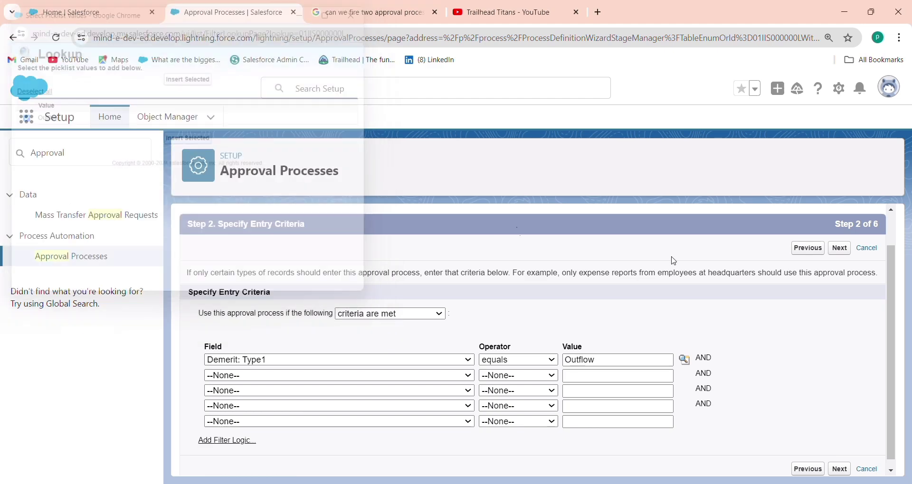
pyautogui.click(840, 249)
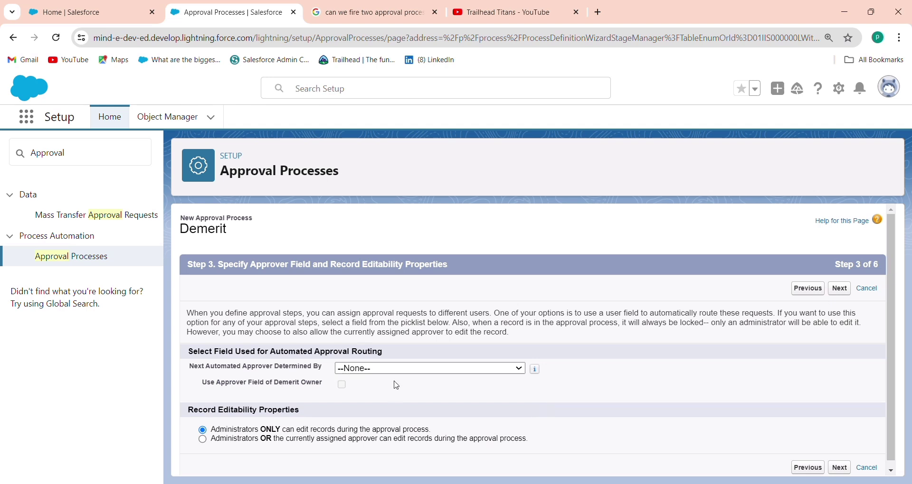
# Set the next automated approver to Manager and continue past the notification template without choosing one
pyautogui.click(408, 370)
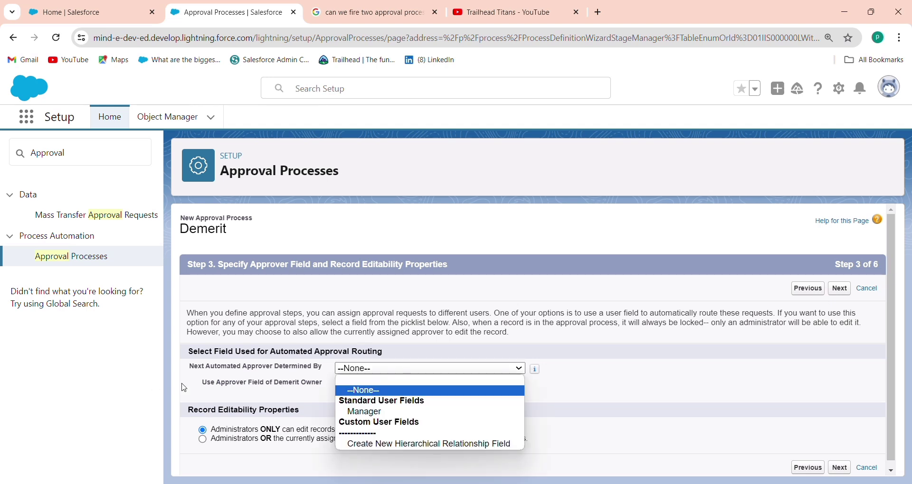
pyautogui.click(382, 413)
pyautogui.click(838, 289)
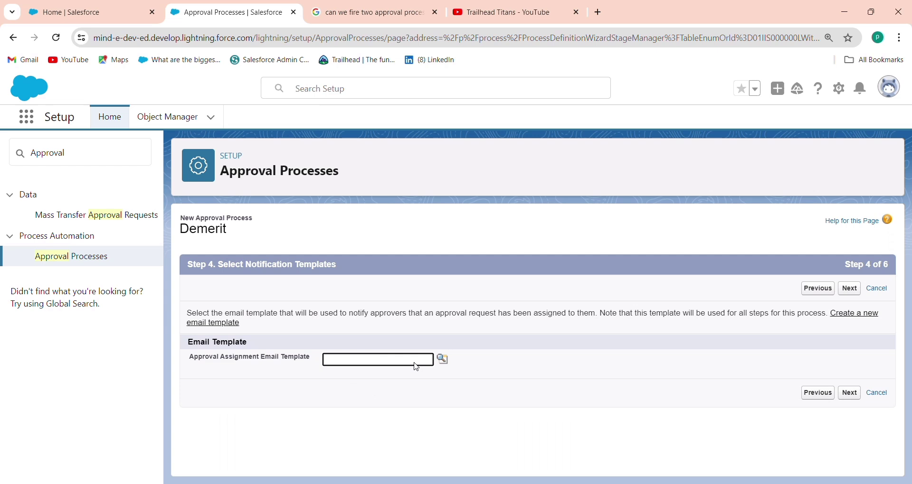
pyautogui.click(850, 290)
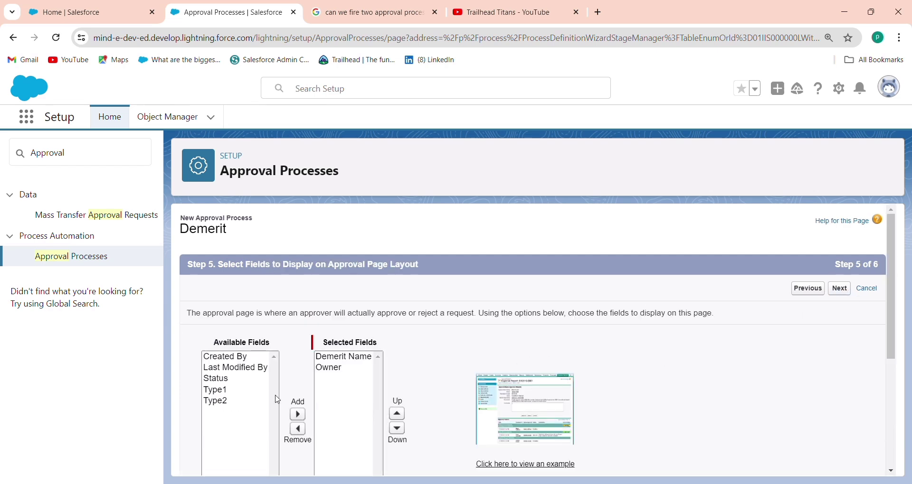
# Add Status, Type2 and Type1 to the approval page layout's selected fields and continue to the initial submitters
pyautogui.click(229, 380)
pyautogui.click(298, 384)
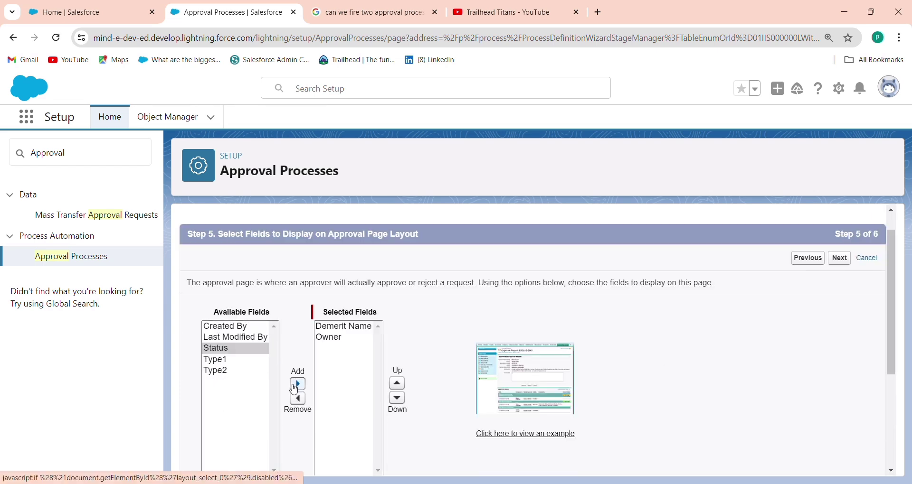
pyautogui.click(233, 360)
pyautogui.click(298, 384)
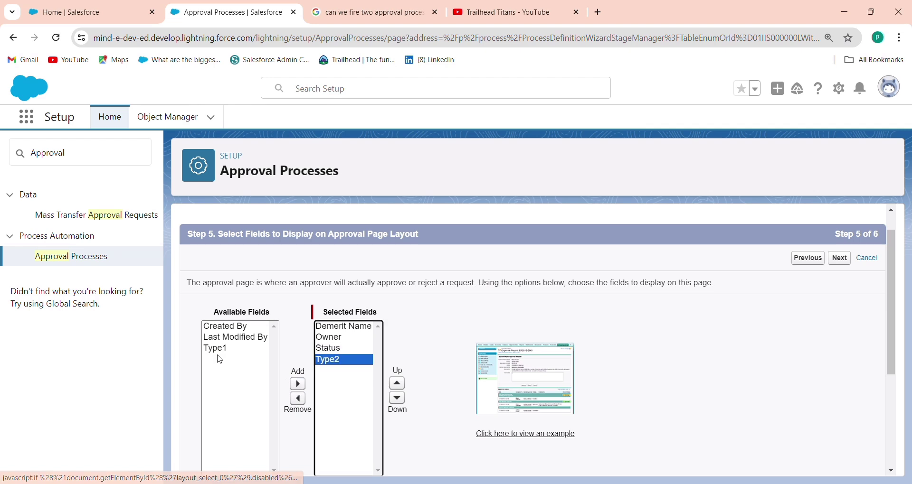
pyautogui.click(223, 352)
pyautogui.click(298, 384)
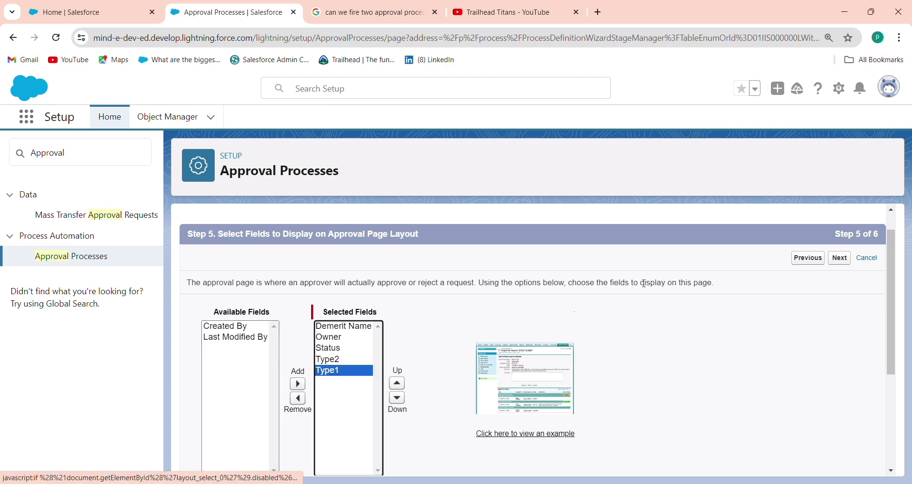
pyautogui.click(840, 259)
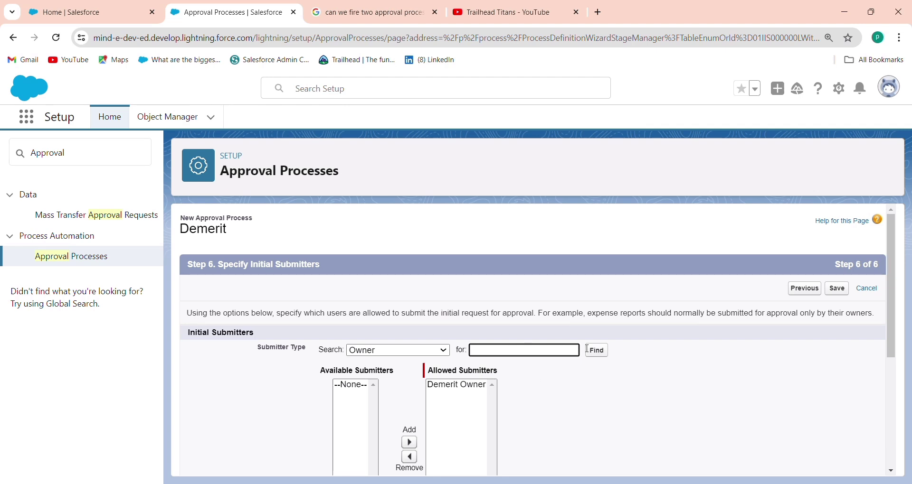
# Allow submitters to recall approval requests, save the approval process and return to the listing of Demerit approval processes
pyautogui.moveTo(896, 359); pyautogui.dragTo(896, 481)
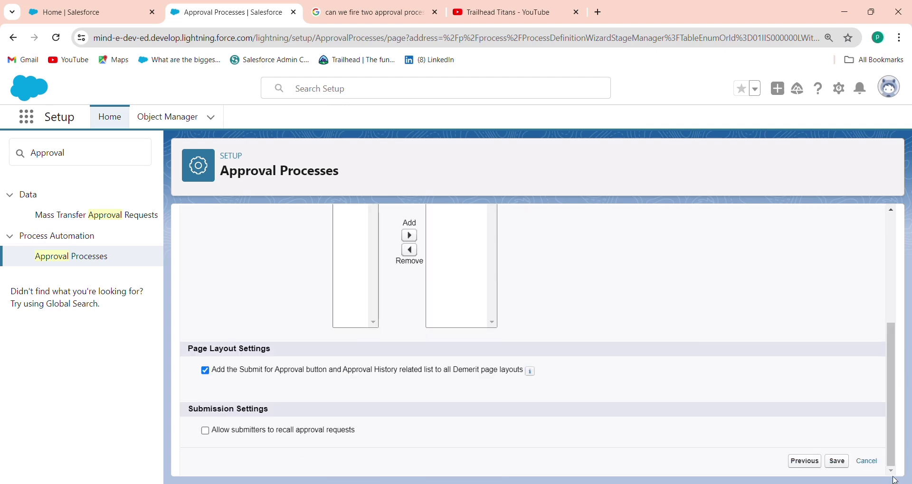
pyautogui.click(256, 432)
pyautogui.click(844, 462)
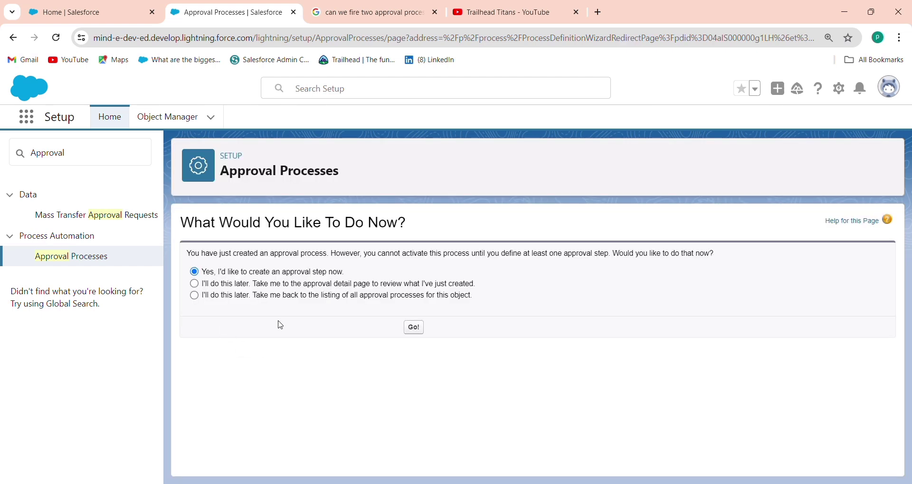
pyautogui.click(287, 298)
pyautogui.click(416, 333)
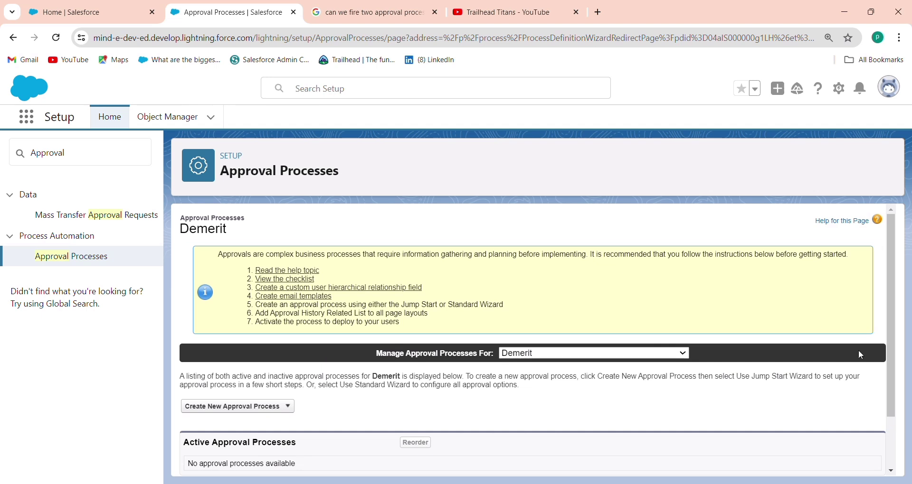
# Open the 1 Approval process and start a new field update under its initial submission actions
pyautogui.moveTo(897, 401); pyautogui.dragTo(862, 482)
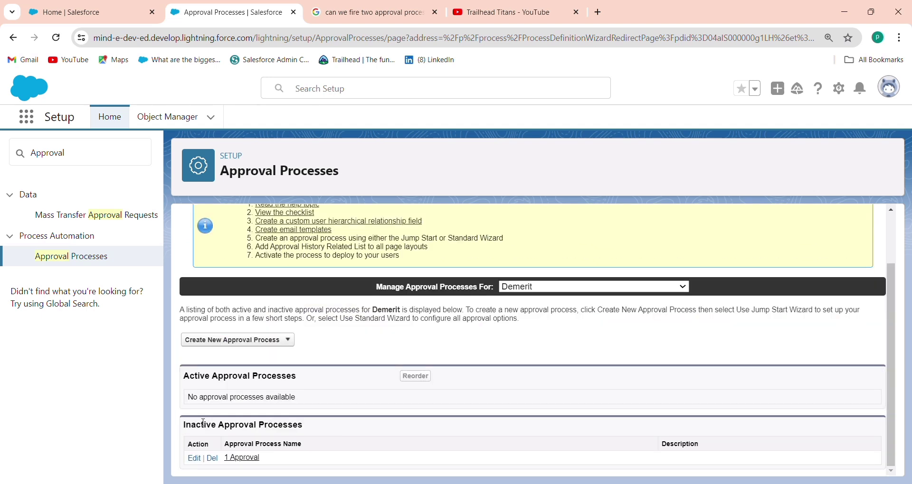
pyautogui.click(245, 460)
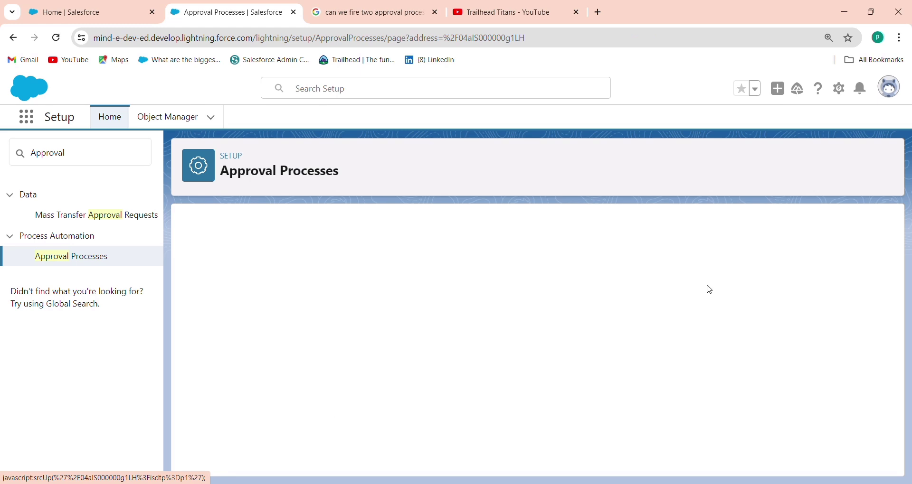
pyautogui.moveTo(893, 301); pyautogui.dragTo(882, 355)
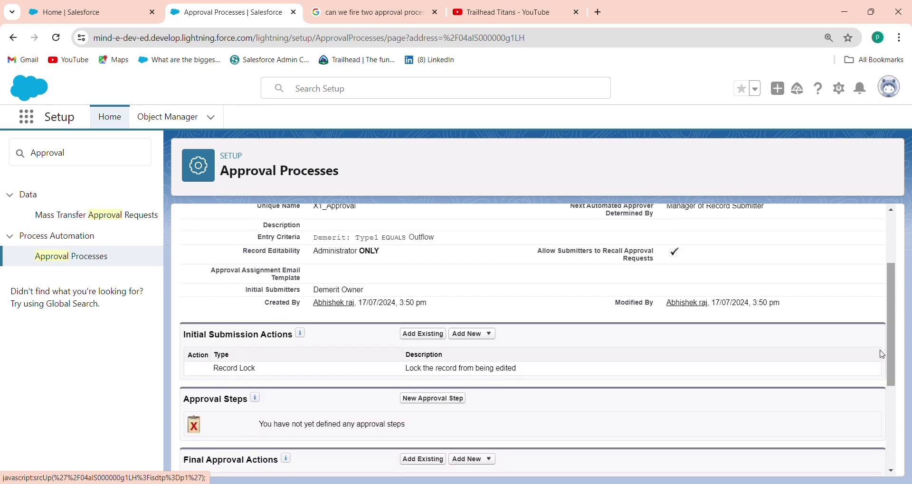
pyautogui.click(469, 335)
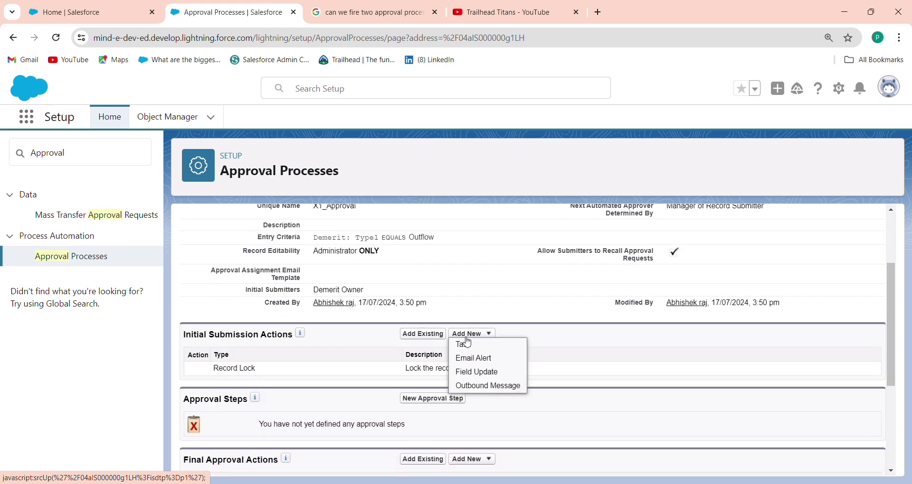
pyautogui.click(465, 375)
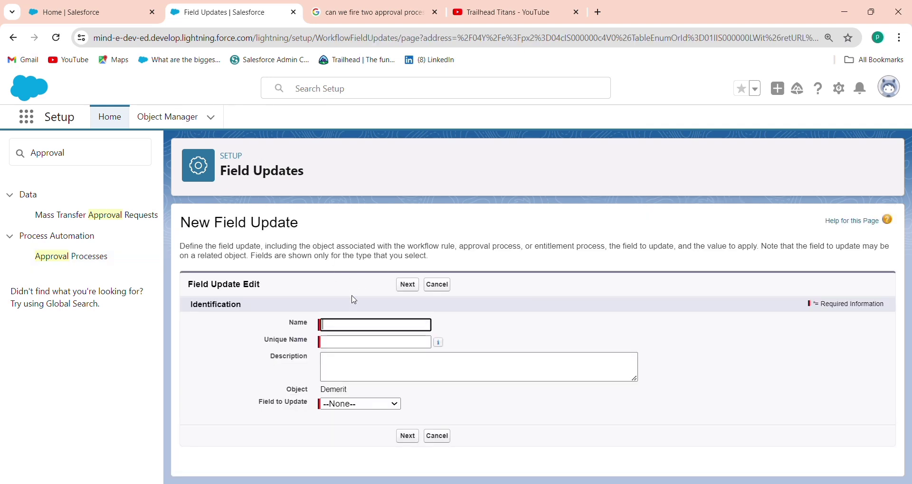
# Name the field update Approval, with a matching unique name, and choose Status as the field to update
pyautogui.click(353, 323)
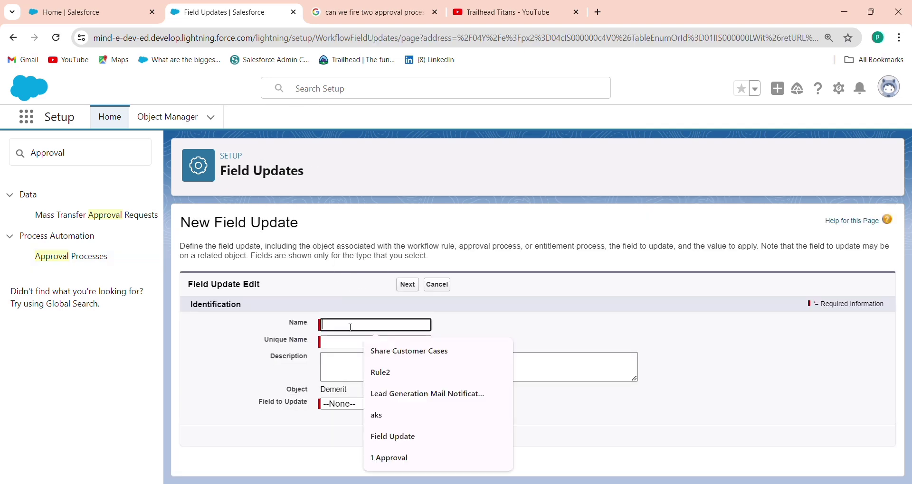
pyautogui.write('Approval')
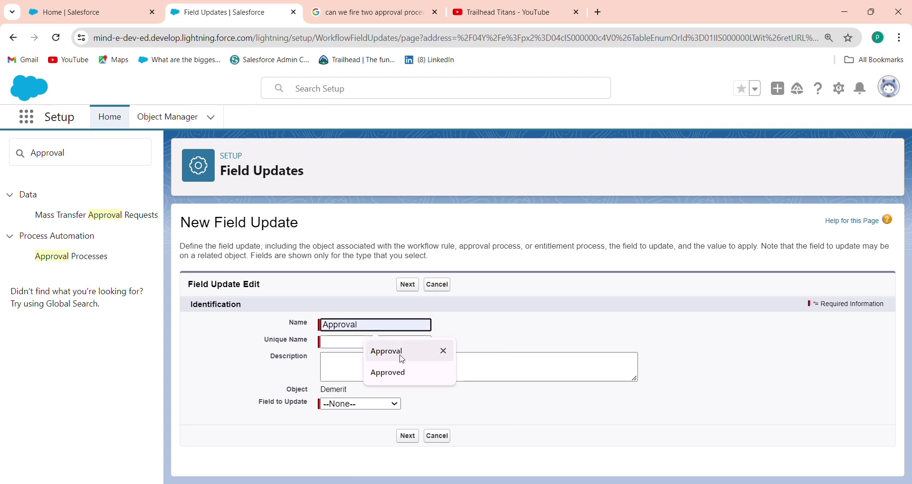
pyautogui.click(403, 354)
pyautogui.click(345, 346)
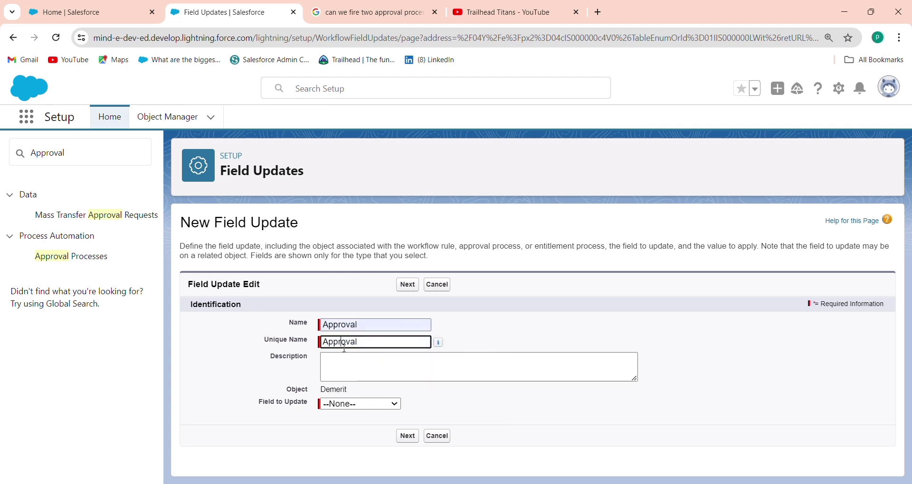
pyautogui.click(361, 405)
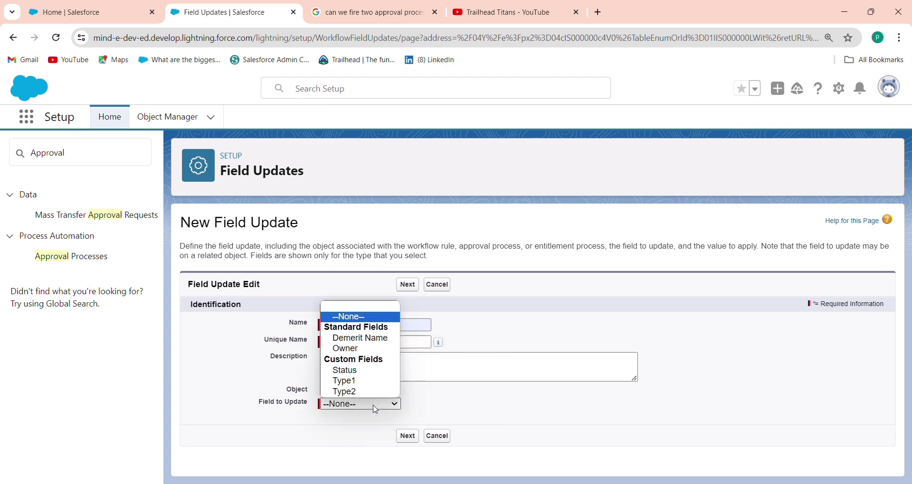
pyautogui.click(357, 375)
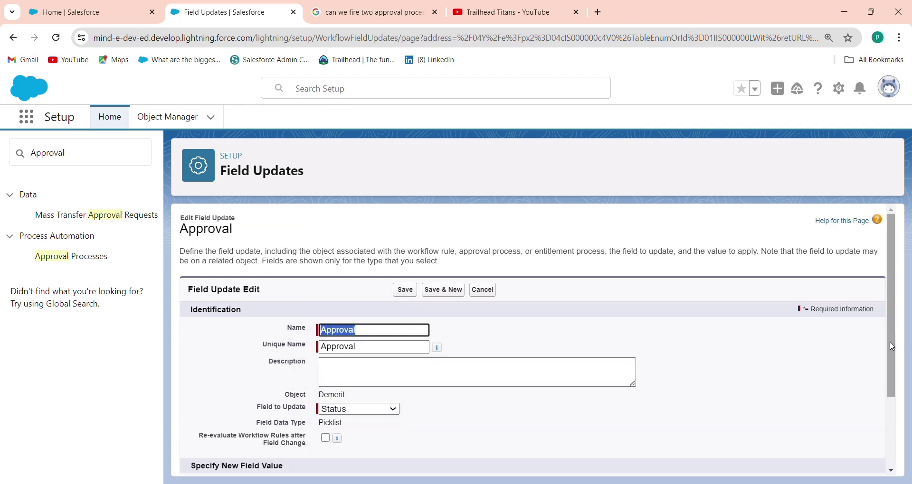
# Set the field update's specific new Status value to Pending for Approval
pyautogui.scroll(-2, 888, 465)
pyautogui.click(462, 421)
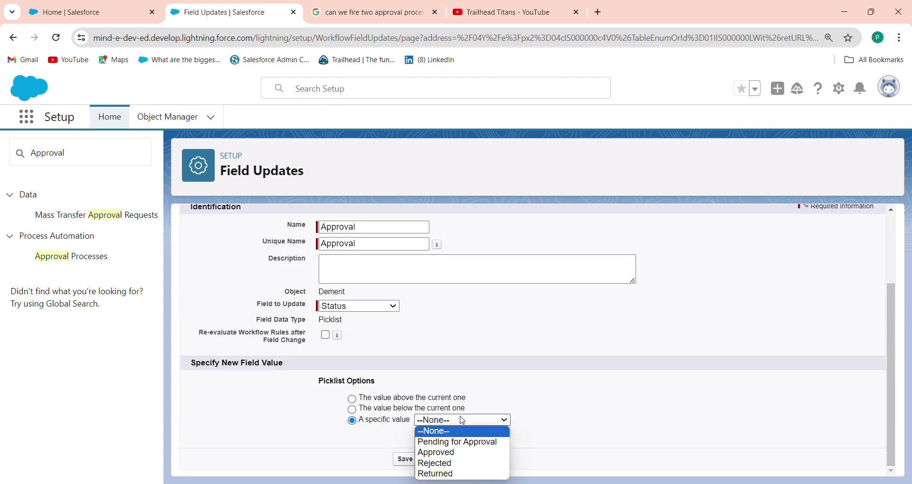
pyautogui.click(452, 442)
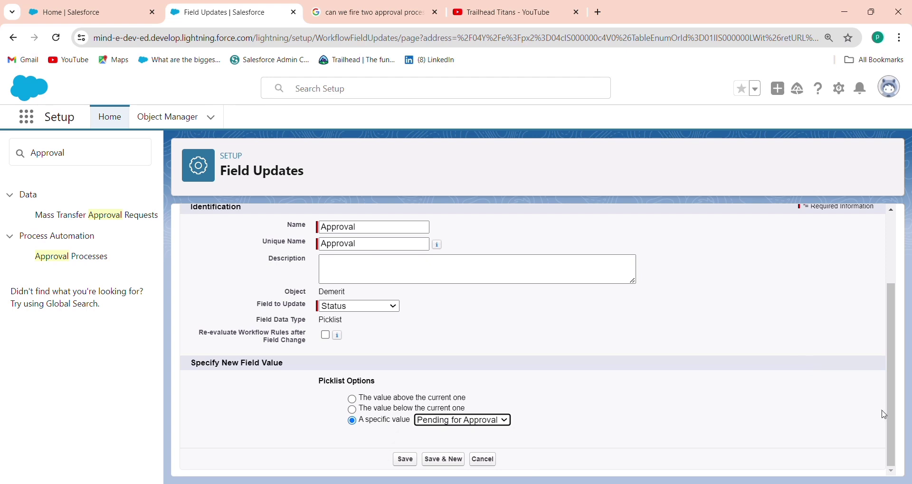
# Change both the name and the unique name of the field update to Submit, and save it
pyautogui.moveTo(888, 419); pyautogui.dragTo(888, 370)
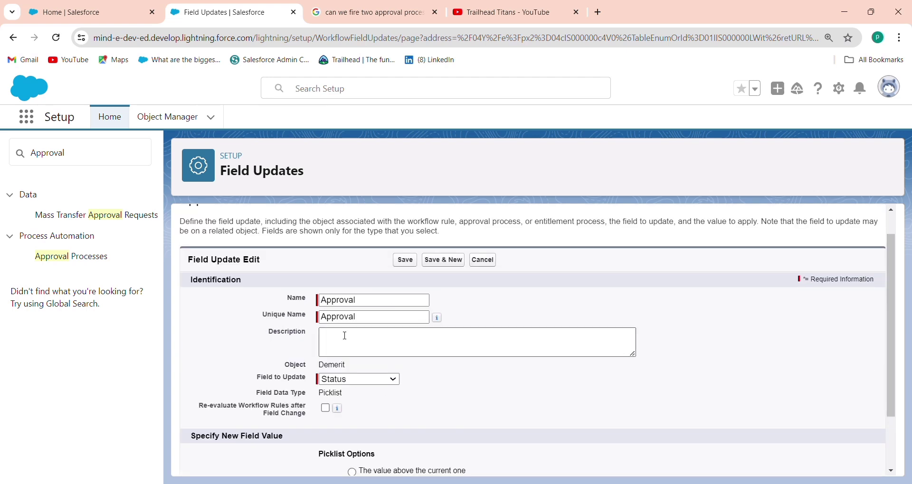
pyautogui.doubleClick(367, 302)
pyautogui.press('BackSpace')
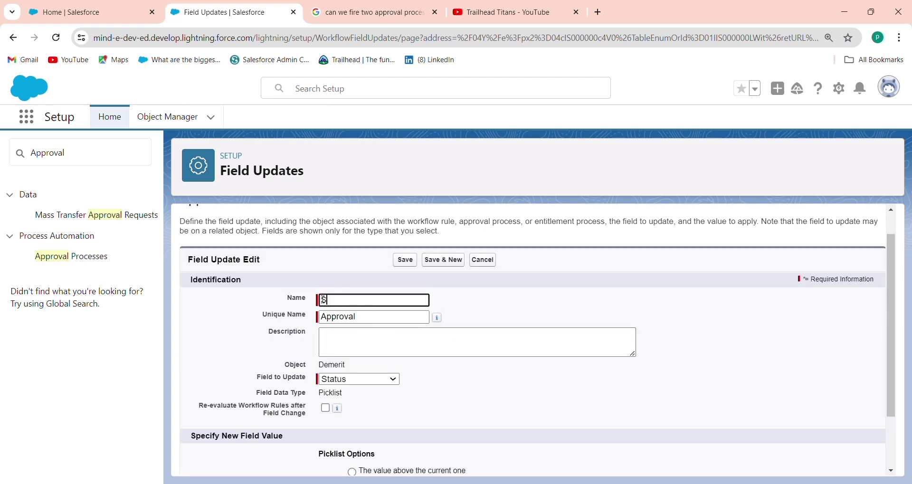
pyautogui.write('Submit')
pyautogui.click(377, 329)
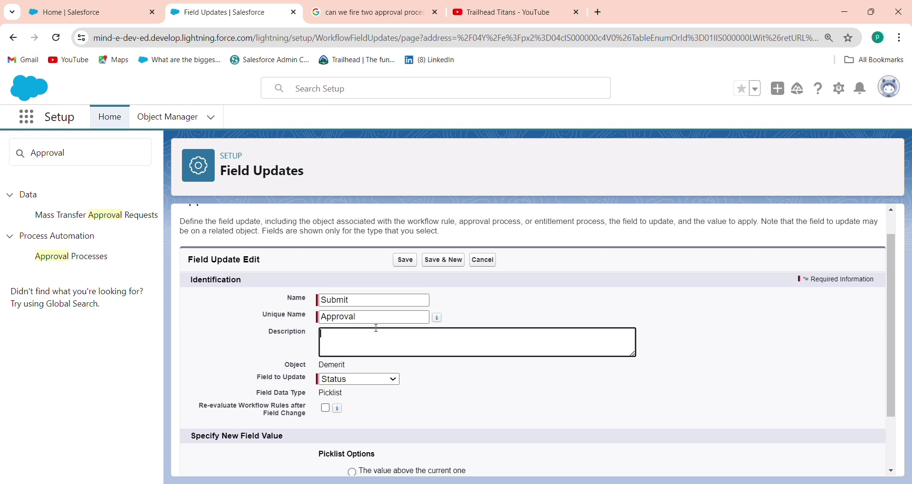
pyautogui.doubleClick(375, 323)
pyautogui.press('BackSpace')
pyautogui.doubleClick(362, 299)
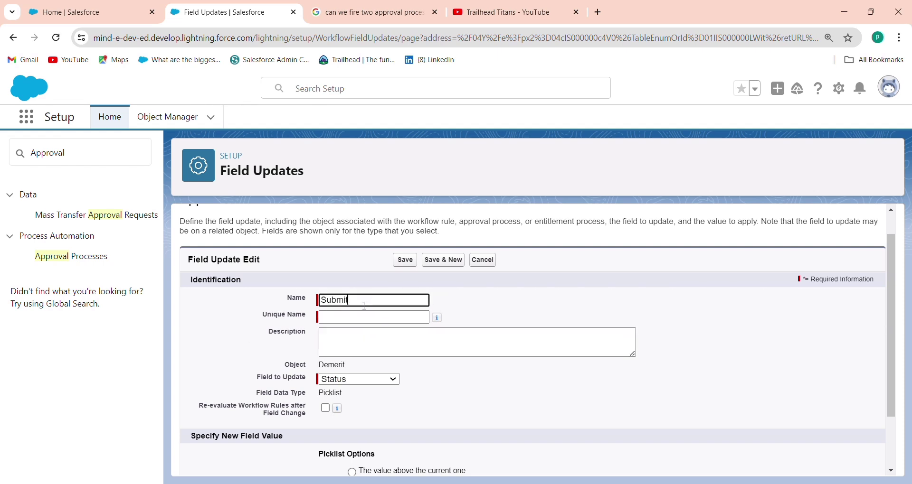
pyautogui.hotkey('ctrl', 'c')
pyautogui.click(361, 317)
pyautogui.hotkey('ctrl', 'v')
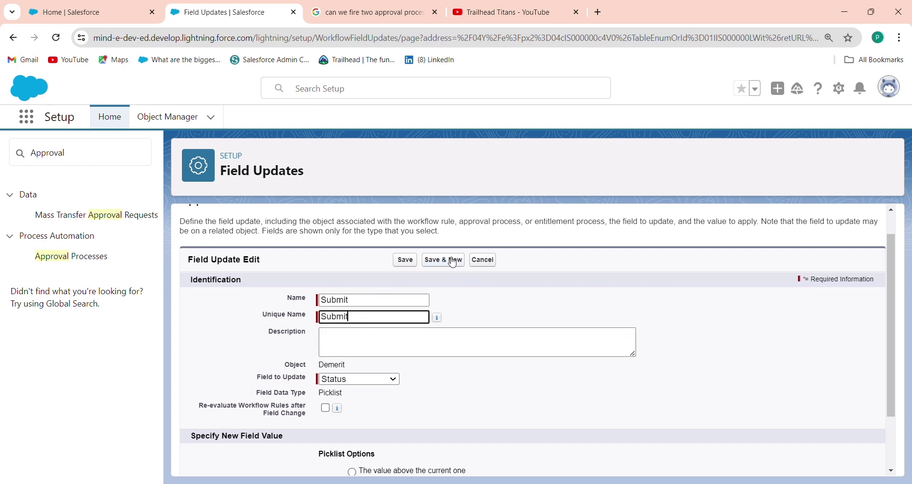
pyautogui.click(406, 260)
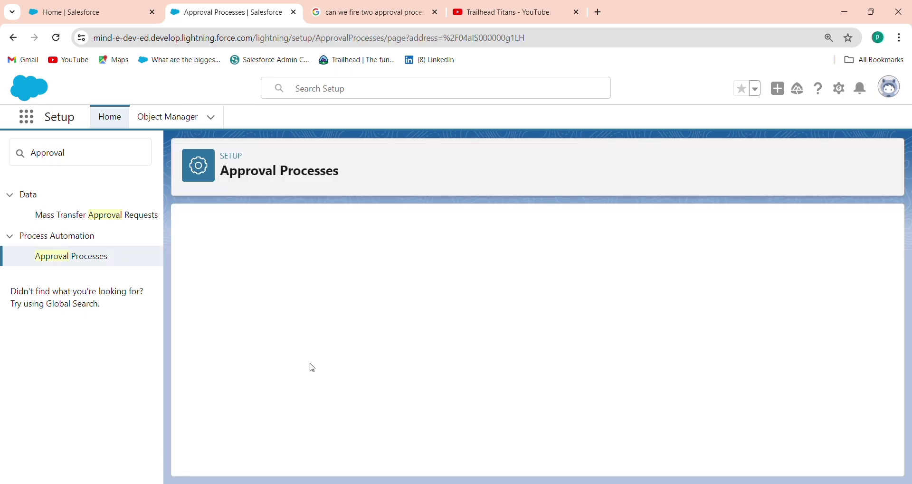
# Add an approval step named Initiator that all records enter, and continue to the assigned approver selection
pyautogui.scroll(-4, 886, 417)
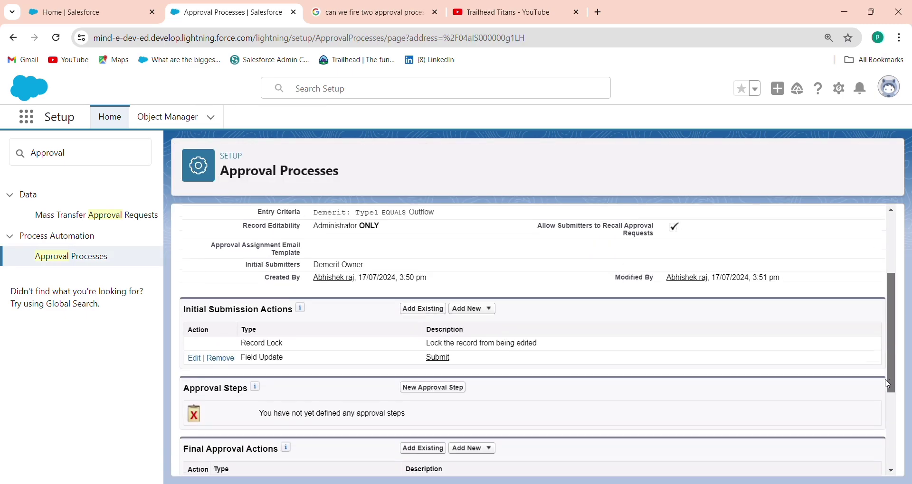
pyautogui.scroll(-1, 886, 417)
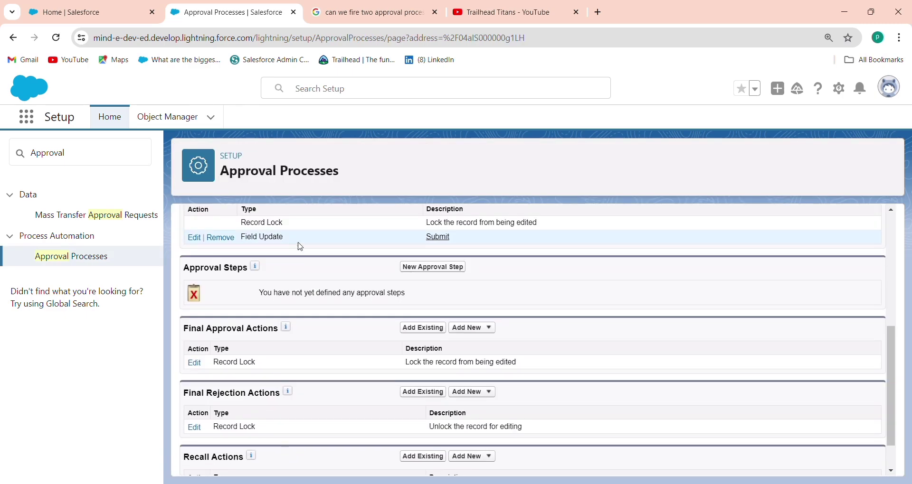
pyautogui.click(420, 269)
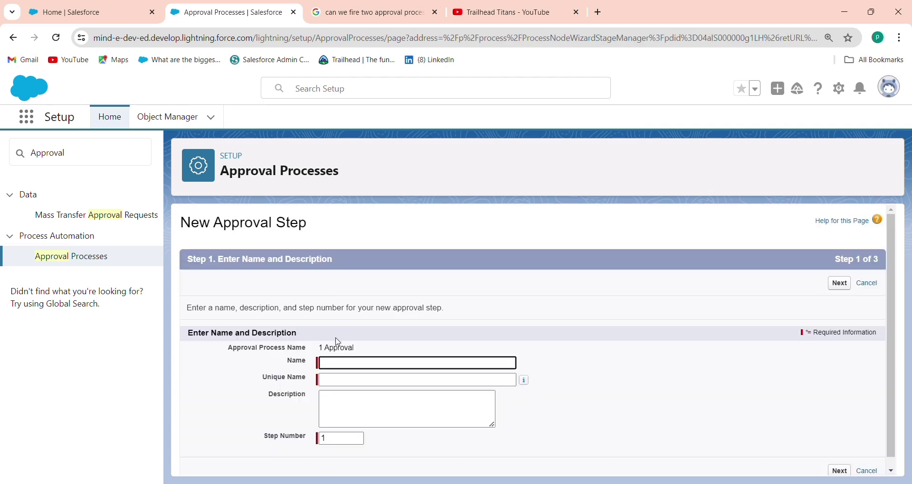
pyautogui.write('In')
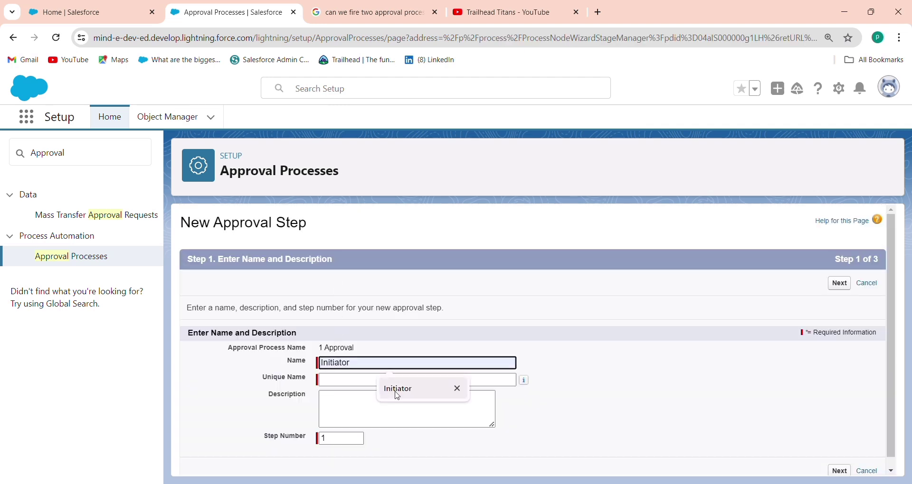
pyautogui.write('itia')
pyautogui.click(409, 395)
pyautogui.click(832, 282)
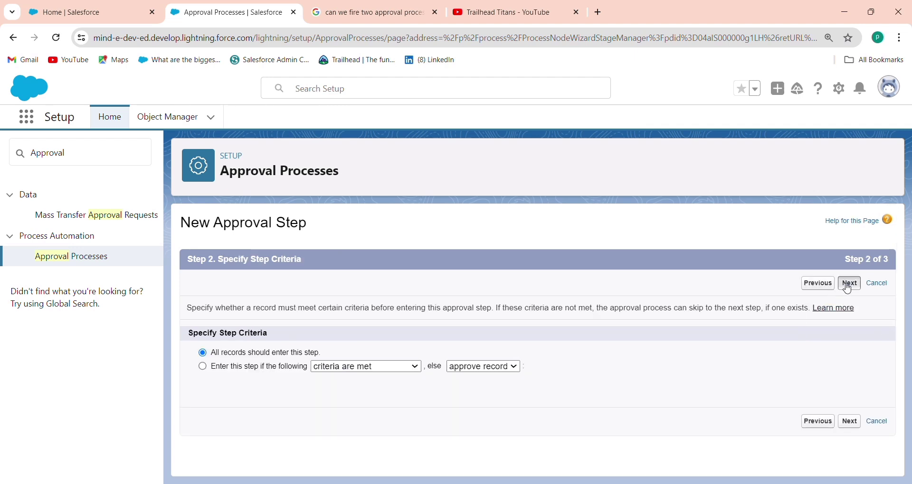
pyautogui.click(849, 284)
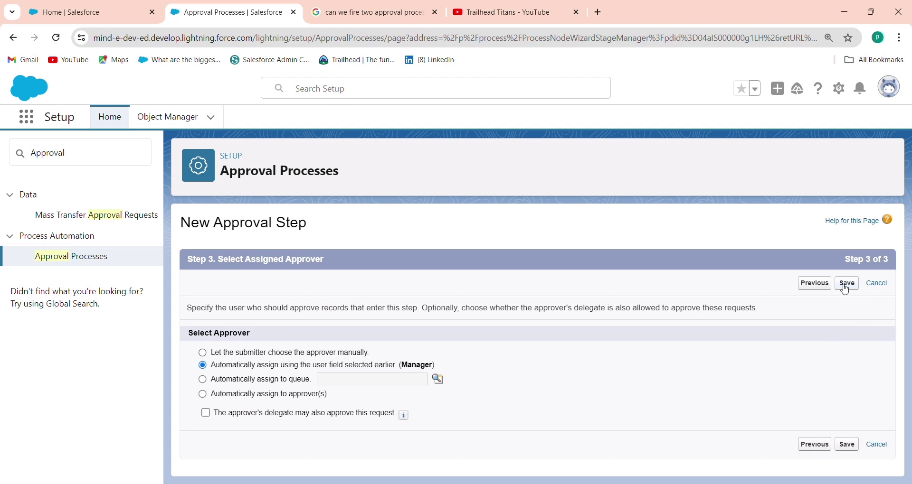
# Assign the Initiator step automatically to the first recently viewed user, save it, and go to the process detail page without creating step actions
pyautogui.click(269, 401)
pyautogui.click(413, 418)
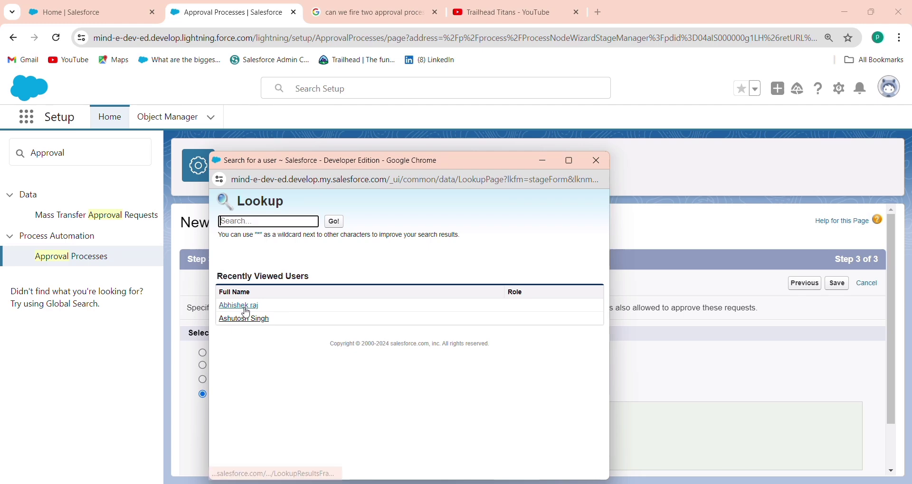
pyautogui.click(245, 309)
pyautogui.click(837, 283)
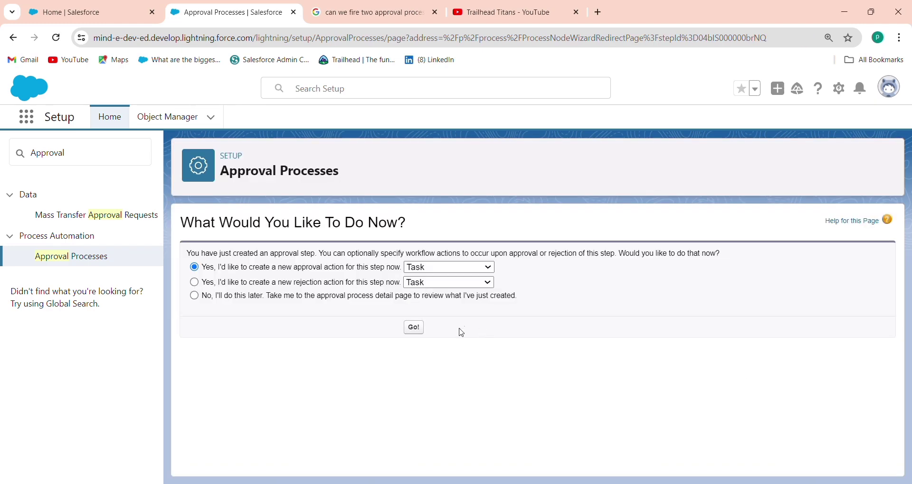
pyautogui.click(357, 301)
pyautogui.click(415, 329)
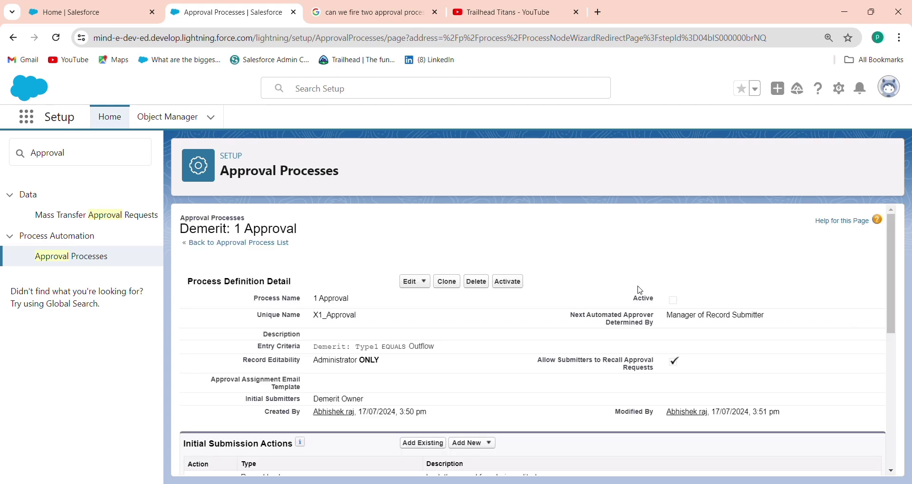
# Create a field update as an approval action of the Initiator step, with name and unique name Approved and Status as the field to update
pyautogui.scroll(-6, 865, 417)
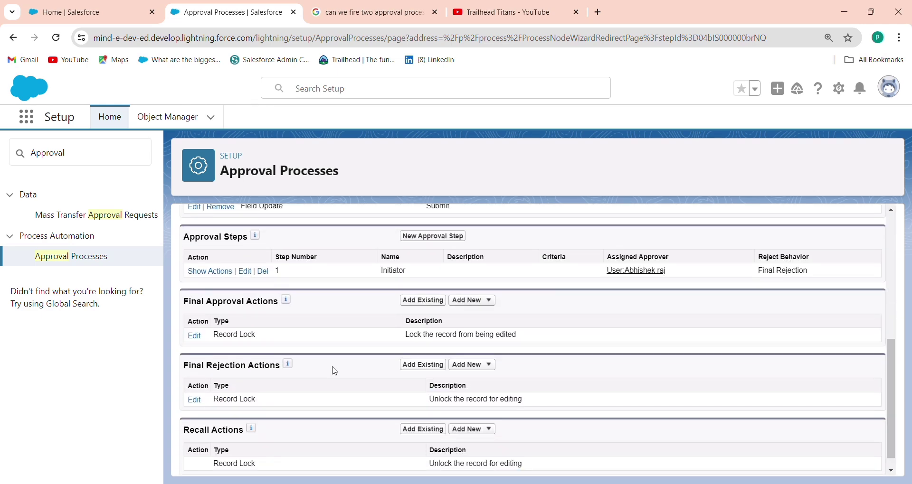
pyautogui.click(190, 273)
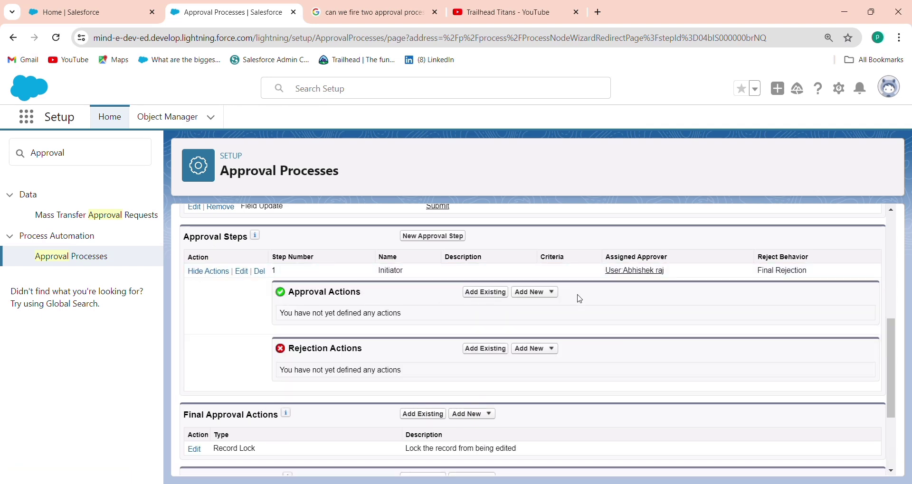
pyautogui.click(541, 296)
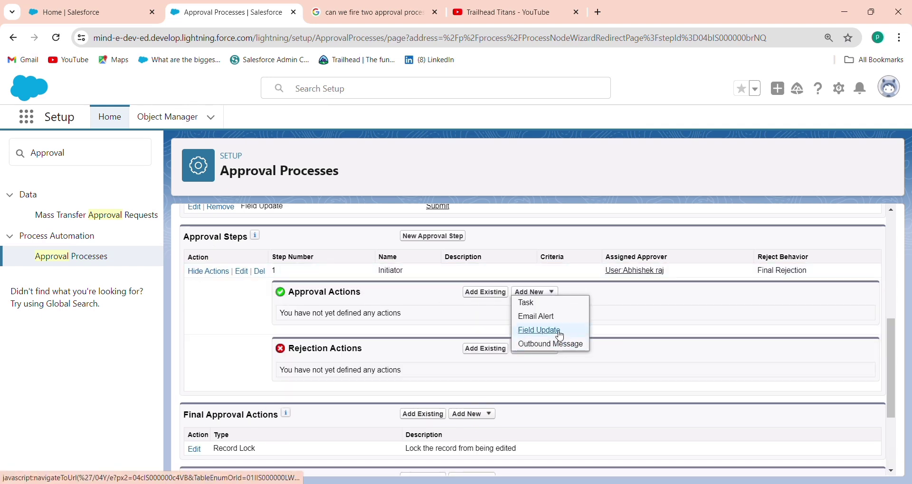
pyautogui.click(551, 329)
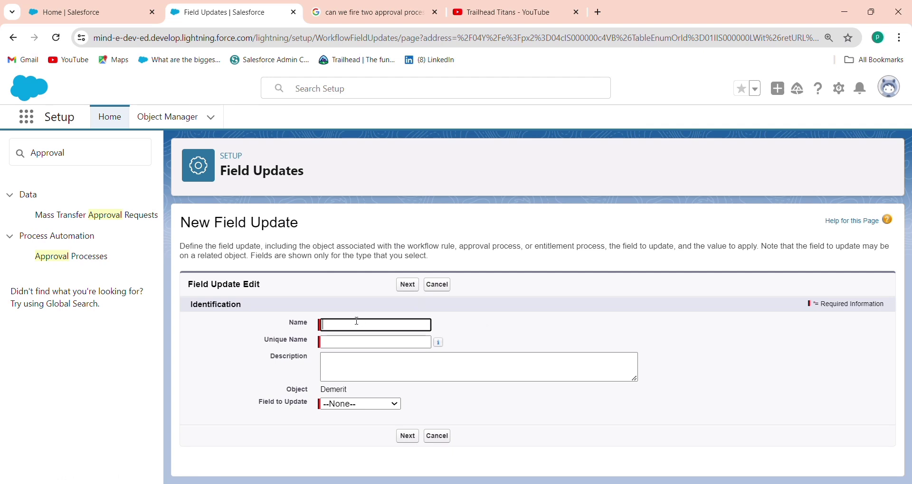
pyautogui.write('Approved')
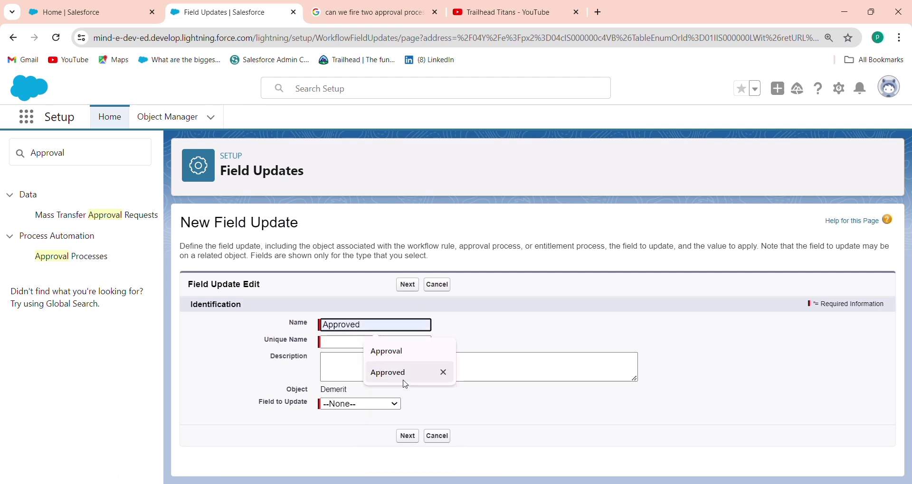
pyautogui.click(394, 374)
pyautogui.press('Tab')
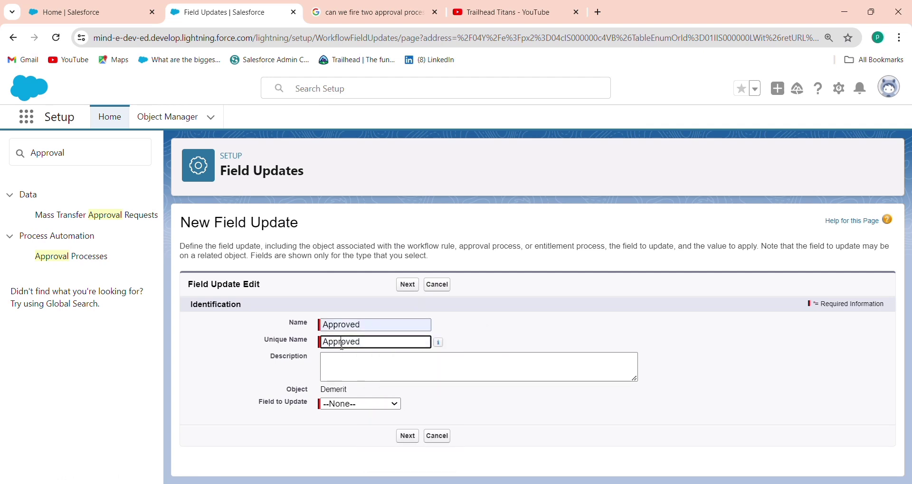
pyautogui.click(351, 404)
pyautogui.click(349, 371)
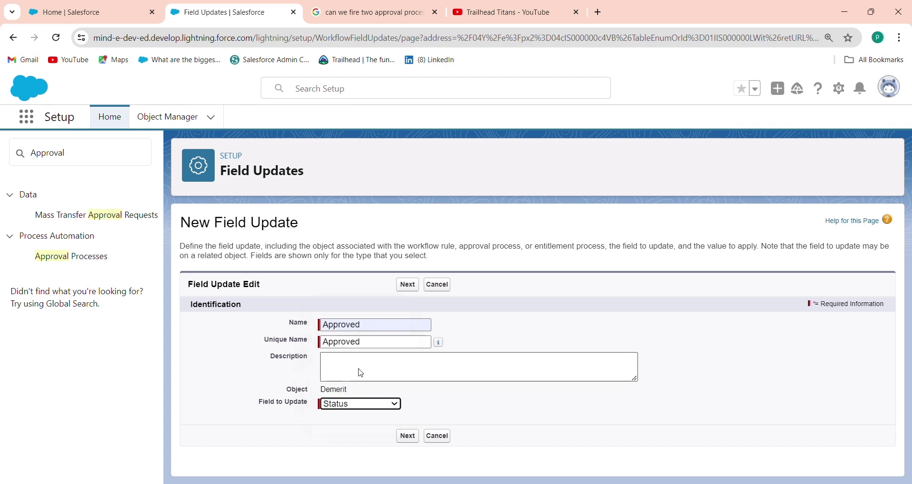
# Set the field update's specific new Status value to Approved and save it
pyautogui.scroll(-3, 881, 433)
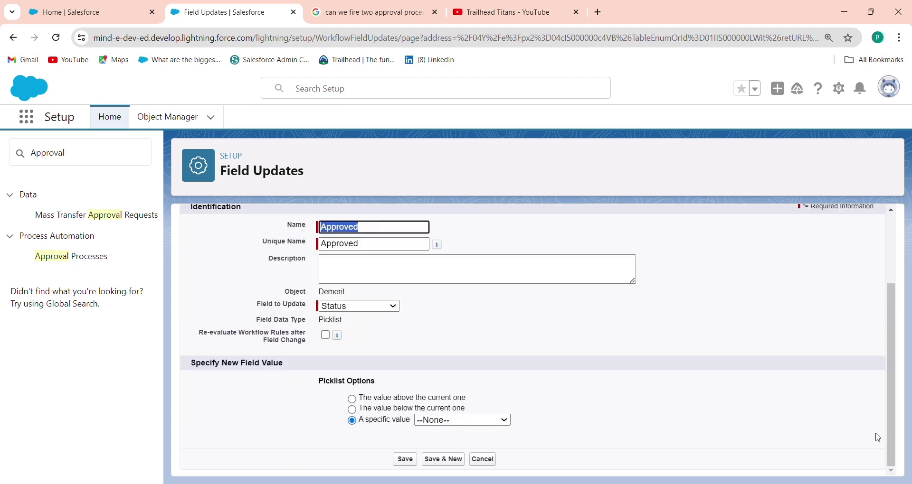
pyautogui.click(484, 431)
pyautogui.click(451, 423)
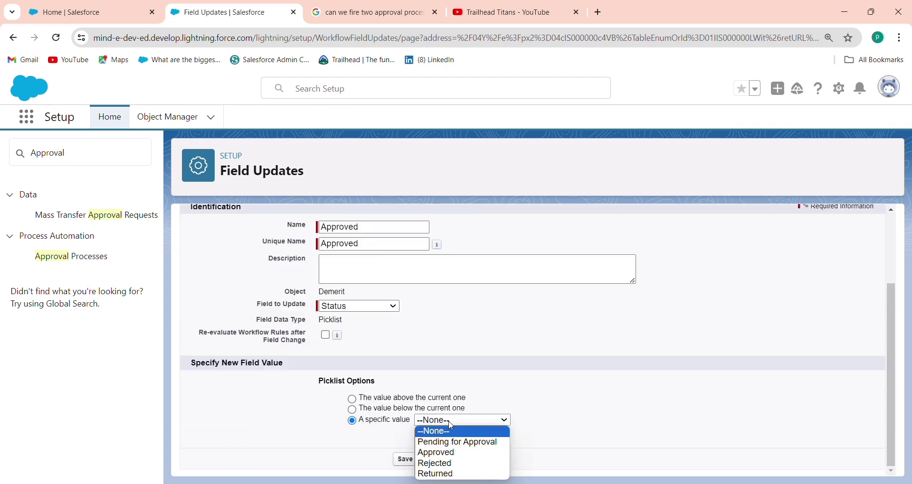
pyautogui.click(444, 454)
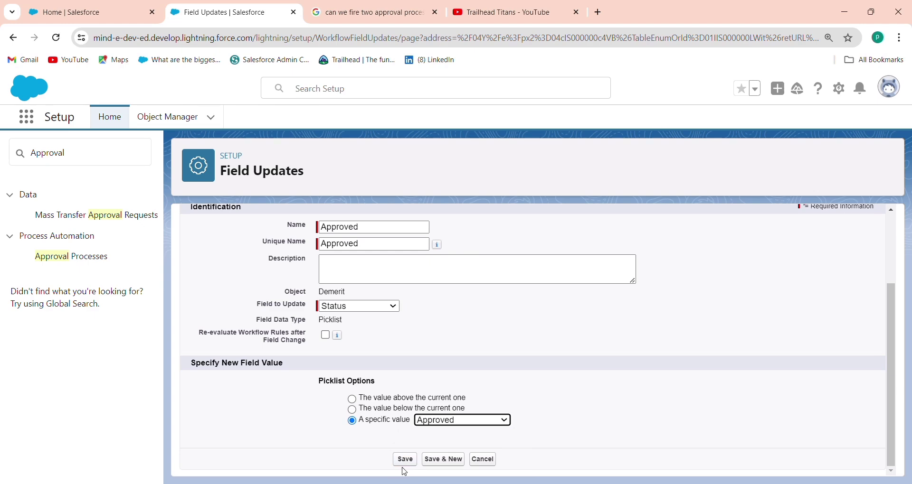
pyautogui.click(406, 467)
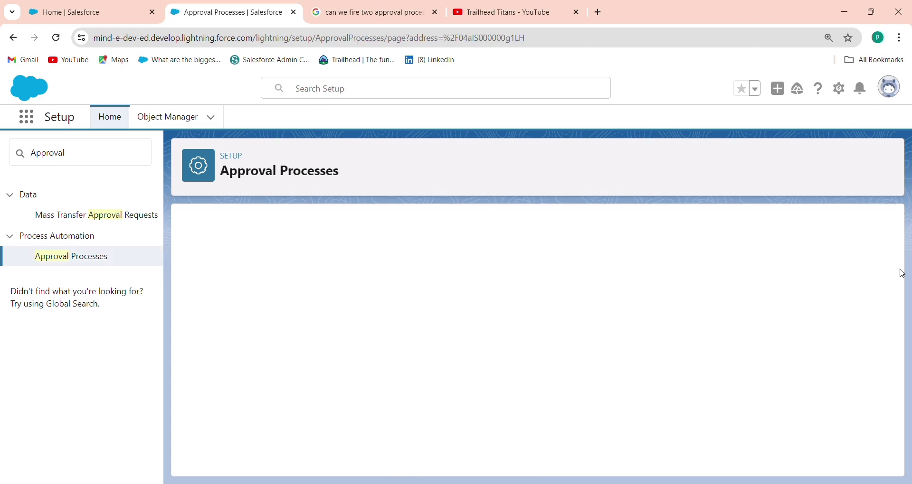
# Create a field update as a rejection action of the Initiator step, with name and unique name Rejected and Status as the field to update
pyautogui.scroll(-6, 878, 380)
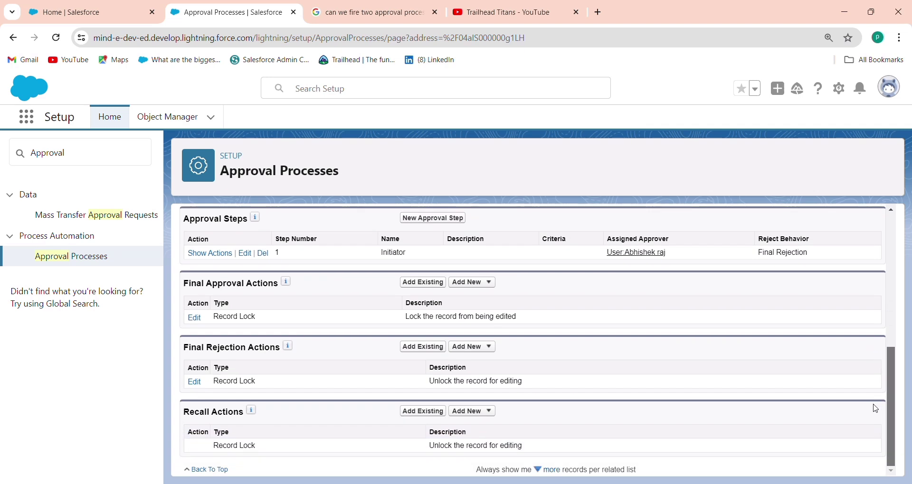
pyautogui.click(209, 253)
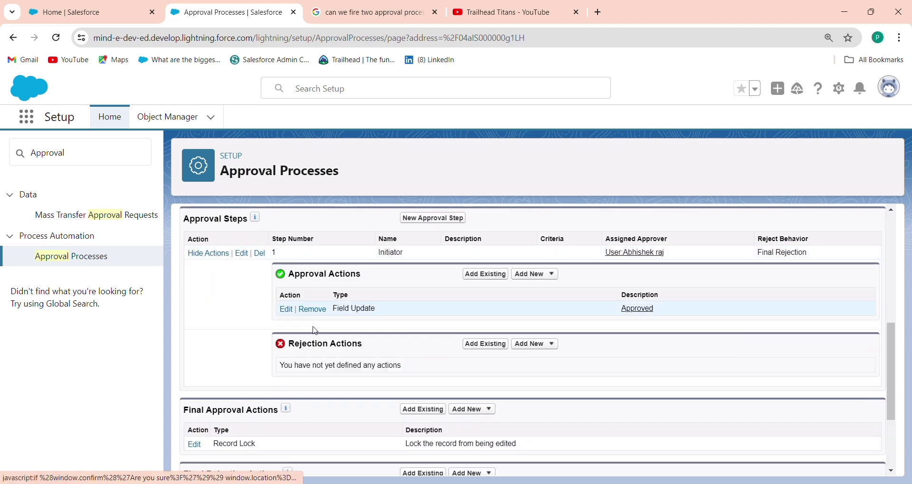
pyautogui.click(532, 344)
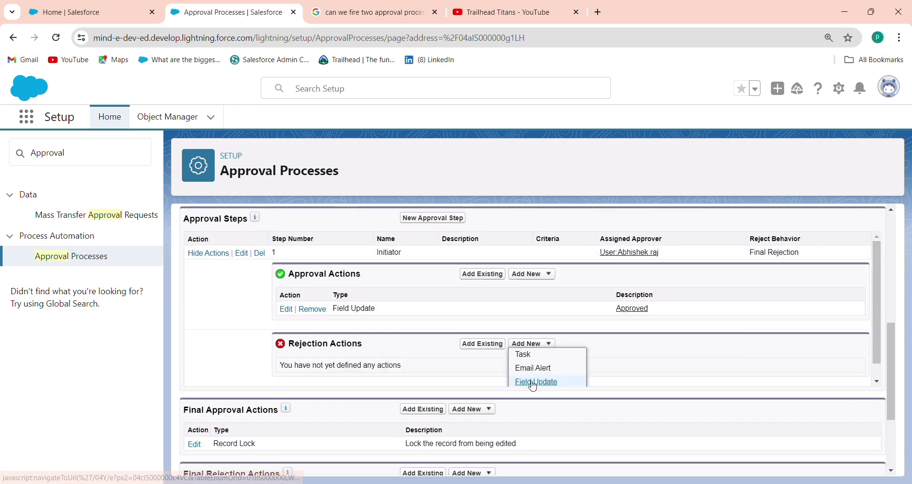
pyautogui.click(535, 383)
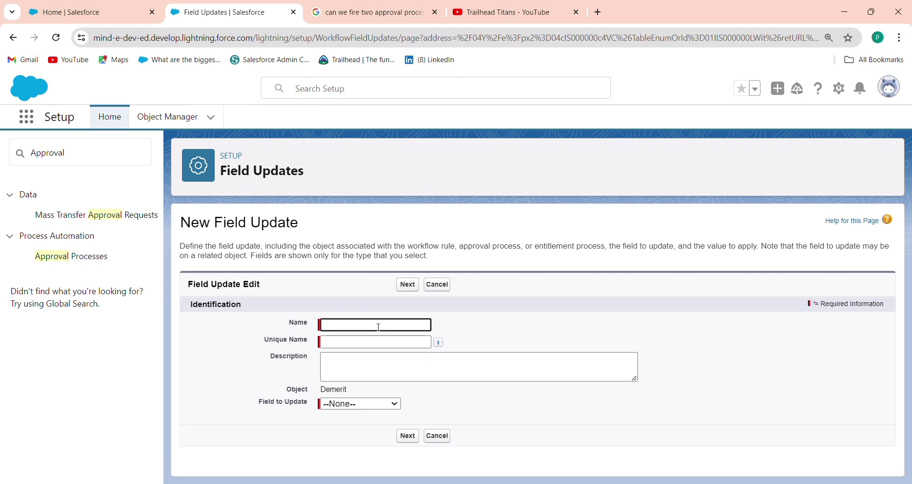
pyautogui.write('Rej')
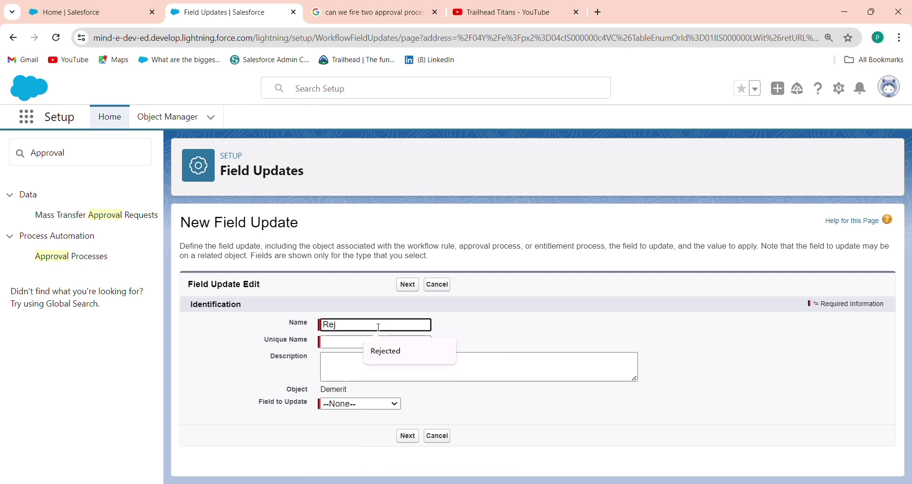
pyautogui.click(409, 354)
pyautogui.click(345, 342)
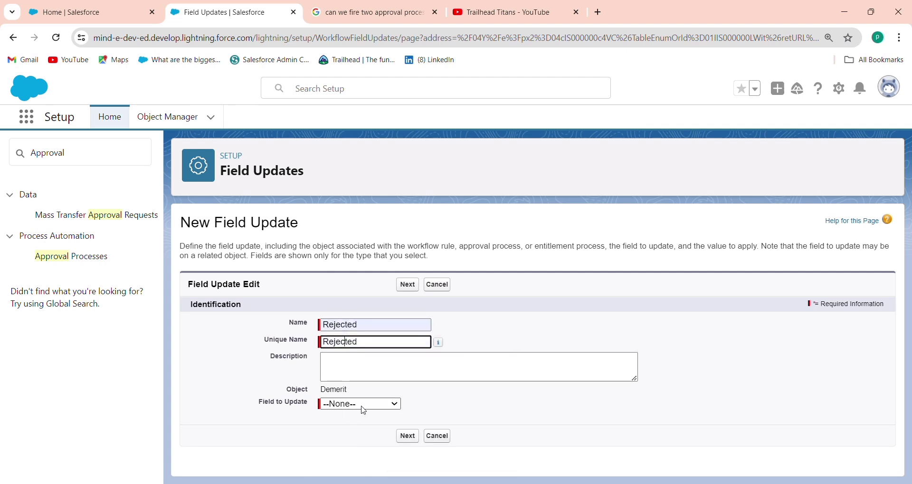
pyautogui.click(361, 406)
pyautogui.click(361, 371)
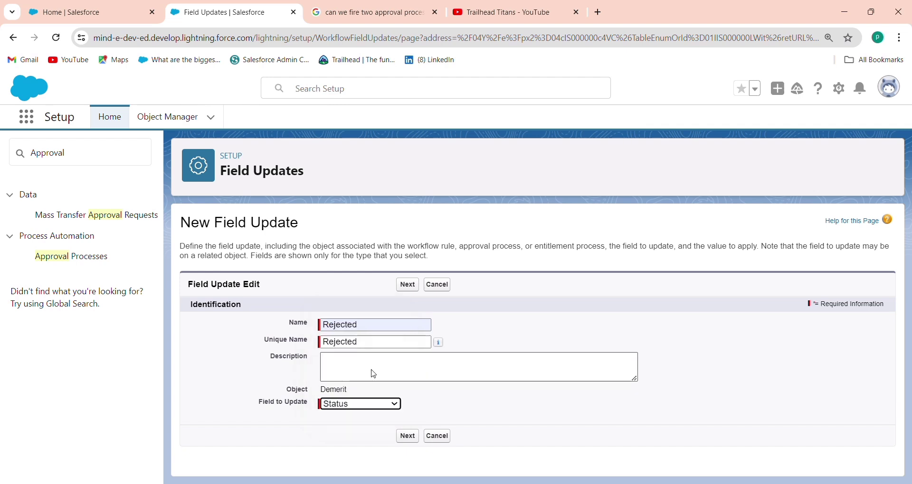
# Set the field update's specific new Status value to Rejected and save it
pyautogui.scroll(-3, 893, 425)
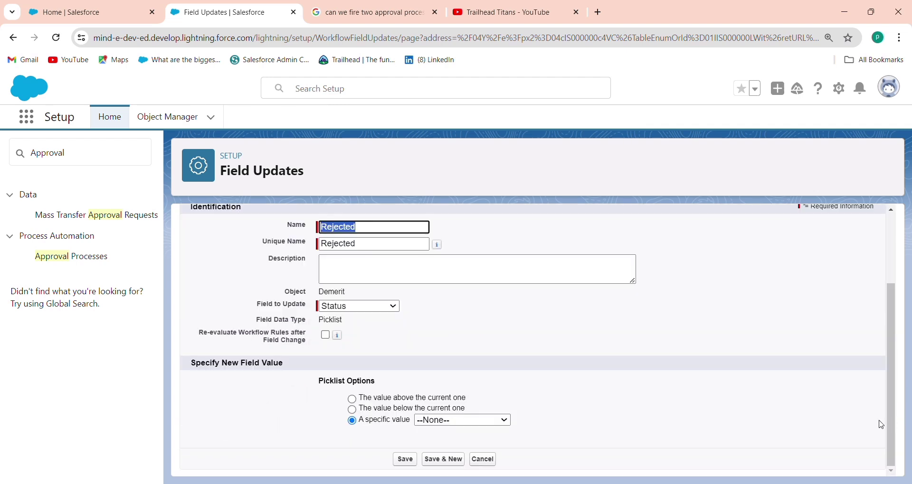
pyautogui.click(499, 421)
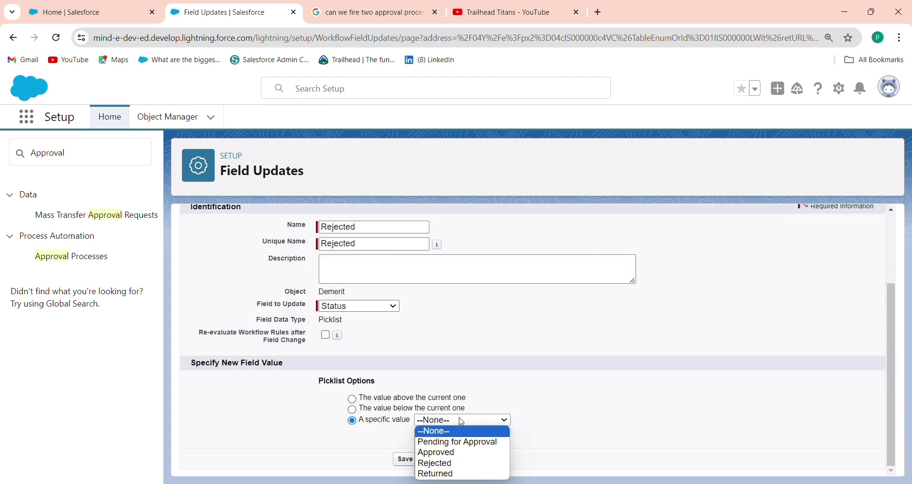
pyautogui.click(436, 464)
pyautogui.click(405, 463)
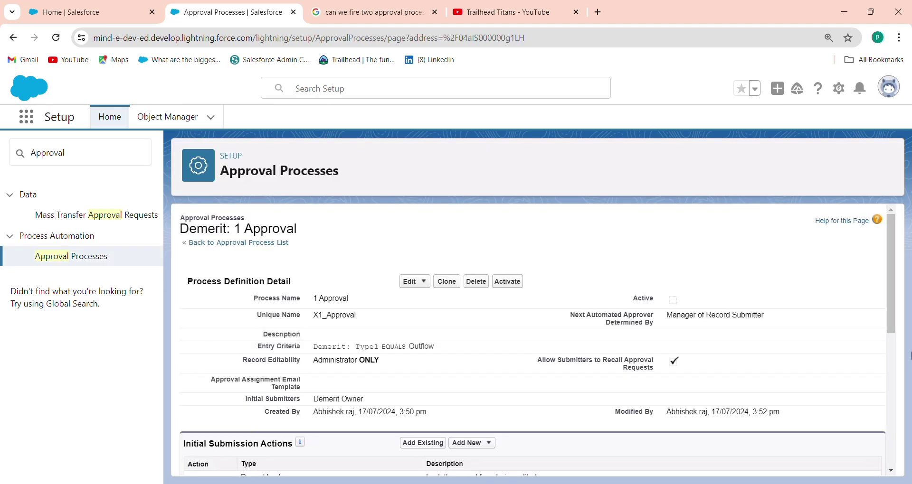
# Add the existing Approved field update to the final approval actions and save the selection
pyautogui.scroll(-6, 894, 394)
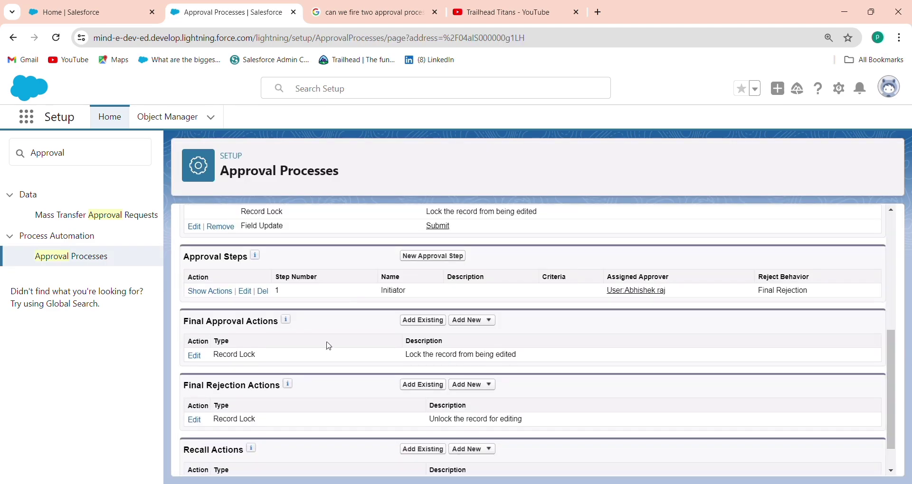
pyautogui.click(423, 320)
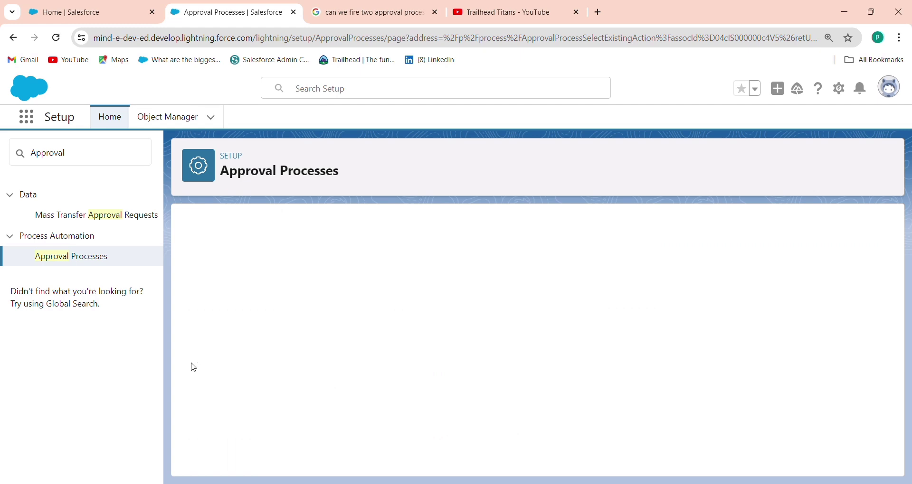
pyautogui.click(391, 280)
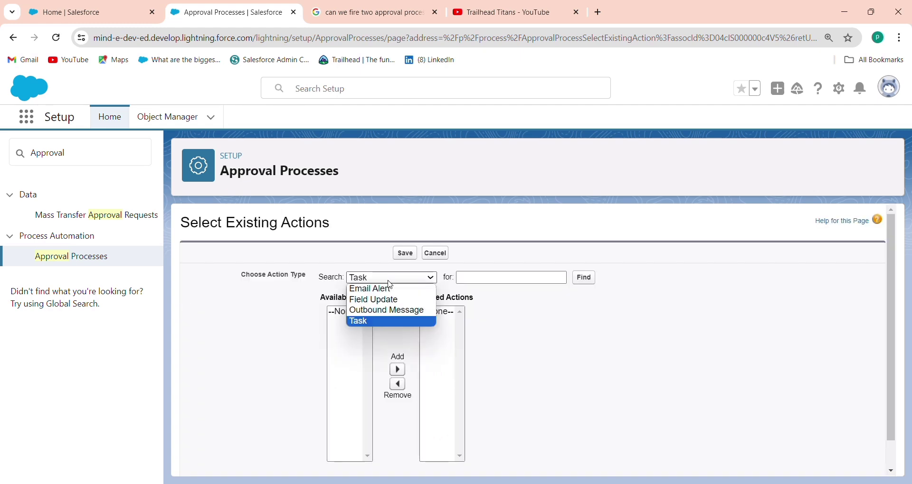
pyautogui.click(379, 302)
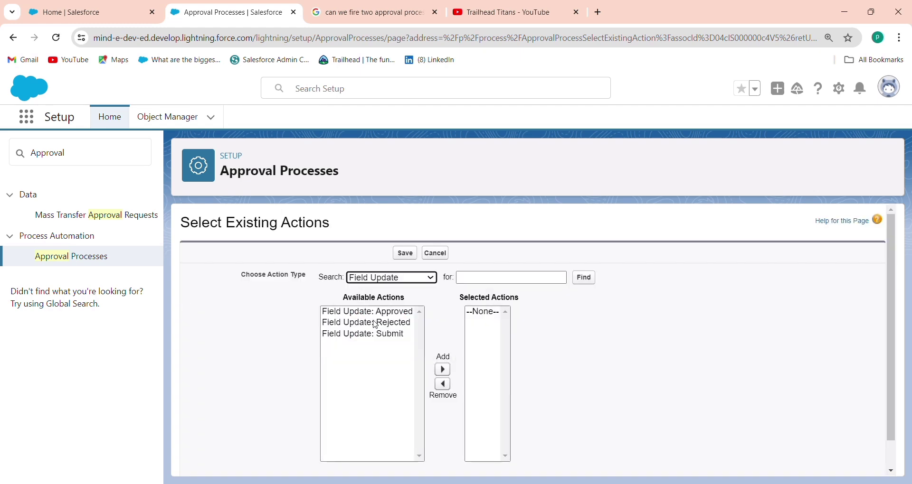
pyautogui.click(404, 313)
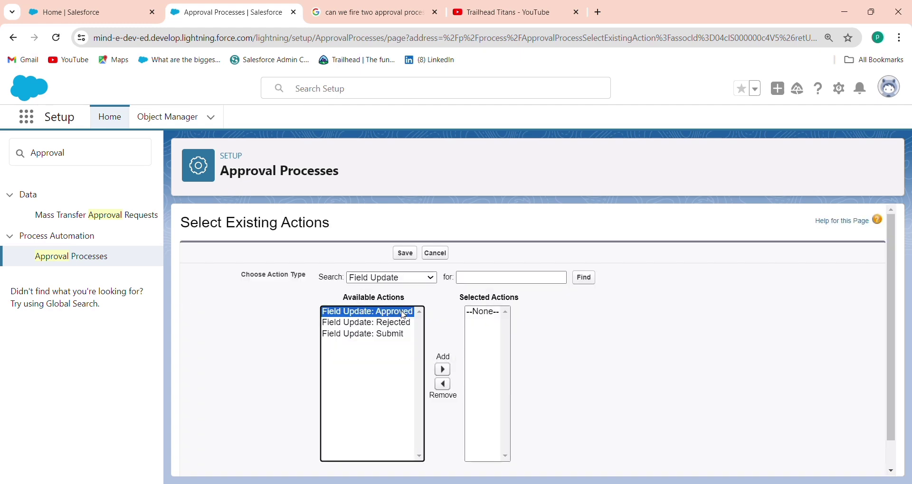
pyautogui.click(442, 369)
pyautogui.scroll(-1, 890, 466)
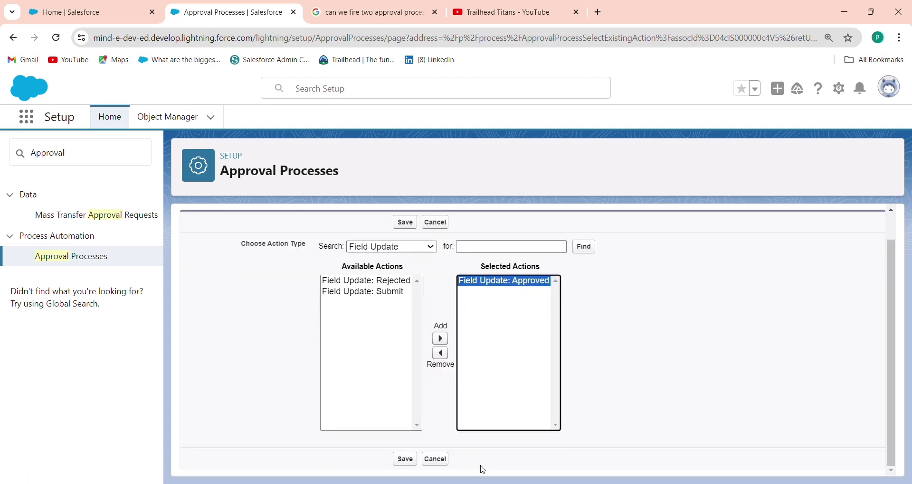
pyautogui.click(405, 460)
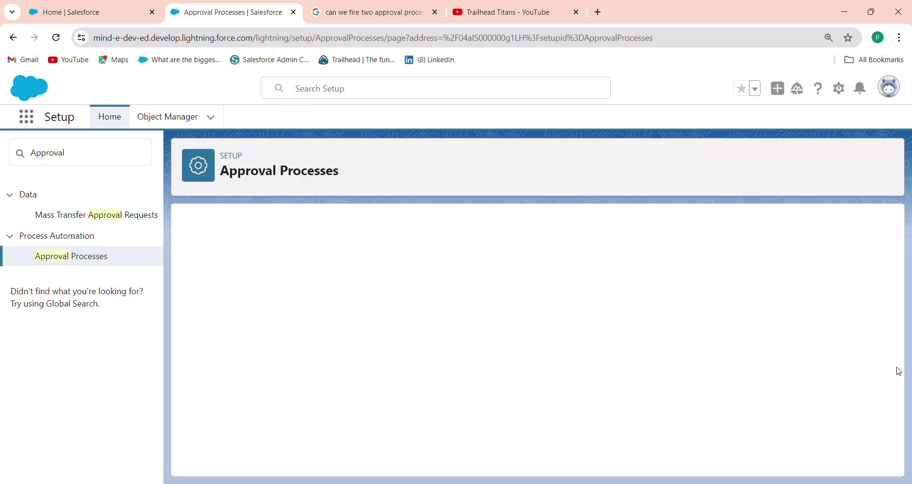
# Add the existing Rejected field update to the final rejection actions and save the selection
pyautogui.moveTo(892, 315); pyautogui.dragTo(880, 467)
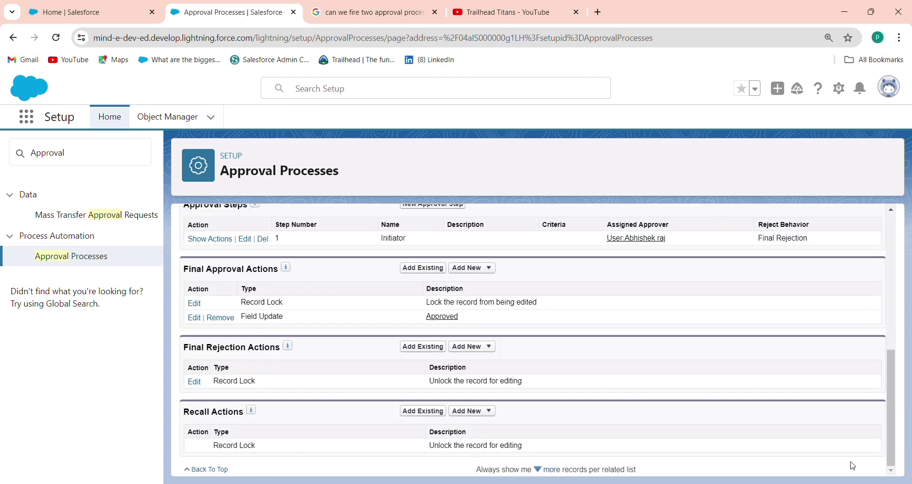
pyautogui.click(423, 347)
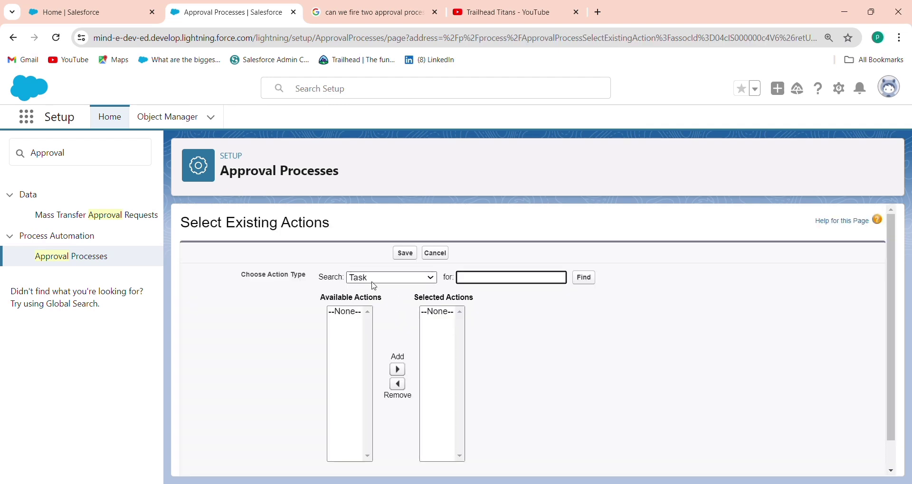
pyautogui.click(374, 278)
pyautogui.click(374, 301)
pyautogui.click(366, 325)
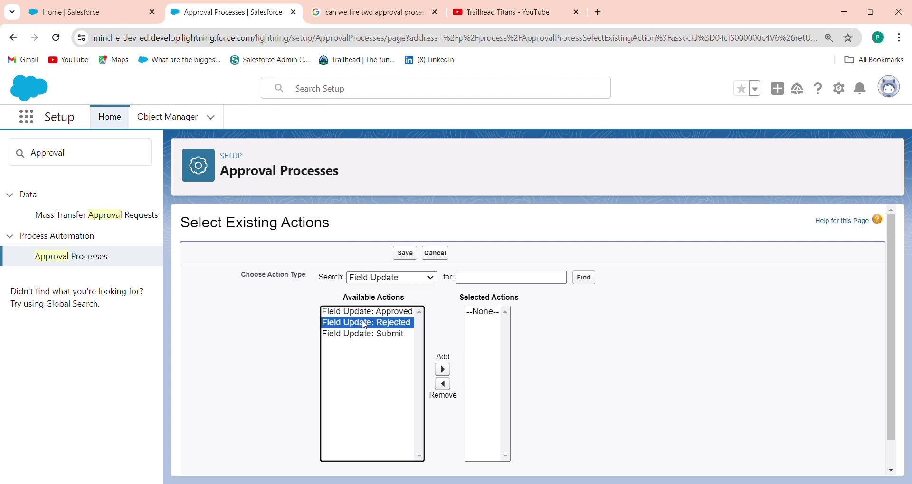
pyautogui.click(442, 370)
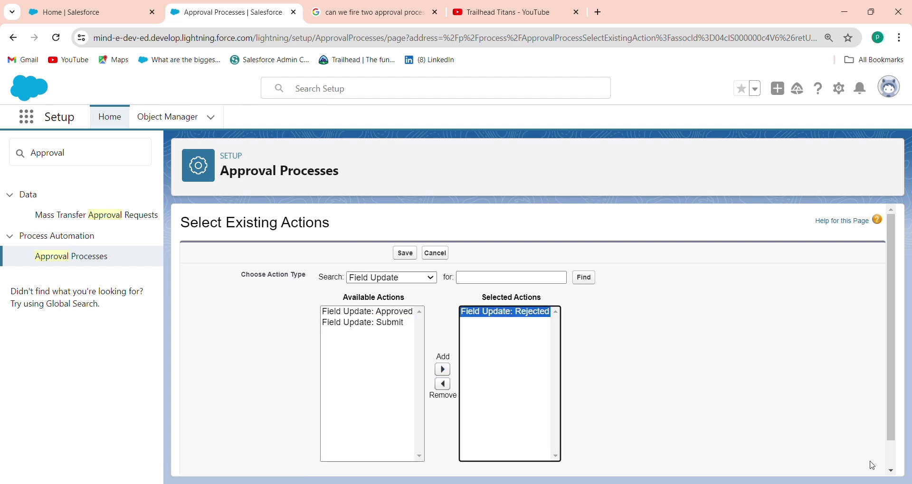
pyautogui.scroll(-1, 888, 466)
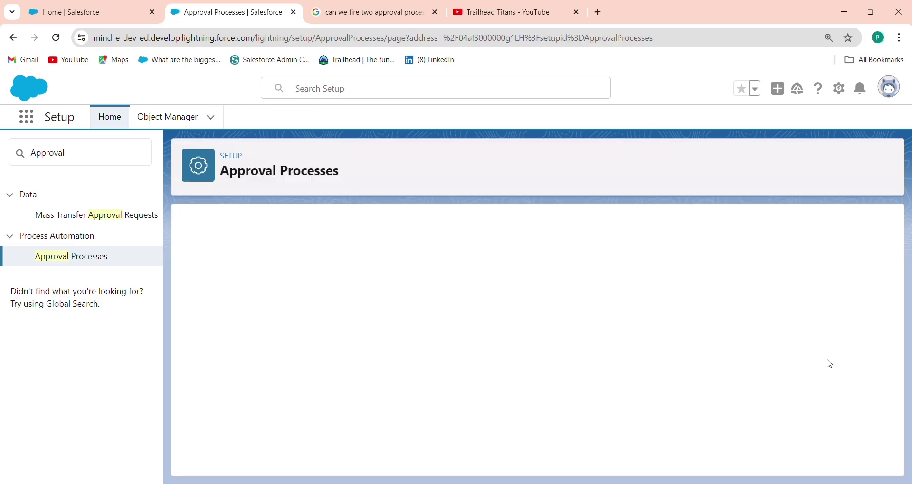
# Activate the 1 Approval process for Demerit and accept the activation prompt
pyautogui.moveTo(892, 322); pyautogui.dragTo(887, 209)
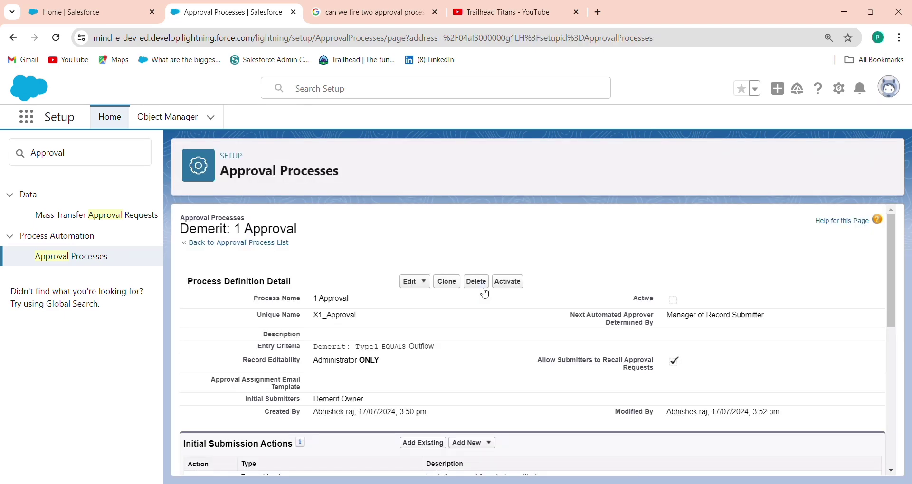
pyautogui.click(508, 284)
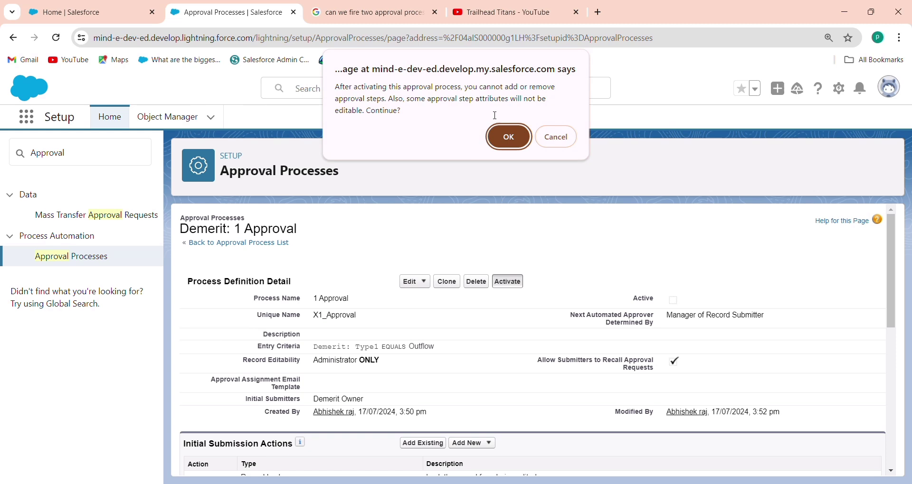
pyautogui.click(509, 137)
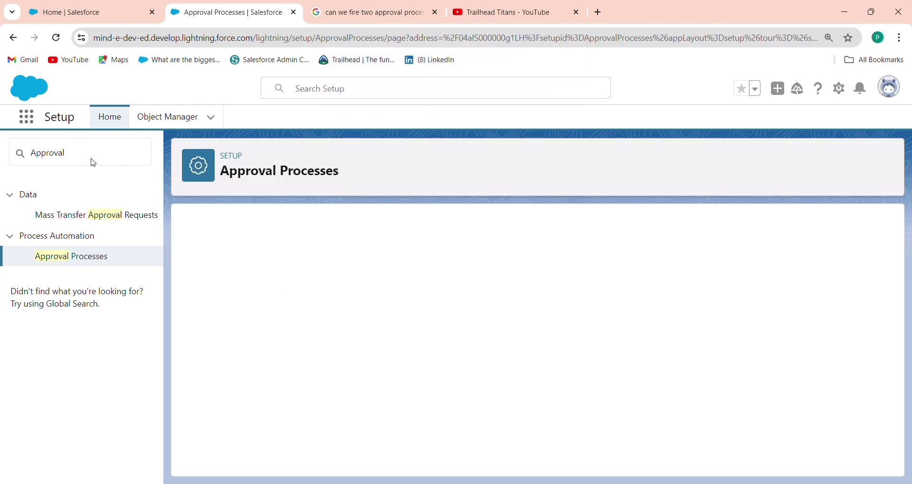
# Find the Flows page by searching Setup for "flow" and start a new flow
pyautogui.moveTo(92, 159); pyautogui.dragTo(2, 168)
pyautogui.write('flow')
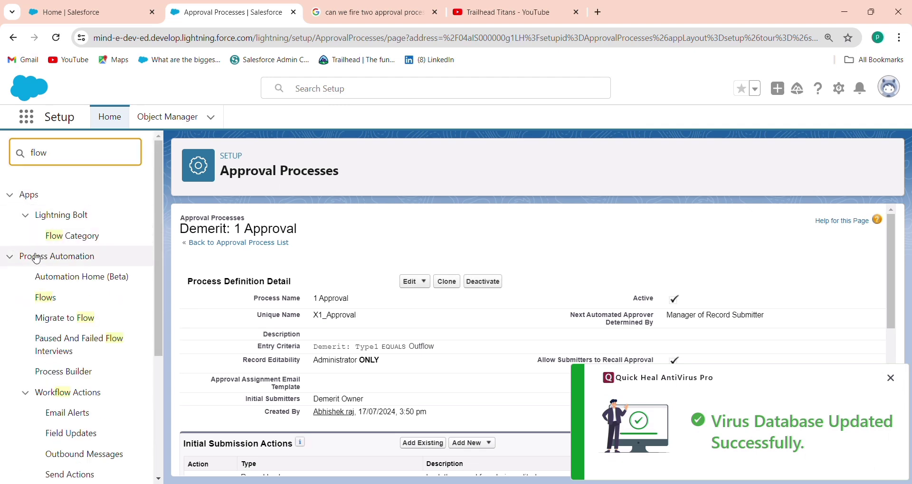
pyautogui.click(46, 297)
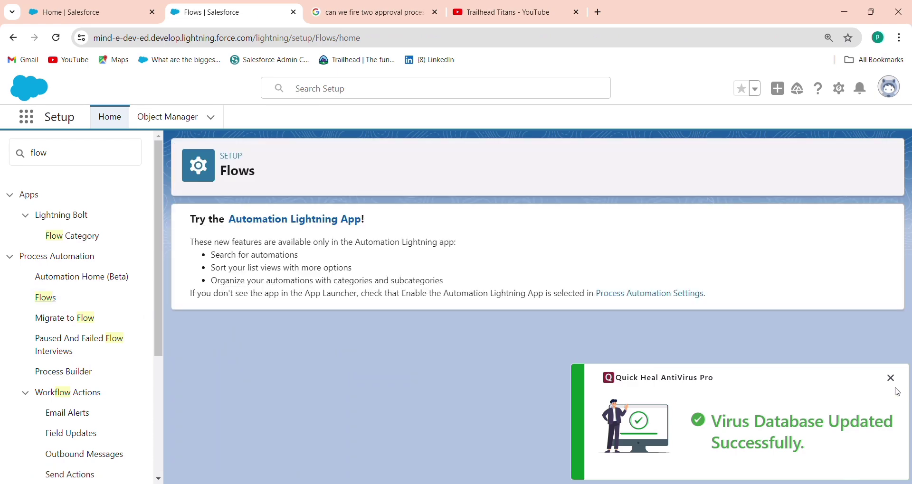
pyautogui.click(891, 379)
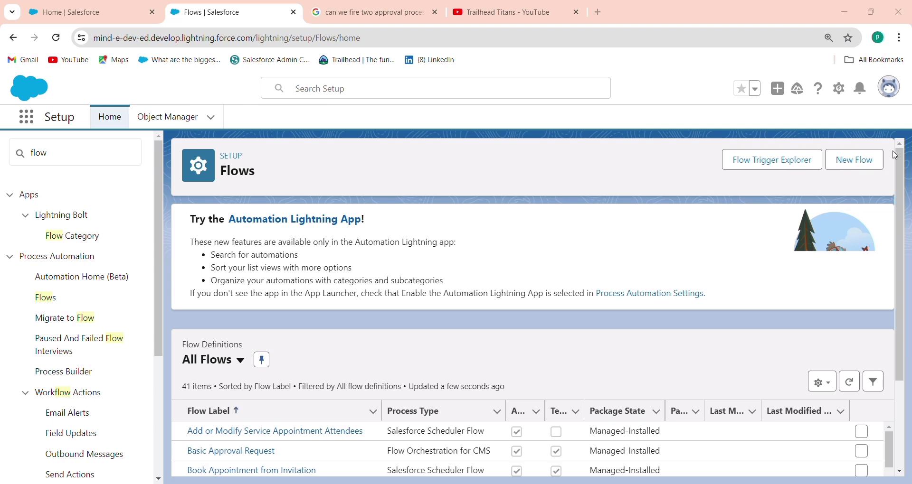
pyautogui.click(862, 160)
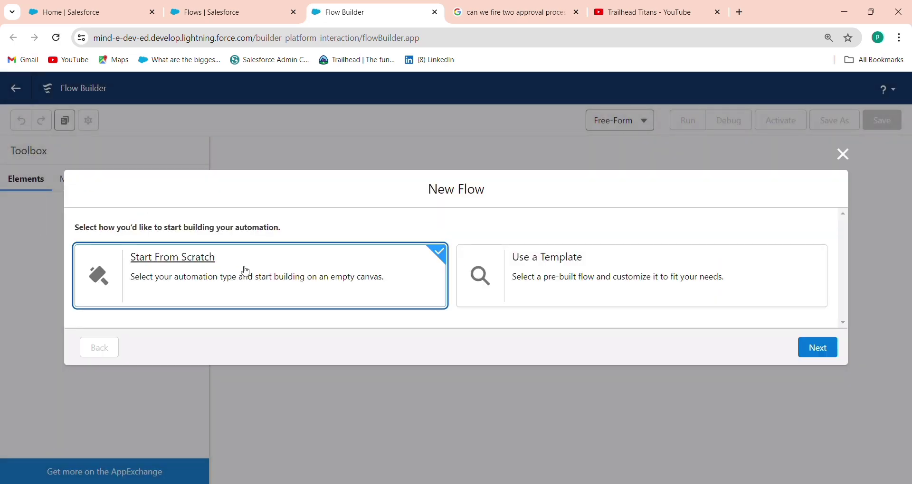
# Create a record-triggered flow from scratch, close the introductory tip and choose Demerit as the triggering object
pyautogui.click(828, 353)
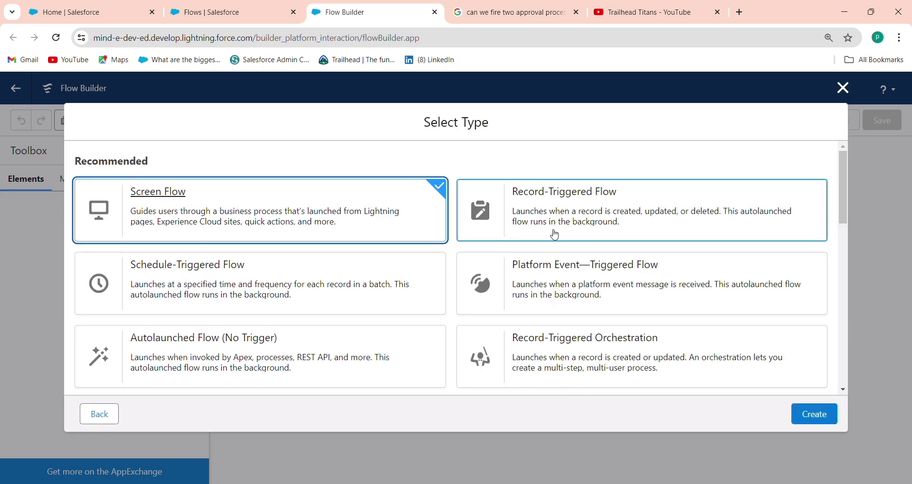
pyautogui.click(484, 224)
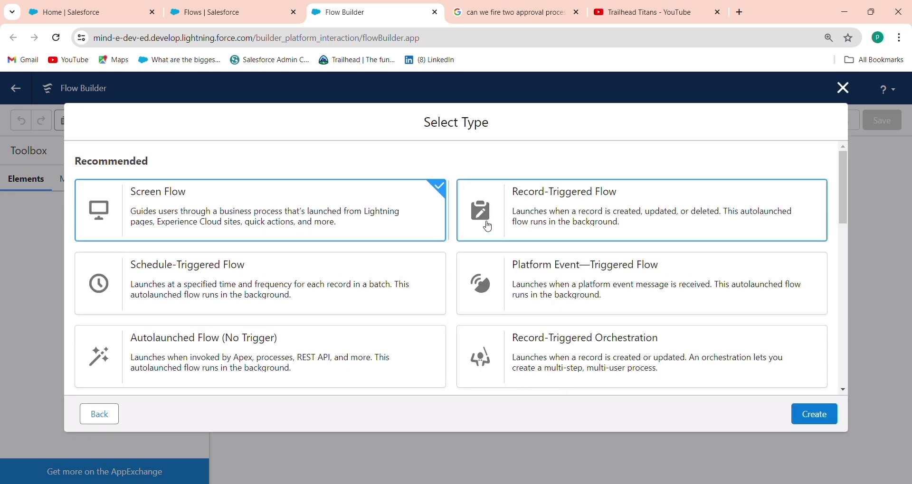
pyautogui.click(822, 414)
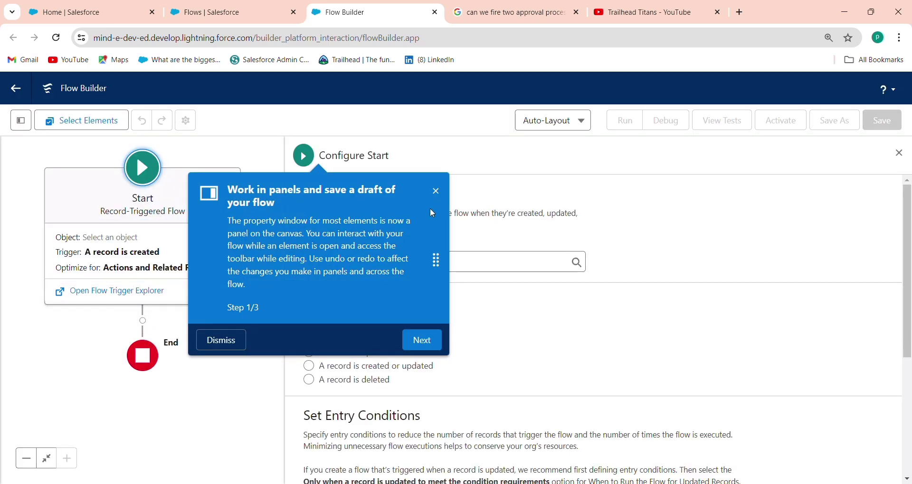
pyautogui.click(436, 191)
pyautogui.click(400, 261)
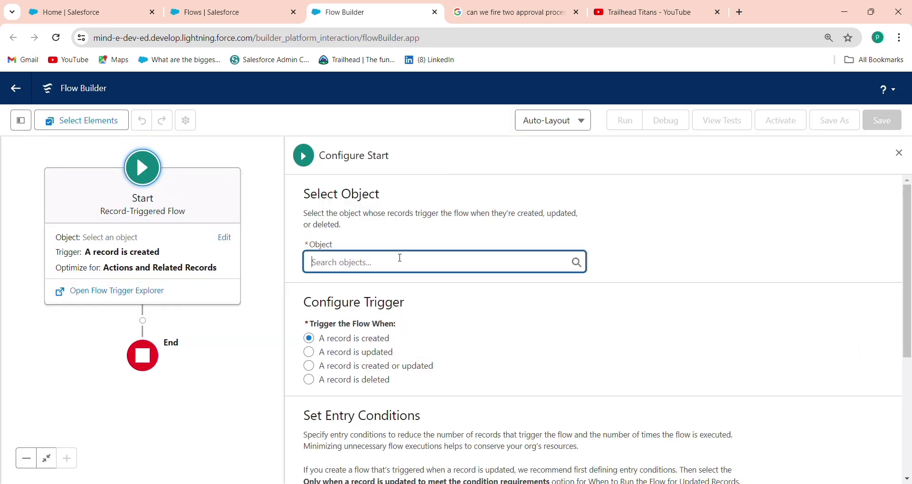
pyautogui.write('deme')
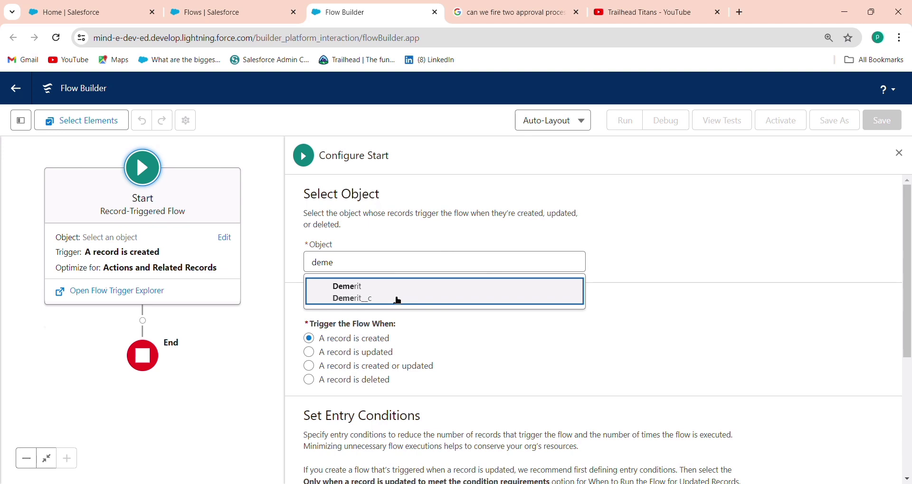
pyautogui.click(398, 292)
# Set the entry conditions to All Conditions Are Met (AND) with Type1__c Equals Outflow
pyautogui.moveTo(907, 290); pyautogui.dragTo(908, 390)
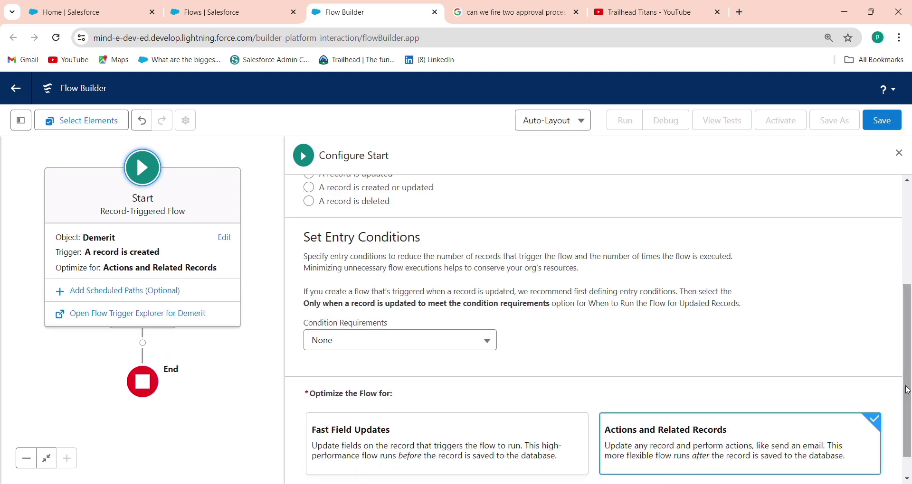
pyautogui.click(351, 339)
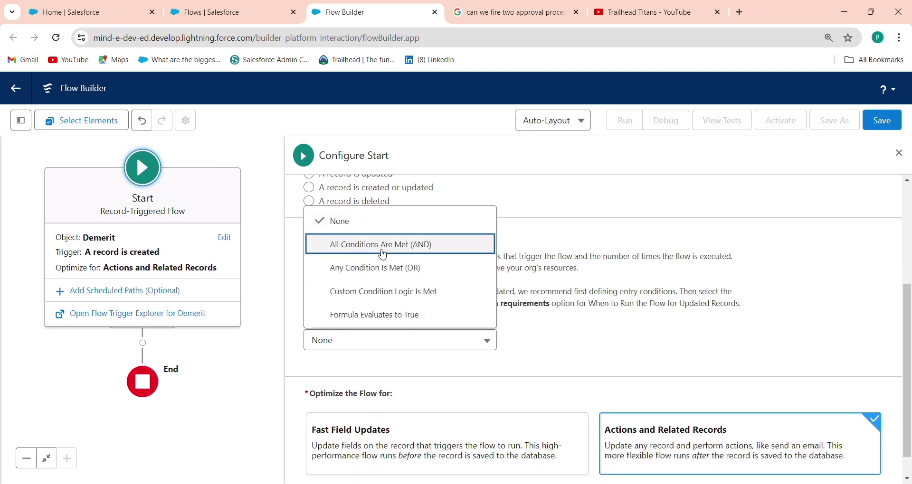
pyautogui.click(408, 244)
pyautogui.click(407, 389)
pyautogui.write('typ')
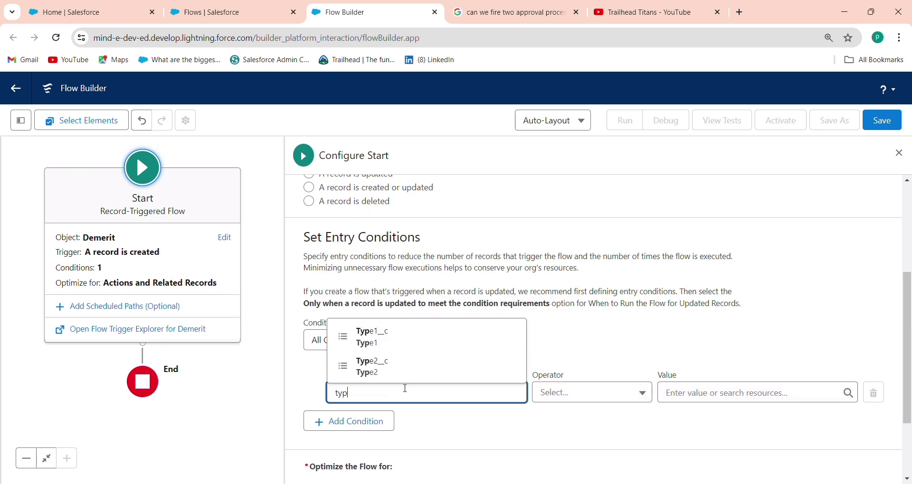
pyautogui.click(423, 338)
pyautogui.click(730, 398)
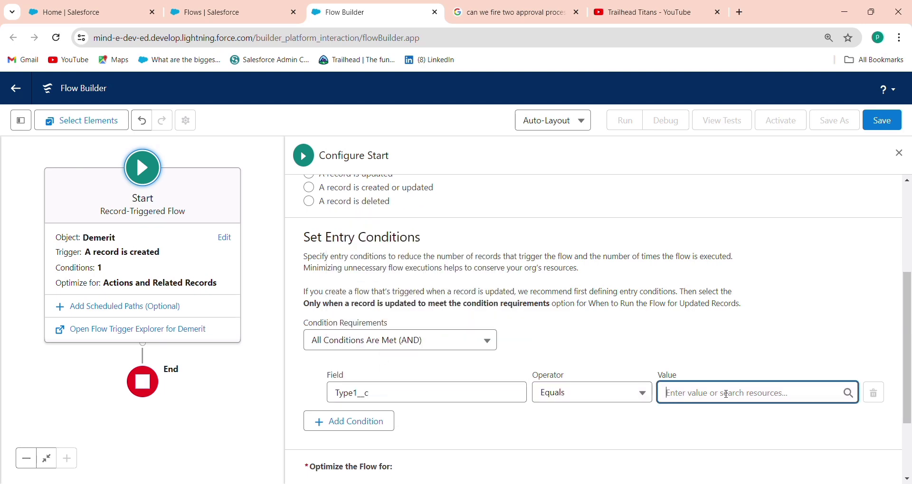
pyautogui.click(713, 245)
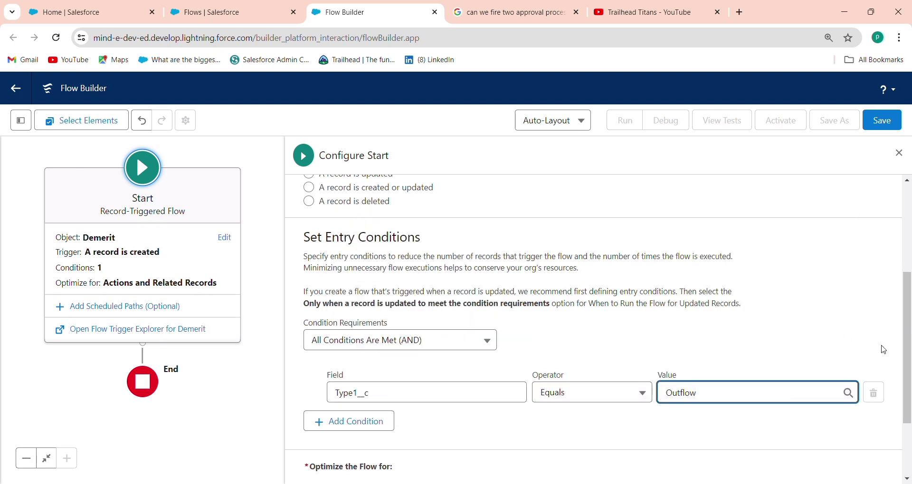
# Try to add an Action element after the flow's start, dismiss the error and reload Flow Builder without saving
pyautogui.scroll(-2, 910, 368)
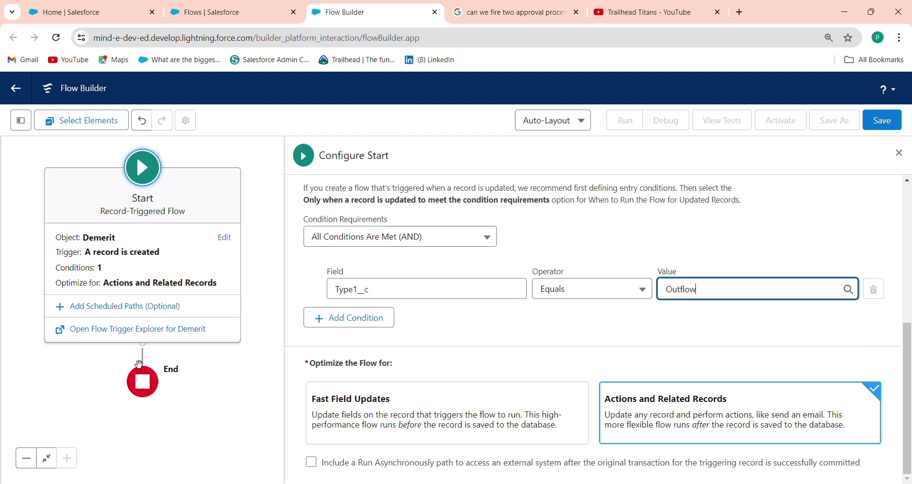
pyautogui.click(143, 349)
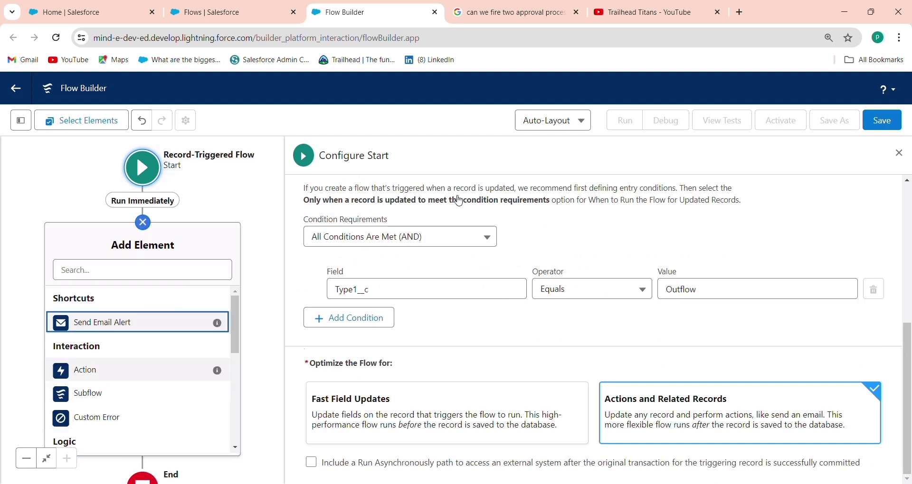
pyautogui.click(102, 374)
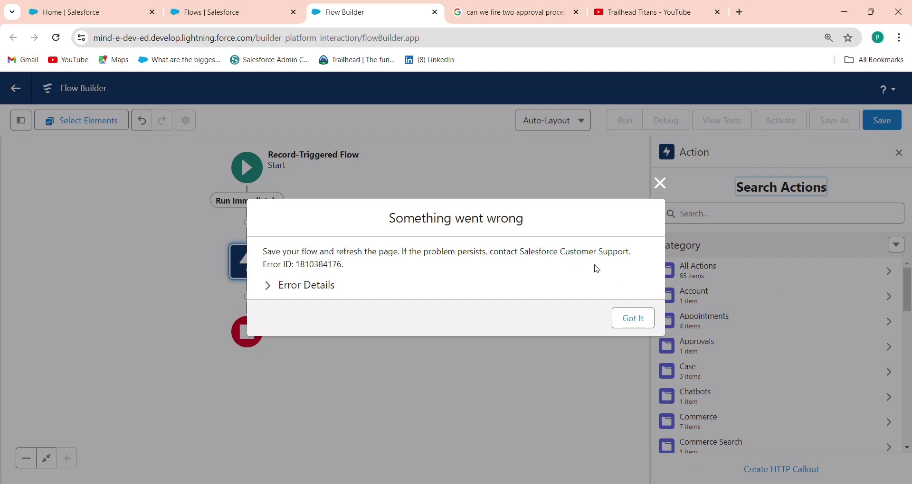
pyautogui.click(633, 324)
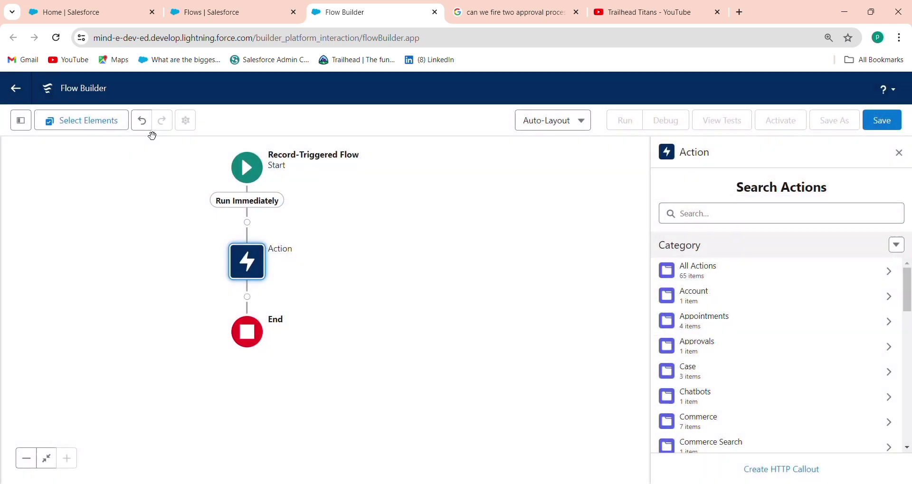
pyautogui.click(57, 46)
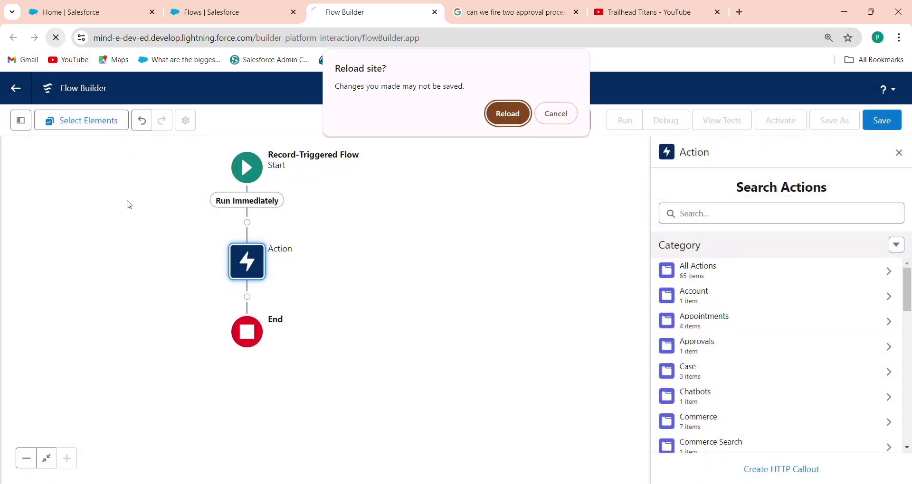
pyautogui.click(514, 118)
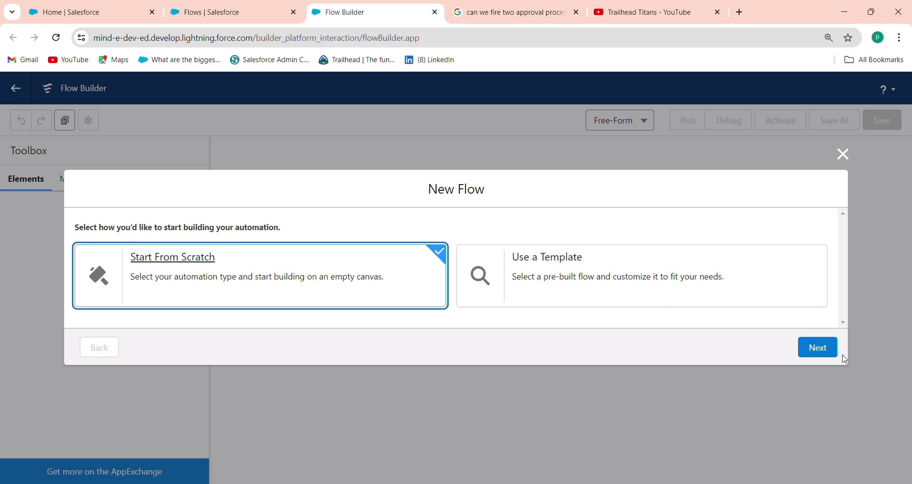
# Create a record-triggered flow from scratch with Demerit as the triggering object
pyautogui.click(816, 348)
pyautogui.click(537, 205)
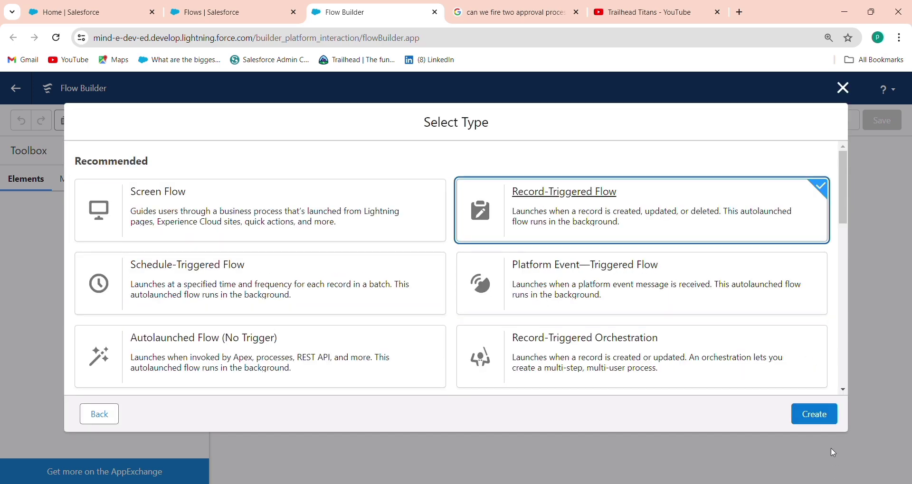
pyautogui.click(822, 414)
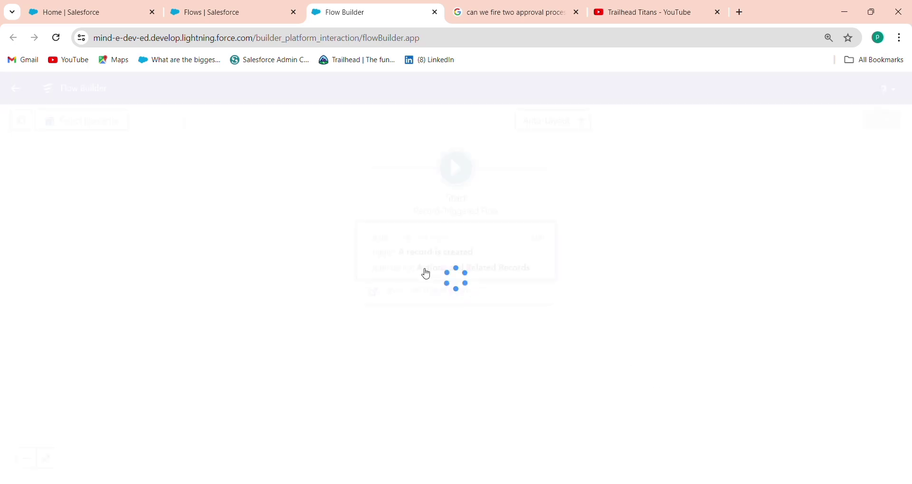
pyautogui.click(409, 264)
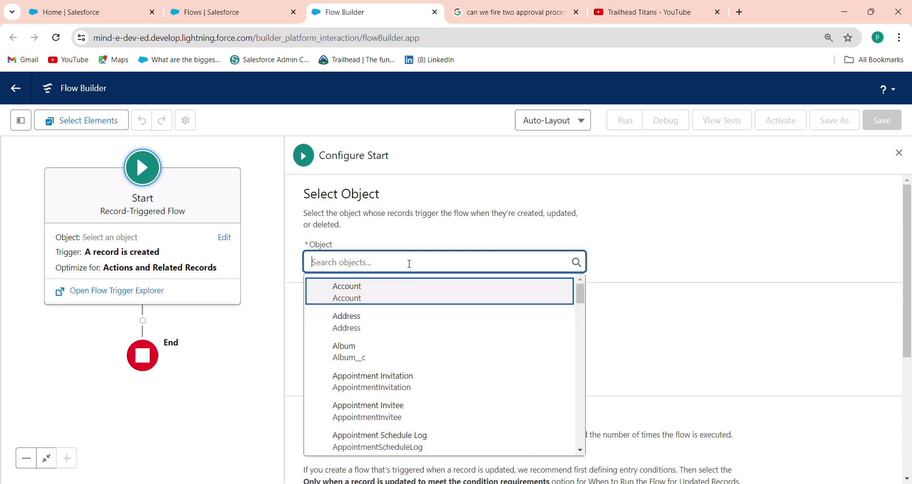
pyautogui.write('demer')
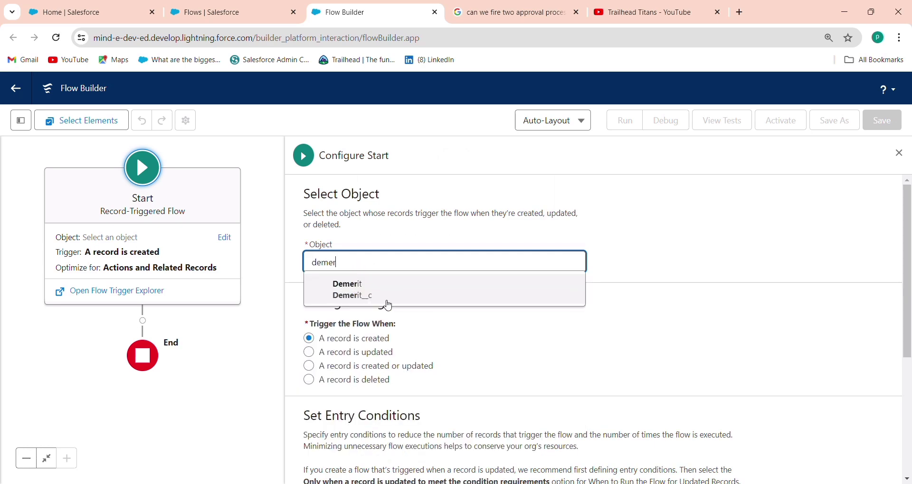
pyautogui.click(389, 303)
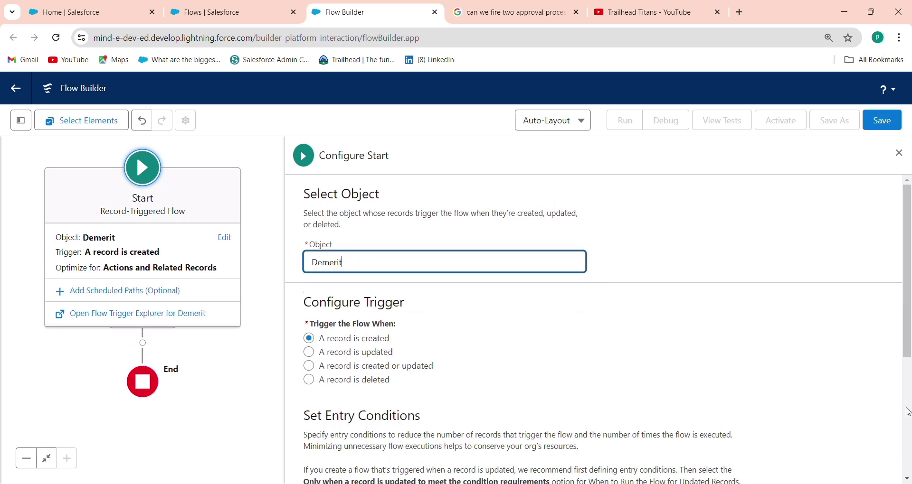
# Set the flow's entry conditions to All Conditions Are Met (AND) with Type1__c Equals Outflow
pyautogui.scroll(-4, 908, 412)
pyautogui.click(374, 309)
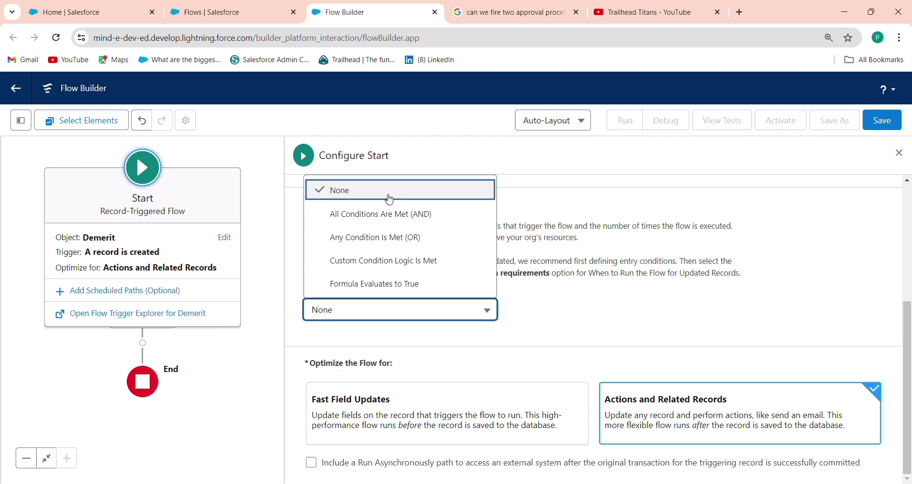
pyautogui.click(359, 213)
pyautogui.click(429, 365)
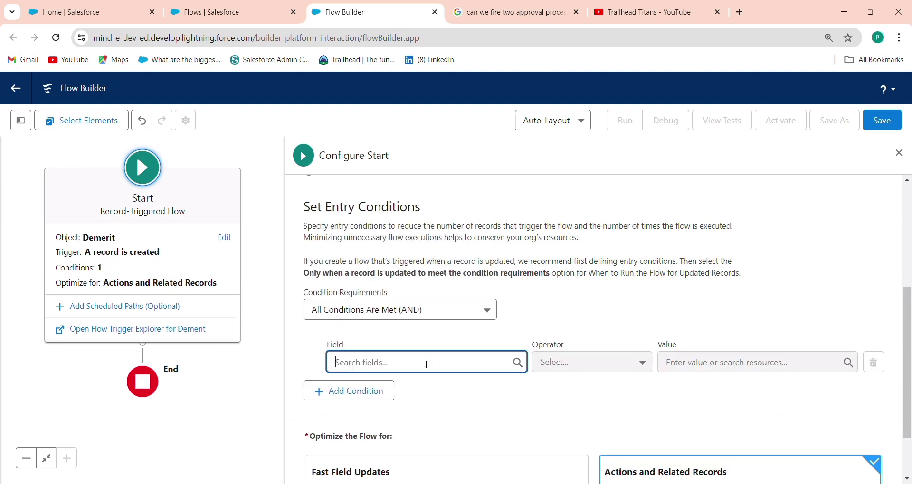
pyautogui.write('typ')
pyautogui.click(427, 390)
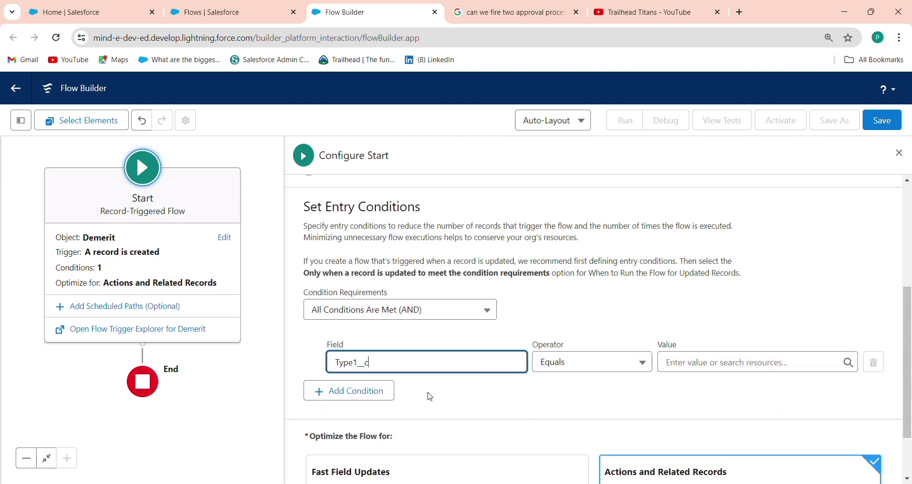
pyautogui.click(709, 363)
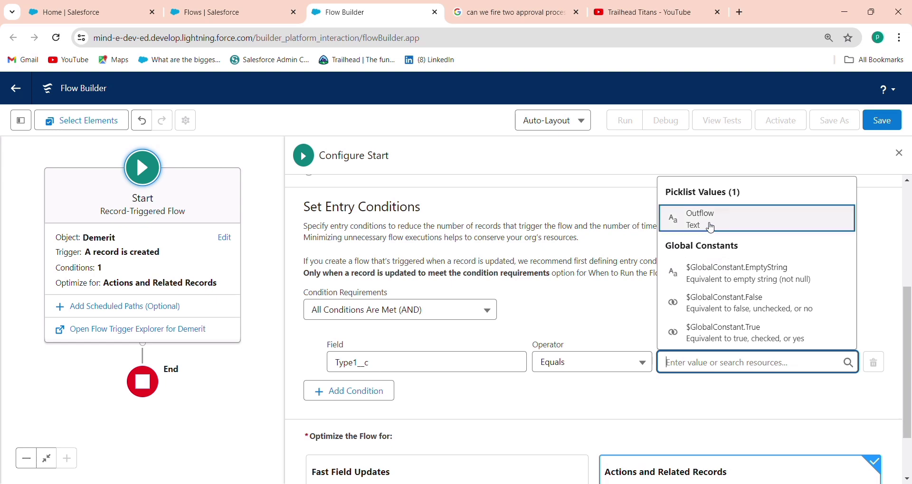
pyautogui.click(698, 220)
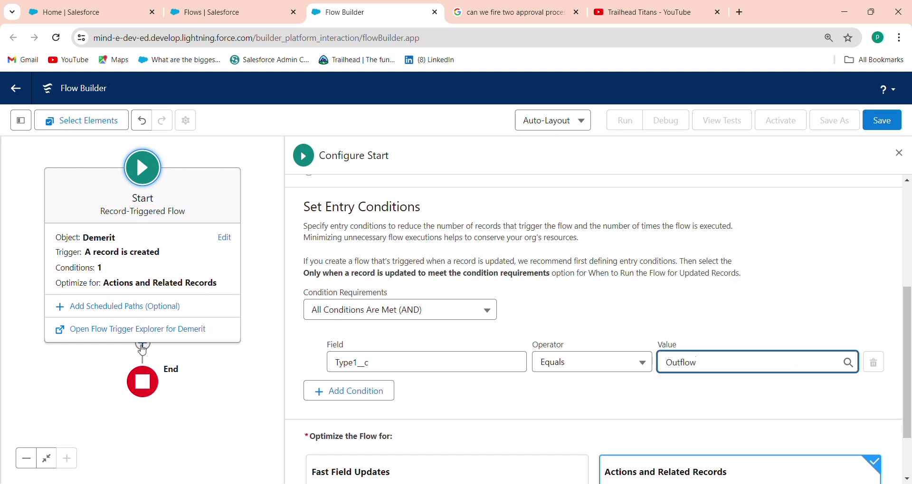
# Add an Action element after the flow's start, choose Submit for Approval as the action and dismiss the error messages
pyautogui.click(142, 352)
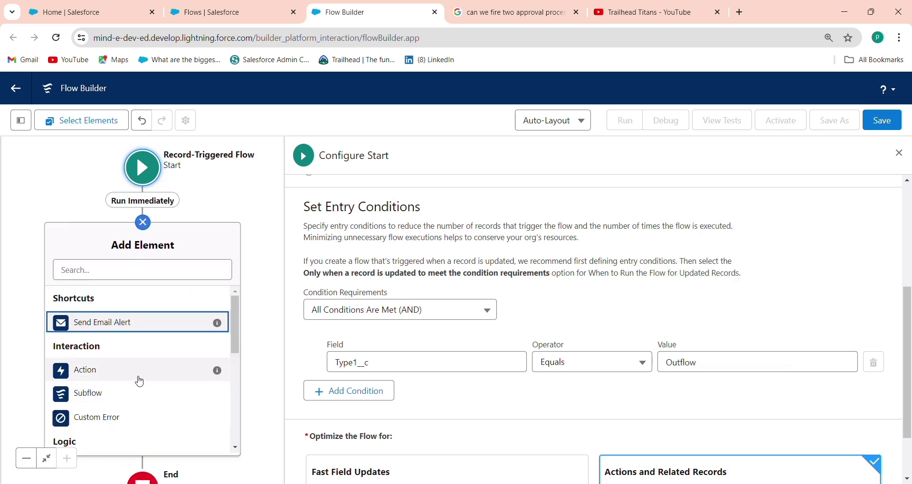
pyautogui.click(146, 383)
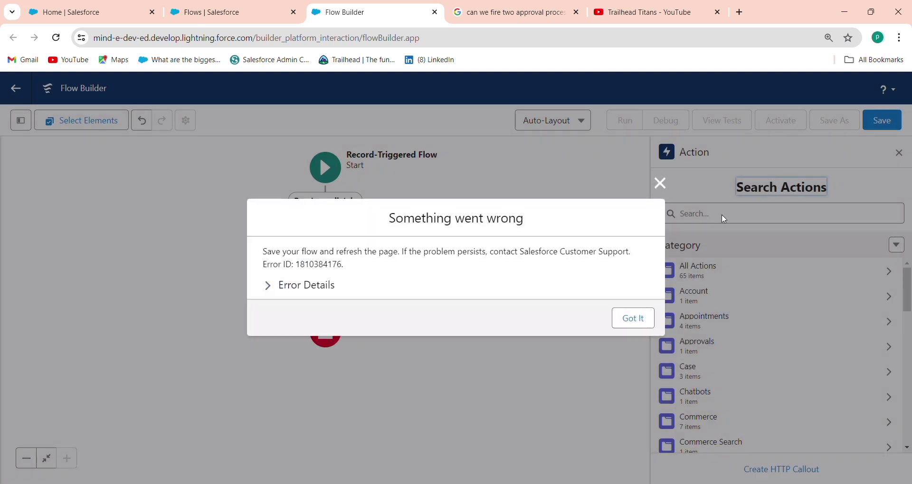
pyautogui.click(631, 321)
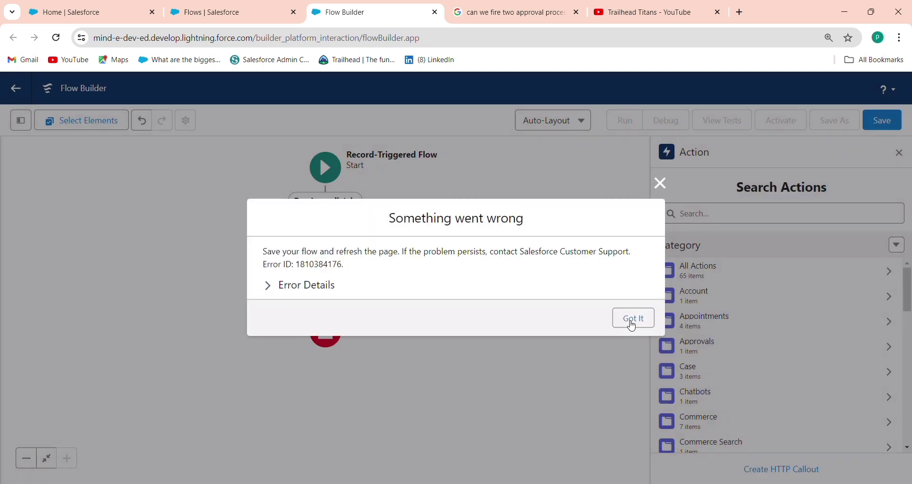
pyautogui.click(715, 214)
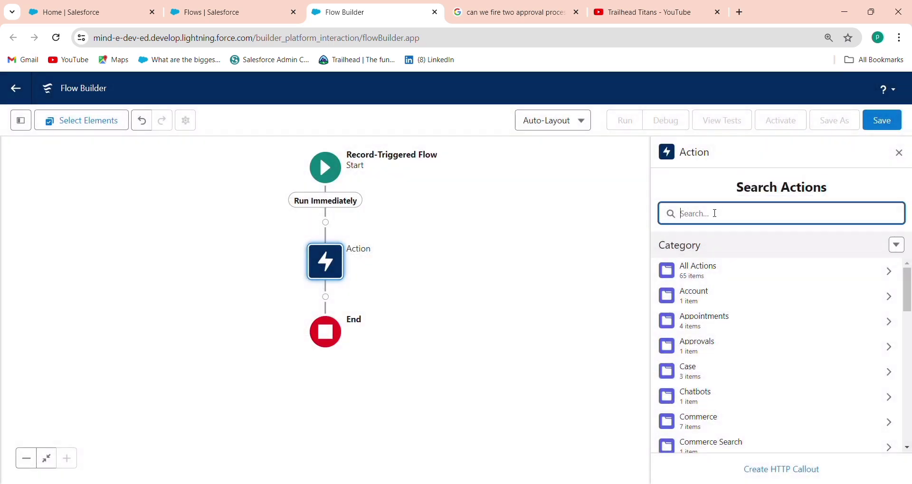
pyautogui.write('sub')
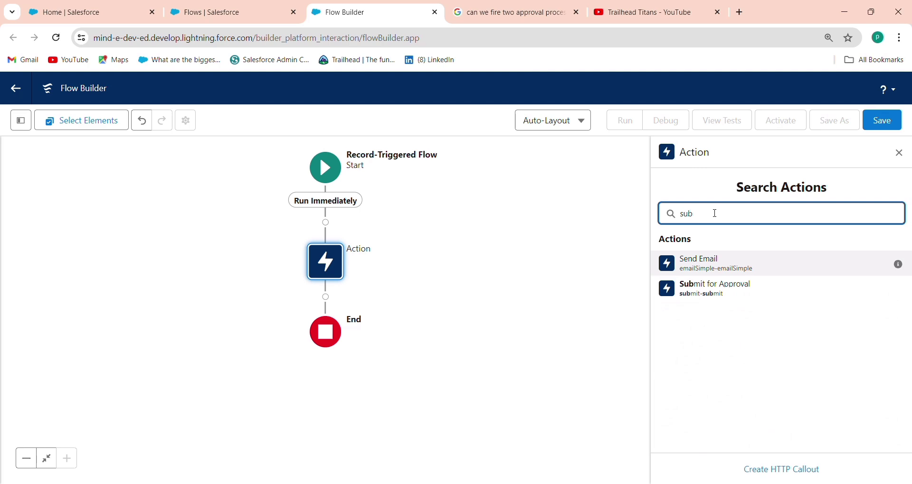
pyautogui.click(720, 290)
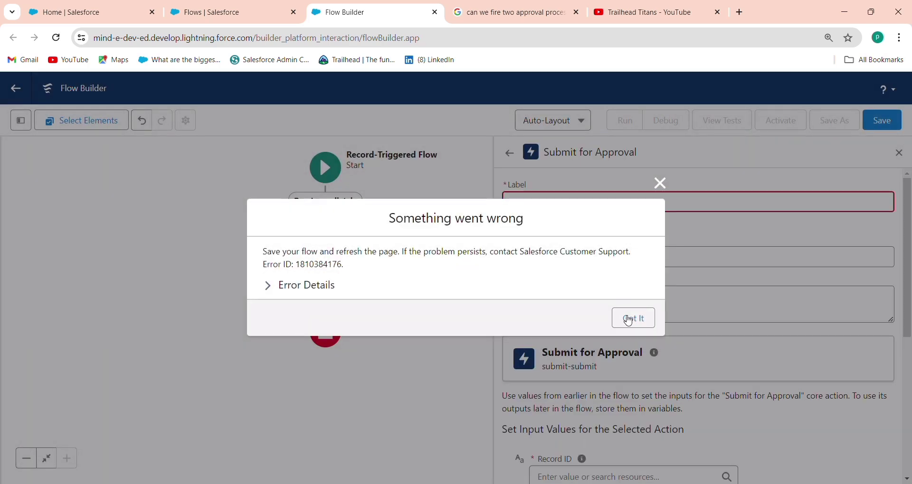
pyautogui.click(633, 319)
# Label the action Submit For Approval with the API name Submit_For_Approval and dismiss the error message
pyautogui.click(540, 205)
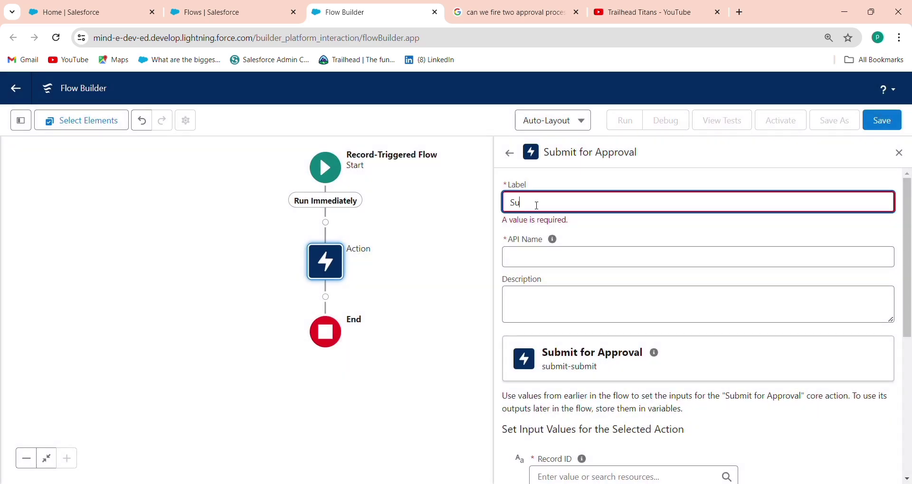
pyautogui.write('Submit For Approval')
pyautogui.click(541, 252)
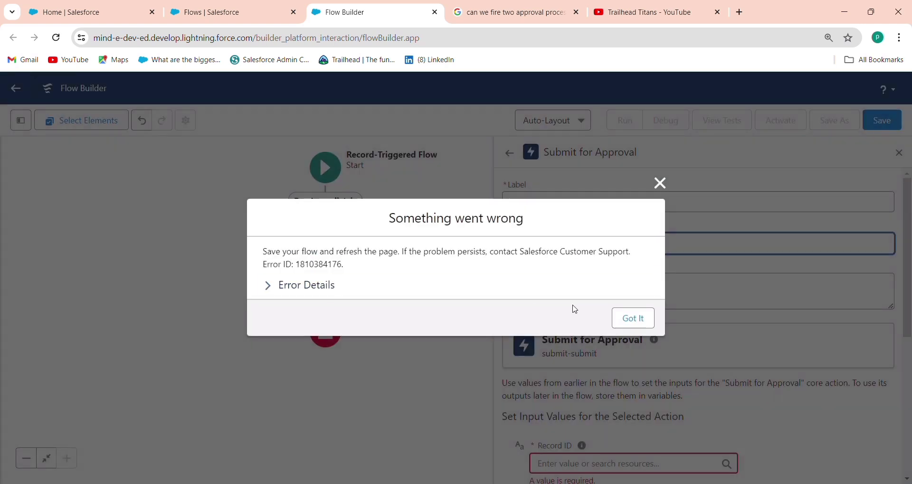
pyautogui.click(634, 321)
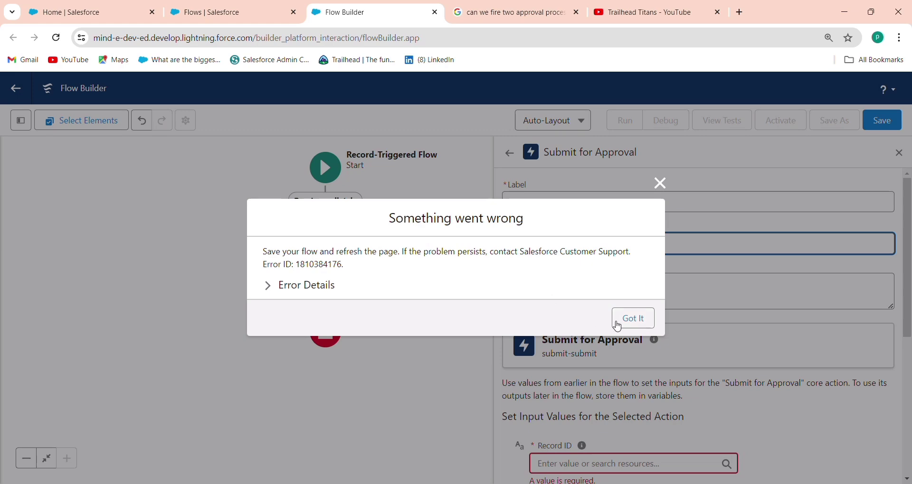
pyautogui.click(641, 320)
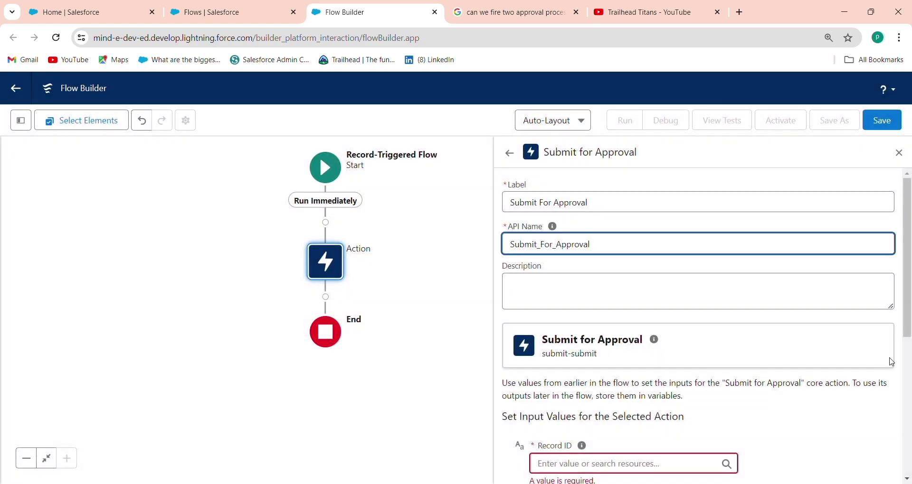
# Set the action's Record ID to Triggering Demerit__c > Record ID and include the Approval Process Name Or ID input, dismissing the errors
pyautogui.moveTo(908, 332); pyautogui.dragTo(910, 406)
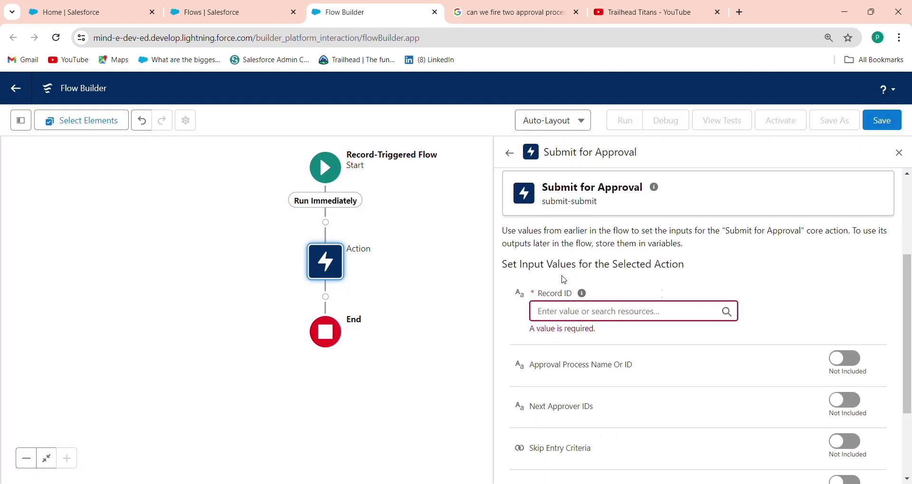
pyautogui.click(550, 311)
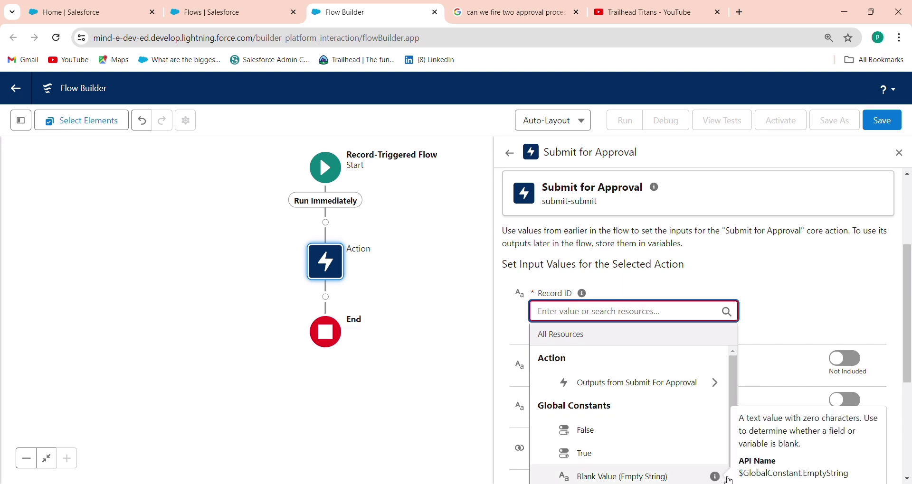
pyautogui.scroll(-5, 703, 428)
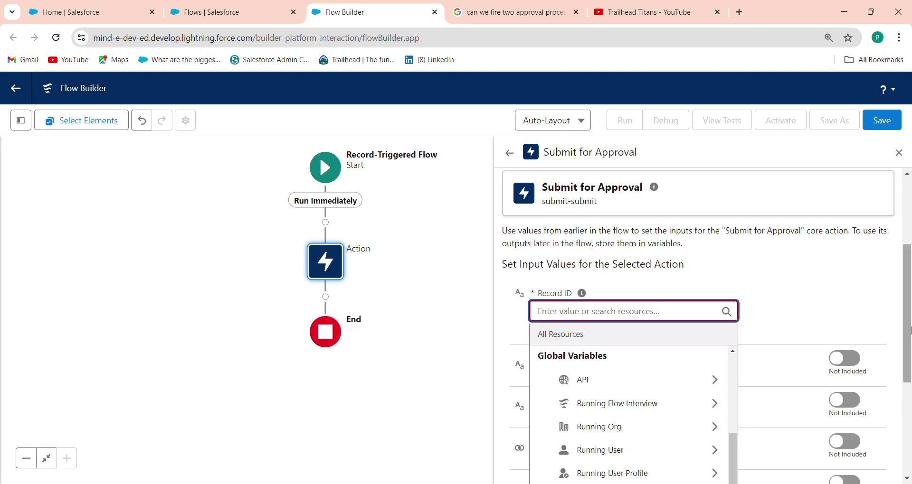
pyautogui.moveTo(909, 332); pyautogui.dragTo(884, 393)
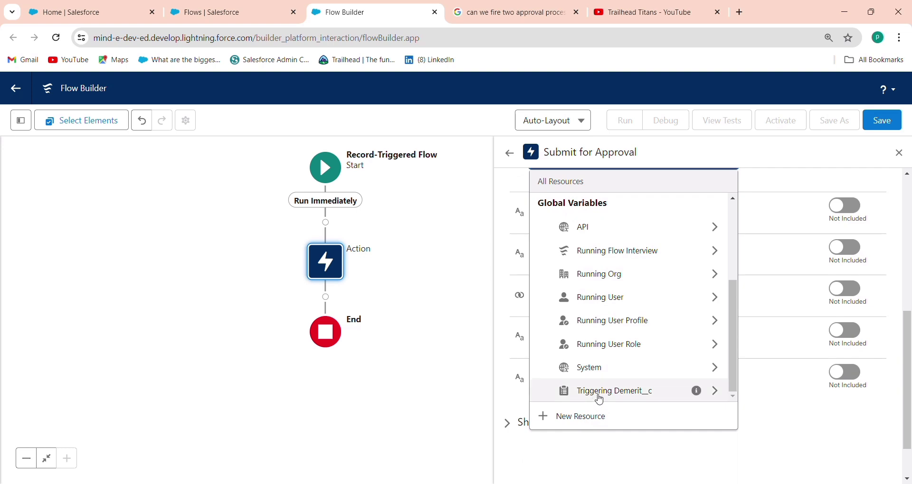
pyautogui.click(602, 401)
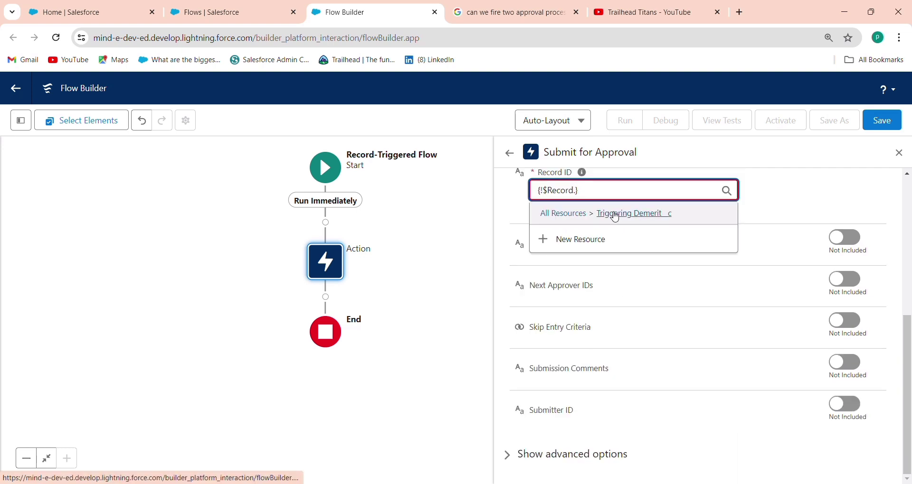
pyautogui.click(734, 331)
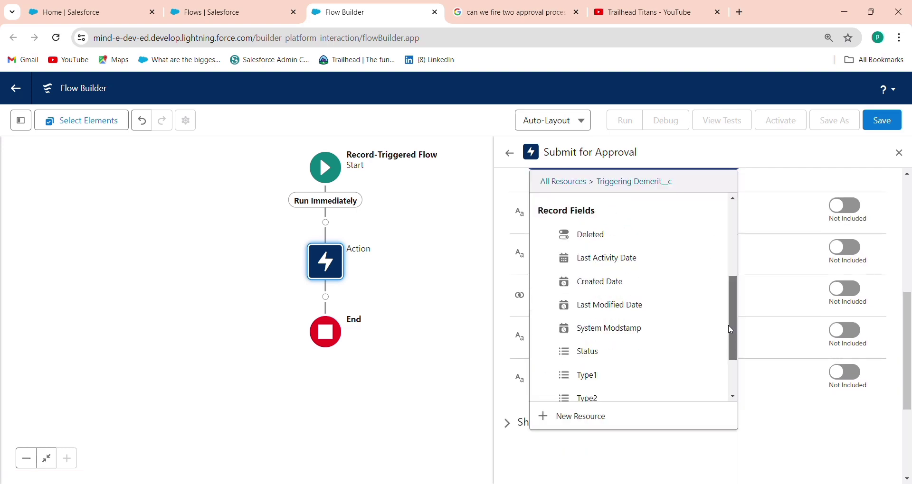
pyautogui.moveTo(734, 331); pyautogui.dragTo(720, 426)
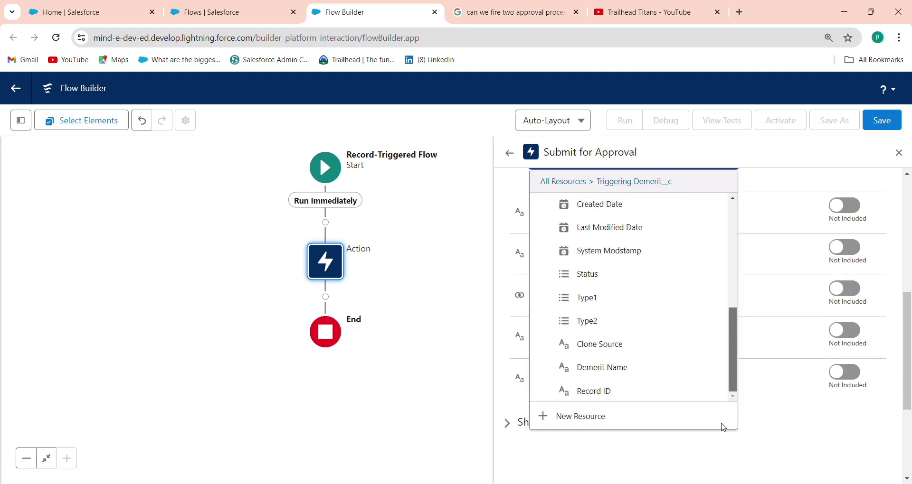
pyautogui.click(610, 392)
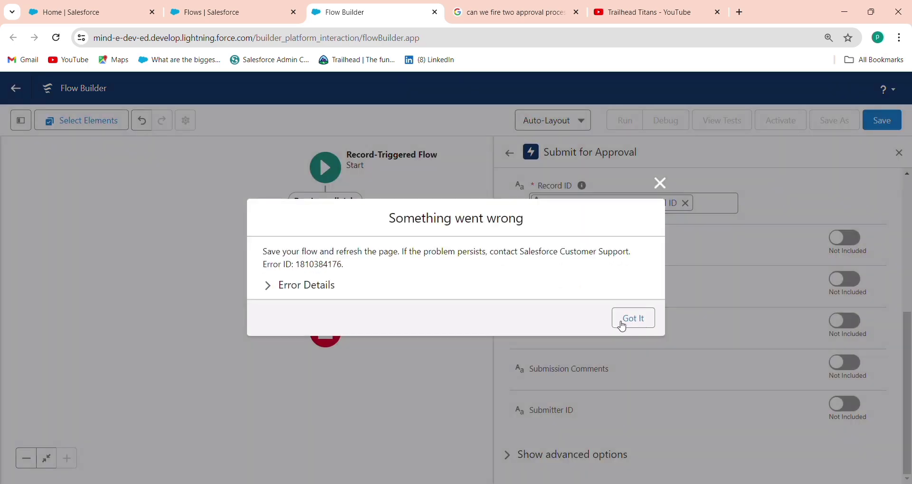
pyautogui.click(623, 318)
pyautogui.click(845, 238)
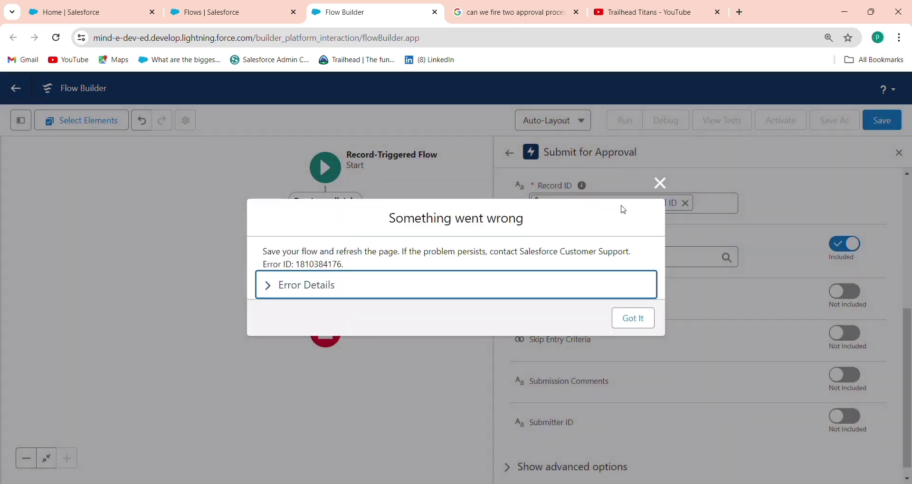
pyautogui.click(660, 183)
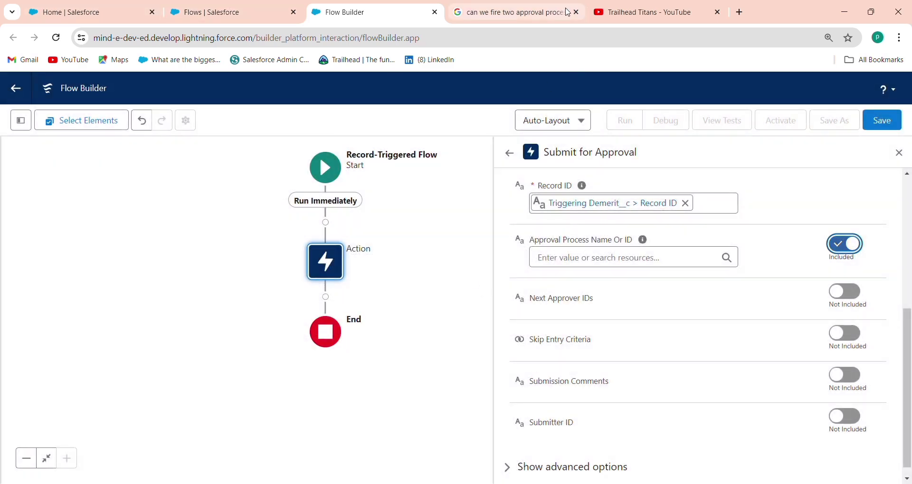
# Find Approval Processes in Setup, open Demerit's 1 Approval process and copy its unique name
pyautogui.click(558, 20)
pyautogui.click(228, 12)
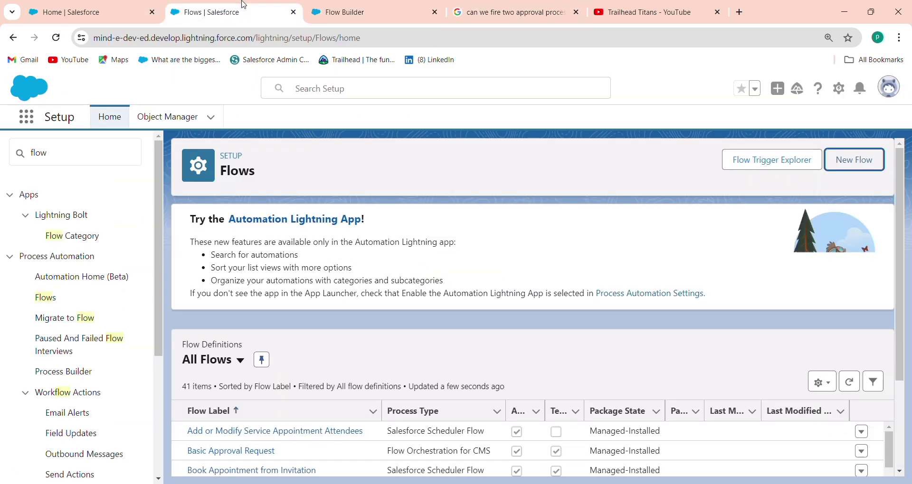
pyautogui.moveTo(81, 153); pyautogui.dragTo(30, 161)
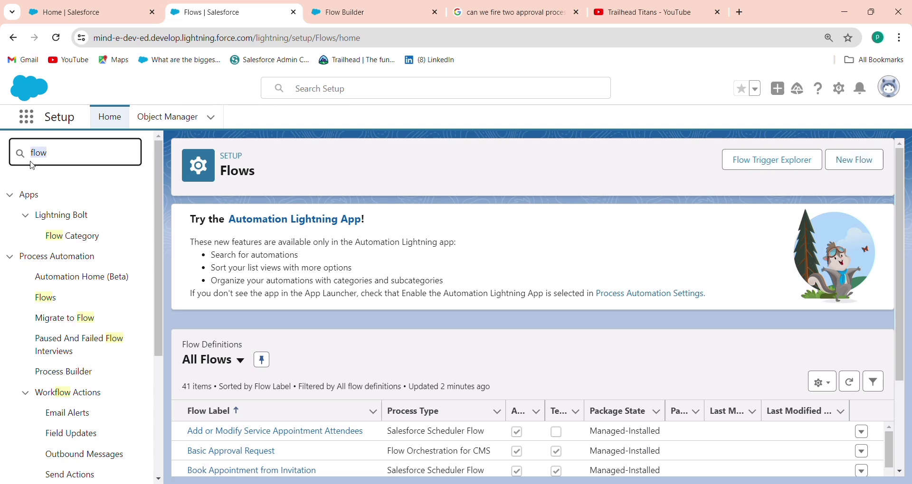
pyautogui.press('BackSpace')
pyautogui.write('Ap')
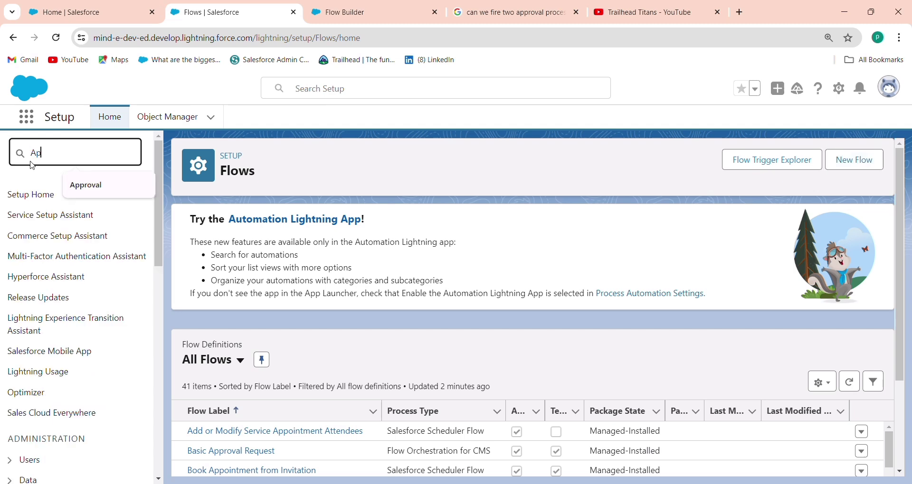
pyautogui.click(88, 185)
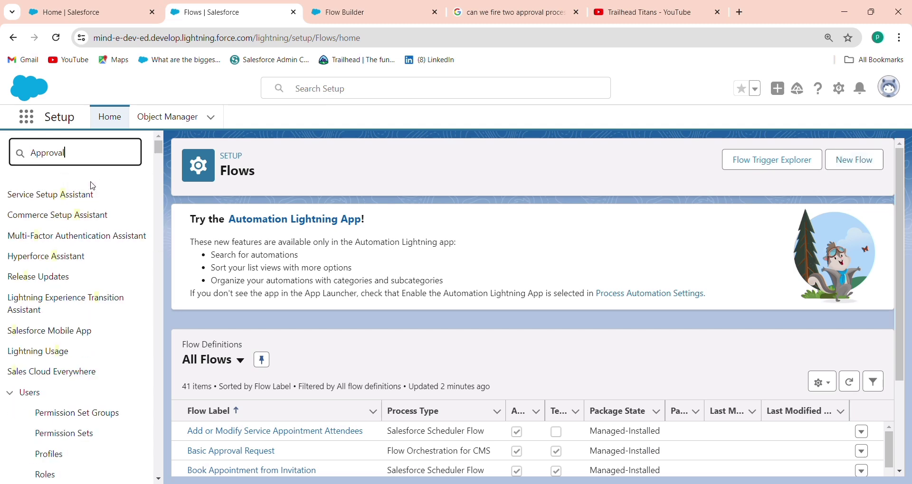
pyautogui.click(67, 260)
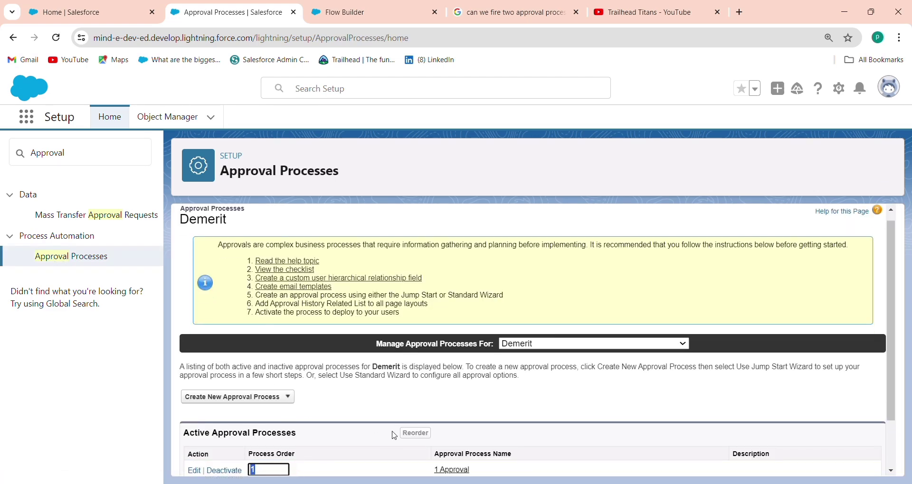
pyautogui.click(444, 470)
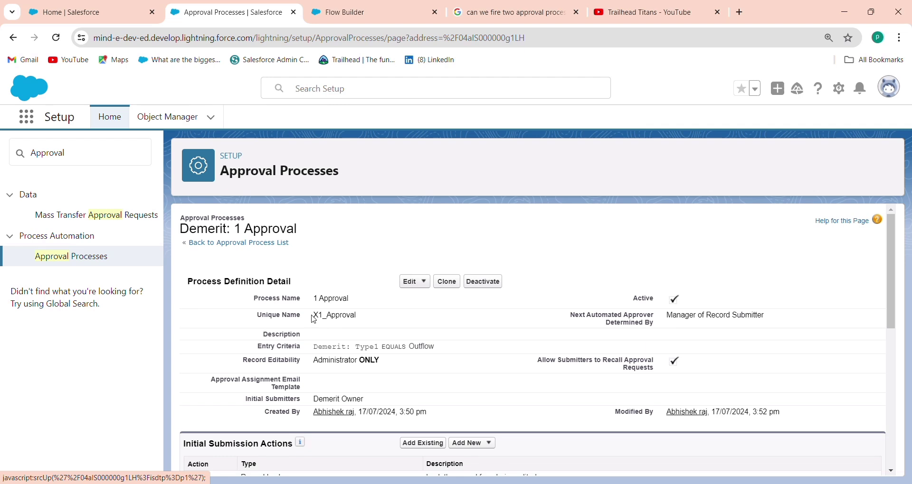
pyautogui.moveTo(314, 320); pyautogui.dragTo(369, 322)
pyautogui.hotkey('ctrl', 'c')
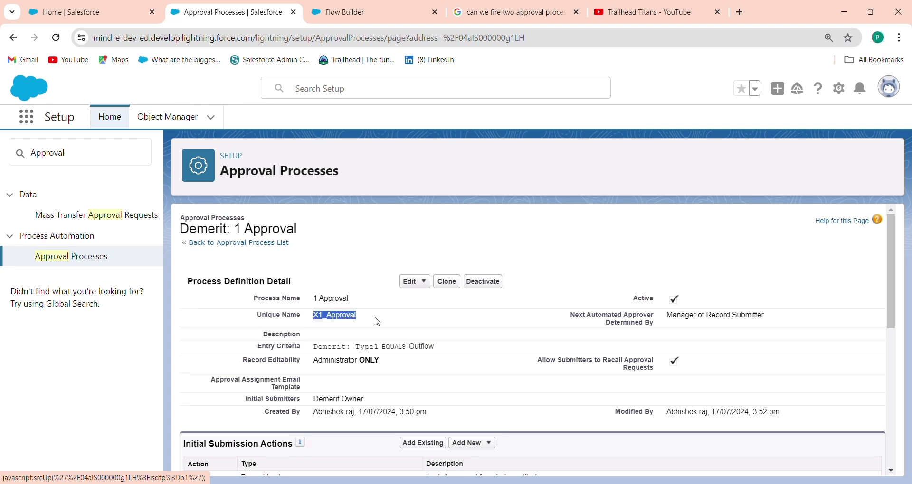
# Return to Flow Builder, paste X1_Approval as the action's Approval Process Name Or ID and dismiss the error
pyautogui.click(348, 14)
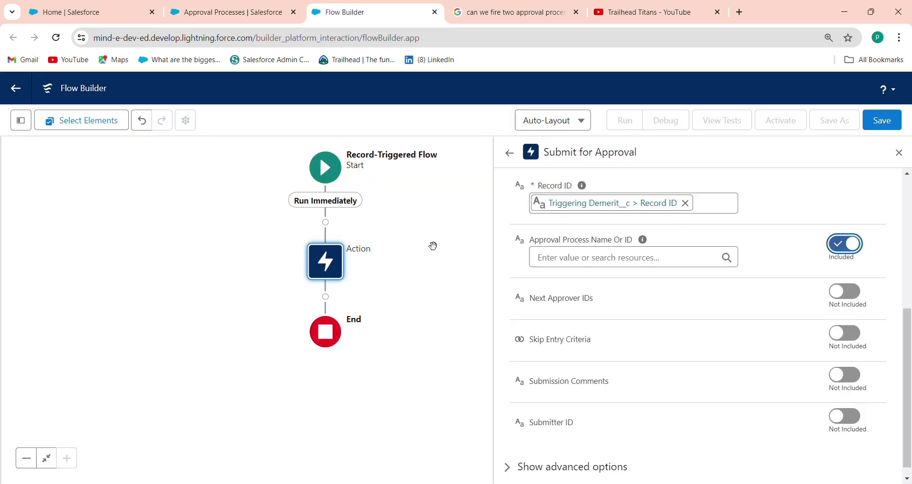
pyautogui.click(582, 257)
pyautogui.hotkey('ctrl', 'v')
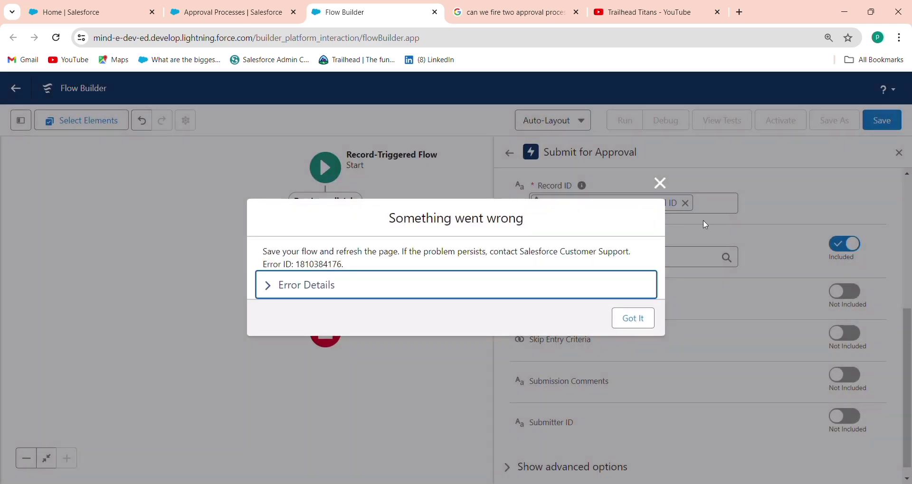
pyautogui.click(661, 185)
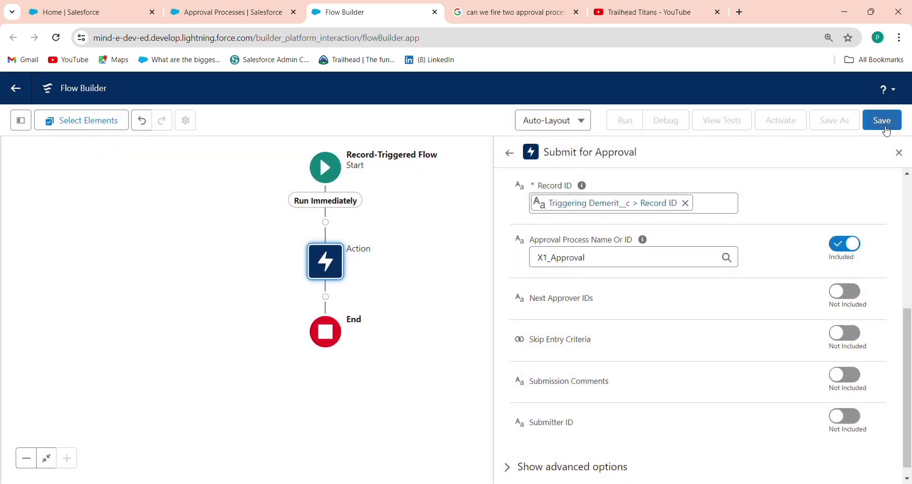
# Try to save the flow with the label 1 Approval and API name X1_Approval, dismissing the error messages
pyautogui.click(883, 123)
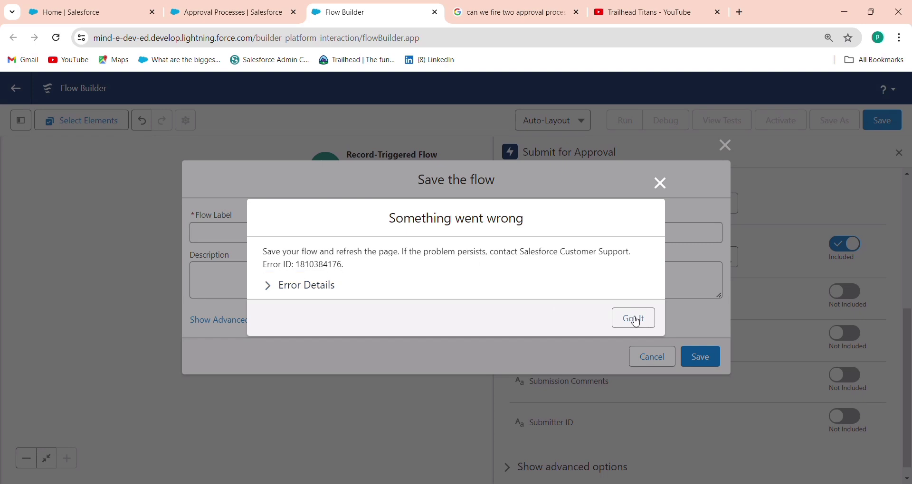
pyautogui.click(633, 319)
pyautogui.click(369, 236)
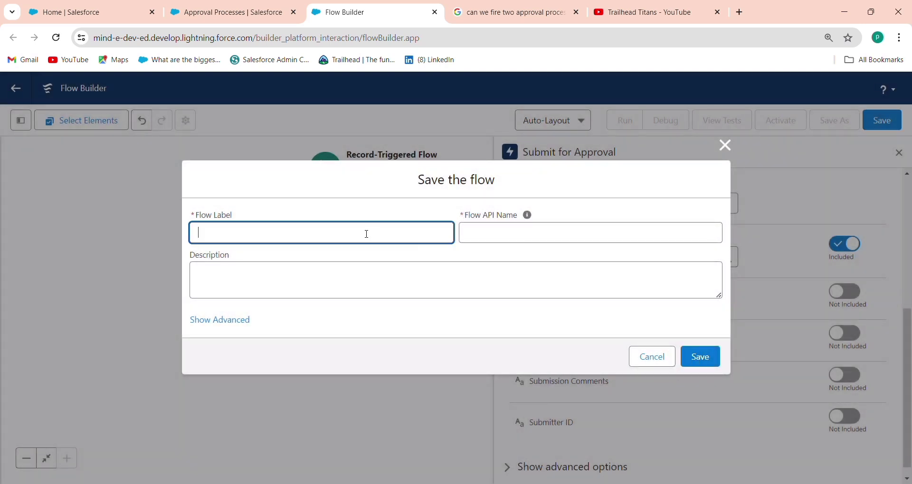
pyautogui.write('Submi')
pyautogui.write('t For Approval')
pyautogui.press('BackSpace')
pyautogui.press('BackSpace')
pyautogui.press('BackSpace')
pyautogui.press('BackSpace')
pyautogui.press('BackSpace')
pyautogui.press('BackSpace')
pyautogui.press('BackSpace')
pyautogui.press('BackSpace')
pyautogui.press('BackSpace')
pyautogui.press('BackSpace')
pyautogui.press('BackSpace')
pyautogui.press('BackSpace')
pyautogui.press('BackSpace')
pyautogui.press('BackSpace')
pyautogui.press('BackSpace')
pyautogui.press('BackSpace')
pyautogui.press('BackSpace')
pyautogui.press('BackSpace')
pyautogui.write('q Approval')
pyautogui.press('BackSpace')
pyautogui.press('BackSpace')
pyautogui.press('BackSpace')
pyautogui.press('BackSpace')
pyautogui.press('BackSpace')
pyautogui.press('BackSpace')
pyautogui.press('BackSpace')
pyautogui.press('BackSpace')
pyautogui.press('BackSpace')
pyautogui.press('BackSpace')
pyautogui.write('1 Approval')
pyautogui.click(500, 238)
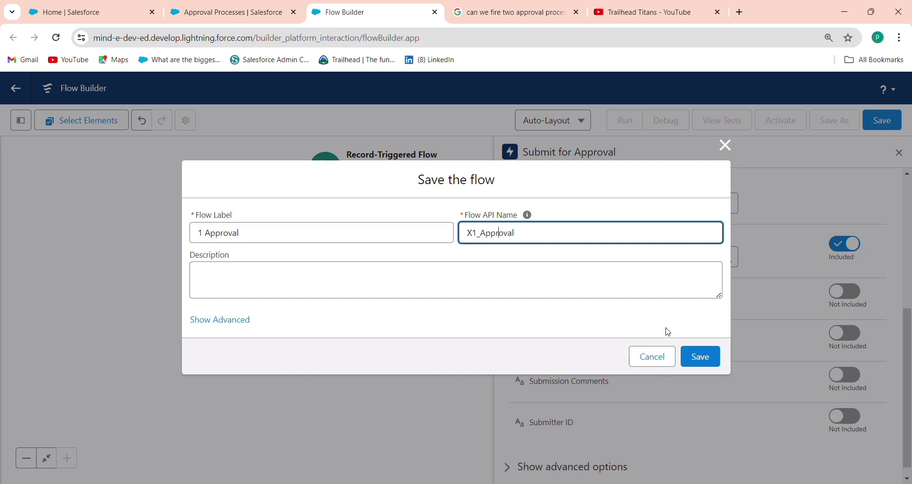
pyautogui.click(703, 357)
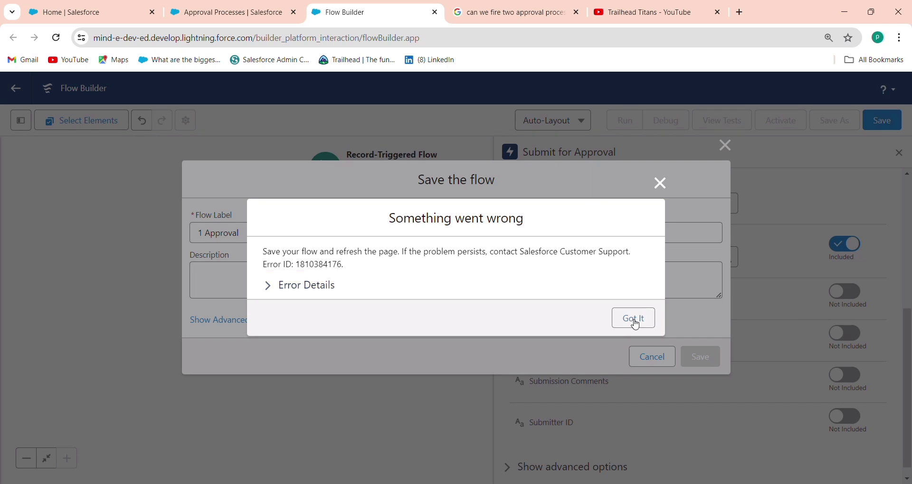
pyautogui.click(633, 319)
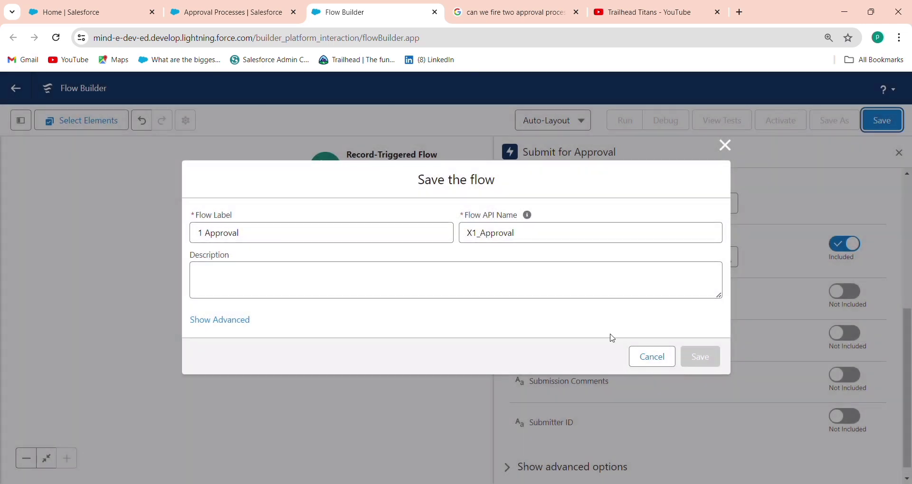
pyautogui.click(698, 358)
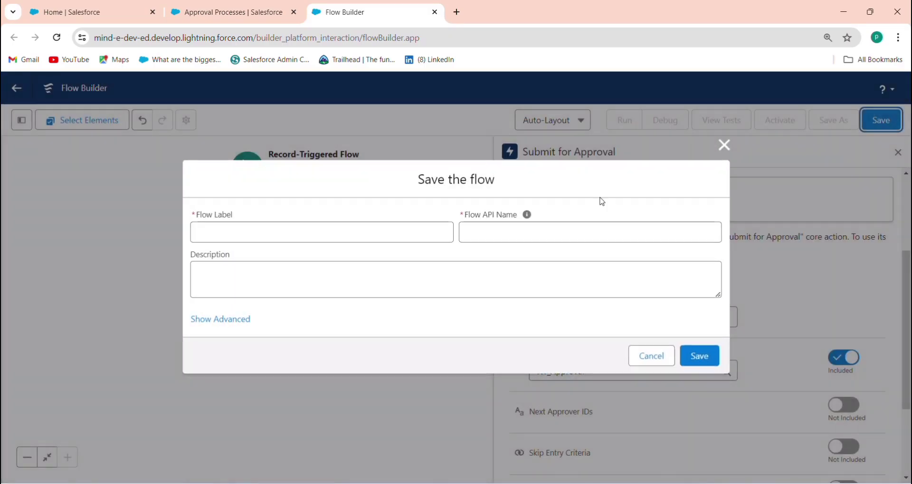
# Save the flow with the label 1 Approval and API name X1_Approval, and activate it
pyautogui.click(297, 236)
pyautogui.write('1 Approval')
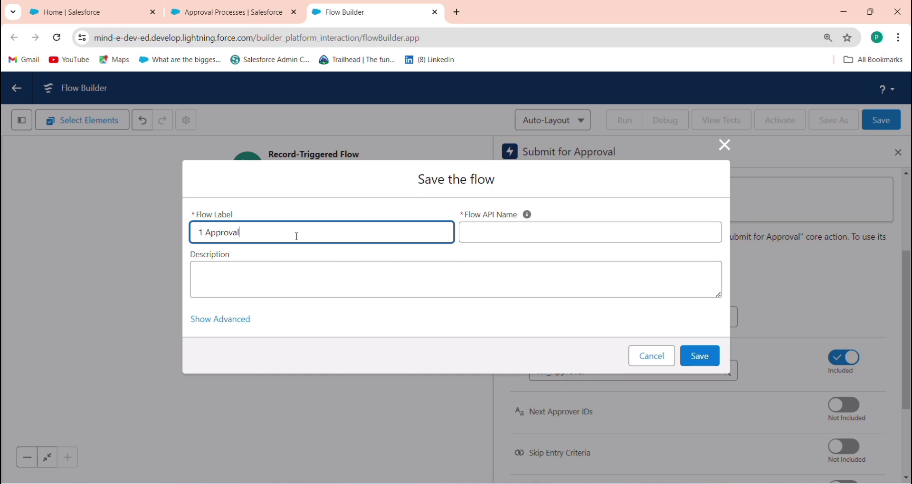
pyautogui.press('Tab')
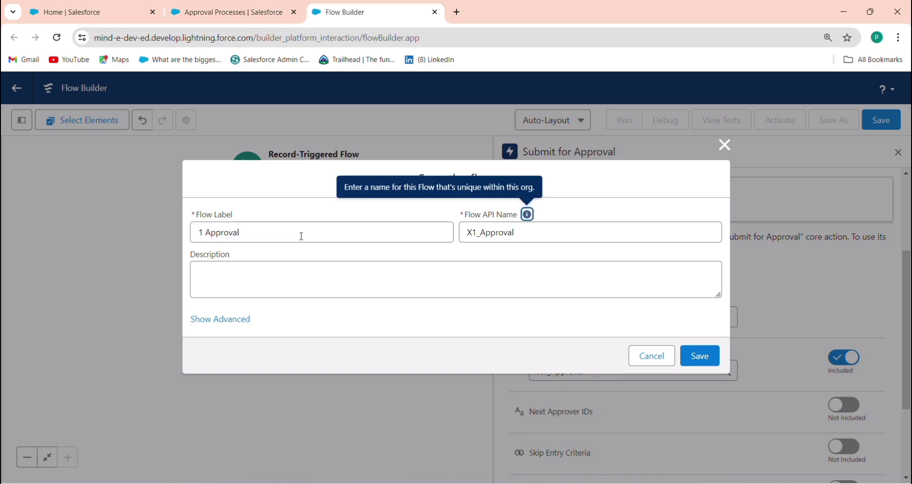
pyautogui.click(700, 356)
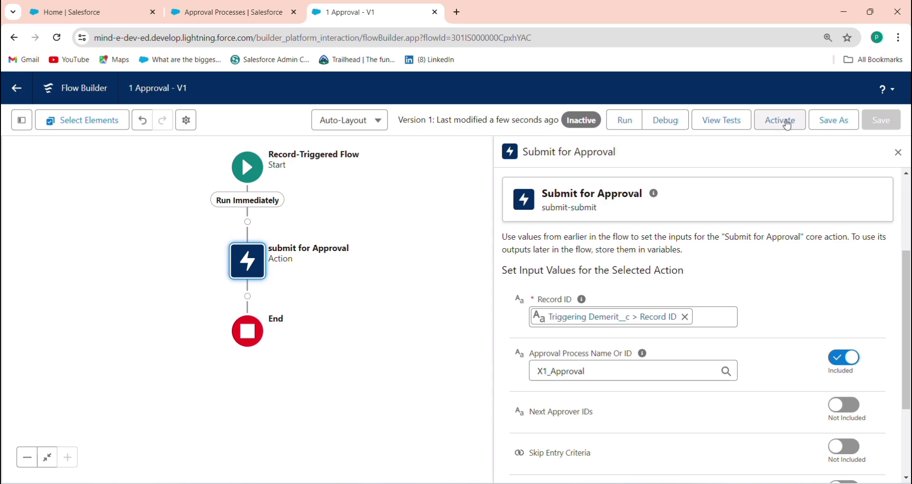
pyautogui.click(783, 122)
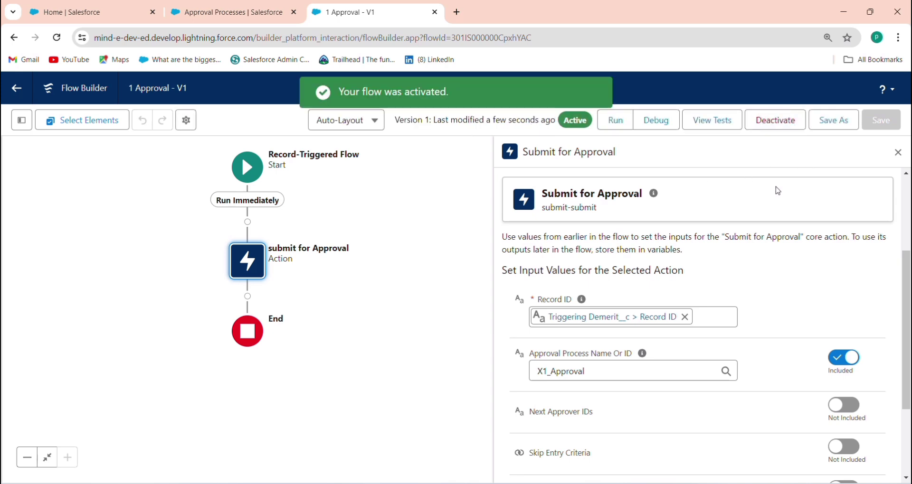
# Return to the Salesforce home page, open Setup and start creating a new custom object tab
pyautogui.click(152, 2)
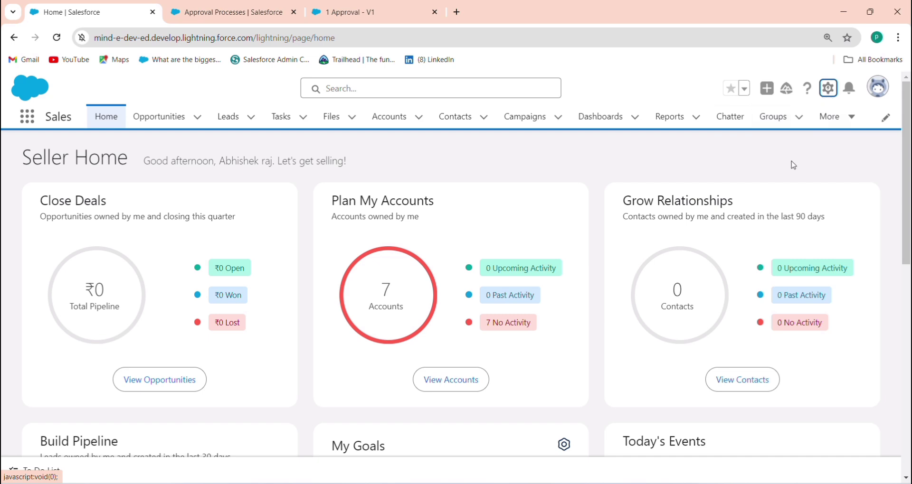
pyautogui.click(834, 117)
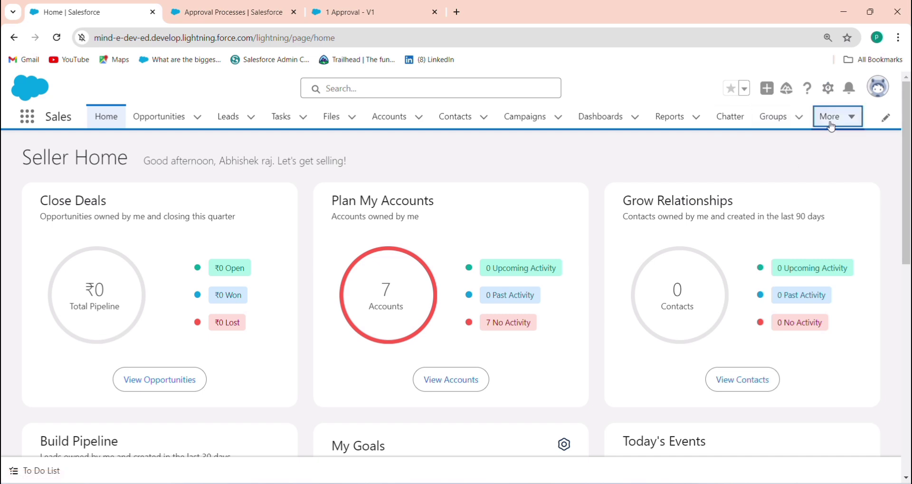
pyautogui.click(772, 165)
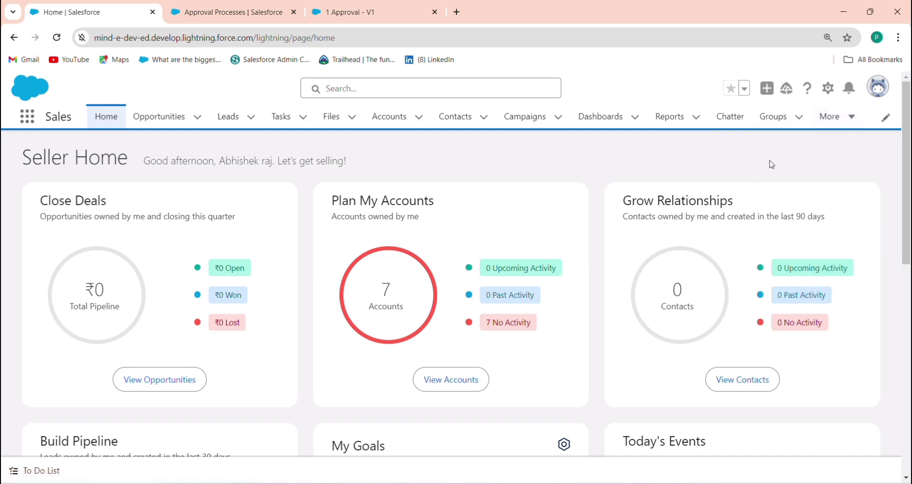
pyautogui.click(830, 90)
pyautogui.click(796, 134)
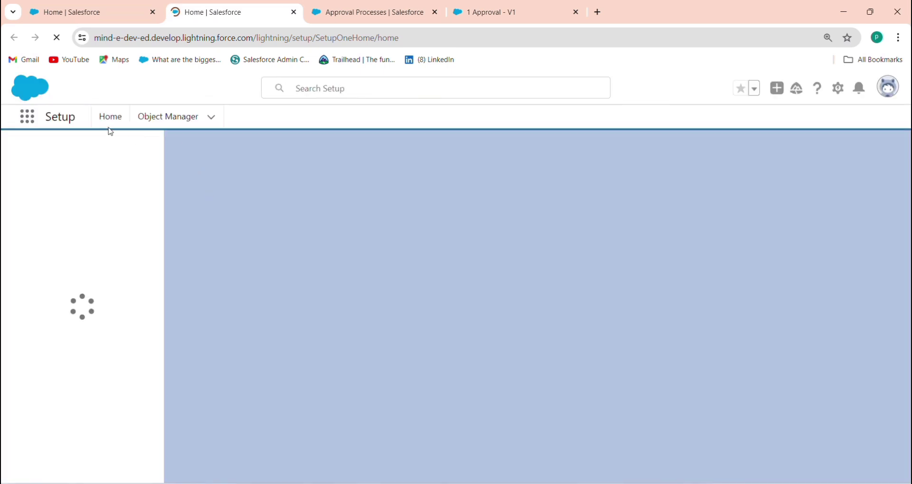
pyautogui.click(101, 124)
pyautogui.click(845, 160)
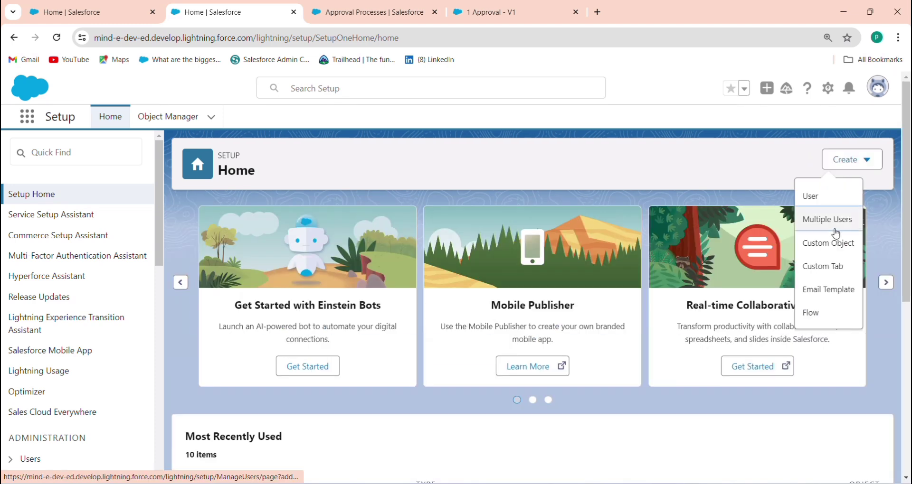
pyautogui.click(835, 277)
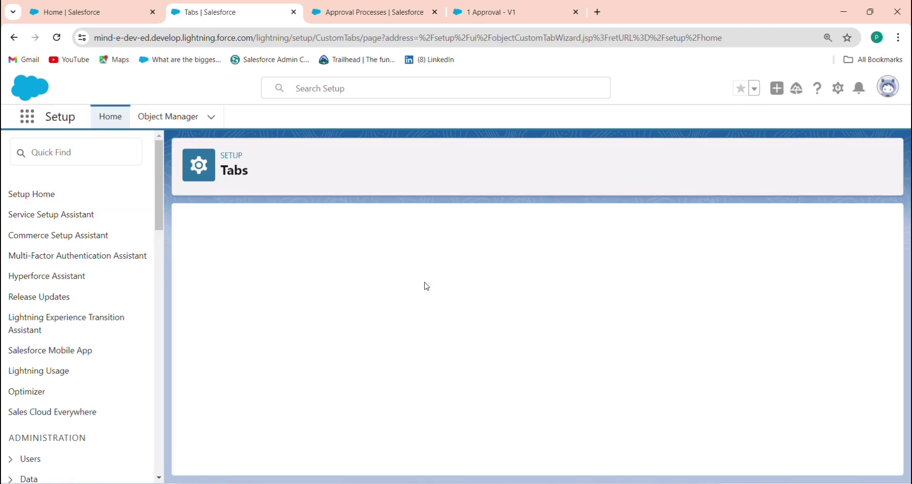
# Choose Demerit as the new tab's object with the Chip tab style and continue to the profile settings
pyautogui.click(364, 327)
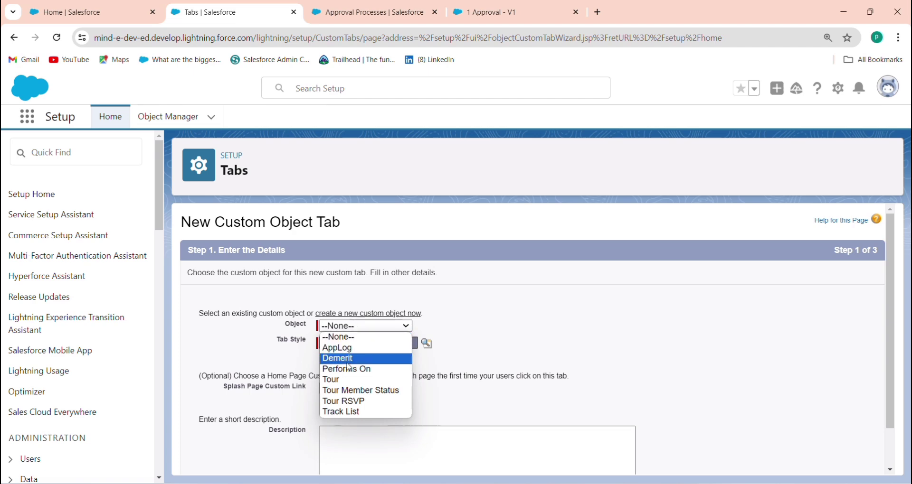
pyautogui.click(361, 360)
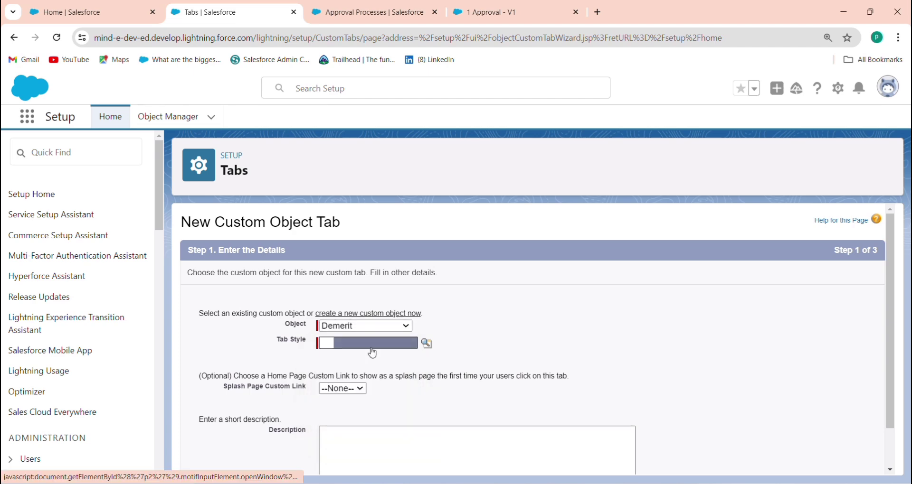
pyautogui.click(427, 344)
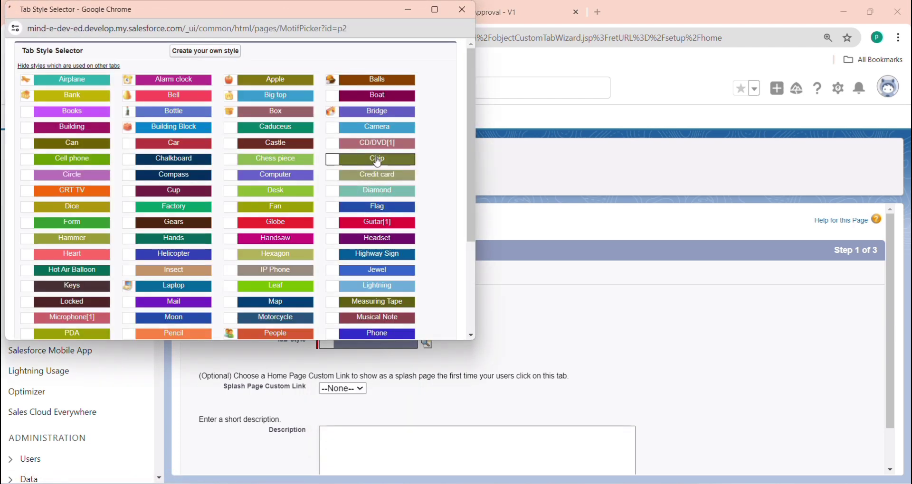
pyautogui.click(352, 161)
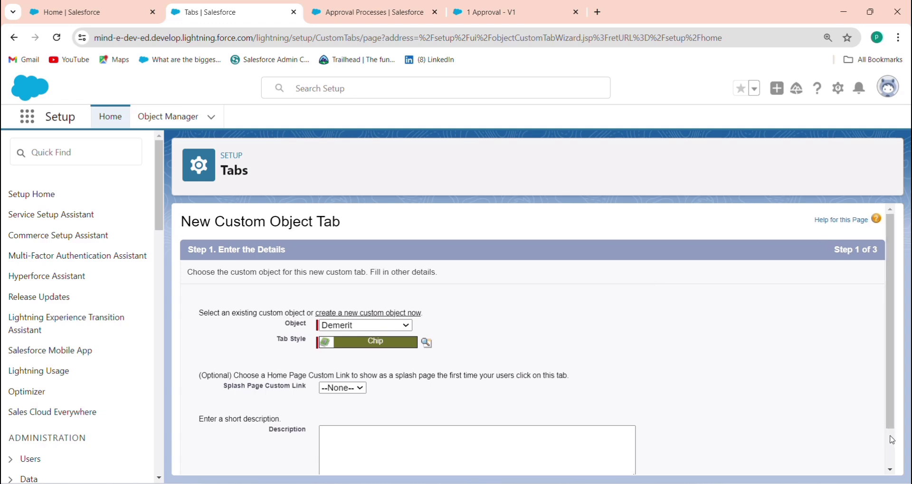
pyautogui.scroll(-1, 760, 380)
pyautogui.click(838, 460)
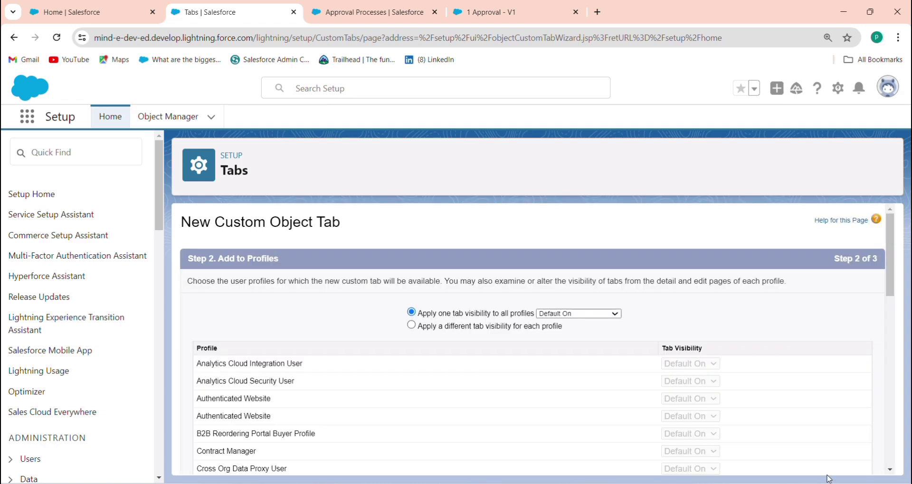
# Keep the Demerit tab Default On for all profiles and included in all custom apps, and save it
pyautogui.scroll(-10, 884, 418)
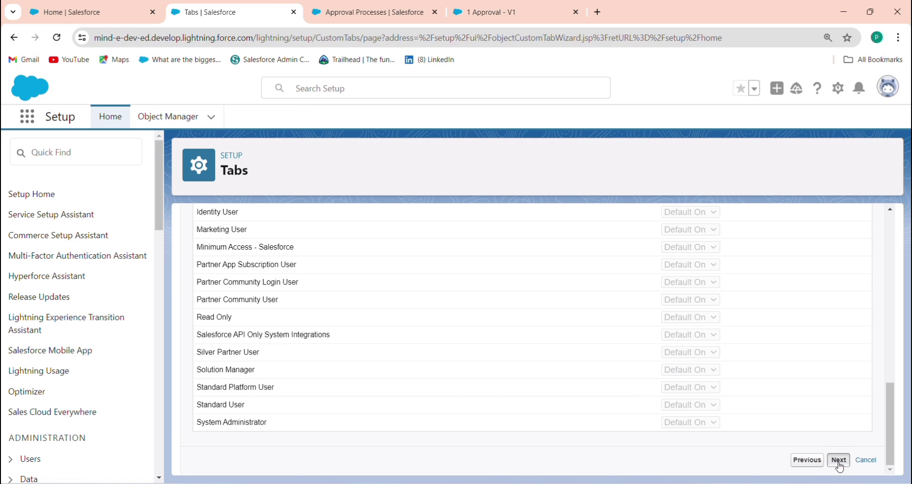
pyautogui.click(839, 461)
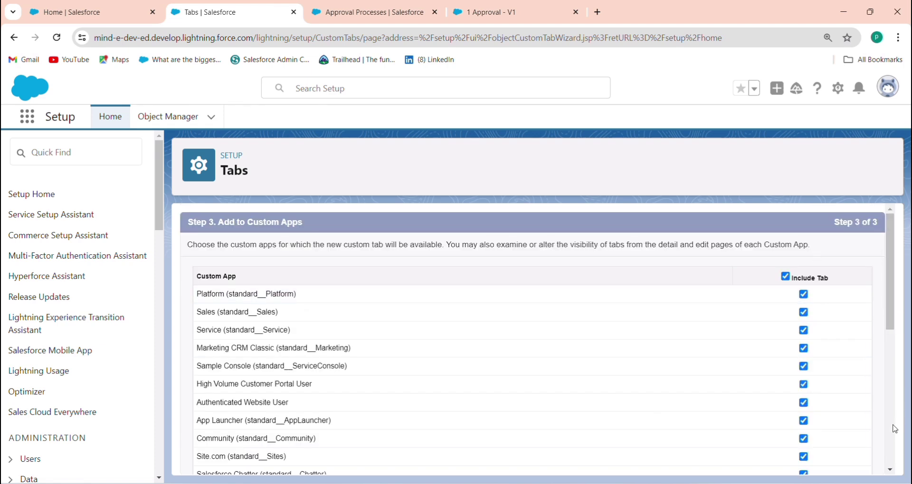
pyautogui.scroll(-7, 895, 429)
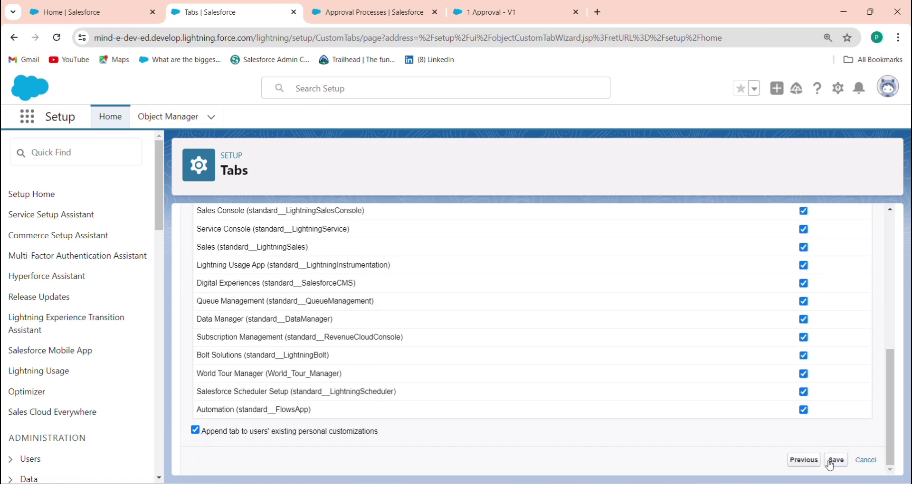
pyautogui.click(830, 463)
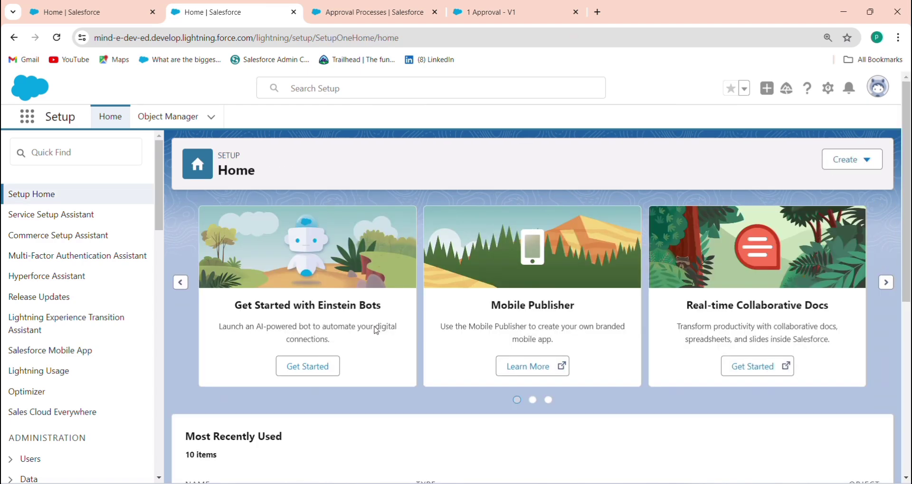
# Add Demerit to the Sales app's navigation items, save the navigation bar and open the Demerit page
pyautogui.click(67, 7)
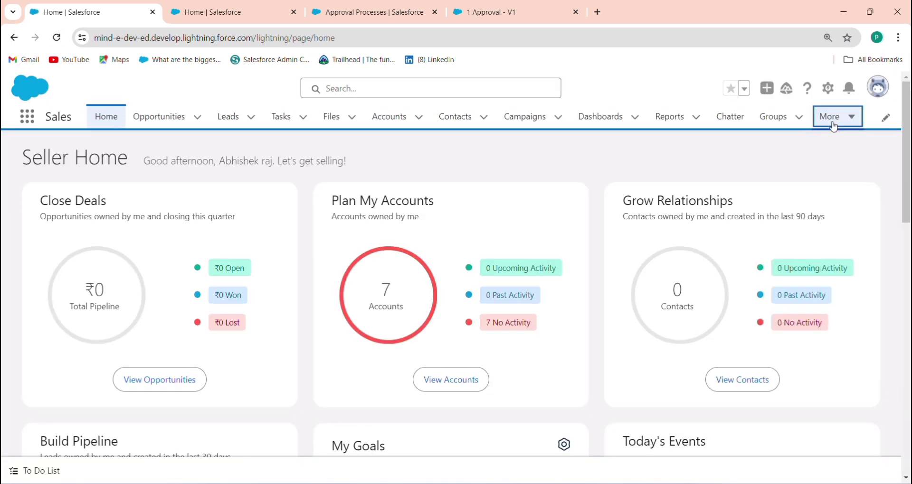
pyautogui.click(834, 117)
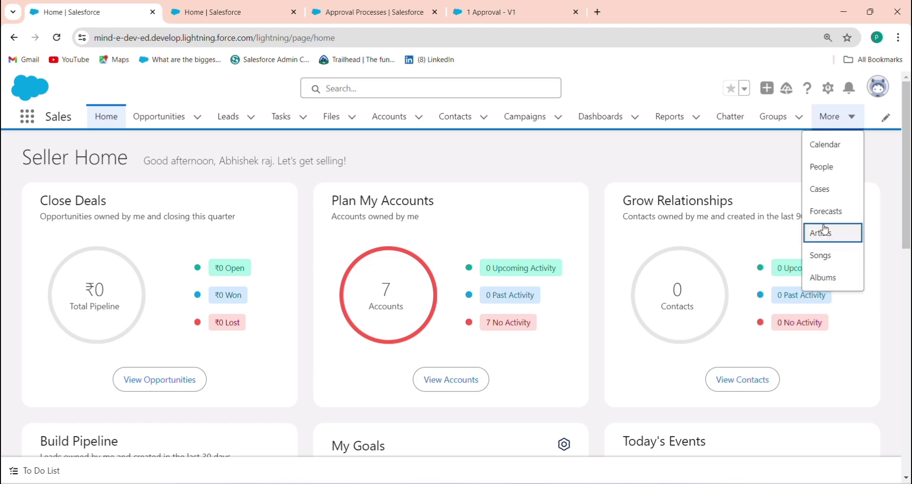
pyautogui.click(884, 118)
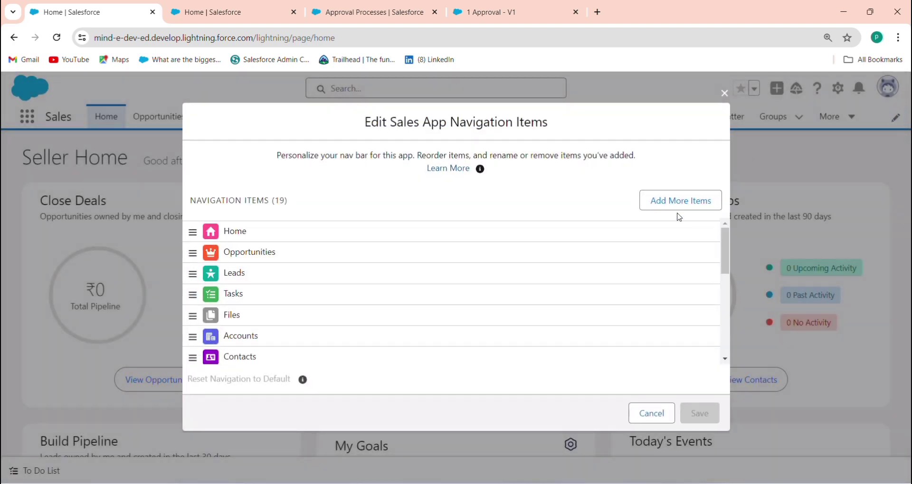
pyautogui.click(679, 201)
pyautogui.click(205, 207)
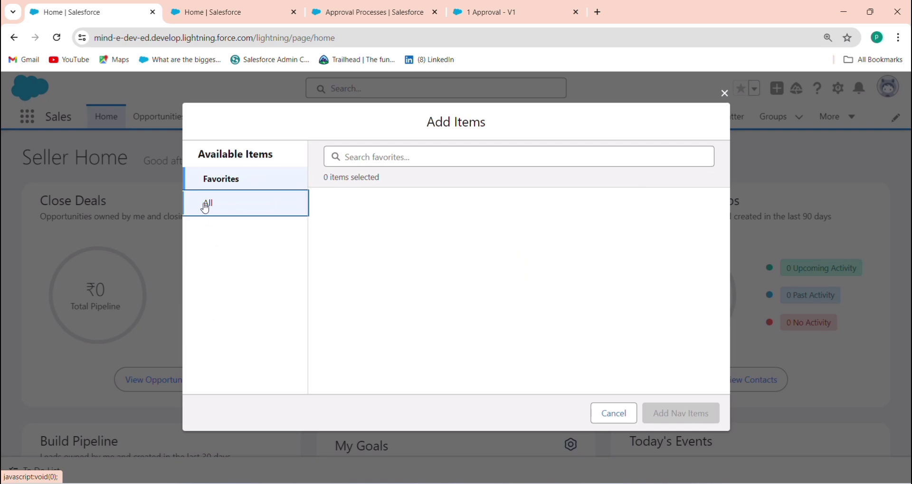
pyautogui.click(405, 159)
pyautogui.write('dem')
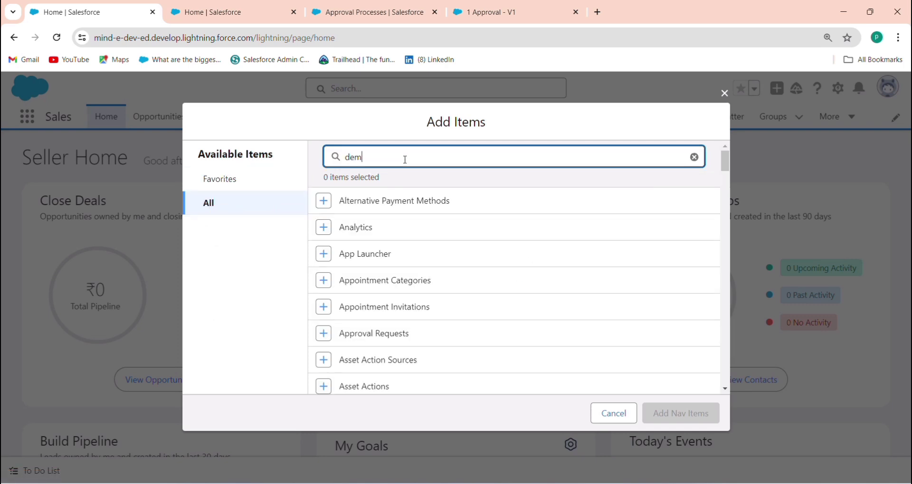
pyautogui.click(323, 200)
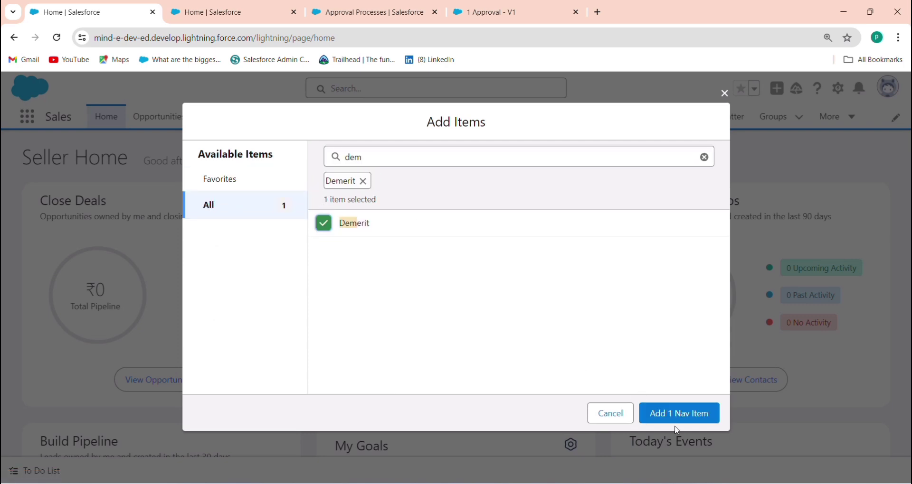
pyautogui.click(691, 420)
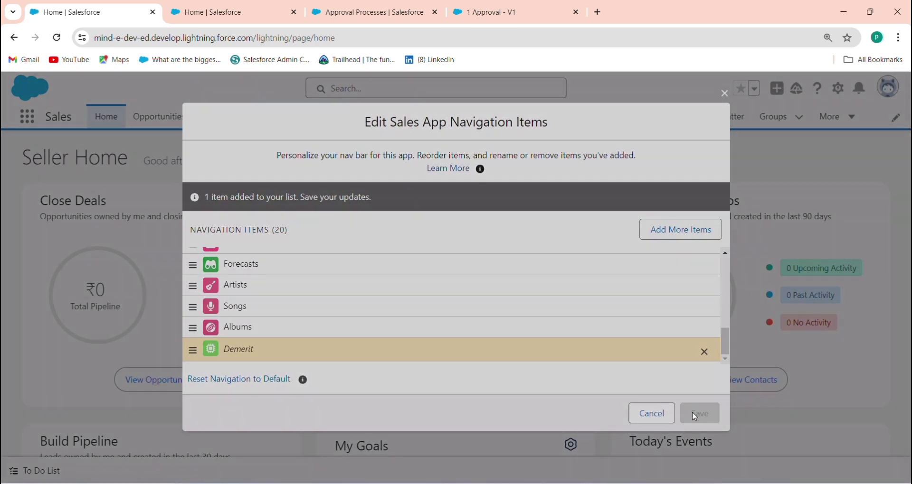
pyautogui.click(693, 413)
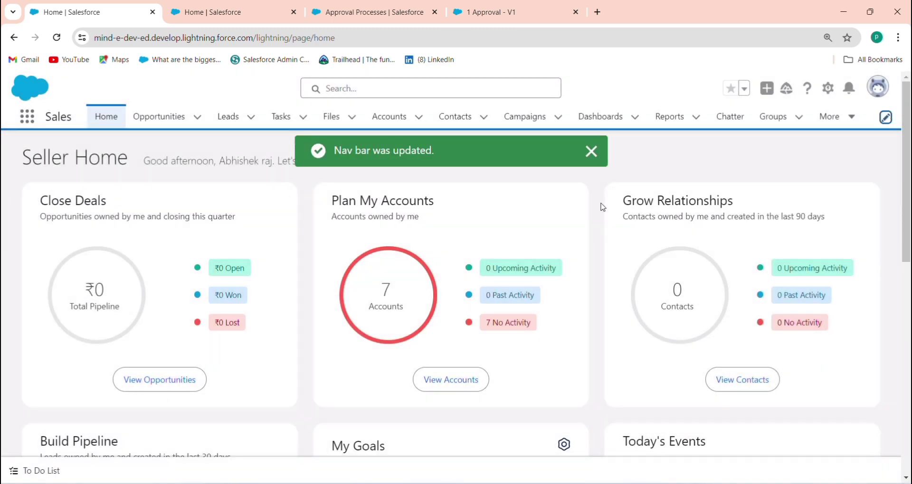
pyautogui.click(836, 116)
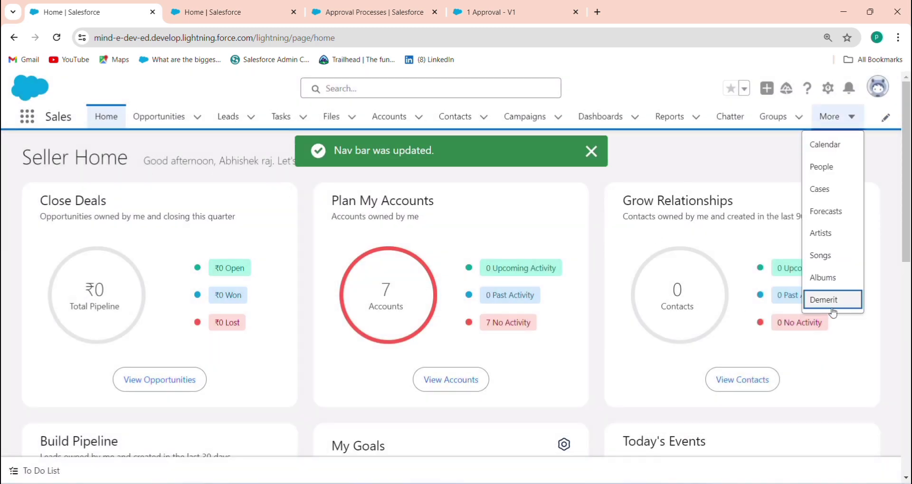
pyautogui.click(832, 309)
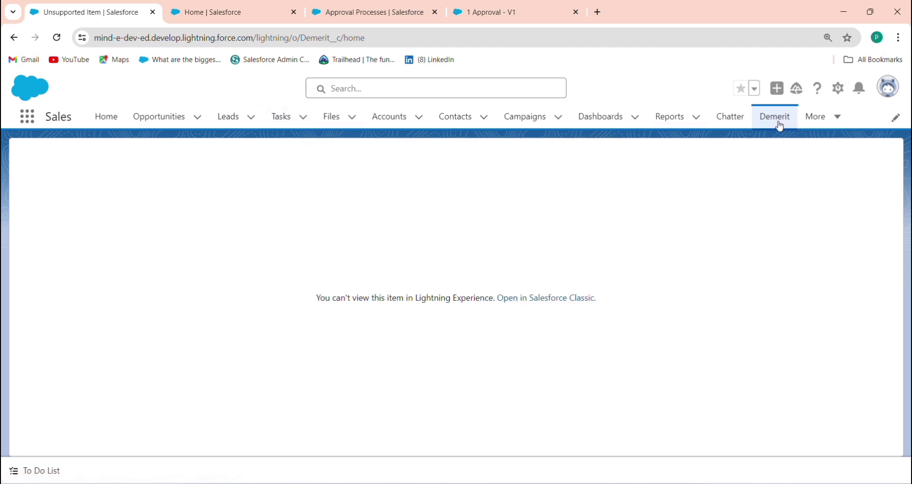
# Reload the Demerit page, switch to the All list view and pin it
pyautogui.click(56, 37)
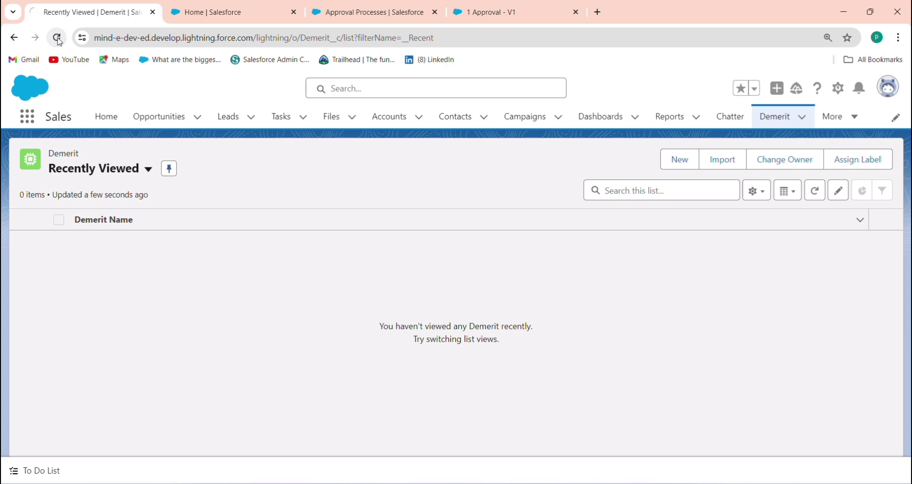
pyautogui.click(59, 41)
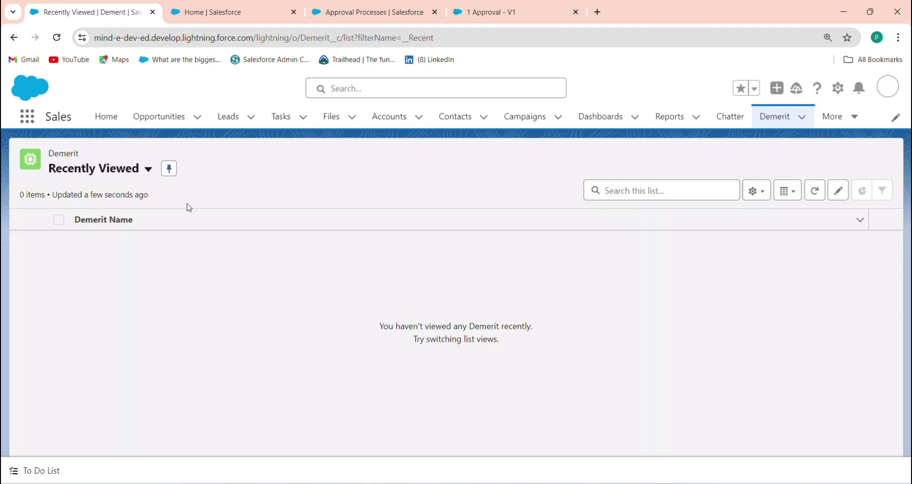
pyautogui.click(138, 170)
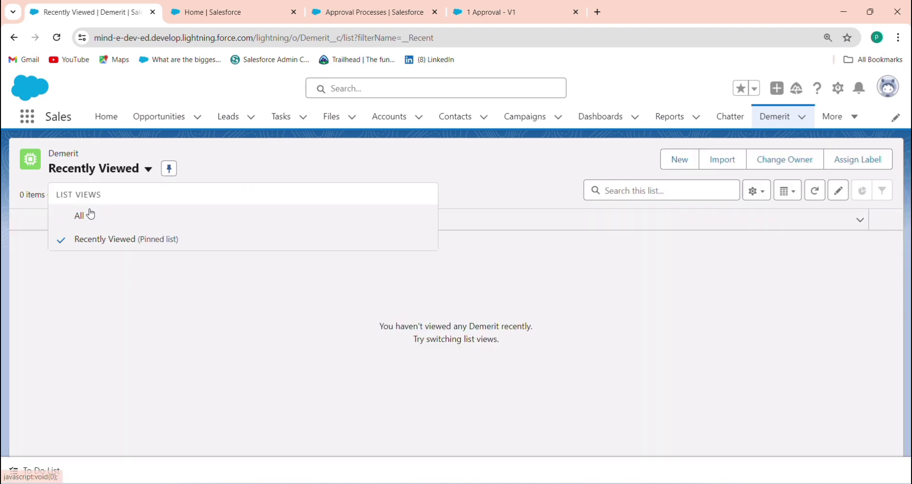
pyautogui.click(91, 215)
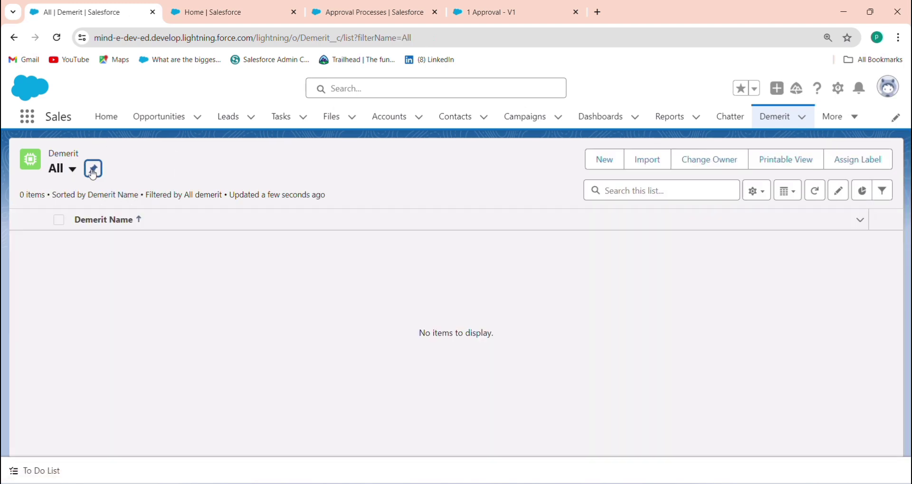
pyautogui.click(93, 171)
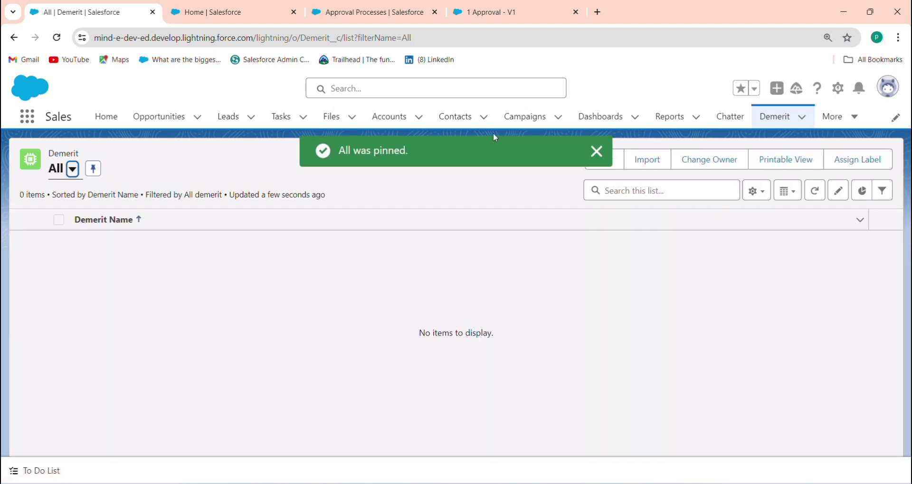
pyautogui.click(597, 151)
# Add the Type1, Type2 and Status fields to the columns of the All list view and save
pyautogui.click(750, 198)
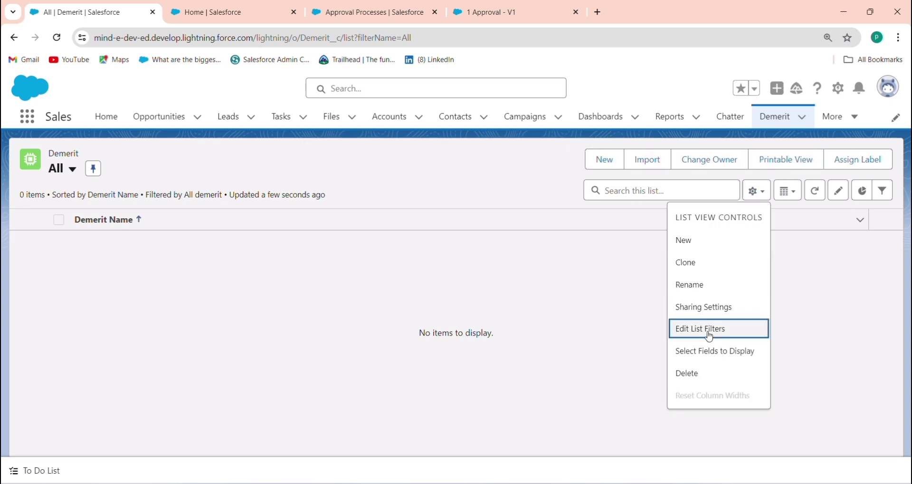
pyautogui.click(708, 350)
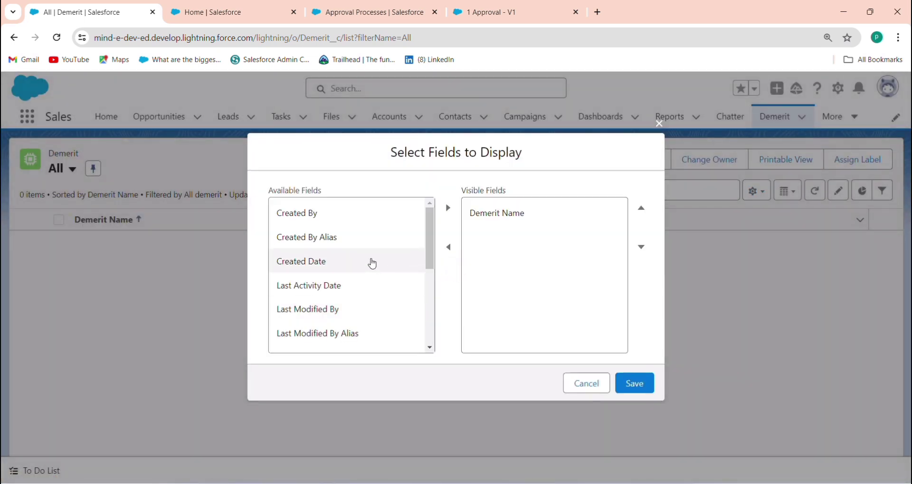
pyautogui.scroll(-3, 433, 334)
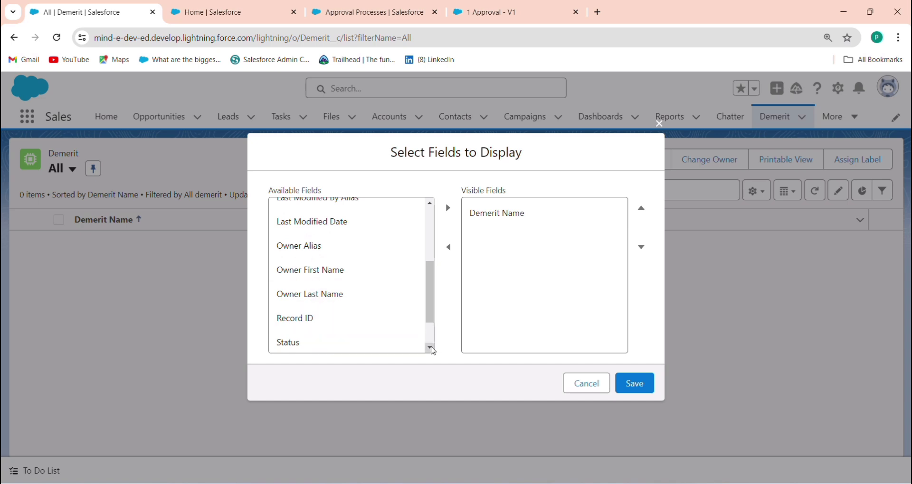
pyautogui.scroll(-2, 433, 353)
pyautogui.click(338, 319)
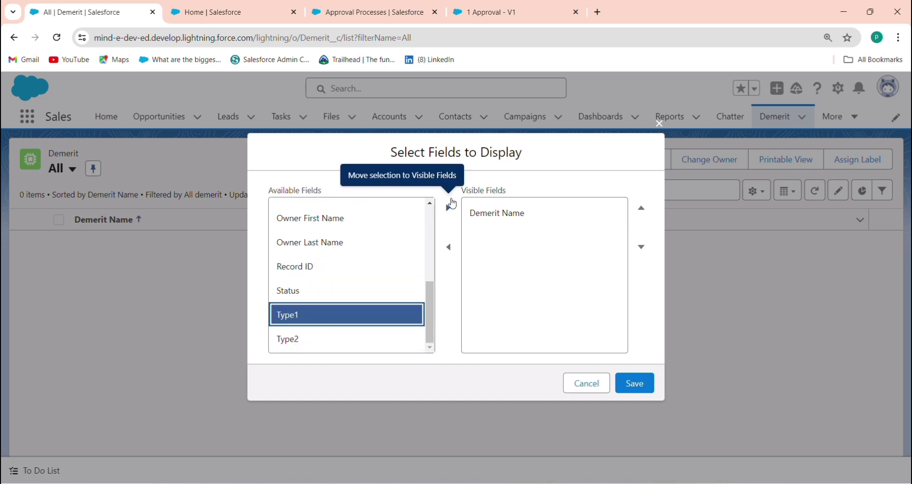
pyautogui.click(450, 208)
pyautogui.click(306, 340)
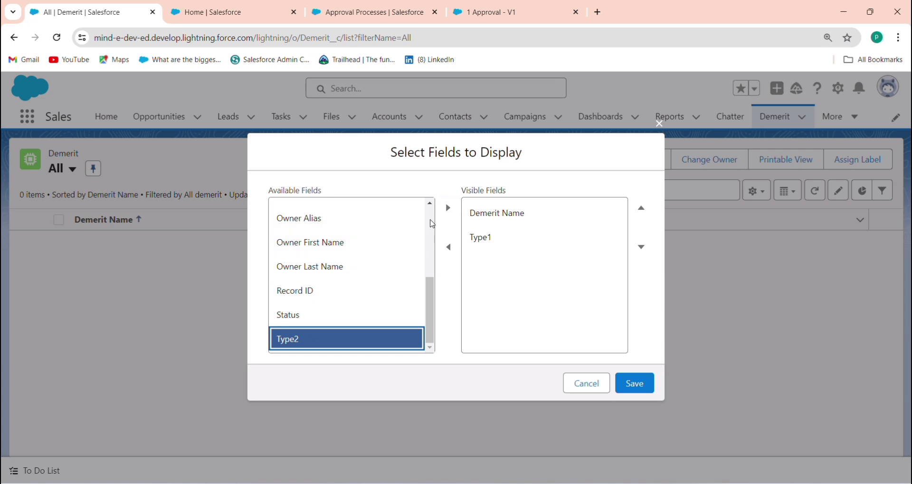
pyautogui.click(449, 208)
pyautogui.click(291, 339)
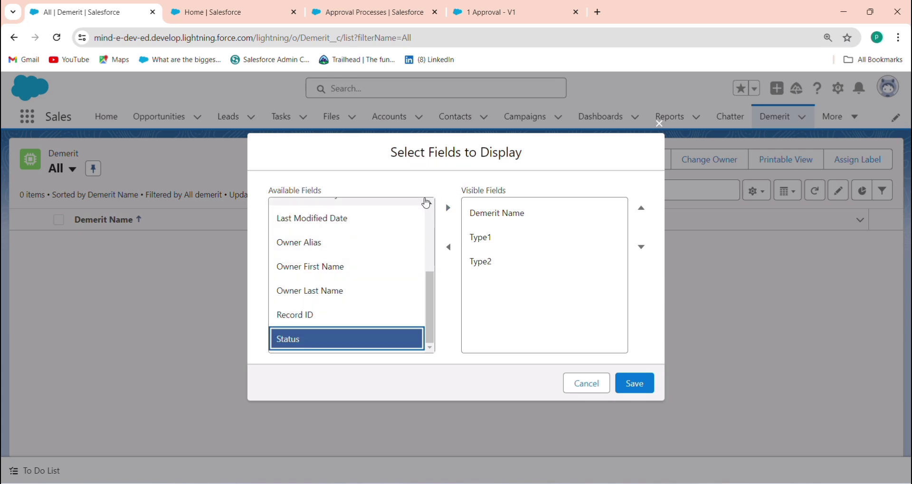
pyautogui.click(450, 207)
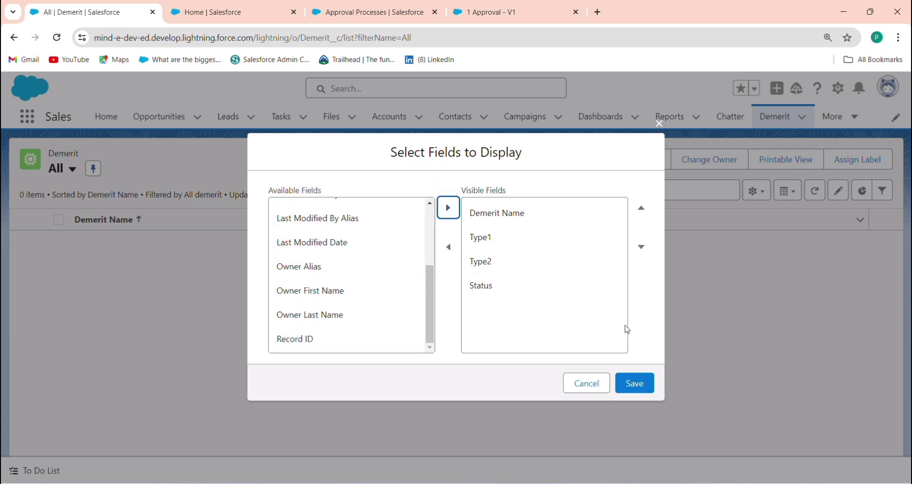
pyautogui.click(642, 382)
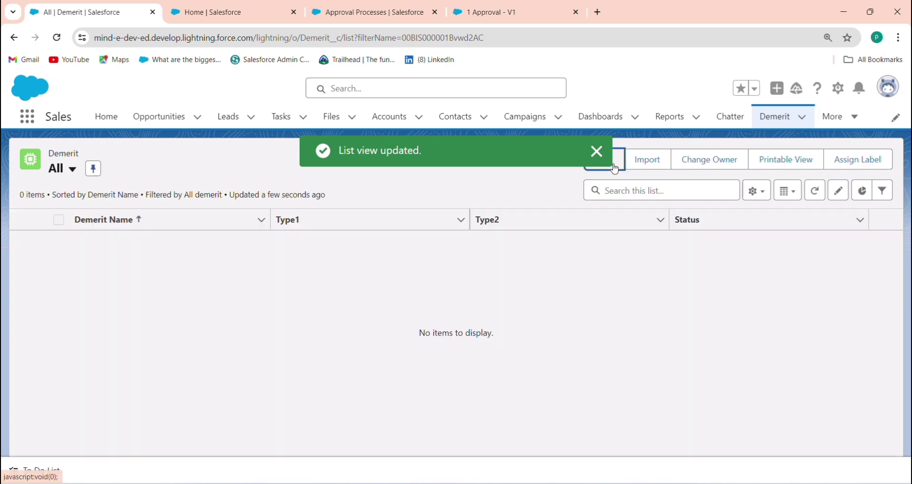
# Create a Demerit record named Test Demerit with Type1 set to Outflow, save it and check its Status
pyautogui.click(615, 165)
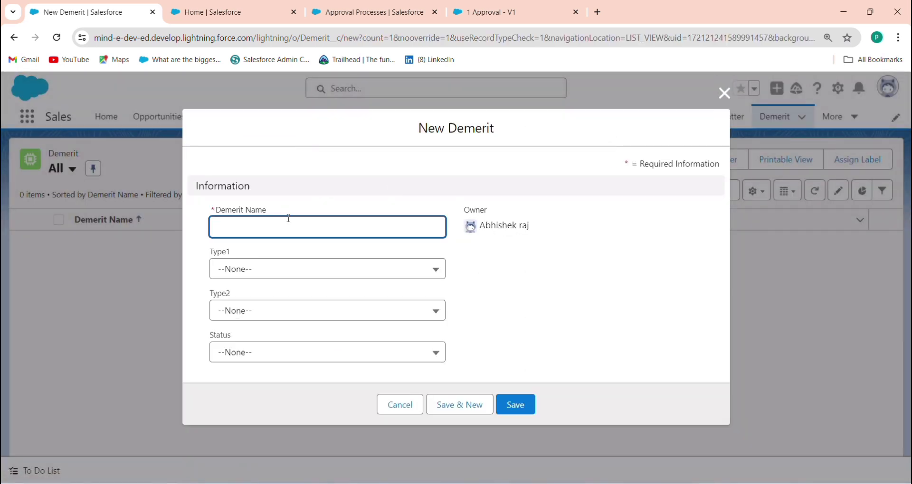
pyautogui.write('Tet')
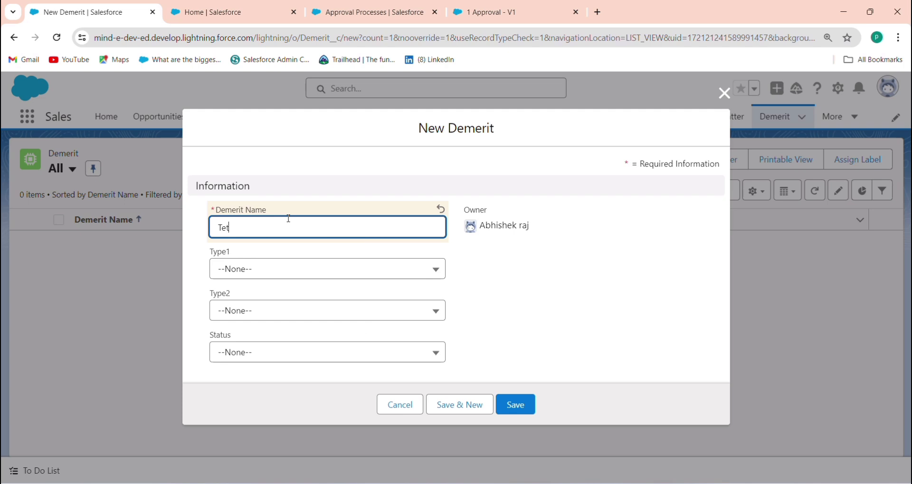
pyautogui.press('BackSpace')
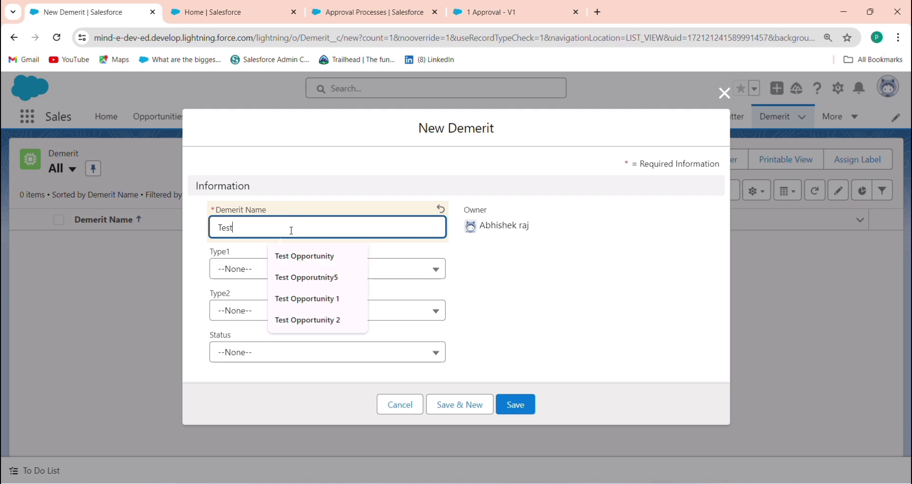
pyautogui.write('st Demerit')
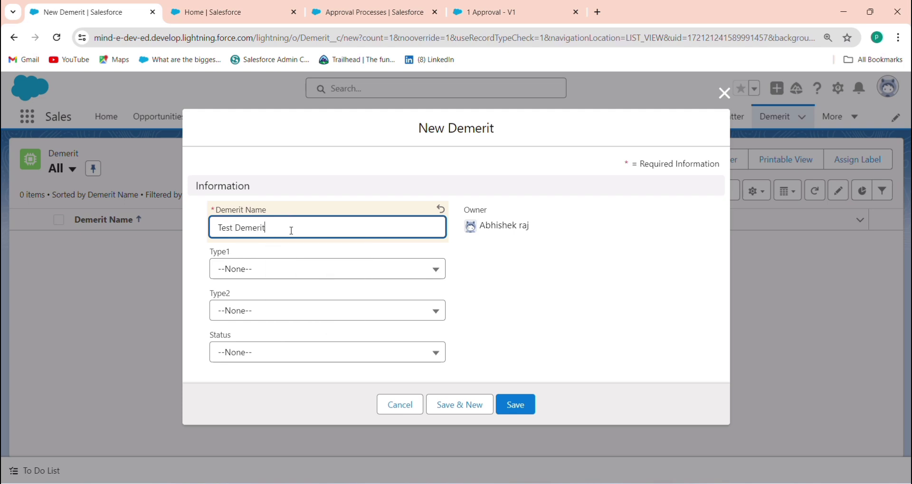
pyautogui.click(276, 267)
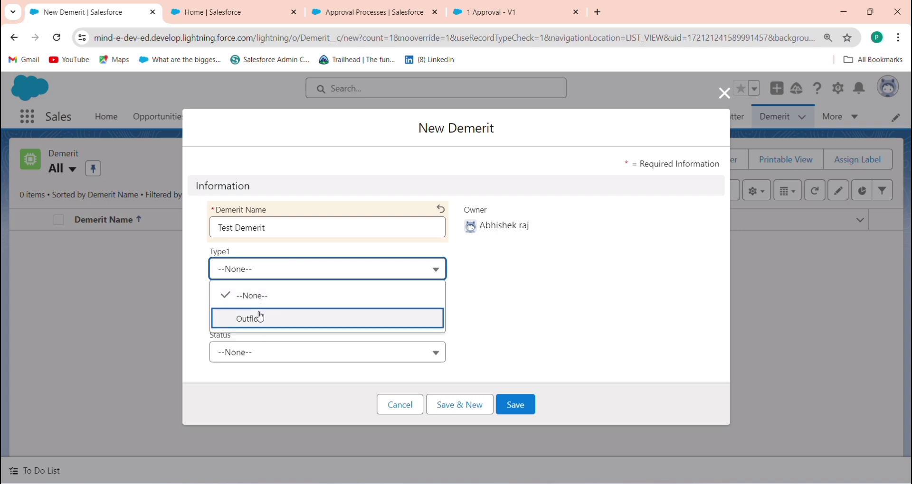
pyautogui.click(258, 315)
pyautogui.click(262, 352)
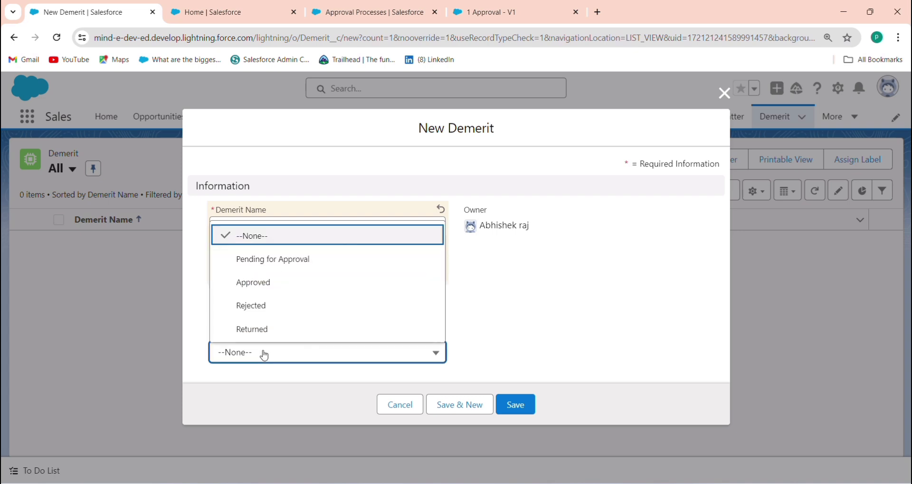
pyautogui.click(618, 318)
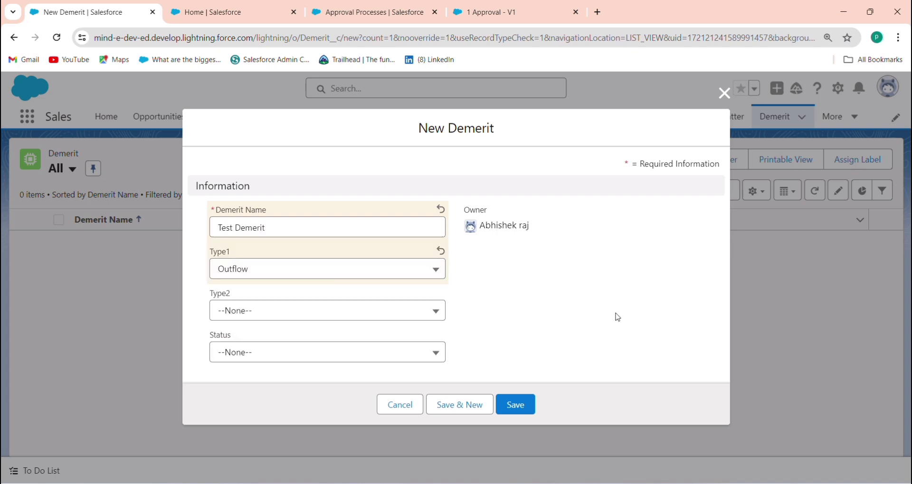
pyautogui.click(522, 406)
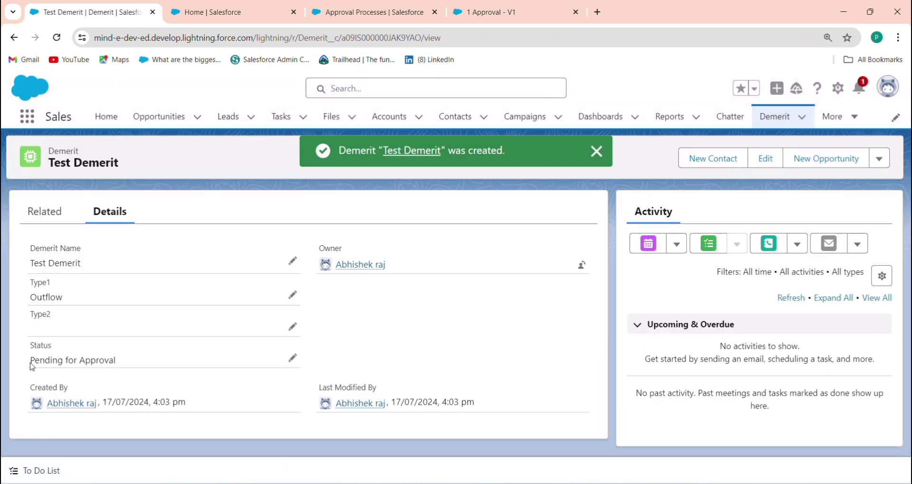
pyautogui.moveTo(32, 367); pyautogui.dragTo(122, 367)
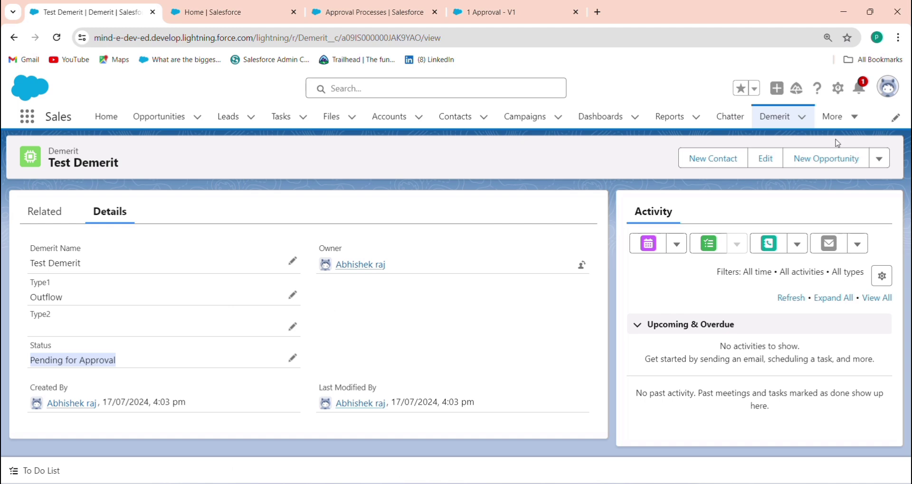
# Open the Demerit record page in Lightning App Builder and search the components for "related"
pyautogui.click(842, 88)
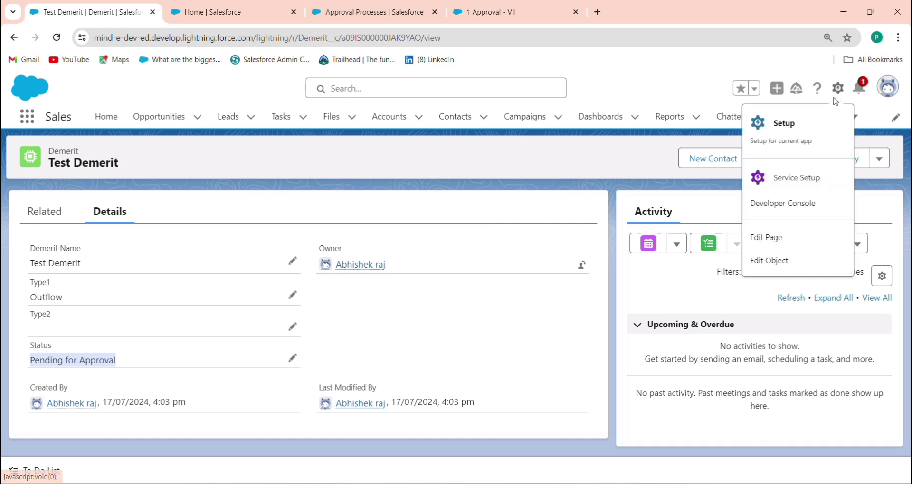
pyautogui.click(793, 239)
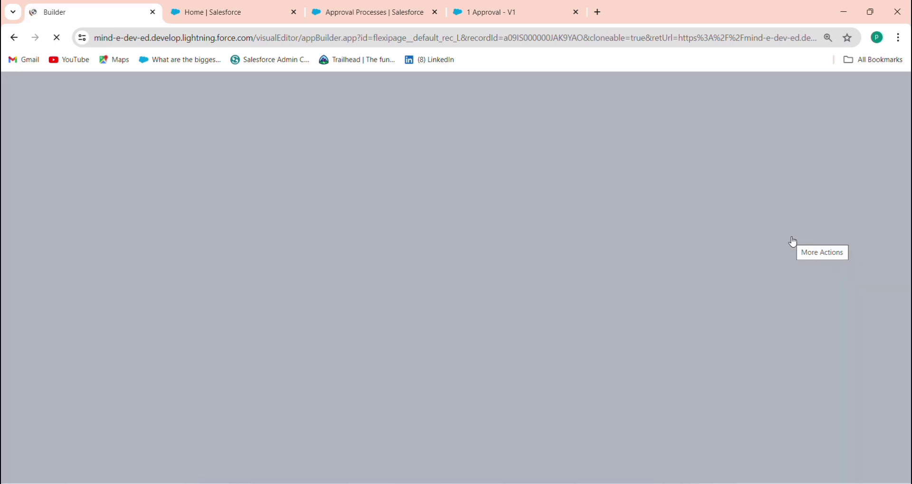
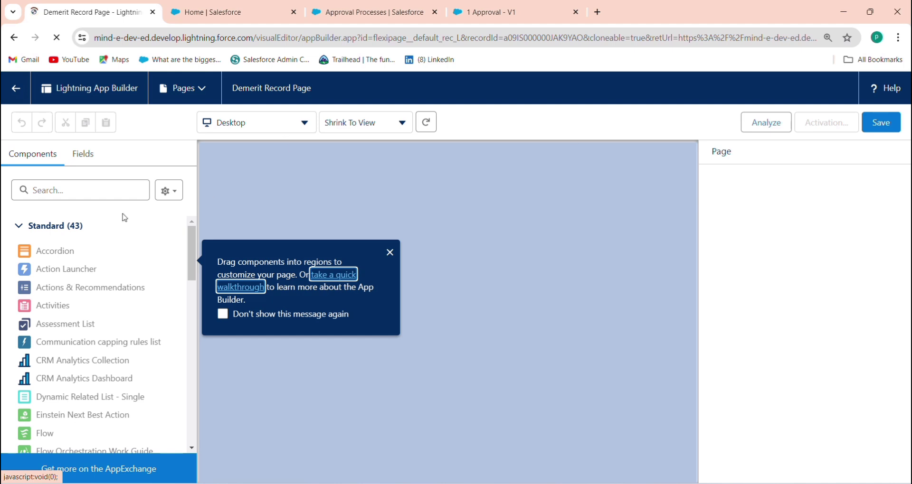
pyautogui.click(87, 190)
pyautogui.write('reco')
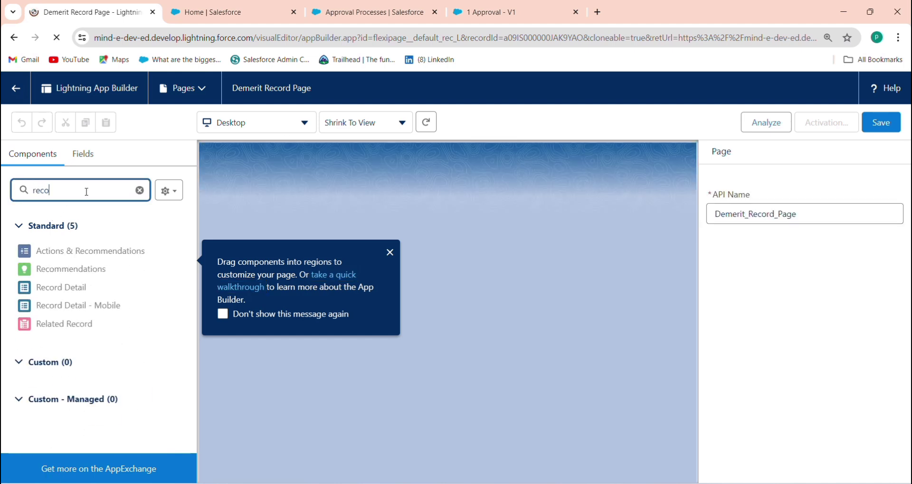
pyautogui.press('BackSpace')
pyautogui.press('BackSpace')
pyautogui.write('lated')
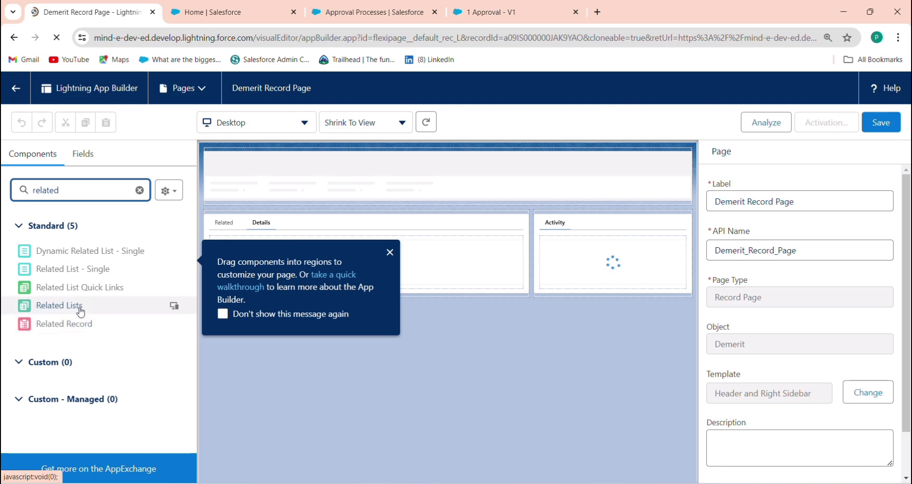
# Place a Related List - Single component below the record details on the Demerit page, dismissing the pop-up messages
pyautogui.click(106, 270)
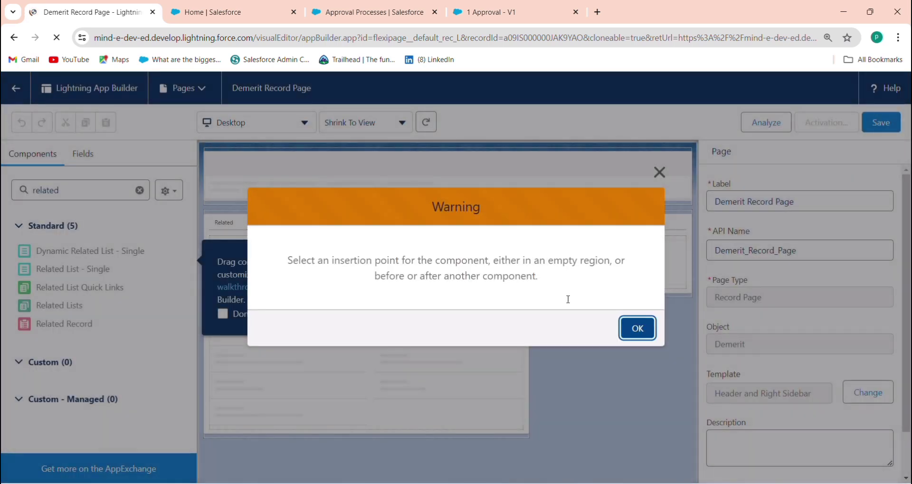
pyautogui.click(637, 328)
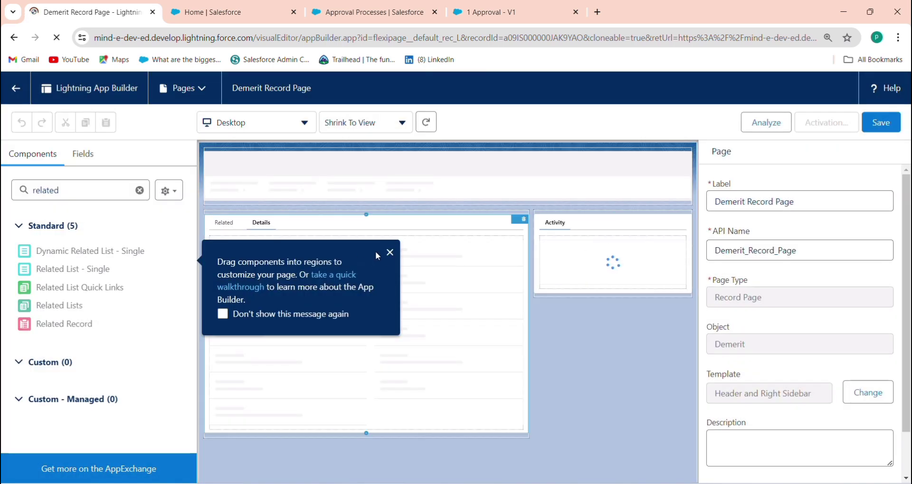
pyautogui.click(390, 252)
pyautogui.moveTo(67, 268); pyautogui.dragTo(368, 414)
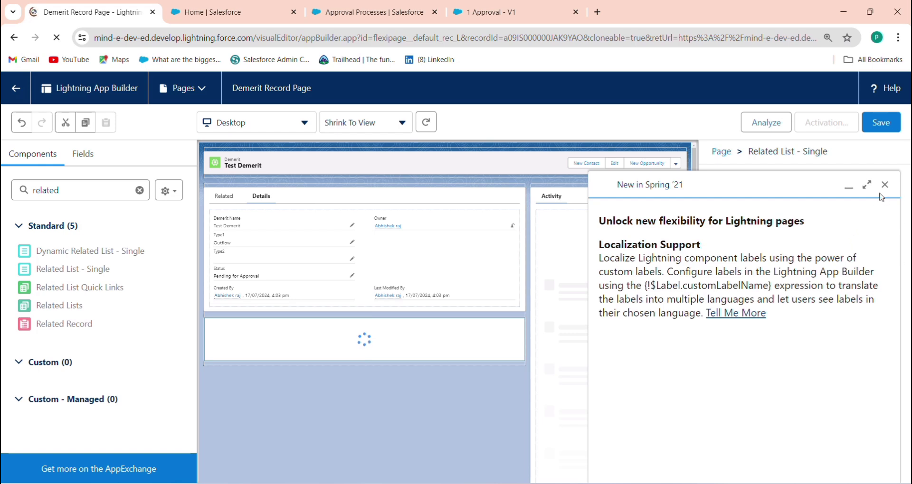
pyautogui.click(885, 186)
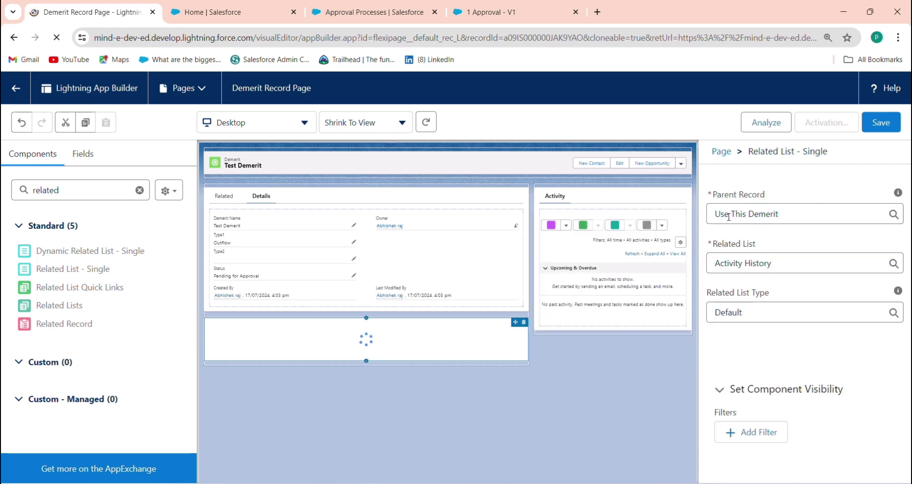
# Set the component's related list to Approval History and save the Demerit record page
pyautogui.click(797, 268)
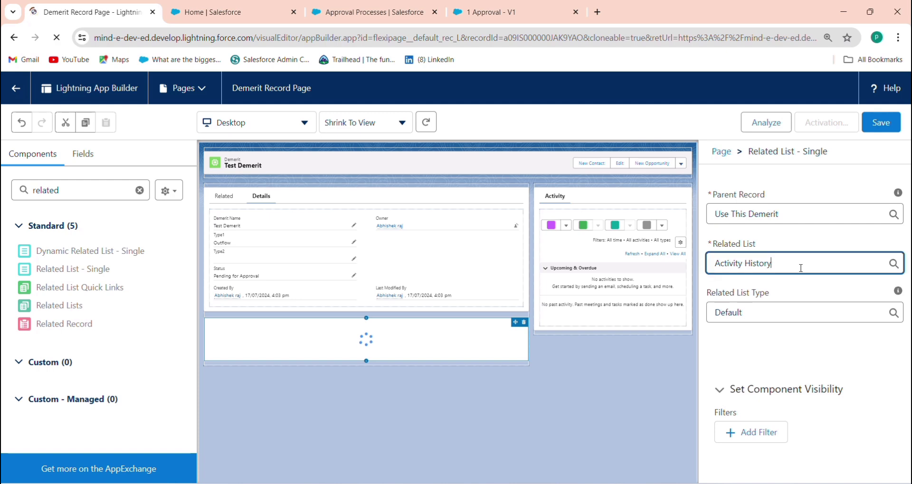
pyautogui.click(769, 332)
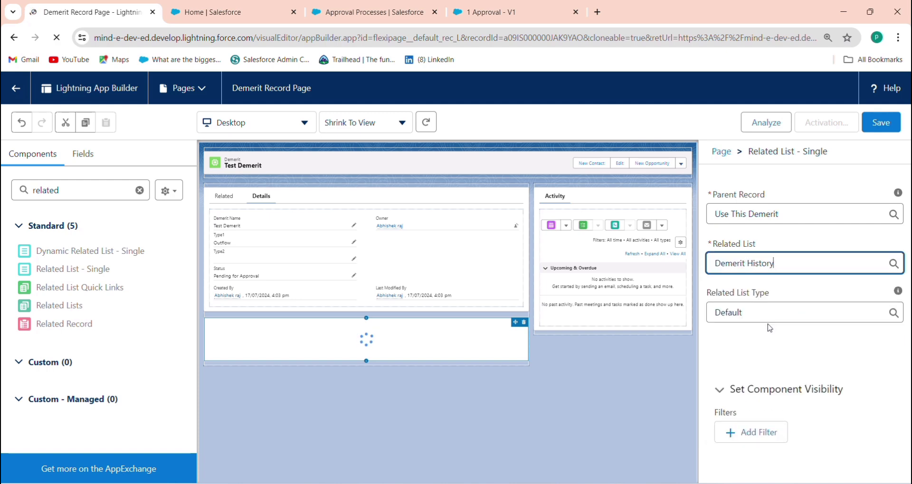
pyautogui.click(796, 262)
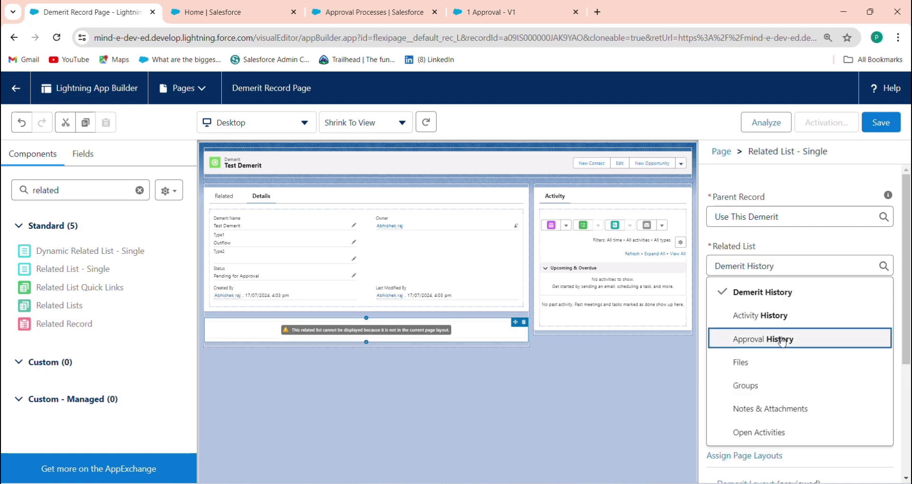
pyautogui.click(781, 341)
pyautogui.click(876, 124)
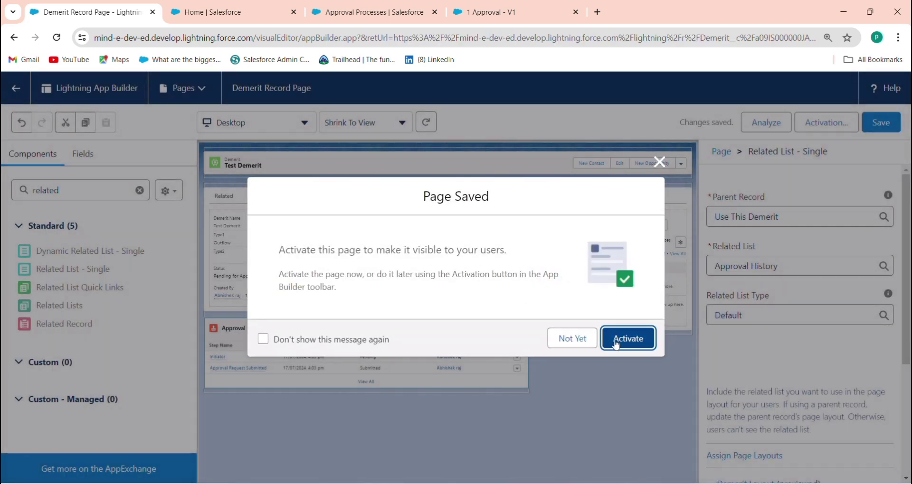
# Activate the Demerit record page as the org default for desktop and phone, and save the page
pyautogui.click(616, 346)
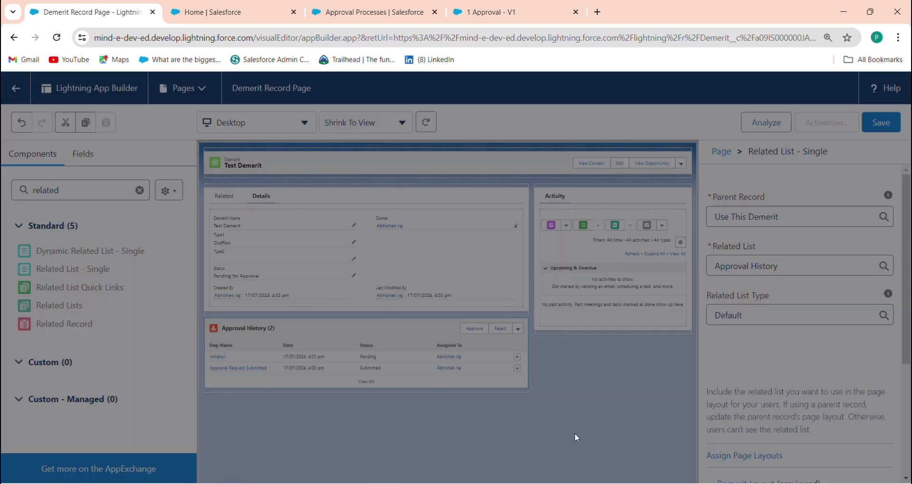
pyautogui.scroll(-3, 767, 360)
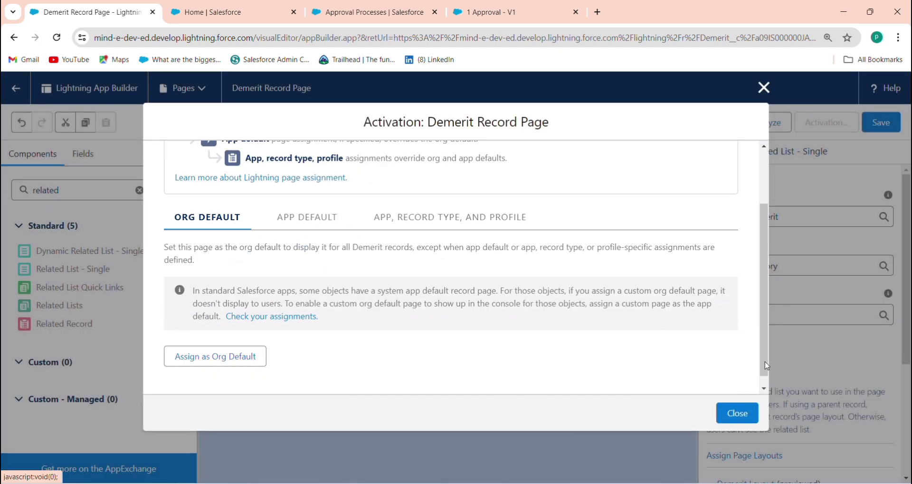
pyautogui.click(216, 346)
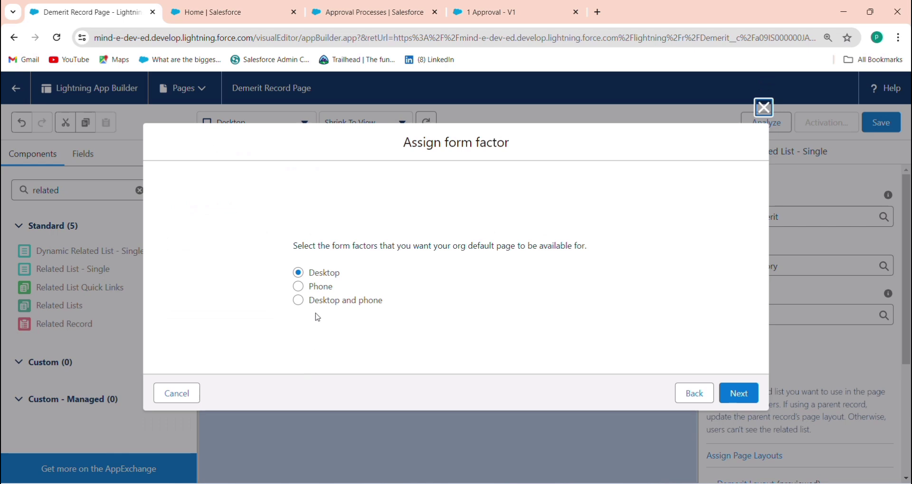
pyautogui.click(299, 300)
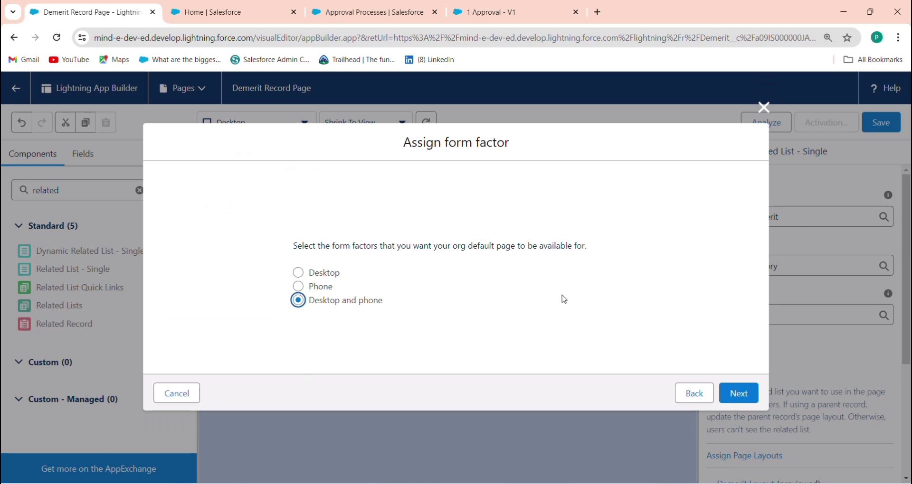
pyautogui.click(743, 401)
pyautogui.click(737, 366)
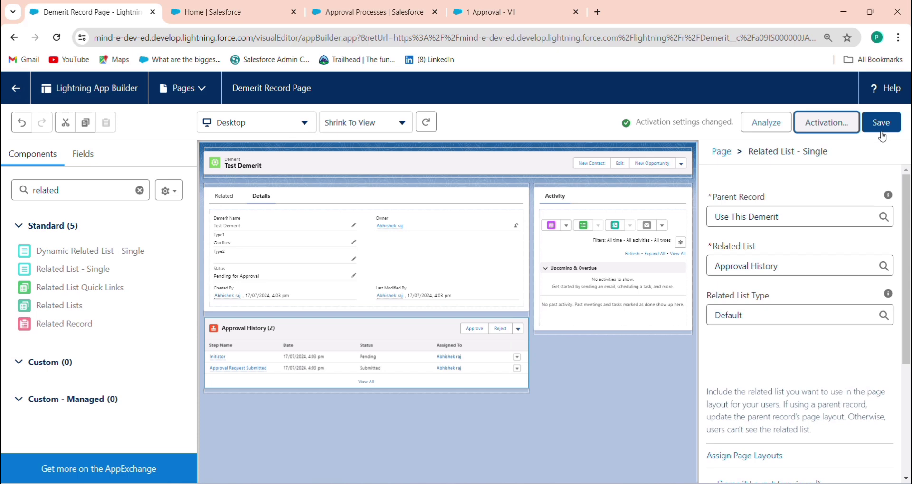
pyautogui.click(881, 131)
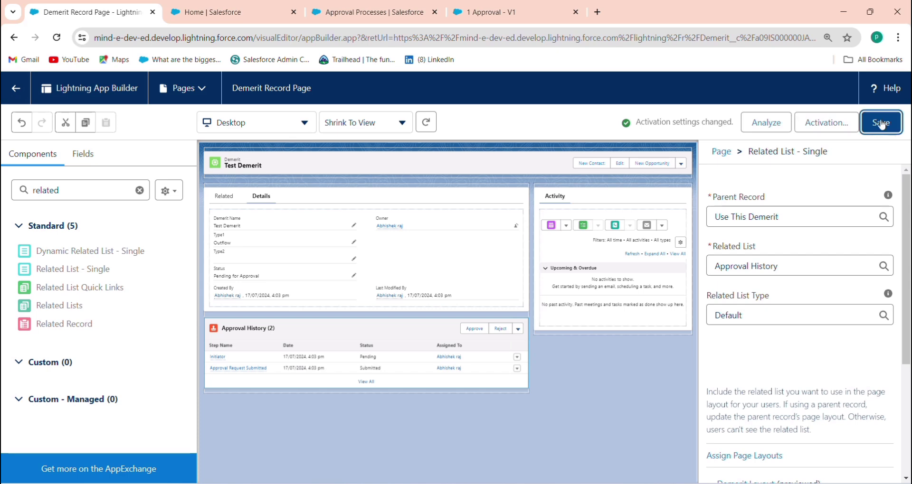
# Return to the Test Demerit record and examine its Approval History list below the details
pyautogui.click(15, 92)
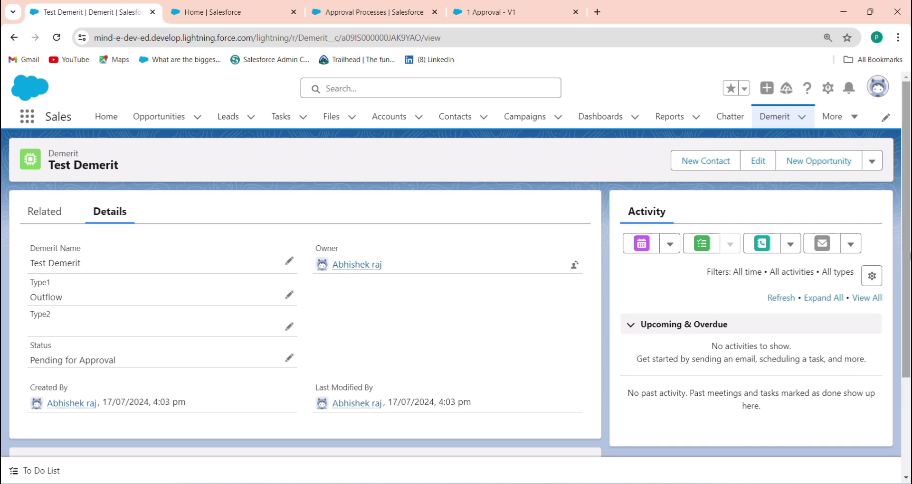
pyautogui.moveTo(906, 256); pyautogui.dragTo(908, 423)
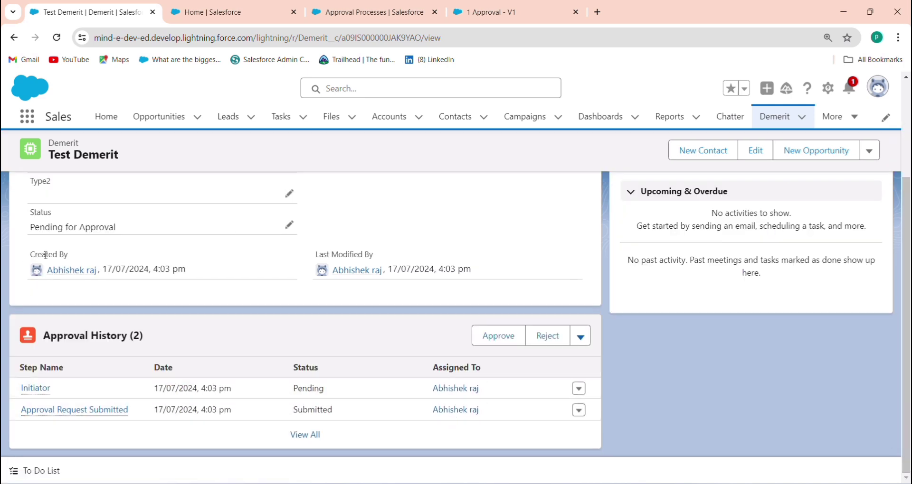
pyautogui.moveTo(906, 190); pyautogui.dragTo(908, 72)
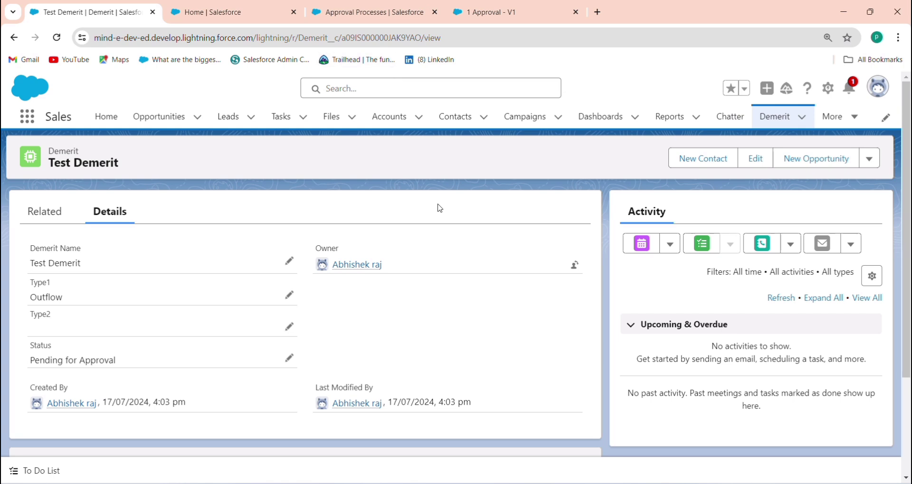
# Set Type2 to Occurence on the Test Demerit record, save it, and review its Status and Approval History
pyautogui.click(289, 328)
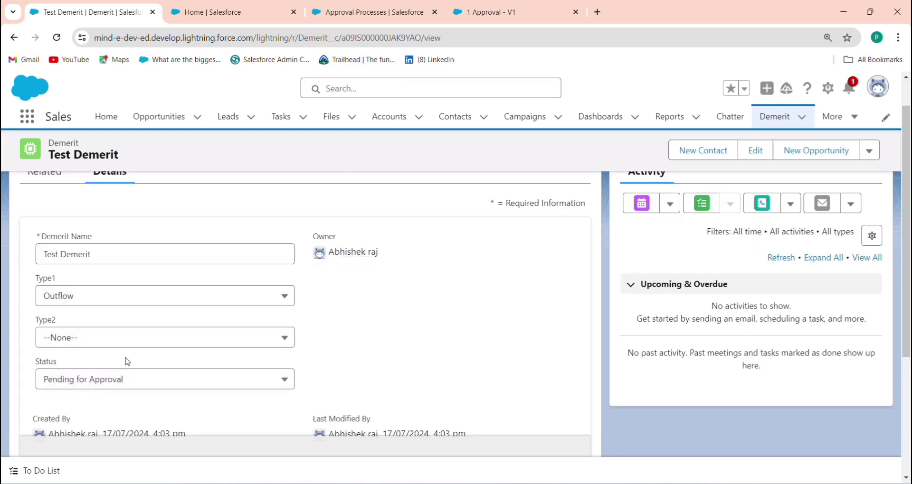
pyautogui.click(138, 344)
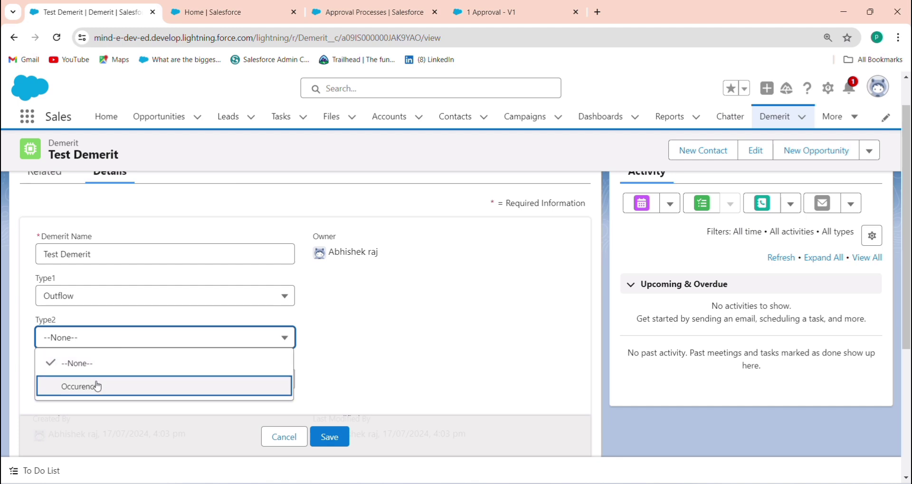
pyautogui.click(98, 386)
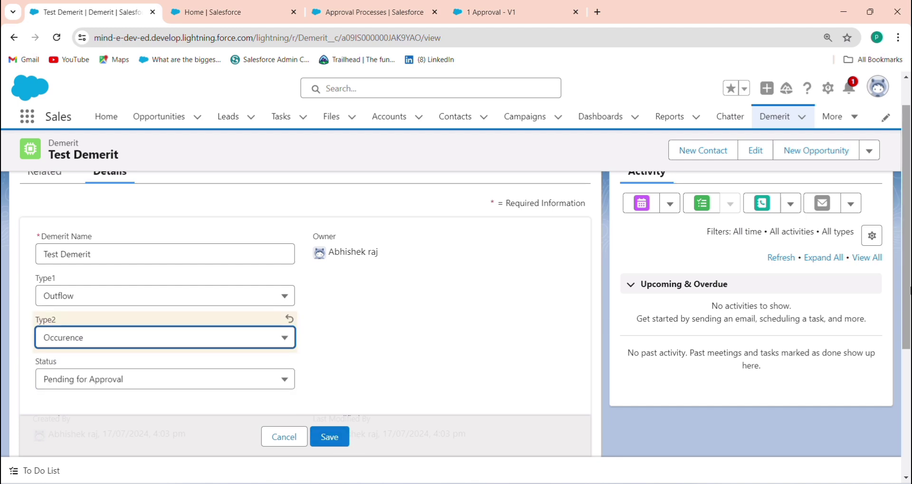
pyautogui.scroll(-4, 906, 333)
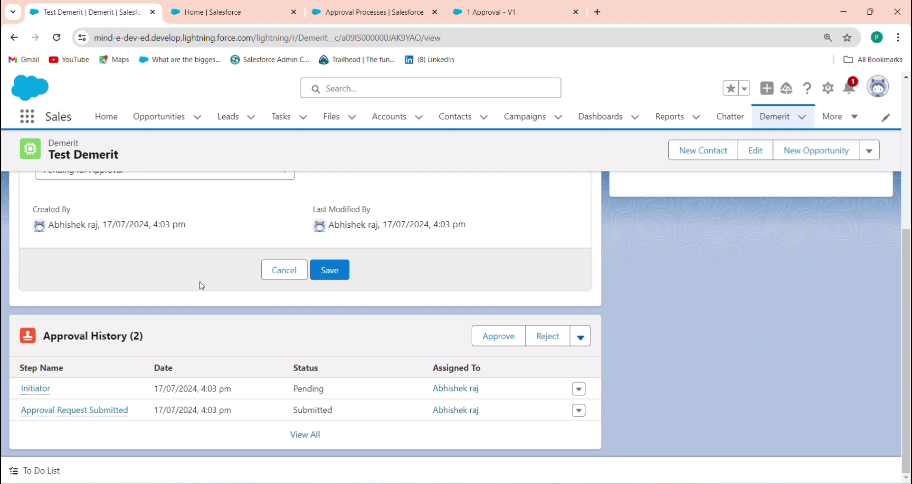
pyautogui.click(345, 272)
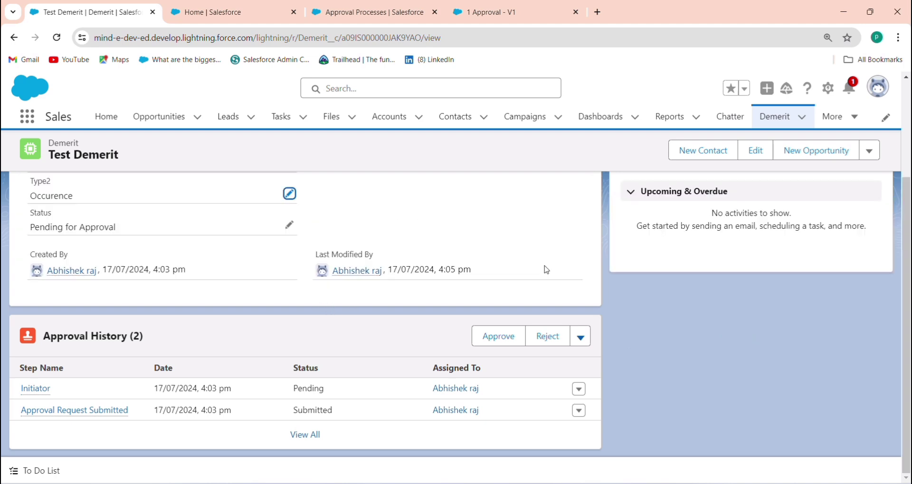
pyautogui.moveTo(909, 261); pyautogui.dragTo(909, 121)
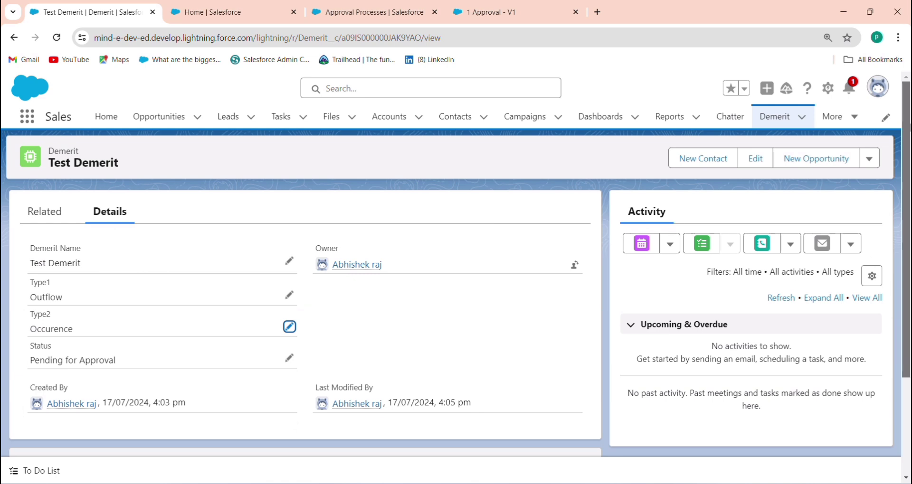
pyautogui.scroll(-3, 318, 320)
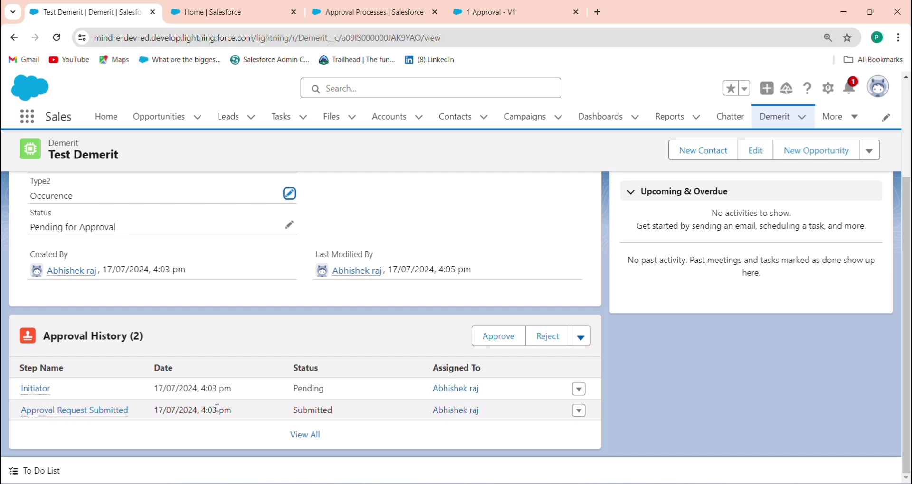
# Open Salesforce Setup and start creating a new custom object
pyautogui.click(819, 120)
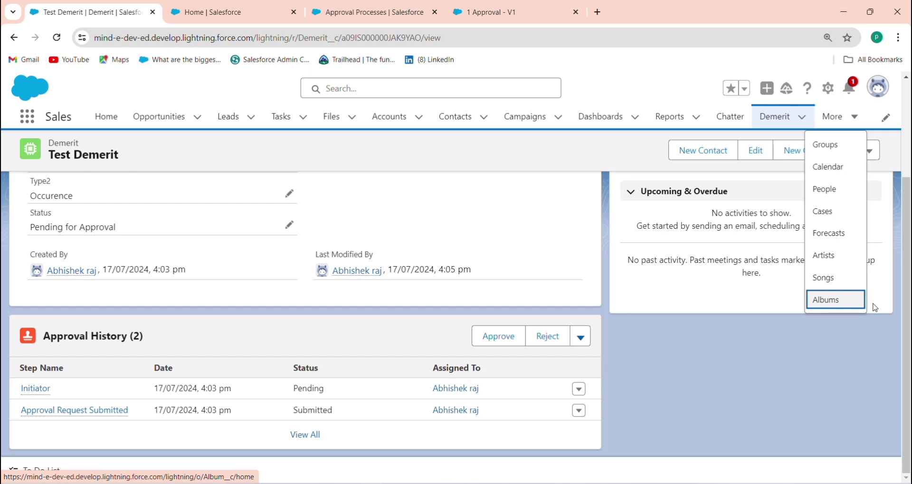
pyautogui.click(828, 88)
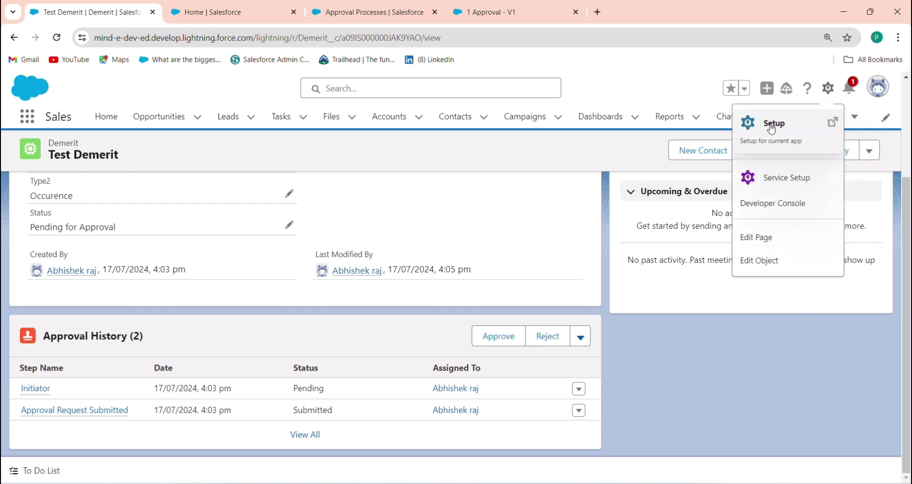
pyautogui.click(773, 125)
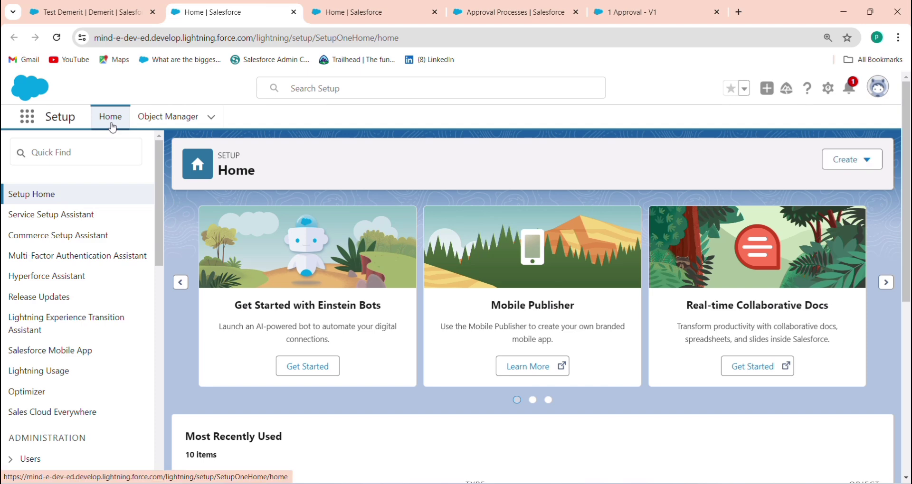
pyautogui.click(836, 161)
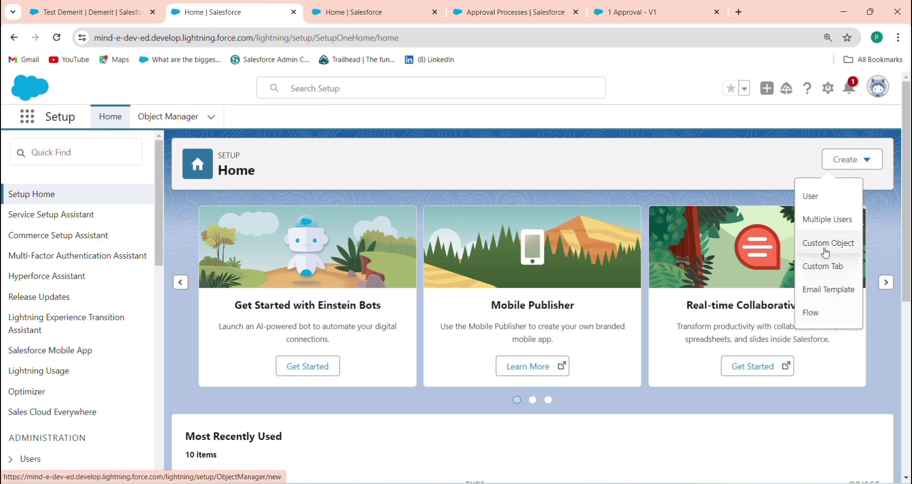
pyautogui.click(829, 247)
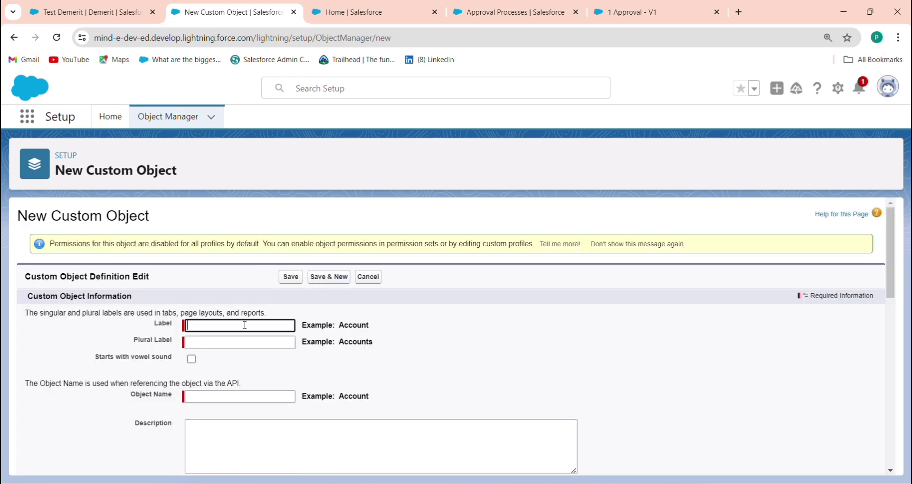
# Label the new custom object Copy of Demerit and copy that text into its plural label for editing
pyautogui.write('Copy of Demerit')
pyautogui.click(271, 342)
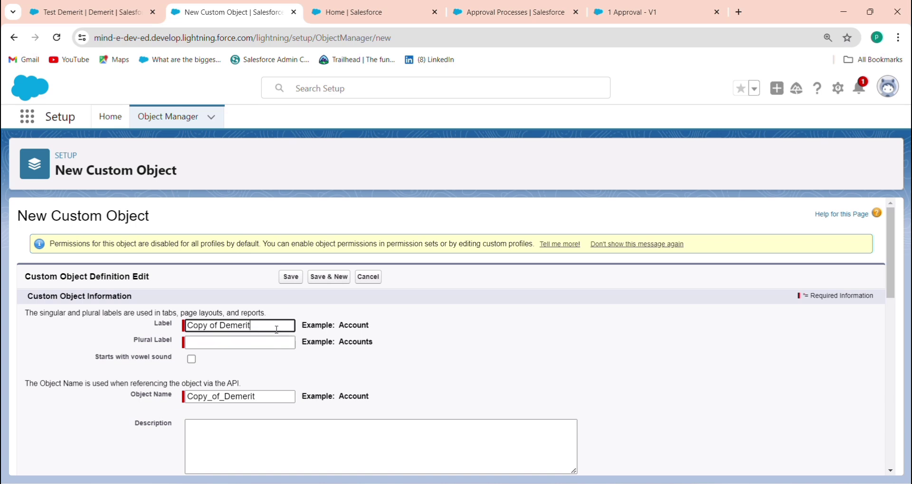
pyautogui.moveTo(279, 326); pyautogui.dragTo(178, 327)
pyautogui.hotkey('ctrl', 'c')
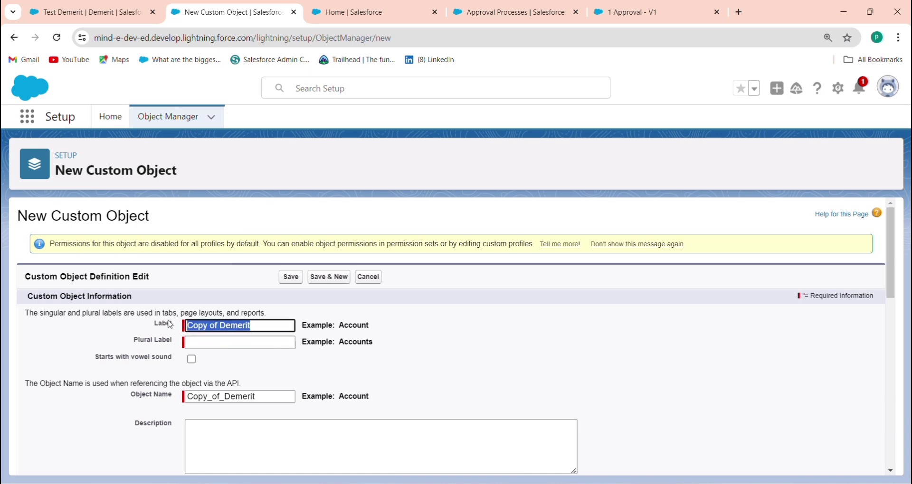
pyautogui.click(221, 346)
pyautogui.hotkey('ctrl', 'v')
pyautogui.press('BackSpace')
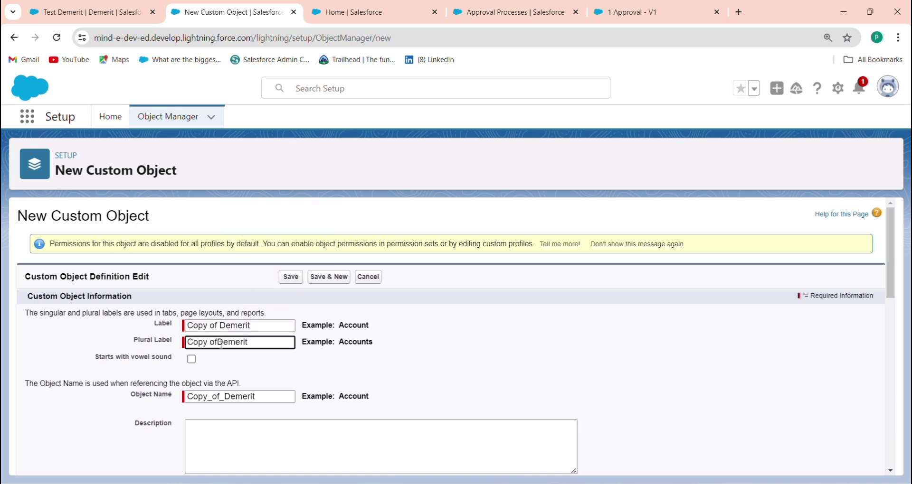
pyautogui.hotkey('ctrl', 'BackSpace')
pyautogui.hotkey('ctrl', 'BackSpace')
# Enable Allow Reports, Allow Activities, Track Field History and Allow in Chatter Groups for the new object
pyautogui.scroll(-5, 895, 401)
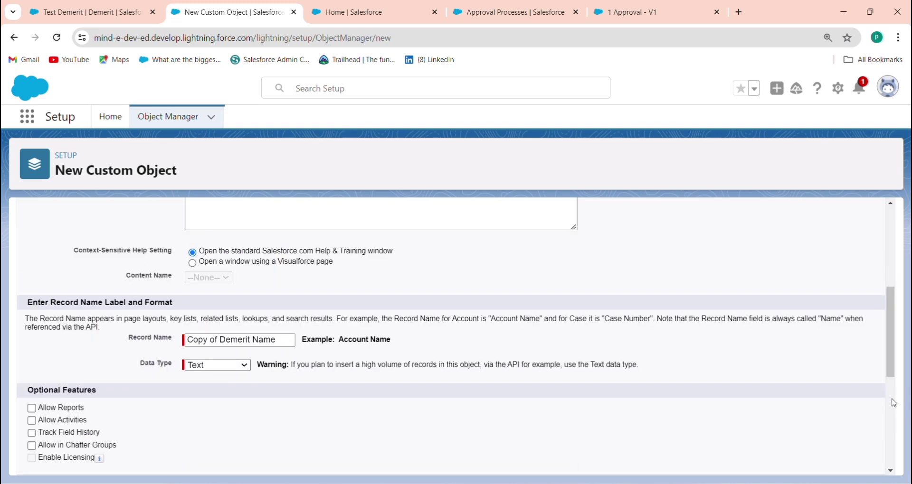
pyautogui.scroll(-5, 894, 402)
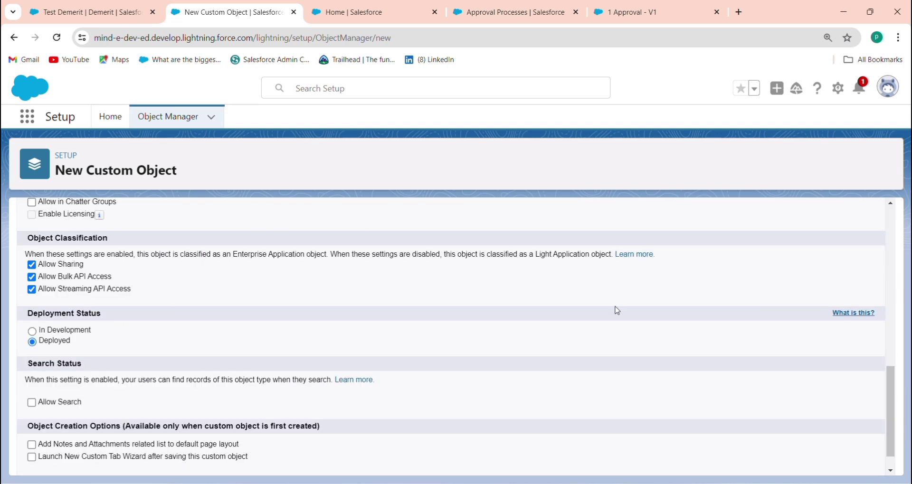
pyautogui.scroll(4, 888, 437)
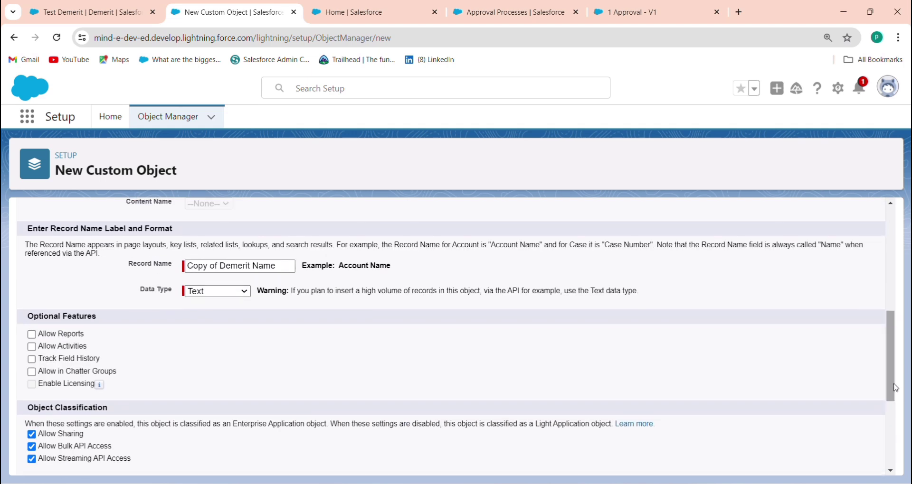
pyautogui.click(71, 334)
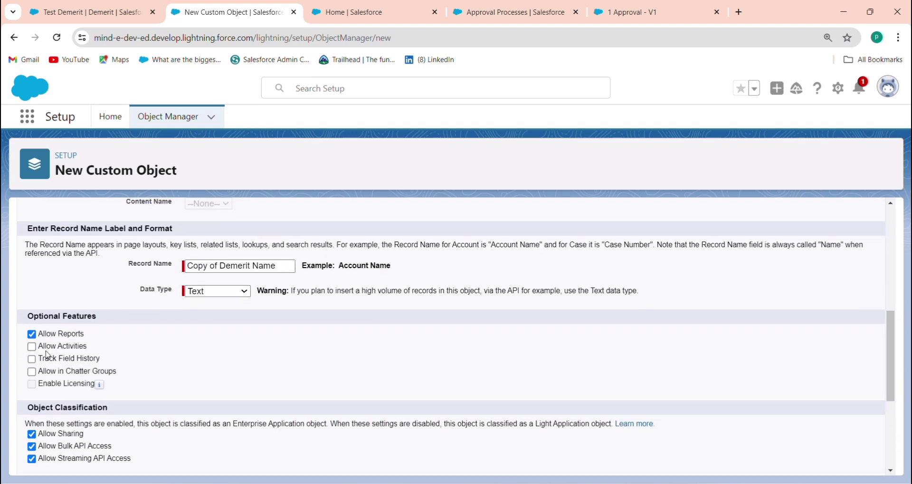
pyautogui.click(32, 347)
pyautogui.click(32, 360)
pyautogui.click(31, 373)
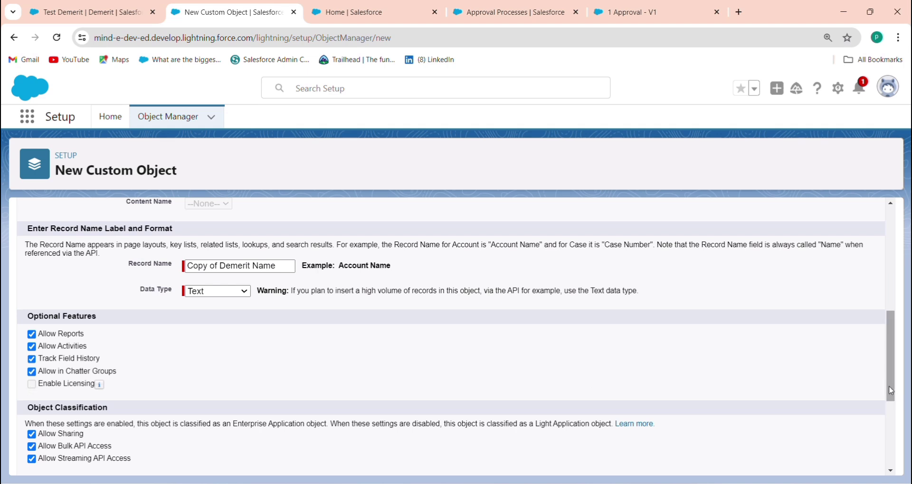
# Enable Allow Search for the Copy of Demerit custom object and save the object
pyautogui.moveTo(890, 386); pyautogui.dragTo(890, 437)
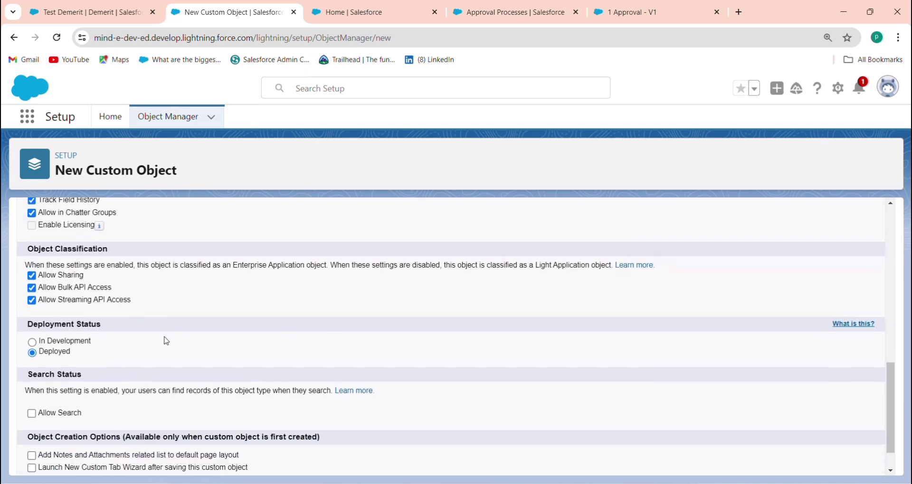
pyautogui.click(74, 417)
pyautogui.click(890, 470)
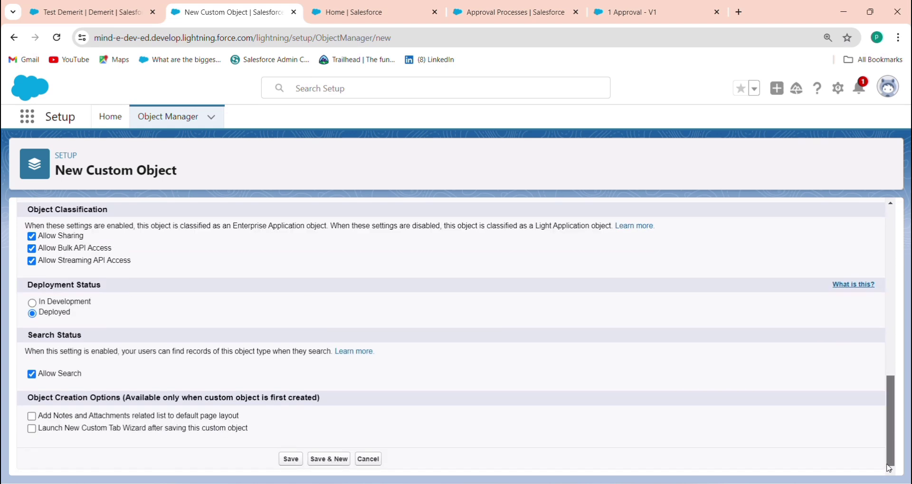
pyautogui.click(284, 461)
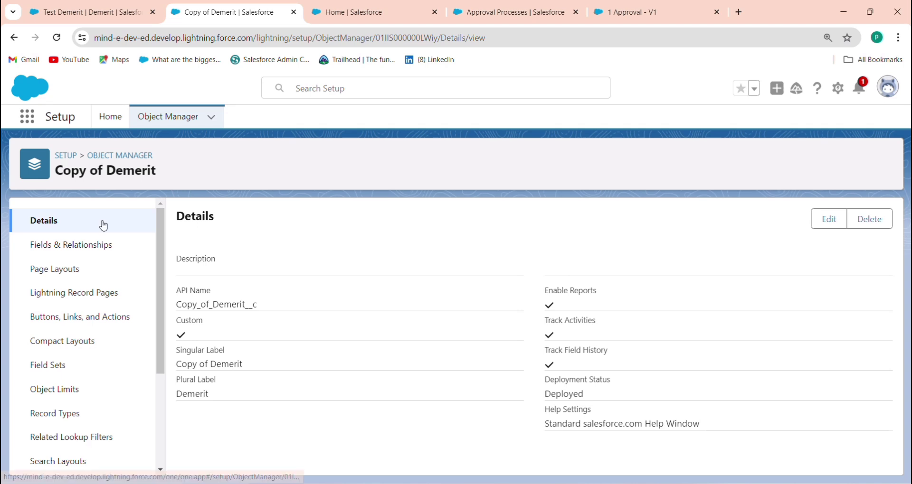
# Start a new custom field on the Copy of Demerit object with Picklist as its data type
pyautogui.click(78, 243)
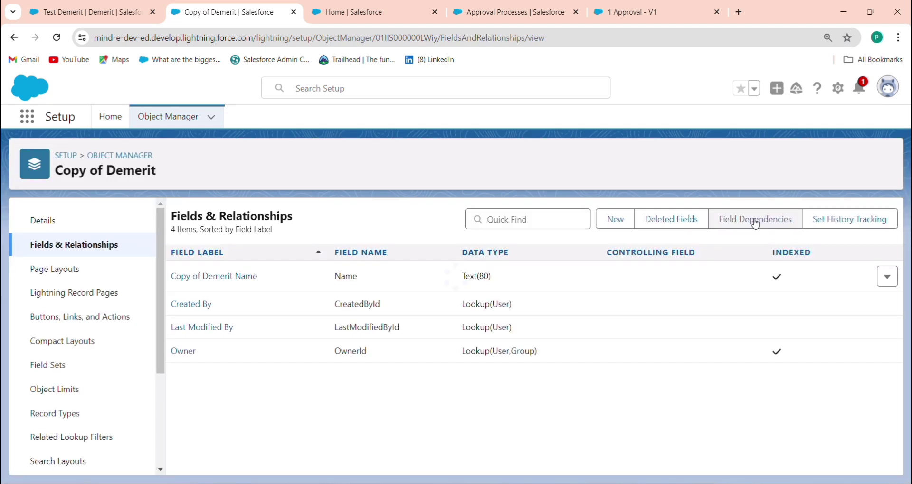
pyautogui.click(616, 224)
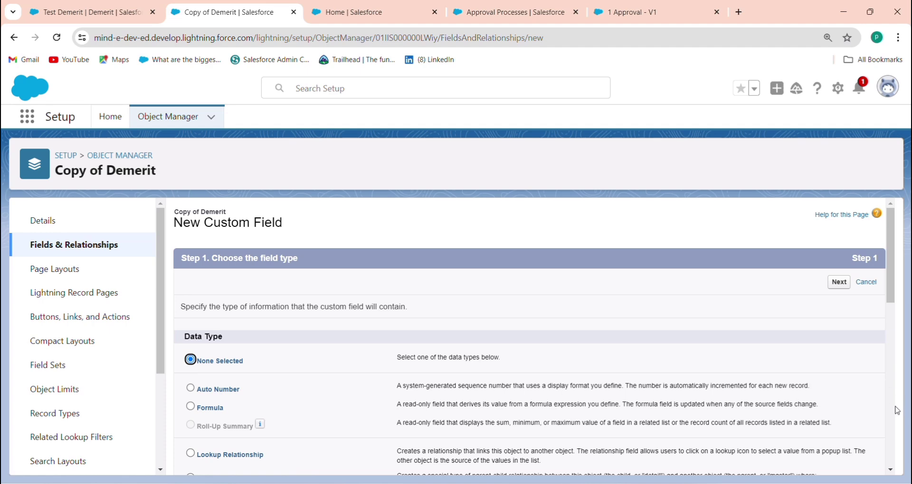
pyautogui.click(893, 410)
pyautogui.moveTo(892, 382); pyautogui.dragTo(892, 339)
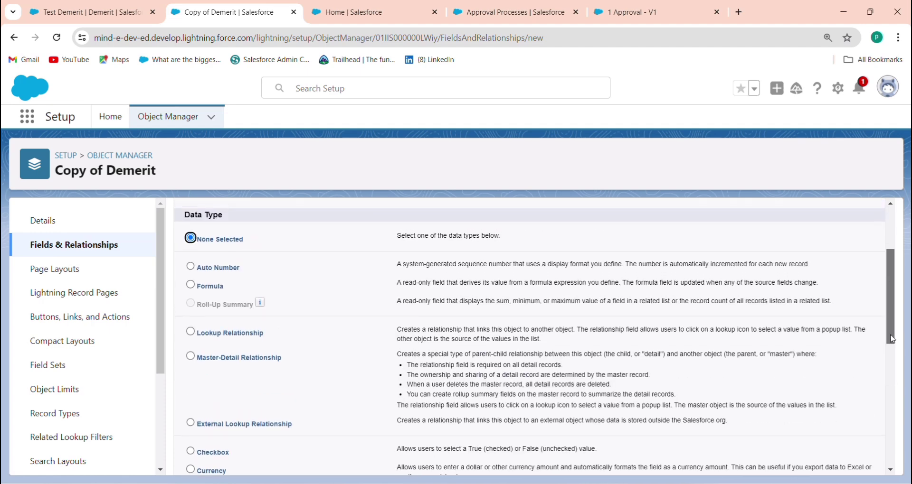
pyautogui.scroll(-7, 892, 339)
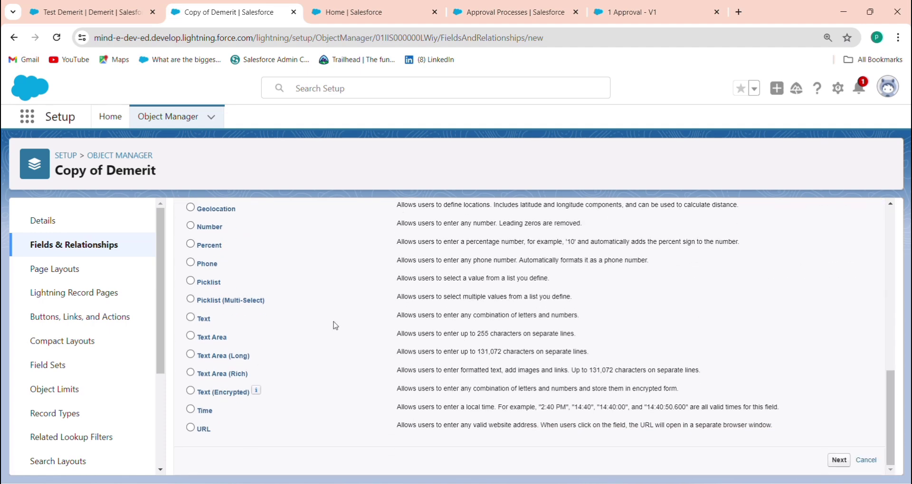
pyautogui.click(210, 284)
pyautogui.click(839, 460)
# Label the picklist field Type1 and enter Outflow as its own value instead of using a global value set
pyautogui.click(359, 308)
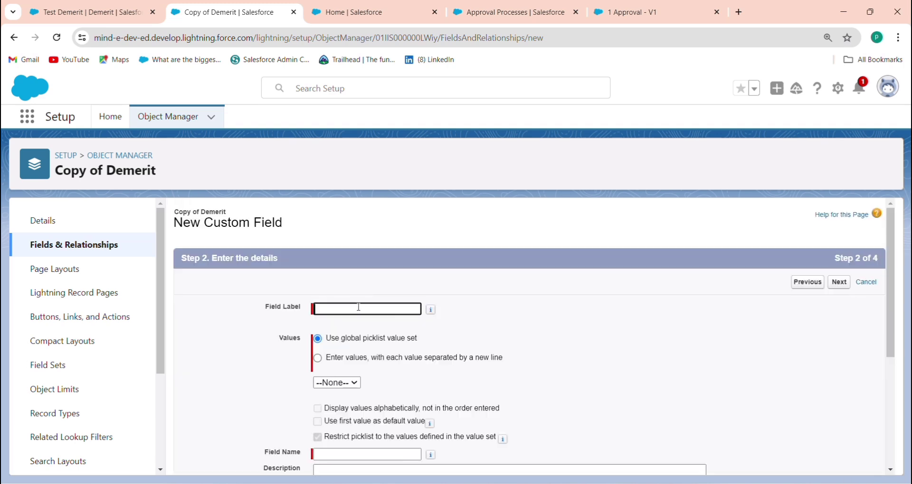
pyautogui.write('Type1')
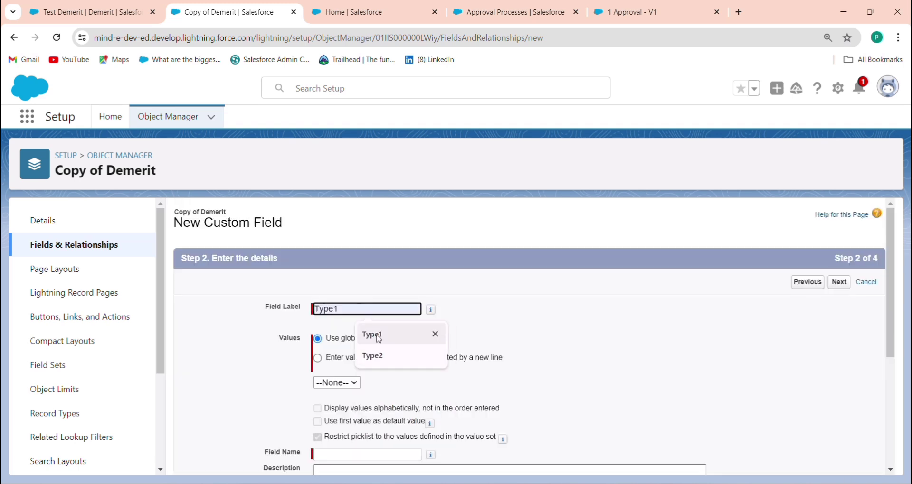
pyautogui.click(378, 337)
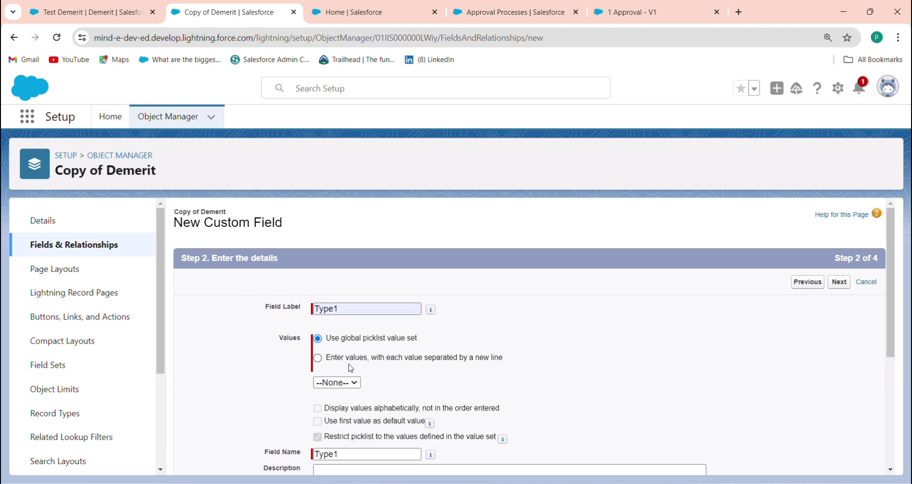
pyautogui.click(352, 362)
pyautogui.click(337, 403)
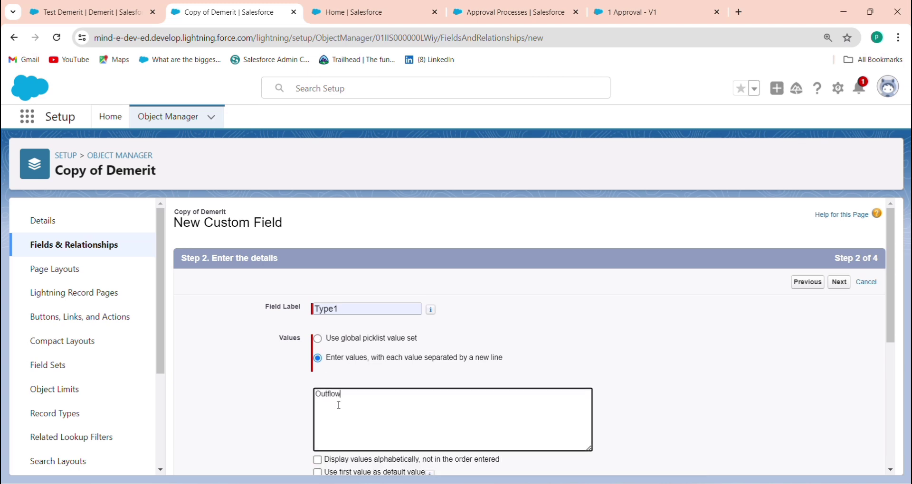
# Save the Type1 field with the default field-level security and page layout, and begin another new field
pyautogui.click(843, 282)
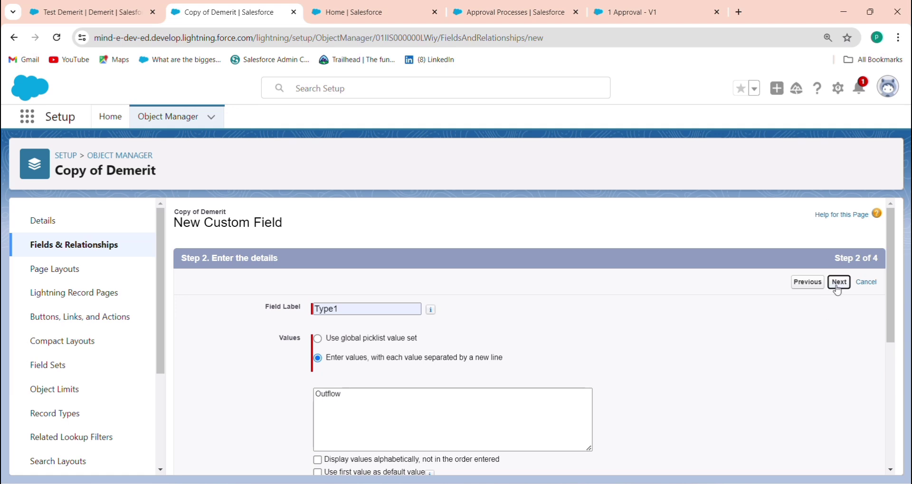
pyautogui.click(837, 287)
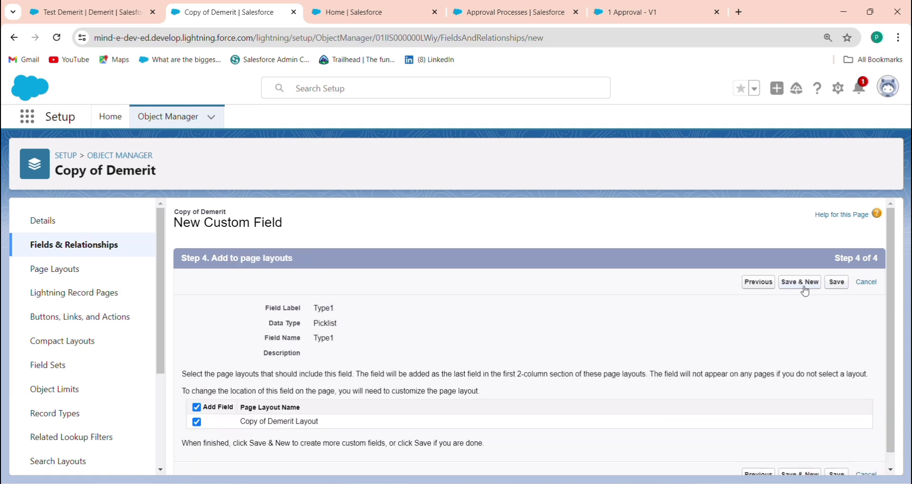
pyautogui.click(803, 285)
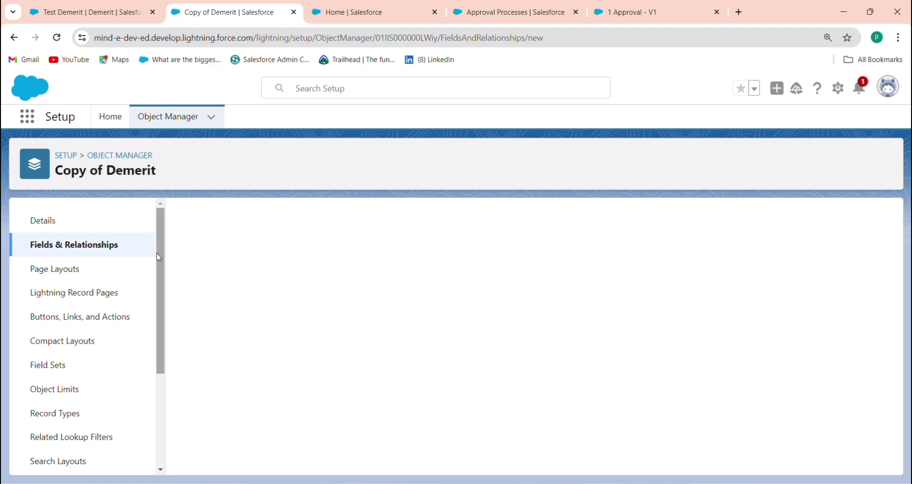
# Choose Picklist as the data type of the second custom field and proceed to its details
pyautogui.click(888, 378)
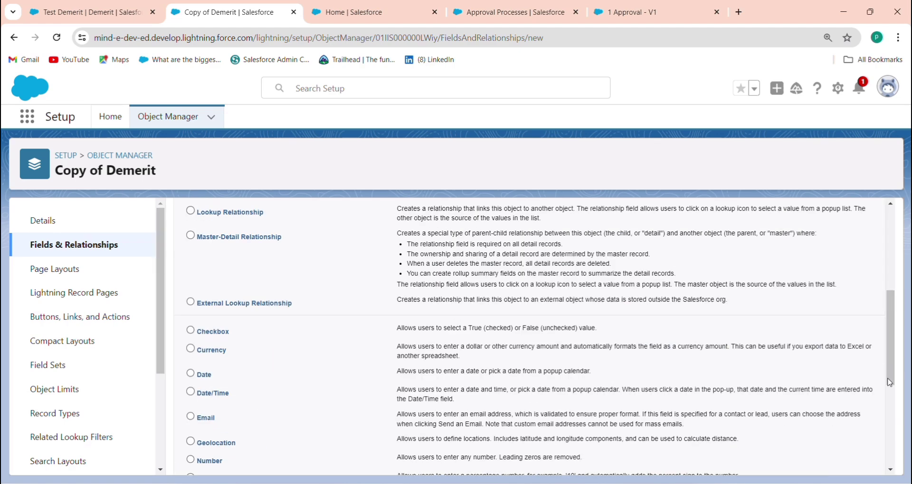
pyautogui.moveTo(888, 378); pyautogui.dragTo(877, 454)
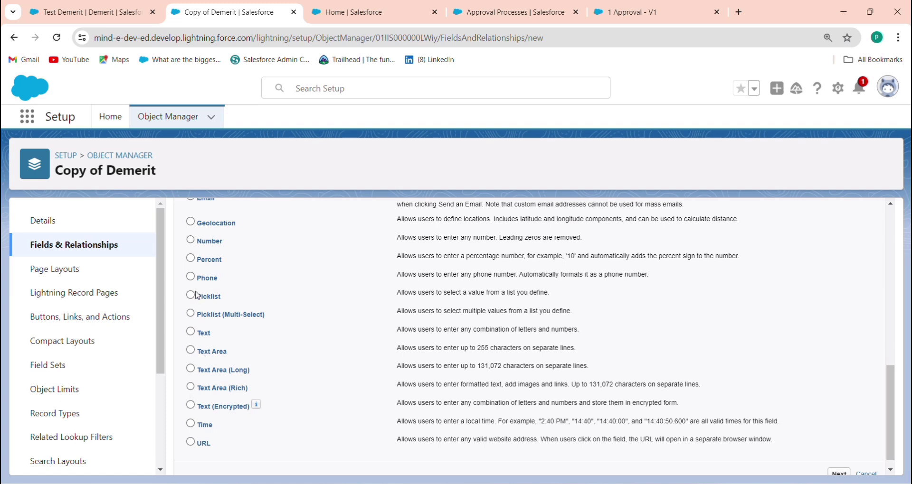
pyautogui.click(839, 473)
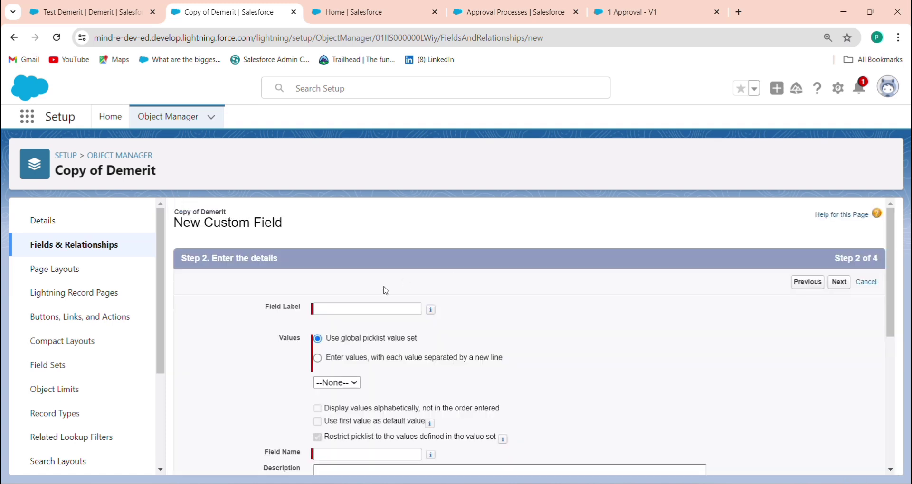
# Label the picklist field Type2 and enter Occurence as its own value instead of using a global value set
pyautogui.click(370, 309)
pyautogui.write('T')
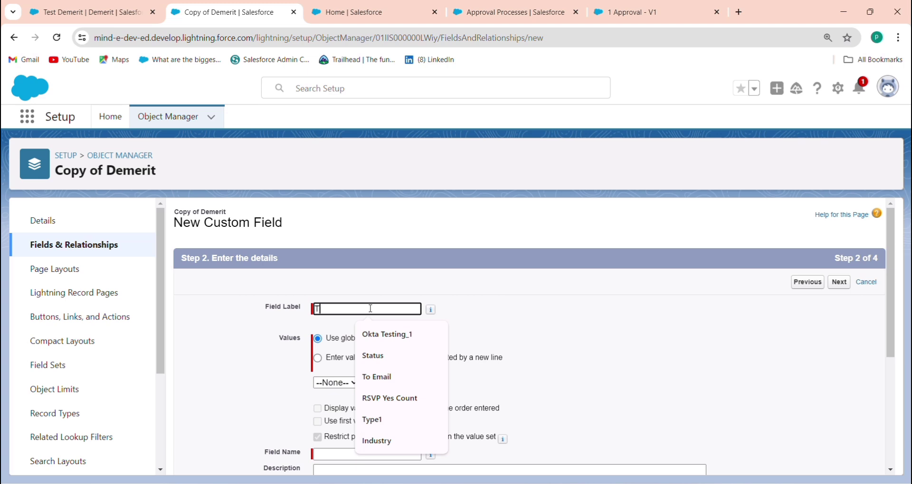
pyautogui.write('ype2')
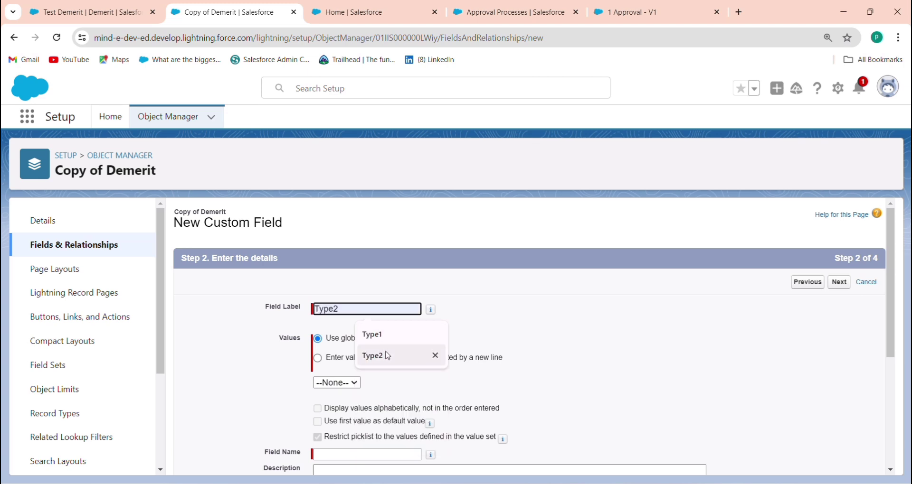
pyautogui.click(388, 356)
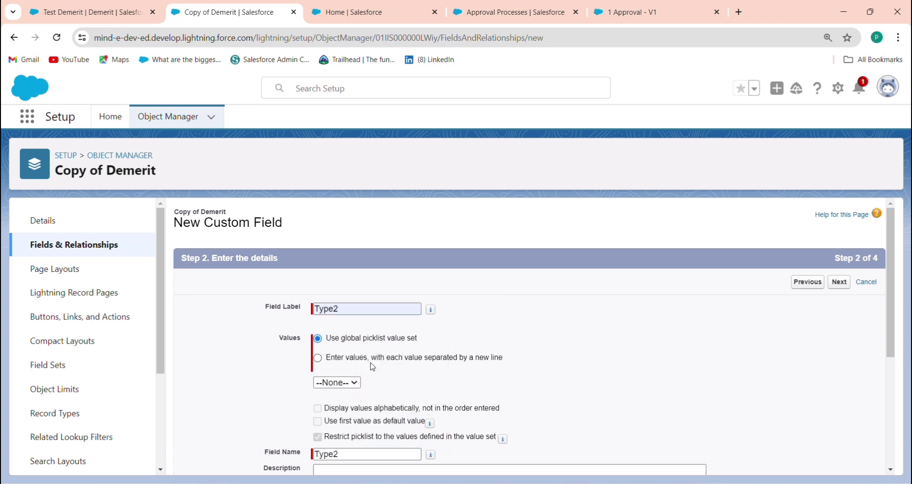
pyautogui.click(318, 361)
pyautogui.click(348, 405)
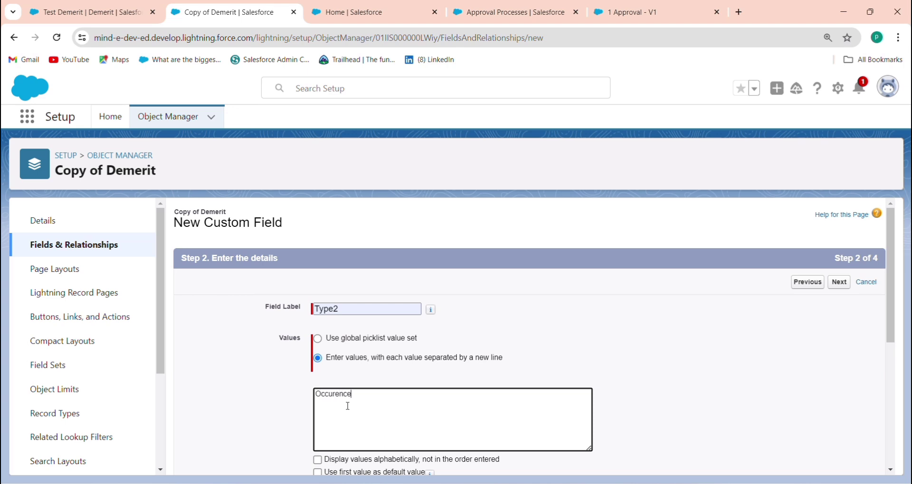
pyautogui.write('Occurence')
# Save the Type2 field with the default field-level security and page layout, and begin another new field
pyautogui.click(841, 284)
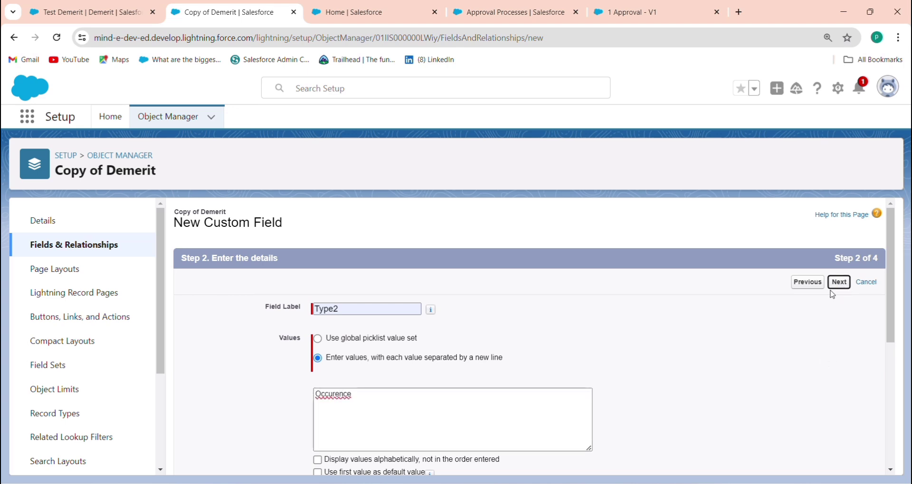
pyautogui.click(839, 283)
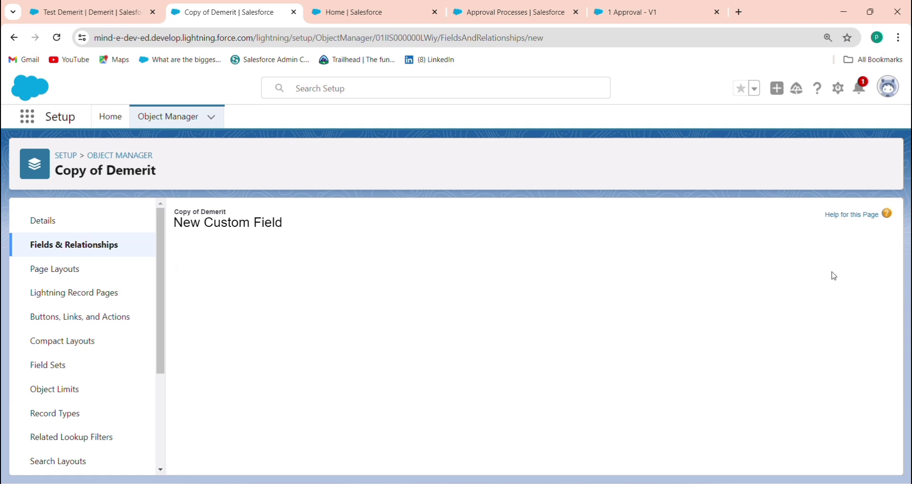
pyautogui.click(840, 282)
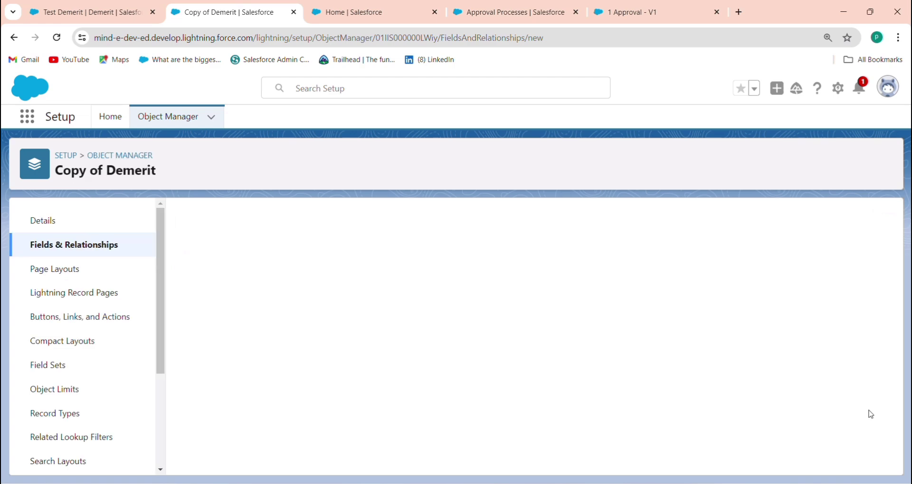
# Choose Picklist as the data type of the third custom field
pyautogui.scroll(-5, 879, 406)
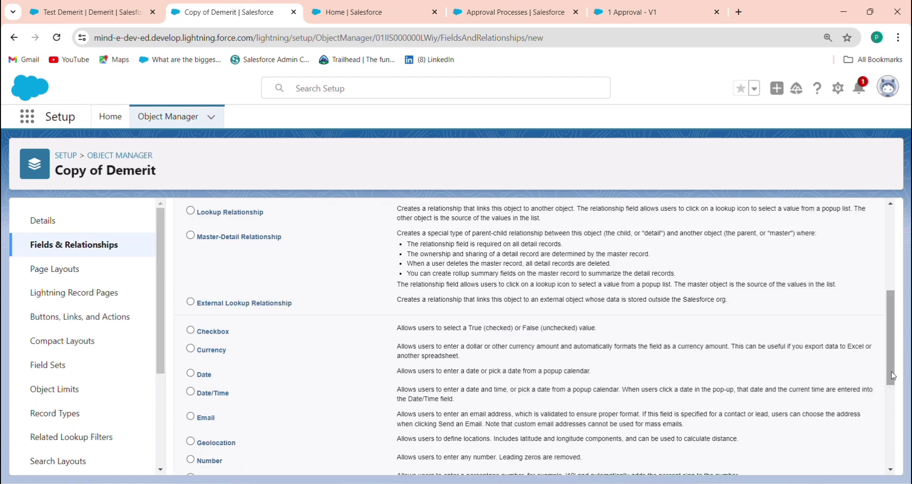
pyautogui.scroll(-5, 902, 369)
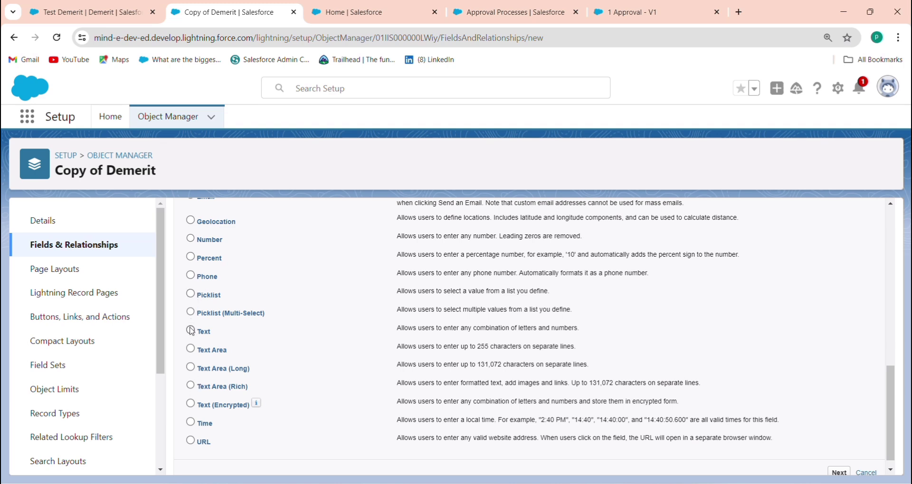
pyautogui.click(191, 296)
# Label the picklist field Status and enter its own values Pending for Approval, Approved, Rejected and Returned on separate lines
pyautogui.click(409, 310)
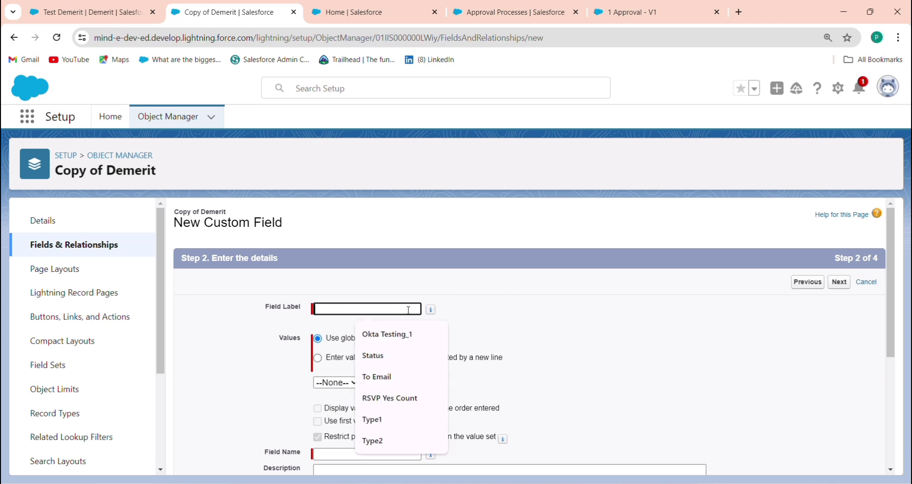
pyautogui.write('Status')
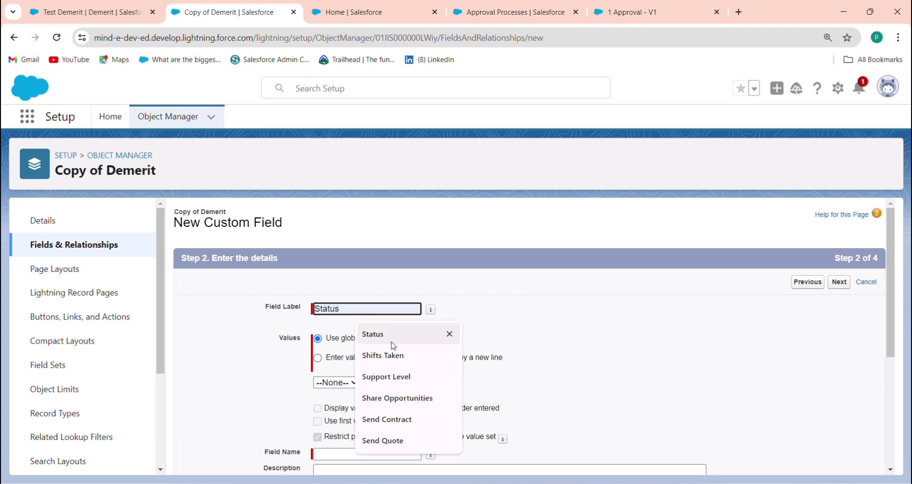
pyautogui.click(393, 336)
pyautogui.click(352, 358)
pyautogui.click(338, 399)
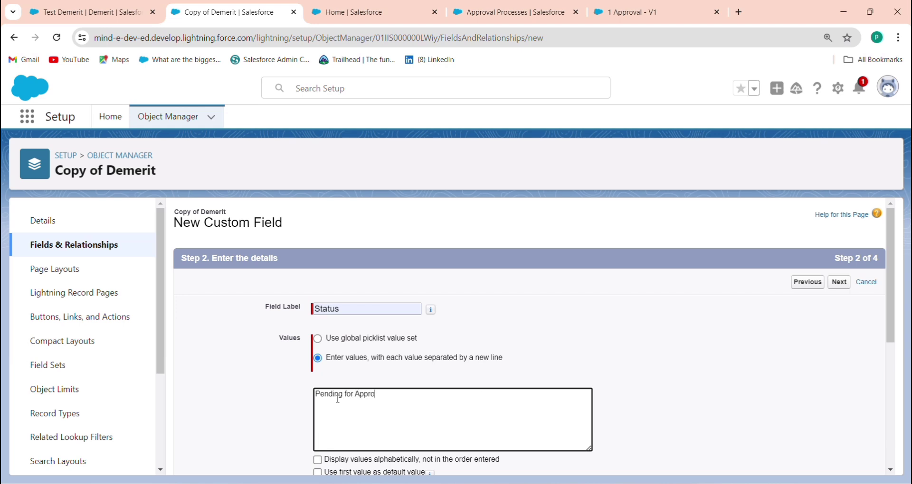
pyautogui.write('Pending for Approval')
pyautogui.press('Tab')
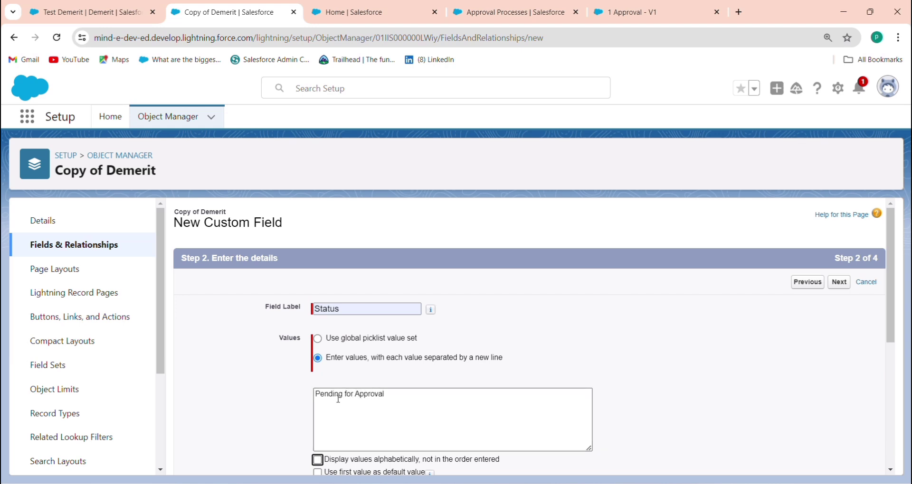
pyautogui.click(391, 395)
pyautogui.write('Appro')
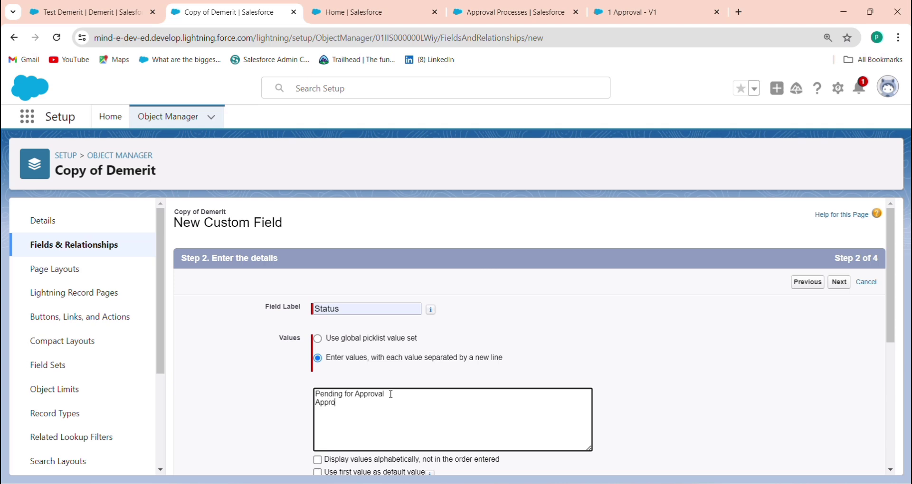
pyautogui.write('ved Rejected')
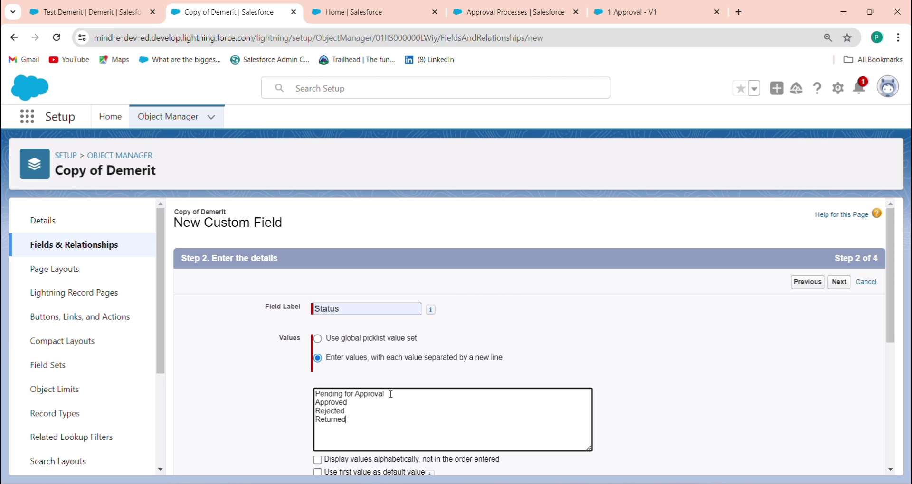
# Save the Status field with the default field-level security and page layout, and return to the object's field list
pyautogui.click(839, 285)
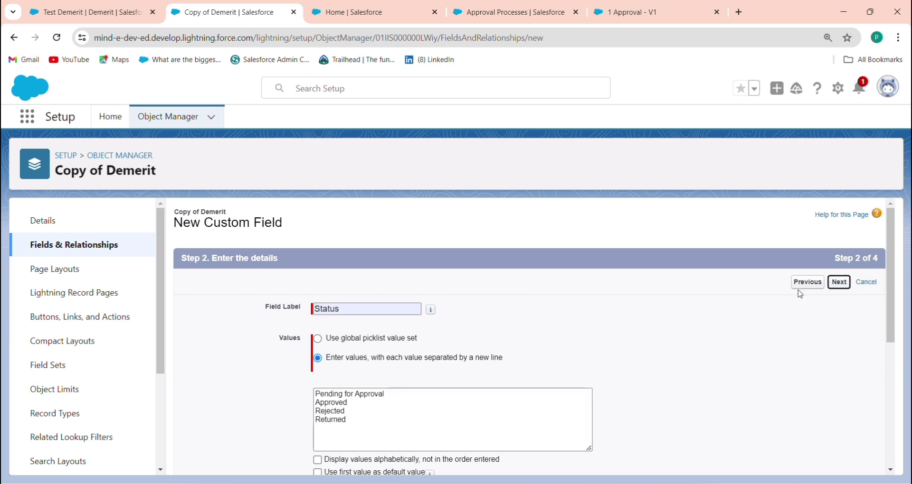
pyautogui.click(839, 284)
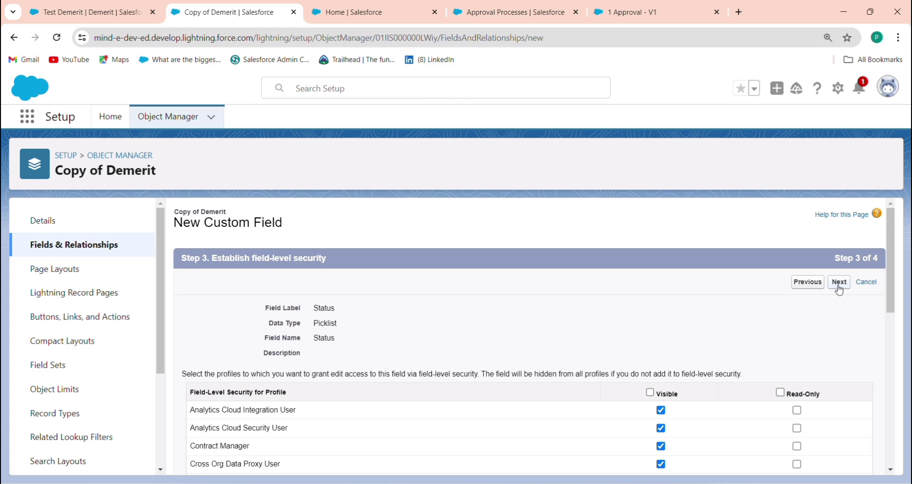
pyautogui.click(838, 284)
pyautogui.click(839, 283)
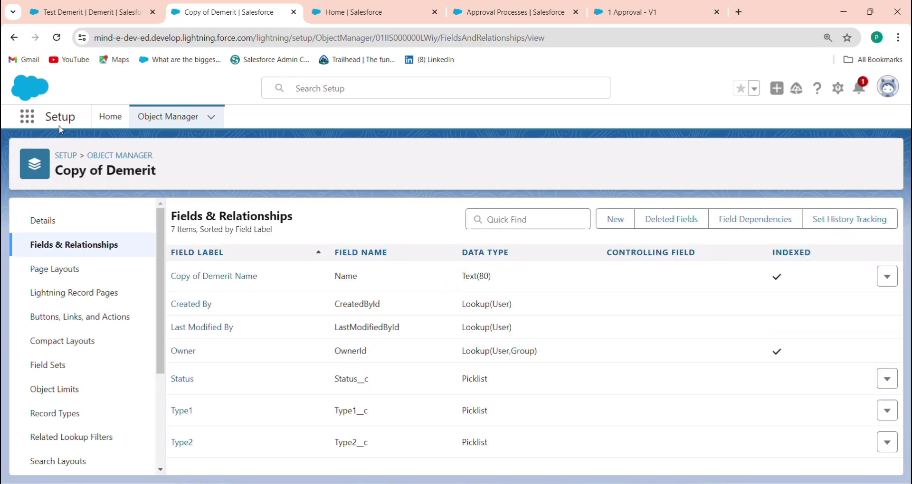
# Find the Approval Processes page in Setup and open it
pyautogui.click(108, 117)
pyautogui.click(73, 161)
pyautogui.write('A')
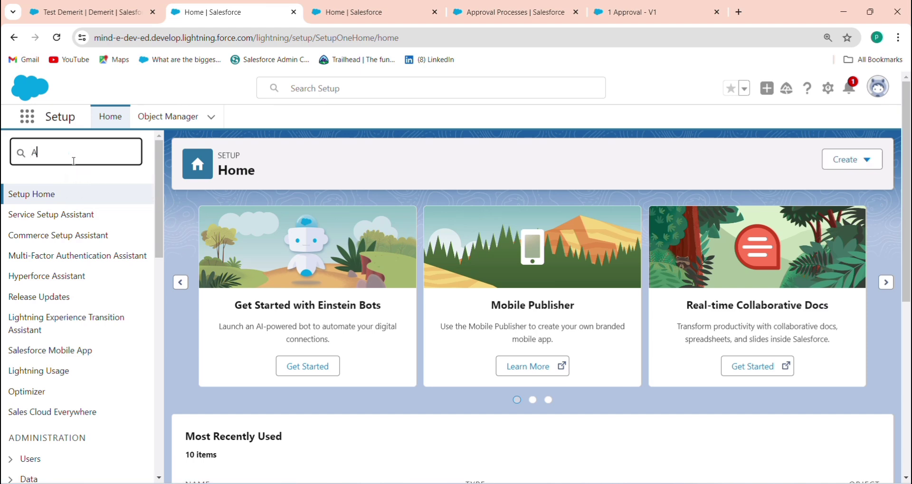
pyautogui.write('pprova')
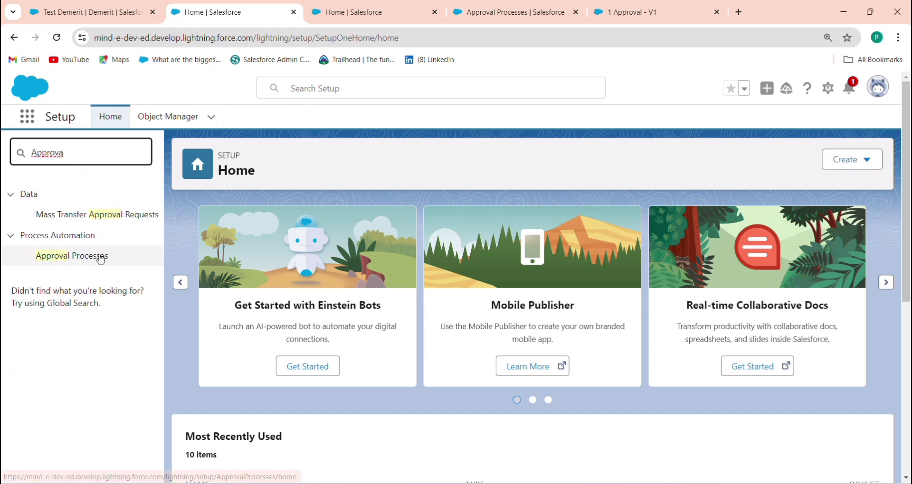
pyautogui.click(100, 260)
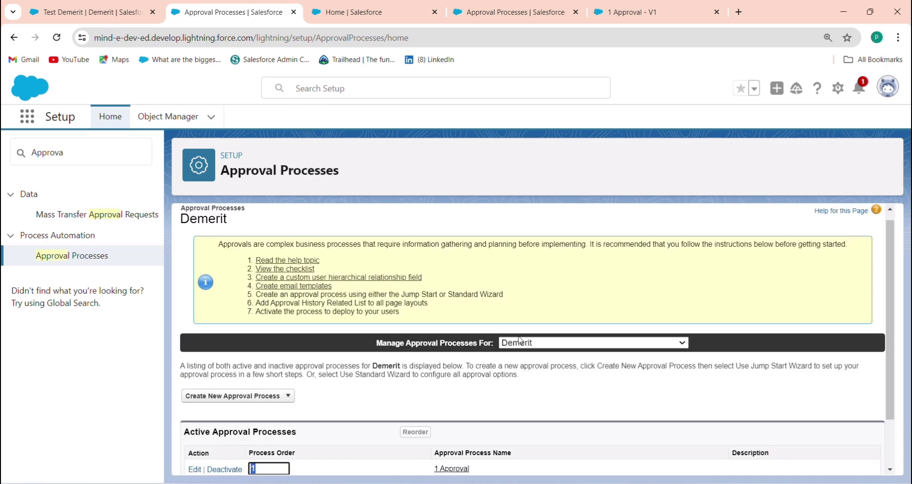
# Choose Copy of Demerit as the object whose approval processes are managed
pyautogui.click(520, 342)
pyautogui.scroll(5, 673, 255)
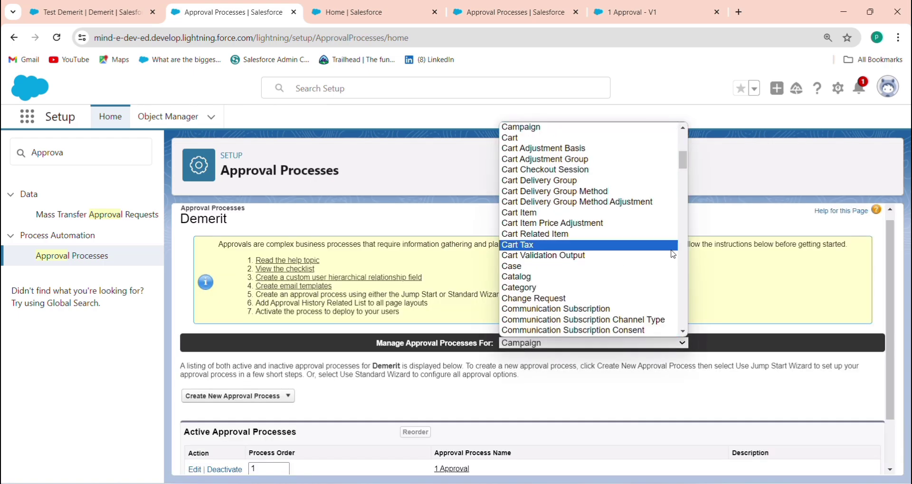
pyautogui.moveTo(684, 161); pyautogui.dragTo(691, 189)
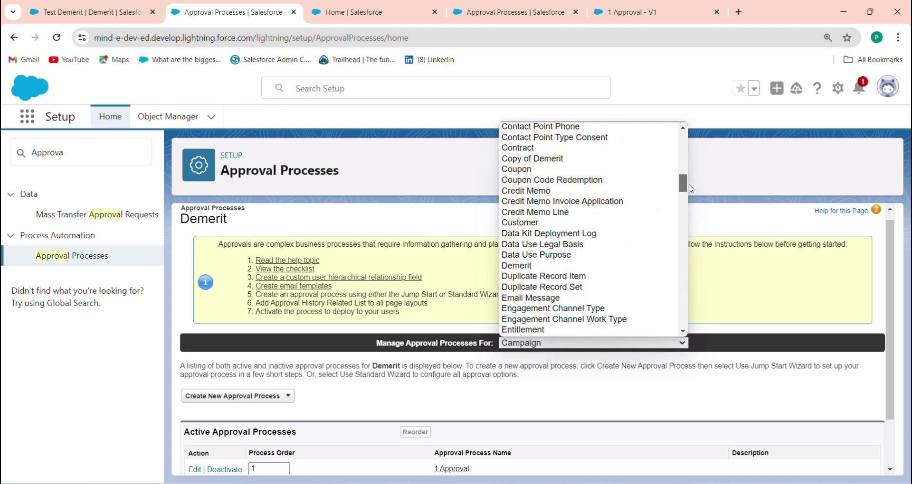
pyautogui.click(555, 161)
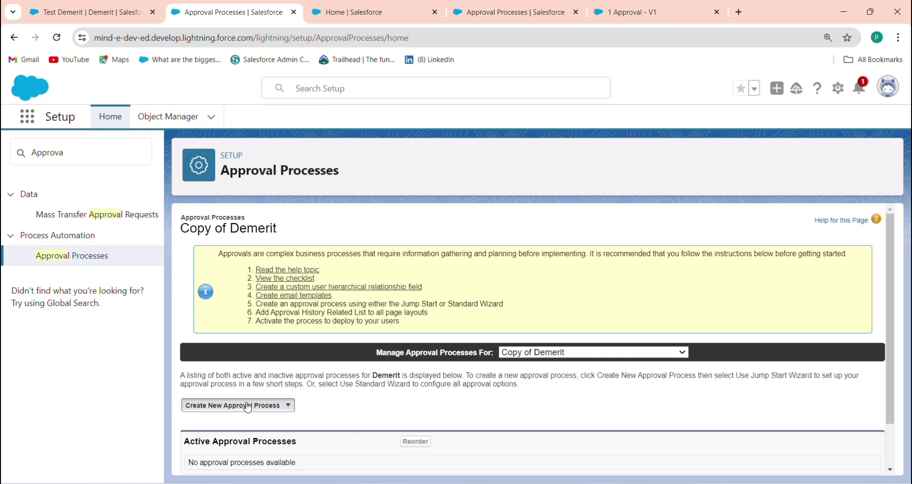
# Create a new approval process with the Standard Setup Wizard, name it 2 Approval and continue to the entry criteria
pyautogui.click(247, 407)
pyautogui.click(222, 433)
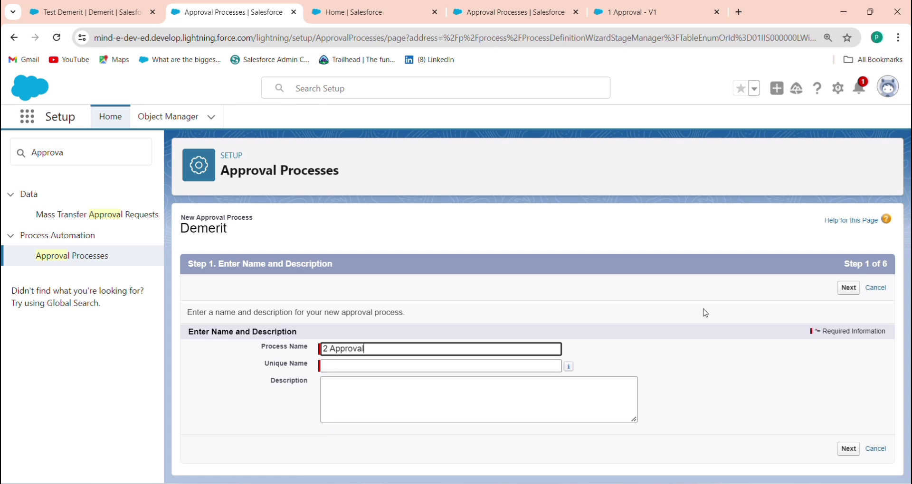
pyautogui.click(534, 366)
pyautogui.click(848, 289)
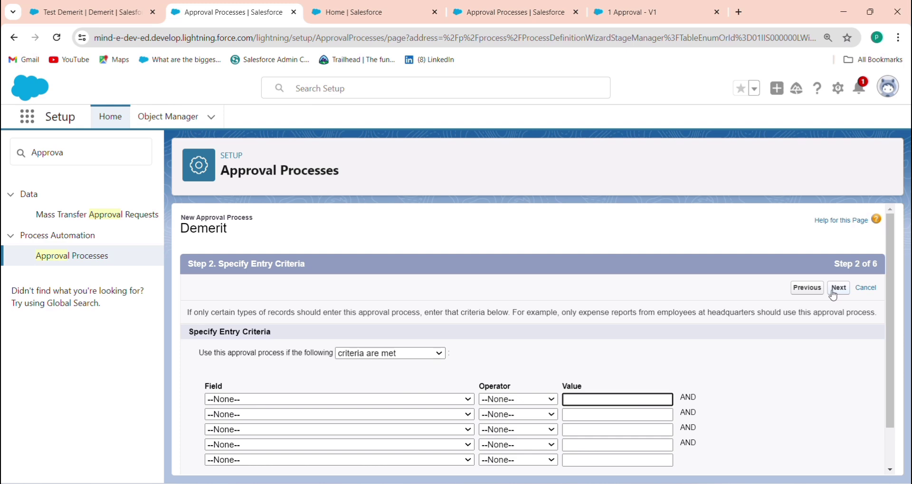
# Set the entry criteria to Copy of Demerit: Type2 equals Occurence and continue to the approver settings
pyautogui.click(410, 405)
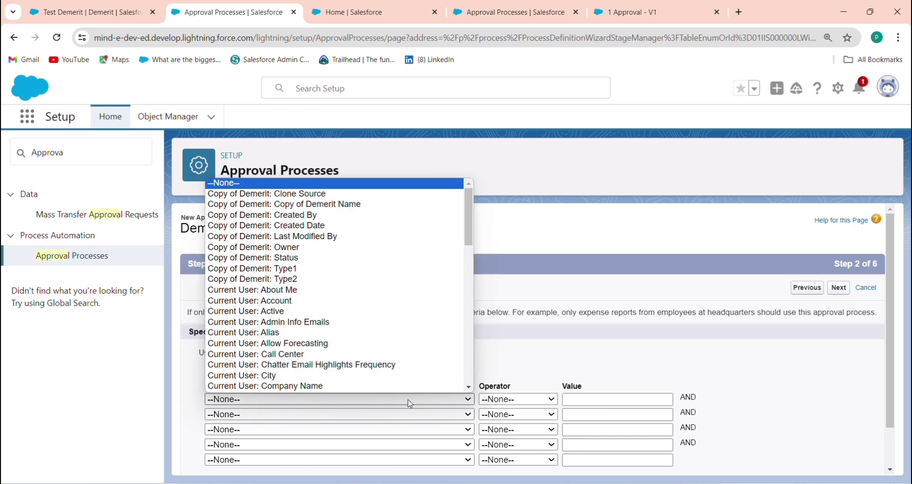
pyautogui.click(264, 283)
pyautogui.click(518, 400)
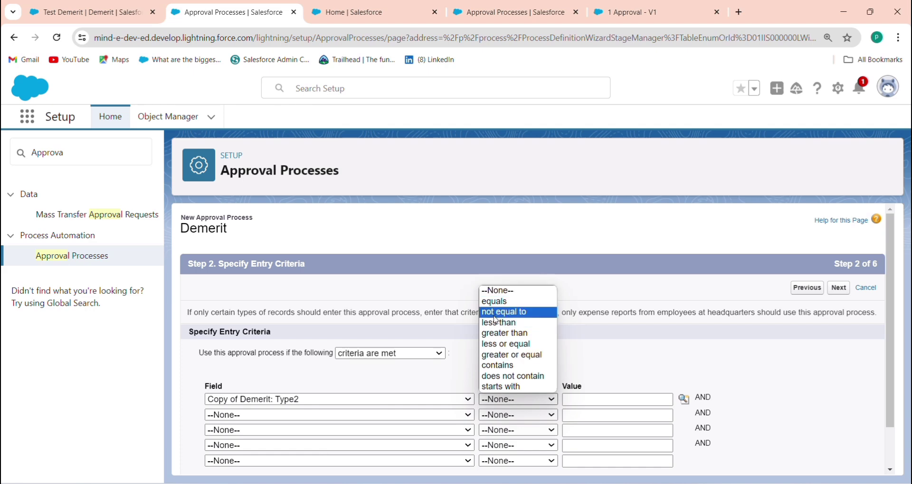
pyautogui.click(499, 302)
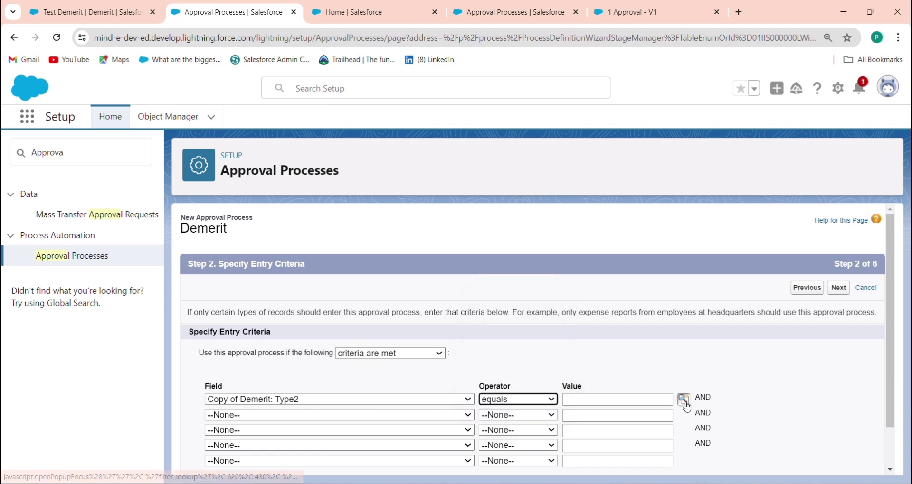
pyautogui.click(667, 401)
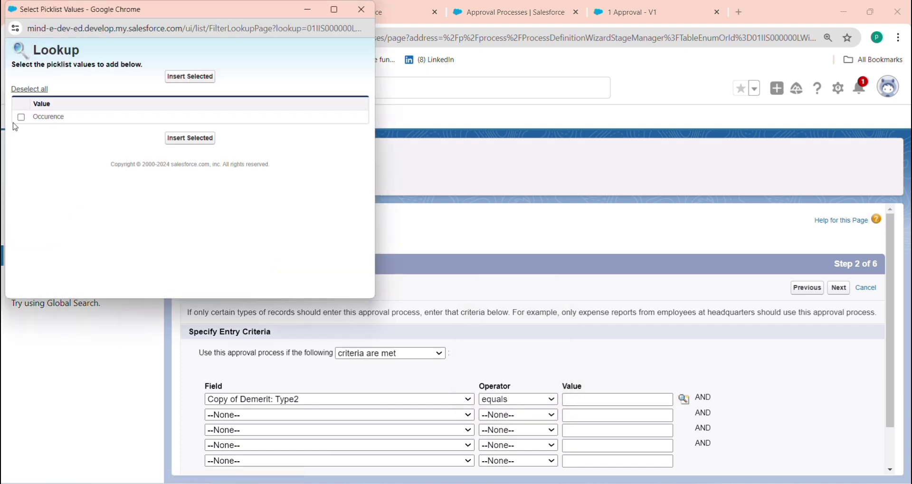
pyautogui.click(21, 117)
pyautogui.click(190, 138)
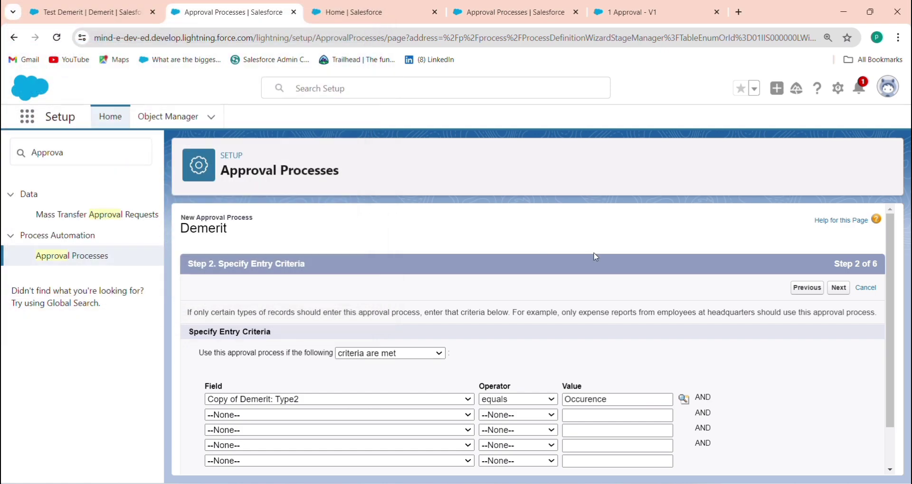
pyautogui.click(838, 289)
# Have the next automated approver determined by Manager, and skip the email template to reach the approval page fields
pyautogui.click(392, 369)
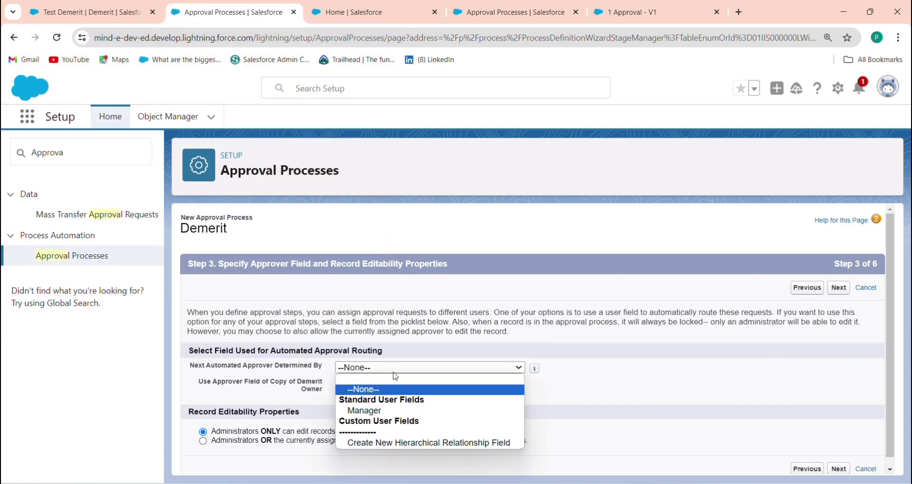
pyautogui.click(434, 411)
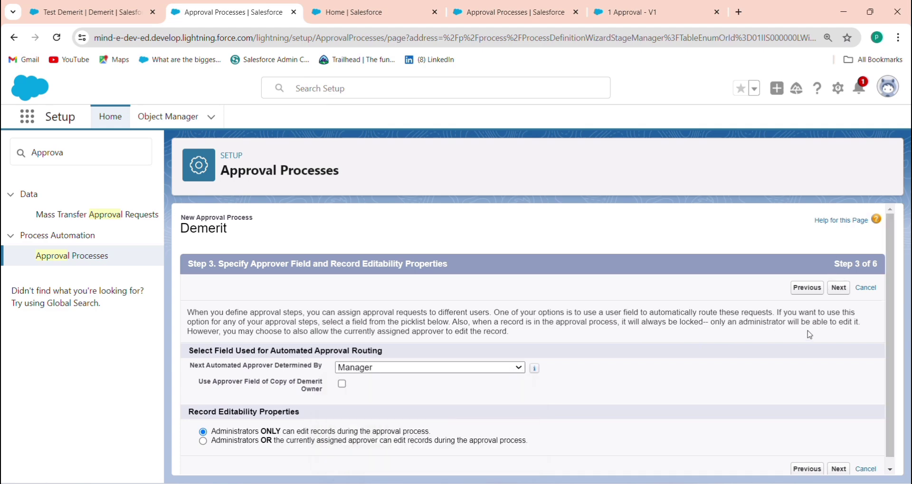
pyautogui.click(838, 289)
pyautogui.click(849, 291)
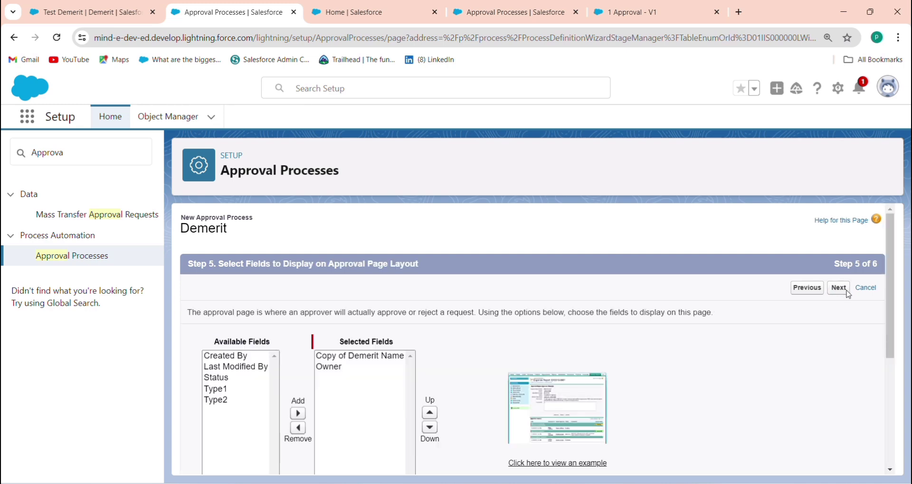
# Add the Type1, Type2 and Status fields to the approval page layout and continue to the initial submitters
pyautogui.click(227, 390)
pyautogui.scroll(-1, 227, 390)
pyautogui.click(298, 383)
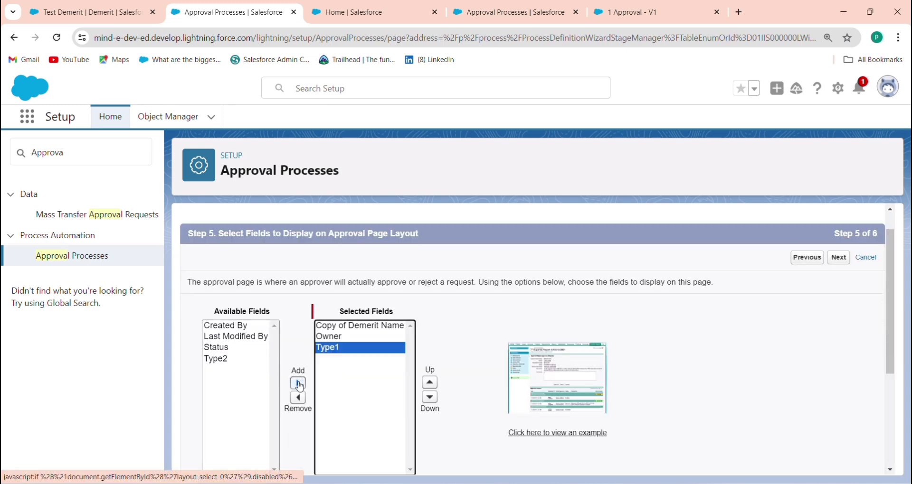
pyautogui.click(227, 360)
pyautogui.click(298, 383)
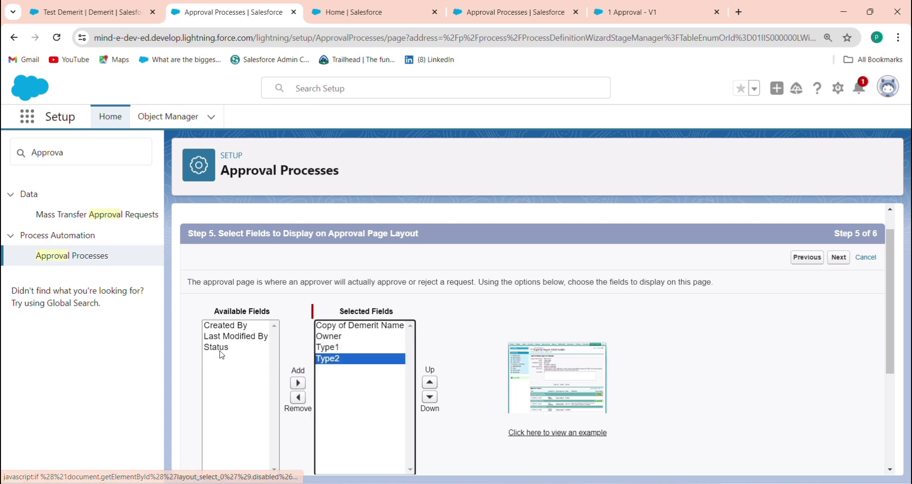
pyautogui.click(223, 347)
pyautogui.click(298, 383)
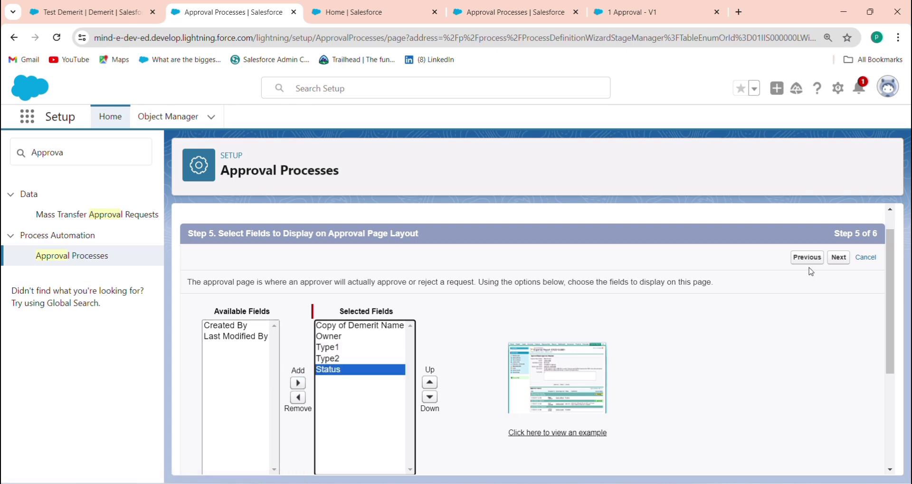
pyautogui.click(840, 259)
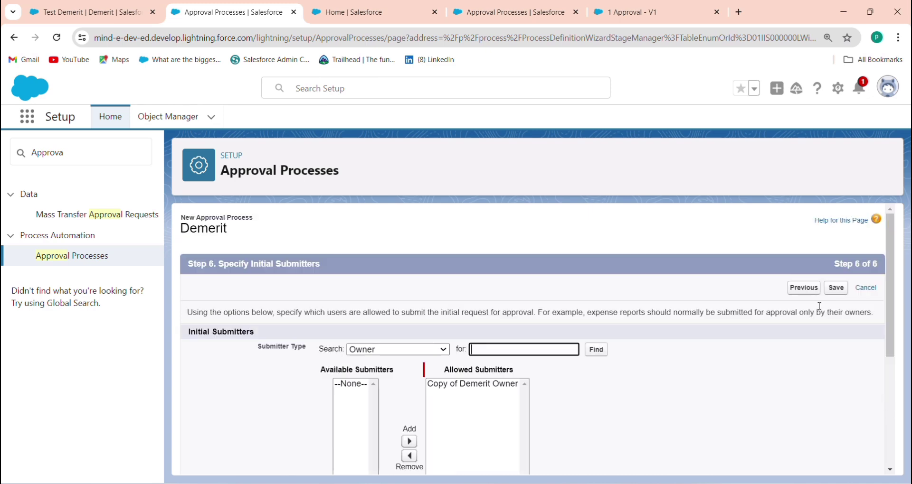
# Save the approval process with the record owner as allowed submitter and return to the object's approval process listing
pyautogui.click(849, 291)
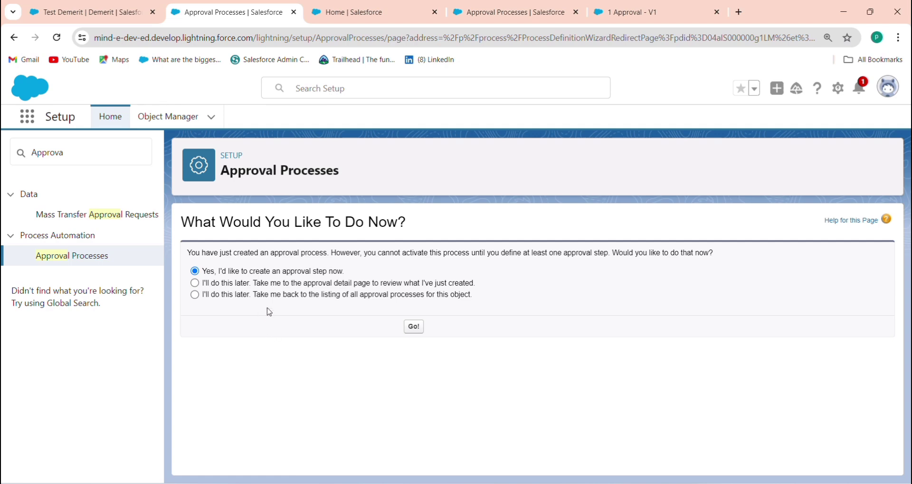
pyautogui.click(307, 295)
pyautogui.press('Return')
pyautogui.scroll(-2, 888, 447)
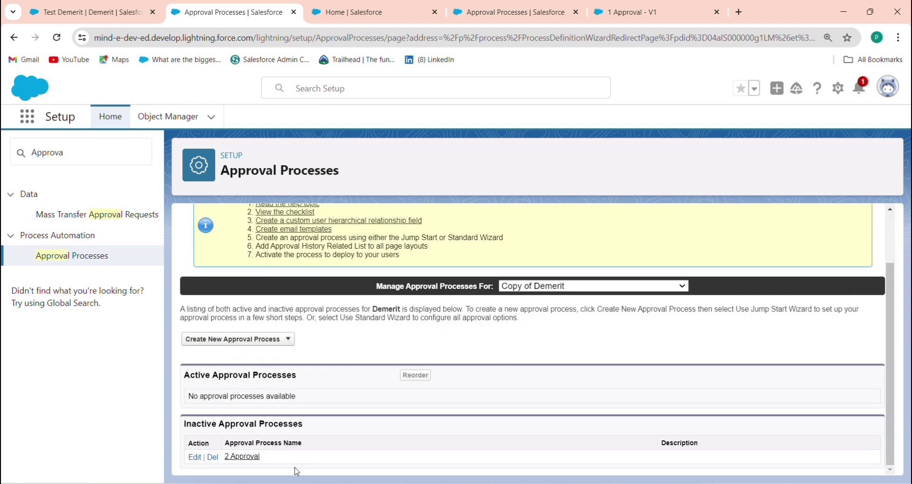
# Open the 2 Approval process and add an initial submission field update named 1 Approval that updates the Status field
pyautogui.click(243, 457)
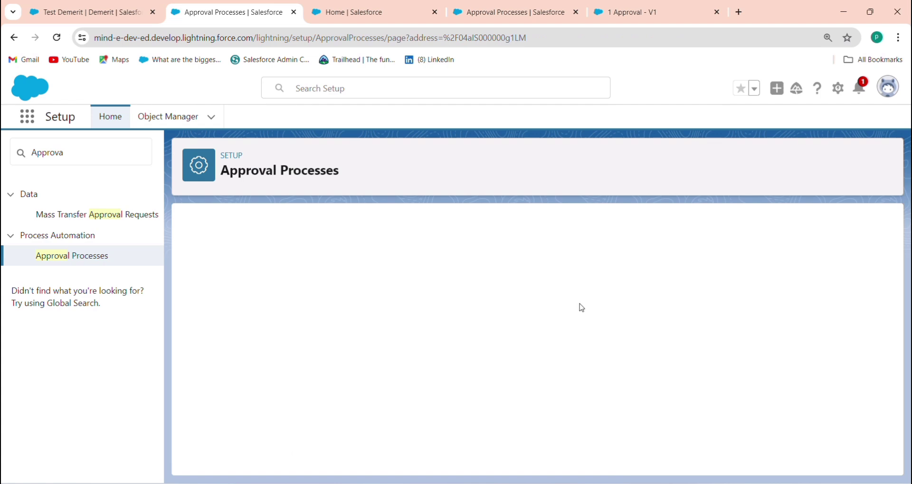
pyautogui.scroll(-3, 891, 394)
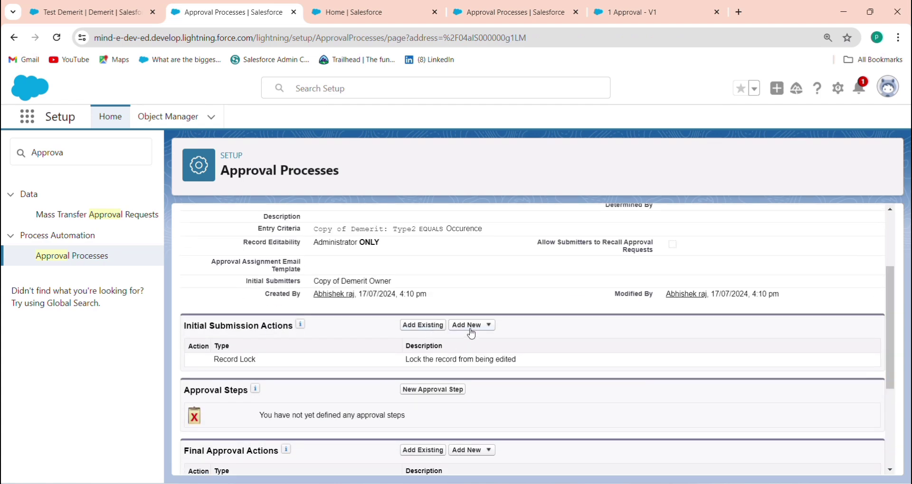
pyautogui.click(413, 374)
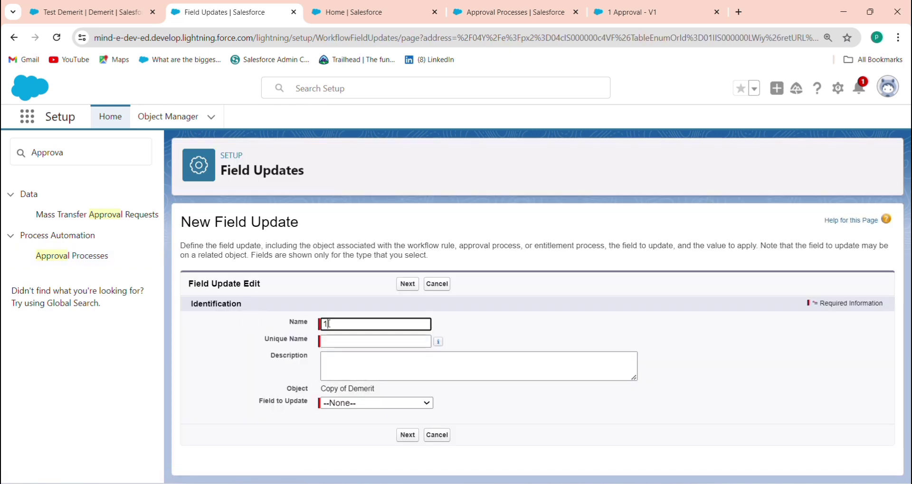
pyautogui.click(418, 351)
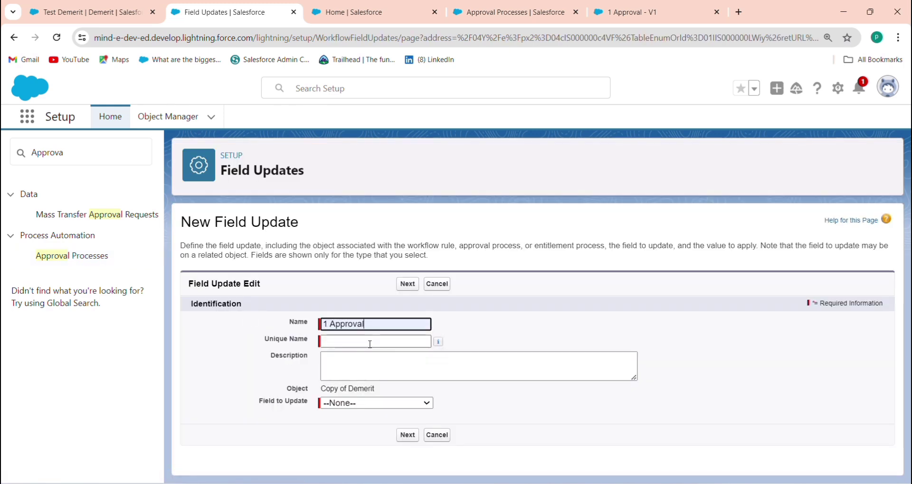
pyautogui.click(369, 342)
pyautogui.click(378, 404)
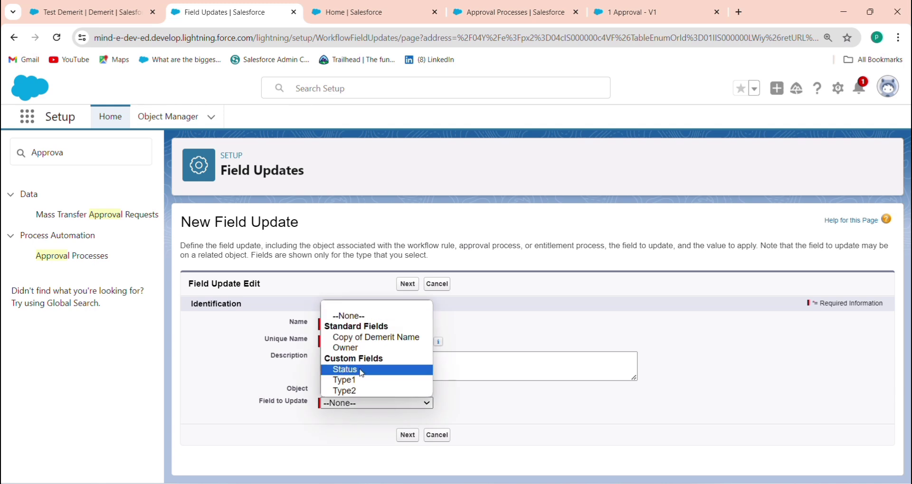
pyautogui.click(365, 370)
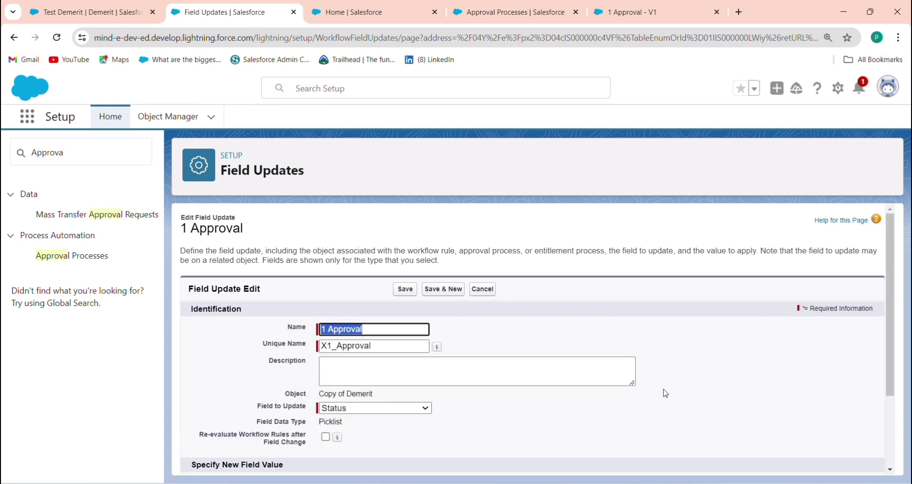
# Set the field update's specific value to Pending for Approval and save it
pyautogui.scroll(-3, 892, 434)
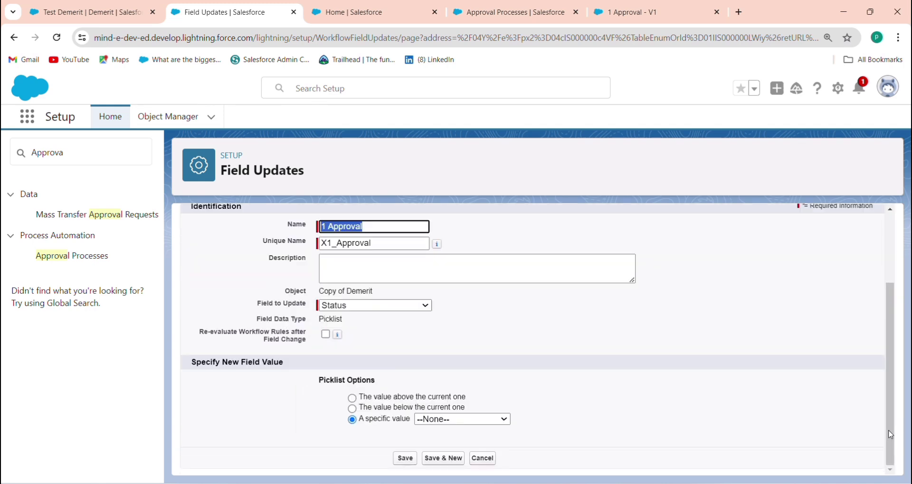
pyautogui.click(433, 420)
pyautogui.click(447, 443)
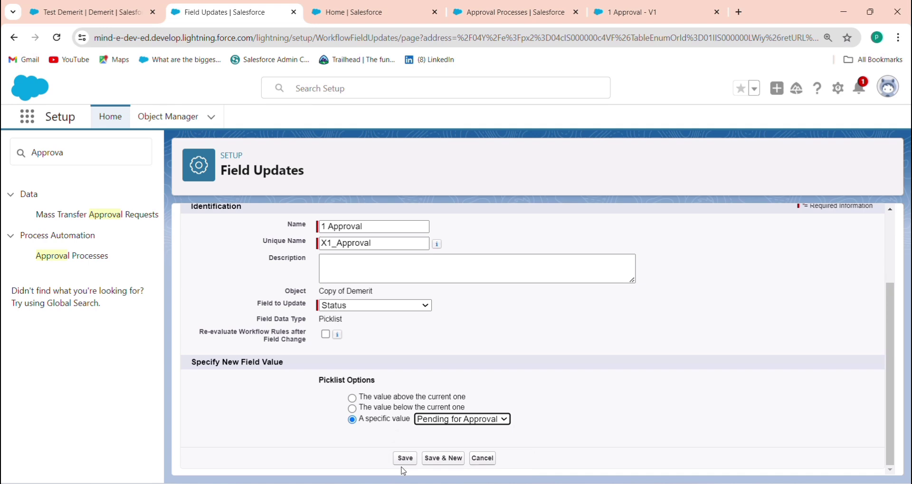
pyautogui.click(401, 467)
pyautogui.click(409, 460)
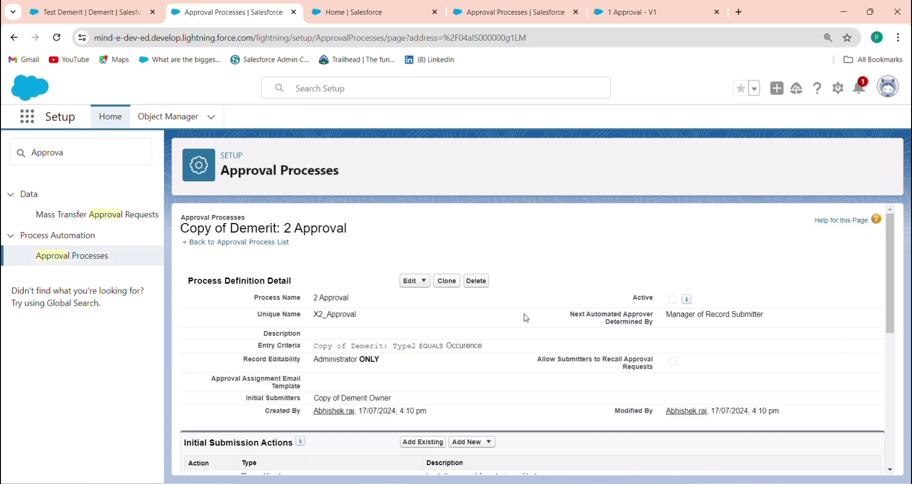
# Create a new approval step named Submitter as step 1 and continue to the assigned approver selection
pyautogui.moveTo(887, 316); pyautogui.dragTo(887, 402)
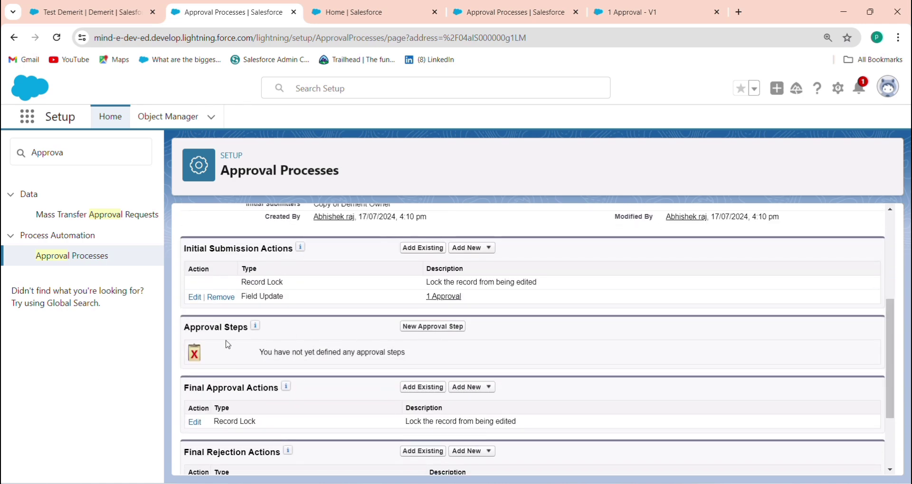
pyautogui.click(406, 327)
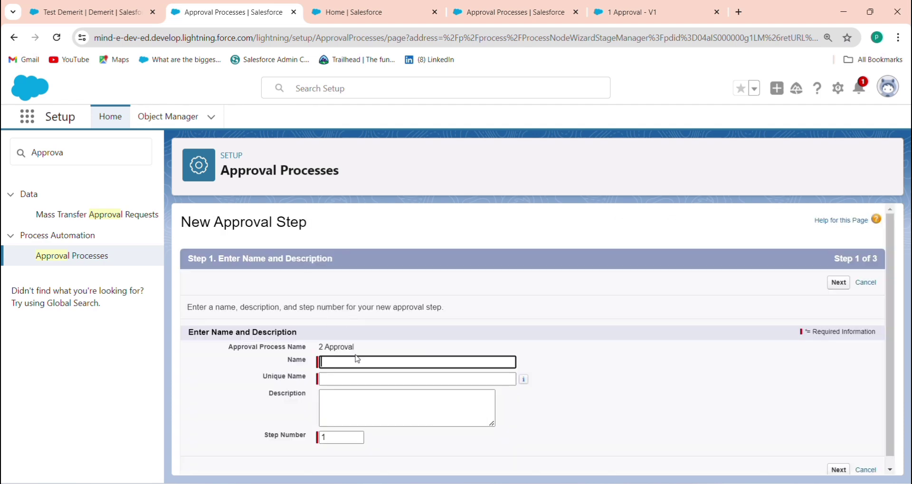
pyautogui.write('A')
pyautogui.press('BackSpace')
pyautogui.write('Sub')
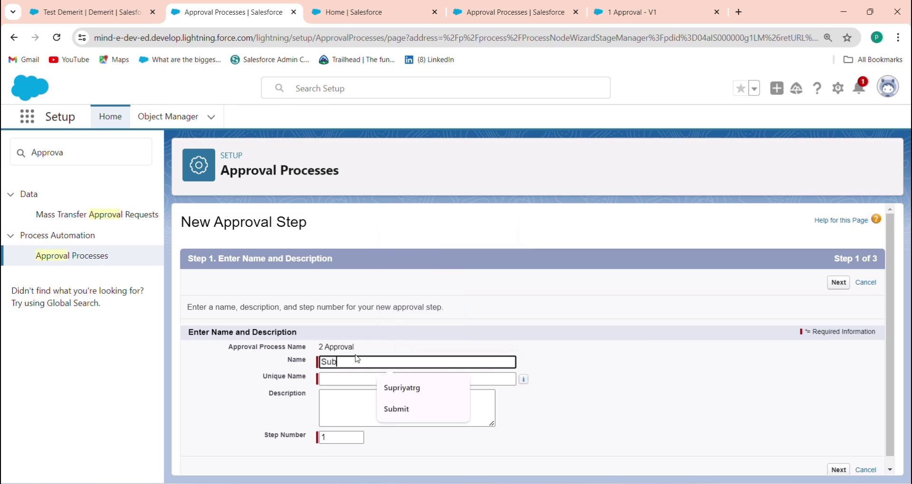
pyautogui.write('mitted')
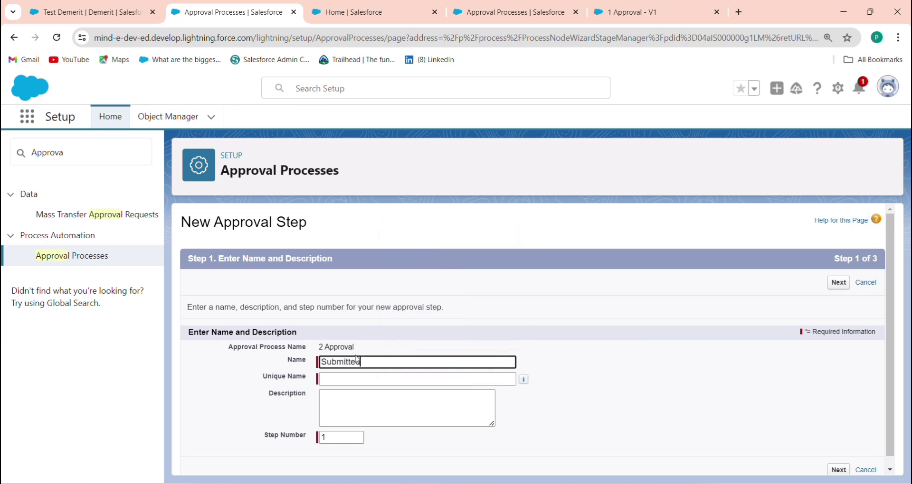
pyautogui.press('BackSpace')
pyautogui.write('r')
pyautogui.click(422, 379)
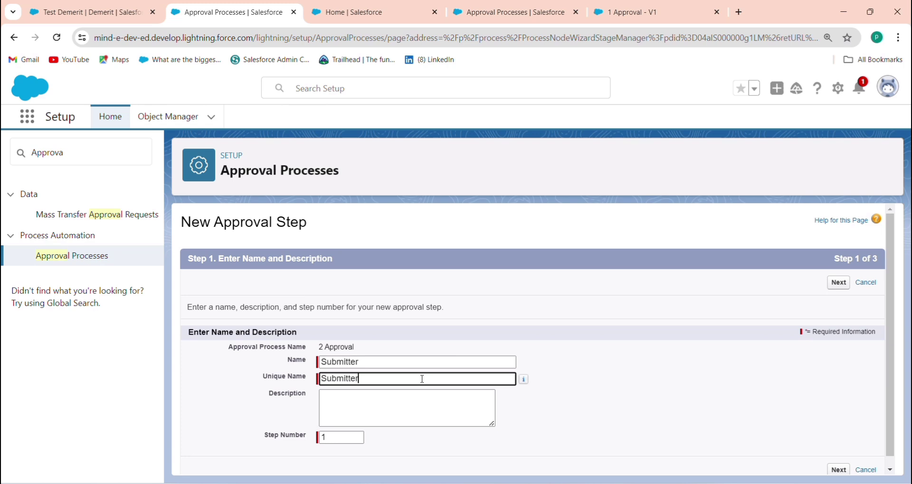
pyautogui.click(838, 282)
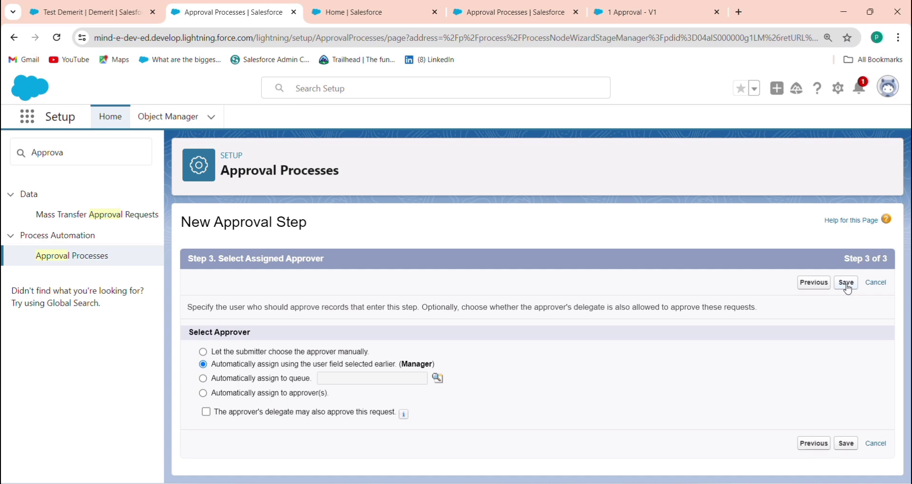
# Assign the approval step automatically to the user shown as Approver 2, checking the choice against the draw.io approval flow diagram
pyautogui.click(227, 380)
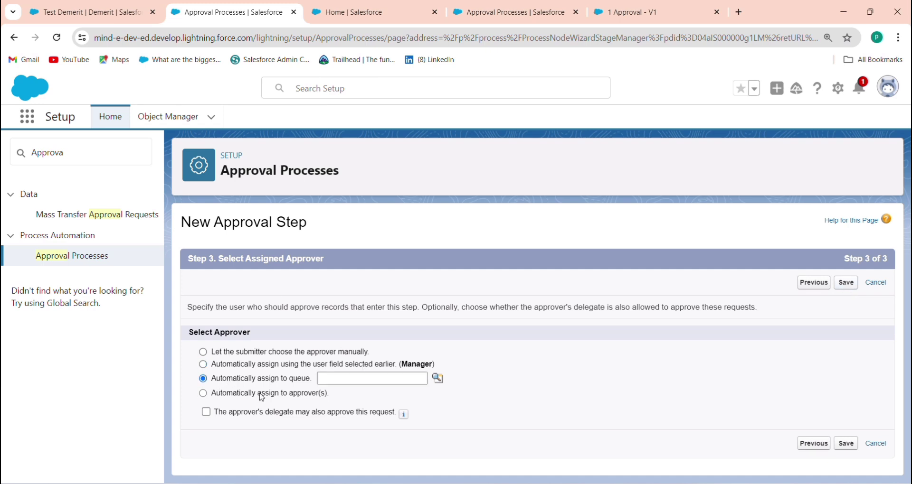
pyautogui.click(262, 395)
pyautogui.click(371, 412)
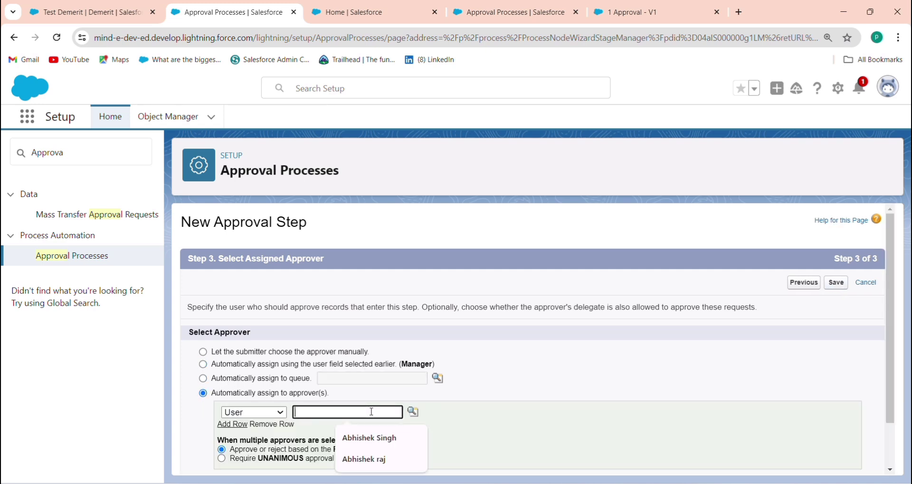
pyautogui.click(419, 417)
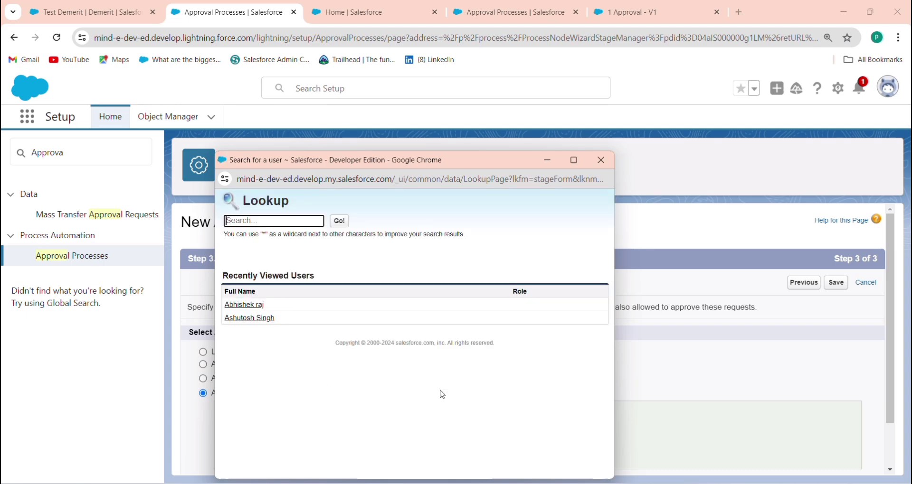
pyautogui.click(233, 320)
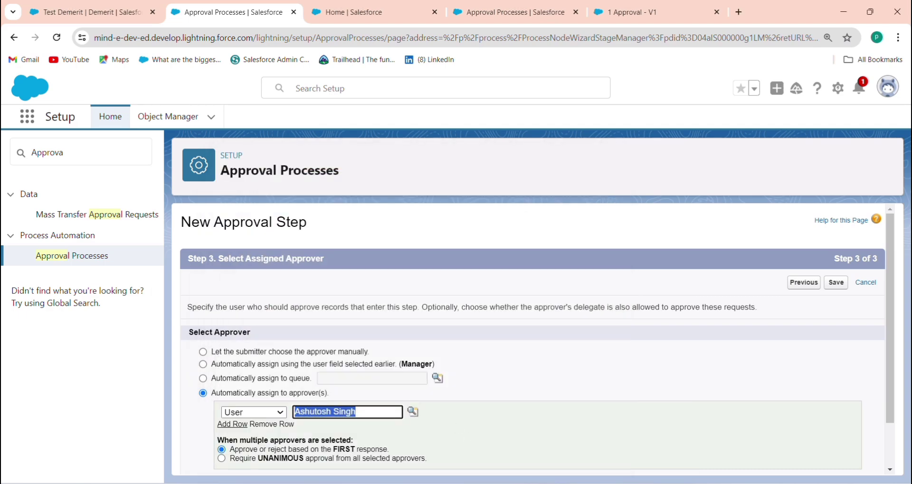
pyautogui.hotkey('alt', 'Tab')
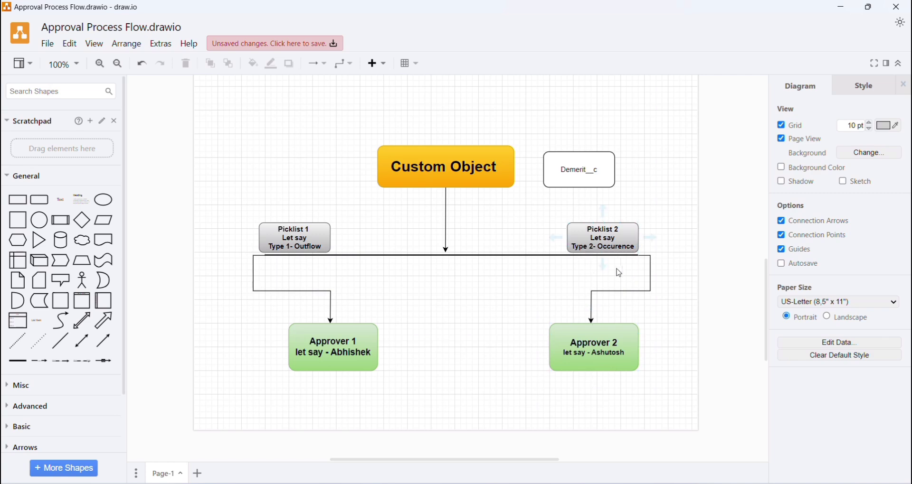
pyautogui.click(854, 8)
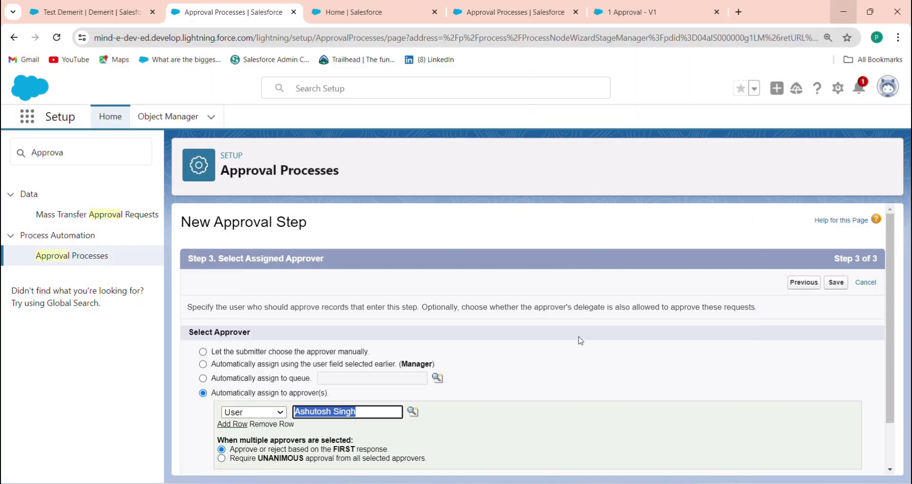
# Save the approval step and go to the process detail page without creating approval or rejection actions
pyautogui.click(835, 288)
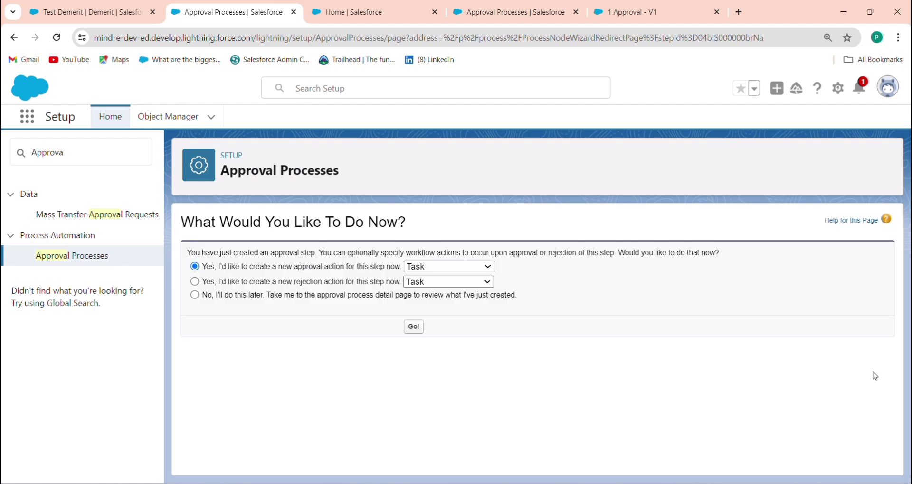
pyautogui.click(438, 299)
pyautogui.click(409, 328)
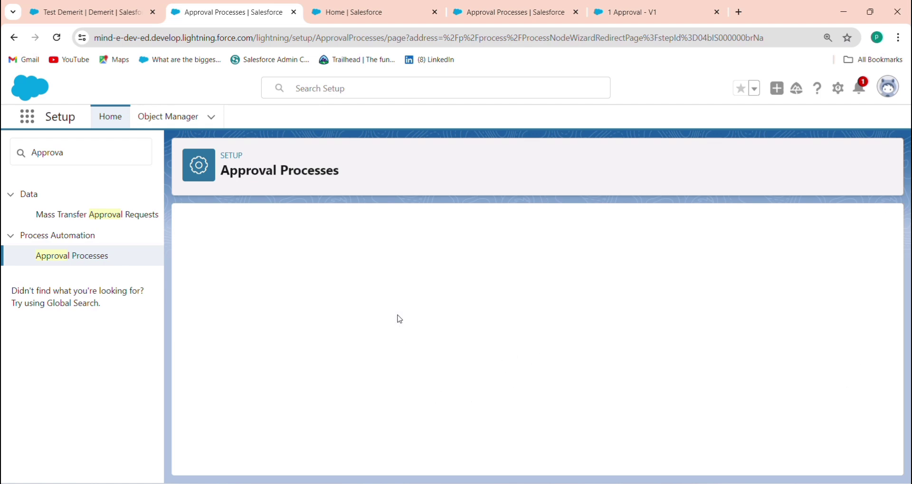
# Add a final approval field update named Approved that updates the Status field
pyautogui.scroll(-5, 889, 361)
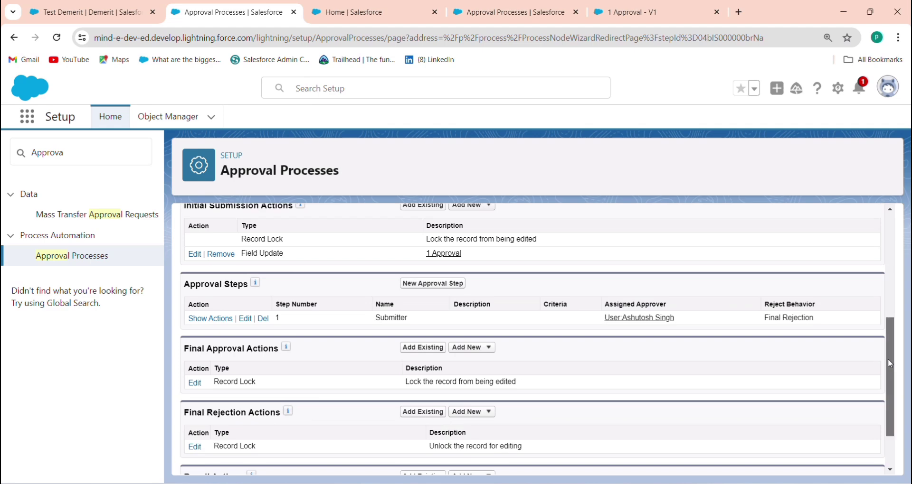
pyautogui.scroll(-3, 890, 361)
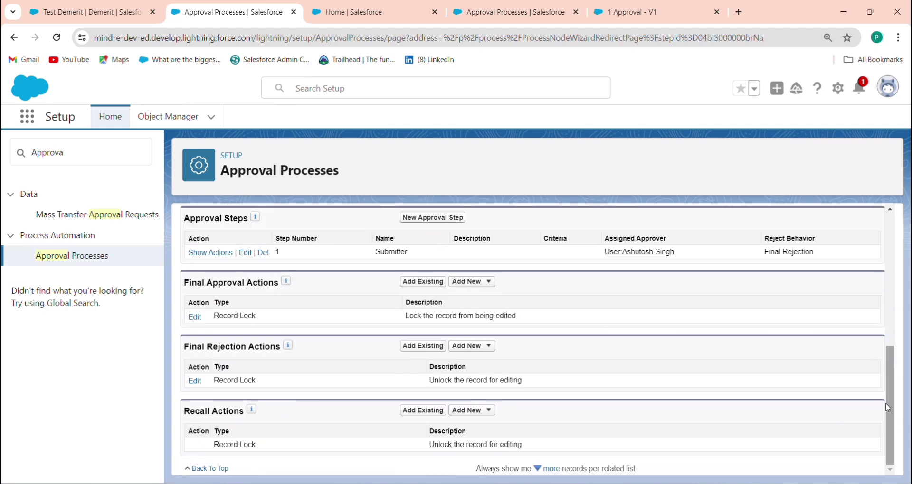
pyautogui.click(473, 281)
pyautogui.click(475, 320)
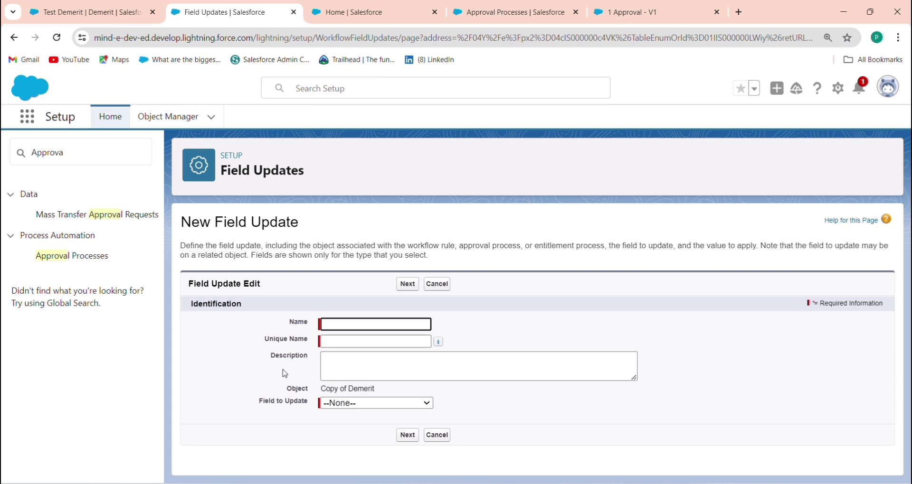
pyautogui.write('A')
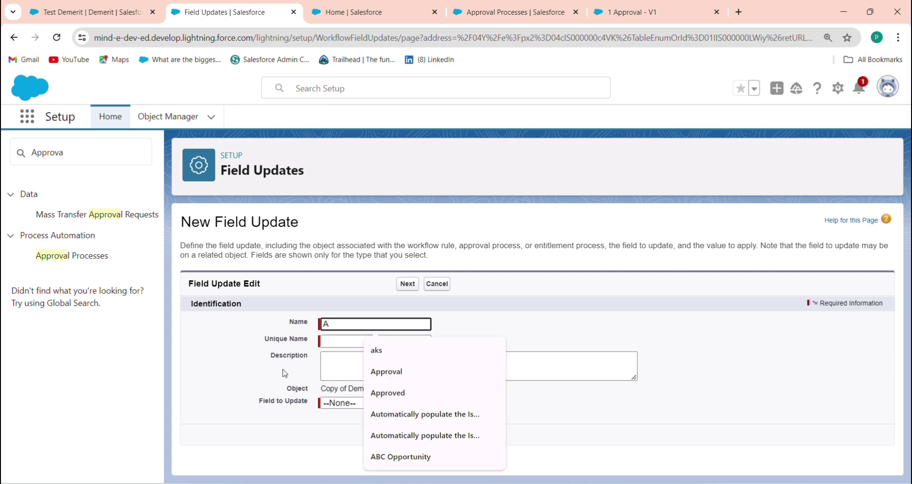
pyautogui.write('pproved')
pyautogui.click(418, 372)
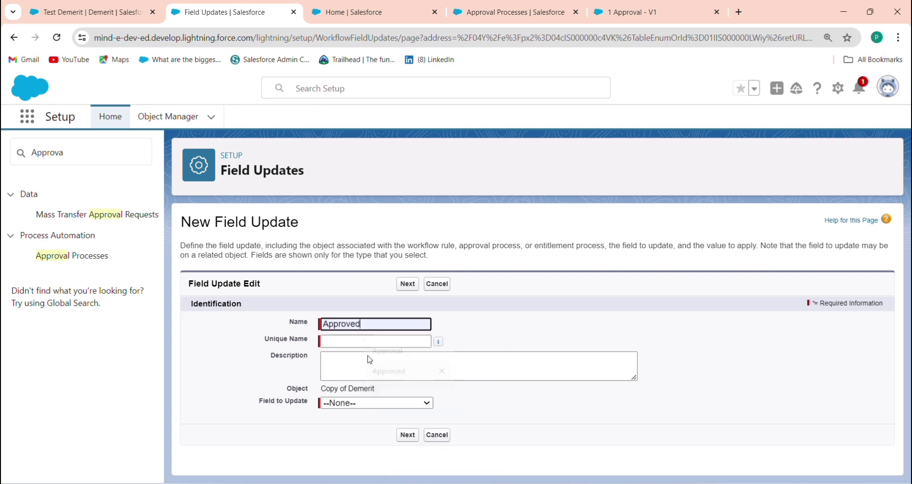
pyautogui.click(340, 342)
pyautogui.click(346, 415)
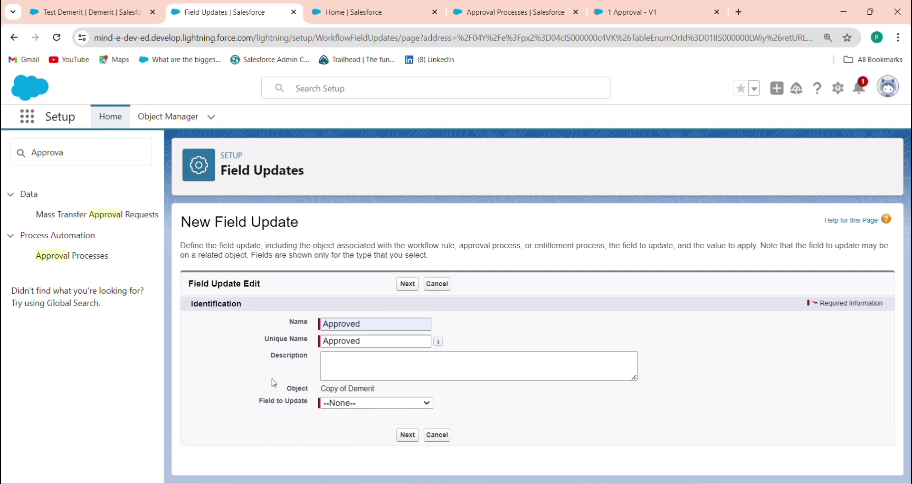
pyautogui.click(345, 404)
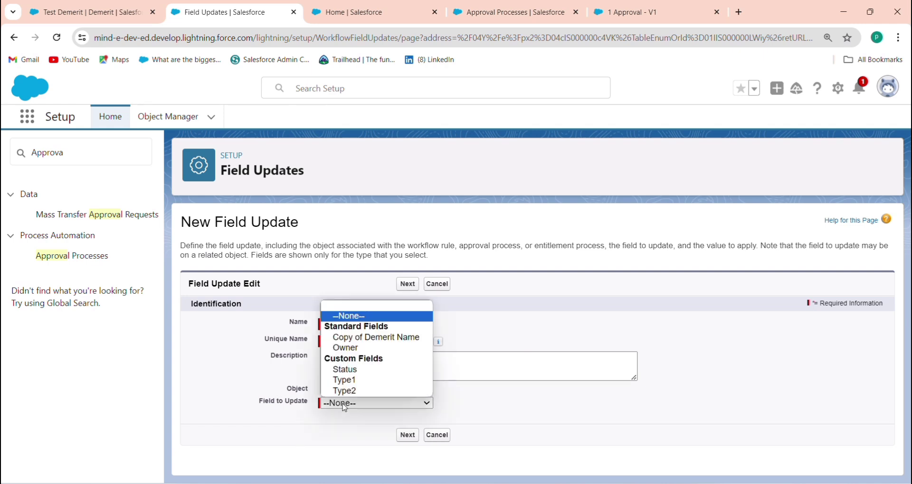
pyautogui.click(349, 371)
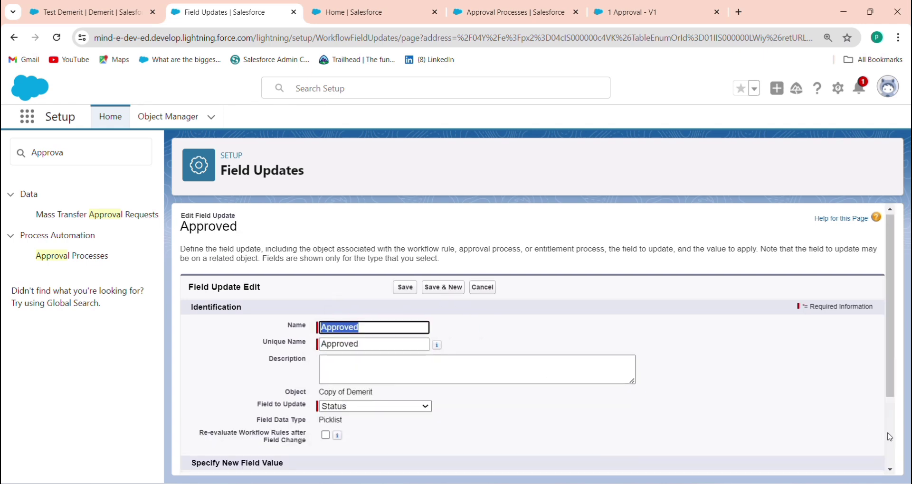
# Set the field update's specific value to Approved and save it
pyautogui.scroll(-3, 329, 356)
pyautogui.click(455, 420)
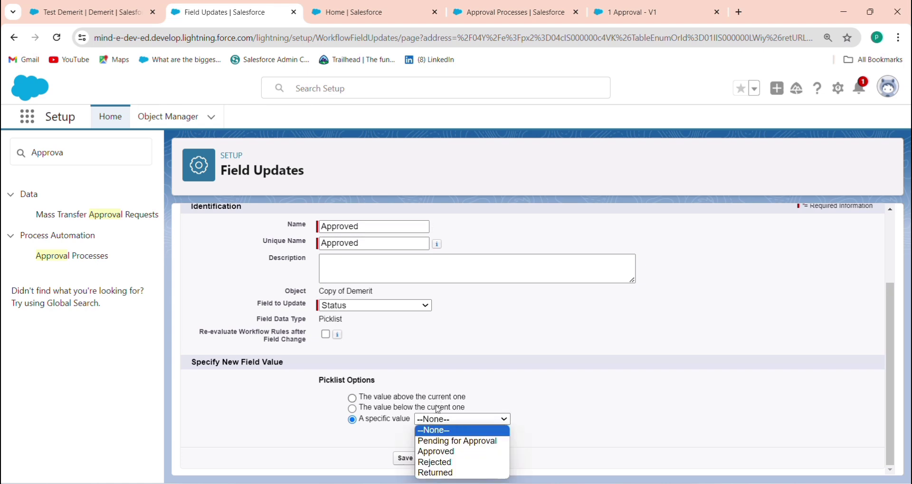
pyautogui.click(441, 454)
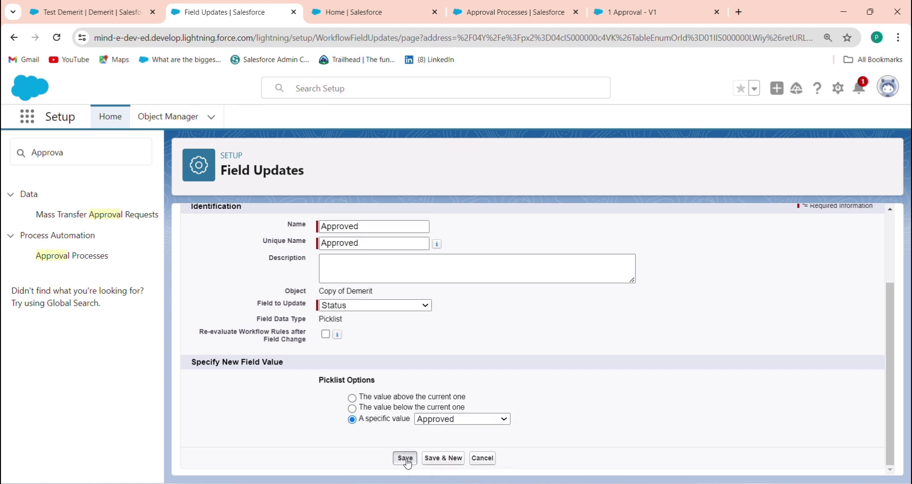
pyautogui.click(405, 460)
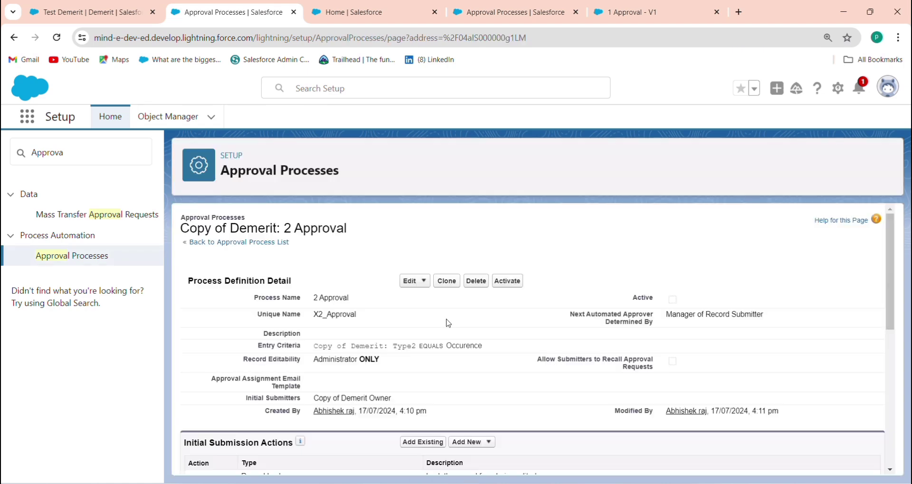
# Add a field update named Rejected to the Submitter step's rejection actions, updating the Status field
pyautogui.scroll(-5, 886, 390)
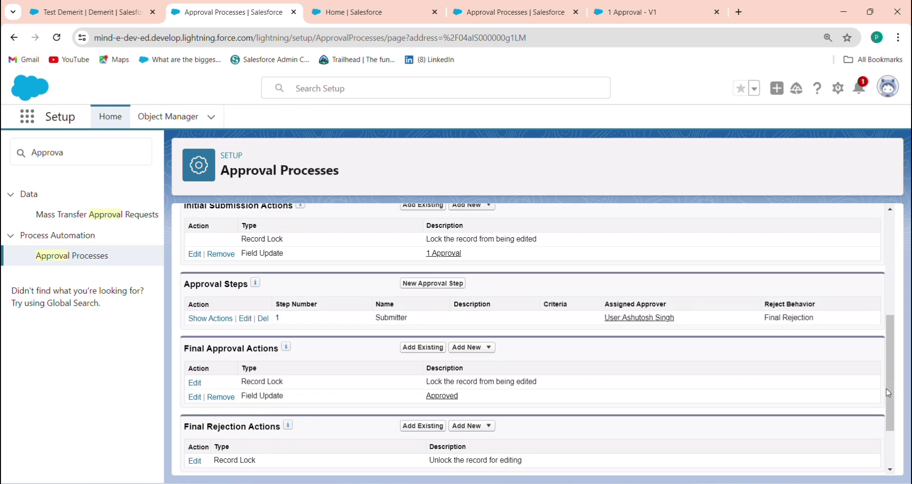
pyautogui.click(195, 320)
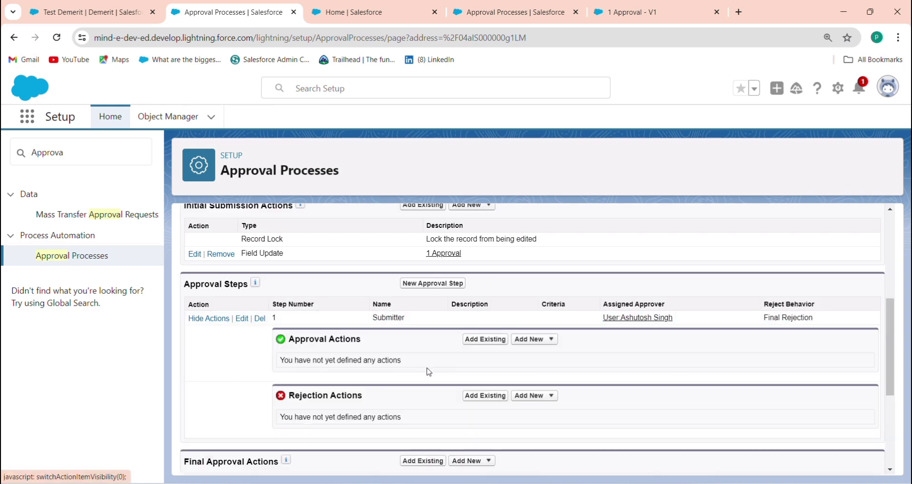
pyautogui.click(528, 396)
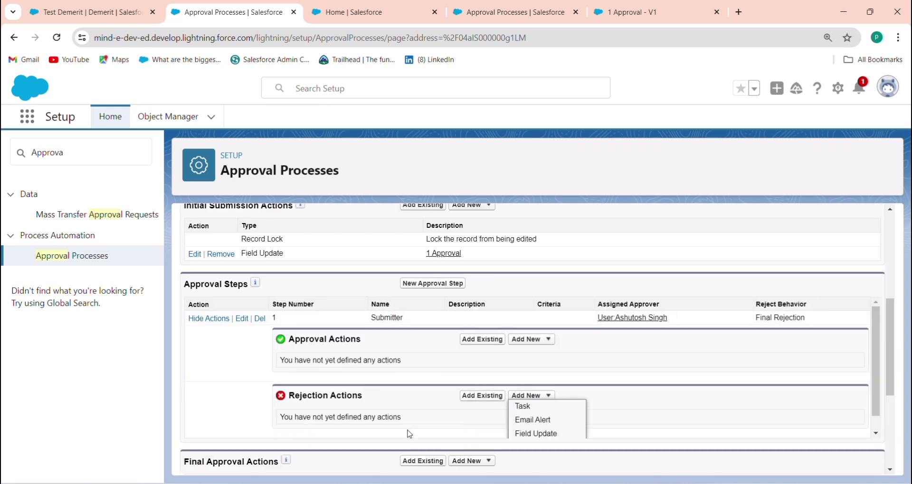
pyautogui.click(527, 433)
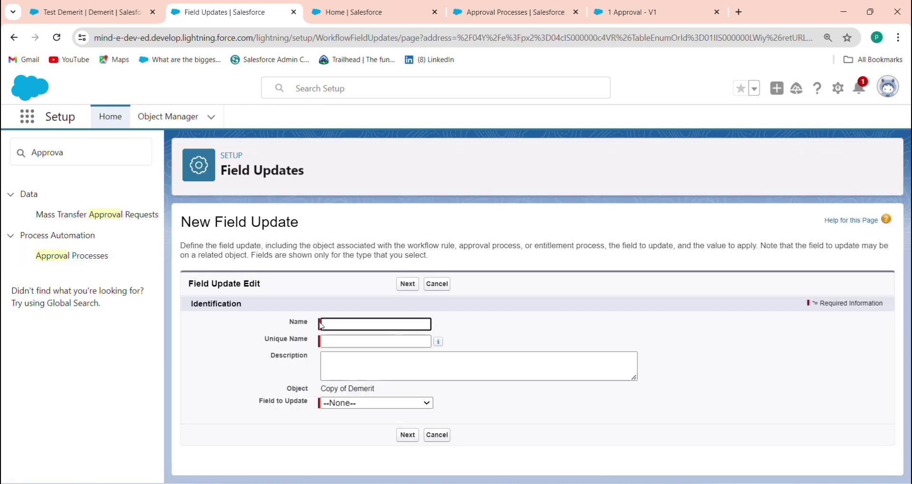
pyautogui.write('Rejected')
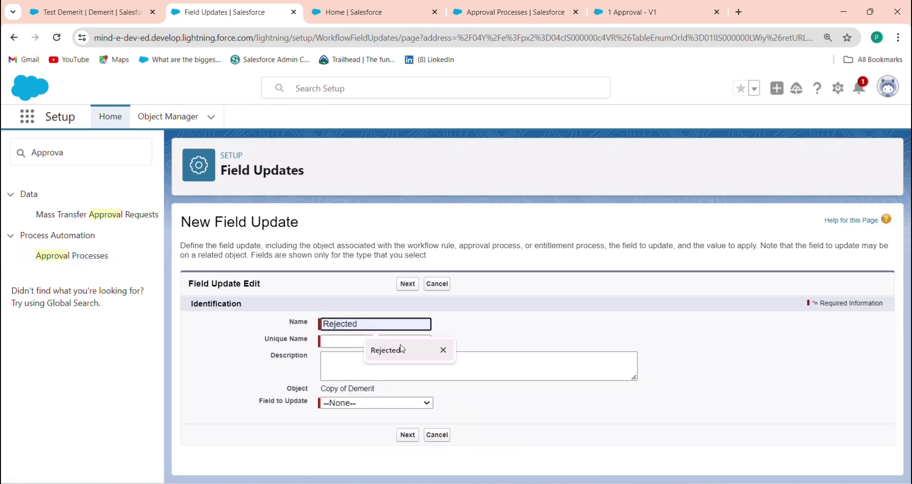
pyautogui.click(399, 351)
pyautogui.click(358, 342)
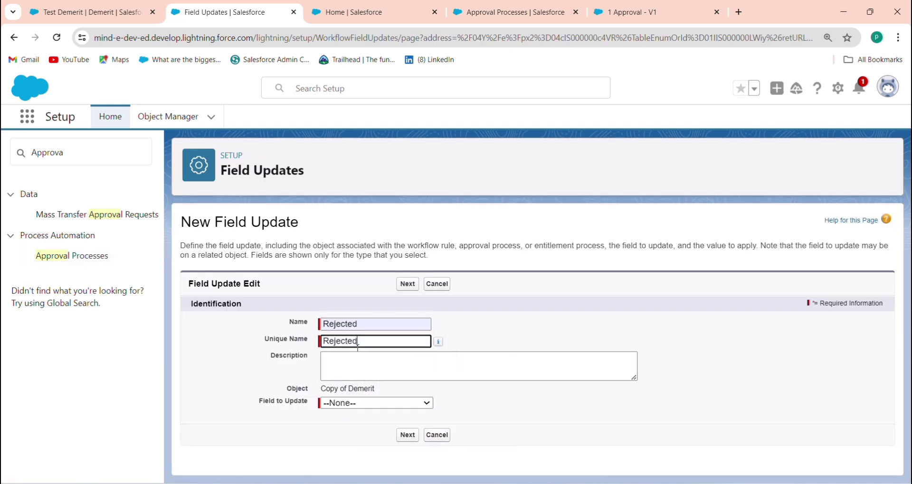
pyautogui.click(357, 405)
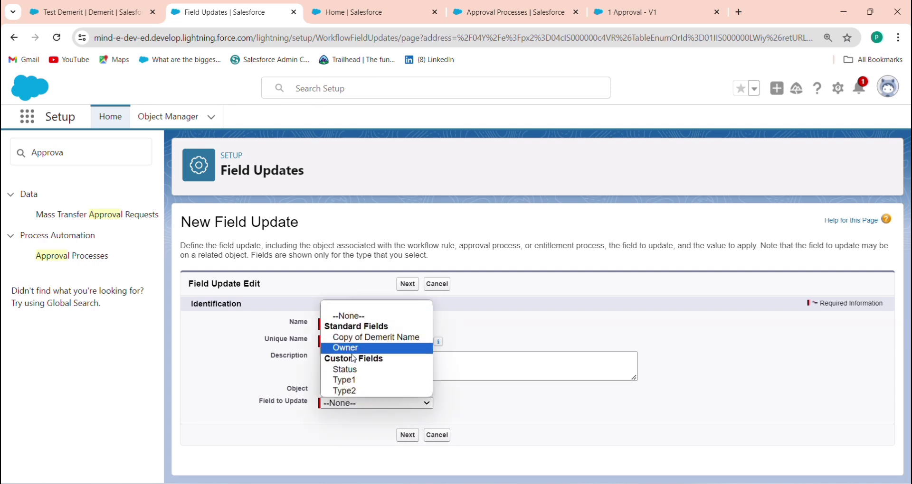
pyautogui.click(353, 370)
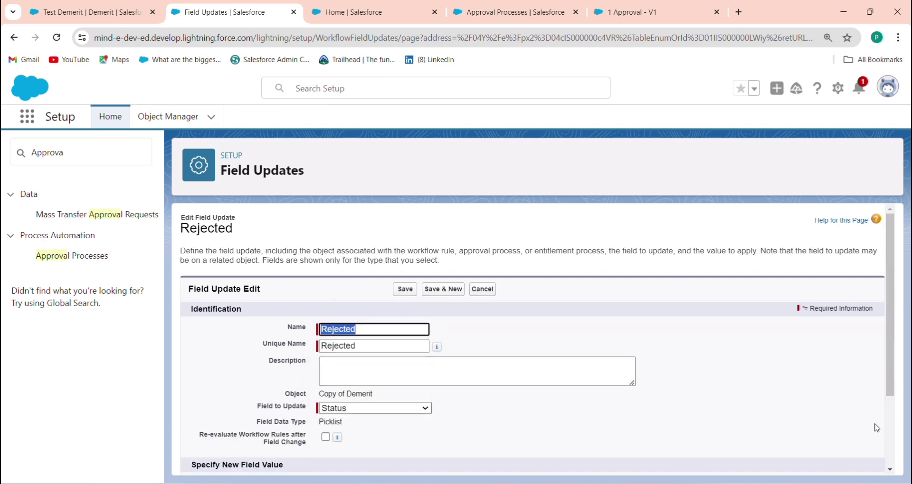
# Set the Rejected field update's specific picklist value to Rejected and save it
pyautogui.scroll(-2, 377, 319)
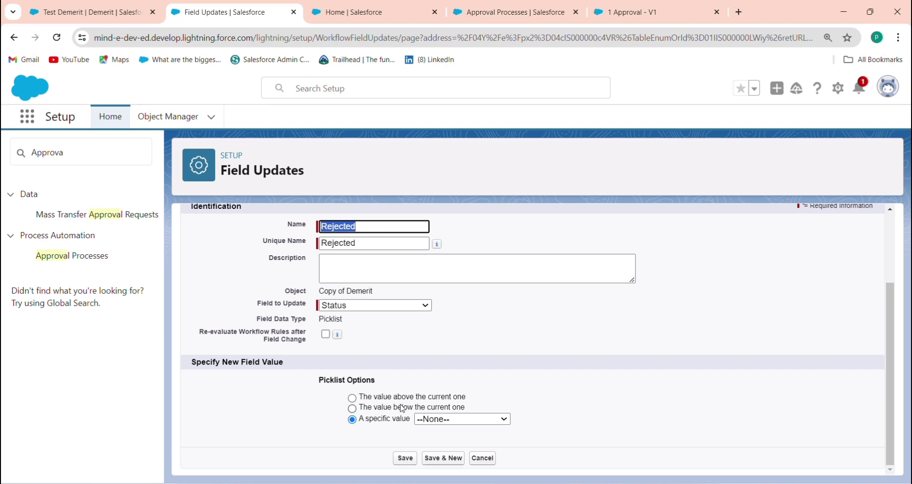
pyautogui.click(430, 422)
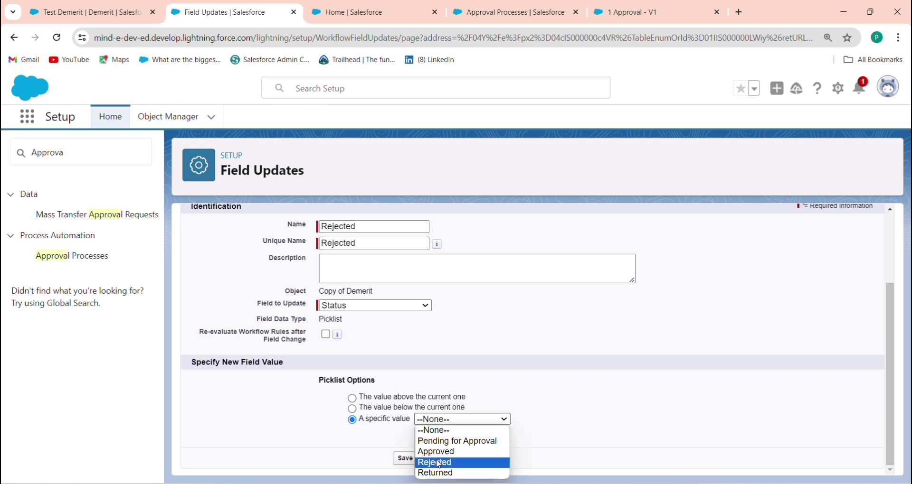
pyautogui.click(439, 466)
pyautogui.click(407, 464)
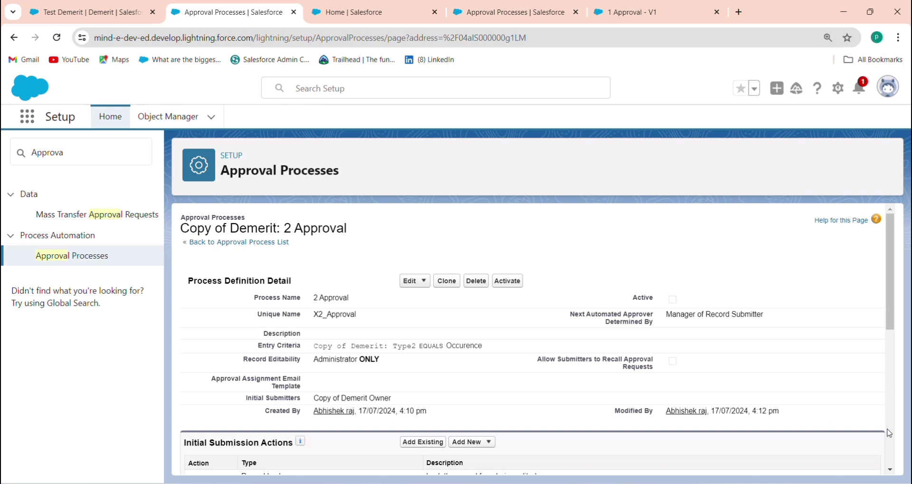
pyautogui.click(890, 434)
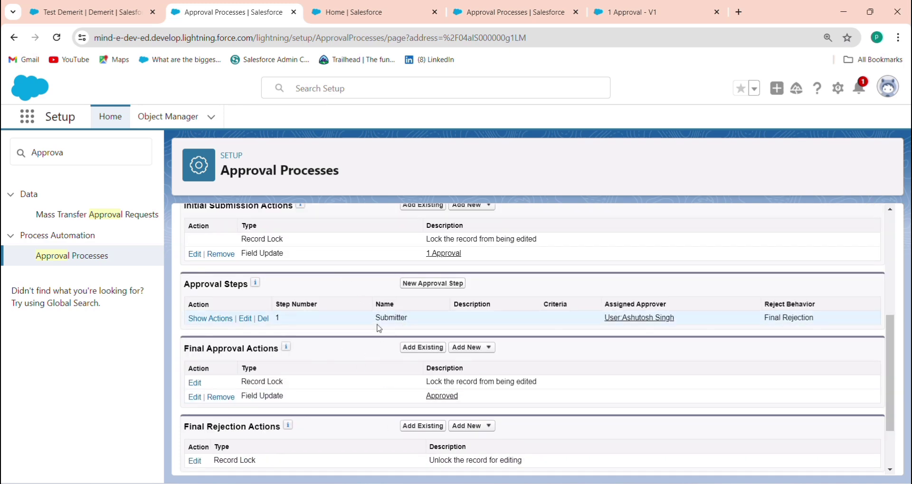
pyautogui.click(427, 354)
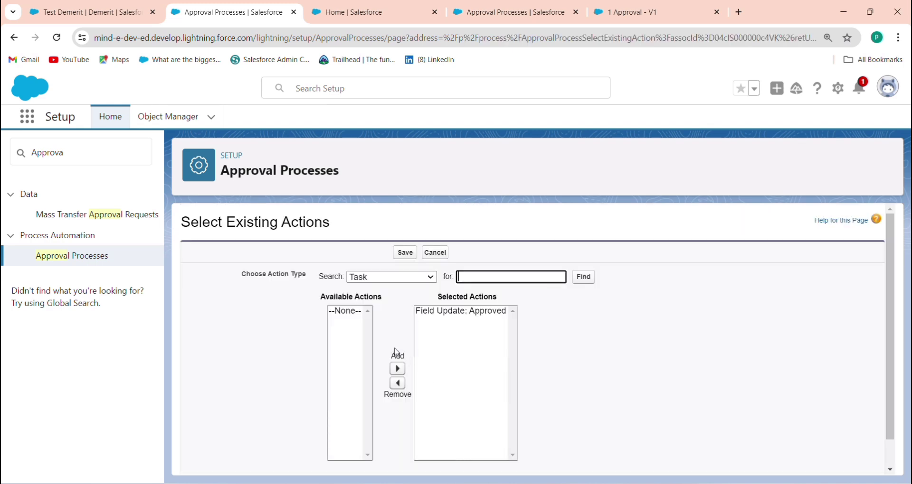
pyautogui.click(383, 278)
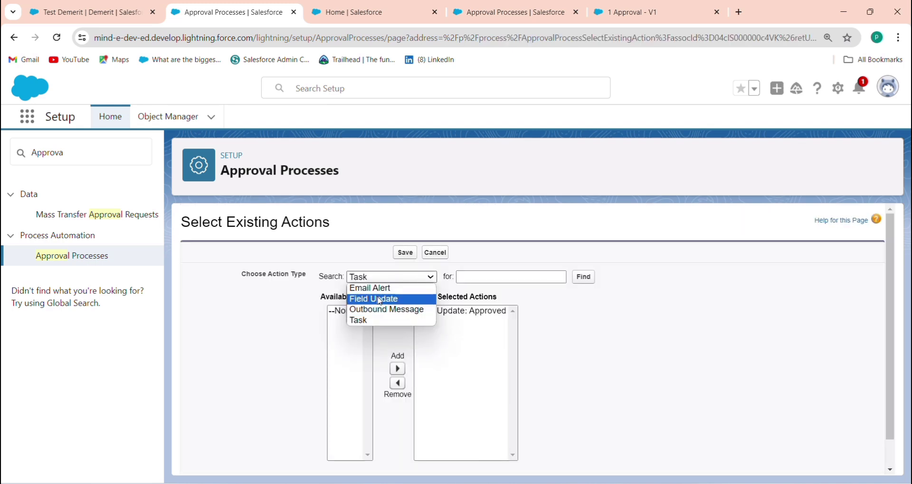
pyautogui.click(381, 300)
pyautogui.click(396, 312)
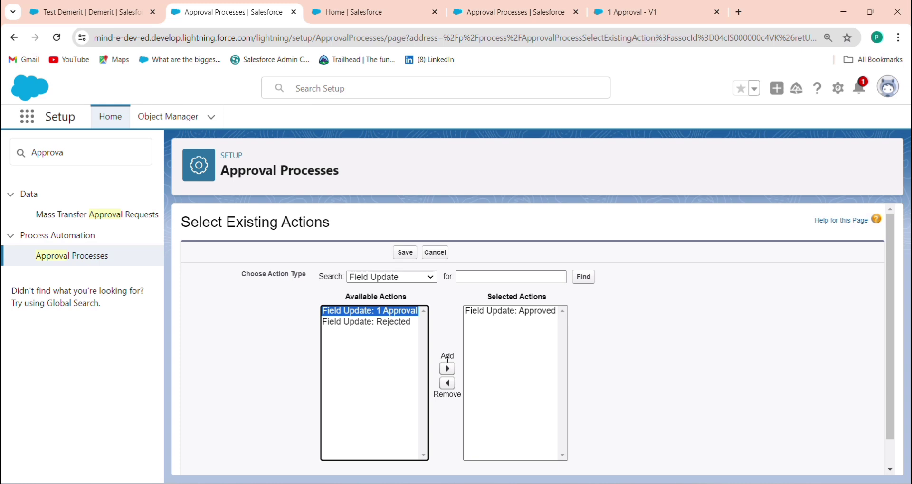
pyautogui.click(578, 395)
pyautogui.scroll(-1, 887, 462)
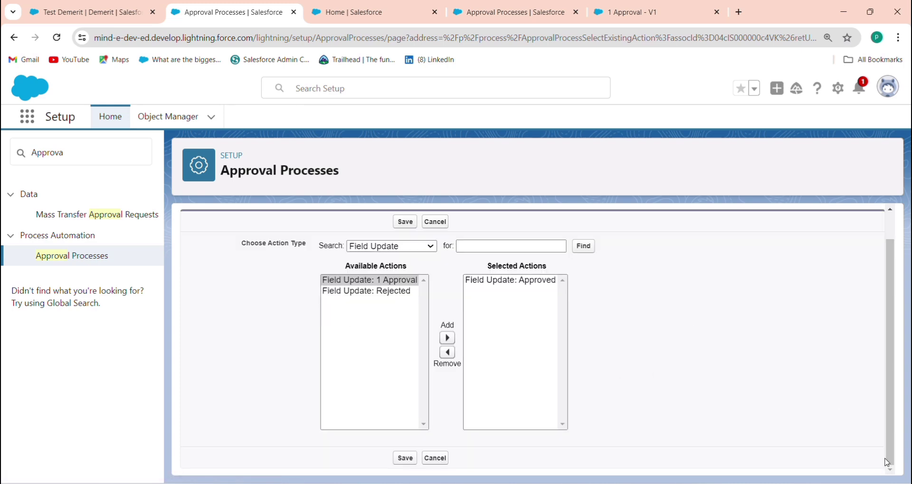
pyautogui.click(433, 462)
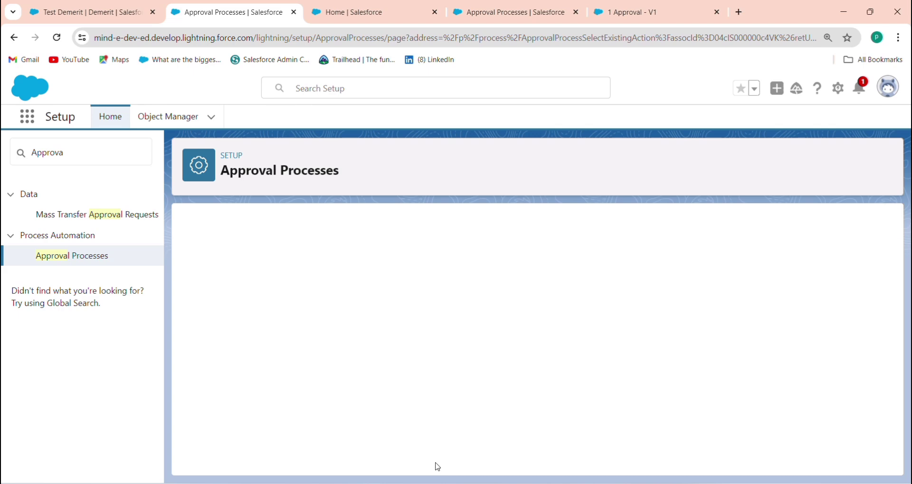
# Add the existing Approved field update to the Submitter step's approval actions and save the selection
pyautogui.moveTo(889, 329); pyautogui.dragTo(899, 471)
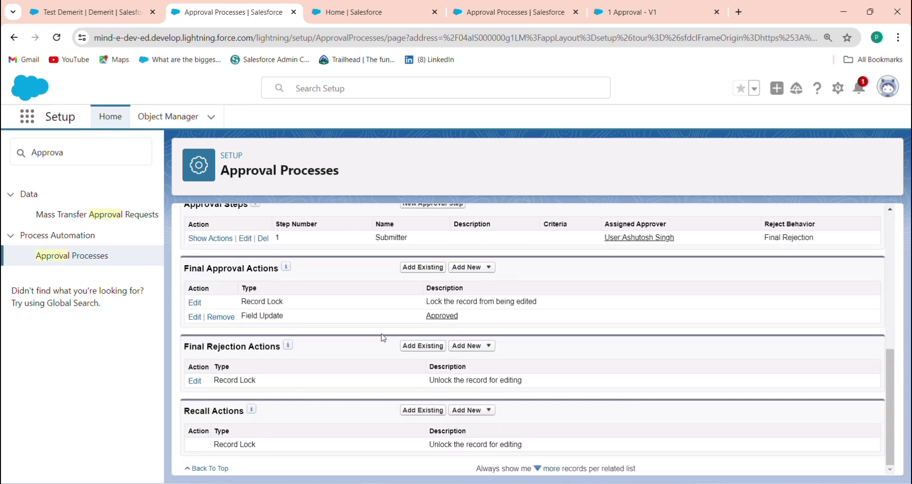
pyautogui.click(215, 239)
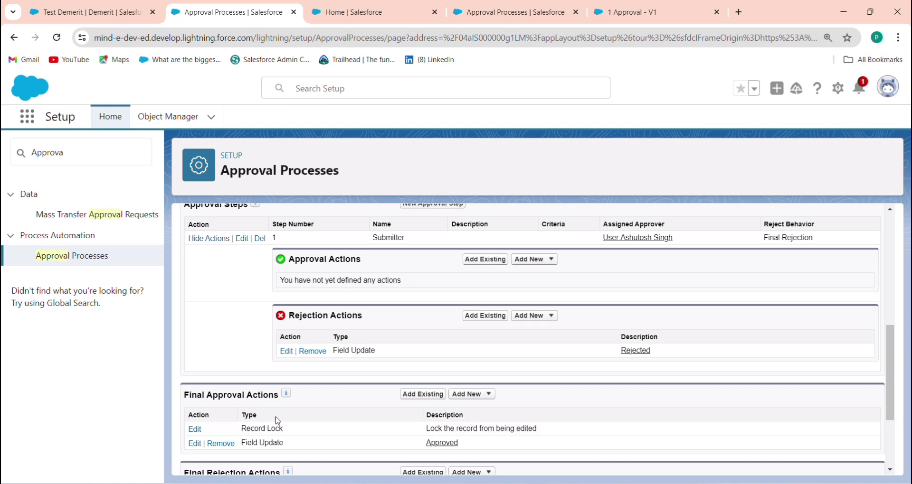
pyautogui.click(491, 259)
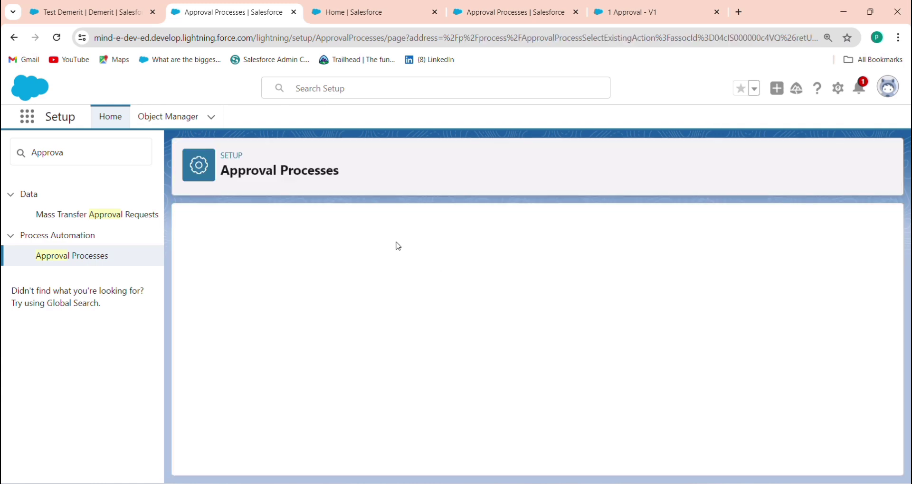
pyautogui.click(377, 277)
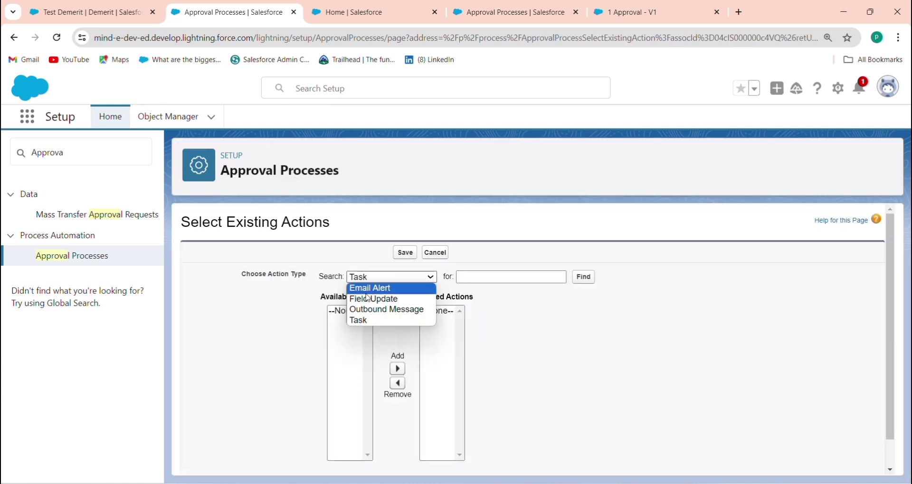
pyautogui.click(376, 300)
pyautogui.click(356, 323)
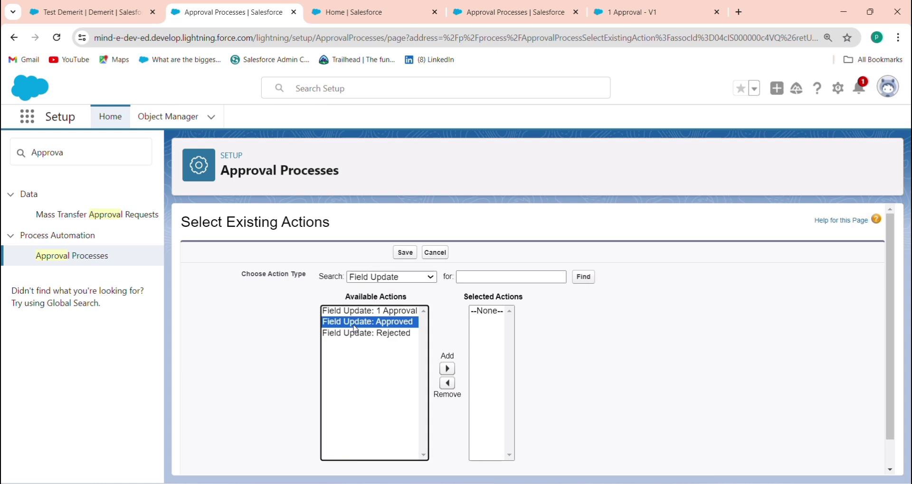
pyautogui.click(447, 369)
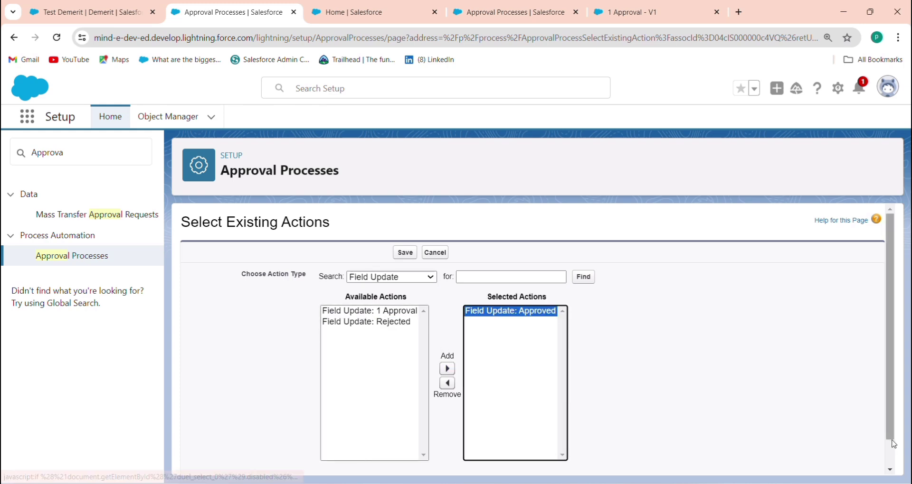
pyautogui.scroll(-1, 890, 462)
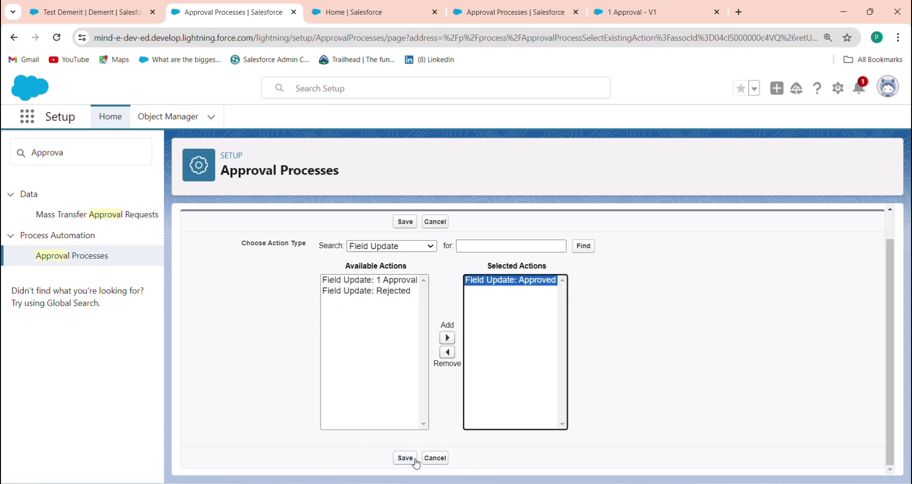
pyautogui.click(410, 460)
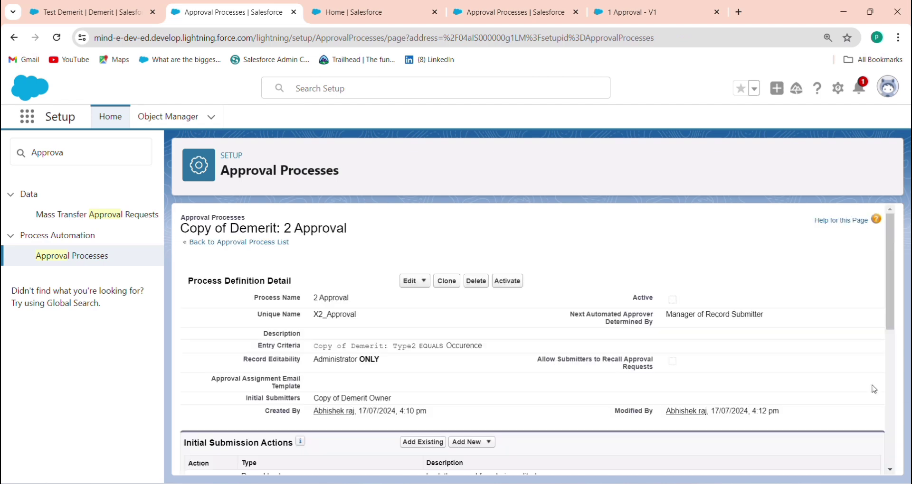
pyautogui.scroll(-5, 312, 329)
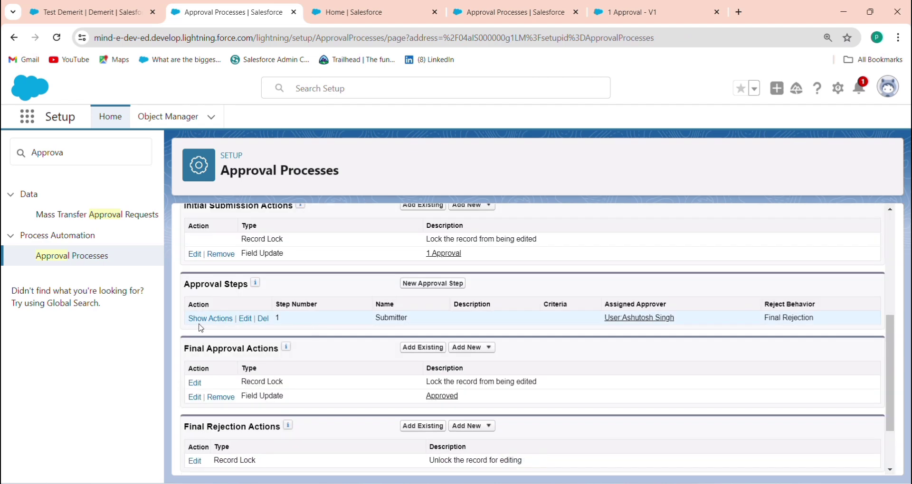
pyautogui.click(213, 319)
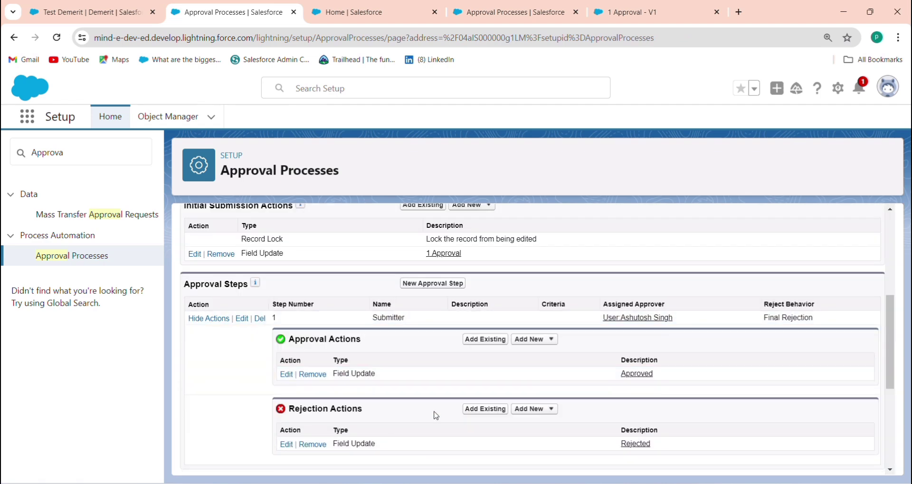
pyautogui.click(474, 410)
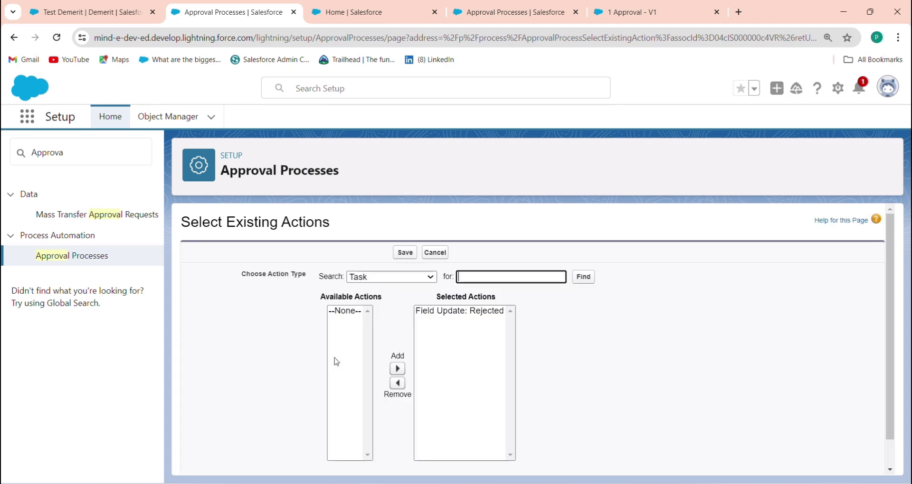
pyautogui.click(357, 278)
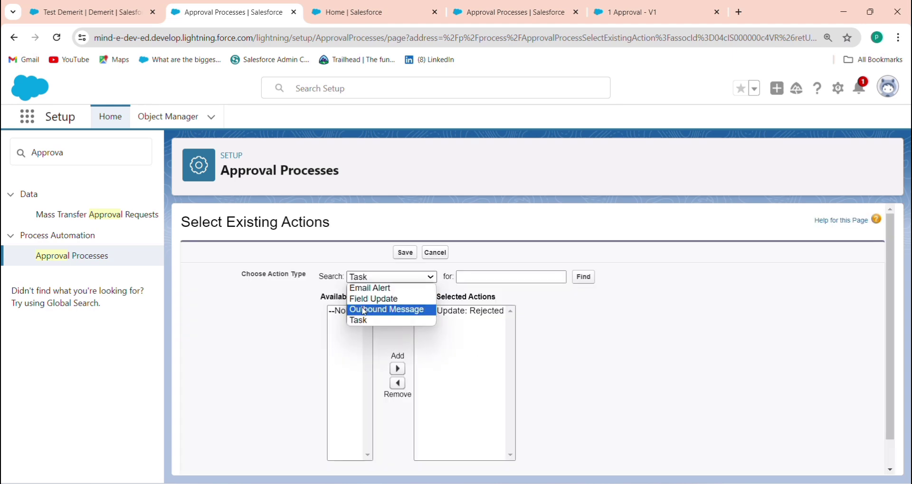
pyautogui.click(373, 299)
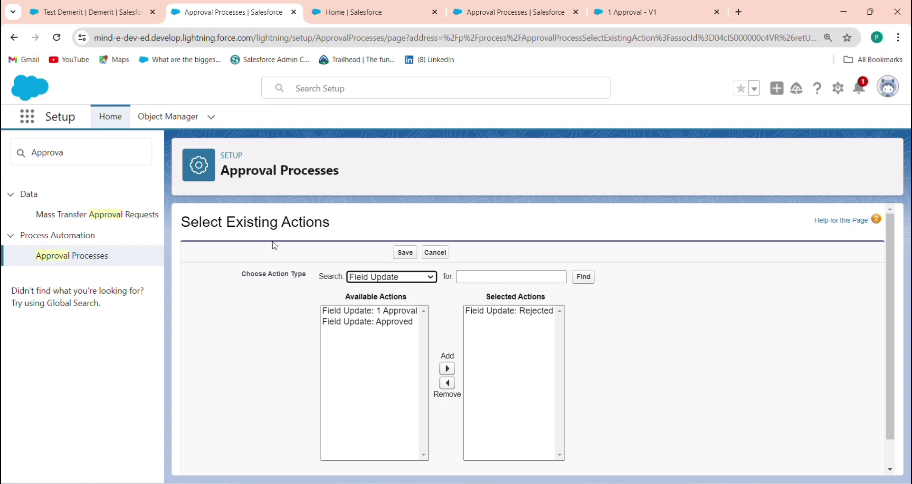
pyautogui.click(890, 467)
pyautogui.click(430, 461)
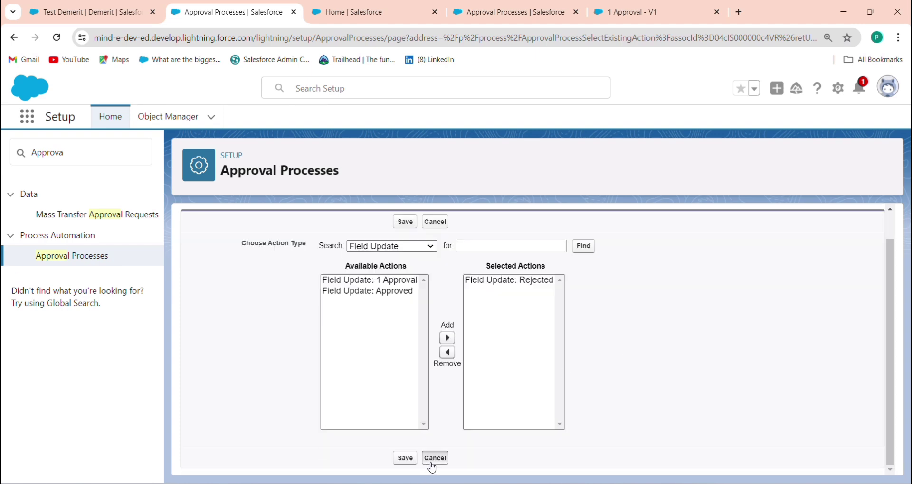
pyautogui.click(443, 459)
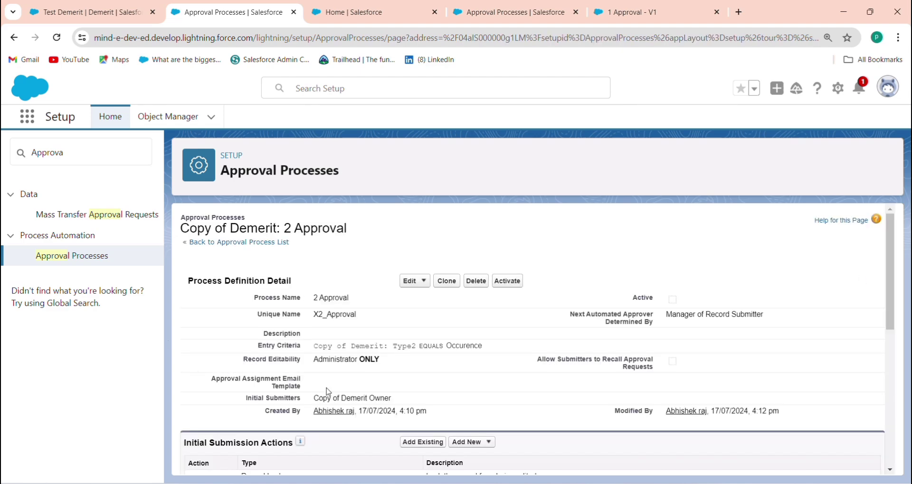
# Add the existing Rejected field update to the final rejection actions and save the selection
pyautogui.moveTo(888, 330); pyautogui.dragTo(888, 410)
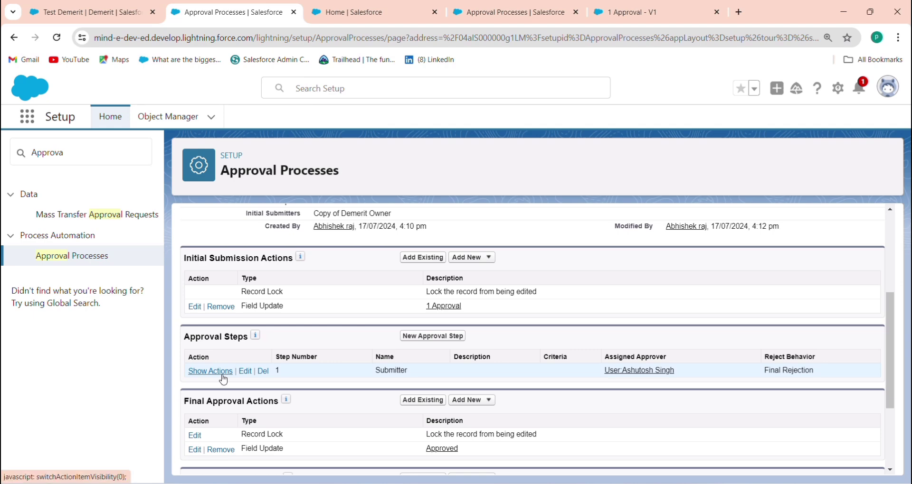
pyautogui.click(202, 372)
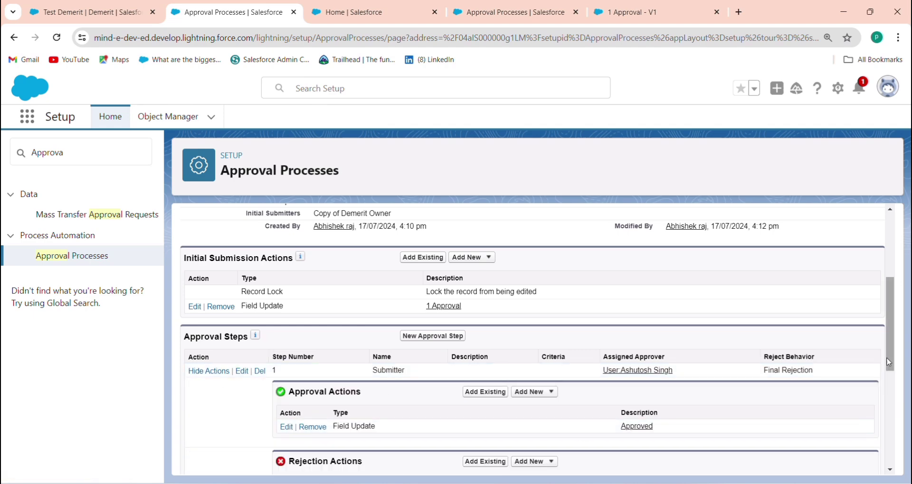
pyautogui.moveTo(889, 371); pyautogui.dragTo(895, 402)
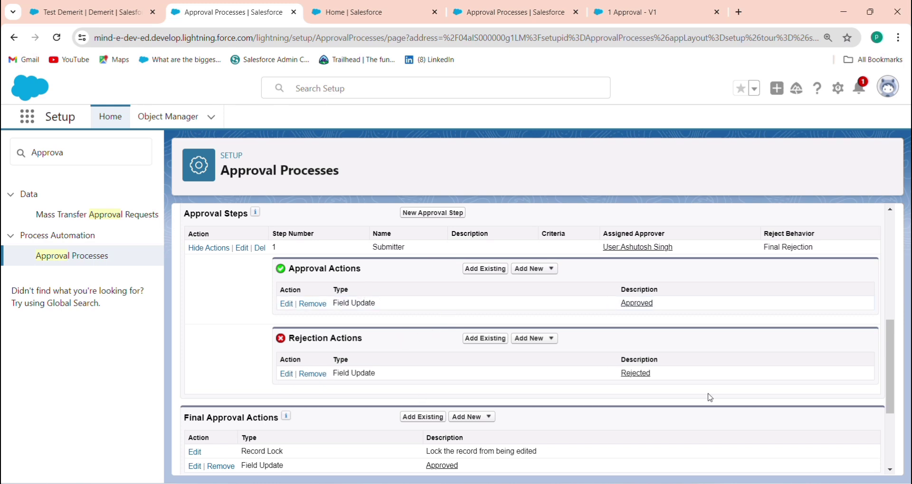
pyautogui.scroll(-3, 884, 414)
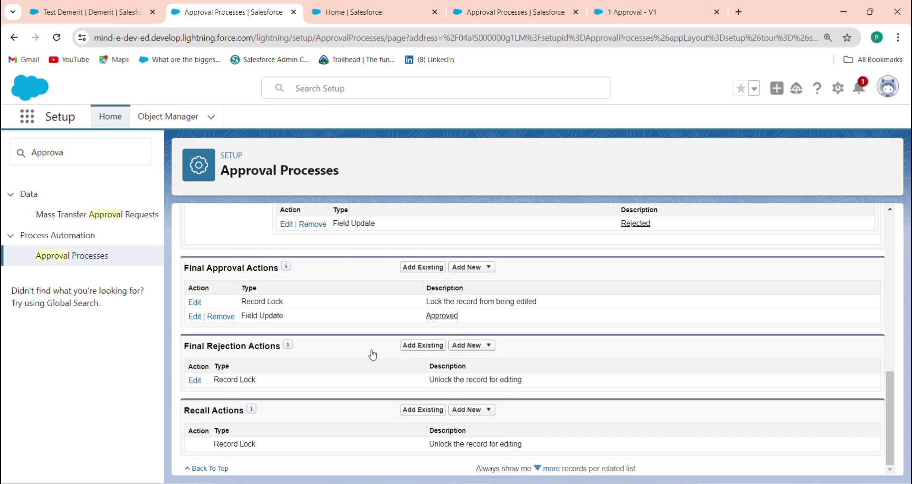
pyautogui.click(424, 349)
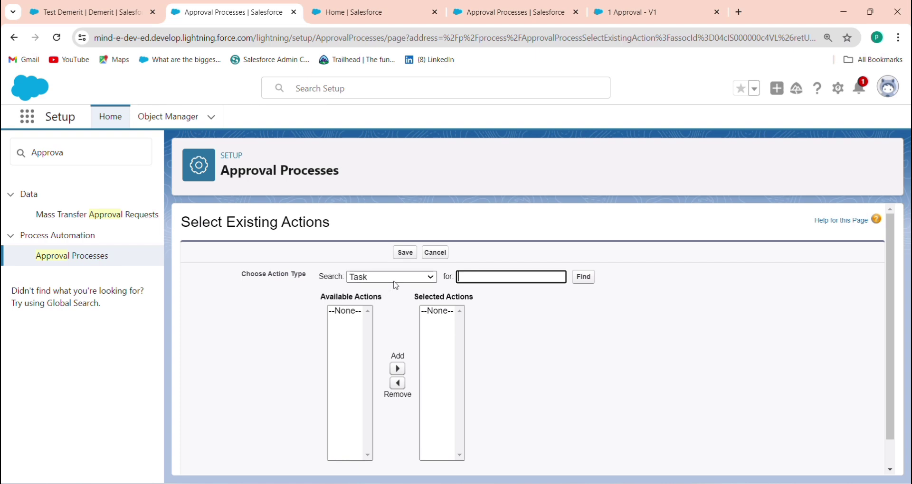
pyautogui.click(387, 279)
pyautogui.click(377, 306)
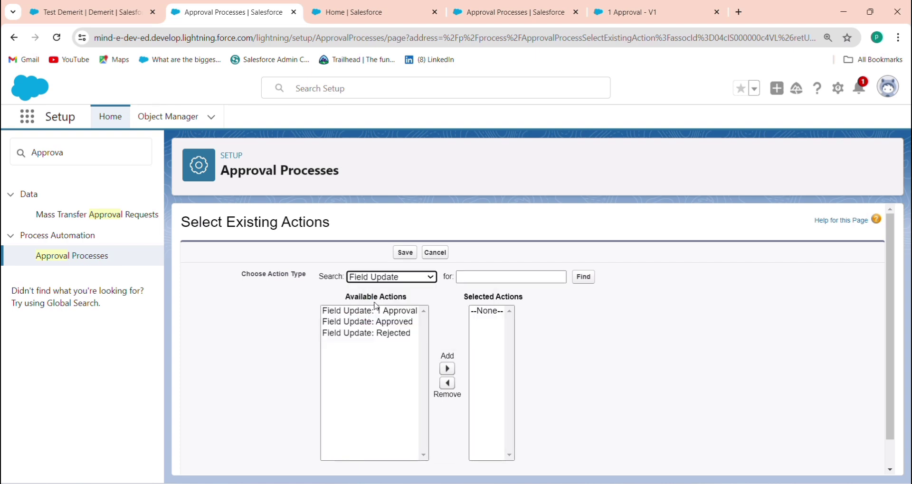
pyautogui.click(380, 334)
pyautogui.click(450, 374)
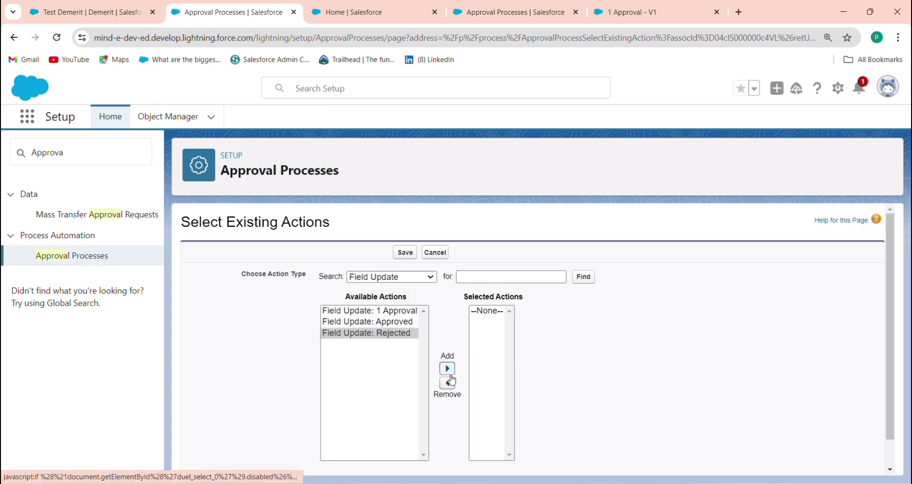
pyautogui.scroll(-1, 572, 439)
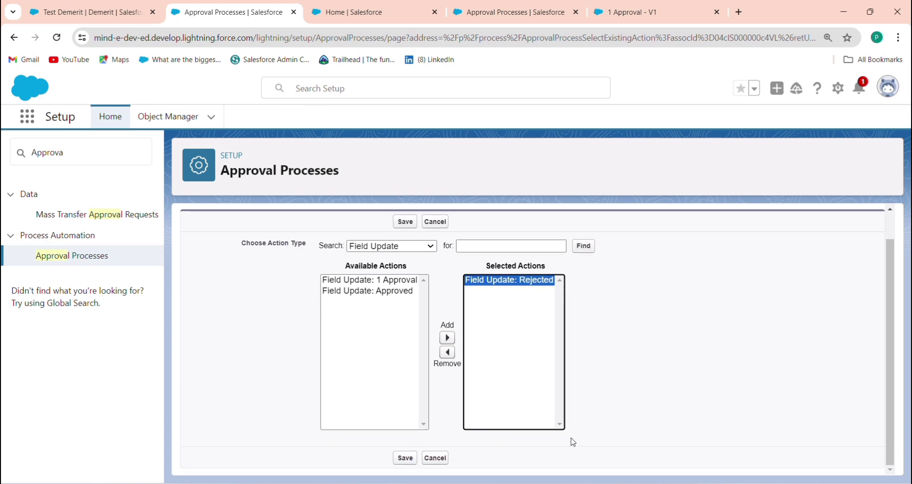
pyautogui.click(403, 459)
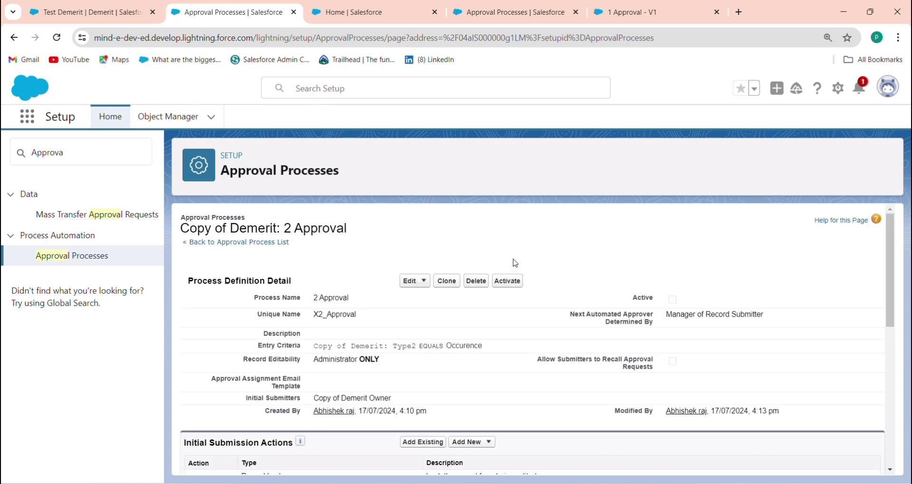
# Activate the 2 Approval process for Copy of Demerit and accept the activation warning
pyautogui.click(509, 283)
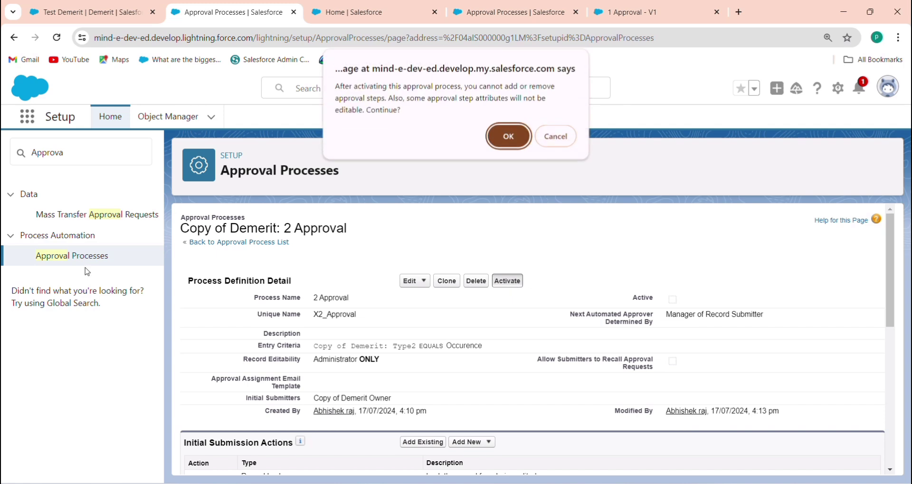
pyautogui.click(507, 140)
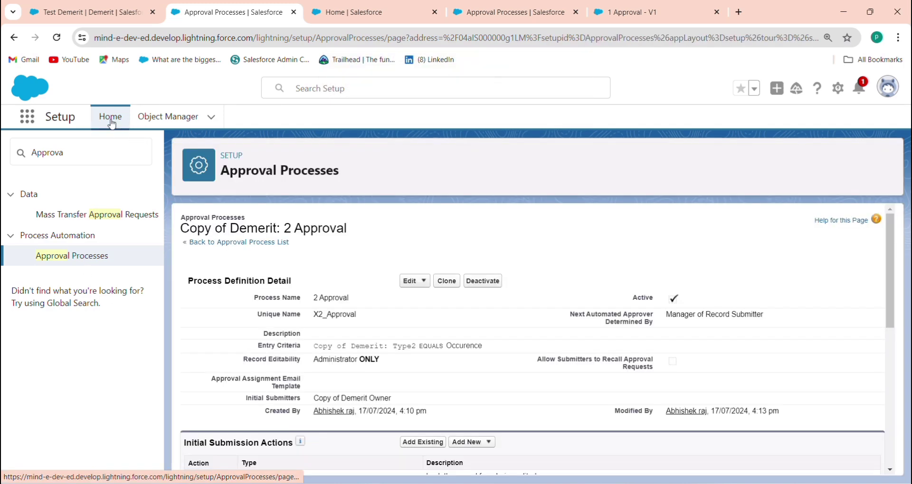
# Open the Flows setup page in a separate browser tab and start a new flow
pyautogui.rightClick(113, 125)
pyautogui.click(127, 132)
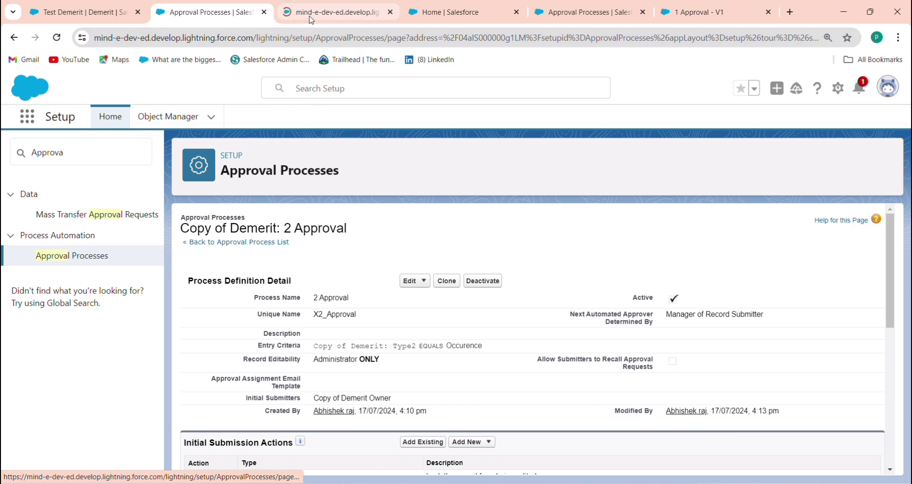
pyautogui.click(295, 21)
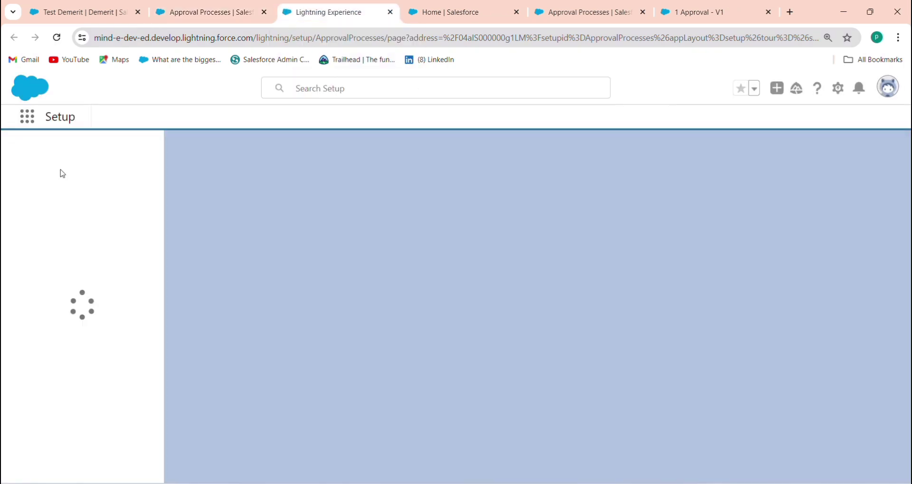
pyautogui.click(95, 158)
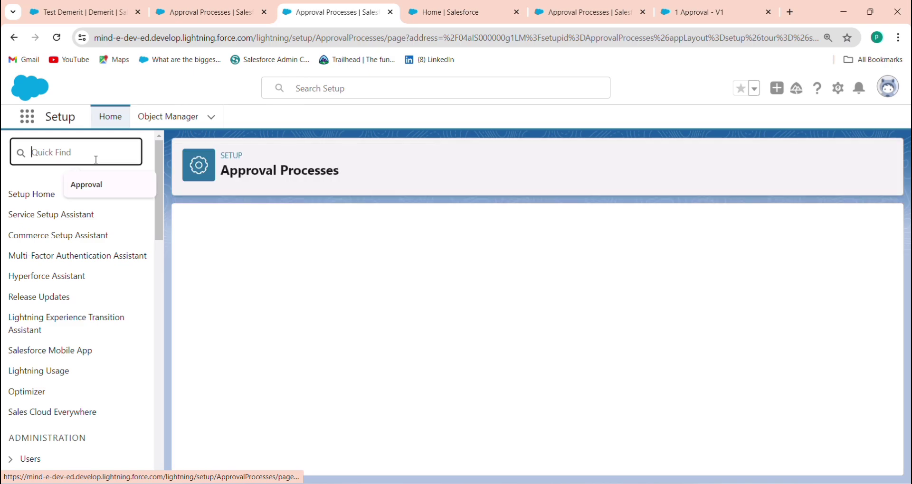
pyautogui.write('flow')
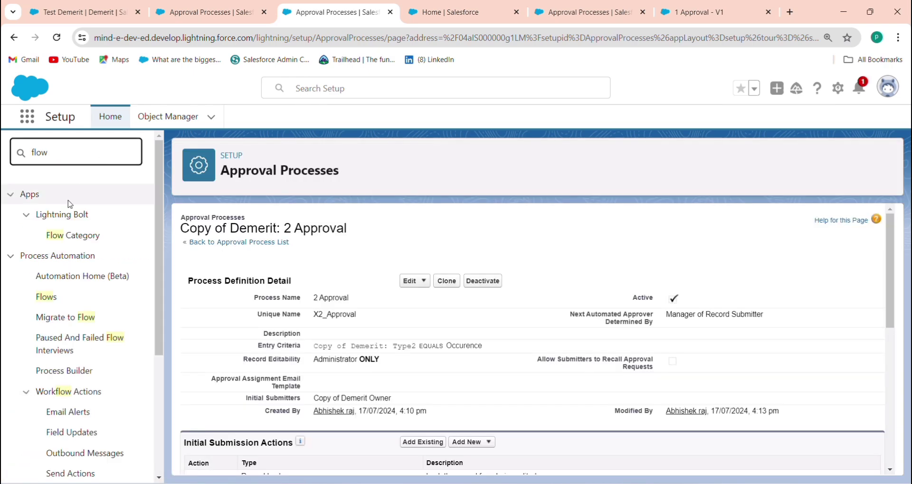
pyautogui.click(159, 391)
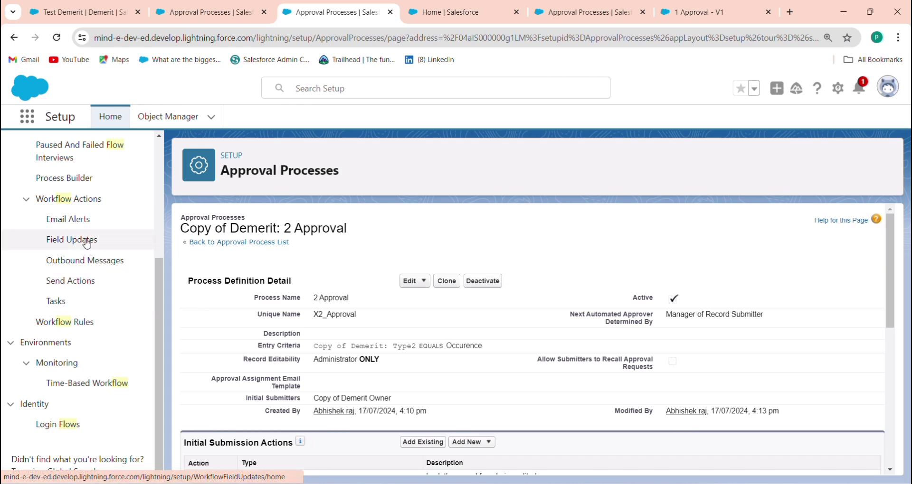
pyautogui.moveTo(156, 303); pyautogui.dragTo(164, 222)
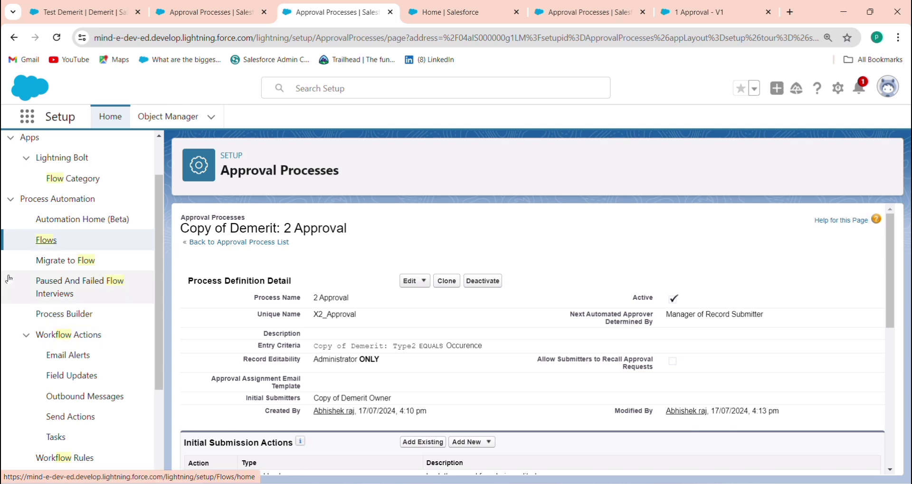
pyautogui.click(46, 241)
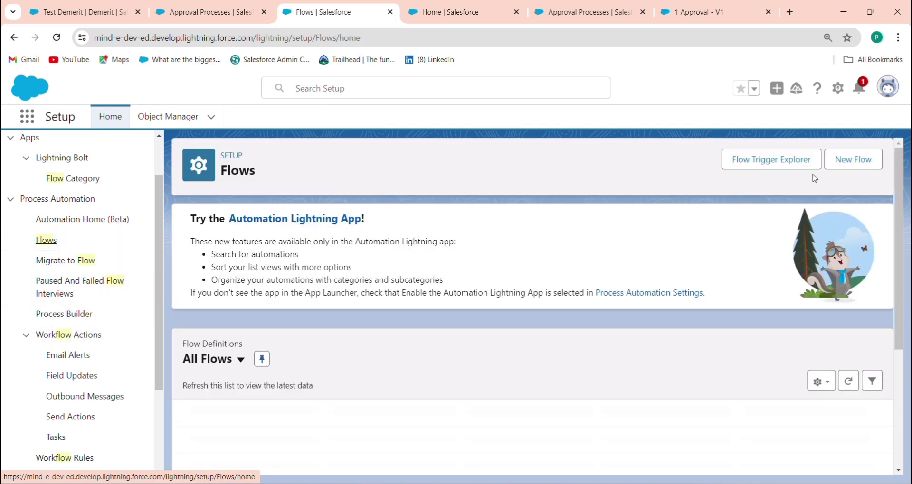
pyautogui.click(851, 162)
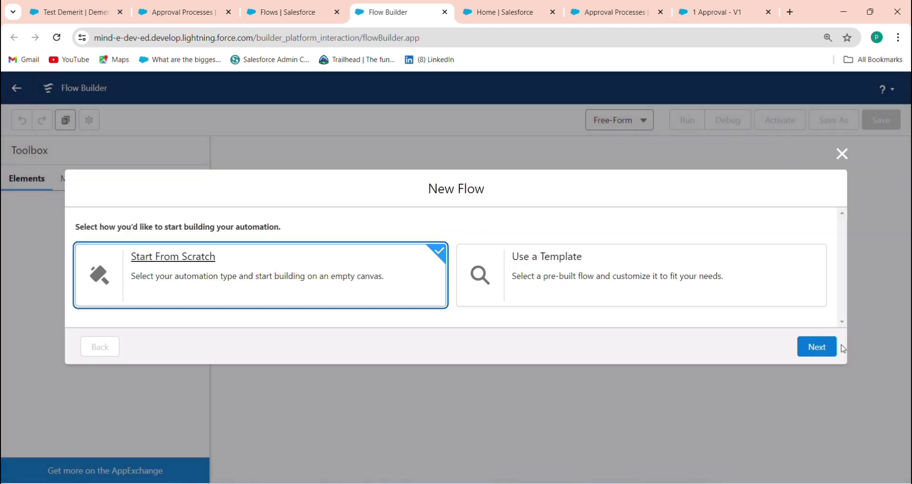
# Create a record-triggered flow from scratch and set its object to Copy of Demerit
pyautogui.click(817, 347)
pyautogui.click(508, 210)
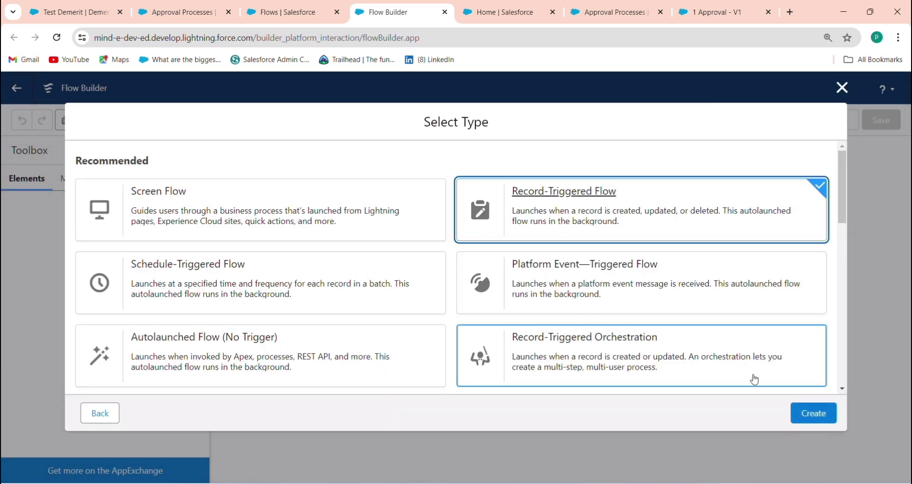
pyautogui.click(812, 413)
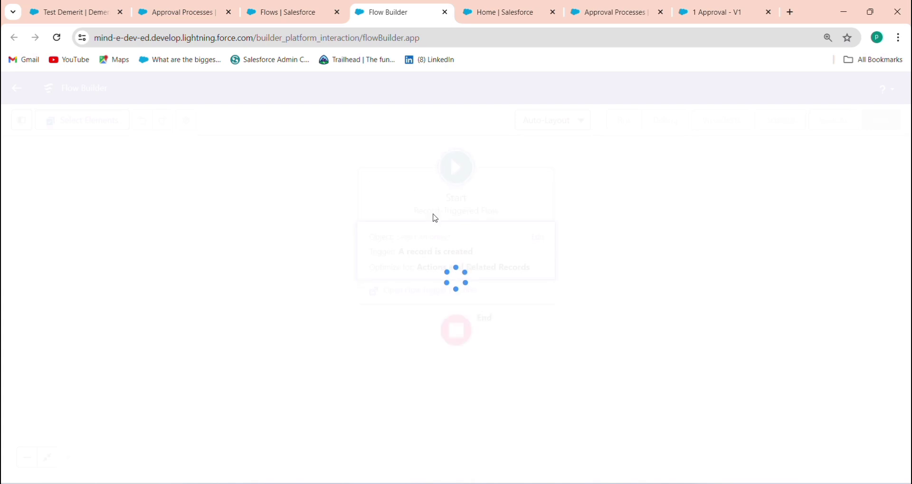
pyautogui.click(432, 253)
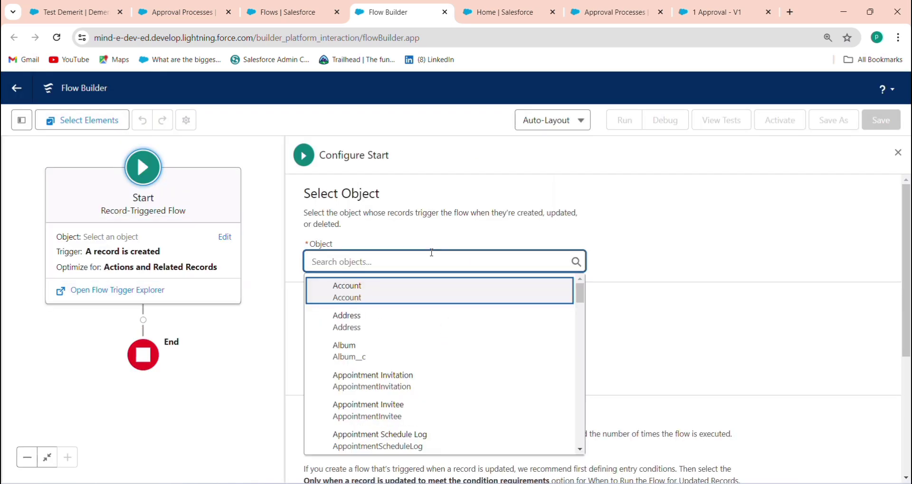
pyautogui.write('copy')
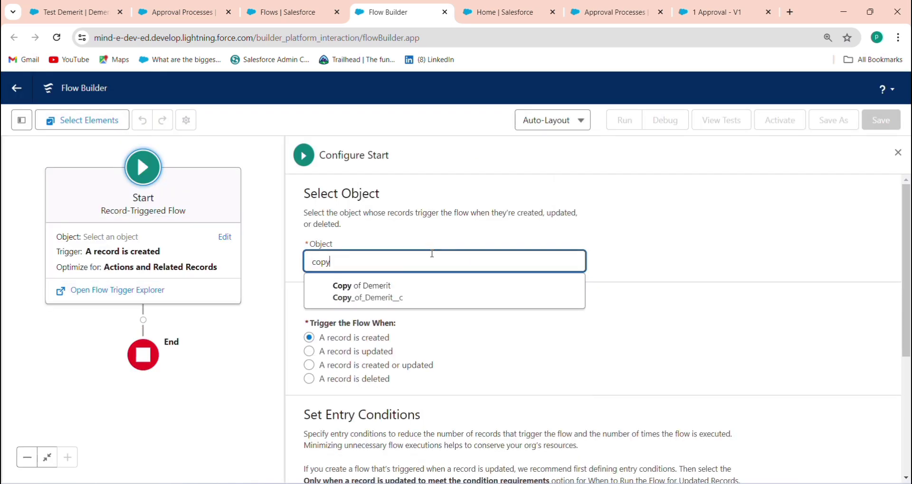
pyautogui.click(401, 286)
# Require all entry conditions to be met, with the condition Type2__c Equals Occurence
pyautogui.scroll(-4, 787, 413)
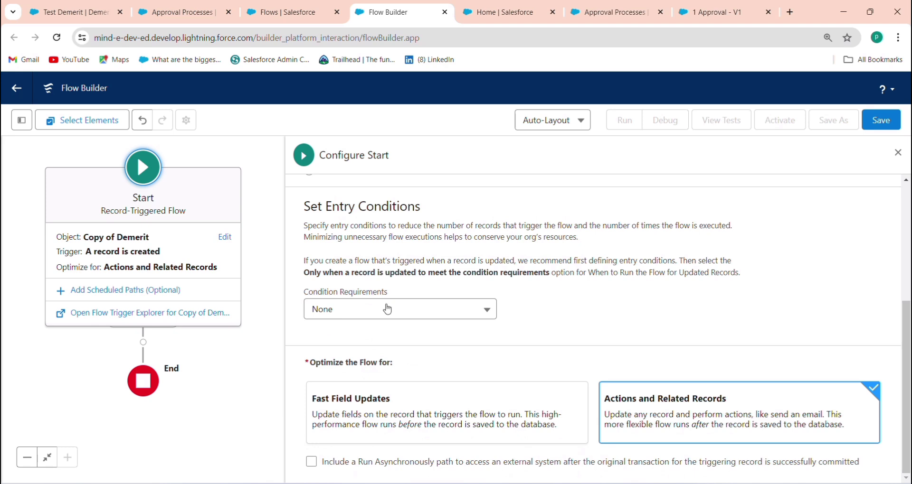
pyautogui.click(397, 320)
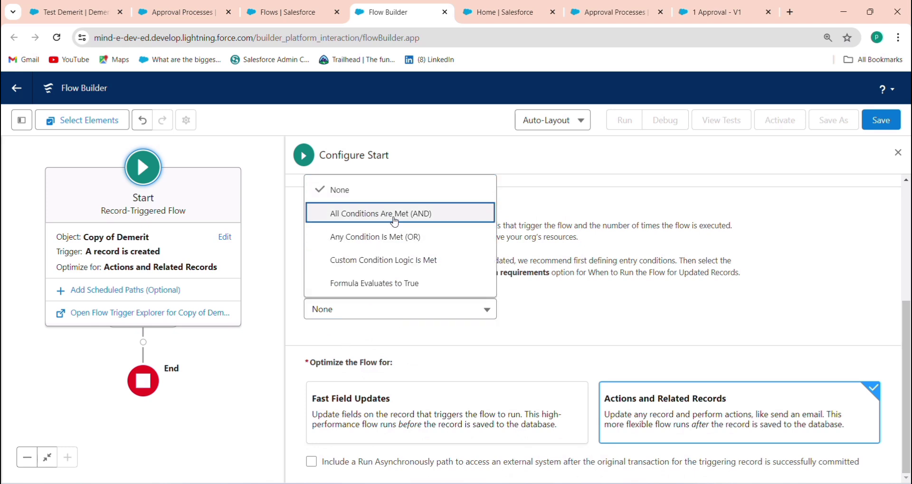
pyautogui.click(392, 222)
pyautogui.click(411, 360)
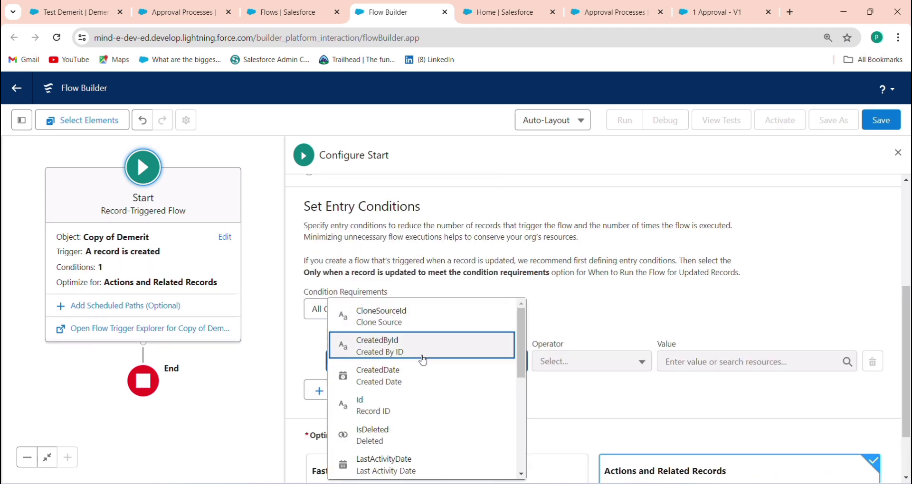
pyautogui.write('ty')
pyautogui.click(389, 452)
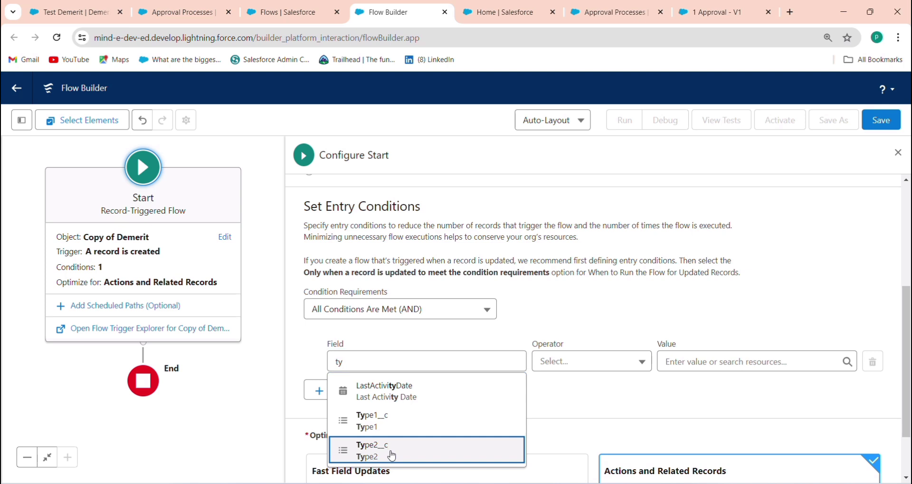
pyautogui.click(700, 357)
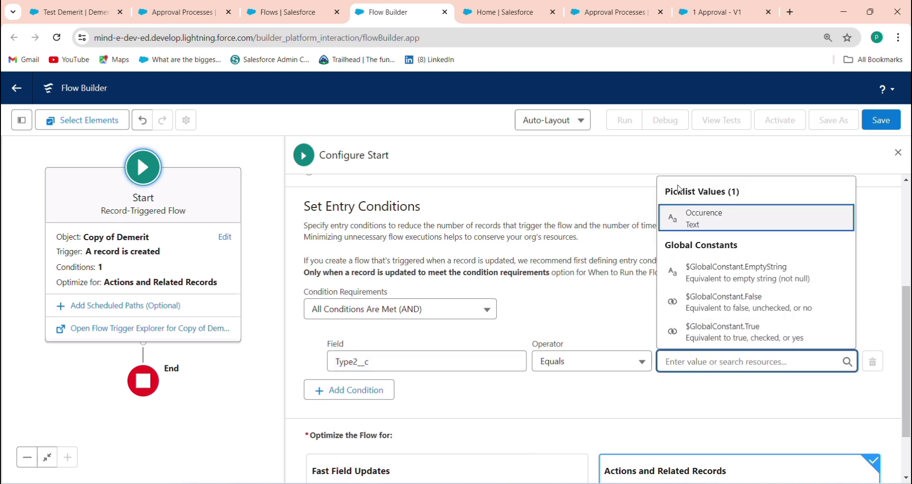
pyautogui.click(730, 228)
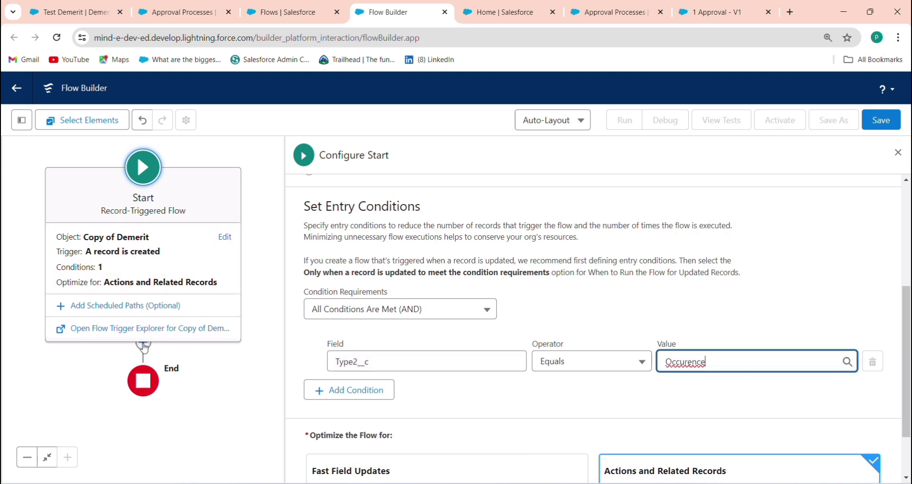
# Try to add an Action element after the flow's start, and reload Flow Builder, discarding the unsaved flow
pyautogui.click(143, 347)
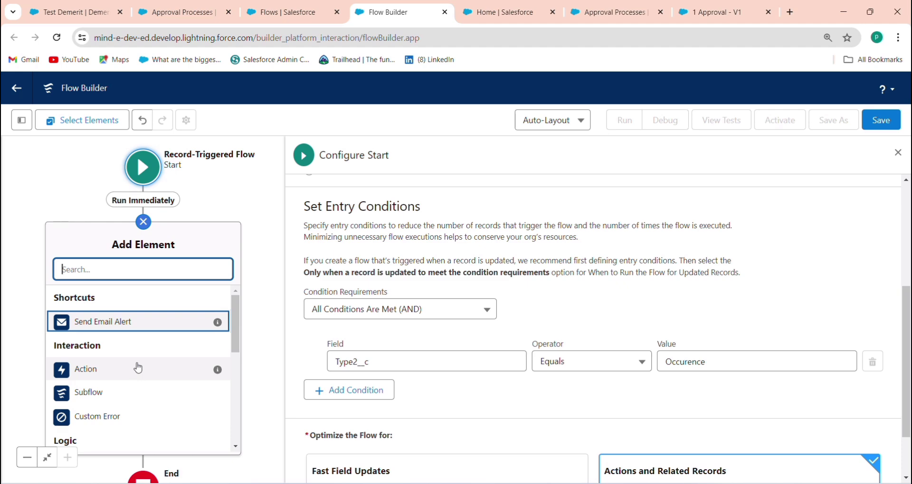
pyautogui.click(139, 368)
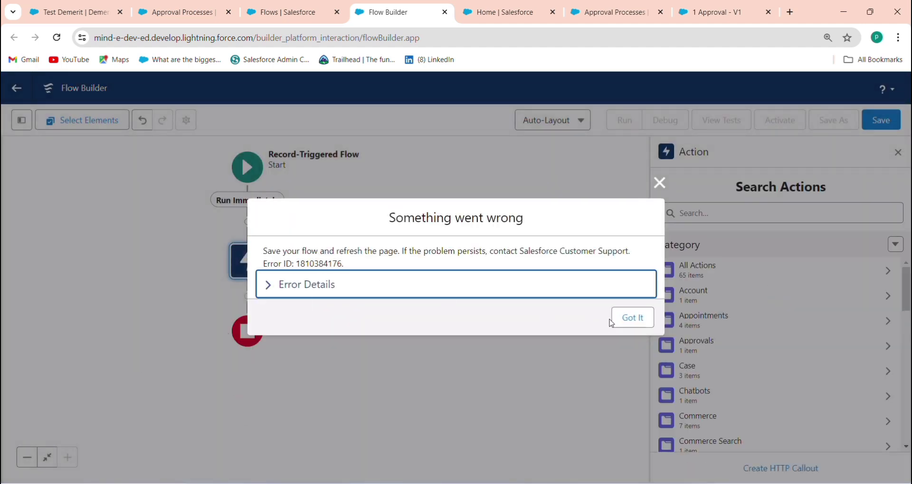
pyautogui.click(631, 317)
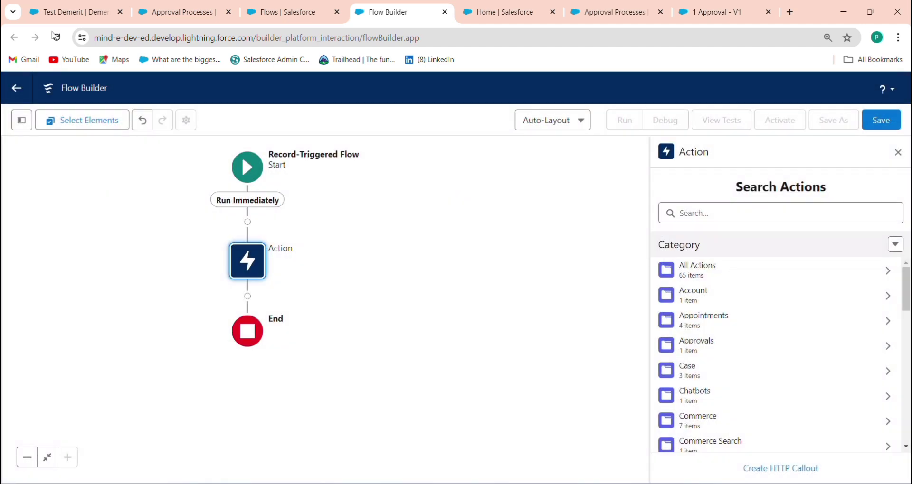
pyautogui.click(57, 38)
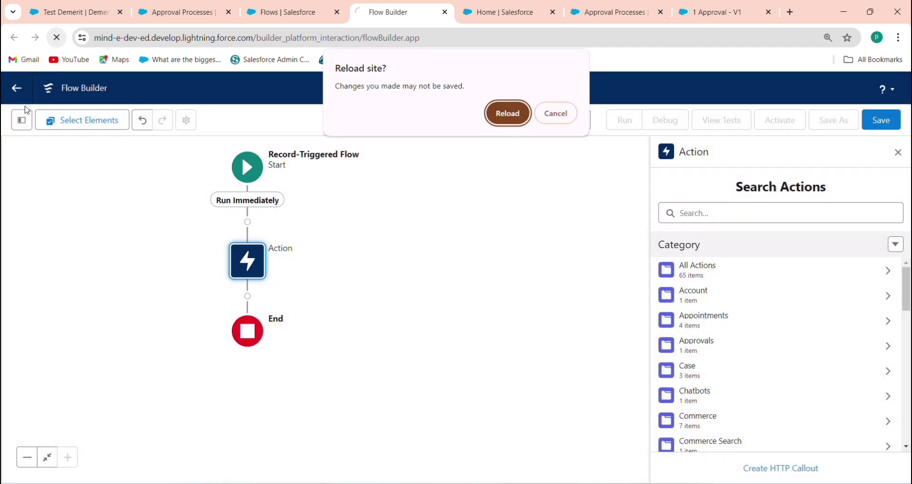
pyautogui.click(499, 116)
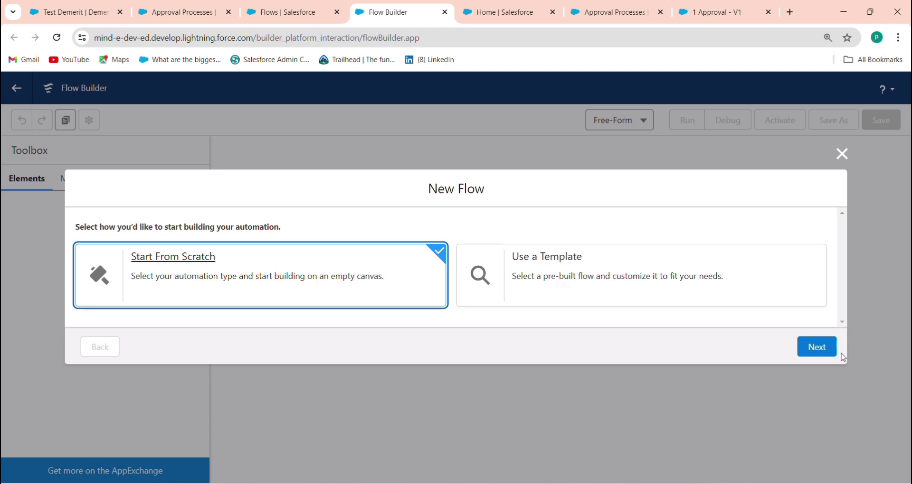
# Create a new record-triggered flow from scratch
pyautogui.click(818, 348)
pyautogui.click(535, 209)
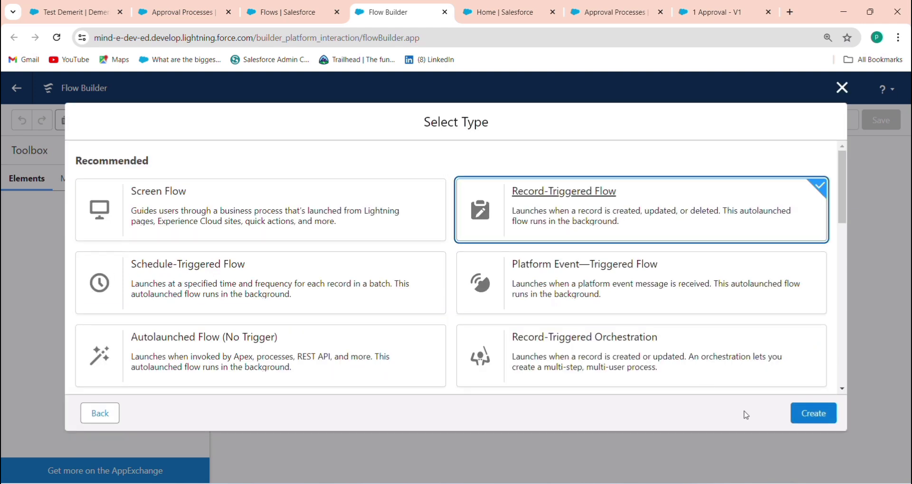
pyautogui.click(807, 414)
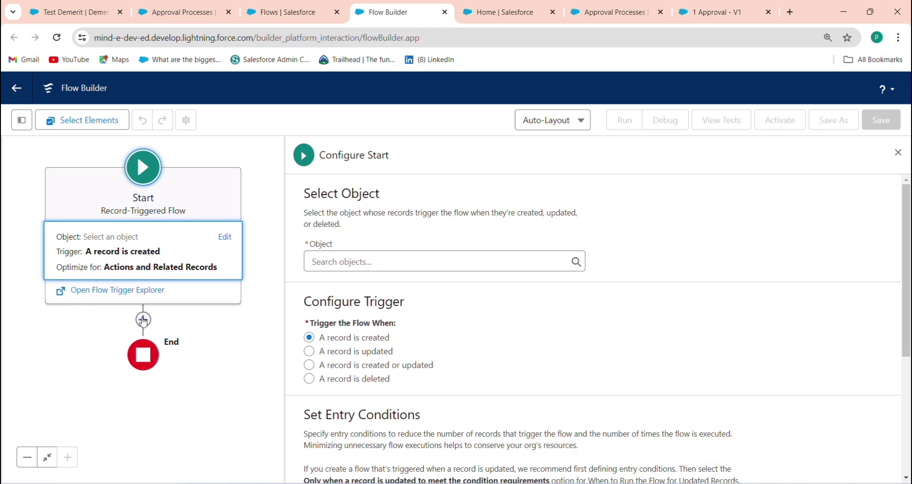
# Add a Submit for Approval action after the start, labelled "submit for Approval" with API name submit_for_Approval
pyautogui.click(143, 320)
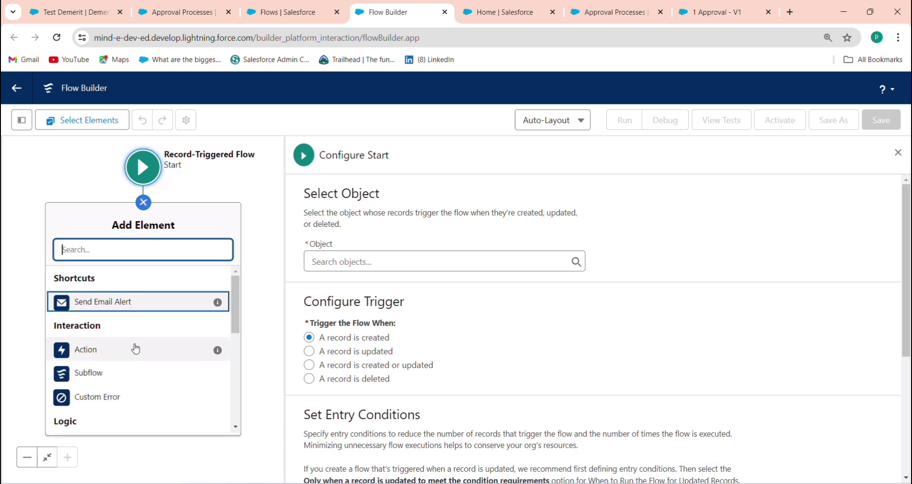
pyautogui.click(106, 347)
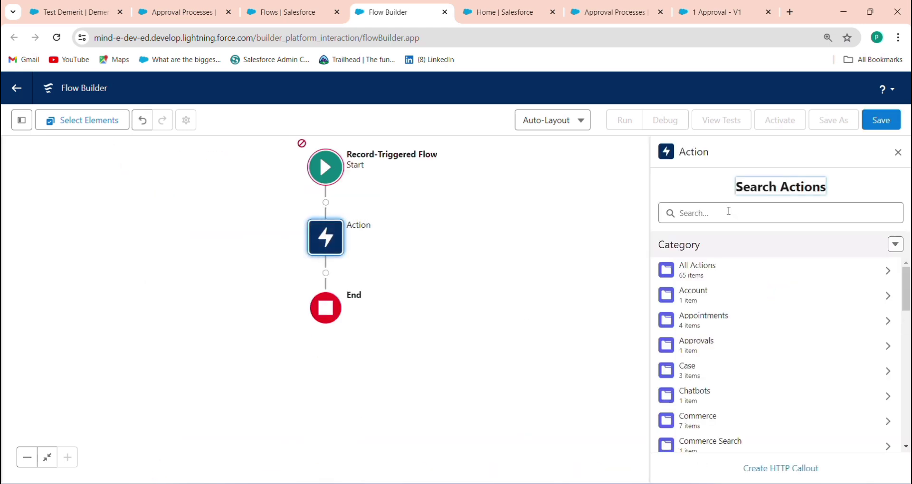
pyautogui.click(729, 211)
pyautogui.write('su')
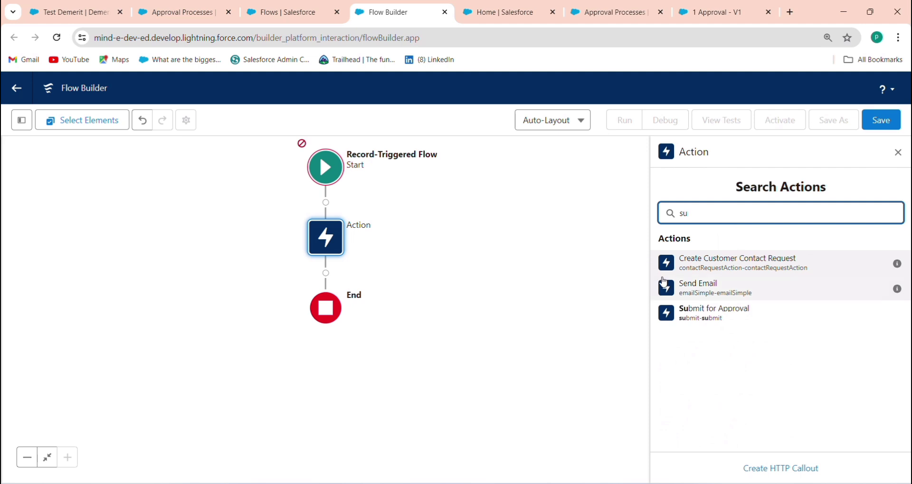
pyautogui.click(698, 308)
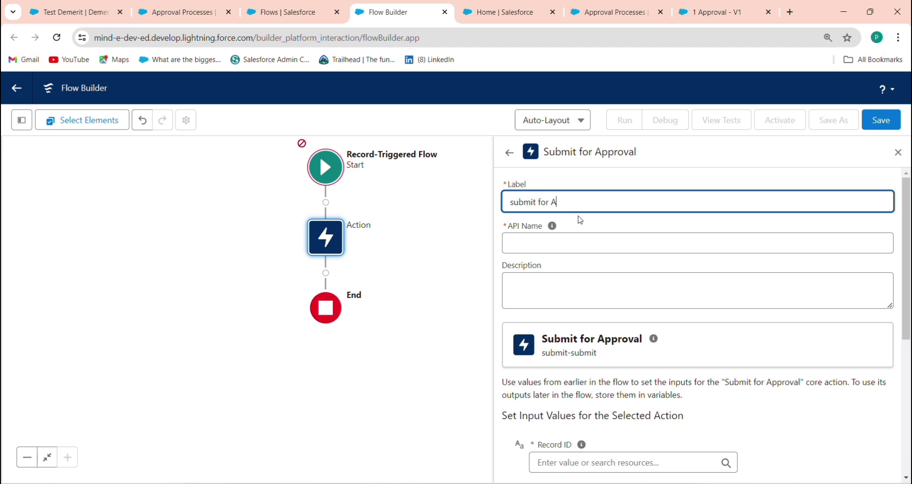
pyautogui.click(524, 244)
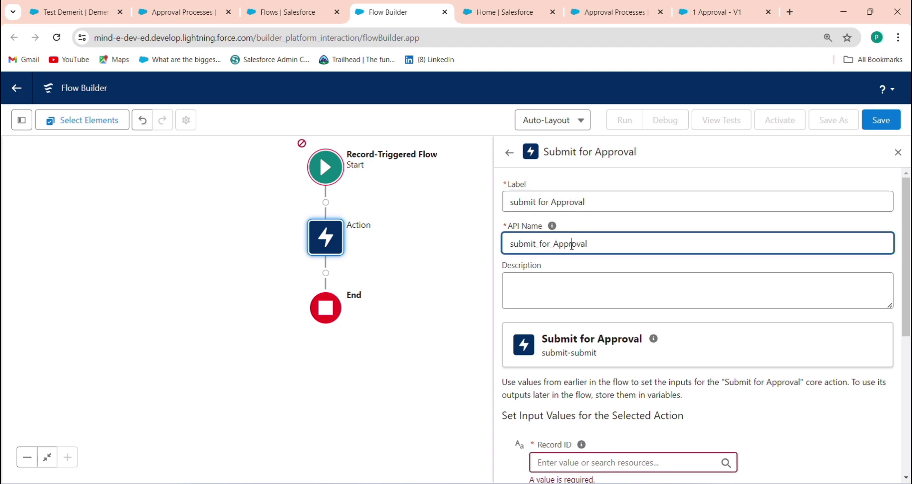
# Edit the flow's start element and set its triggering object to Copy of Demerit
pyautogui.click(332, 164)
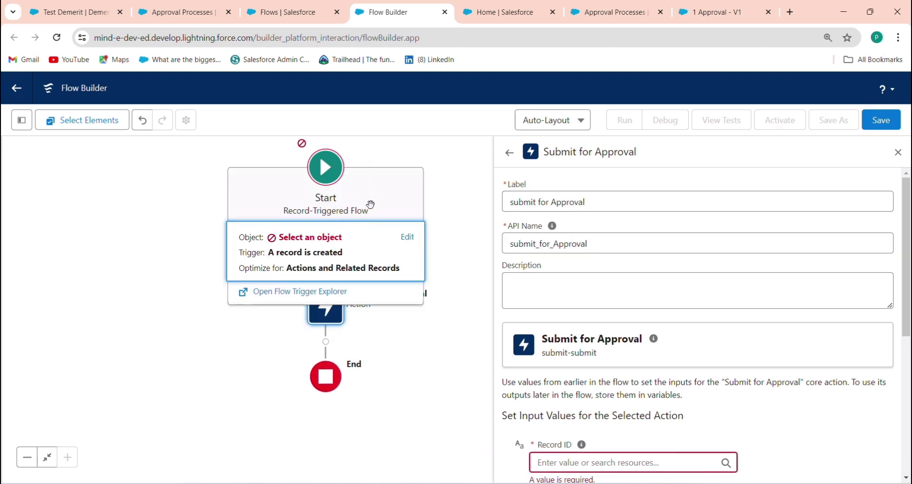
pyautogui.click(408, 240)
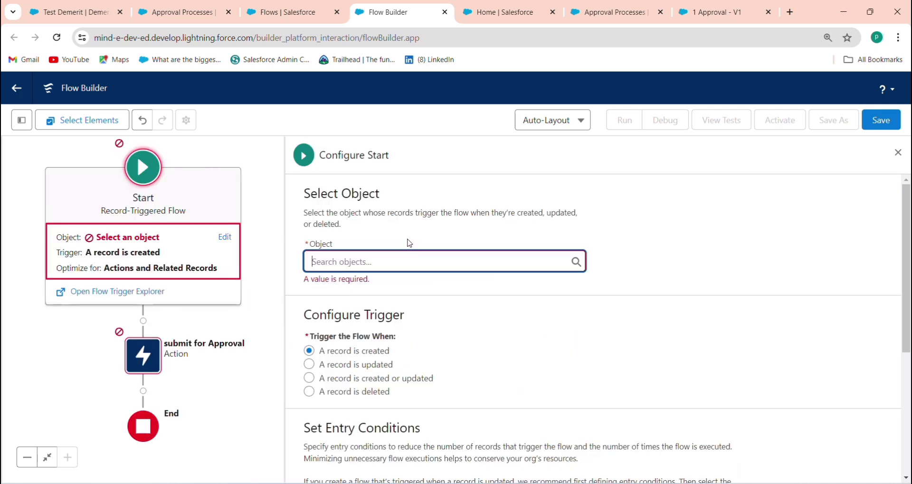
pyautogui.click(386, 257)
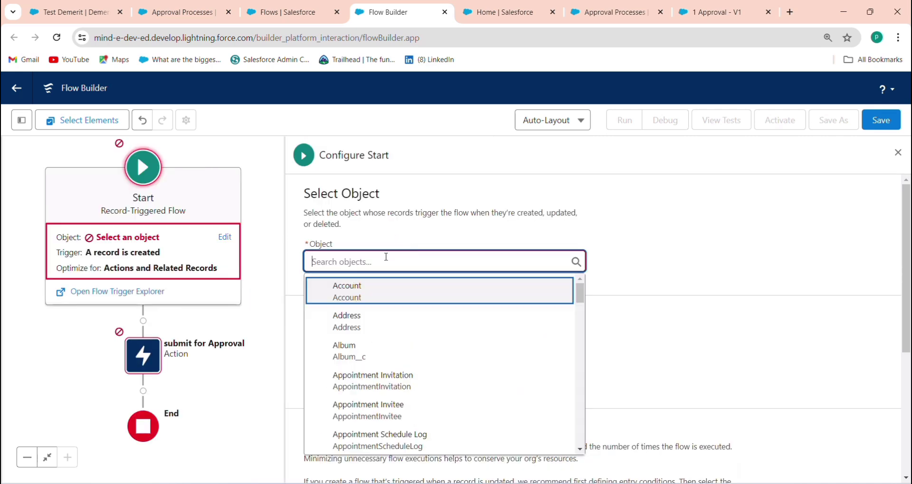
pyautogui.write('copy')
pyautogui.click(439, 287)
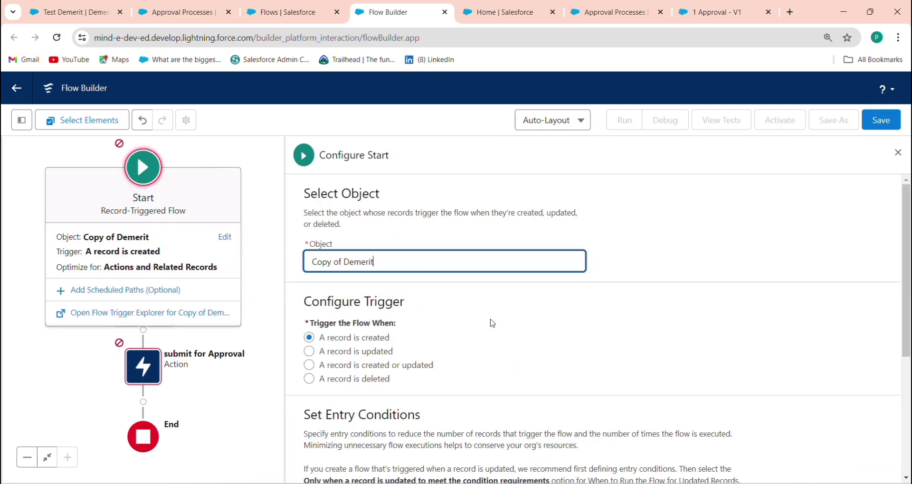
pyautogui.scroll(-4, 492, 323)
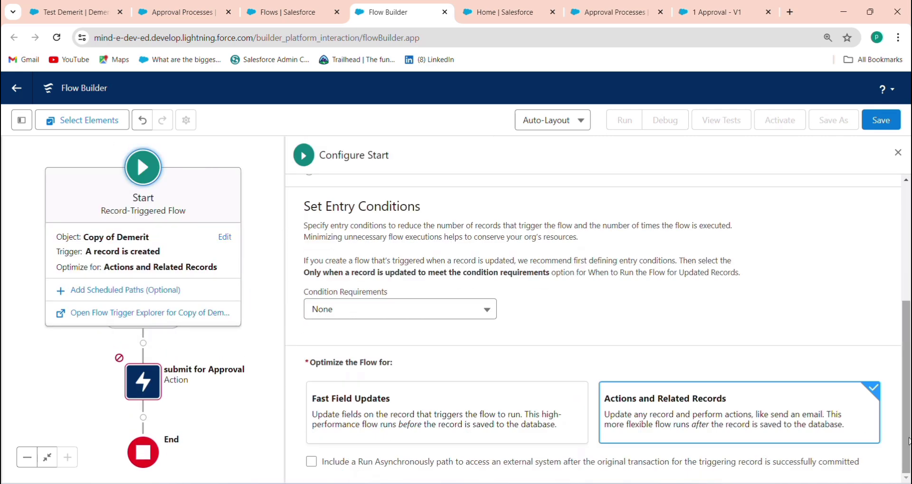
# Set the flow's entry conditions to All Conditions Are Met (AND), with Type2__c Equals Occurence
pyautogui.click(408, 310)
pyautogui.click(367, 206)
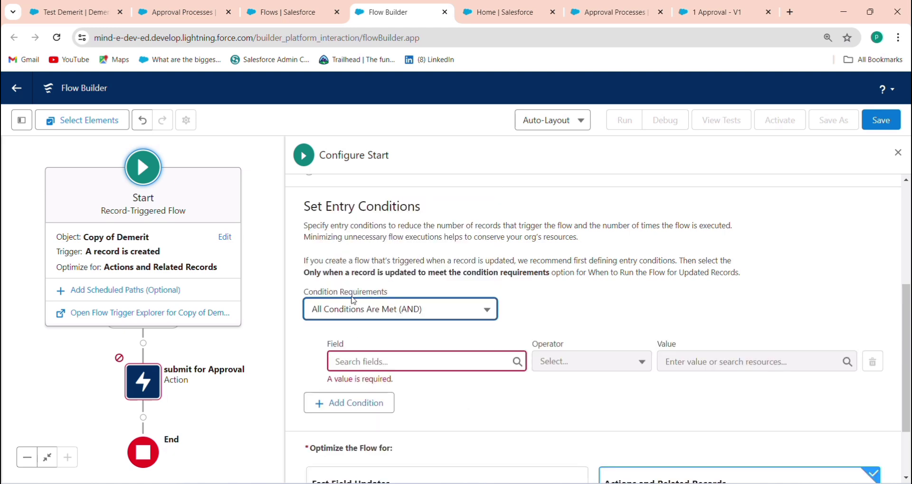
pyautogui.click(388, 355)
pyautogui.write('ty')
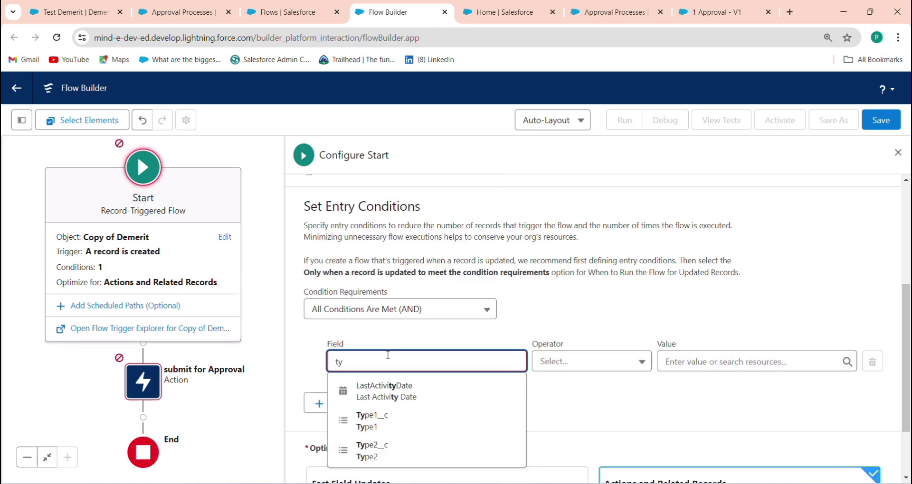
pyautogui.click(370, 452)
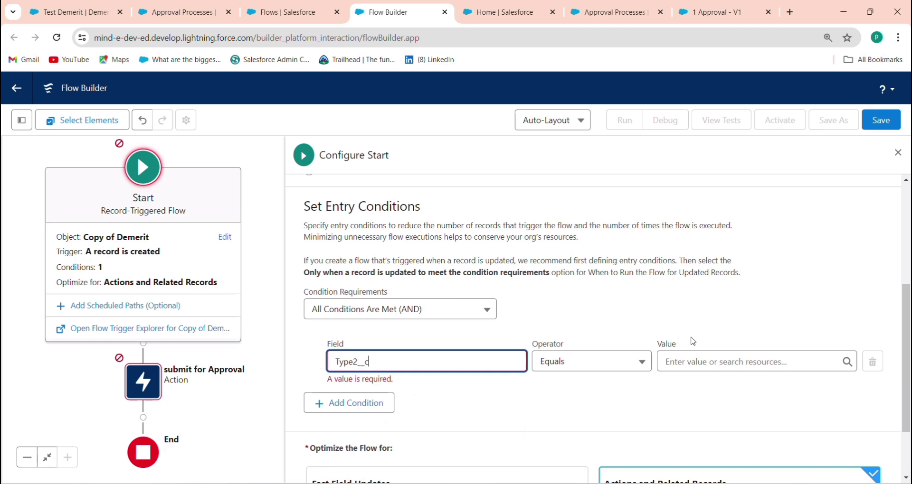
pyautogui.click(711, 362)
pyautogui.click(694, 228)
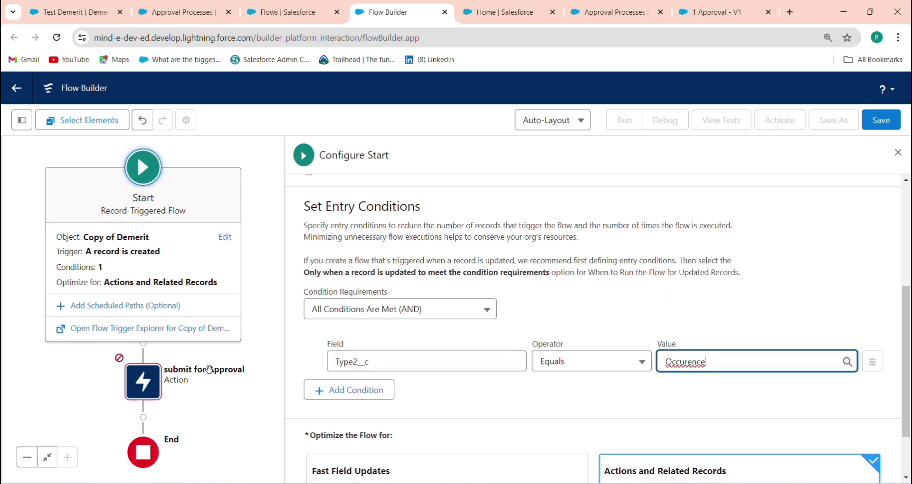
# Set the submit for Approval action's Record ID to the triggering Copy_of_Demerit__c record's Record ID
pyautogui.click(136, 383)
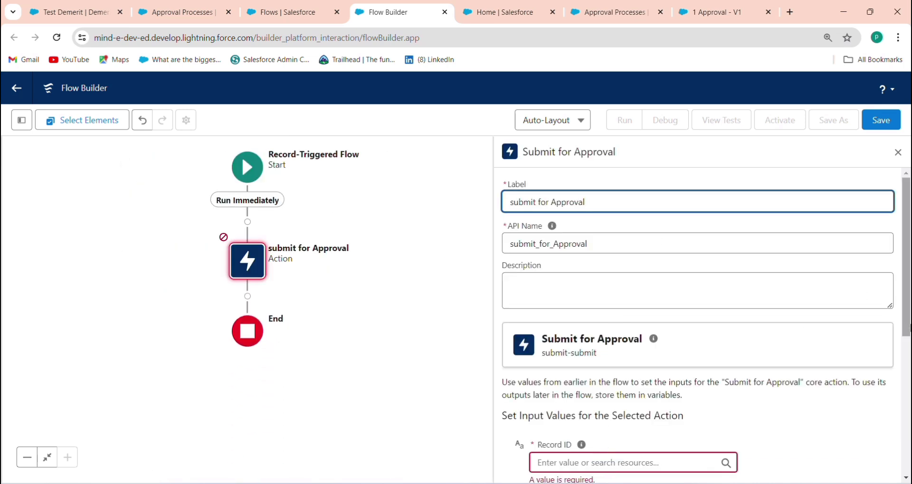
pyautogui.scroll(-5, 906, 316)
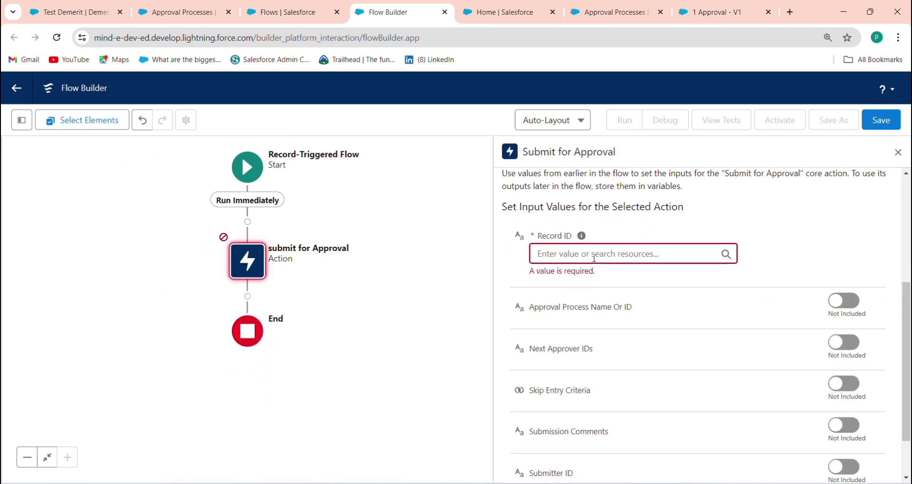
pyautogui.click(594, 257)
pyautogui.write('ttr')
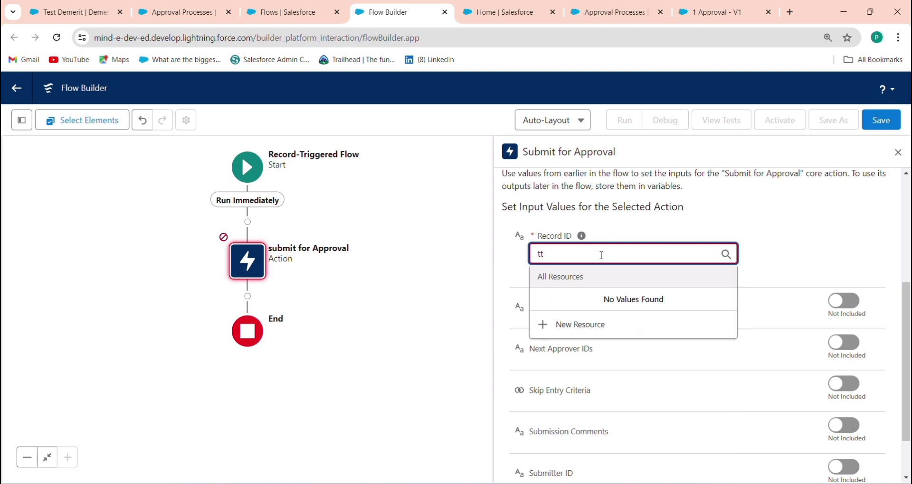
pyautogui.press('BackSpace')
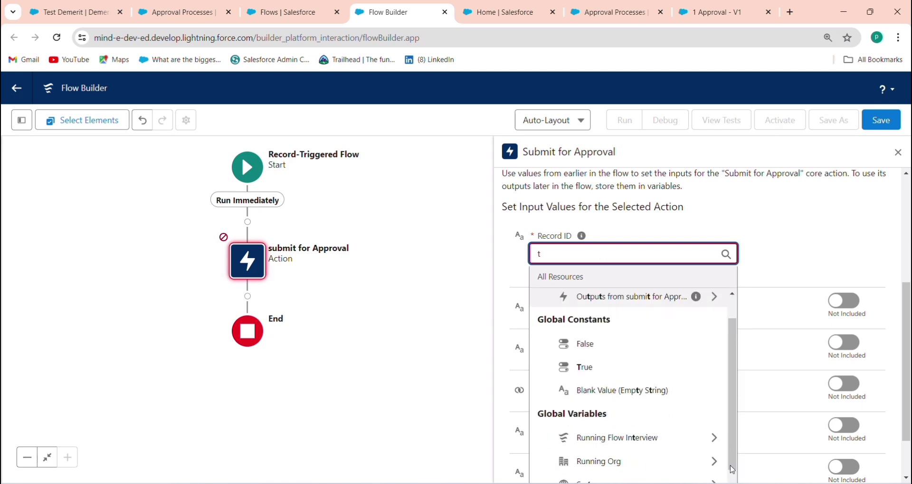
pyautogui.scroll(-1, 732, 469)
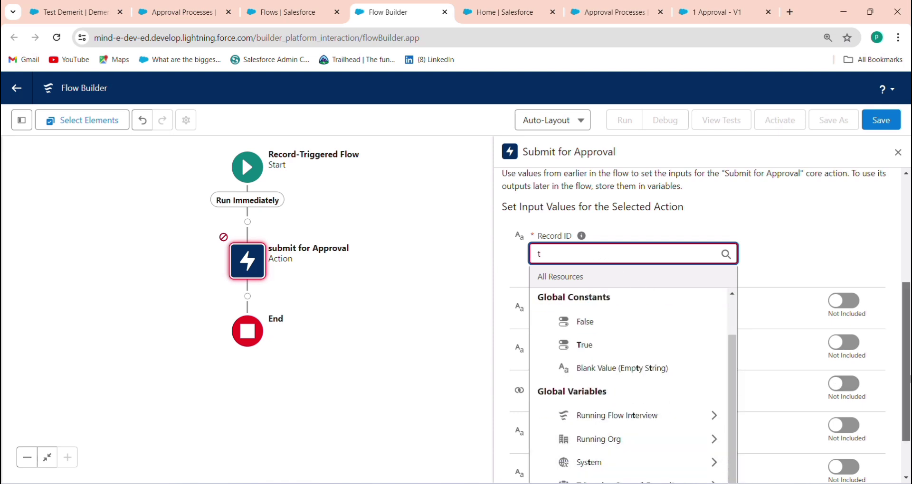
pyautogui.scroll(-2, 665, 427)
pyautogui.click(633, 430)
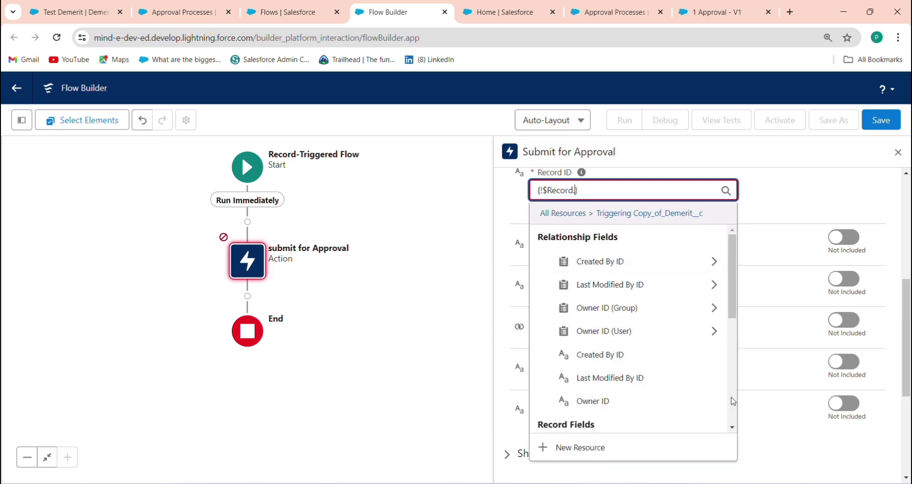
pyautogui.scroll(-10, 733, 401)
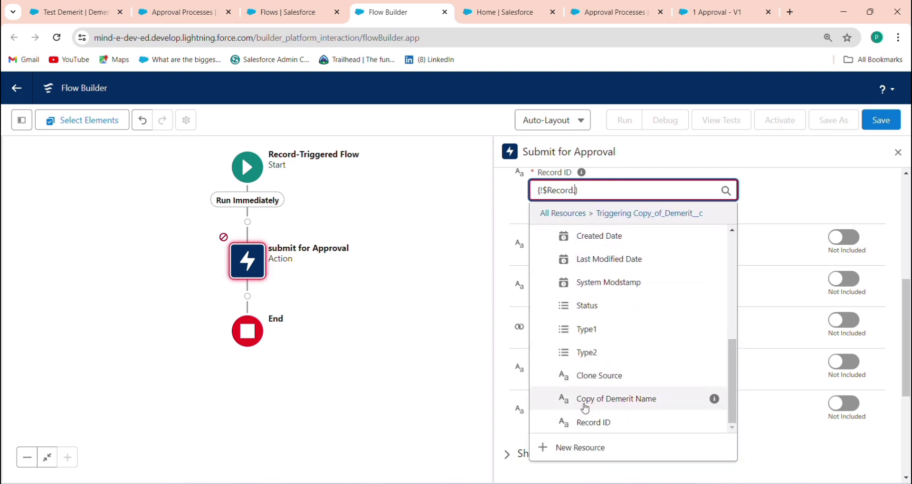
pyautogui.click(587, 422)
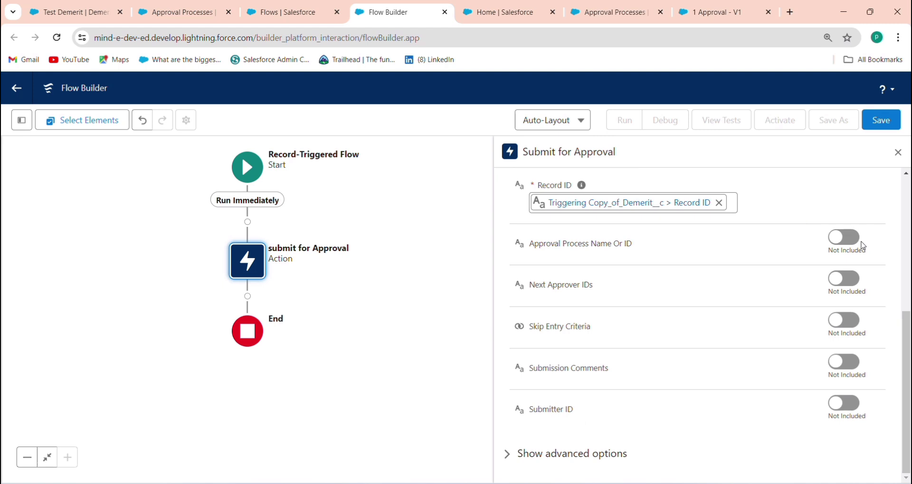
# Include Approval Process Name Or ID in the action and fill it with the 2 Approval process's unique name, X2_Approval
pyautogui.click(845, 238)
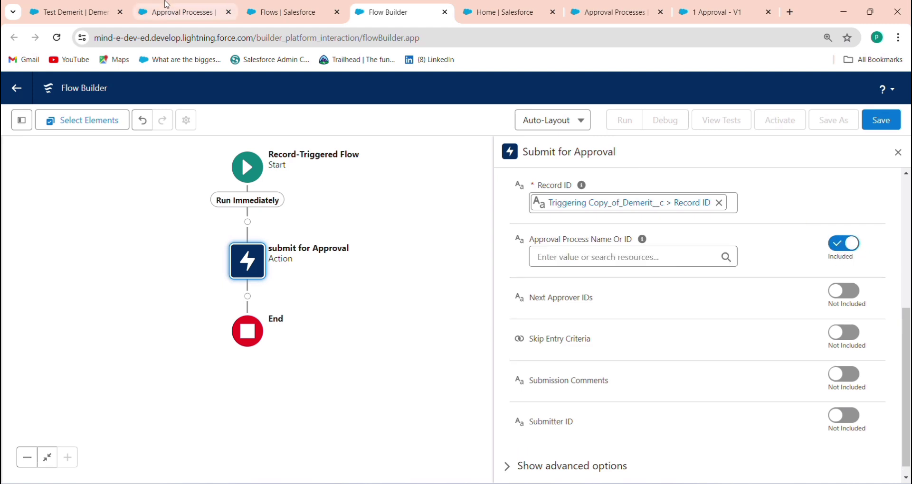
pyautogui.click(178, 12)
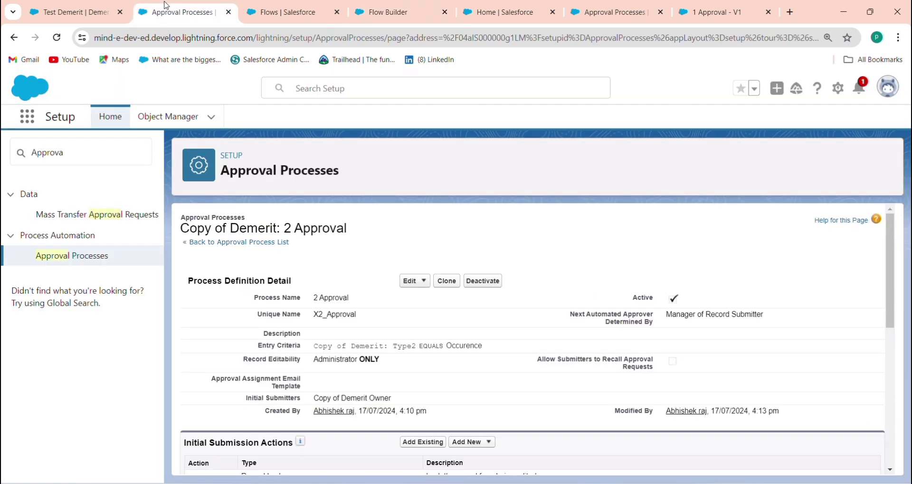
pyautogui.doubleClick(345, 315)
pyautogui.hotkey('ctrl', 'c')
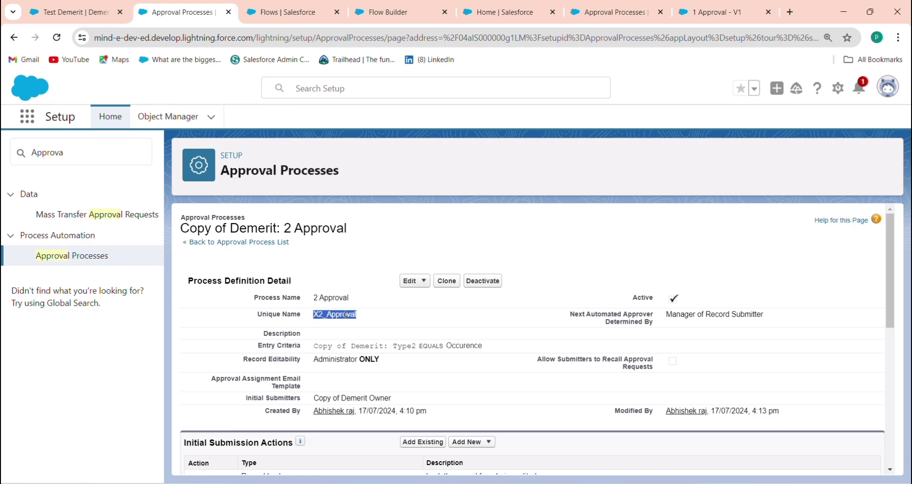
pyautogui.hotkey('ctrl', 'Tab')
pyautogui.click(353, 7)
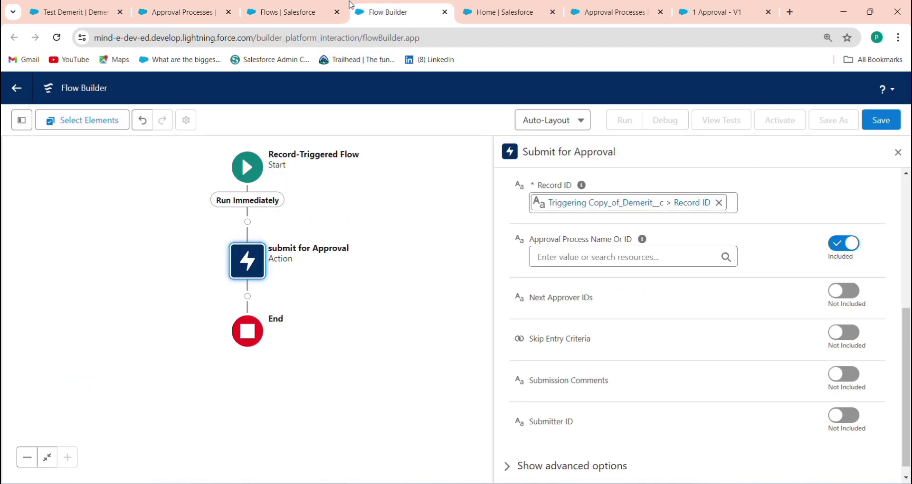
pyautogui.click(568, 261)
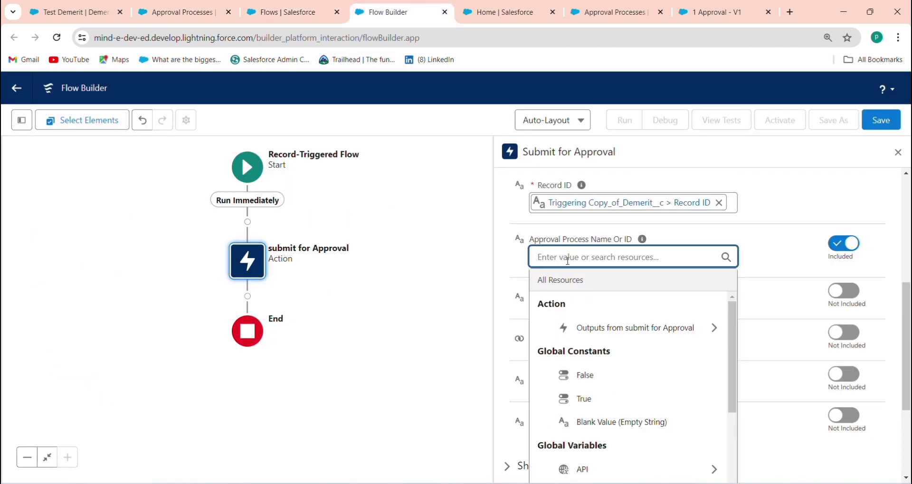
pyautogui.hotkey('ctrl', 'v')
pyautogui.click(809, 224)
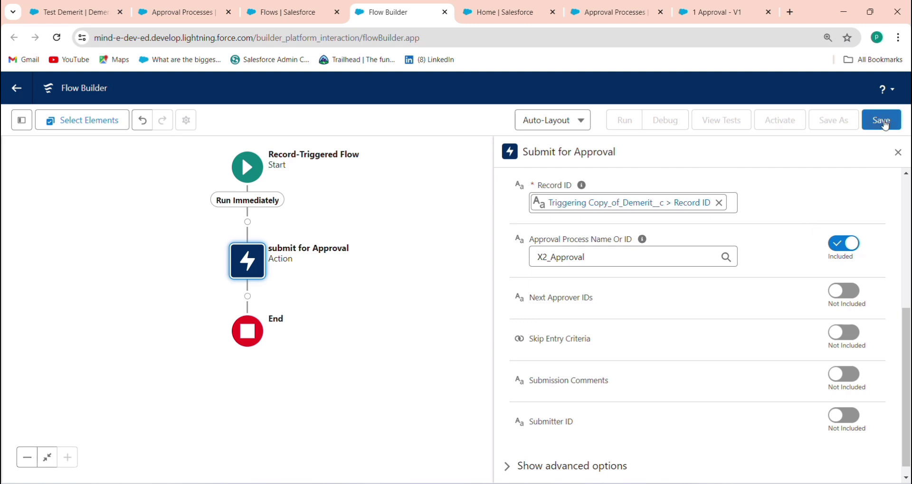
# Save the flow with label 2 Approval and API name X2_Approval, and activate it
pyautogui.click(882, 120)
pyautogui.click(279, 235)
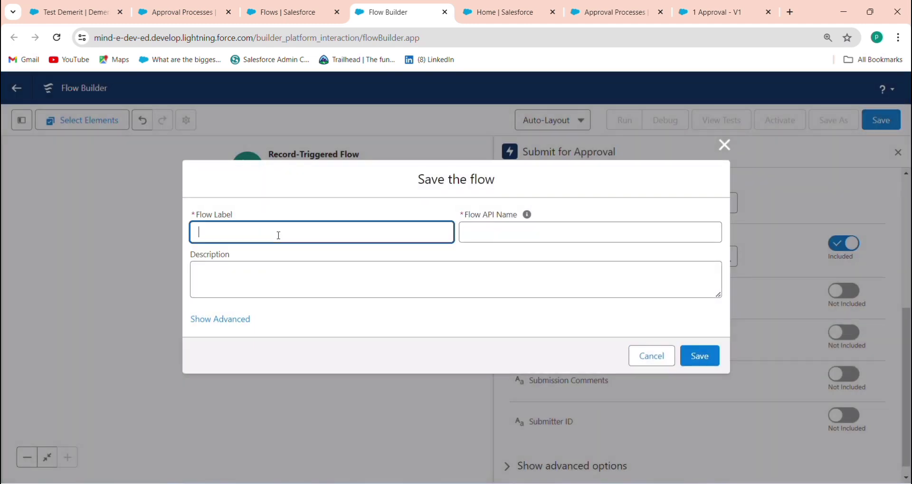
pyautogui.write('2 Approval')
pyautogui.click(486, 240)
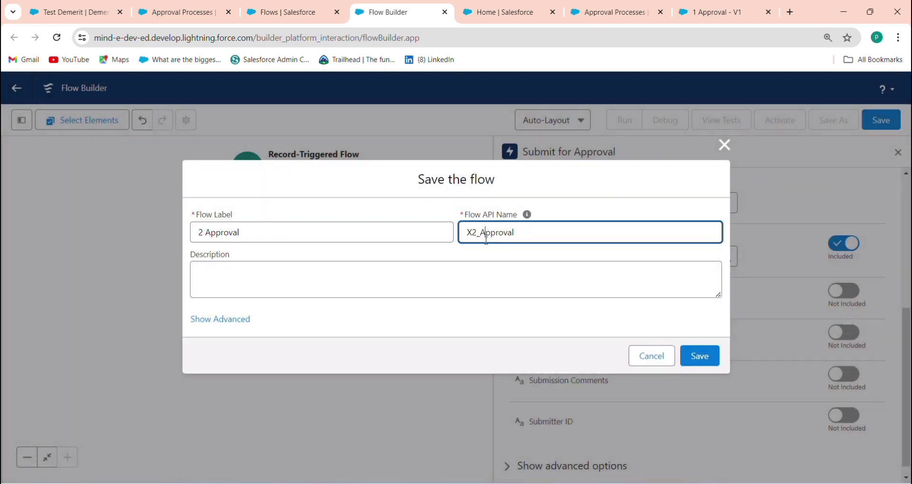
pyautogui.click(694, 357)
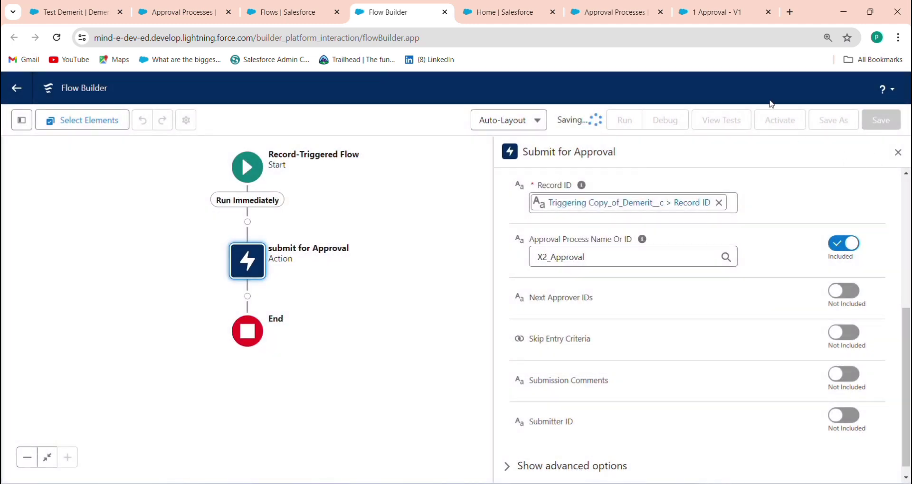
pyautogui.click(773, 128)
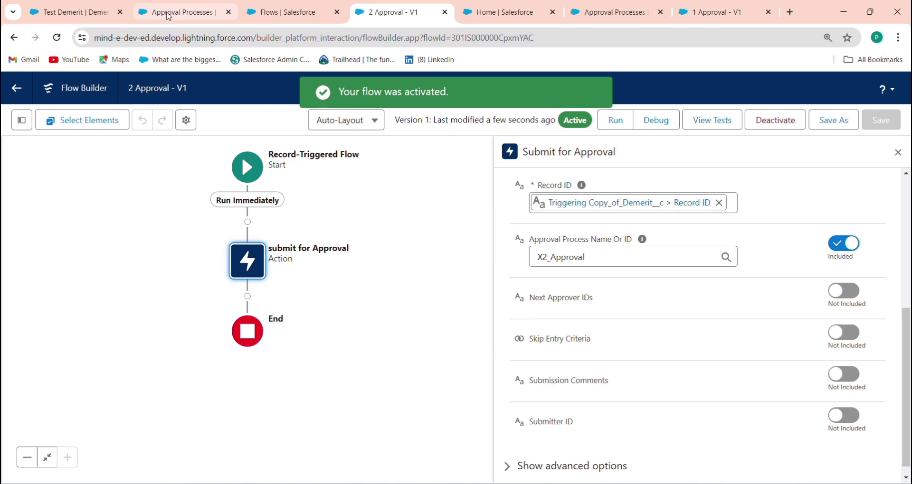
# Open Setup from the Test Demerit record's page and start creating a new custom object tab
pyautogui.click(70, 13)
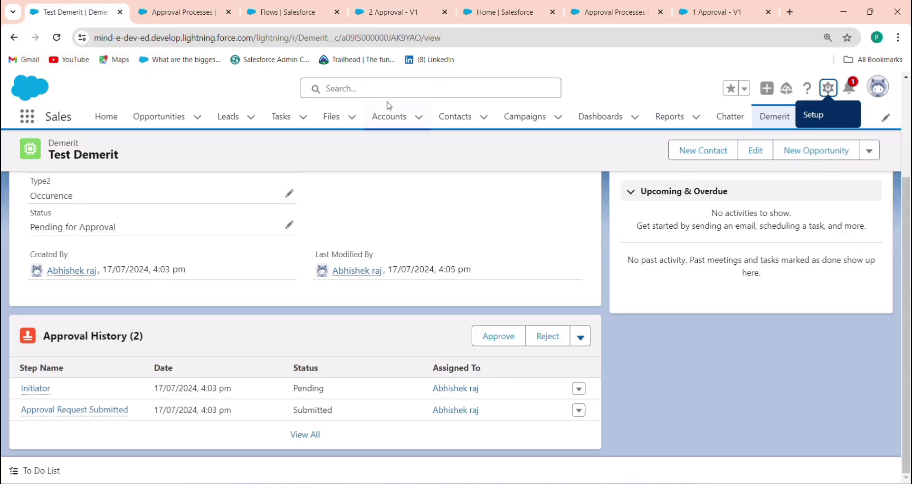
pyautogui.click(824, 94)
pyautogui.click(792, 123)
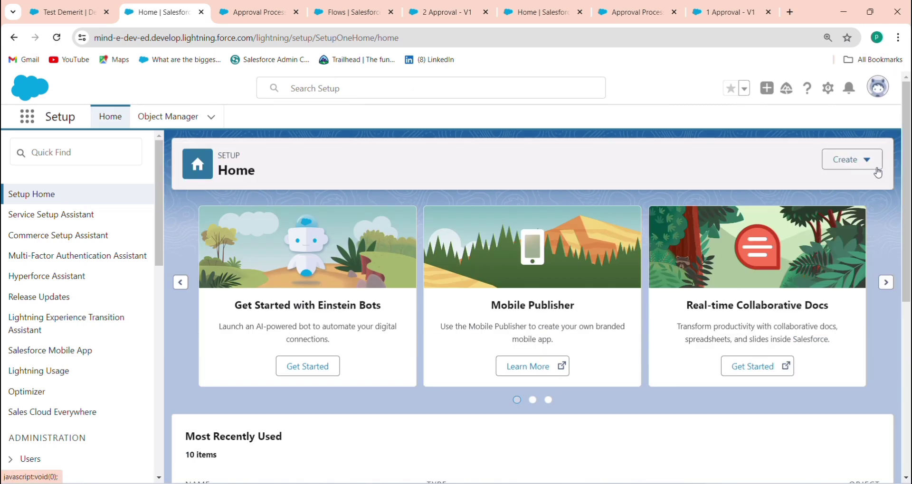
pyautogui.click(877, 173)
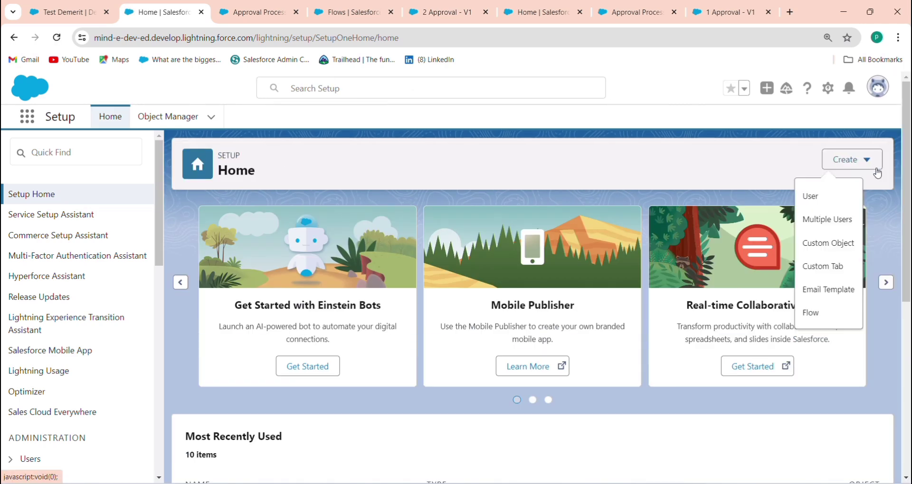
pyautogui.click(830, 270)
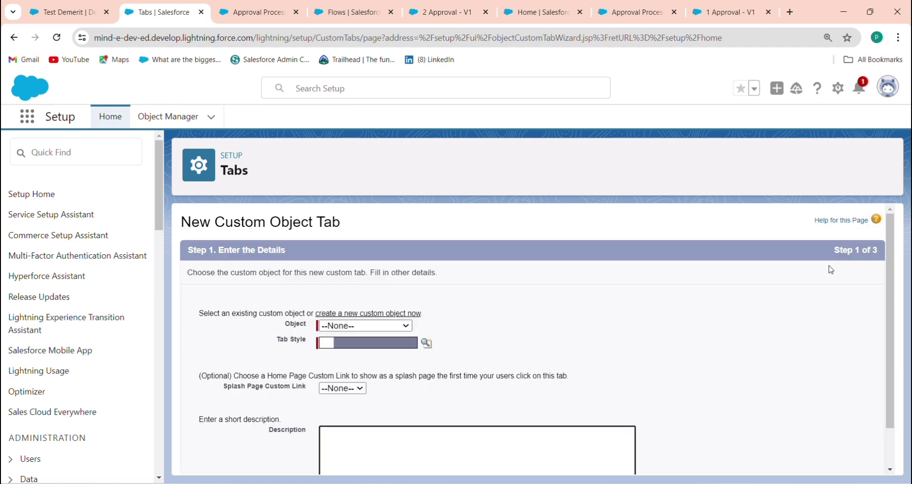
# Choose Copy of Demerit as the new tab's object with the Cell phone tab style, and continue to the profile settings
pyautogui.click(371, 326)
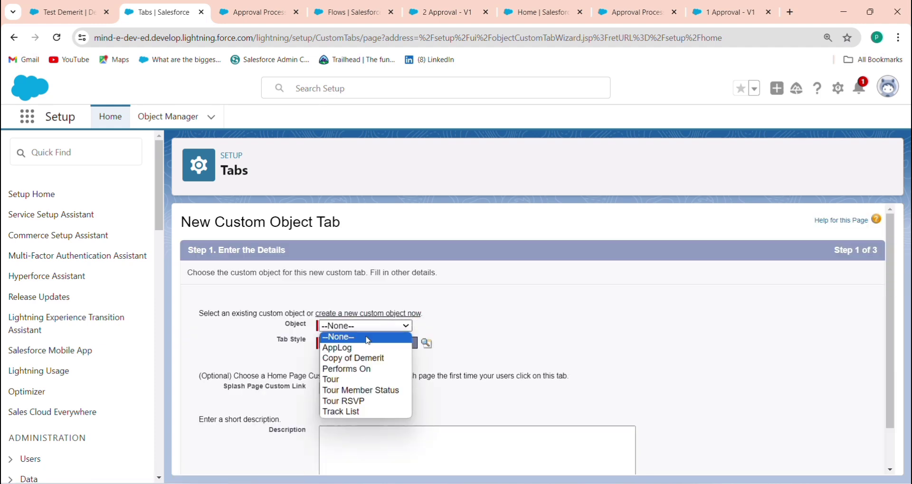
pyautogui.click(374, 362)
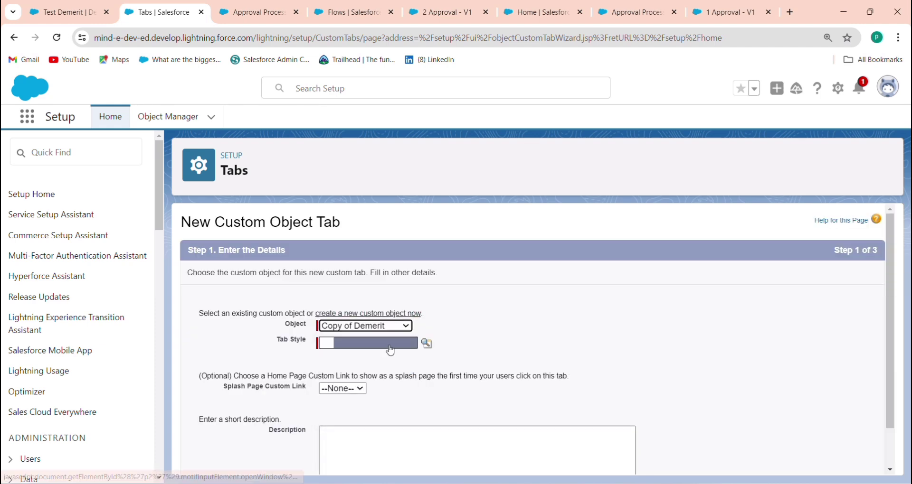
pyautogui.click(383, 346)
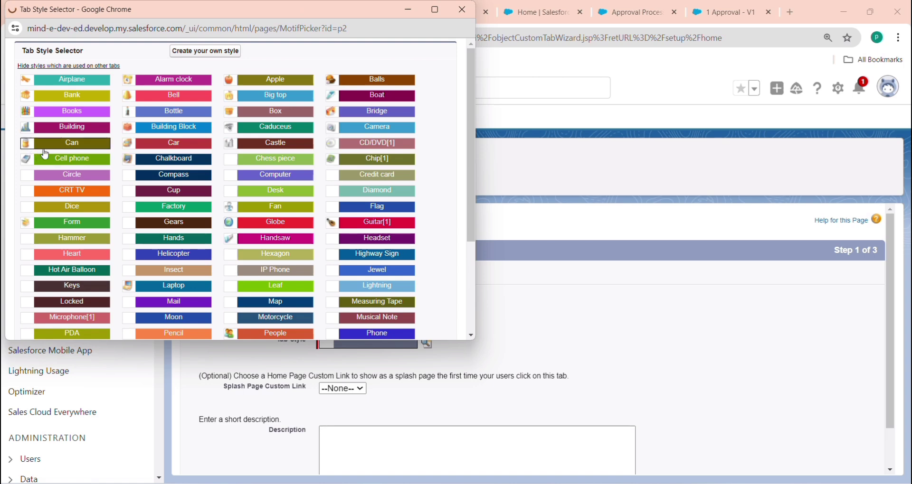
pyautogui.click(86, 160)
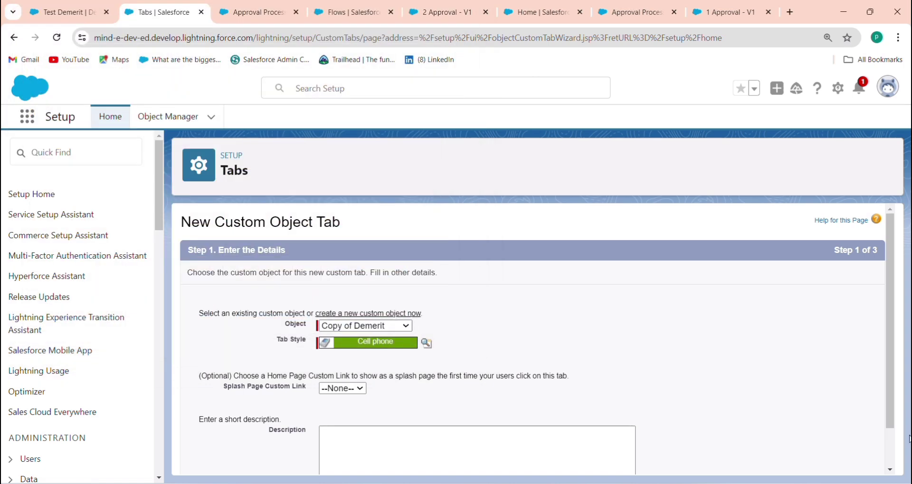
pyautogui.scroll(-1, 893, 451)
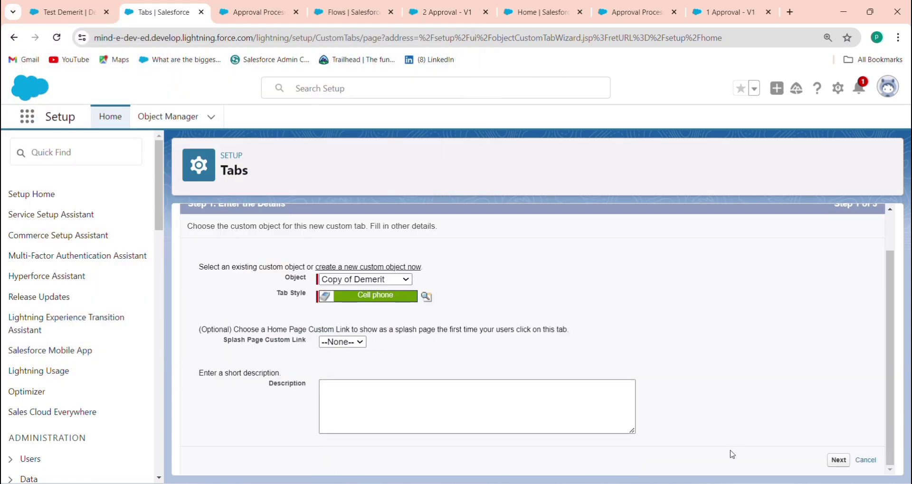
pyautogui.click(839, 463)
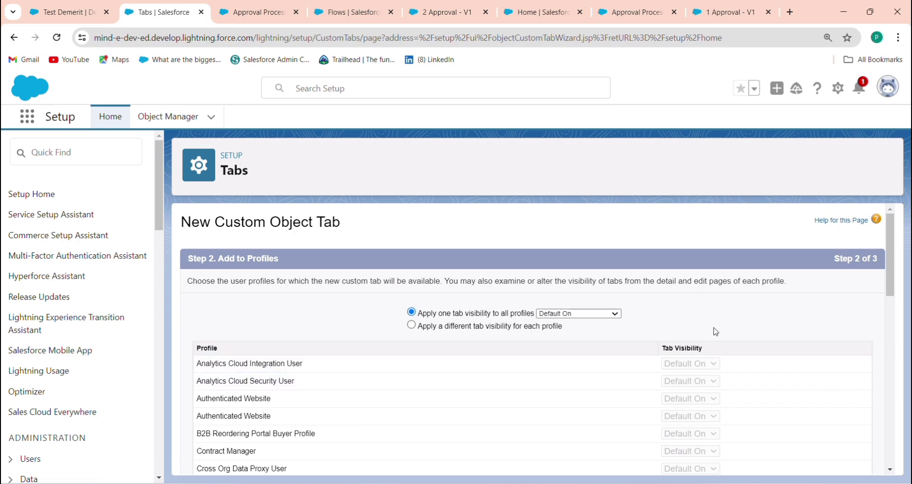
# Keep Default On visibility for all profiles, include the new tab in all custom apps, and save the tab
pyautogui.scroll(-10, 890, 434)
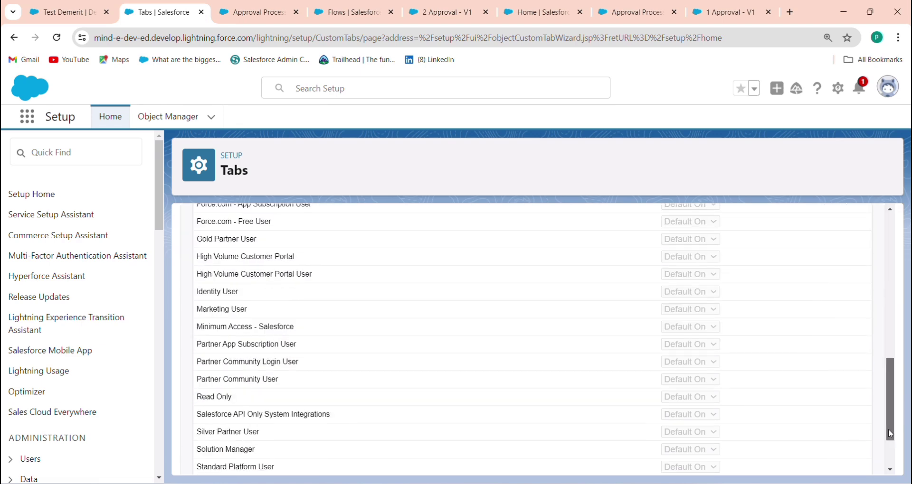
pyautogui.scroll(-2, 890, 434)
pyautogui.click(837, 460)
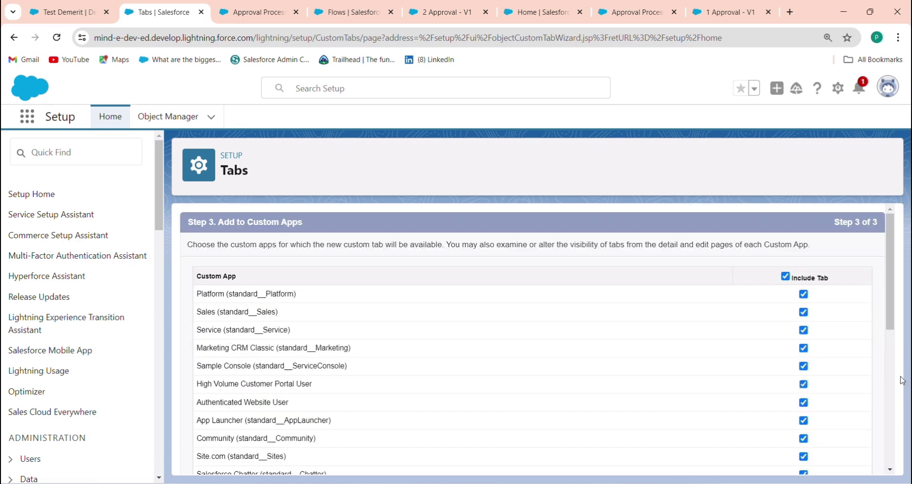
pyautogui.scroll(-10, 892, 381)
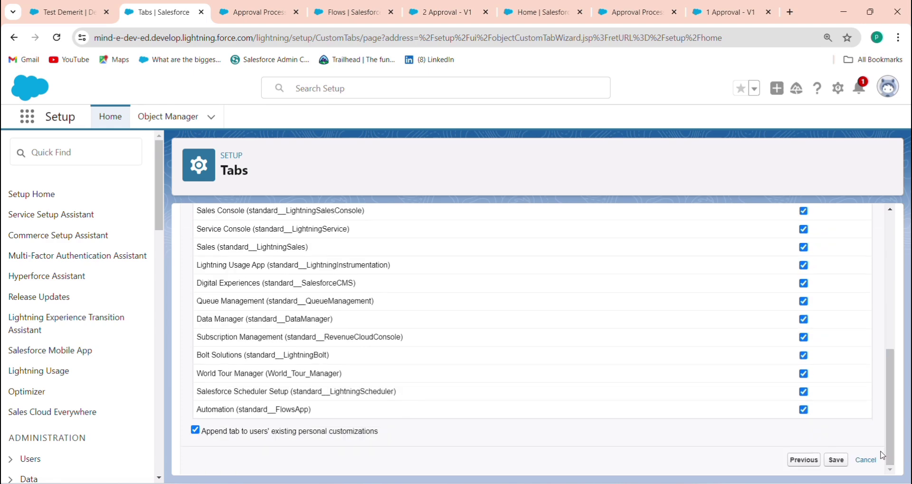
pyautogui.click(837, 460)
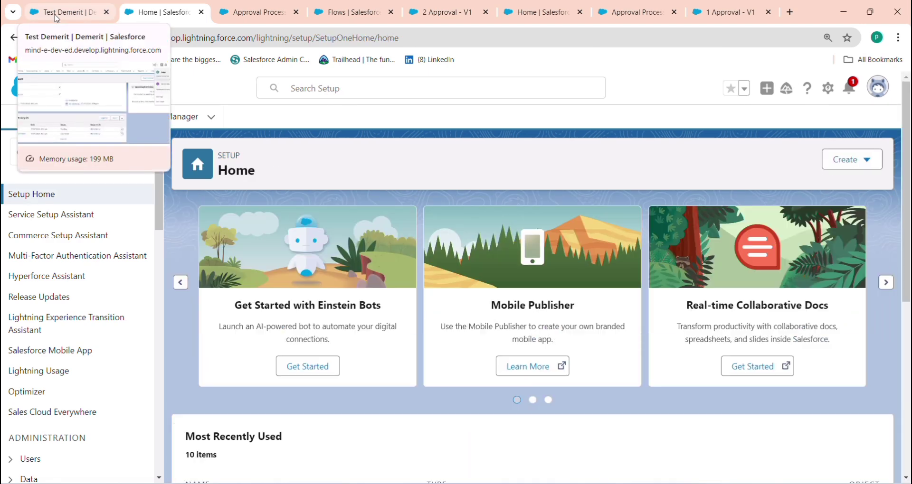
# Return to the Test Demerit record, reload it, and check the Sales app's additional navigation items for the new tab
pyautogui.click(57, 15)
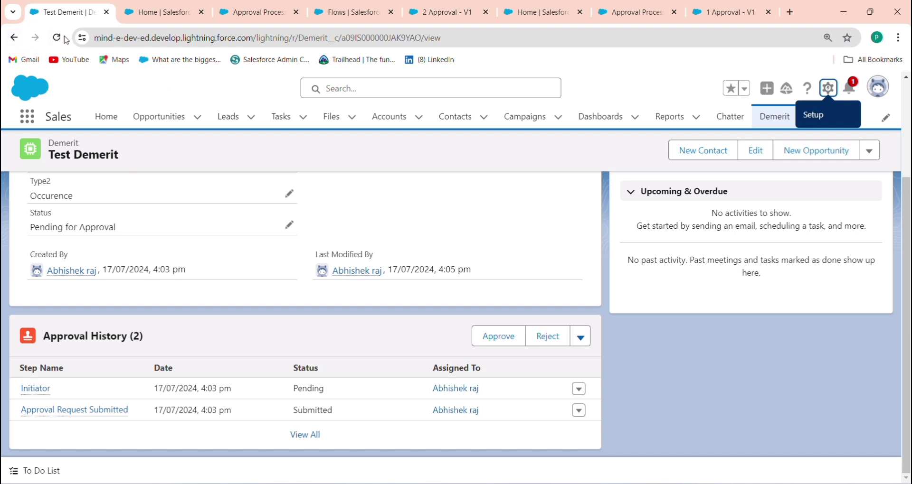
pyautogui.click(65, 38)
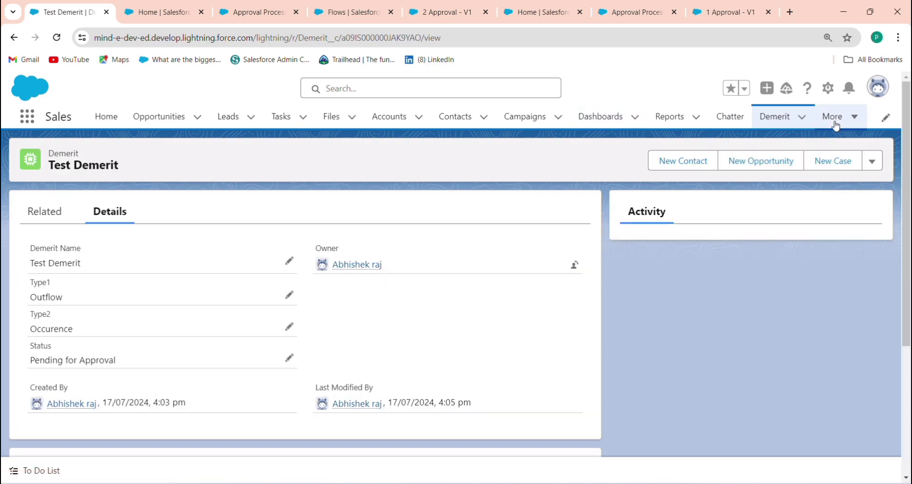
pyautogui.click(834, 123)
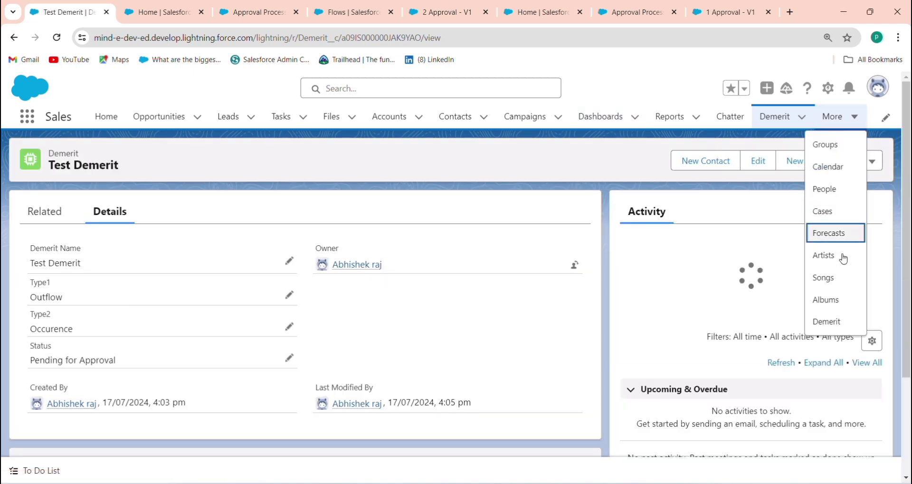
# Try to add the new object's tab to the Sales app navigation by searching all available items for Copy
pyautogui.click(885, 113)
pyautogui.click(885, 117)
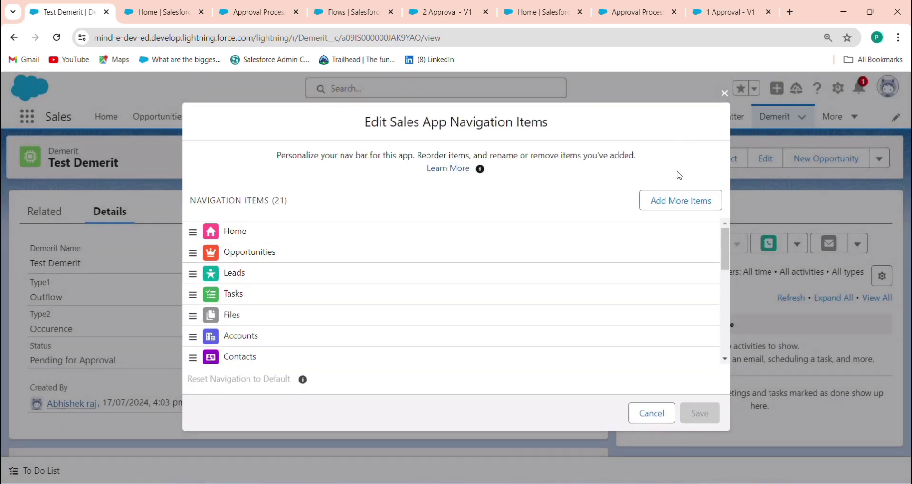
pyautogui.click(679, 200)
pyautogui.click(241, 200)
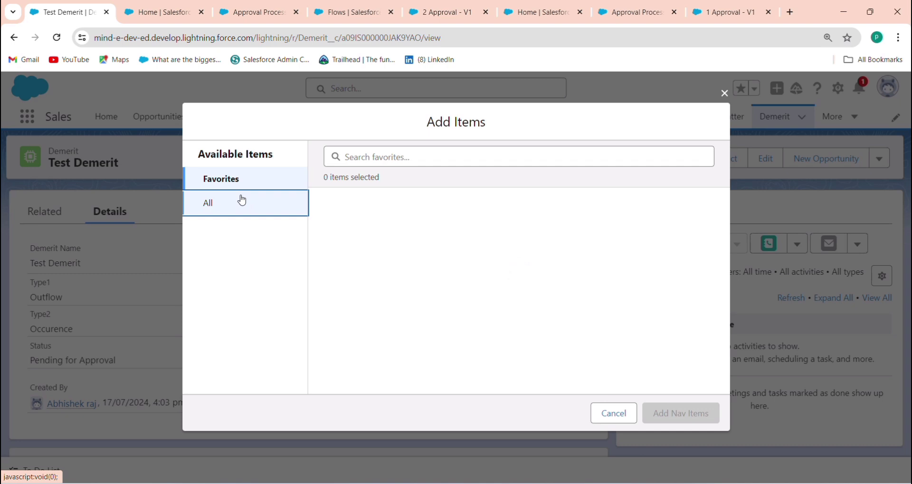
pyautogui.click(370, 155)
pyautogui.write('cop')
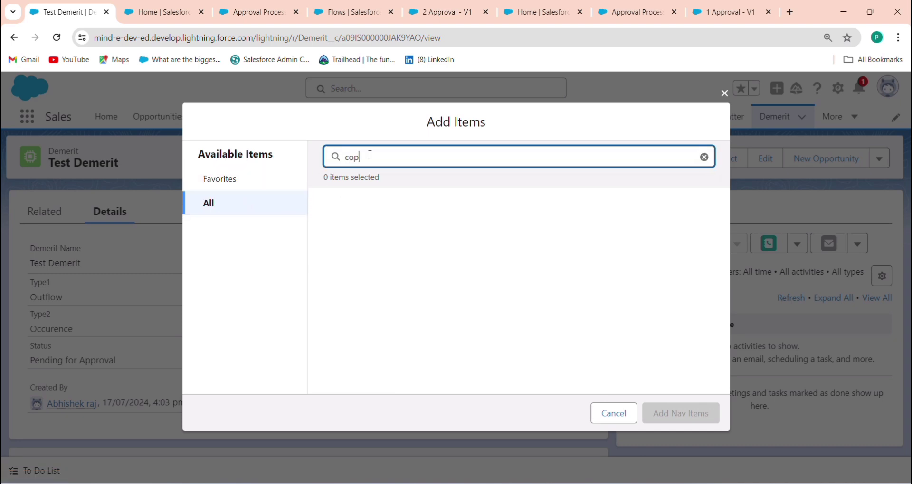
pyautogui.press('BackSpace')
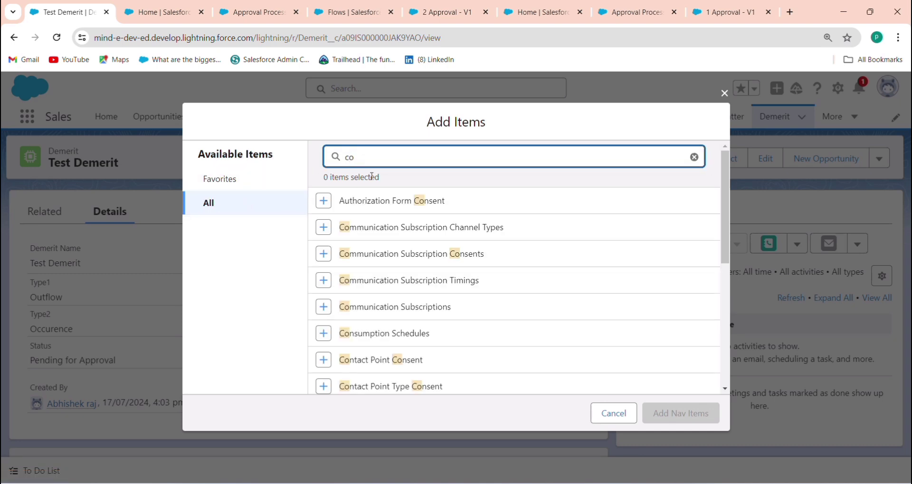
pyautogui.press('BackSpace')
pyautogui.write('Copy')
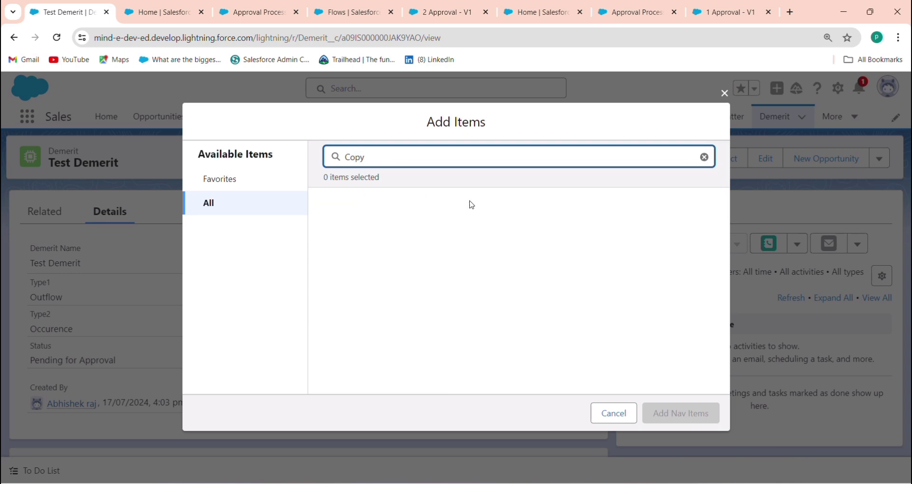
pyautogui.click(725, 93)
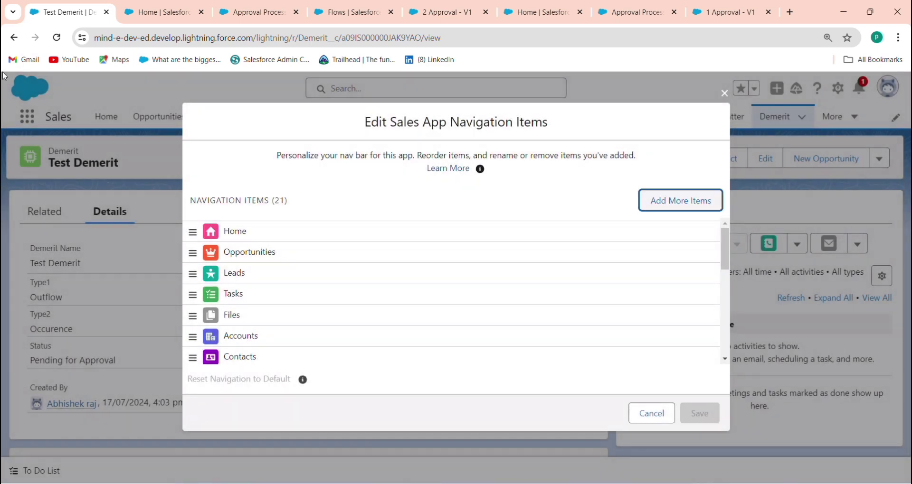
pyautogui.click(725, 93)
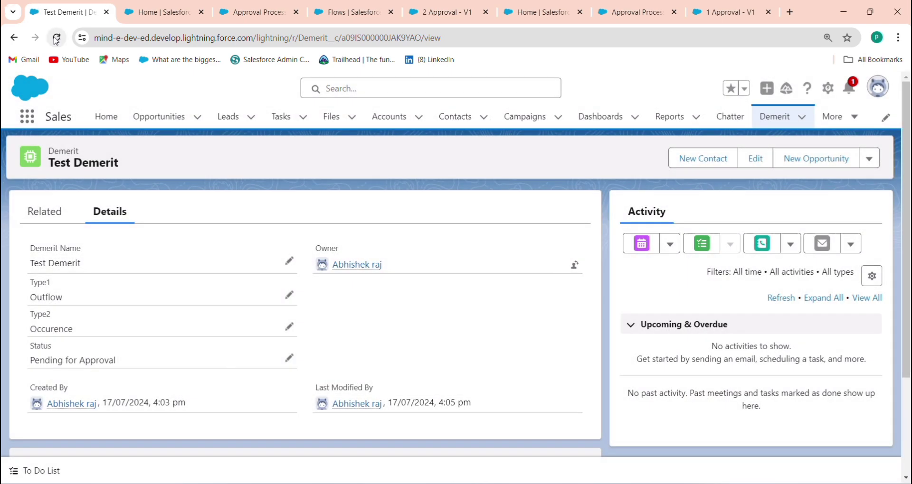
# Reload the record, recheck the extra navigation items, and try searching all addable items for "co", leaving the navigation unedited
pyautogui.click(57, 38)
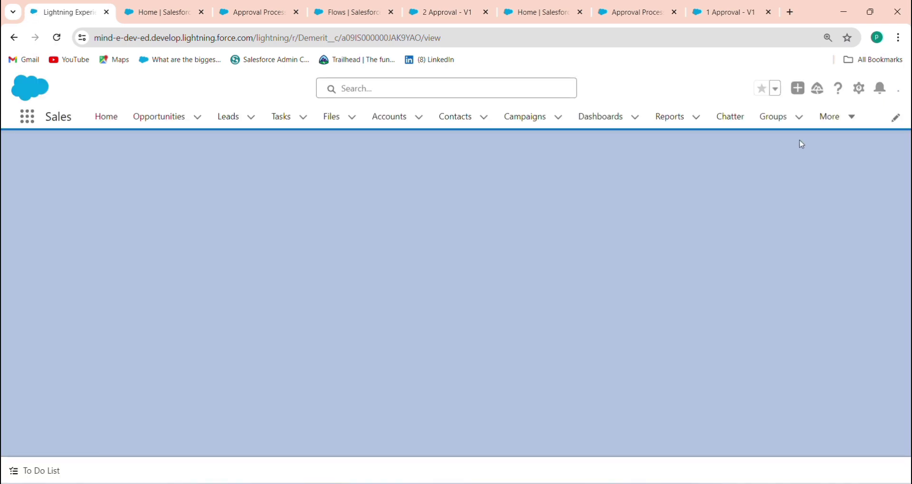
pyautogui.click(847, 125)
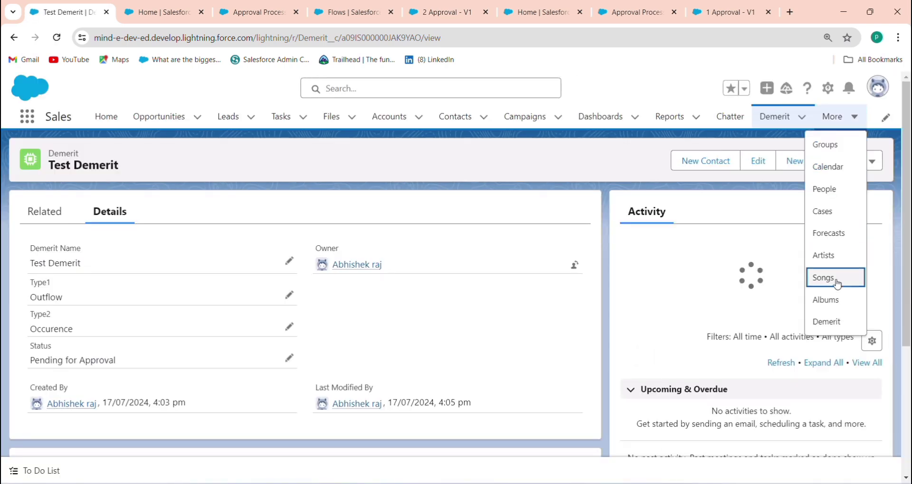
pyautogui.click(889, 121)
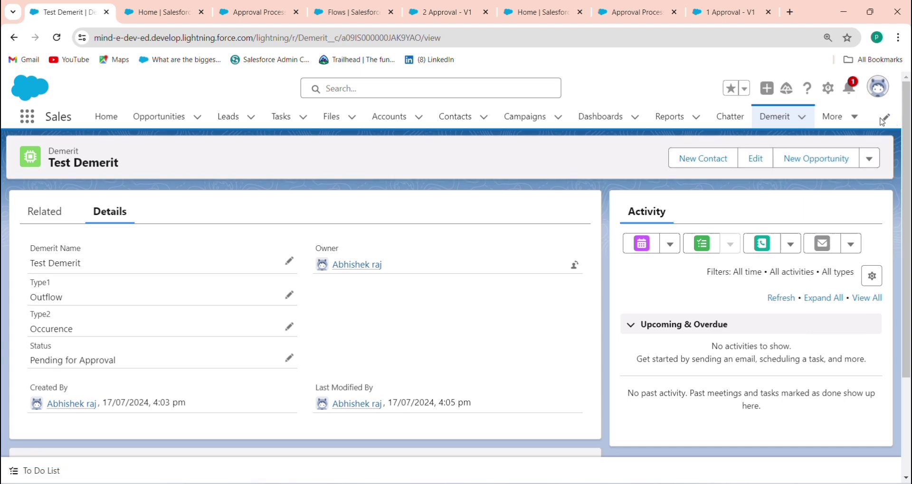
pyautogui.click(883, 119)
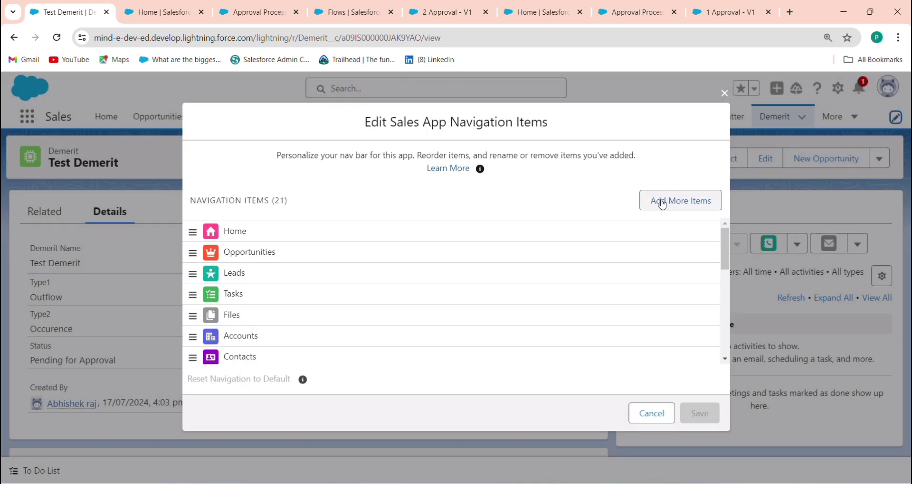
pyautogui.click(647, 198)
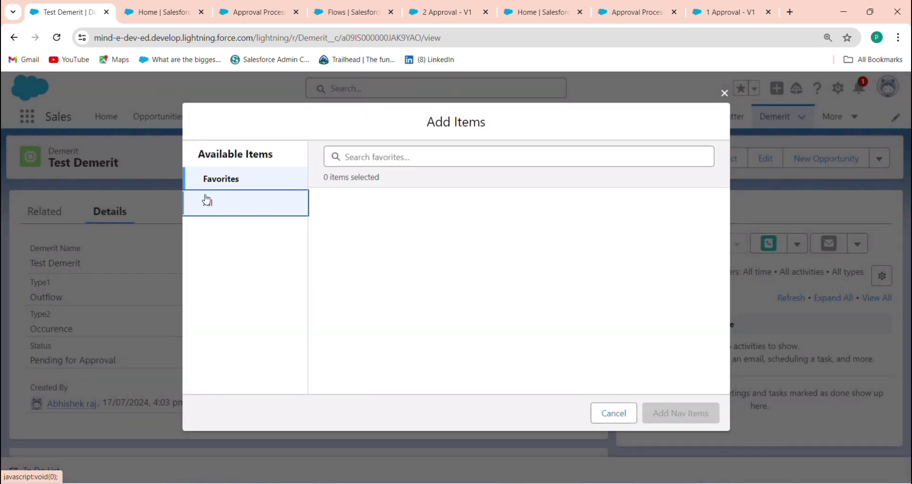
pyautogui.click(205, 202)
pyautogui.click(371, 153)
pyautogui.write('co')
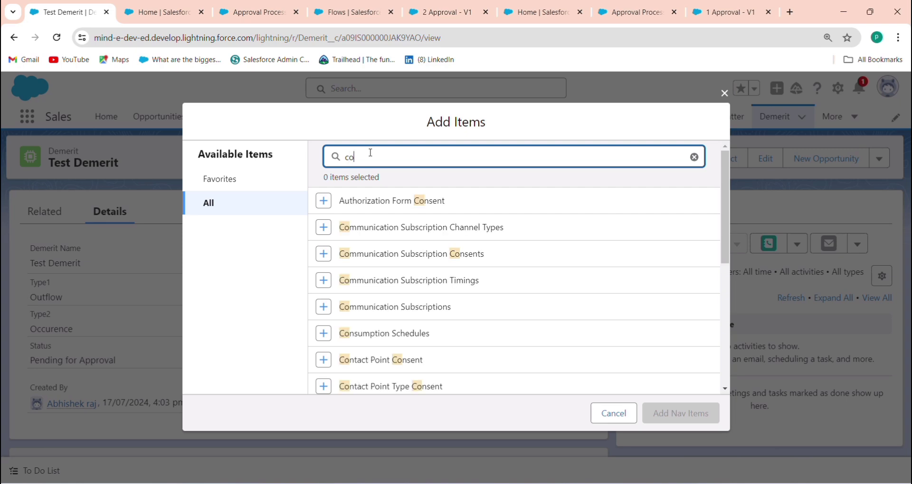
pyautogui.press('BackSpace')
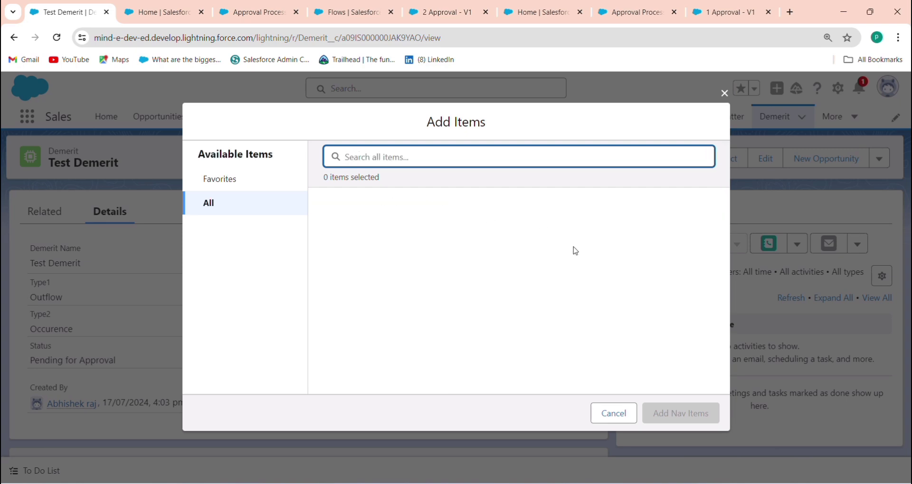
pyautogui.click(602, 413)
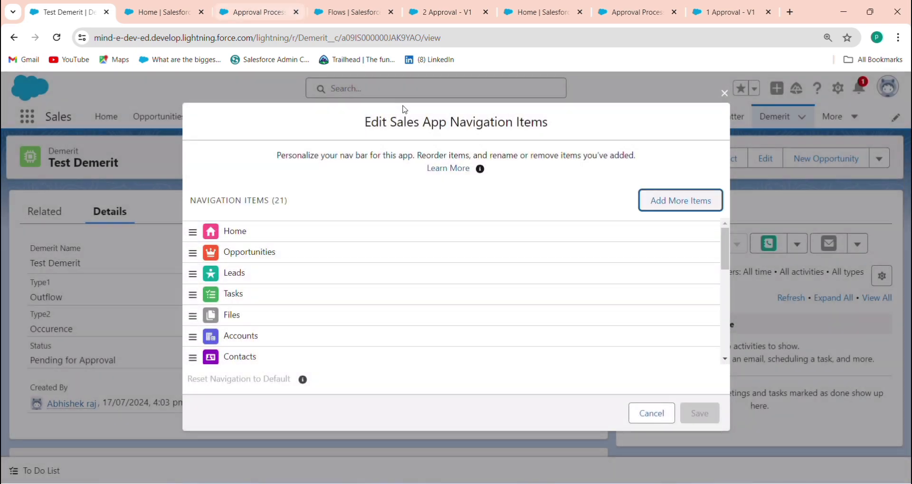
pyautogui.click(634, 413)
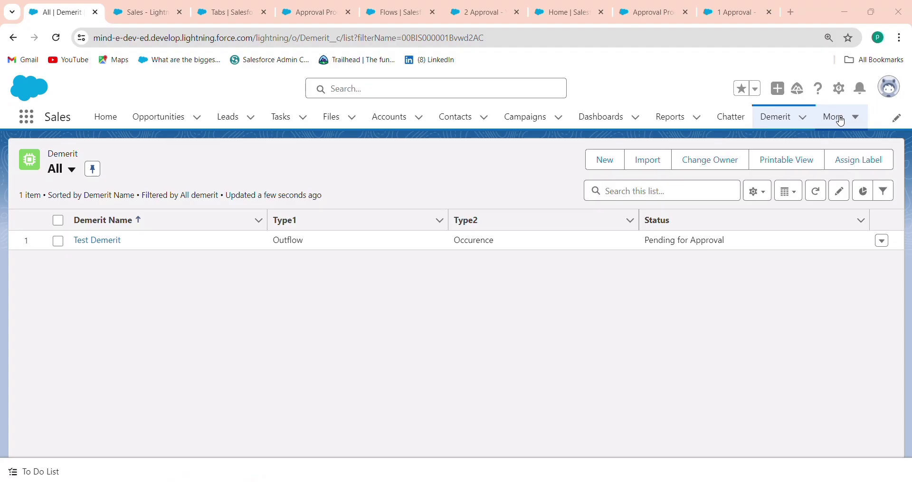
# Open the Copy of Demerit object's list through the additional Demerit navigation item and pin its All list view
pyautogui.click(843, 121)
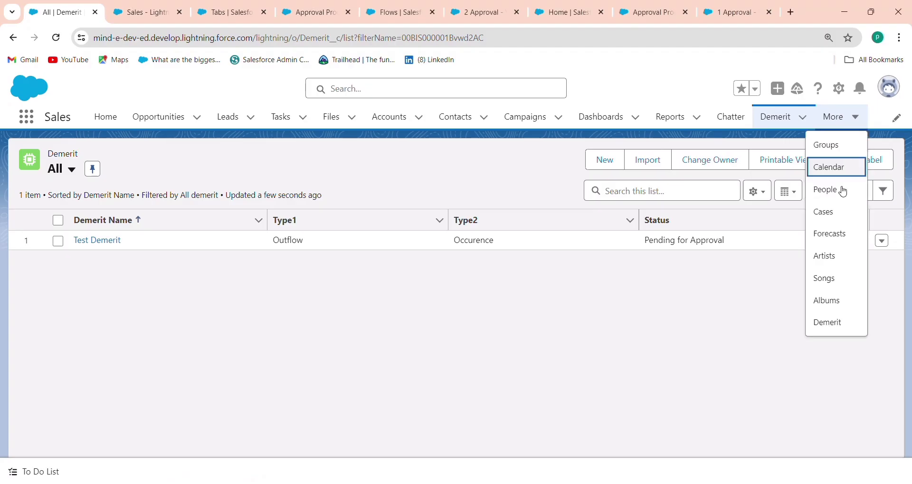
pyautogui.click(837, 326)
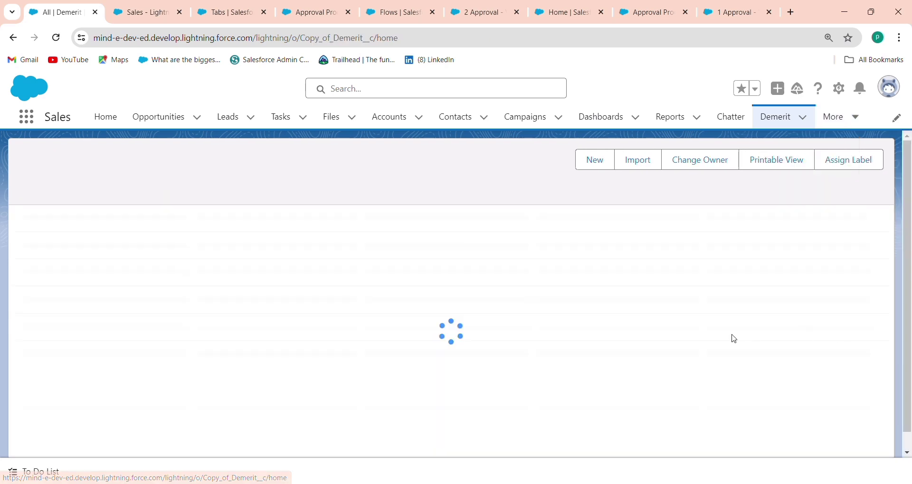
pyautogui.click(96, 183)
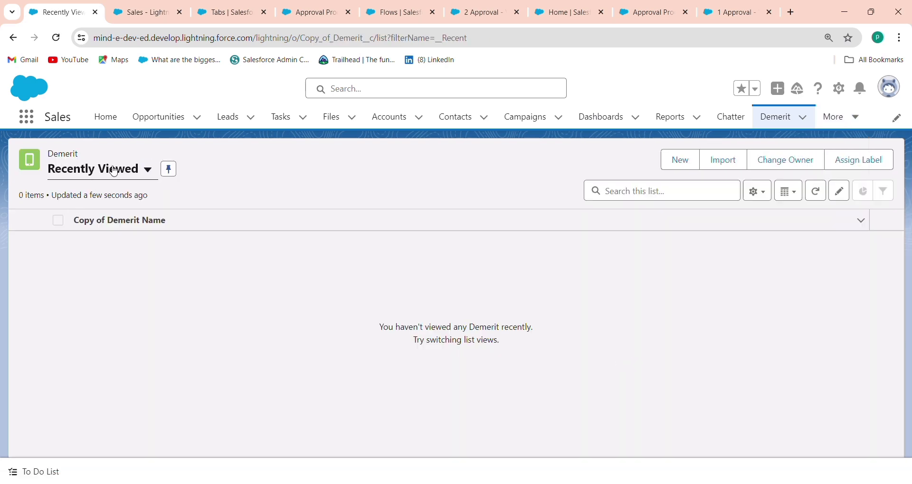
pyautogui.click(104, 217)
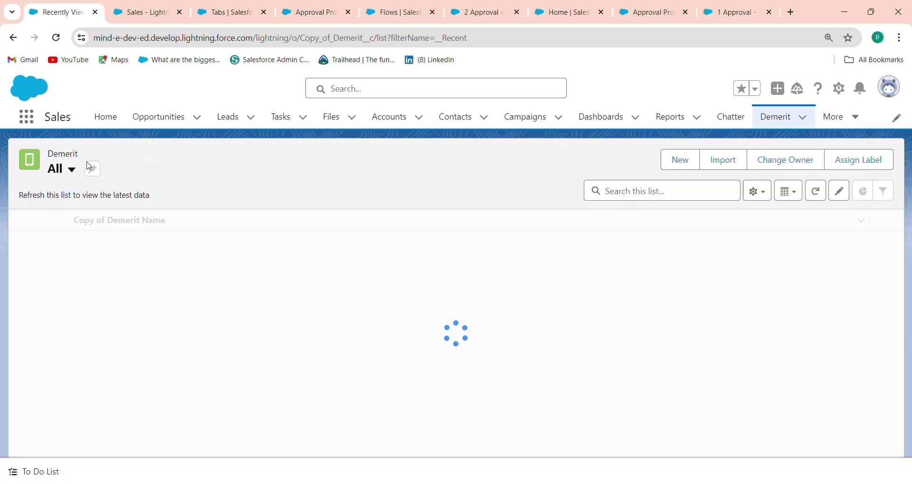
pyautogui.click(93, 170)
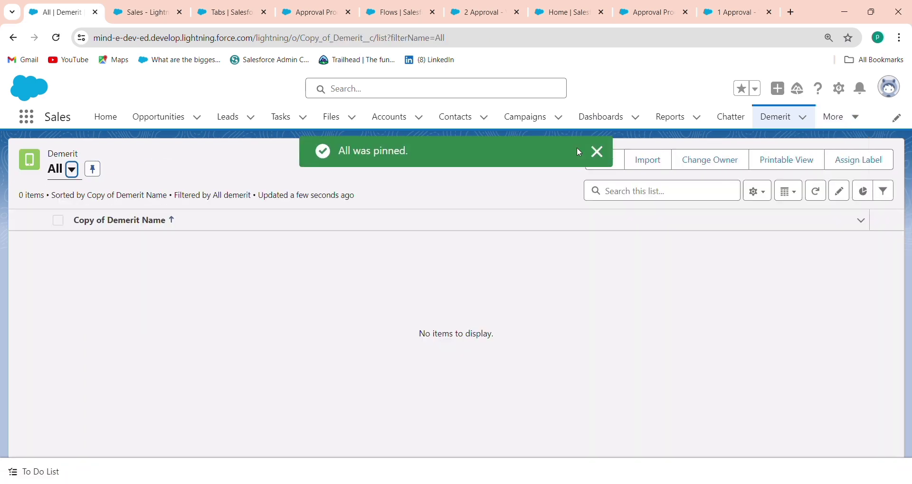
# Add Type1, Type2 and Status to the visible fields of the All list view and save
pyautogui.click(760, 193)
pyautogui.click(719, 356)
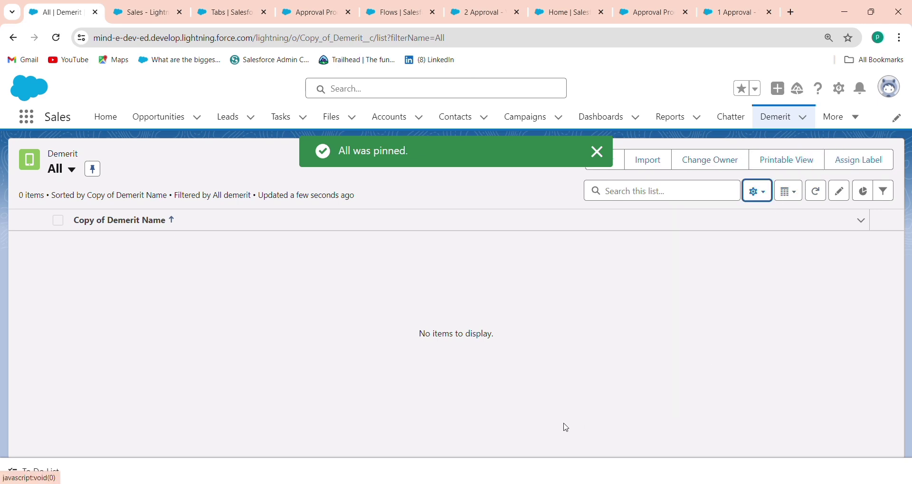
pyautogui.scroll(-4, 427, 306)
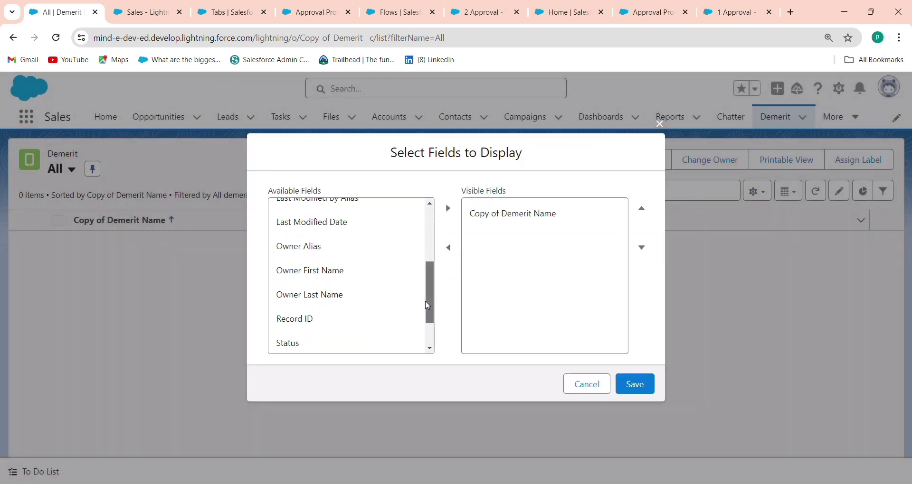
pyautogui.click(331, 325)
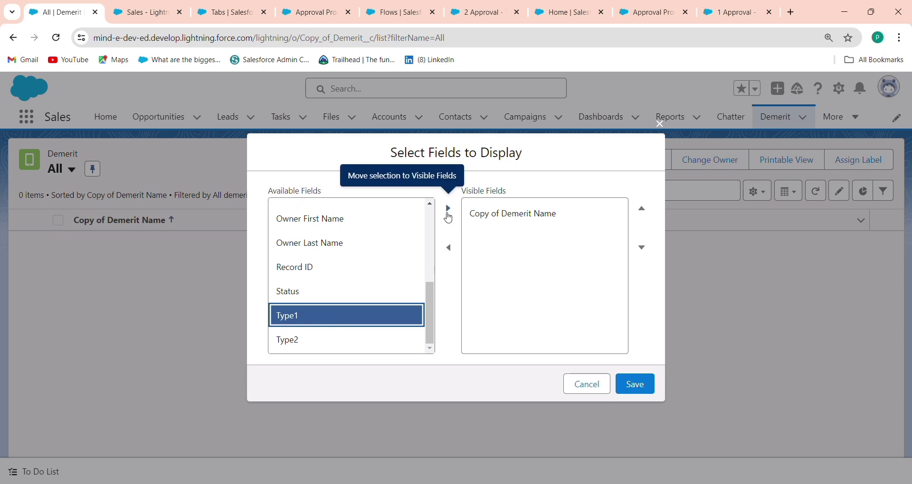
pyautogui.click(447, 208)
pyautogui.click(305, 343)
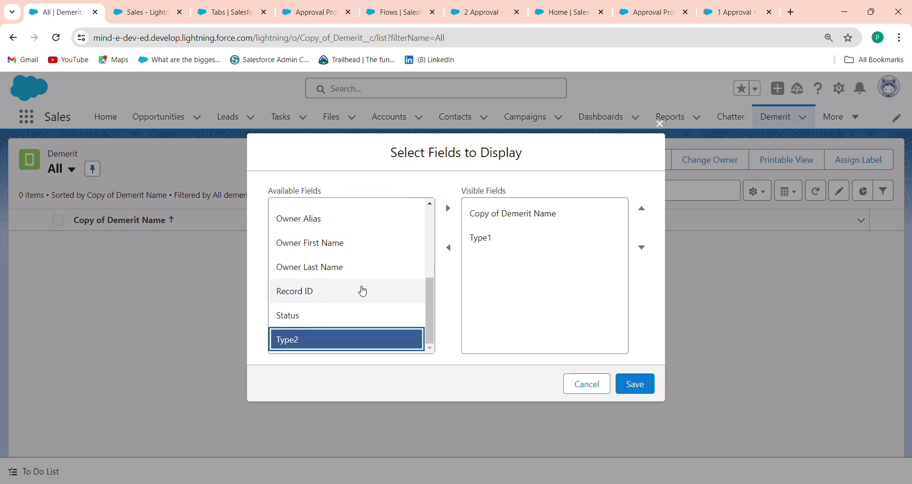
pyautogui.click(449, 210)
pyautogui.click(332, 345)
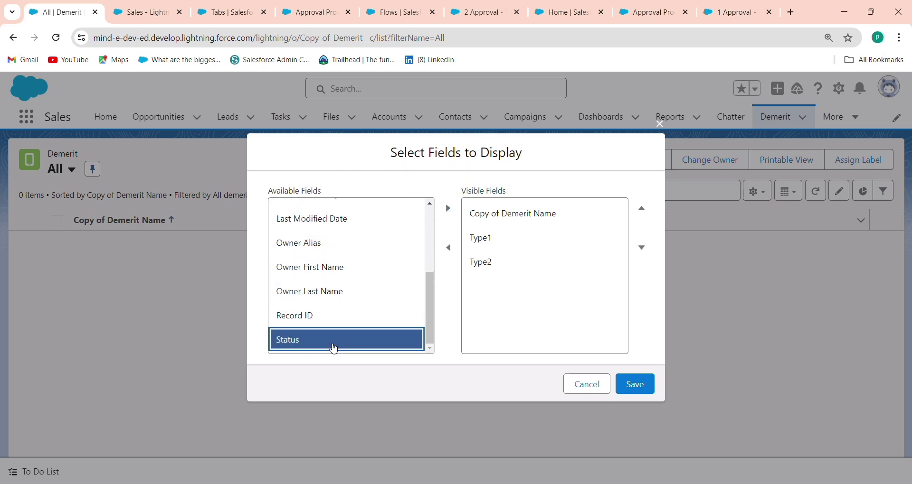
pyautogui.click(448, 208)
pyautogui.click(637, 385)
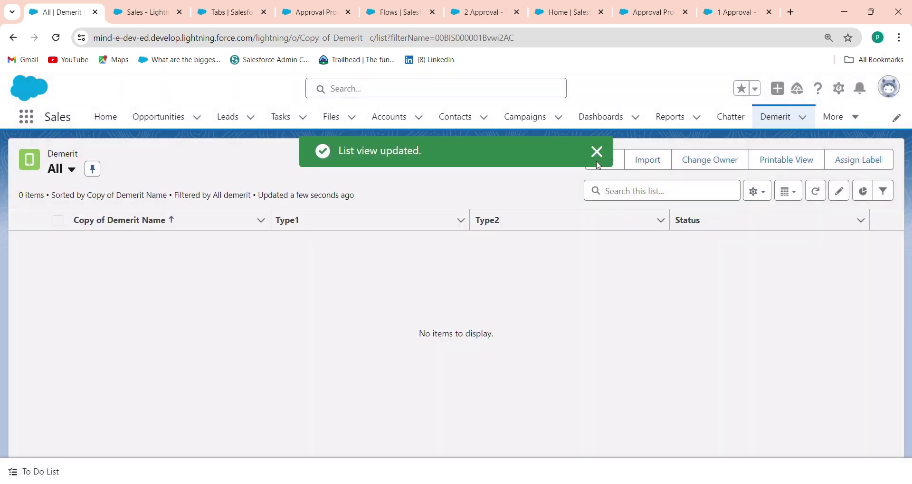
# Start a new Copy of Demerit record and name it Test Demerit 2
pyautogui.click(598, 157)
pyautogui.click(601, 171)
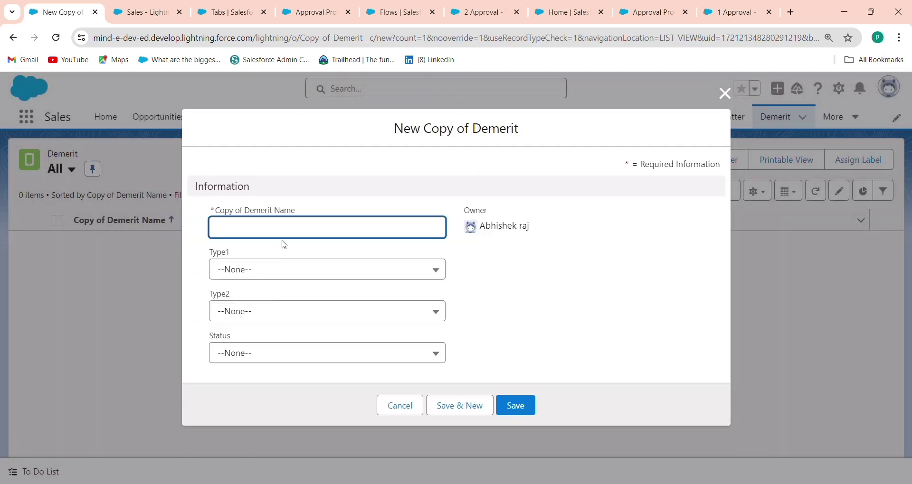
pyautogui.write('Test Demerit')
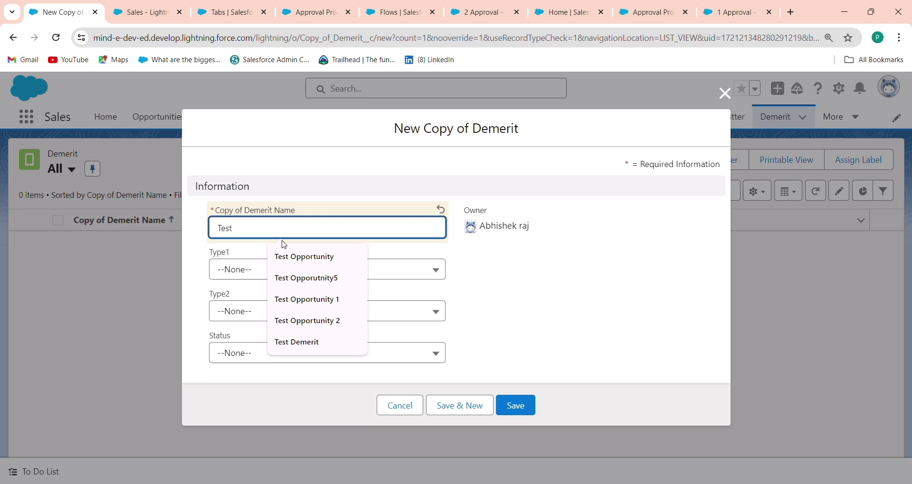
pyautogui.click(304, 343)
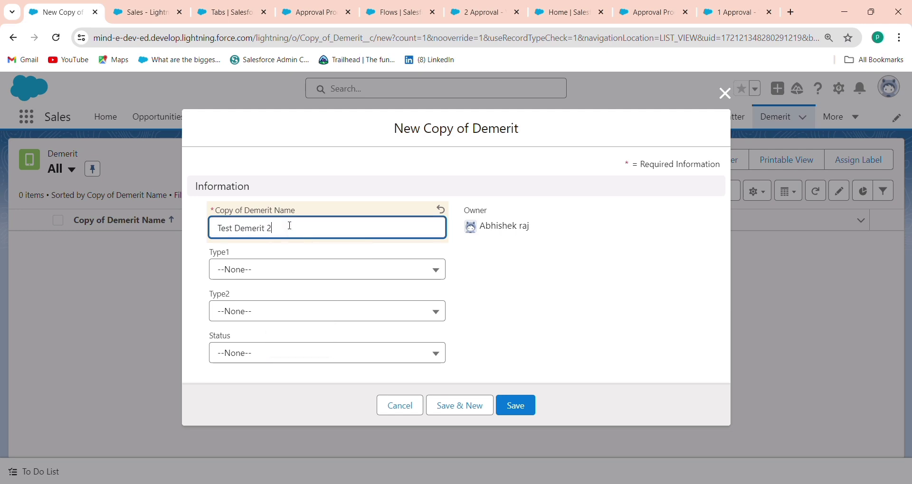
# Set the new record's Type2 to Occurence, leave Type1 and Status at None, and save the record
pyautogui.click(284, 312)
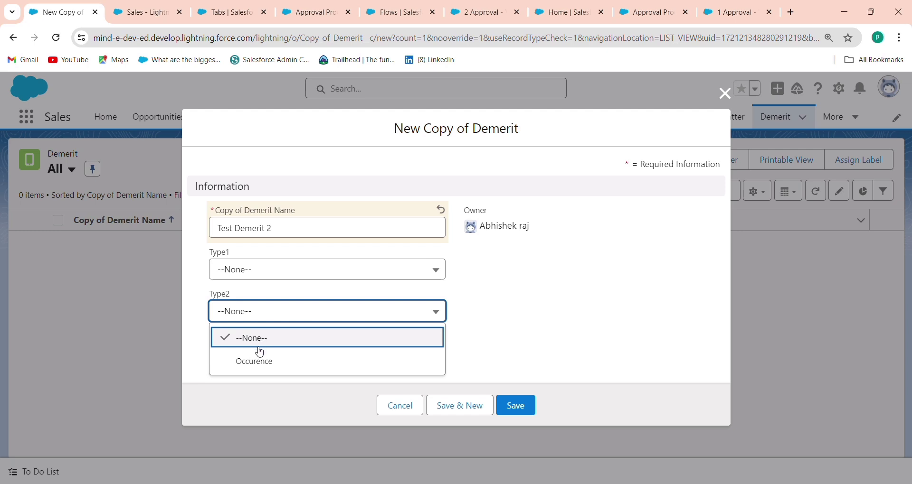
pyautogui.click(260, 362)
pyautogui.click(257, 361)
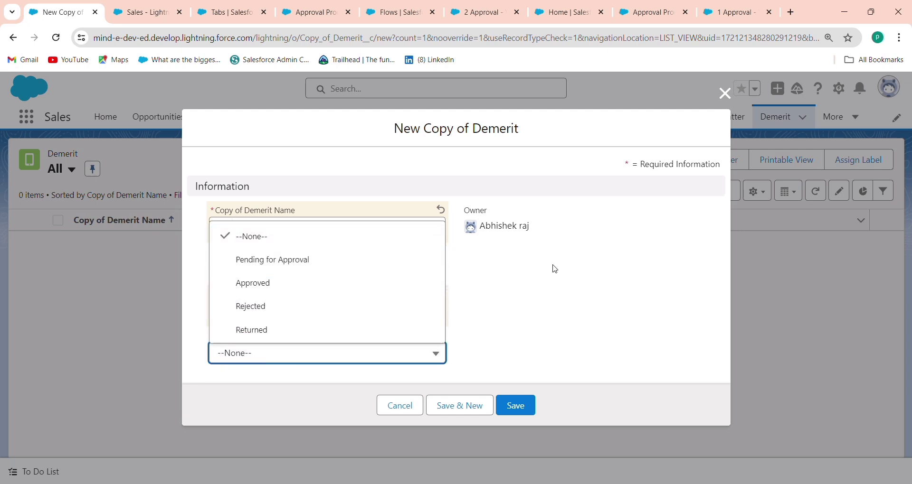
pyautogui.click(521, 328)
pyautogui.moveTo(521, 328); pyautogui.dragTo(440, 271)
pyautogui.click(440, 271)
pyautogui.click(531, 262)
pyautogui.click(193, 402)
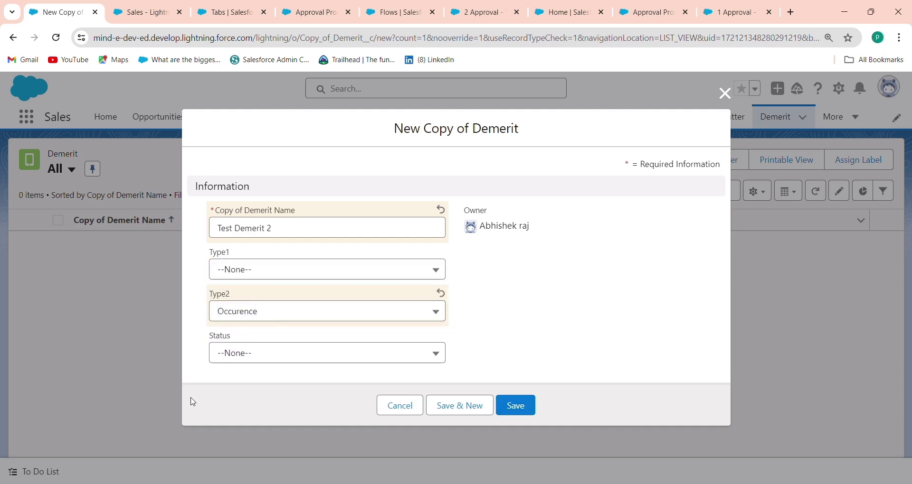
pyautogui.click(522, 406)
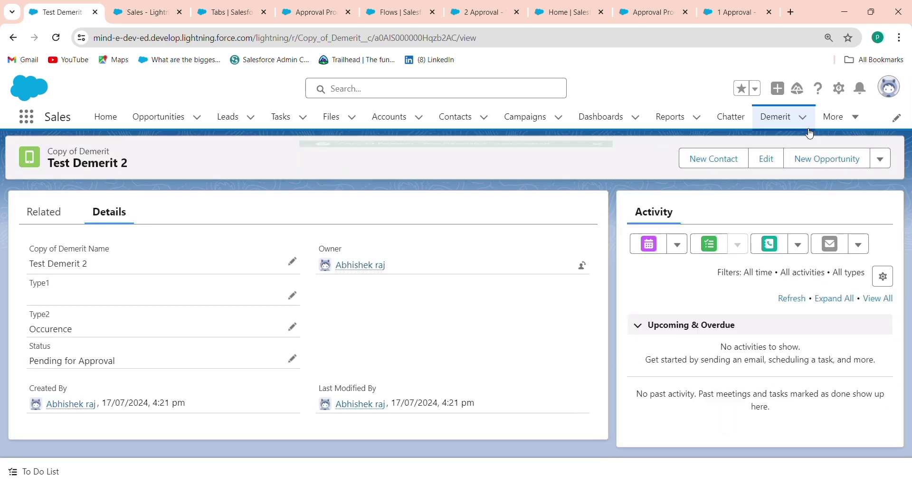
# Edit the Copy of Demerit record page and add a Related List - Single component below the record details
pyautogui.click(838, 91)
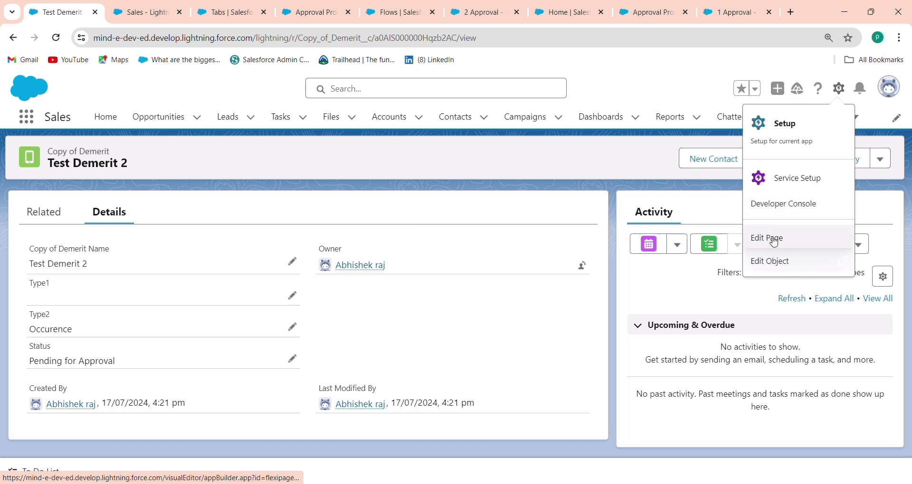
pyautogui.click(776, 242)
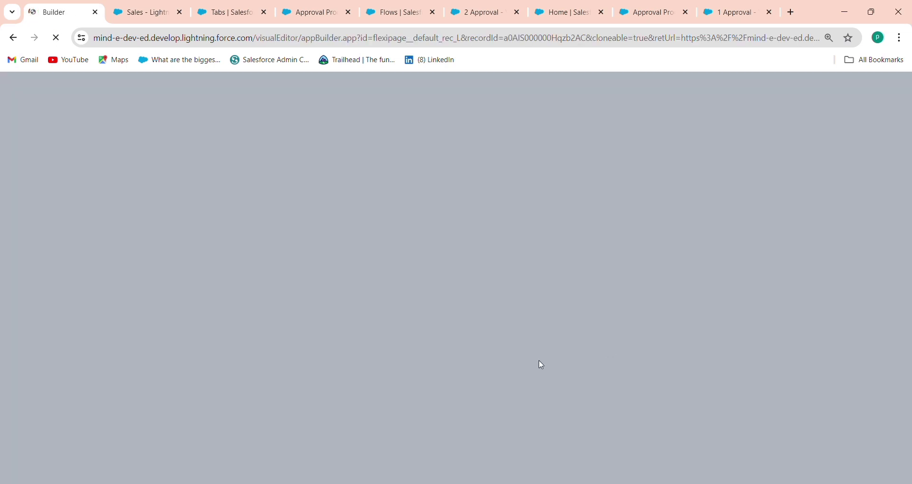
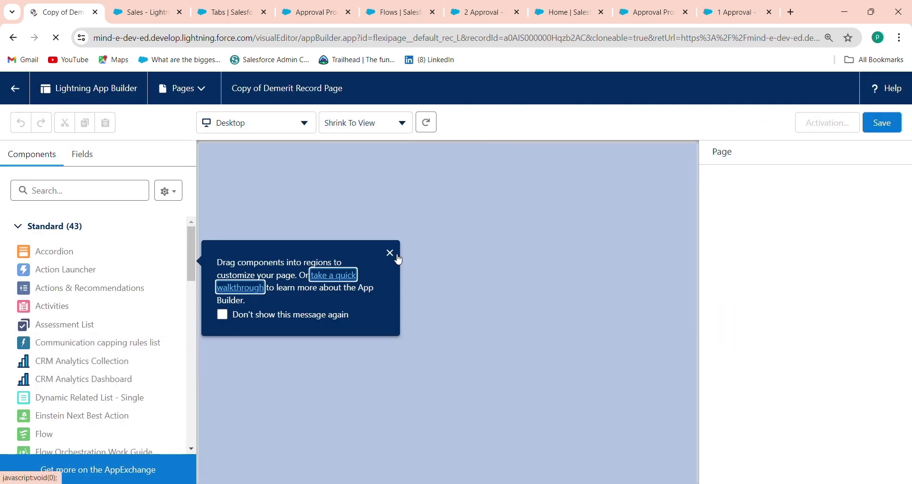
pyautogui.click(391, 254)
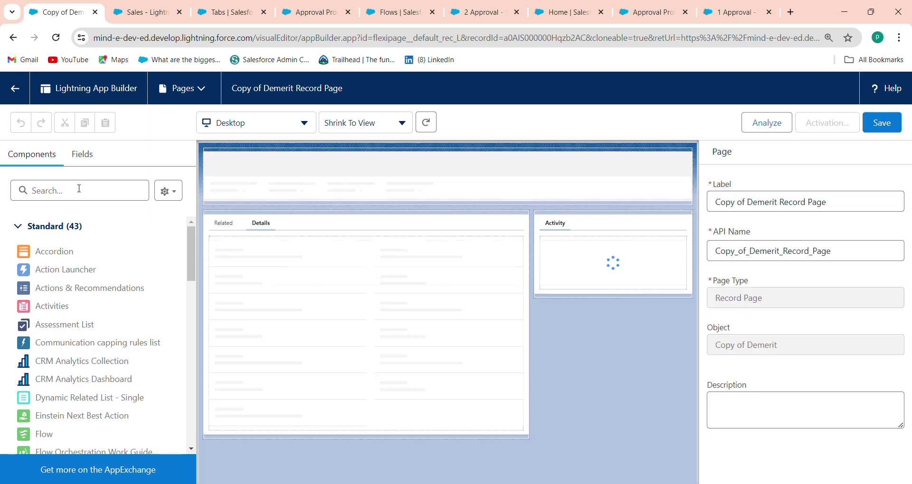
pyautogui.click(79, 189)
pyautogui.write('re')
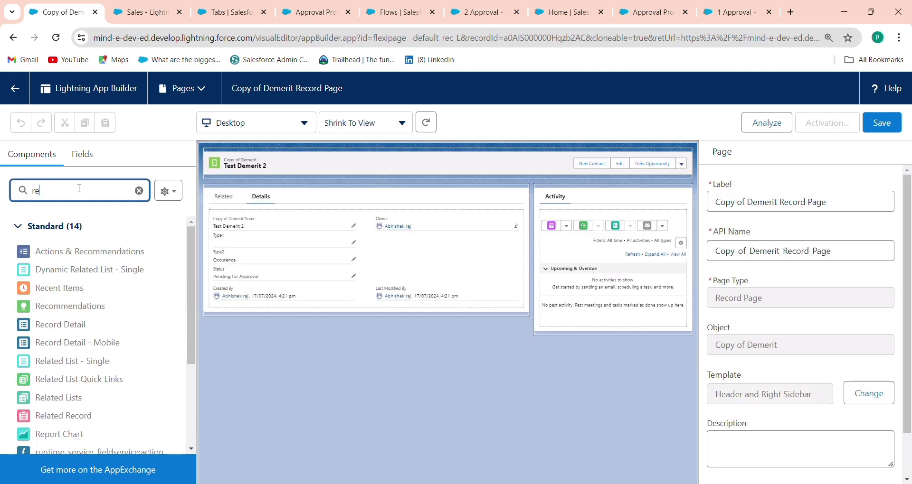
pyautogui.write('la')
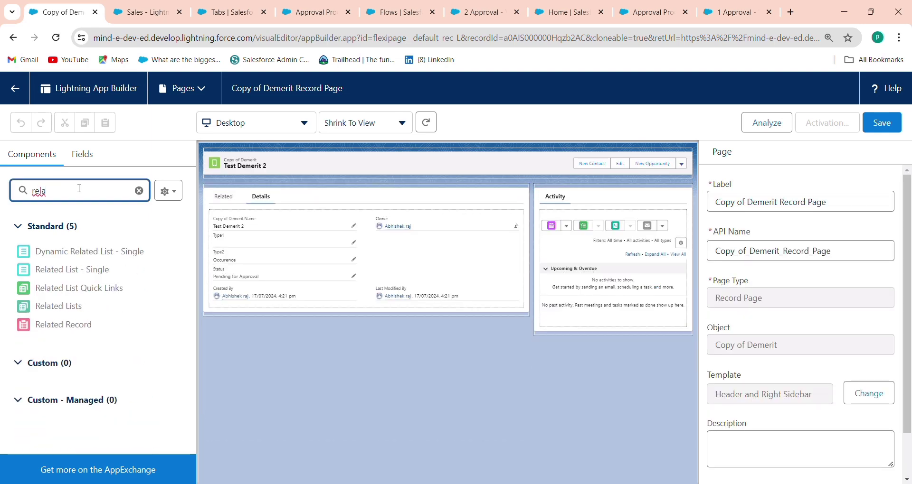
pyautogui.moveTo(177, 269); pyautogui.dragTo(303, 304)
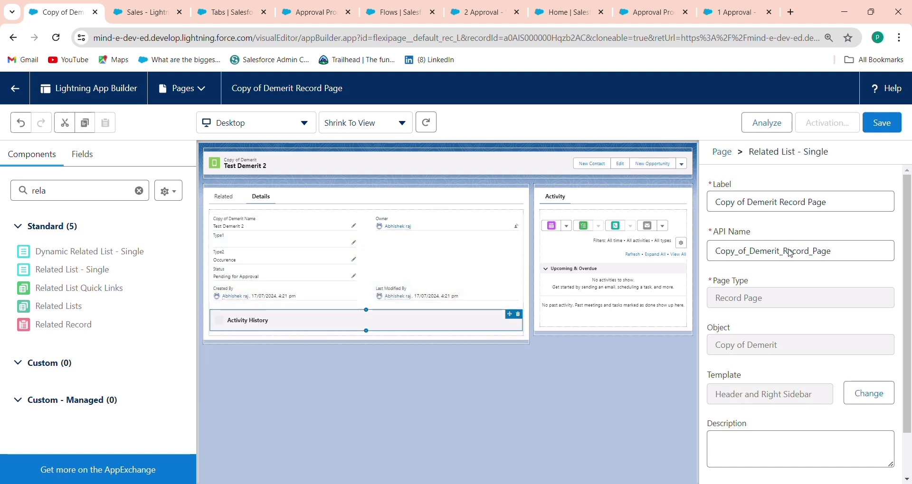
# Set the added component's related list to Approval History and save the record page
pyautogui.click(818, 214)
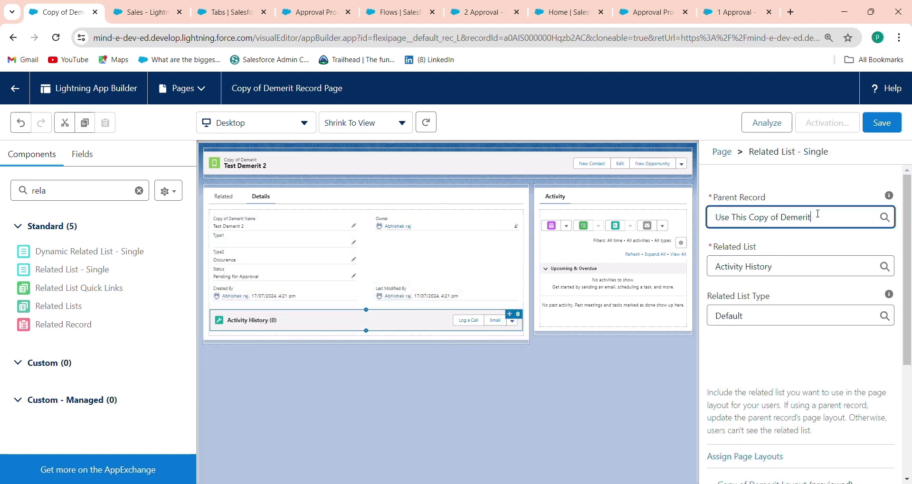
pyautogui.click(815, 263)
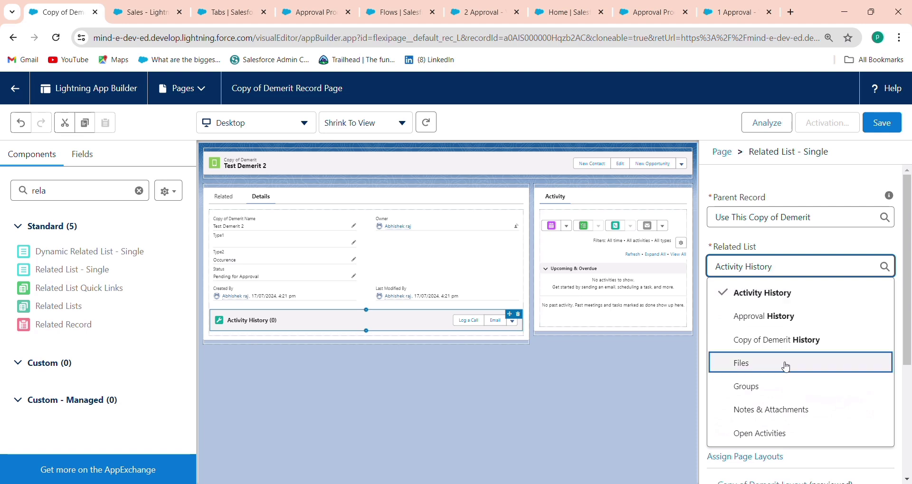
pyautogui.click(765, 318)
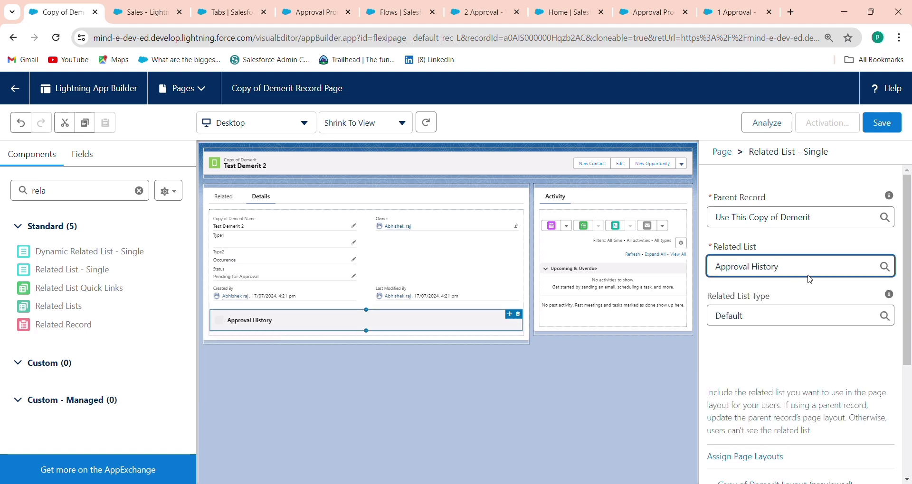
pyautogui.click(882, 123)
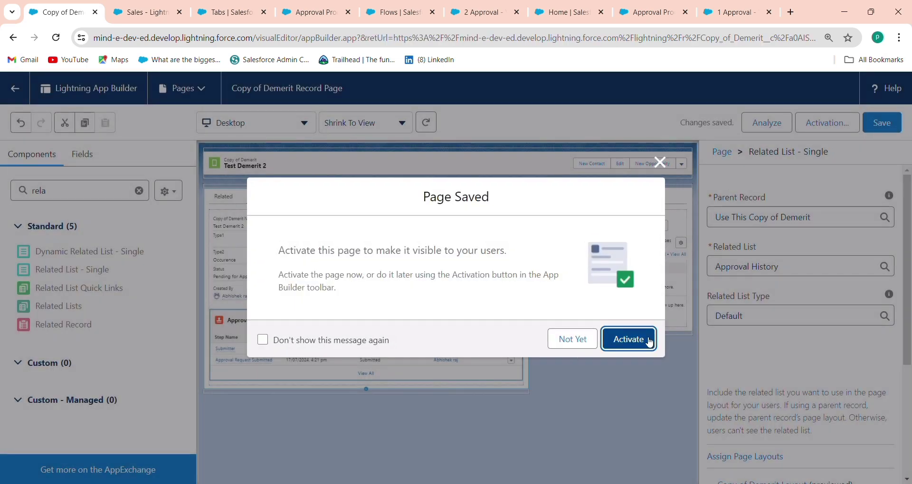
# Activate the record page as the org default for desktop and phone, save it and return to the record
pyautogui.click(650, 342)
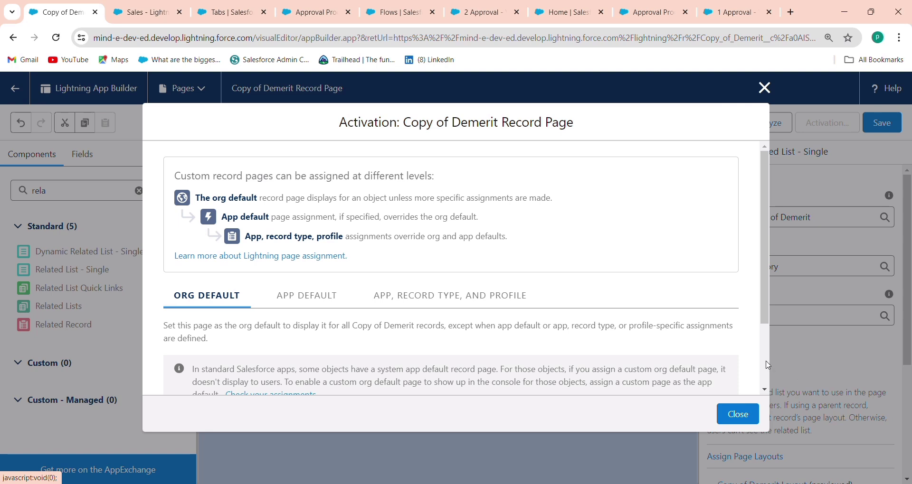
pyautogui.scroll(-3, 769, 366)
pyautogui.click(234, 350)
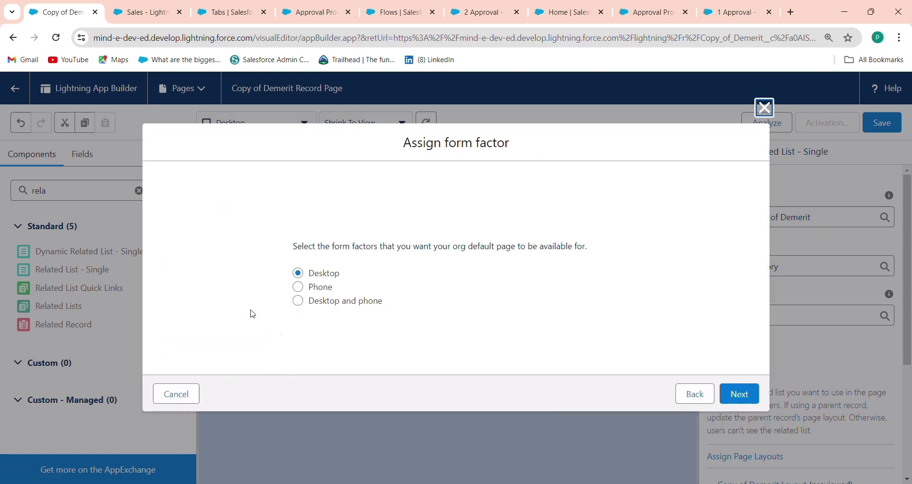
pyautogui.click(309, 301)
pyautogui.click(736, 395)
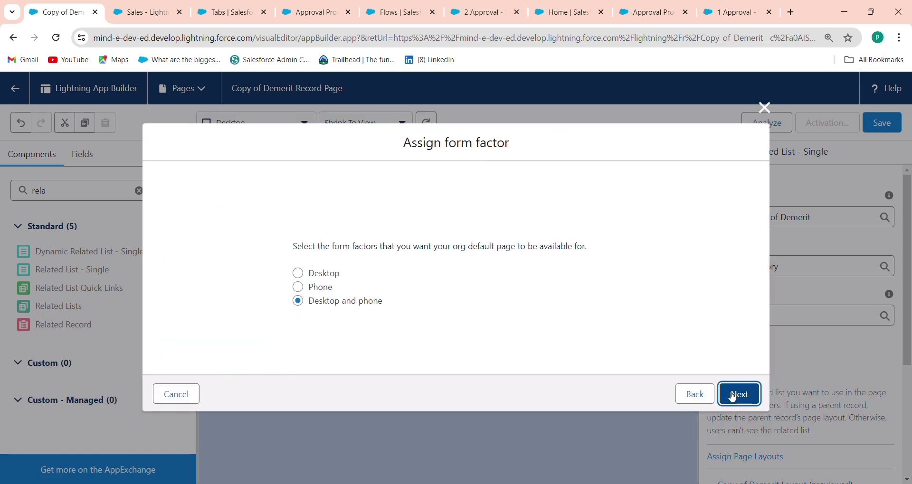
pyautogui.click(753, 364)
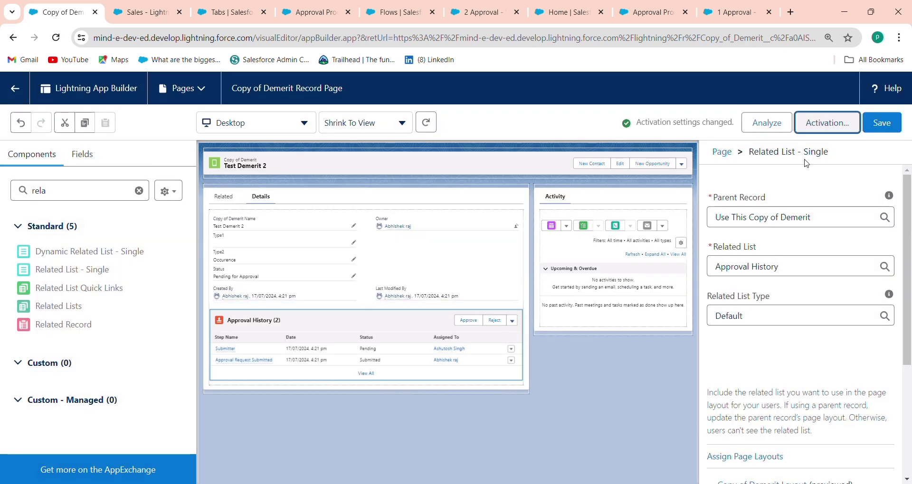
pyautogui.click(882, 122)
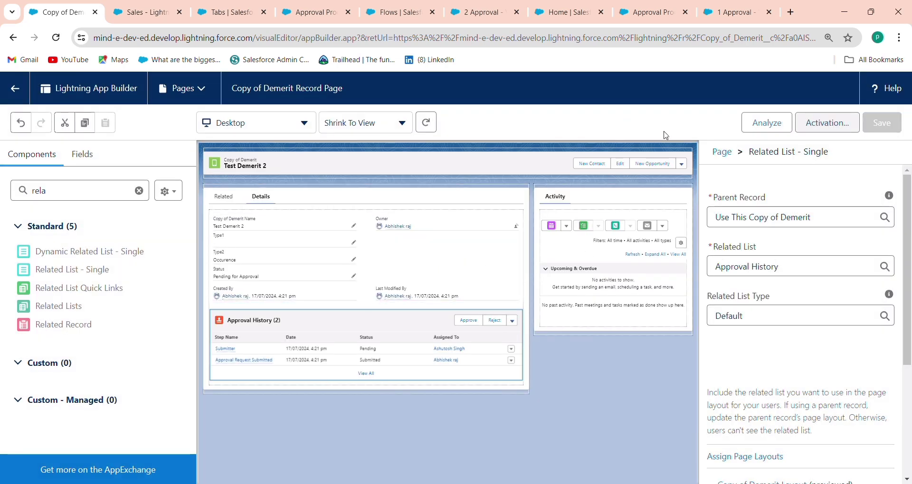
pyautogui.click(16, 88)
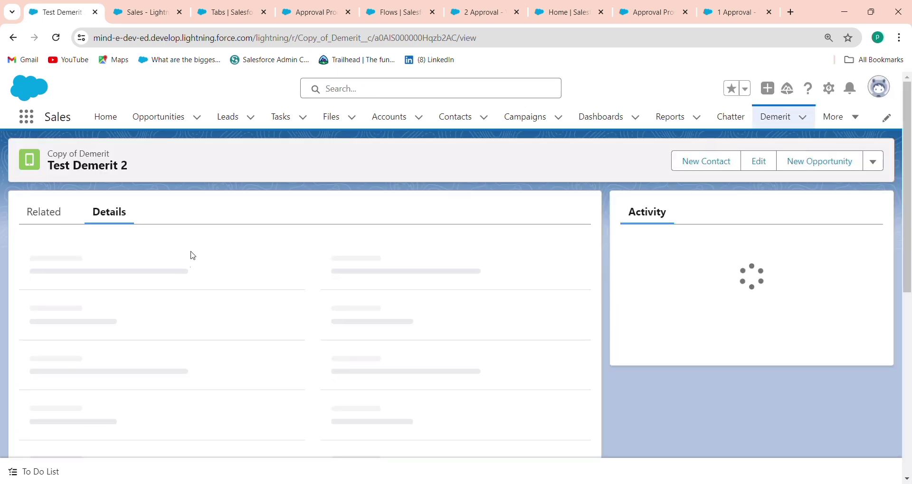
# Compare the Status and Approval History of the Test Demerit record with those of the Test Demerit 2 record
pyautogui.moveTo(910, 220); pyautogui.dragTo(911, 245)
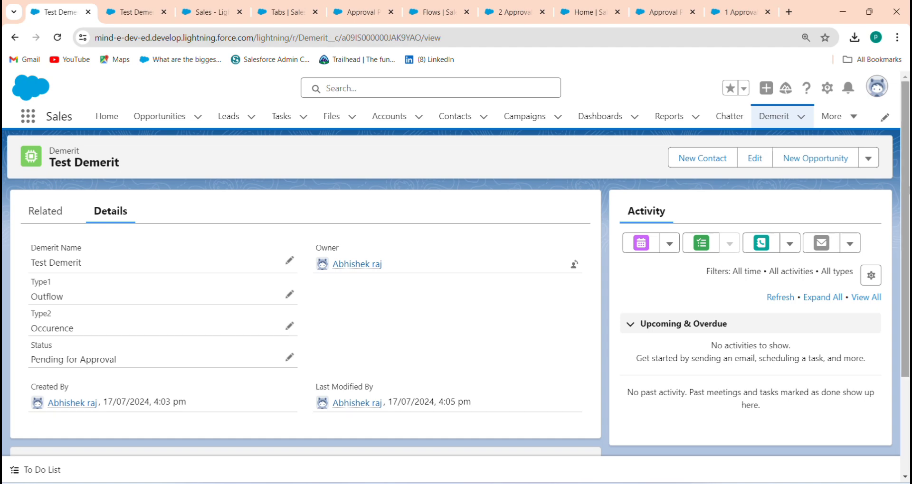
pyautogui.scroll(-3, 223, 351)
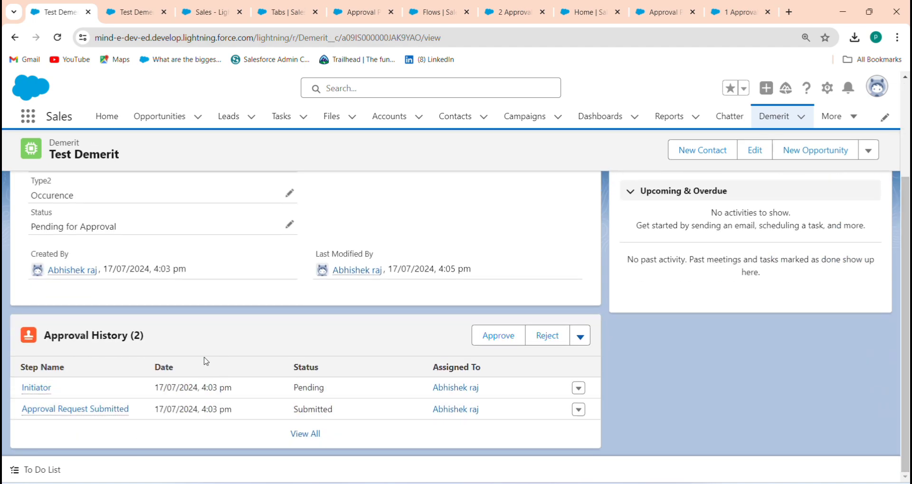
pyautogui.click(135, 12)
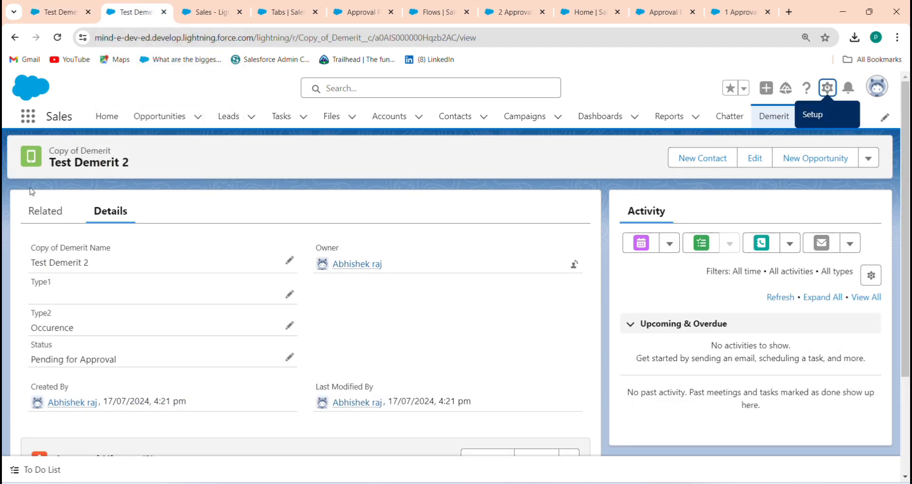
pyautogui.scroll(-3, 446, 361)
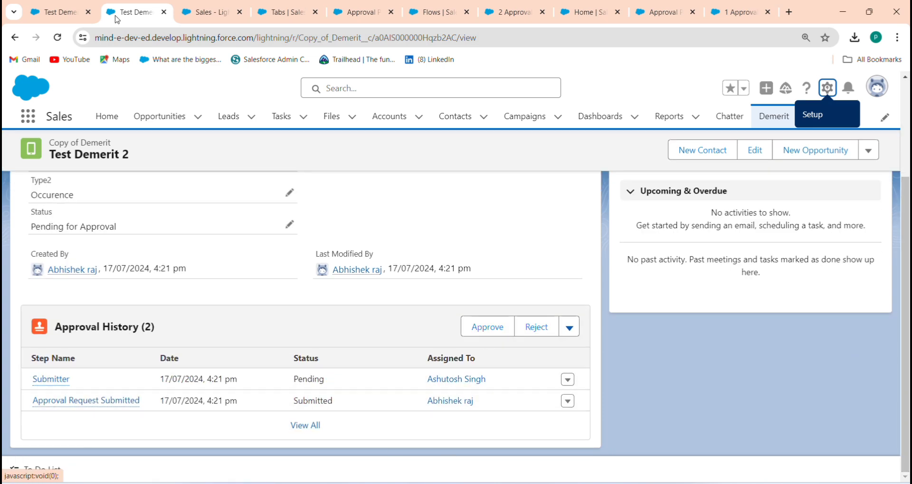
pyautogui.click(63, 12)
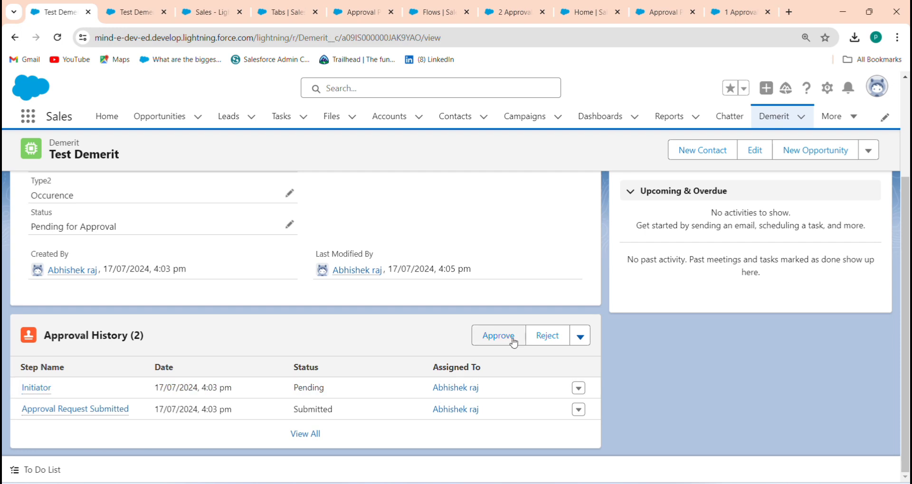
pyautogui.scroll(1, 908, 179)
pyautogui.scroll(2, 909, 178)
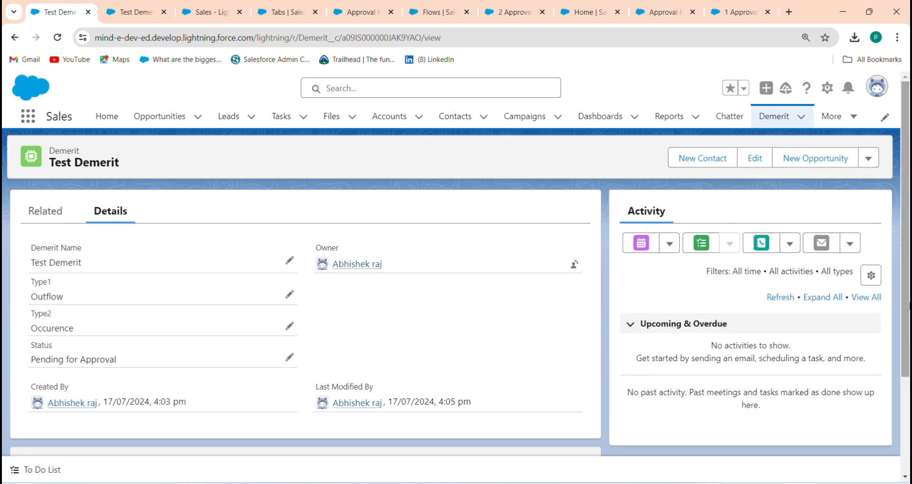
pyautogui.scroll(-2, 896, 384)
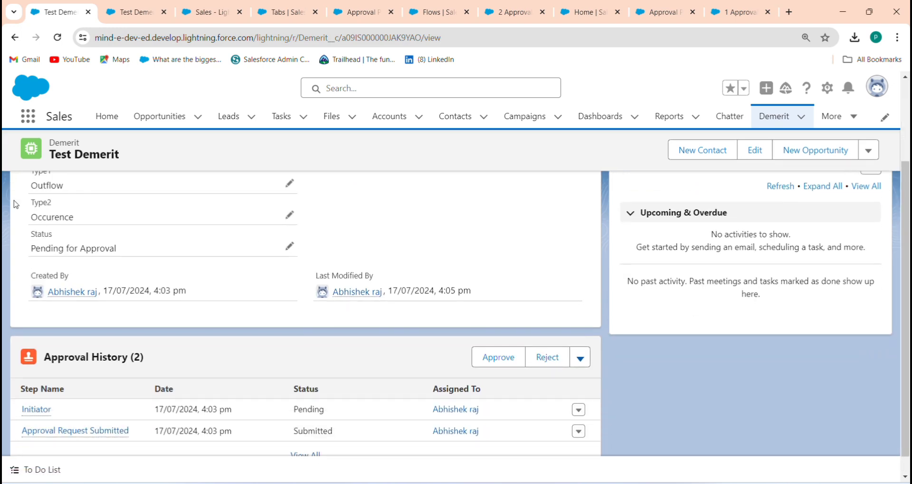
pyautogui.click(152, 13)
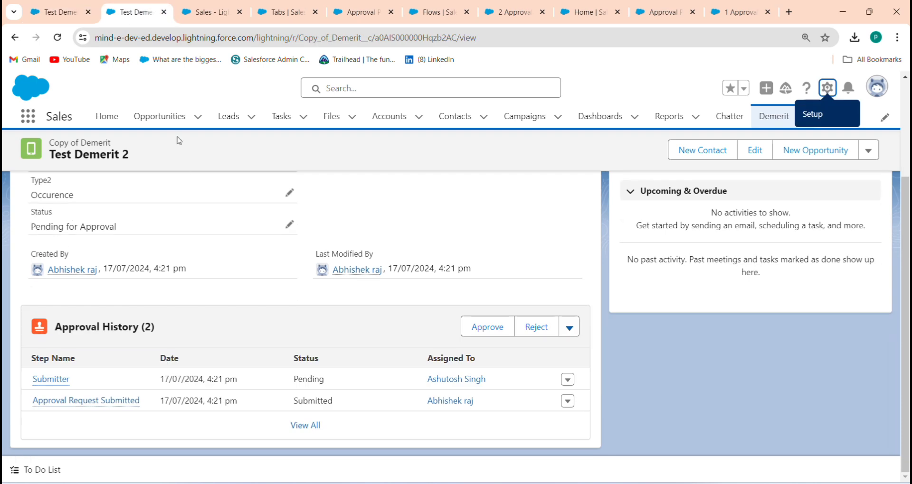
pyautogui.click(61, 11)
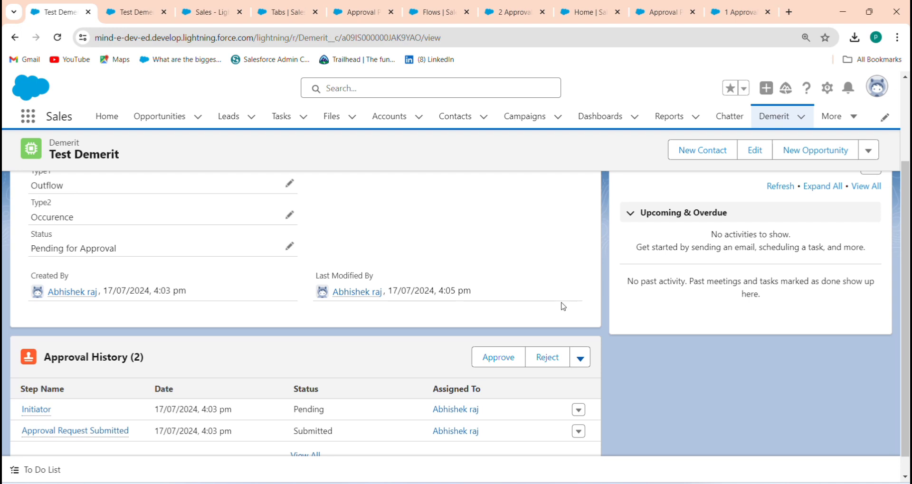
pyautogui.click(135, 11)
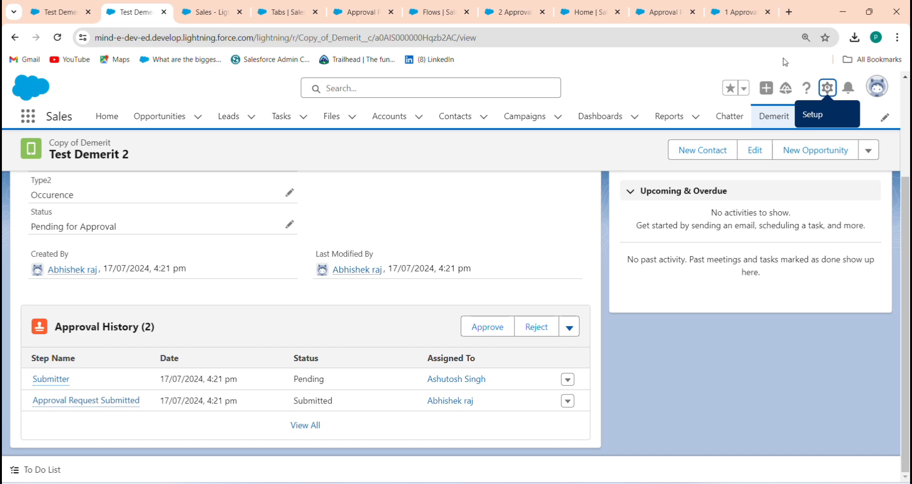
# Start a new custom field of type Lookup Relationship on the Copy of Demerit object
pyautogui.click(827, 88)
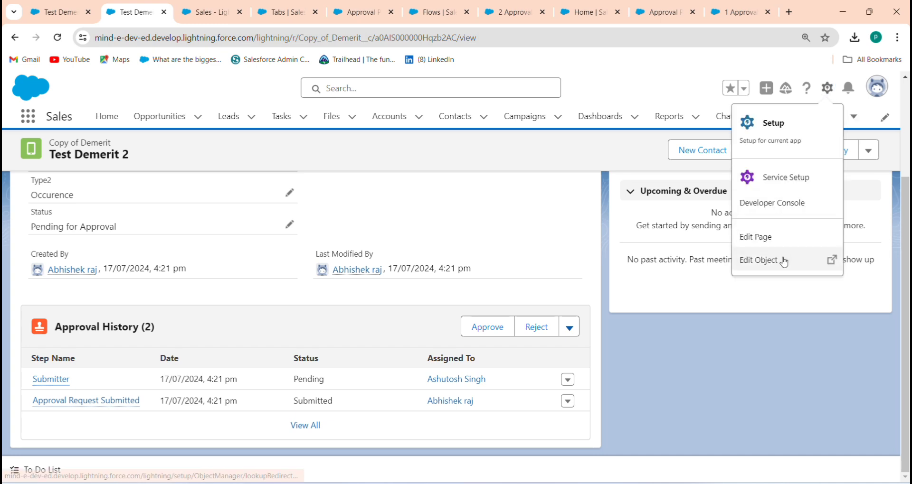
pyautogui.click(780, 260)
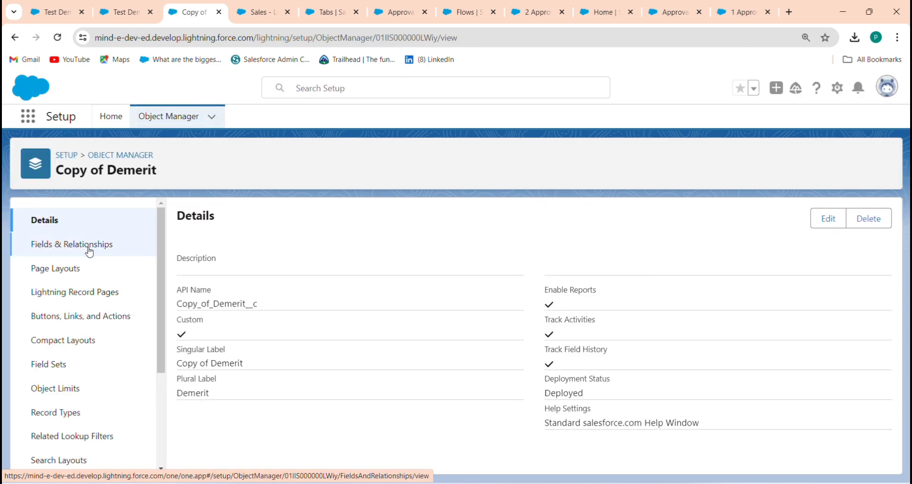
pyautogui.click(90, 252)
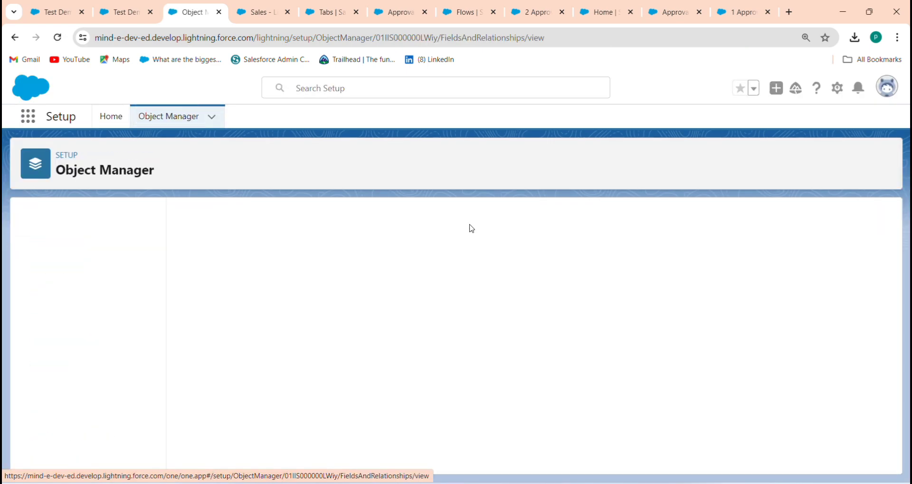
pyautogui.click(607, 226)
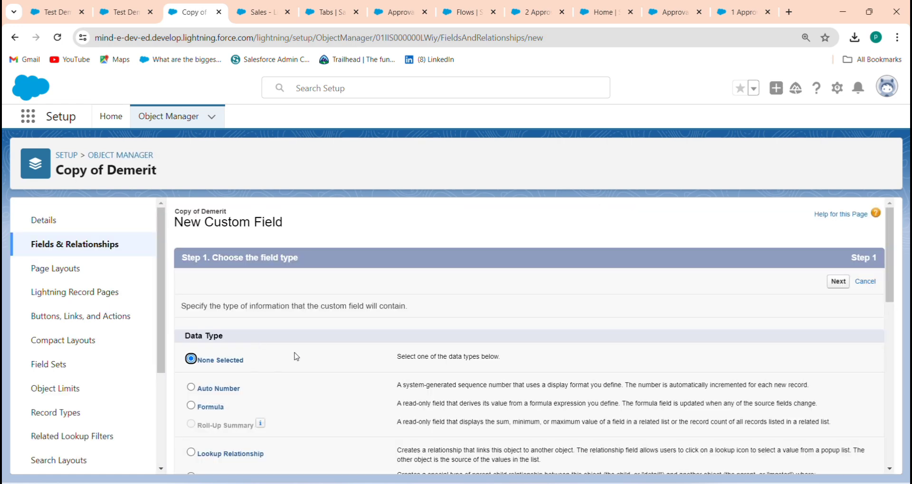
pyautogui.click(226, 455)
pyautogui.click(838, 282)
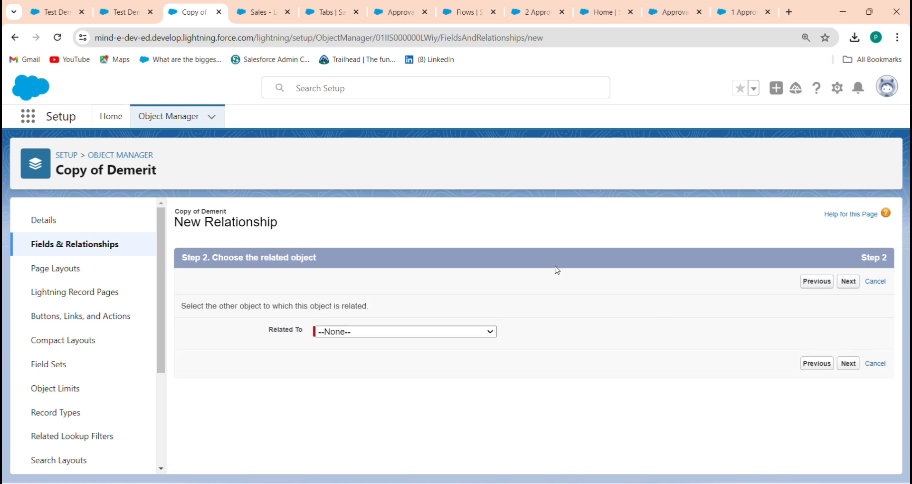
# Relate the new lookup field to the Demerit object and proceed to its label and name settings
pyautogui.click(335, 331)
pyautogui.press('d')
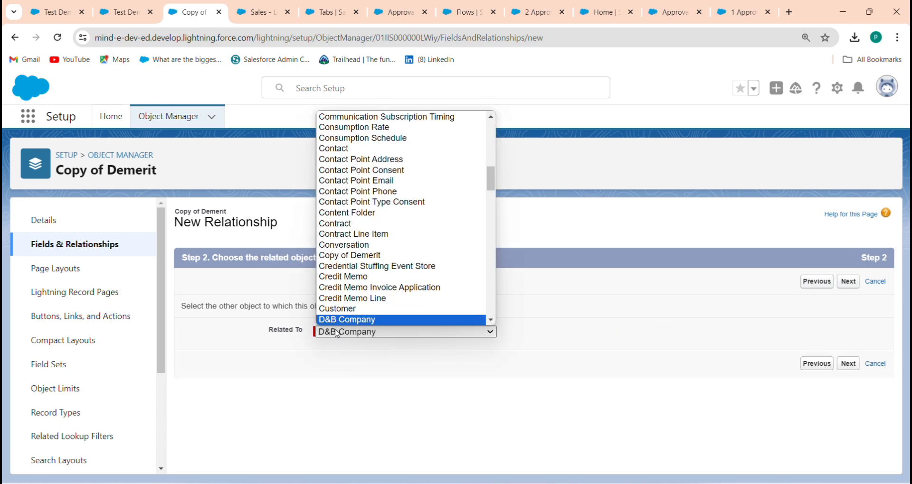
pyautogui.scroll(-3, 360, 243)
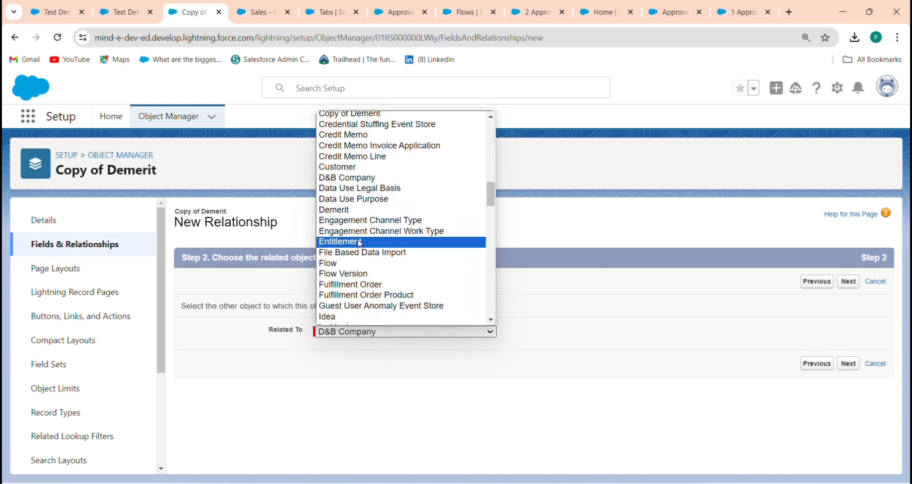
pyautogui.click(361, 211)
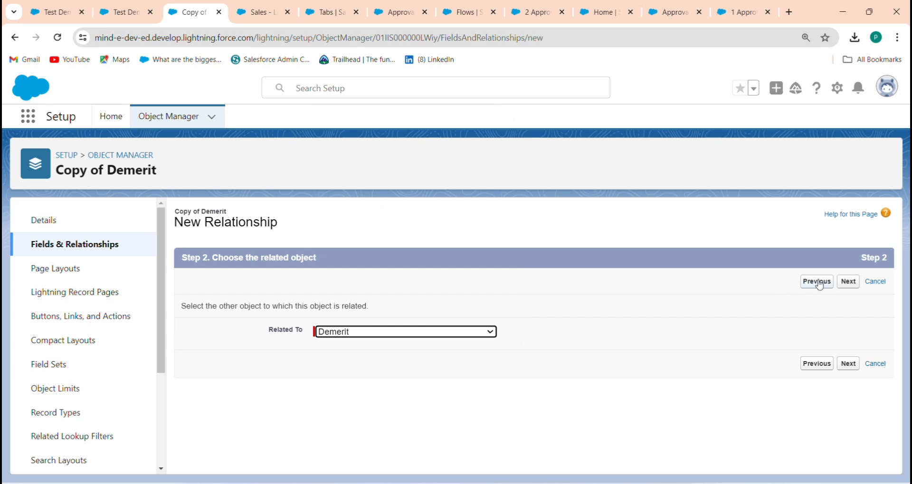
pyautogui.click(848, 282)
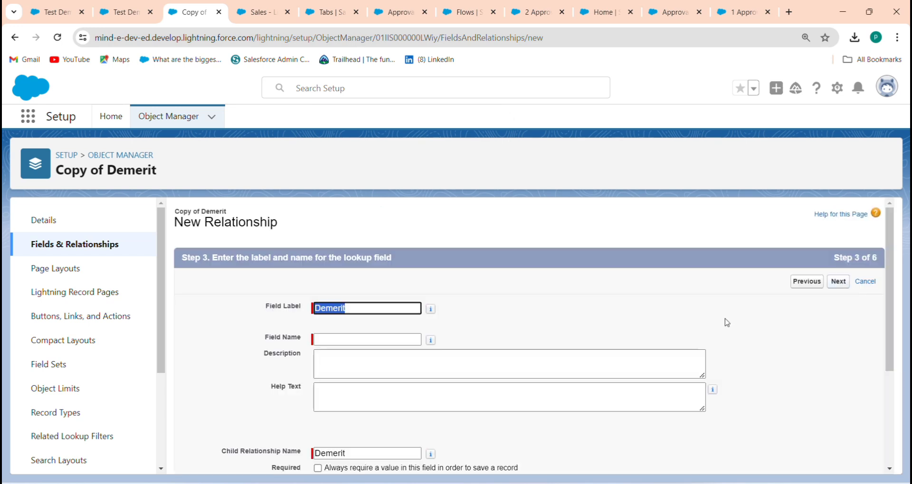
# Give the lookup the field name Demerit, keep the default security, layout and related list settings, and save it
pyautogui.click(475, 293)
pyautogui.click(841, 286)
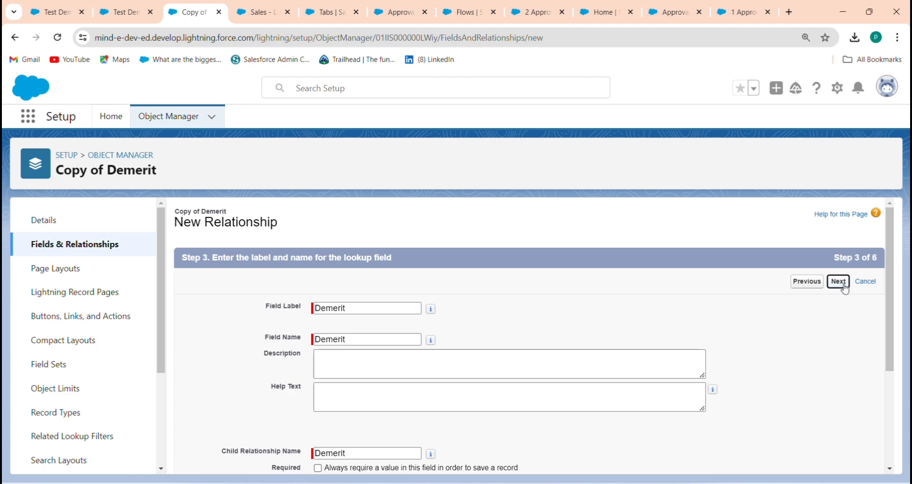
pyautogui.click(838, 283)
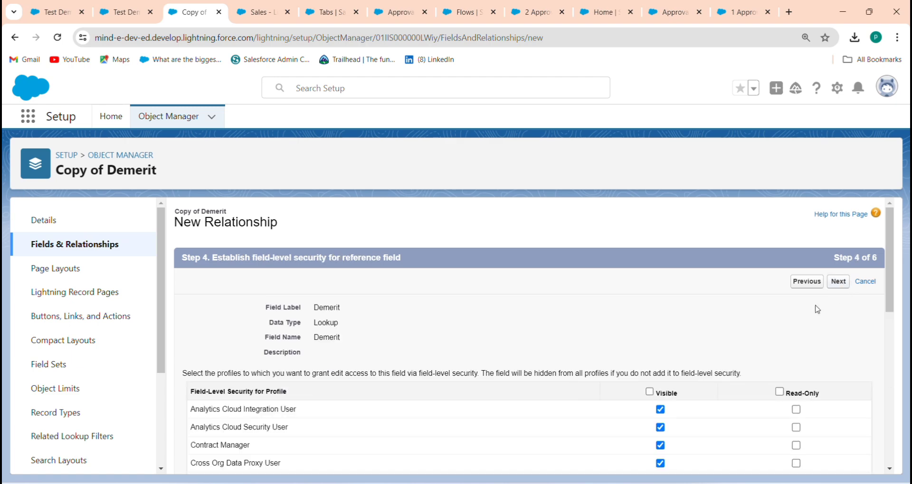
pyautogui.click(846, 284)
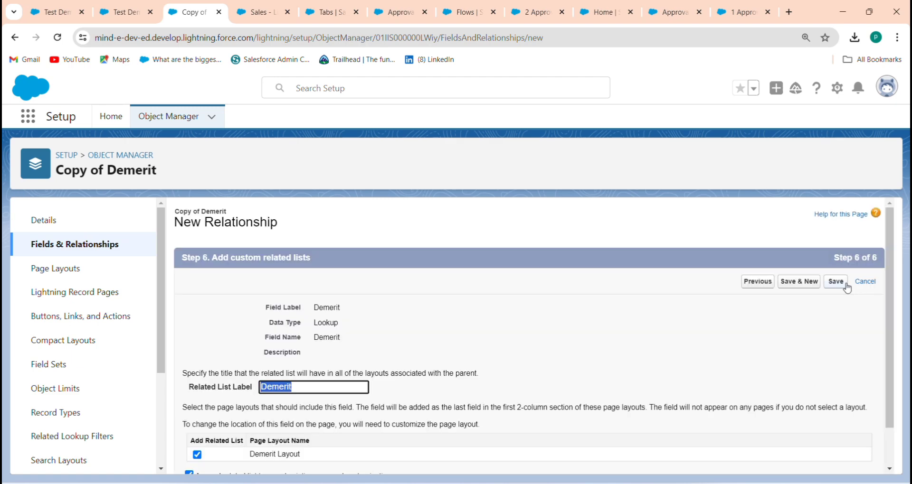
pyautogui.click(838, 283)
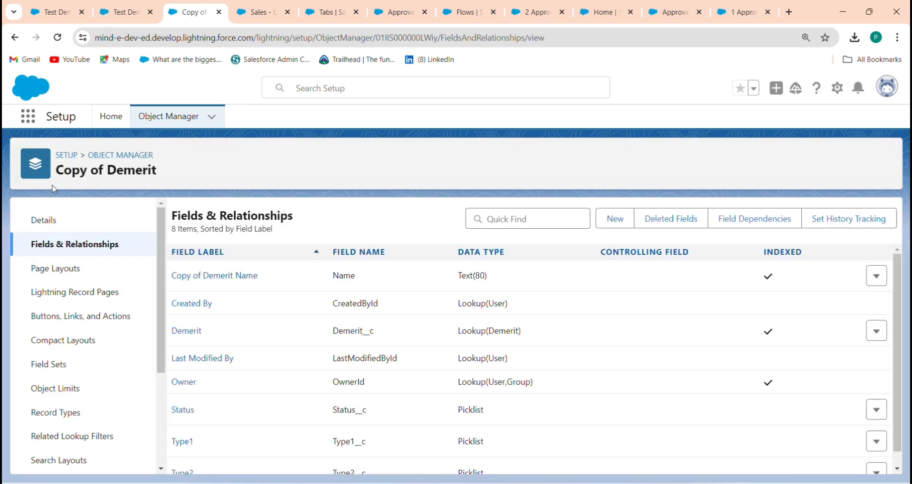
# Leave the Sales app's navigation settings and open the Flows page in Setup
pyautogui.click(122, 12)
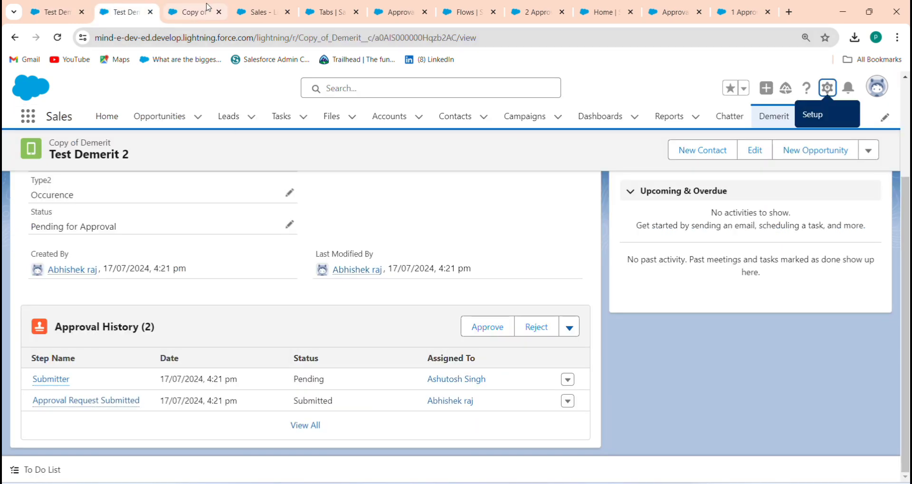
pyautogui.click(249, 12)
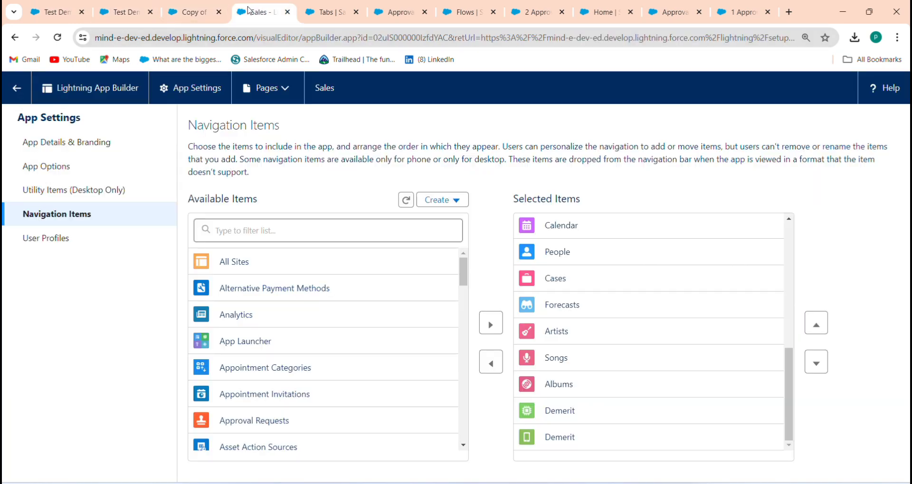
pyautogui.click(17, 87)
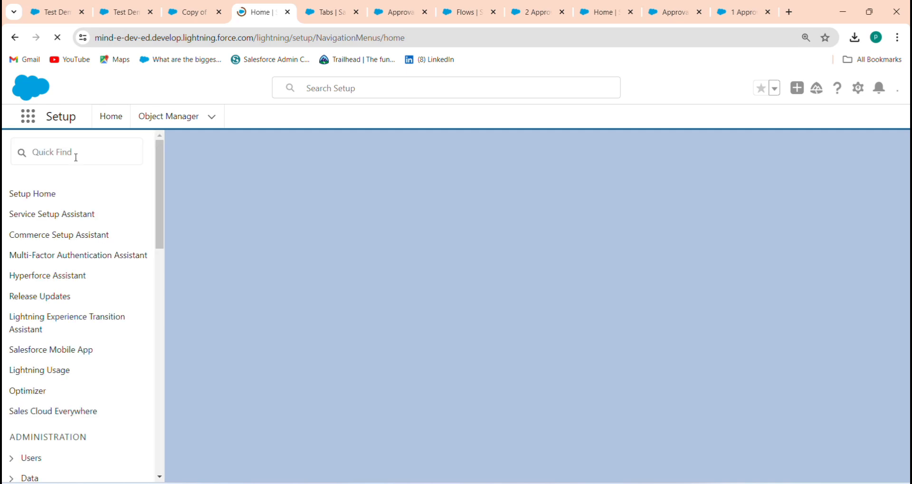
pyautogui.click(76, 153)
pyautogui.write('flow')
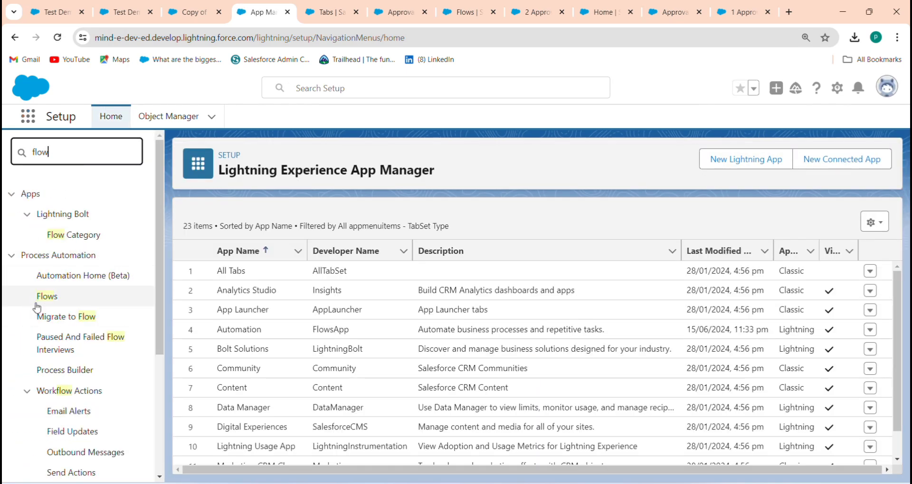
pyautogui.click(42, 304)
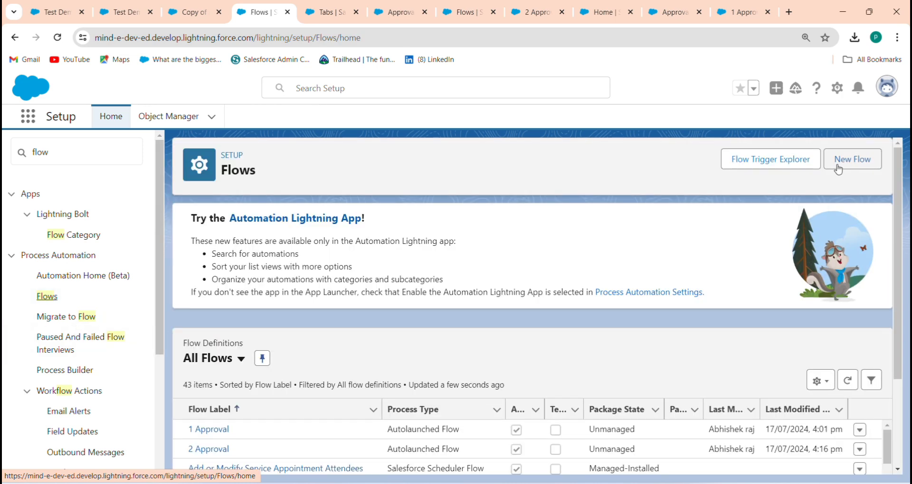
# Create a new Screen Flow from scratch
pyautogui.click(839, 169)
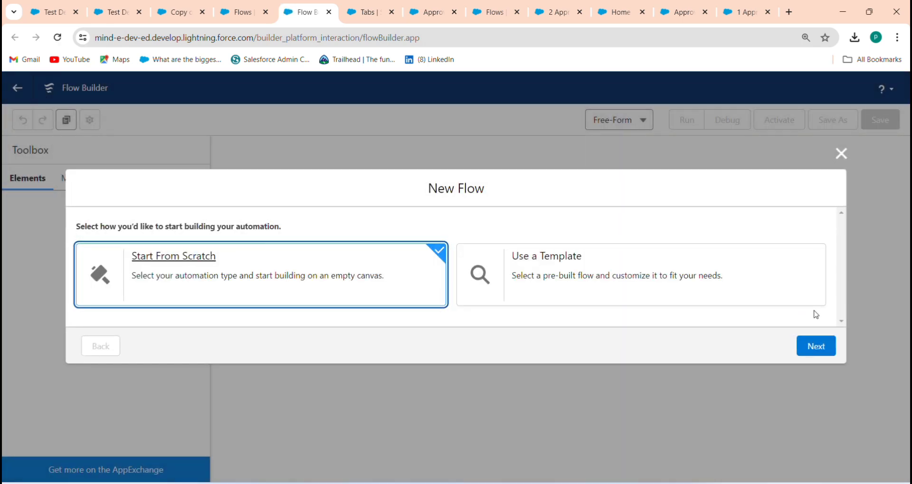
pyautogui.click(814, 346)
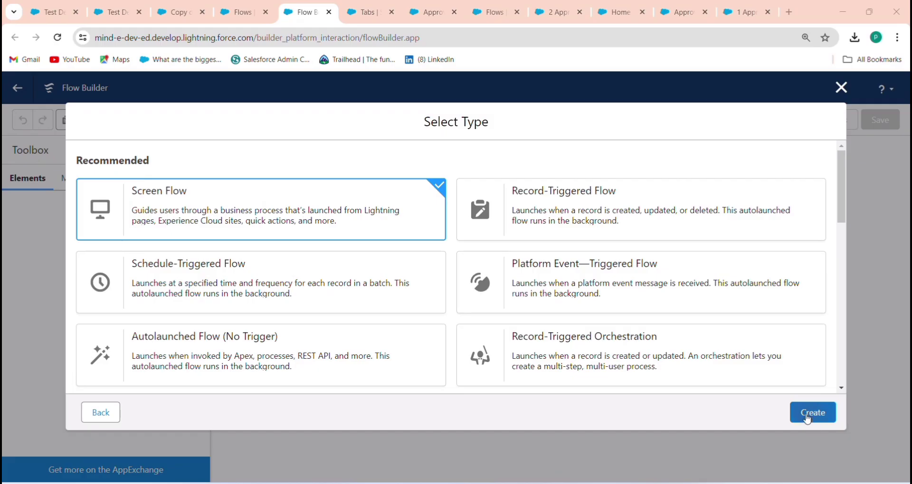
pyautogui.click(812, 414)
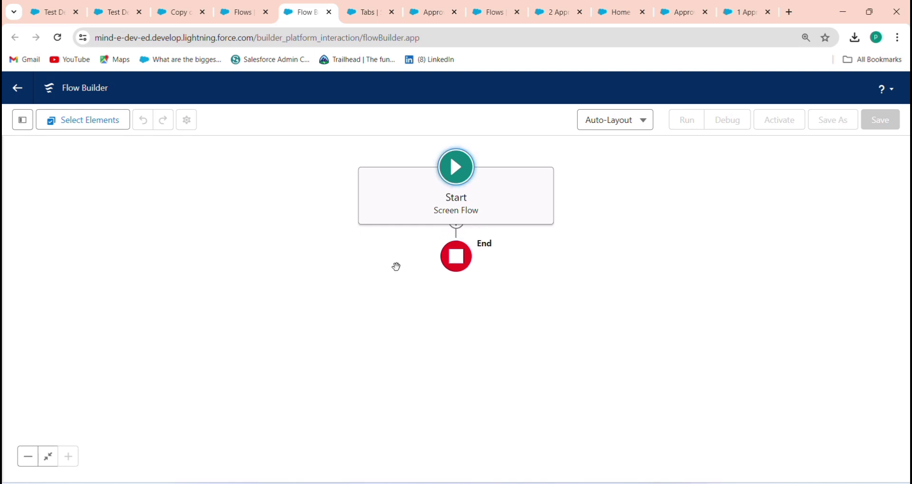
# Add a Screen element after the flow's start and begin a new record variable for its fields
pyautogui.click(456, 241)
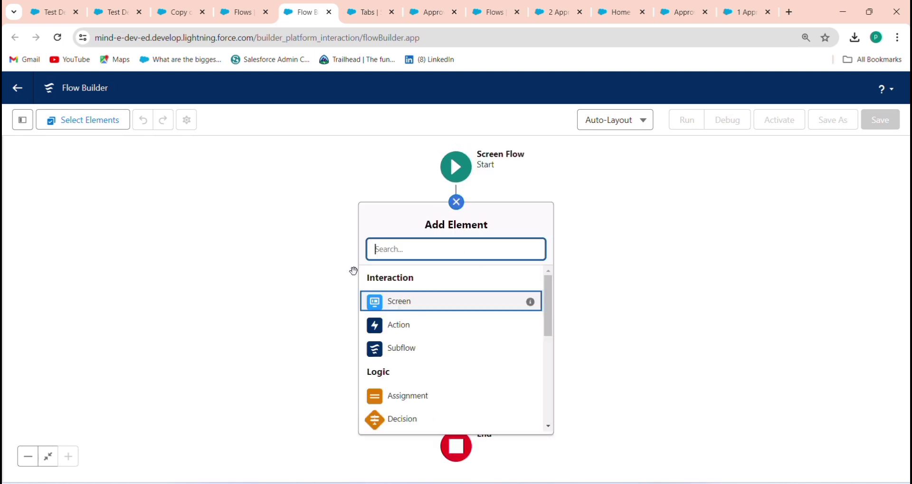
pyautogui.click(401, 302)
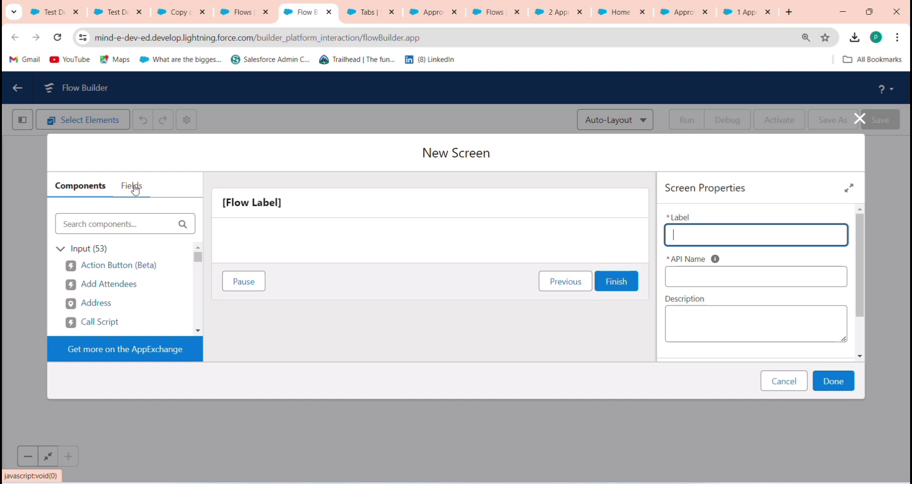
pyautogui.click(135, 190)
pyautogui.click(127, 283)
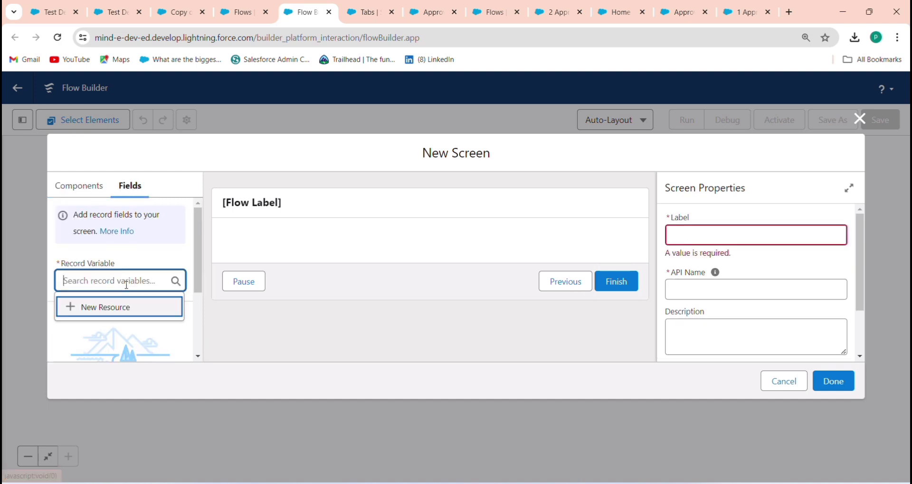
pyautogui.click(119, 307)
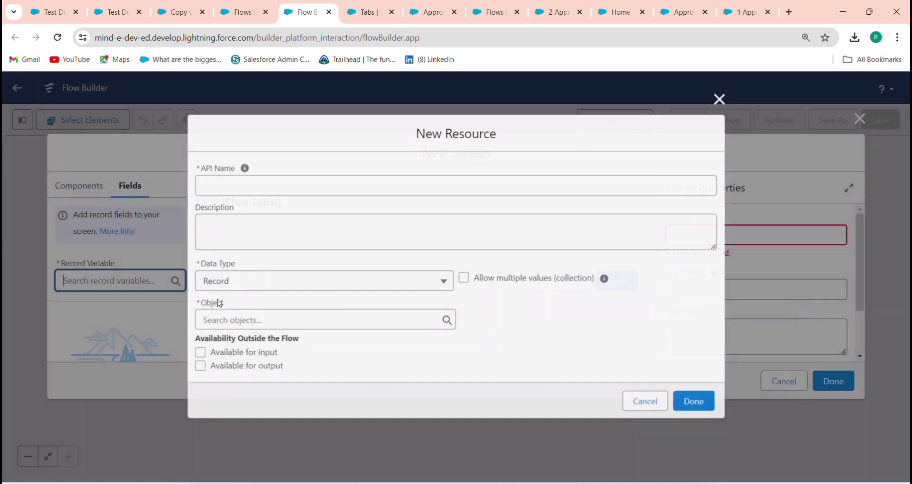
# Define the record variable with API name Demrit and object Demerit, and assign it to the screen
pyautogui.click(217, 185)
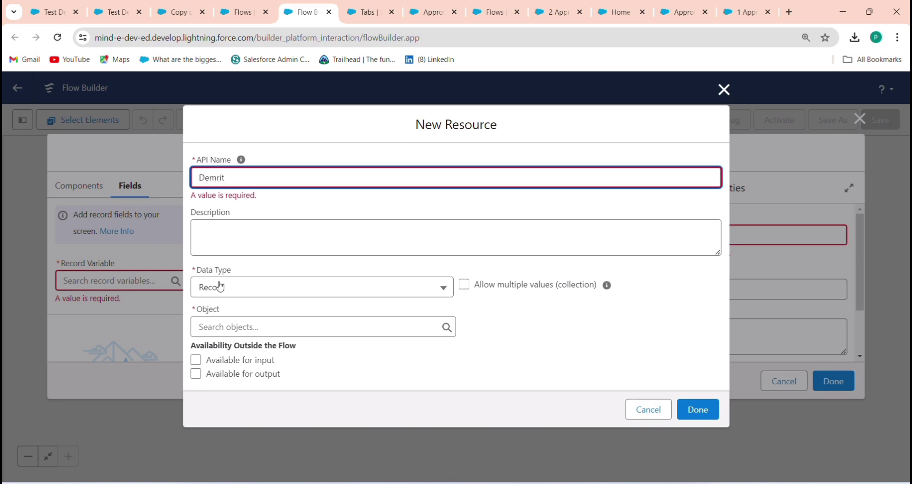
pyautogui.click(236, 327)
pyautogui.write('demer')
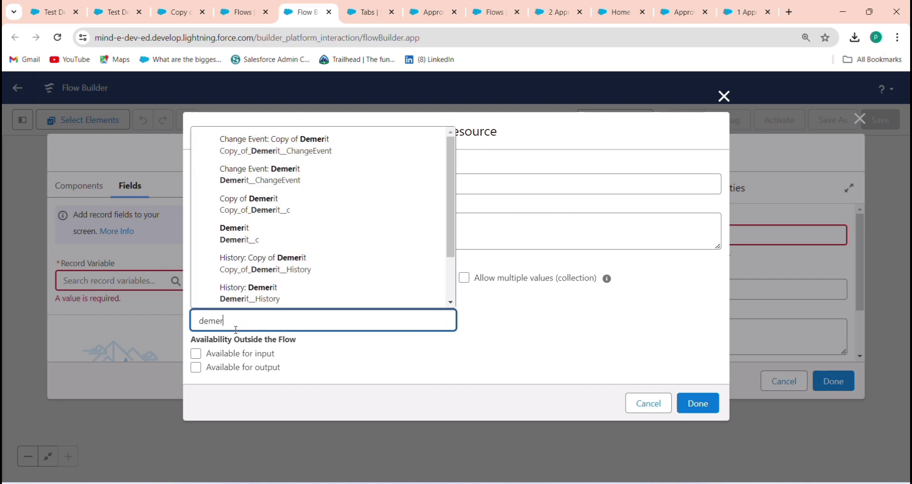
pyautogui.click(261, 242)
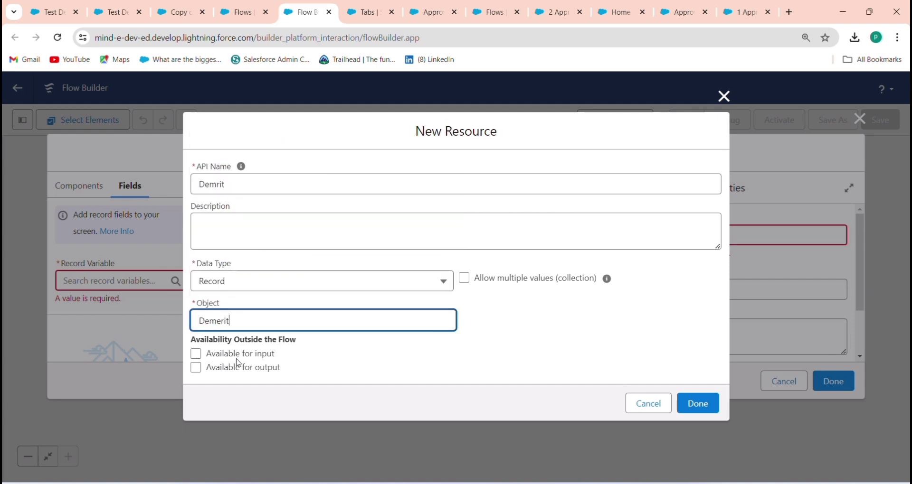
pyautogui.click(691, 403)
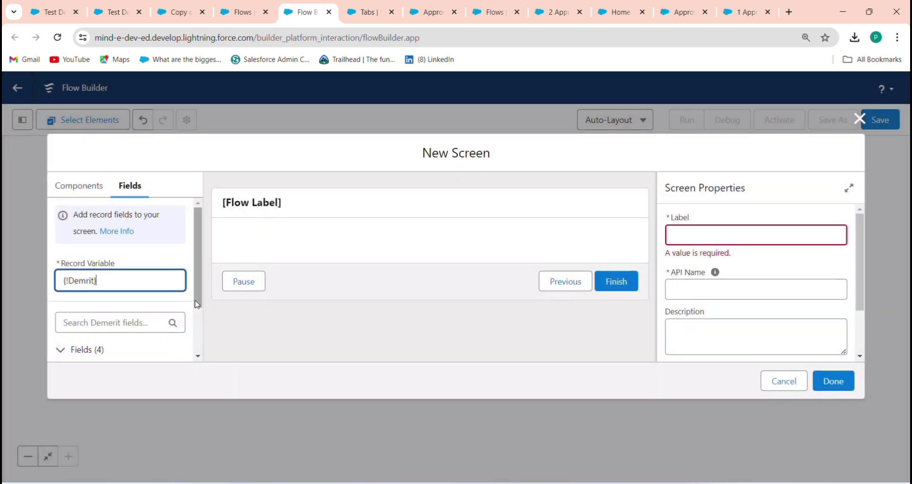
# Place the Demerit Name field from the record variable on the screen and delete it again
pyautogui.moveTo(197, 303); pyautogui.dragTo(210, 397)
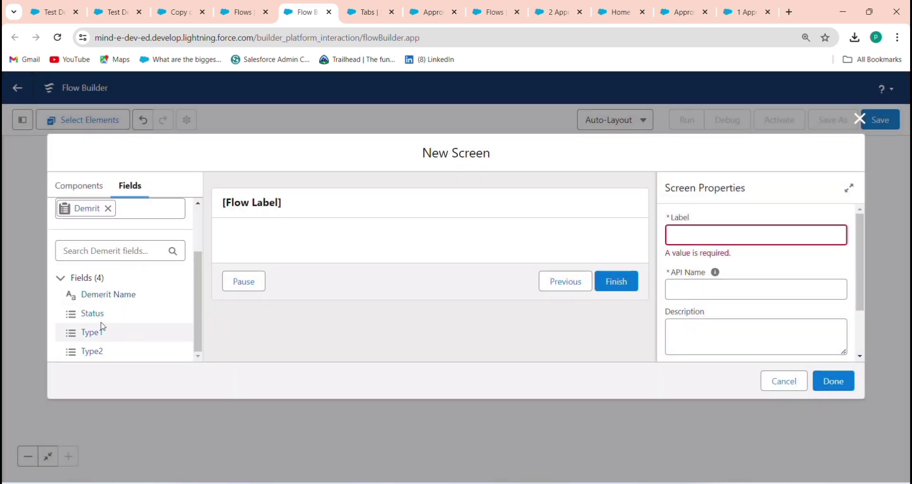
pyautogui.moveTo(116, 298); pyautogui.dragTo(265, 244)
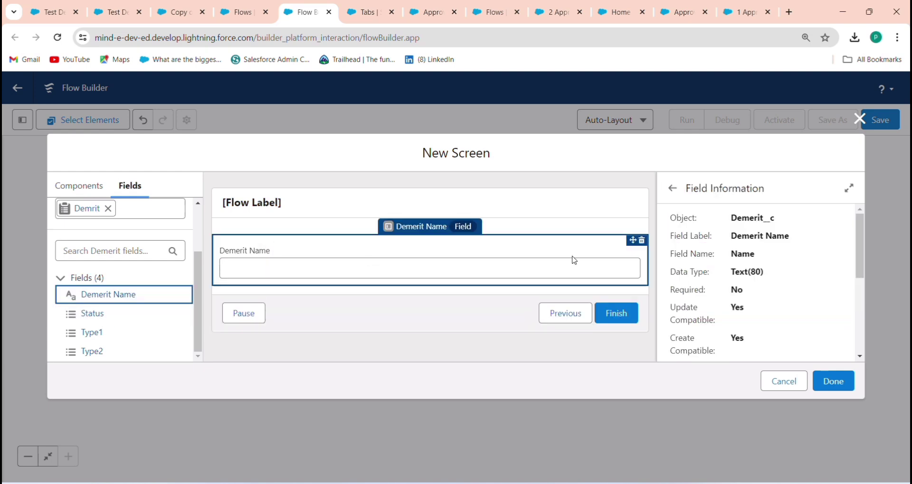
pyautogui.click(643, 242)
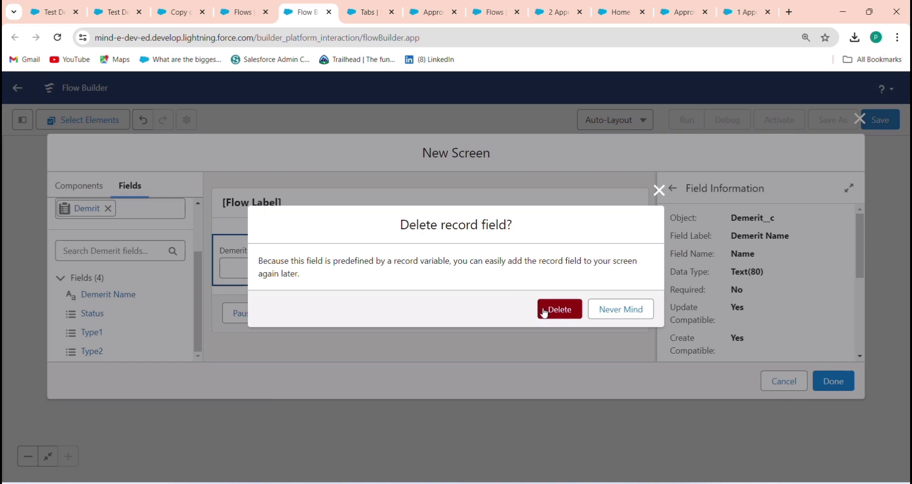
# Remove the Demerit Name field from the new screen and add a Section component in its place
pyautogui.click(545, 314)
pyautogui.click(78, 188)
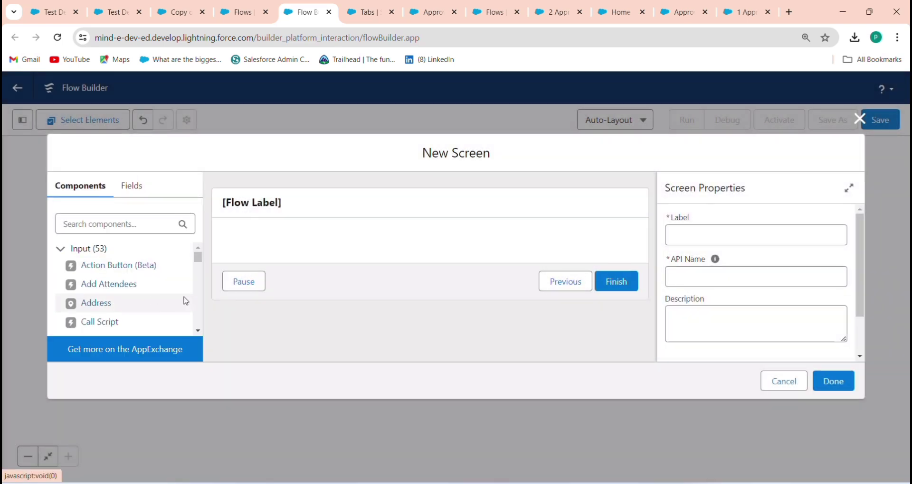
pyautogui.moveTo(198, 257); pyautogui.dragTo(202, 238)
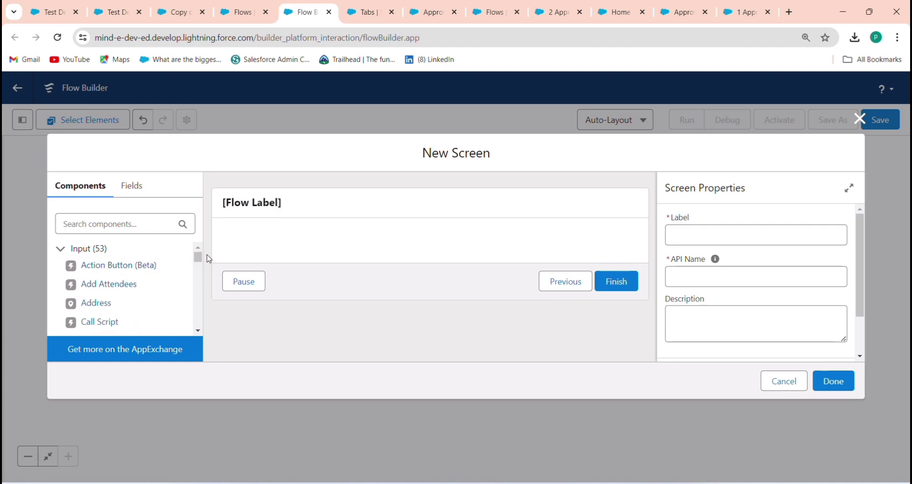
pyautogui.scroll(-10, 200, 305)
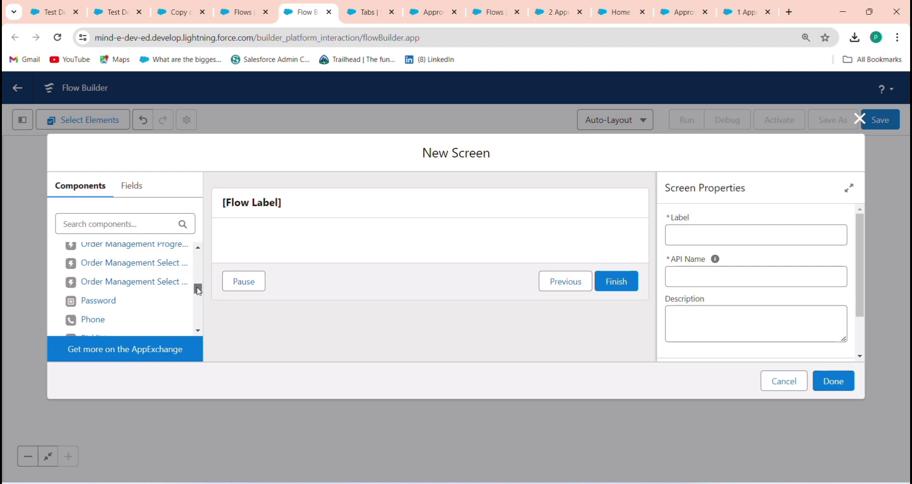
pyautogui.click(90, 223)
pyautogui.write('sec')
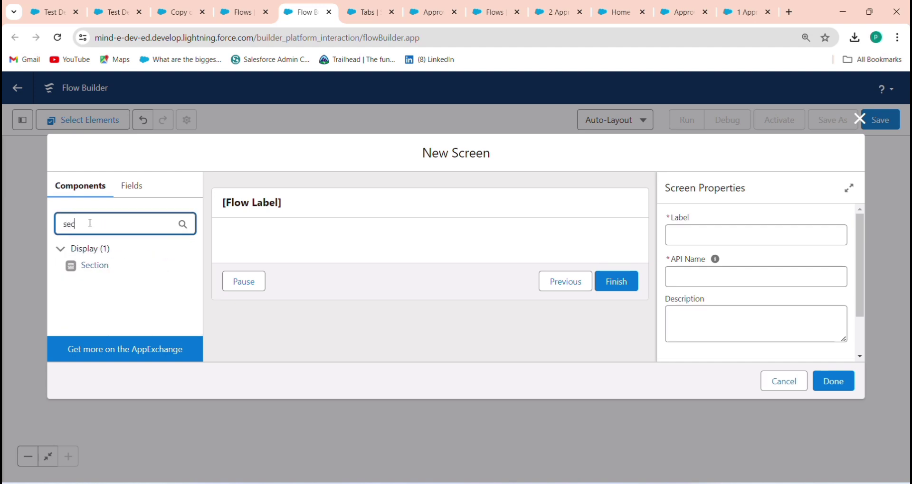
pyautogui.moveTo(81, 270); pyautogui.dragTo(288, 249)
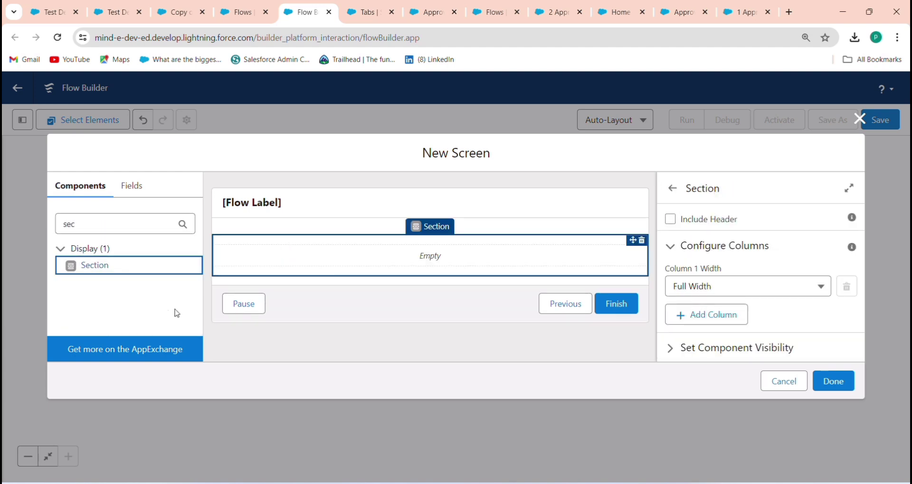
# Place the Demerit Name field inside the section and add a second column to the section
pyautogui.click(133, 186)
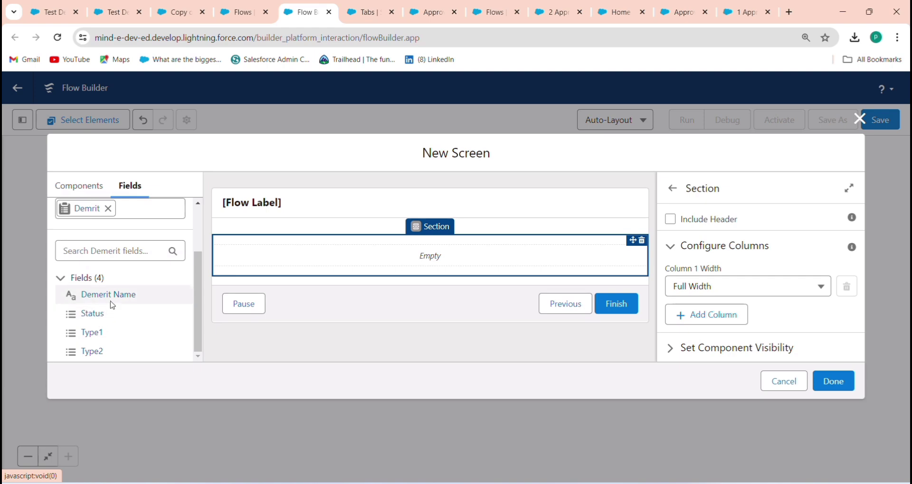
pyautogui.moveTo(88, 297); pyautogui.dragTo(299, 258)
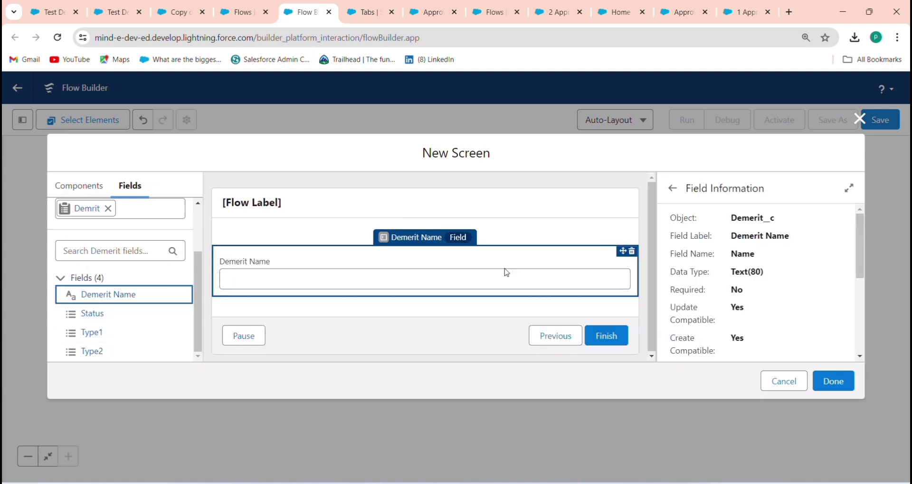
pyautogui.click(508, 244)
pyautogui.click(770, 287)
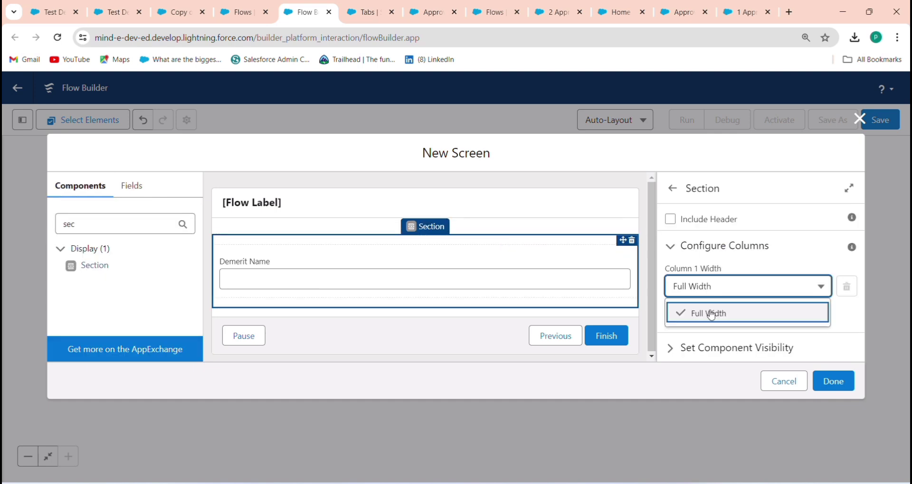
pyautogui.click(785, 247)
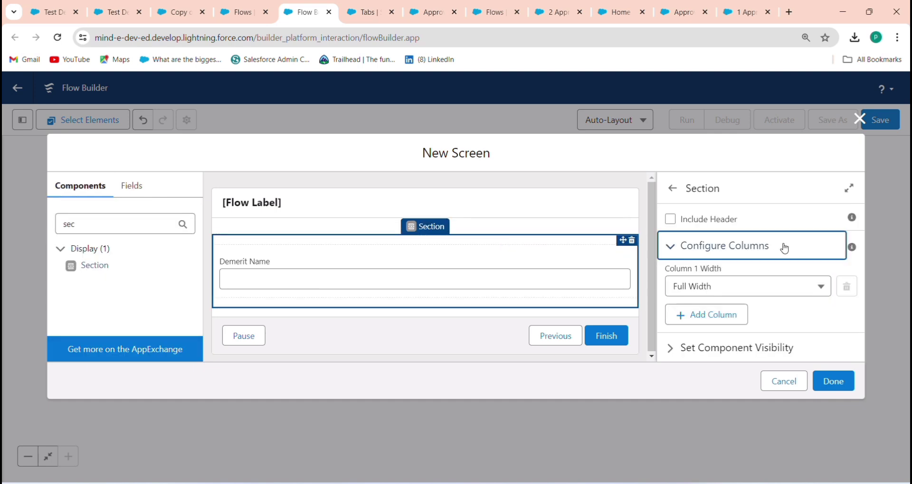
pyautogui.click(726, 248)
pyautogui.click(697, 318)
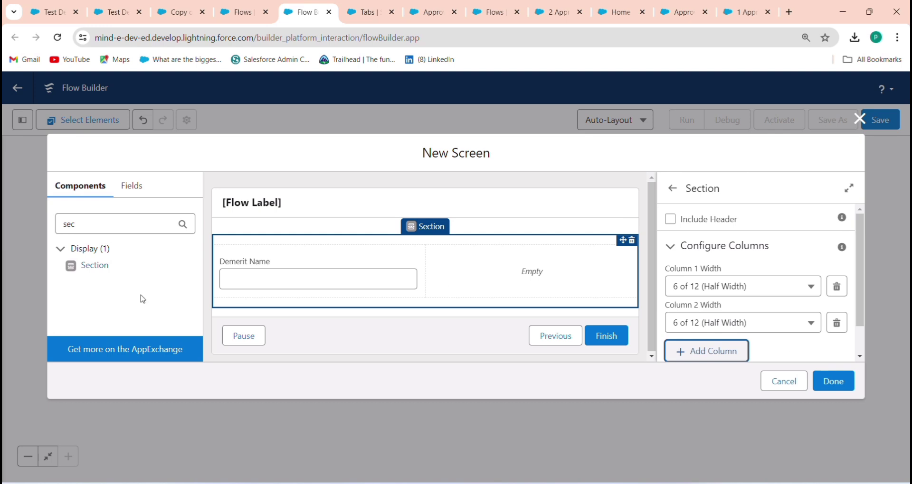
# Add the Type1 field to the section's second column and the Type2 field below Demerit Name in the first column
pyautogui.click(133, 185)
pyautogui.moveTo(105, 337); pyautogui.dragTo(481, 267)
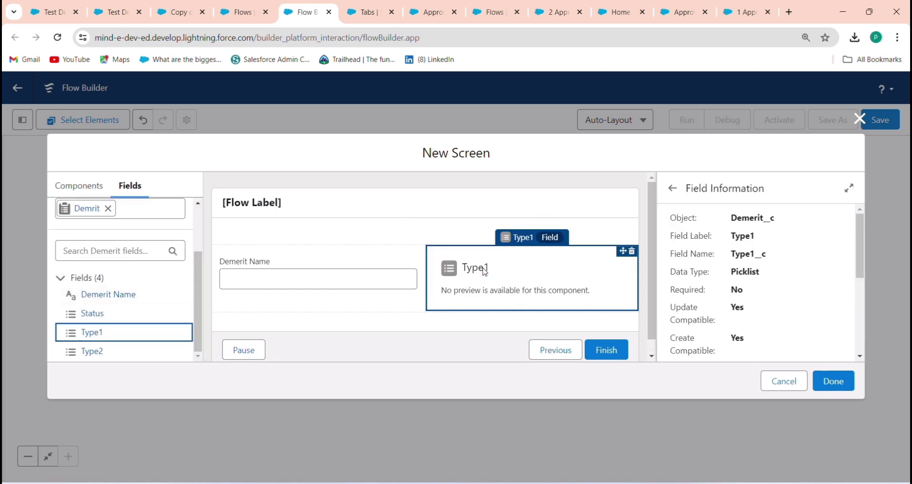
pyautogui.moveTo(86, 352); pyautogui.dragTo(260, 306)
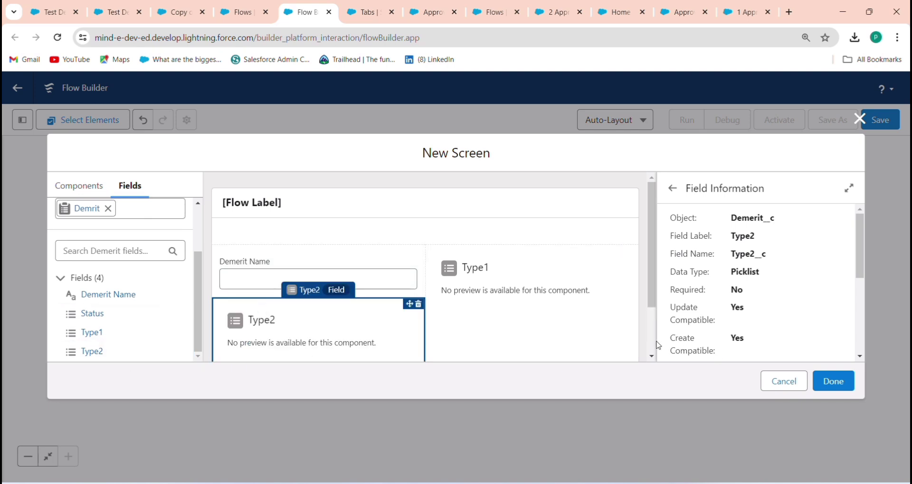
# Configure the screen footer so the Next or Finish button uses the custom label Save
pyautogui.scroll(-2, 656, 347)
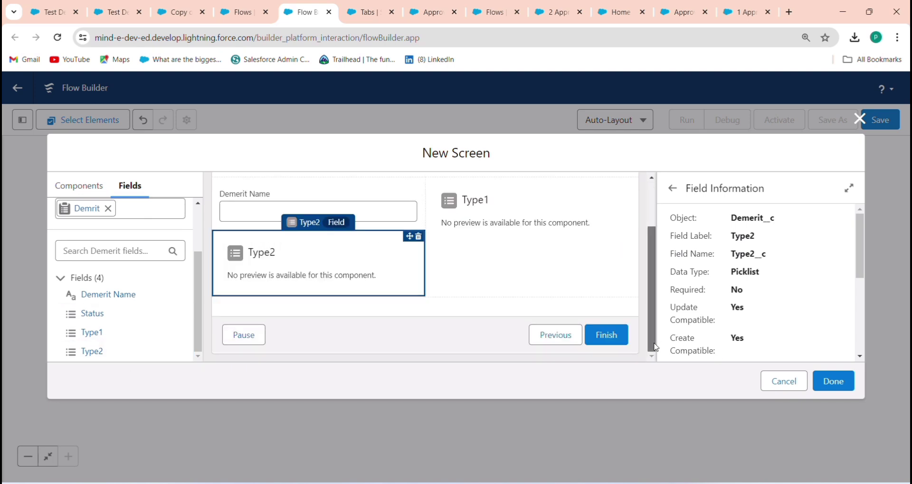
pyautogui.click(458, 336)
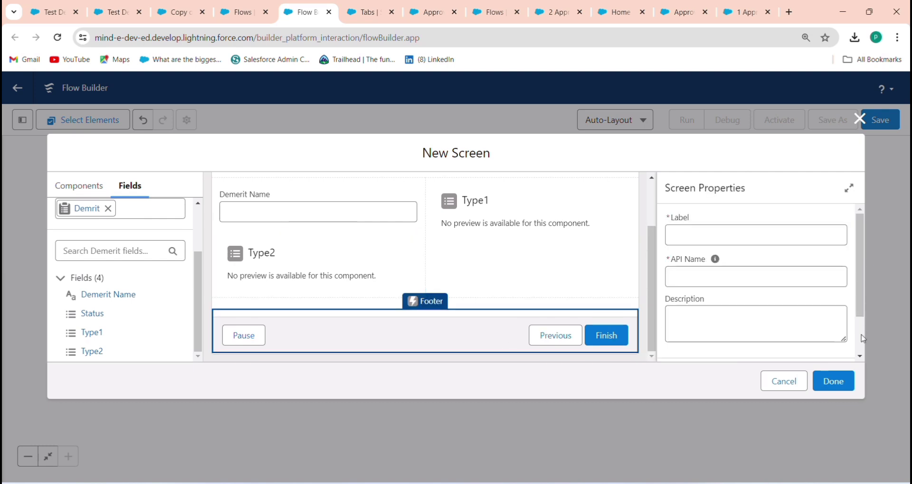
pyautogui.scroll(-2, 863, 338)
pyautogui.click(674, 349)
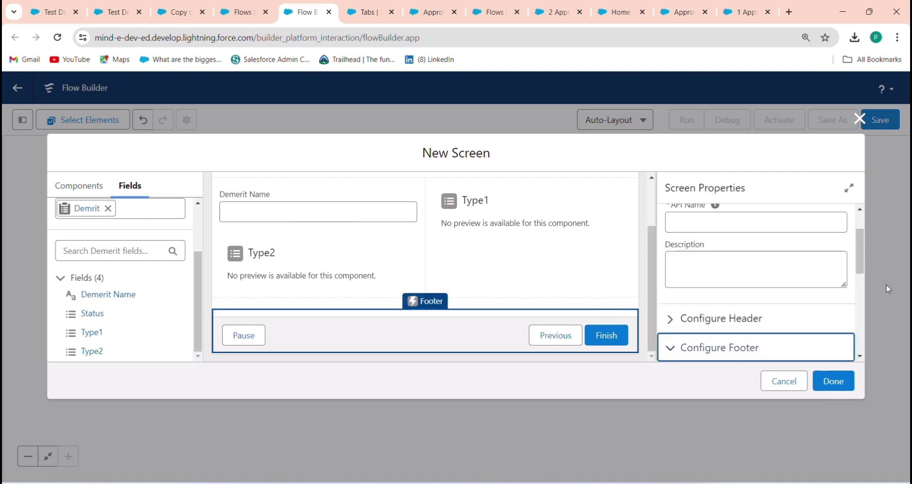
pyautogui.scroll(-3, 864, 319)
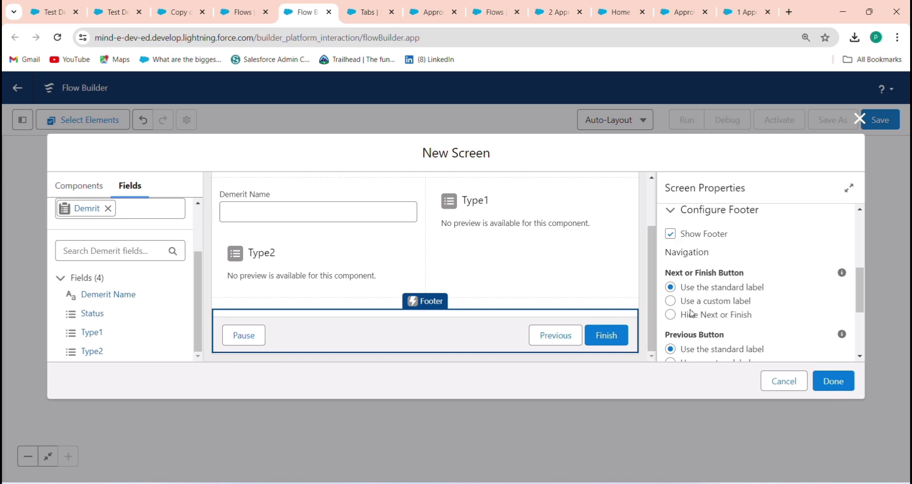
pyautogui.click(671, 301)
pyautogui.click(700, 347)
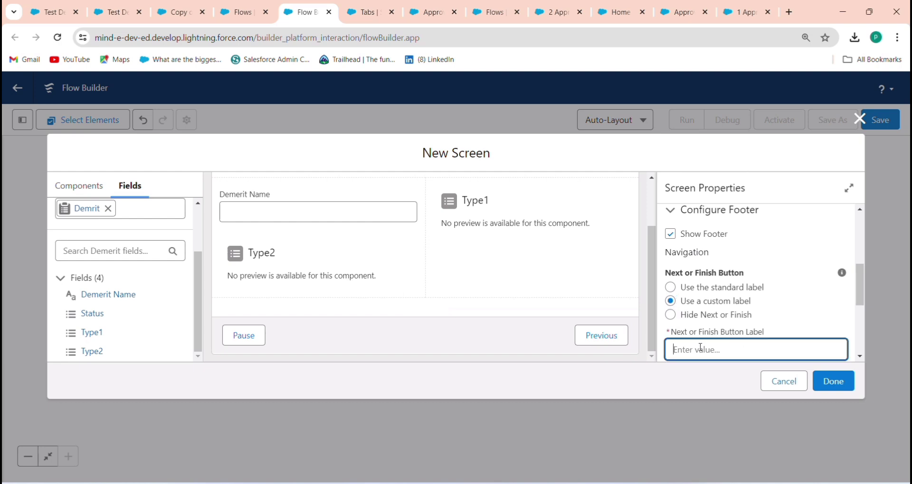
pyautogui.write('Save')
# Hide the Pause and Previous buttons in the screen footer and try to finish the screen
pyautogui.click(861, 350)
pyautogui.click(861, 350)
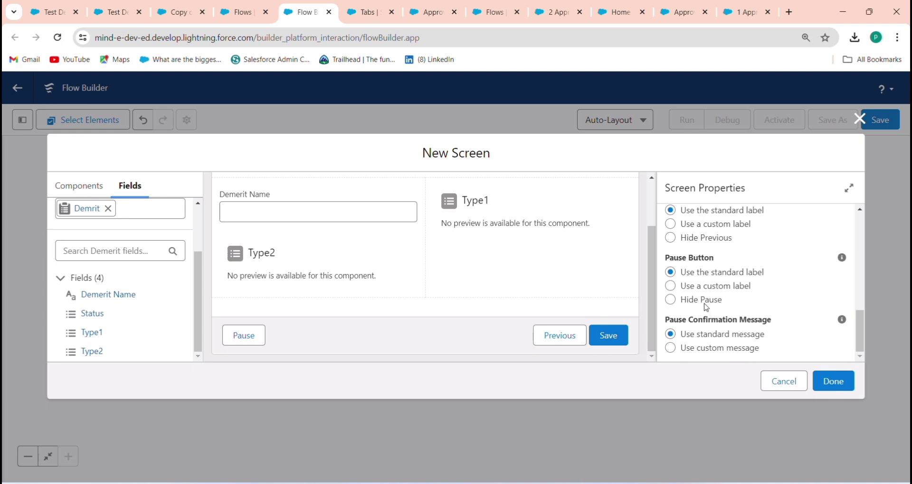
pyautogui.click(705, 303)
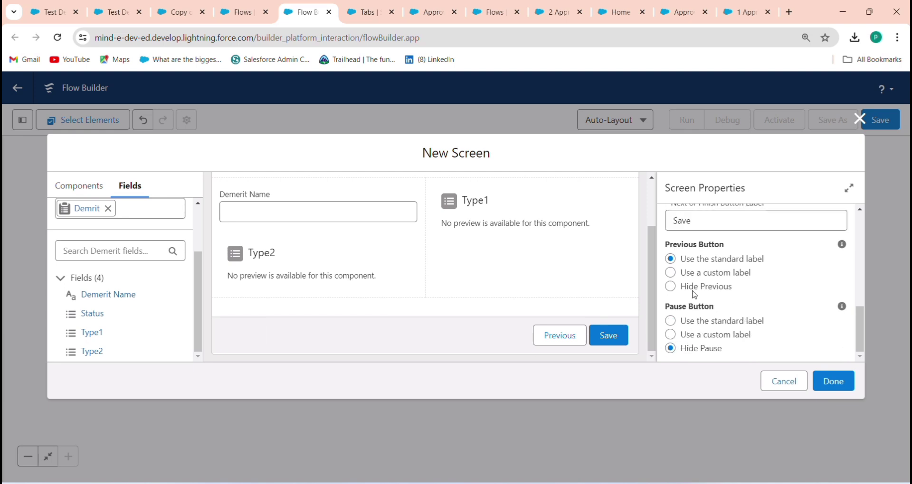
pyautogui.click(694, 288)
pyautogui.click(832, 387)
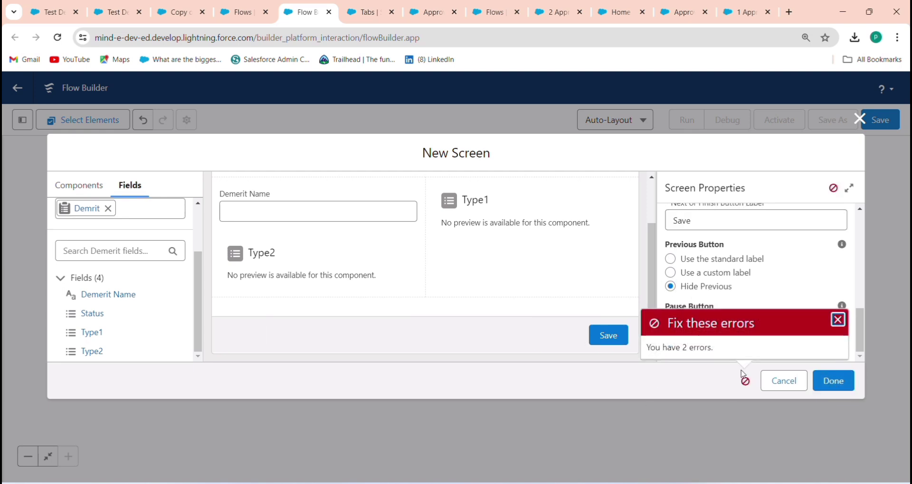
# Label the screen Screen Flow and complete the new screen element
pyautogui.click(861, 232)
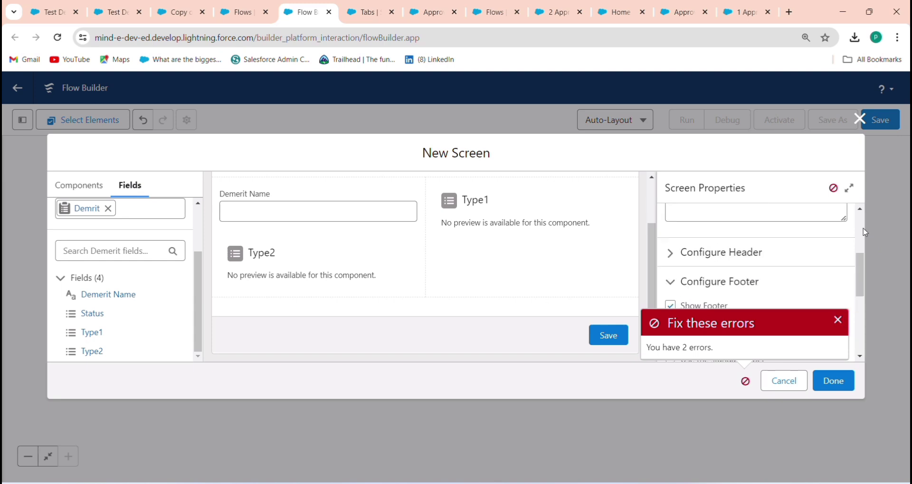
pyautogui.click(765, 236)
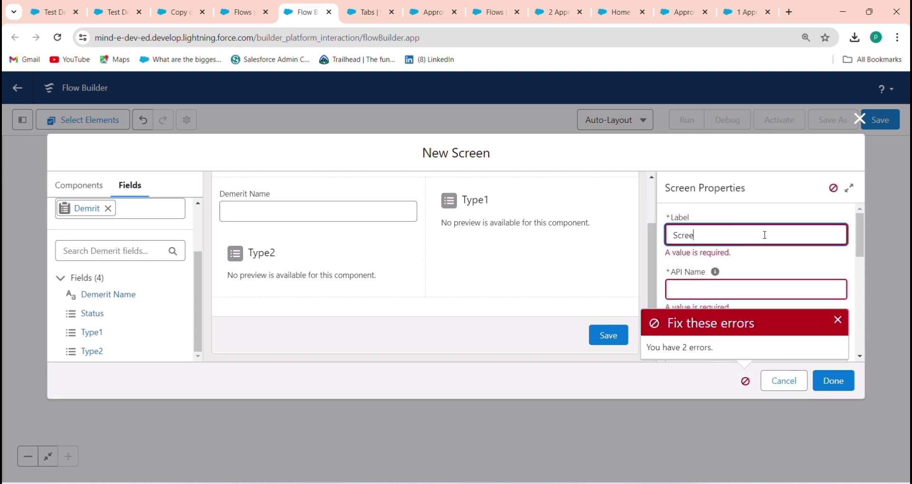
pyautogui.click(784, 281)
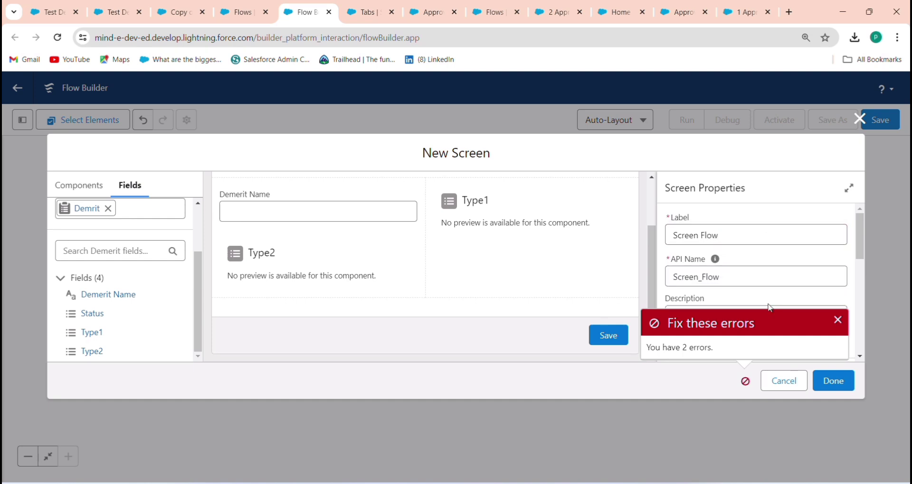
pyautogui.click(832, 382)
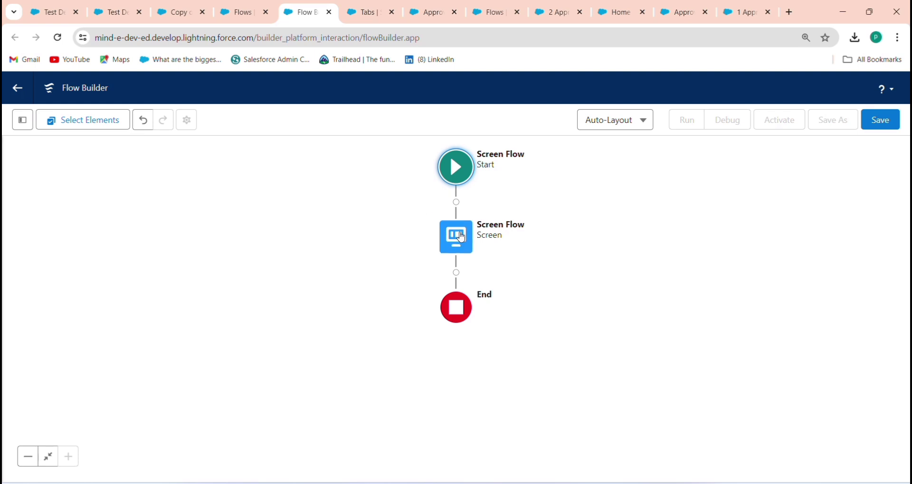
# Add a Create Records element after the Screen Flow screen and label it "Create a record"
pyautogui.click(457, 273)
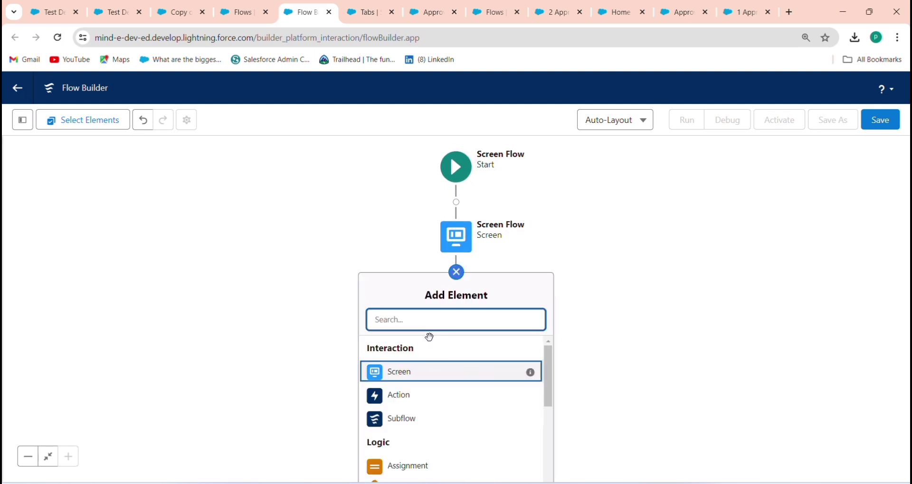
pyautogui.write('C')
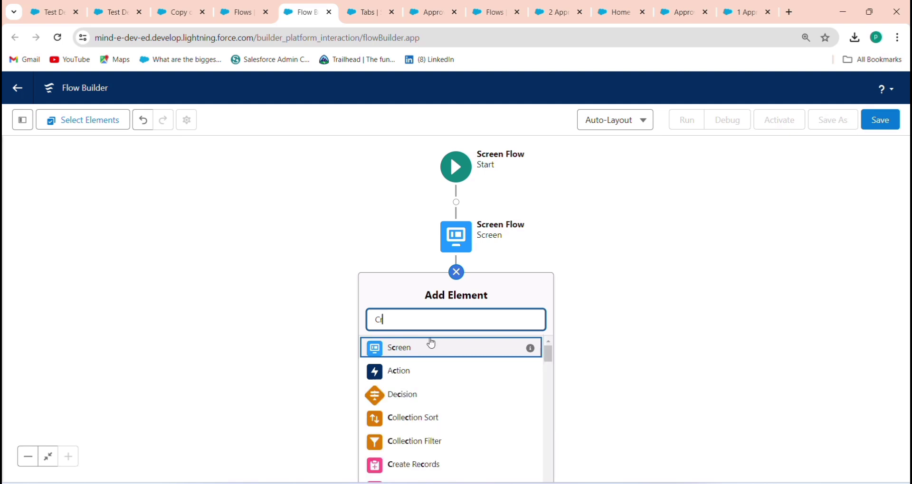
pyautogui.write('ere')
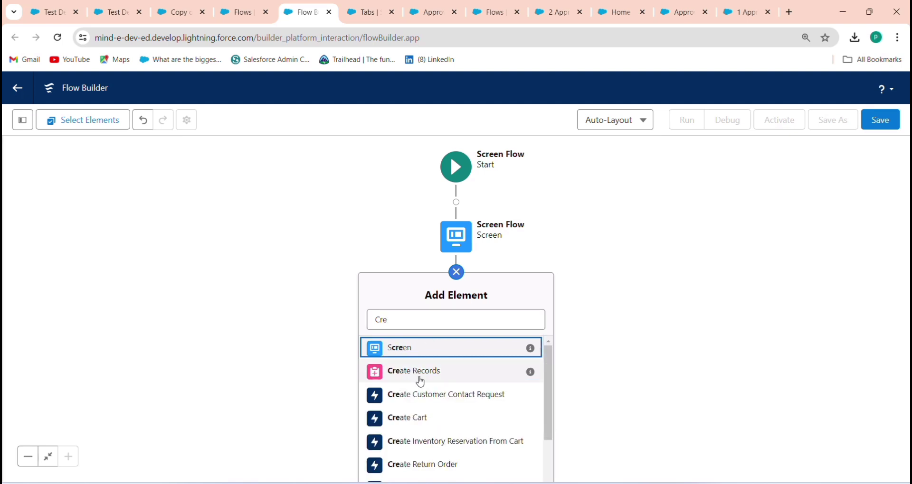
pyautogui.click(420, 373)
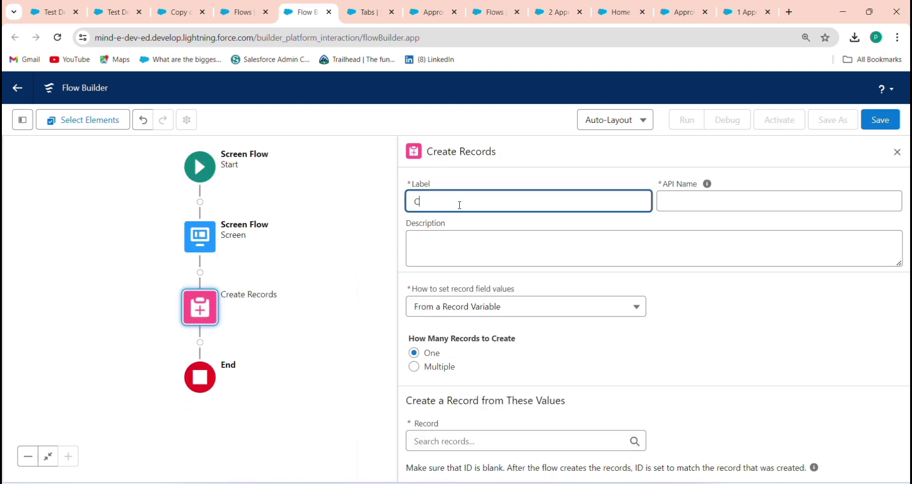
pyautogui.write('Create a record')
pyautogui.press('Tab')
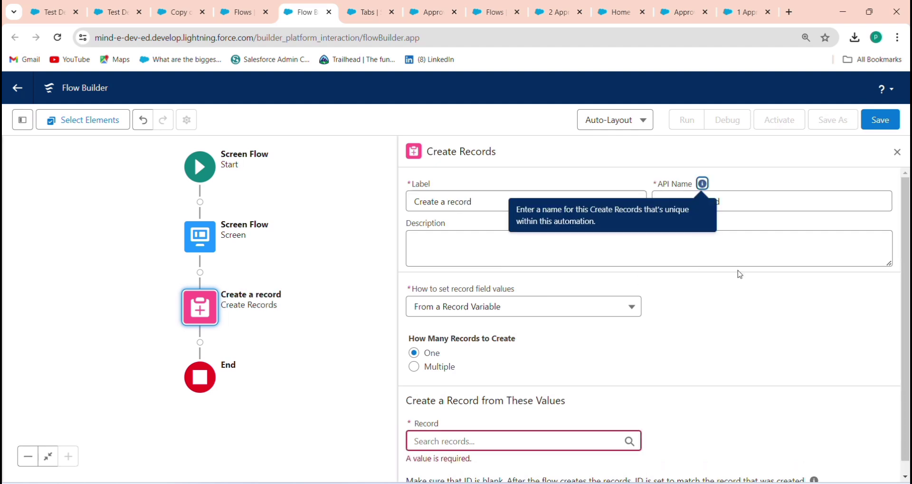
pyautogui.click(706, 350)
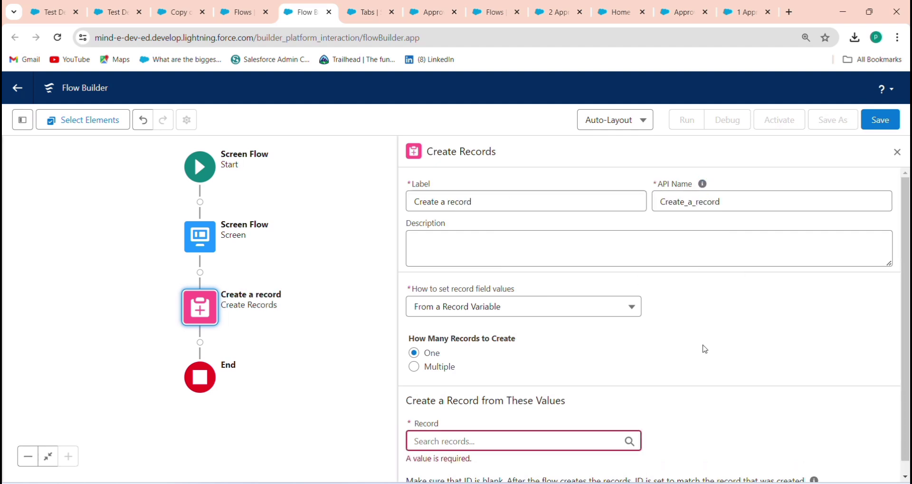
# Set the record field values to be entered manually and choose Demerit as the object to create
pyautogui.click(482, 315)
pyautogui.click(470, 341)
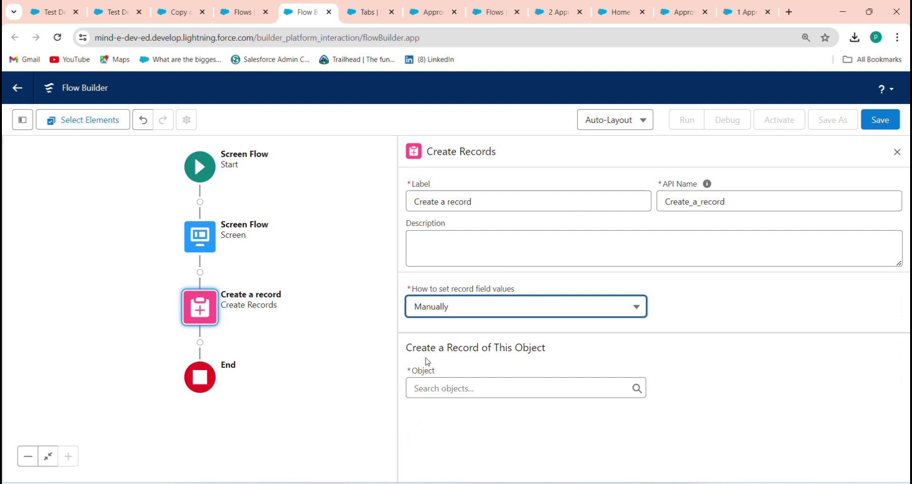
pyautogui.click(440, 383)
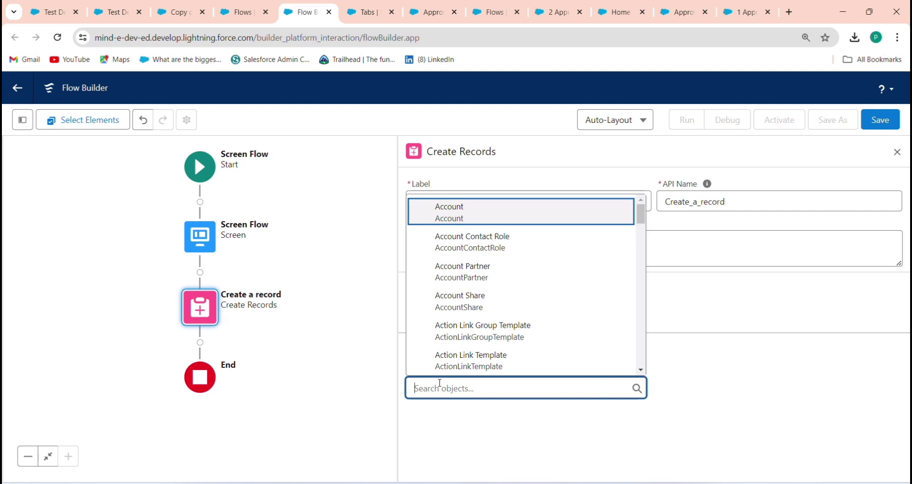
pyautogui.write('de')
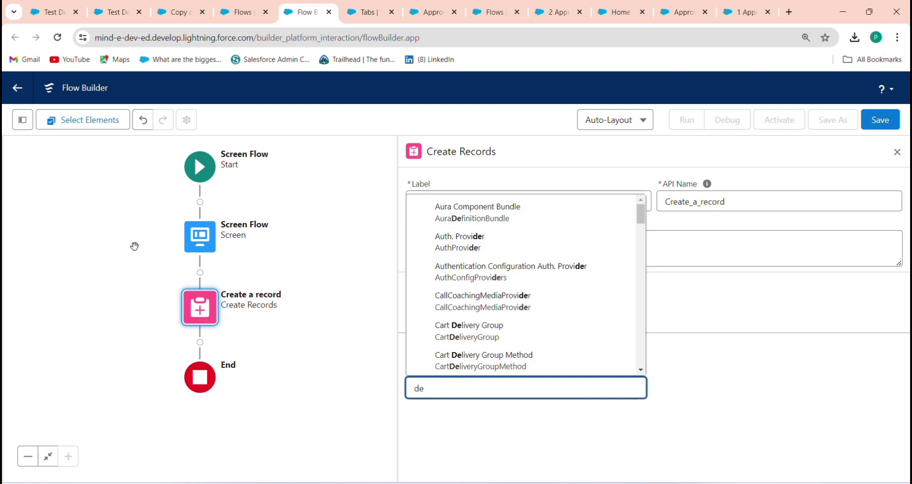
pyautogui.write('me')
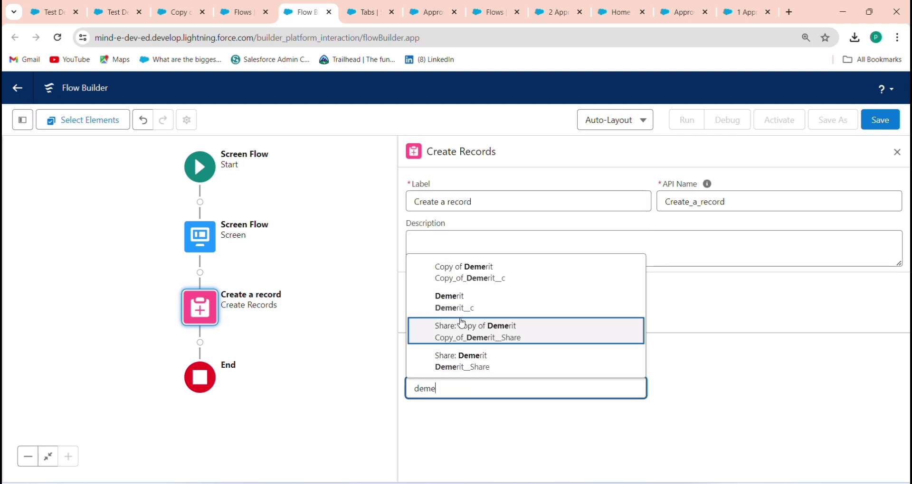
pyautogui.click(482, 318)
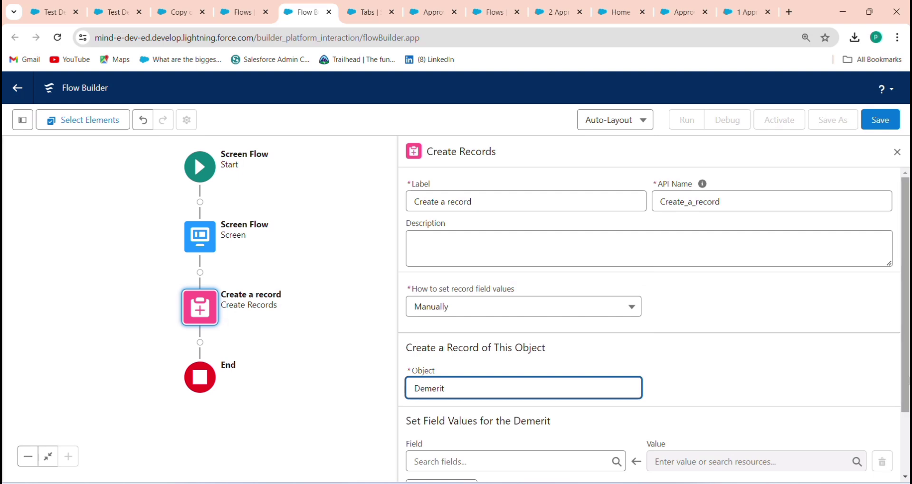
# Choose Name as the first field to set for the Demerit record
pyautogui.scroll(-2, 906, 380)
pyautogui.click(447, 382)
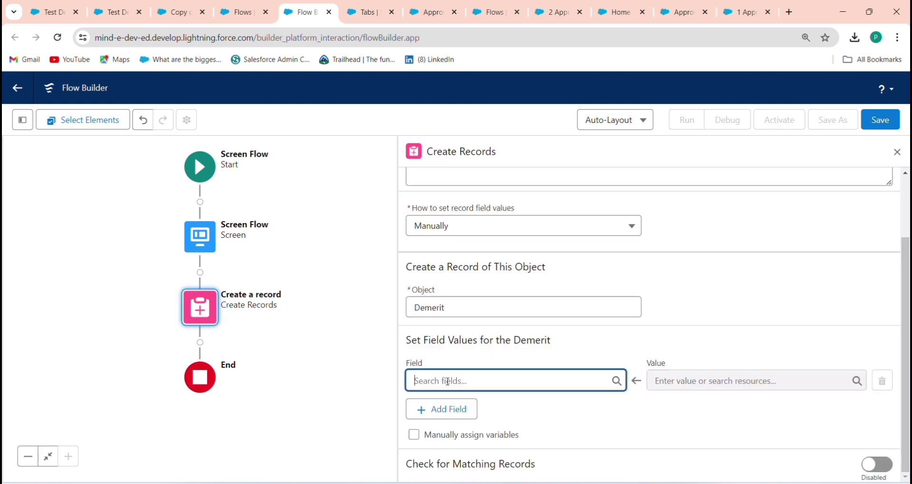
pyautogui.write('name')
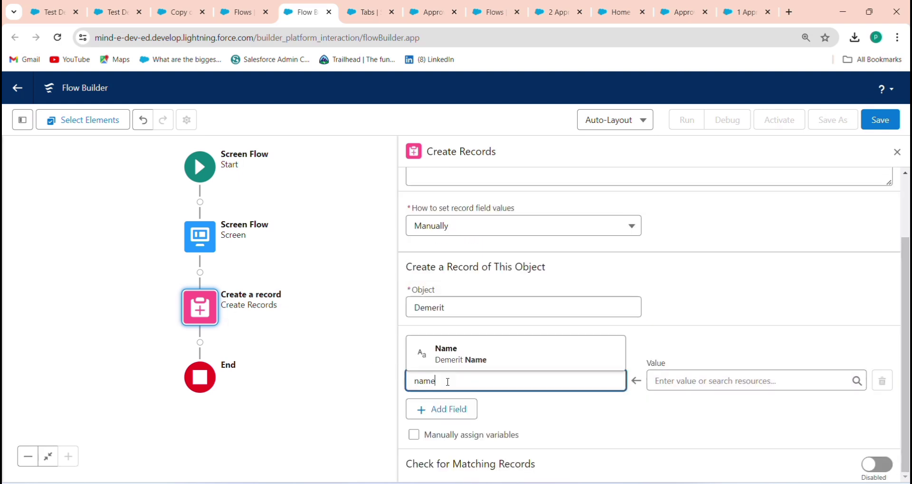
pyautogui.click(493, 365)
# Add two more field rows to the Demerit record and choose Type1__c and Type2__c for them
pyautogui.click(440, 408)
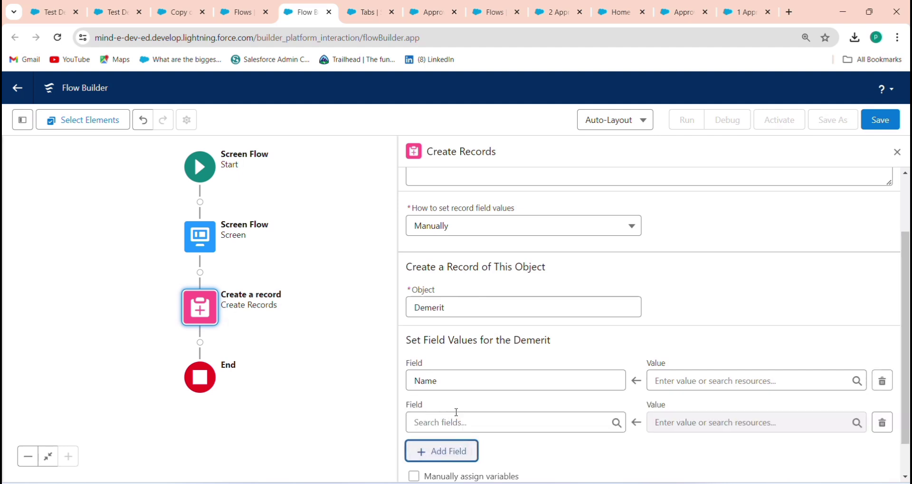
pyautogui.click(468, 419)
pyautogui.write('t')
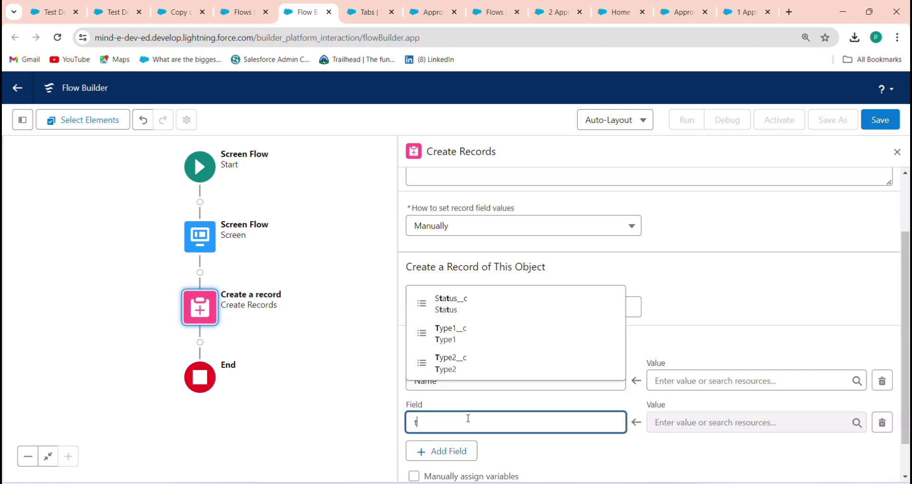
pyautogui.write('y')
pyautogui.click(474, 366)
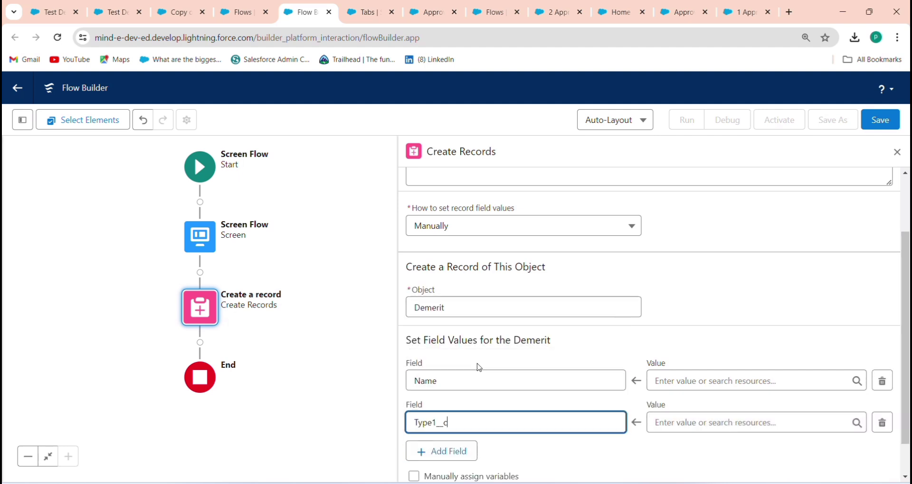
pyautogui.click(434, 451)
pyautogui.click(472, 460)
pyautogui.write('t')
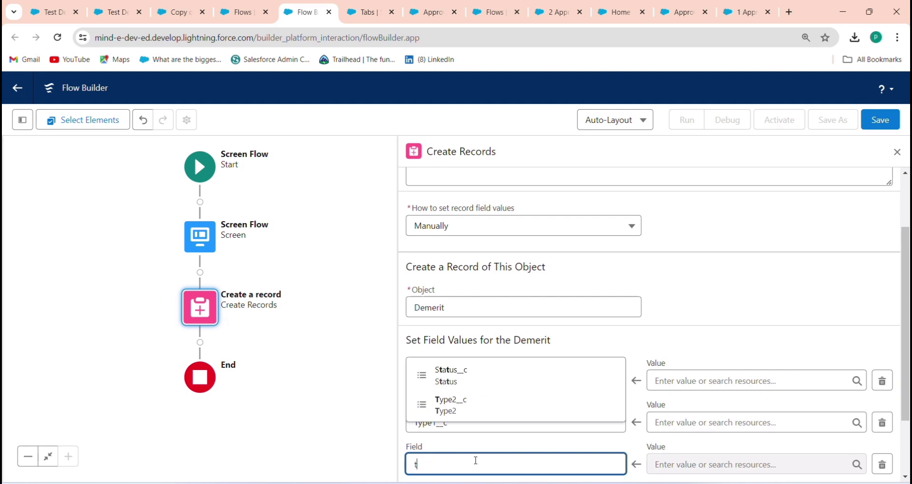
pyautogui.write('y')
pyautogui.click(489, 433)
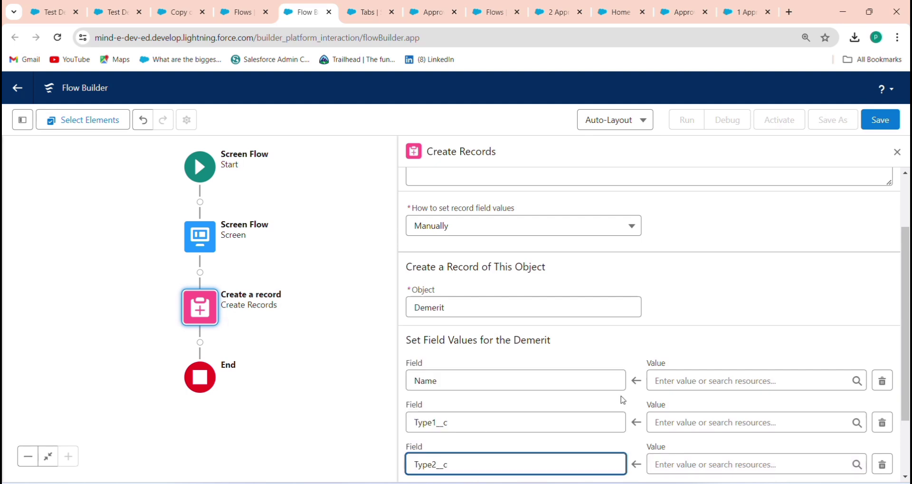
# Set the value of the Name field to Demerit Name from the Demrit record variable
pyautogui.click(663, 382)
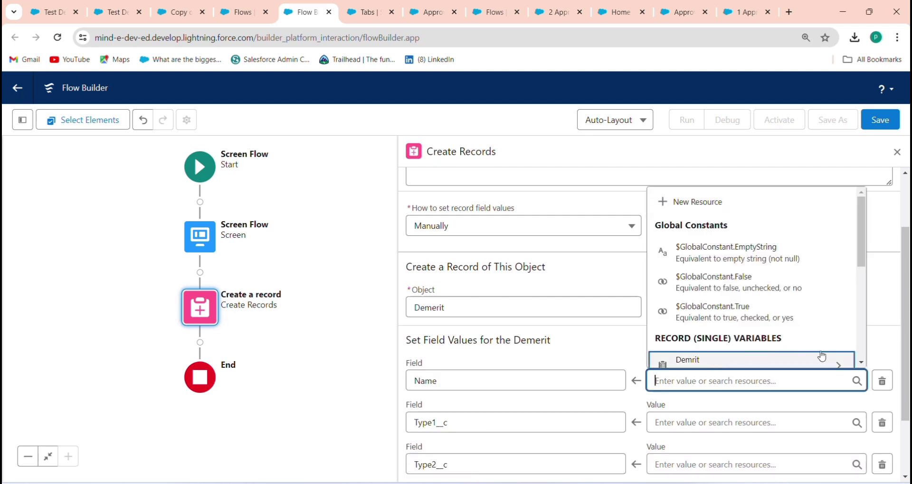
pyautogui.click(862, 362)
pyautogui.scroll(-3, 708, 256)
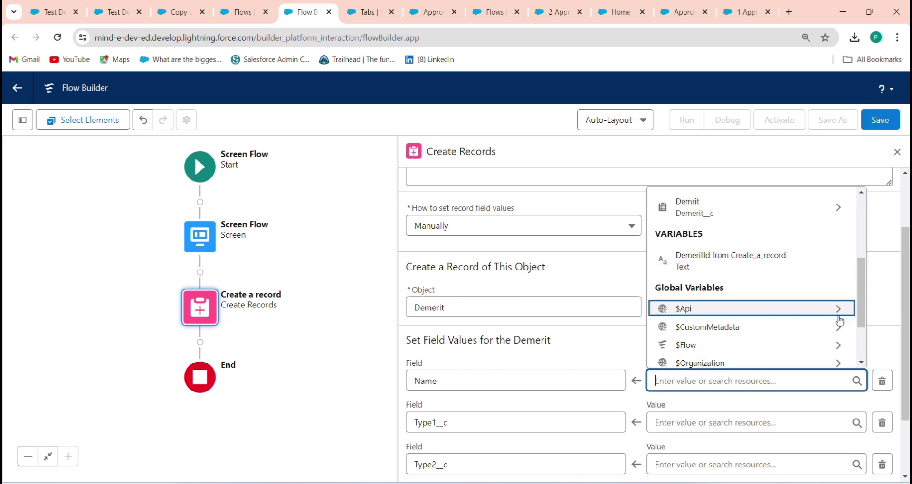
pyautogui.moveTo(861, 322); pyautogui.dragTo(859, 304)
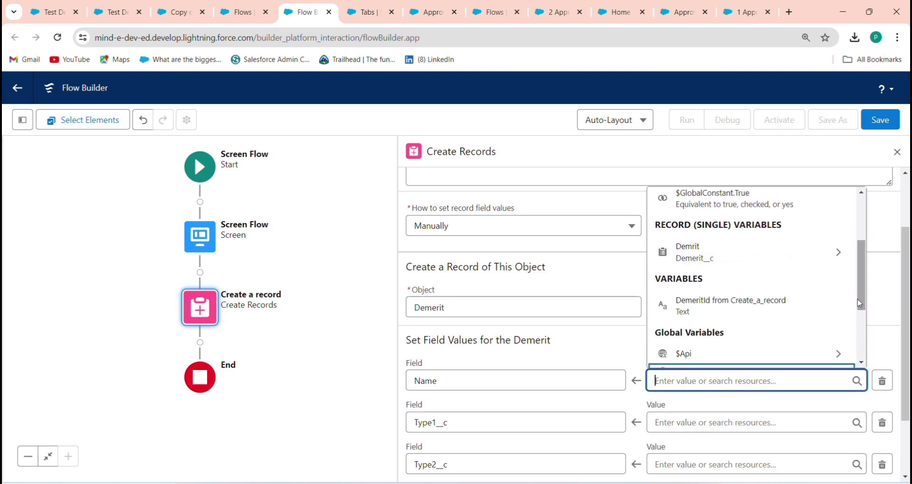
pyautogui.click(758, 262)
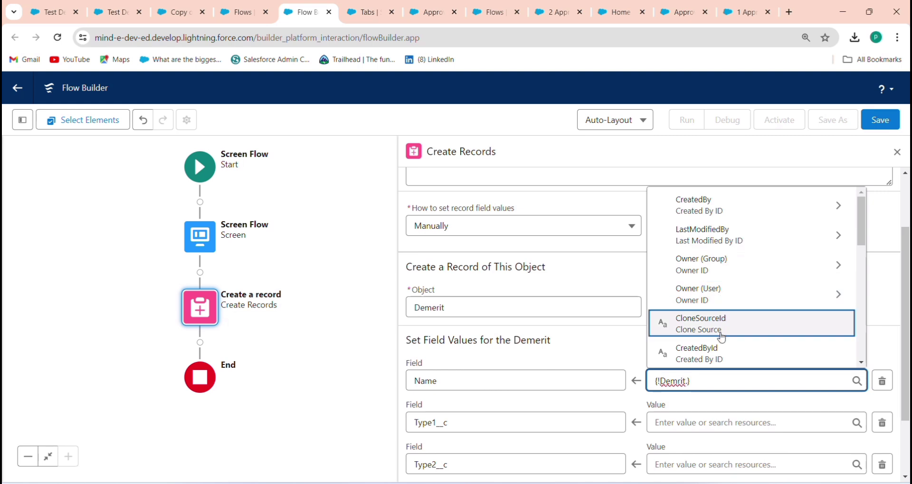
pyautogui.write('dem')
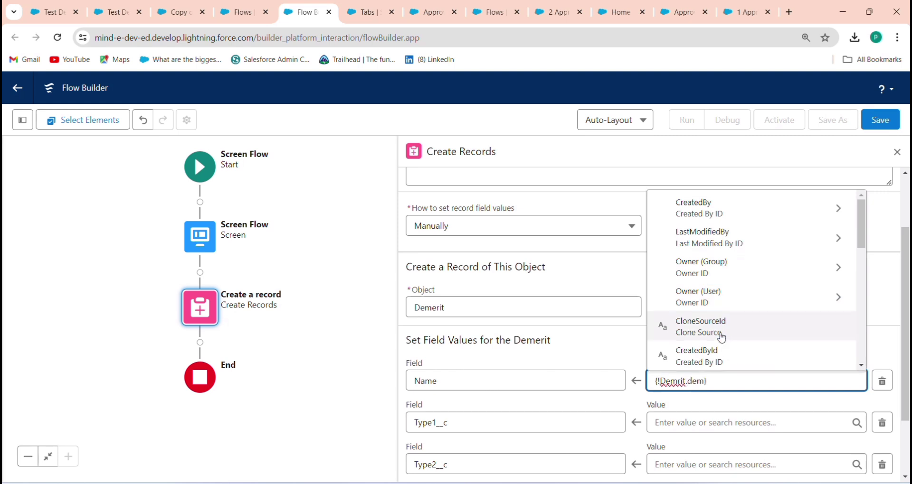
pyautogui.press('BackSpace')
pyautogui.press('BackSpace')
pyautogui.press('BackSpace')
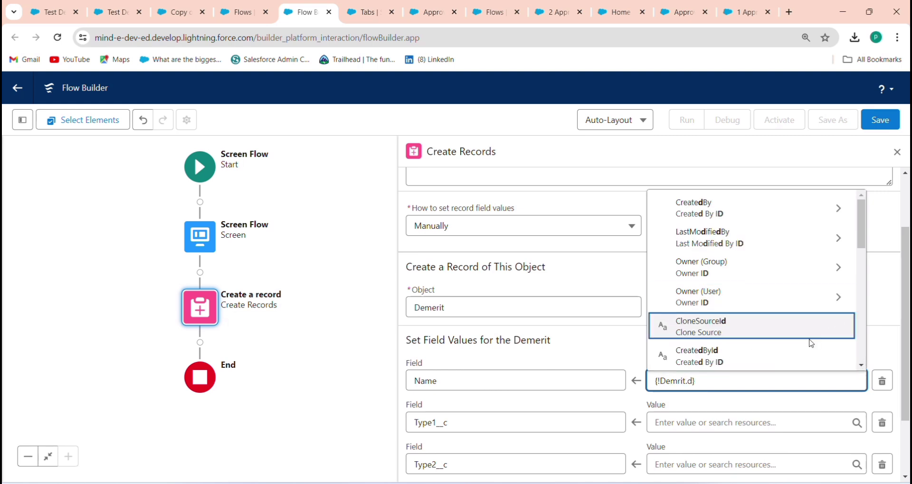
pyautogui.write('name')
pyautogui.click(808, 346)
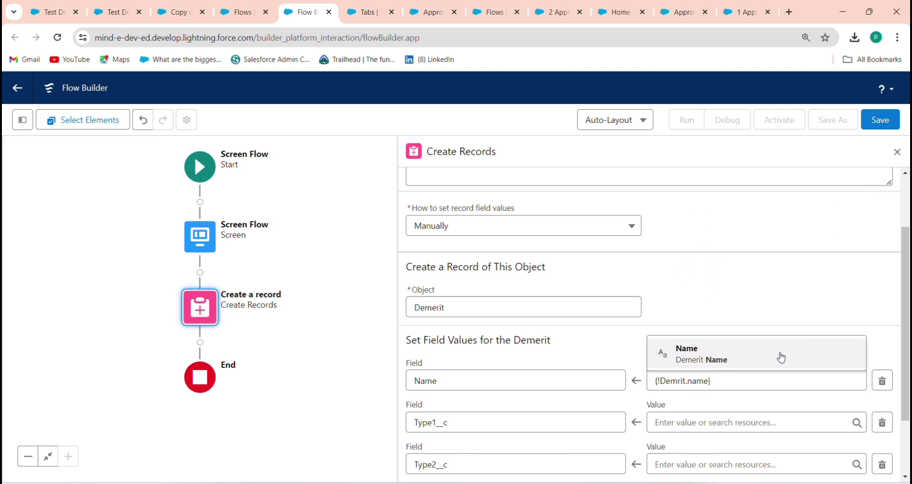
# Set the value of the Type1__c field to Type1 from the Demrit record variable
pyautogui.click(683, 427)
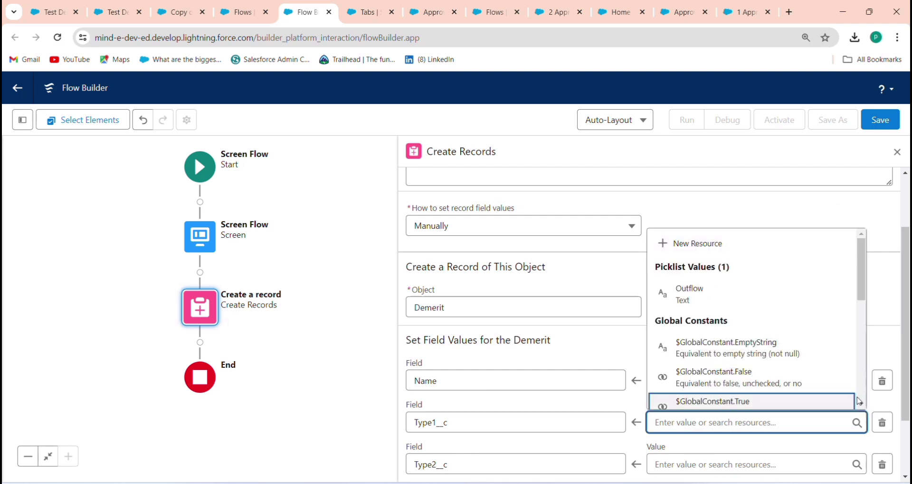
pyautogui.scroll(-3, 715, 376)
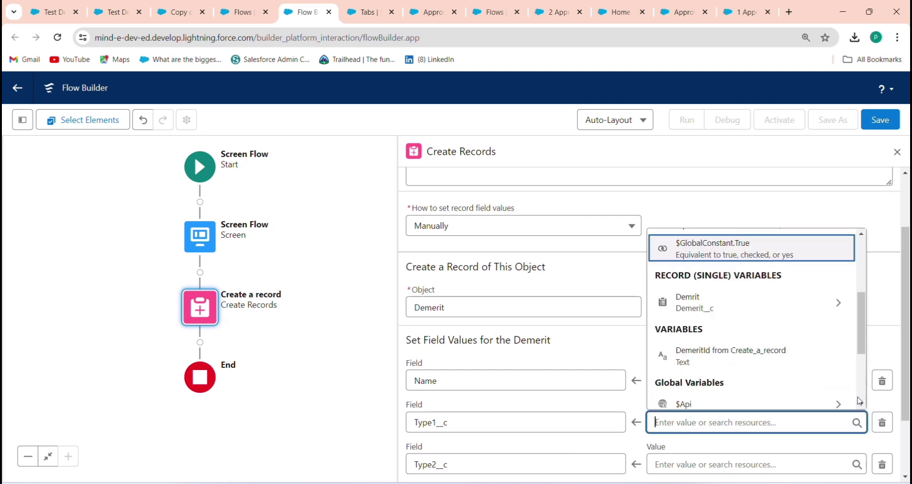
pyautogui.click(720, 311)
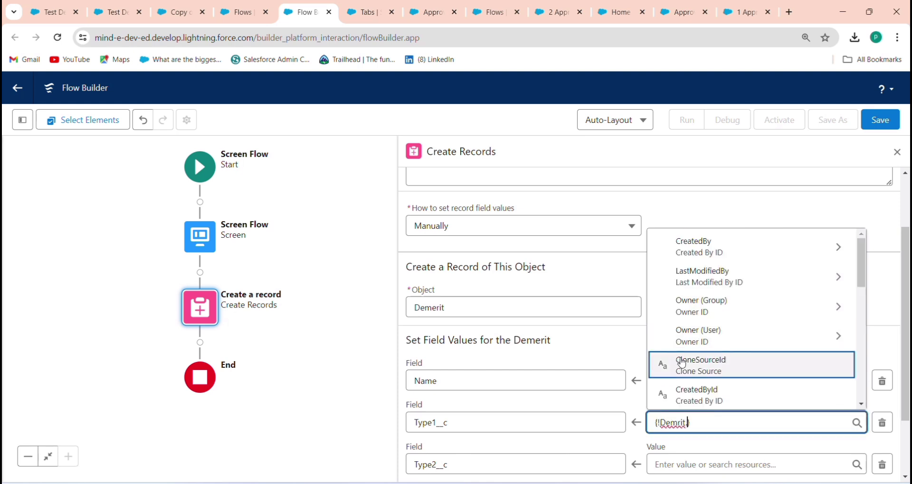
pyautogui.write('Type1')
pyautogui.click(706, 375)
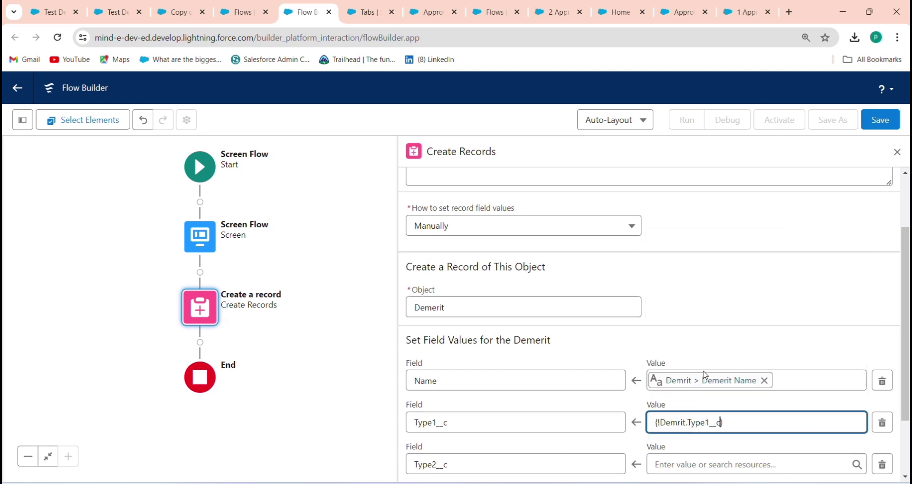
# Set the value of the Type2__c field to Type2 from the Demrit record variable
pyautogui.click(688, 468)
pyautogui.write('de')
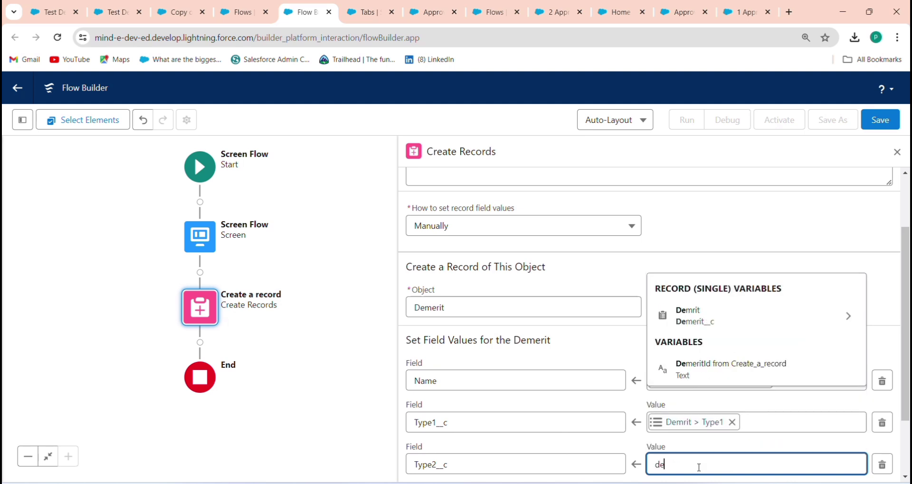
pyautogui.click(727, 387)
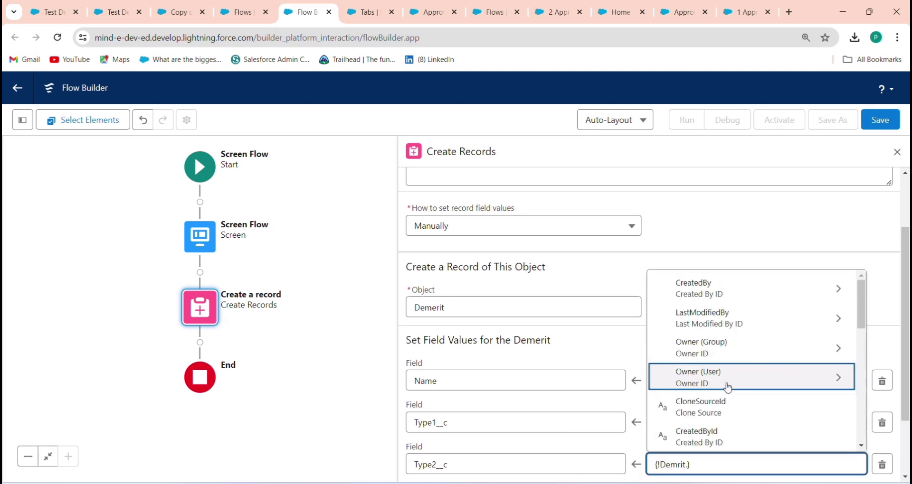
pyautogui.write('ty')
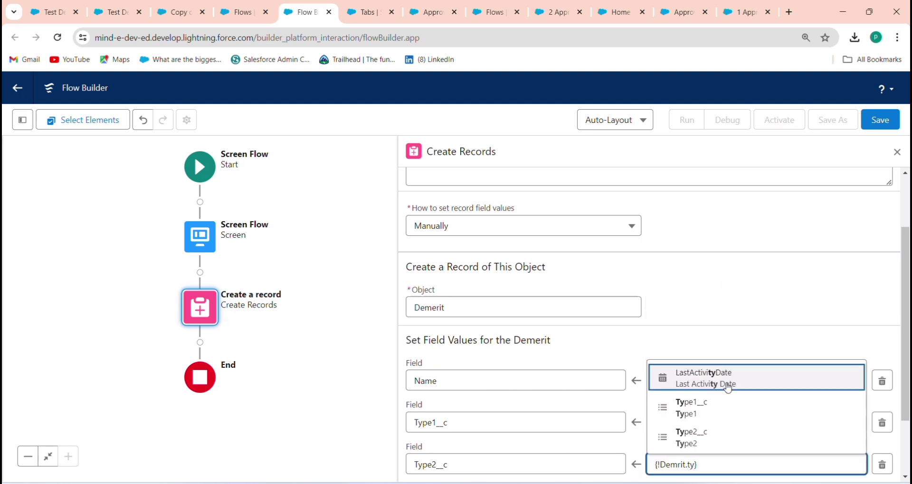
pyautogui.click(715, 435)
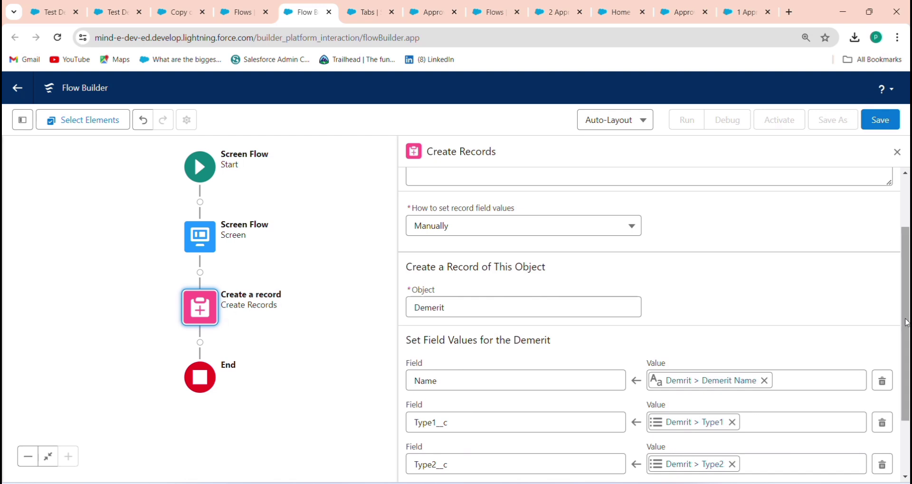
pyautogui.moveTo(907, 324); pyautogui.dragTo(908, 375)
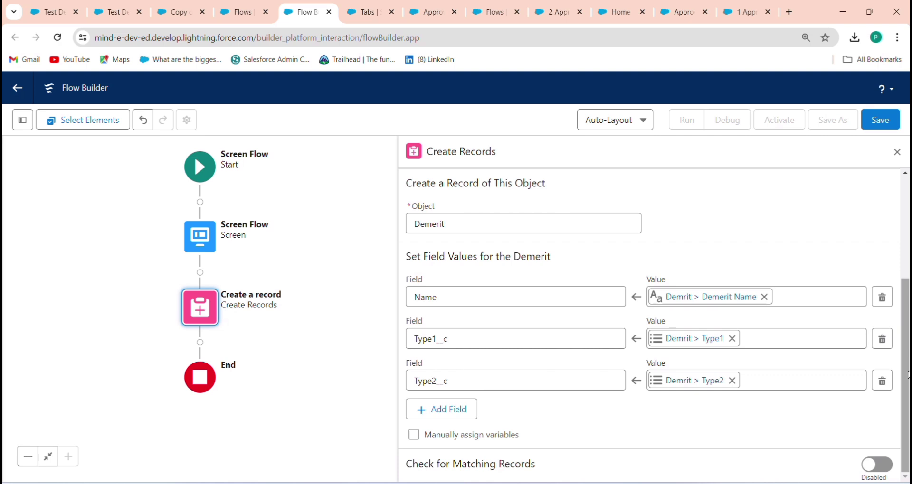
# Add a second Create Records element directly after the "Create a record" element
pyautogui.click(200, 343)
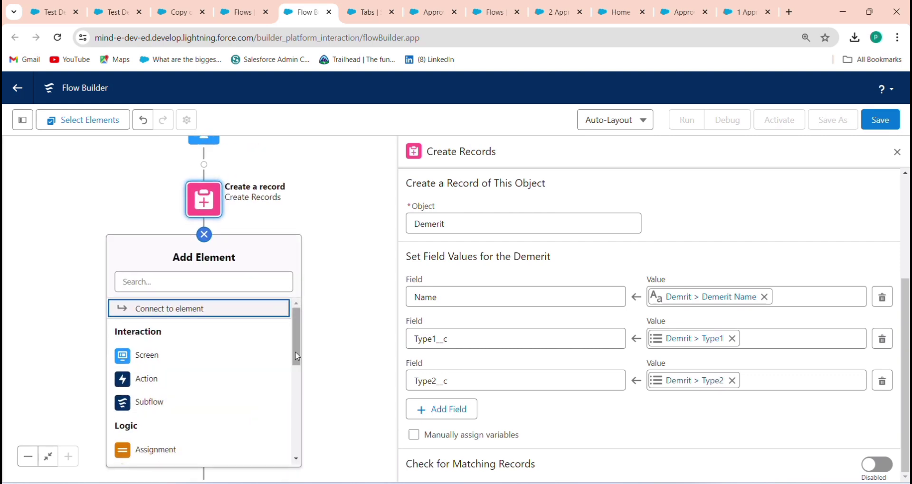
pyautogui.scroll(-3, 297, 356)
pyautogui.scroll(3, 297, 357)
pyautogui.click(252, 282)
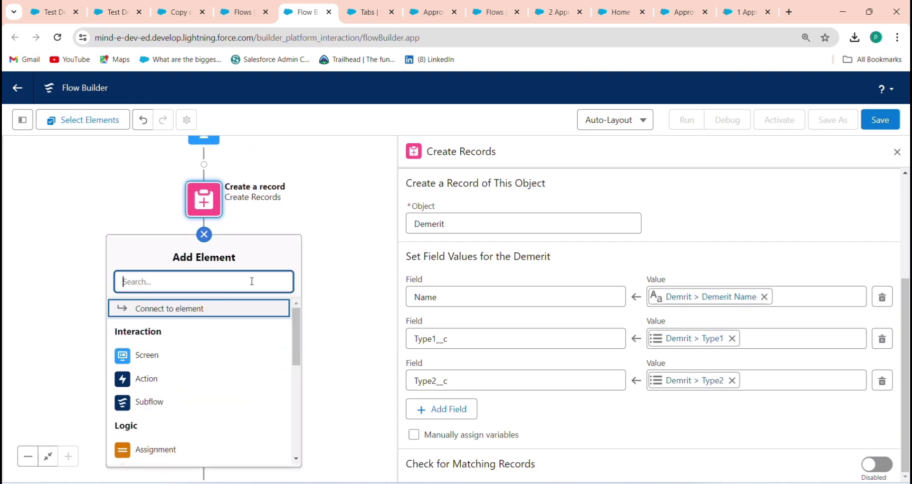
pyautogui.write('cre')
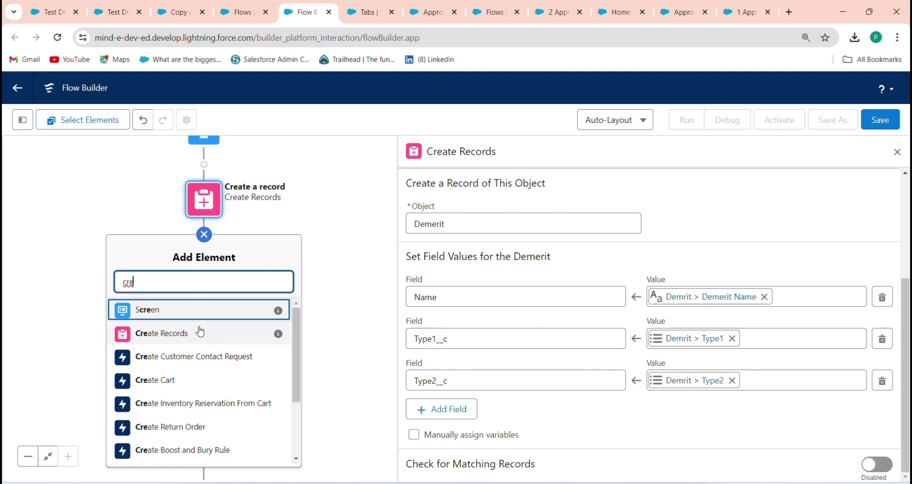
pyautogui.click(212, 335)
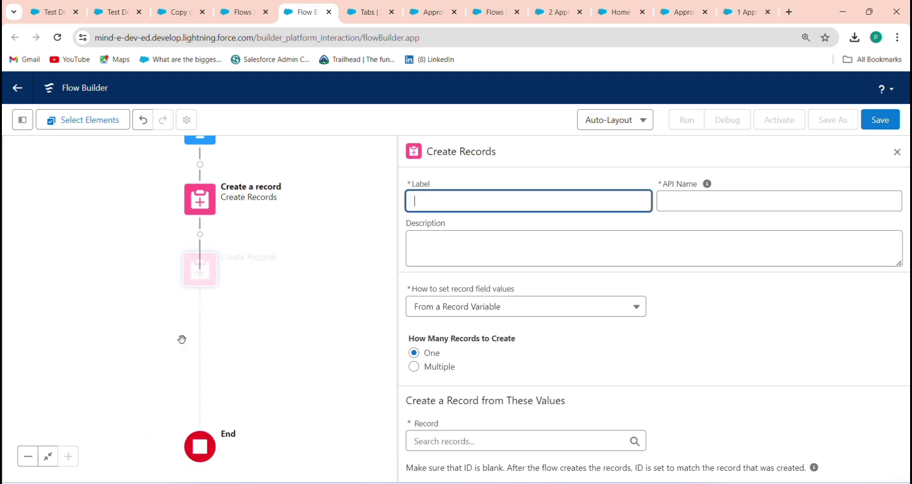
# Label the new element "Create Copy of Demerit Record" and let its API name fill in from the label
pyautogui.click(446, 195)
pyautogui.write('C')
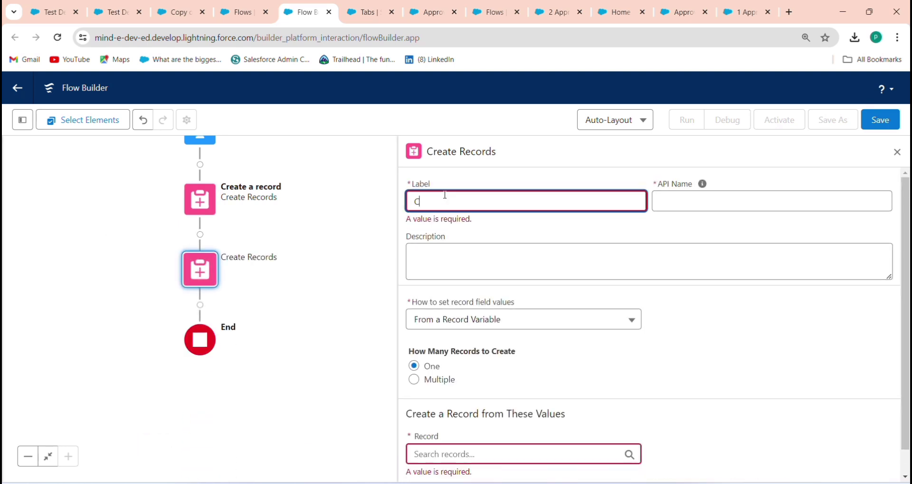
pyautogui.write('reate Copy of dmerit')
pyautogui.press('BackSpace')
pyautogui.press('BackSpace')
pyautogui.press('BackSpace')
pyautogui.press('BackSpace')
pyautogui.press('BackSpace')
pyautogui.press('BackSpace')
pyautogui.write('Demerit')
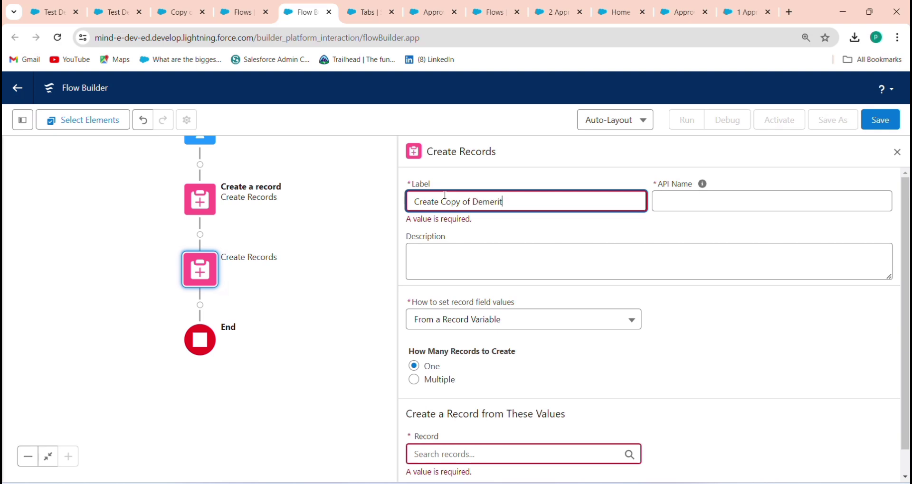
pyautogui.write(' Record')
pyautogui.click(677, 201)
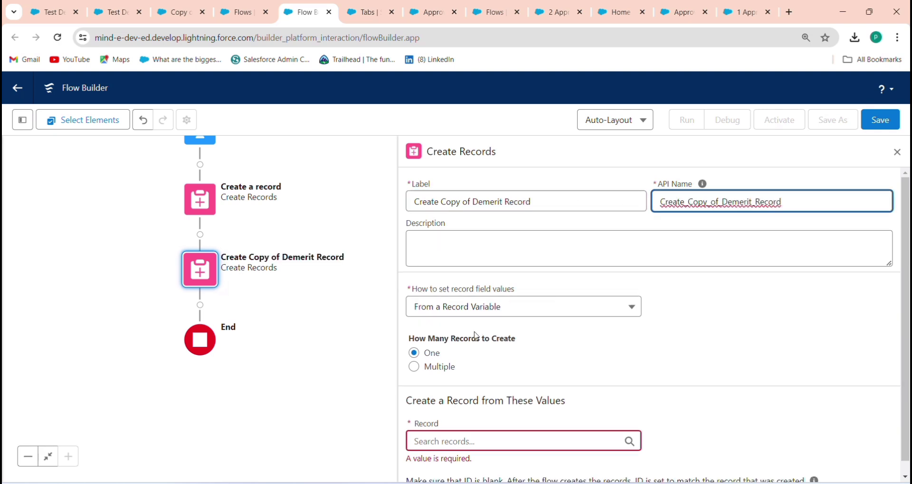
# Set the record field values to be entered manually and choose Copy of Demerit as the object to create
pyautogui.click(471, 309)
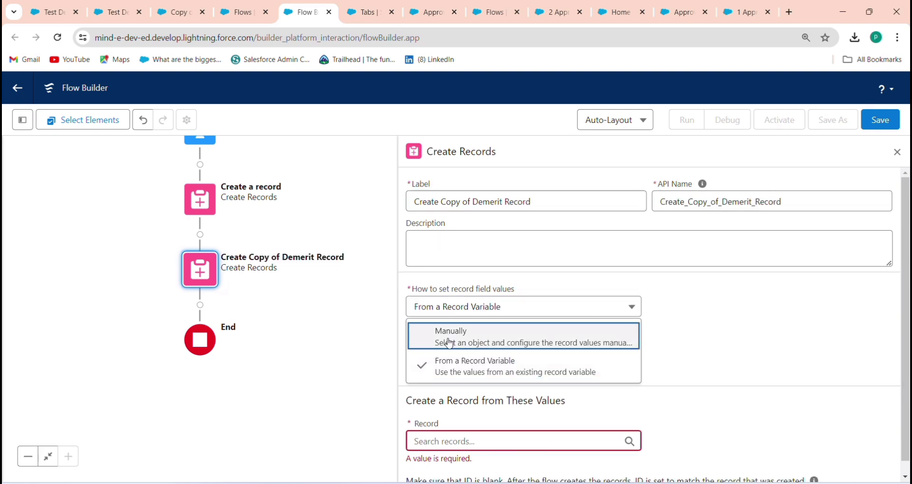
pyautogui.click(420, 338)
pyautogui.click(426, 387)
pyautogui.write('copy')
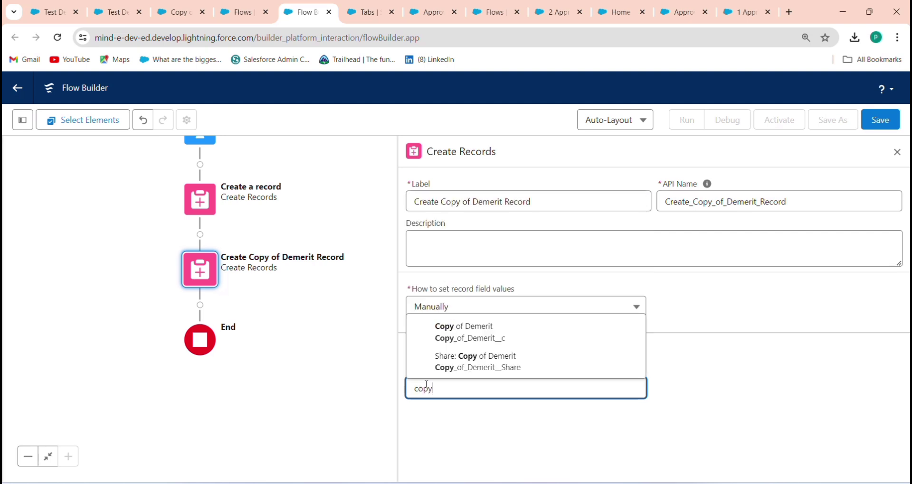
pyautogui.click(481, 335)
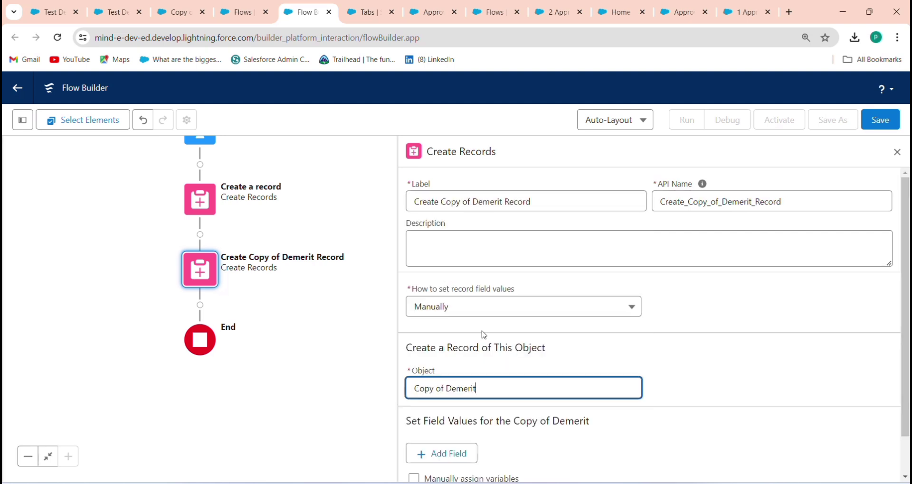
# Add two more field rows and set Demerit__c to the Copy of DemeritId from Create_Copy_of_Demerit_Record
pyautogui.scroll(-2, 903, 357)
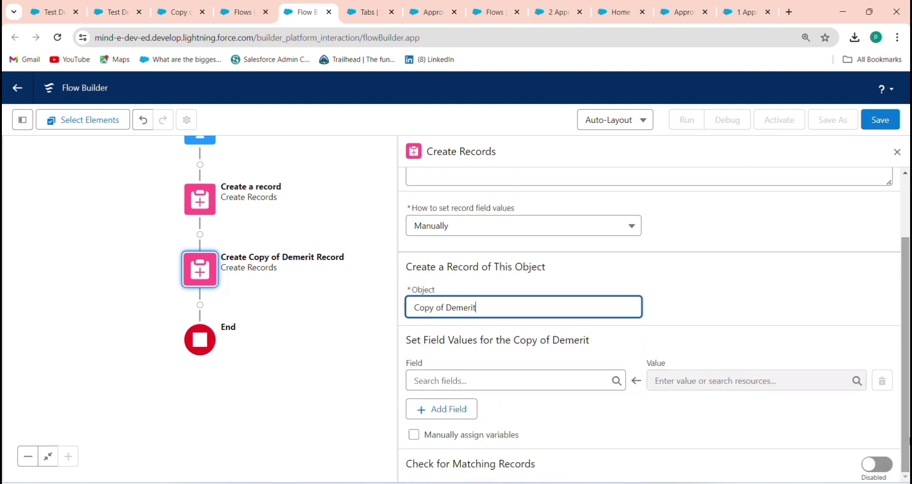
pyautogui.click(445, 411)
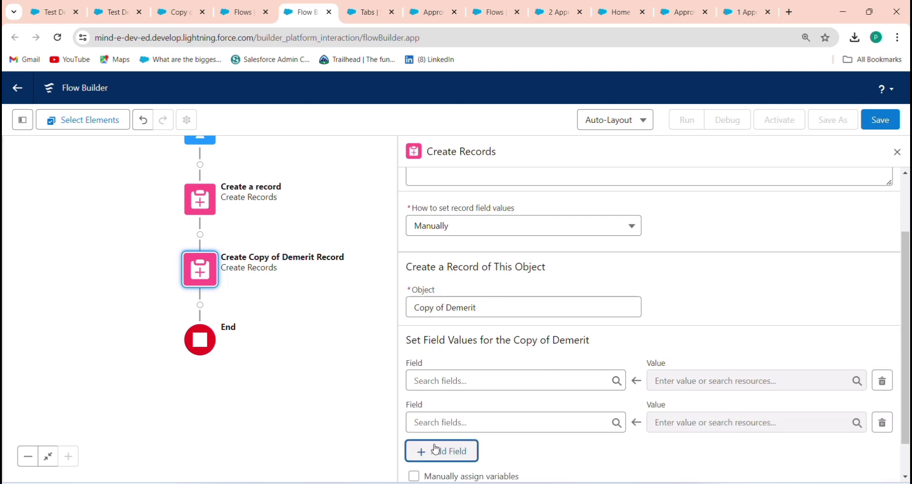
pyautogui.click(437, 449)
pyautogui.click(520, 380)
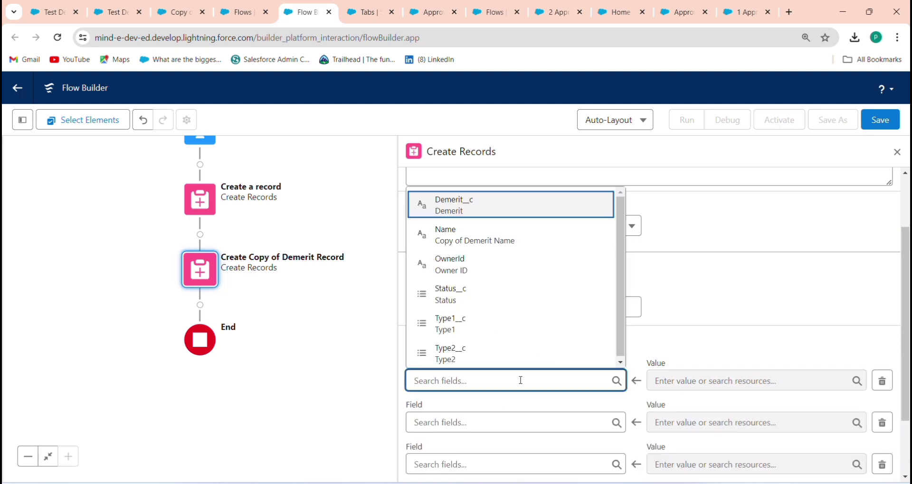
pyautogui.write('de')
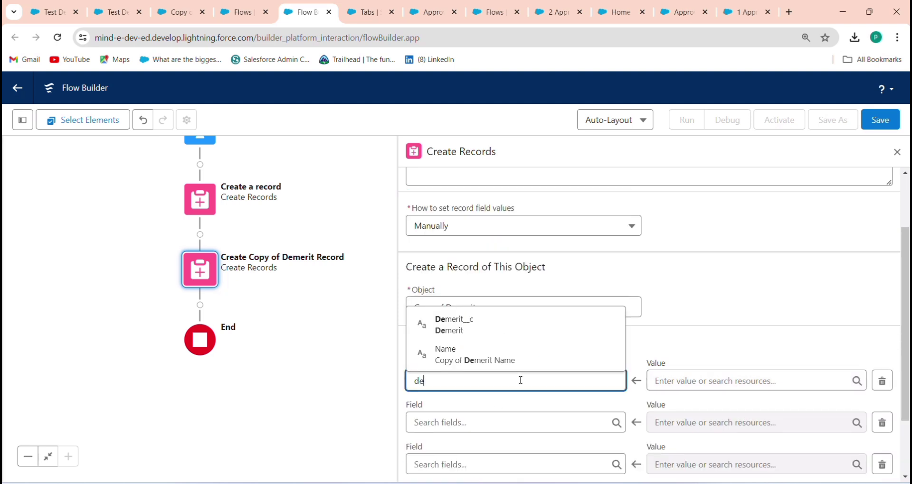
pyautogui.click(533, 322)
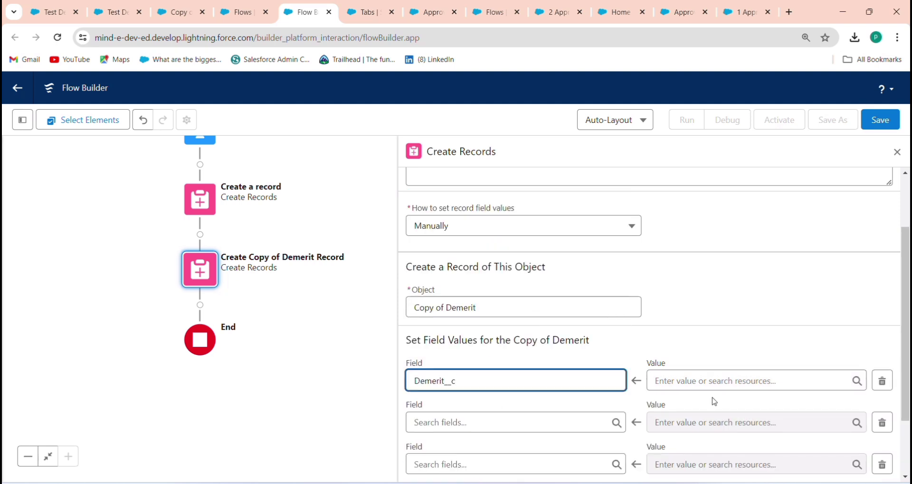
pyautogui.click(738, 381)
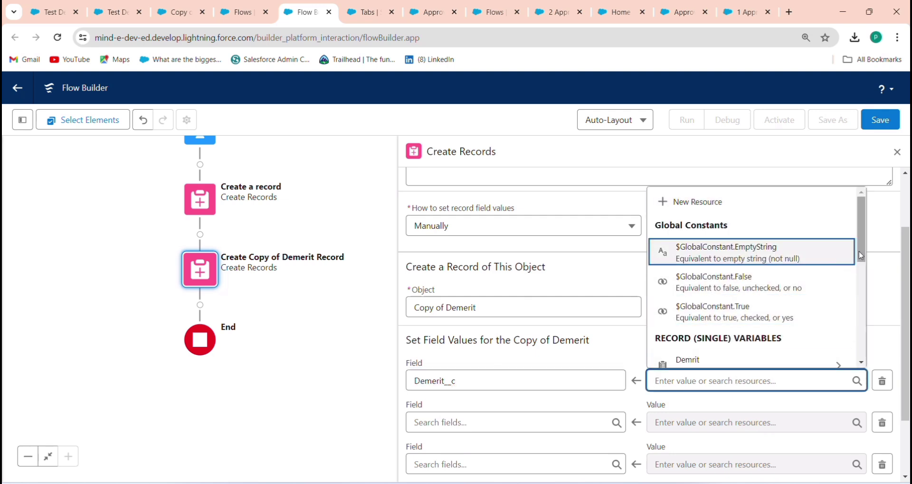
pyautogui.moveTo(862, 256); pyautogui.dragTo(863, 310)
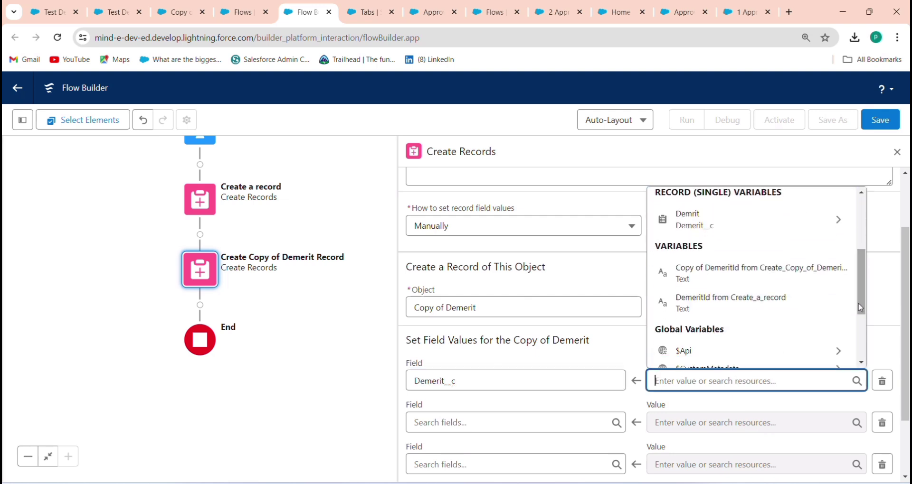
pyautogui.click(775, 286)
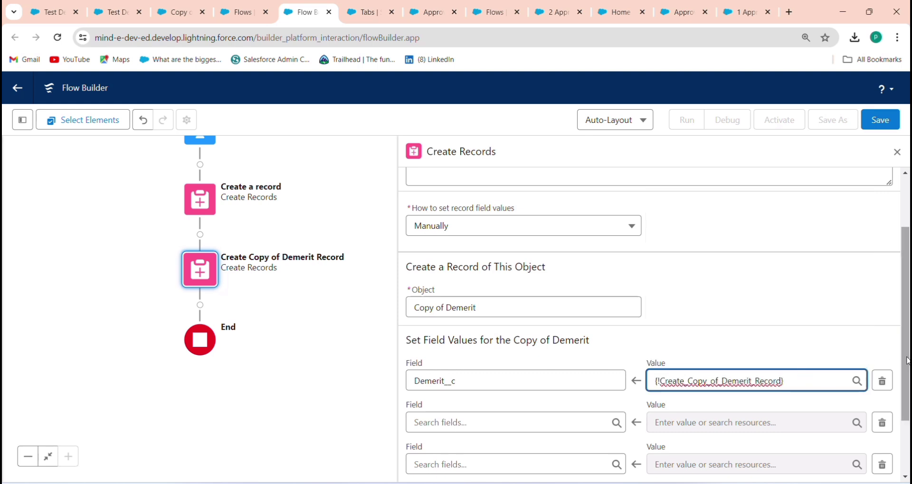
# Set the Name field of the Copy of Demerit to the Demerit Name from the Demrit record variable
pyautogui.moveTo(907, 383); pyautogui.dragTo(909, 435)
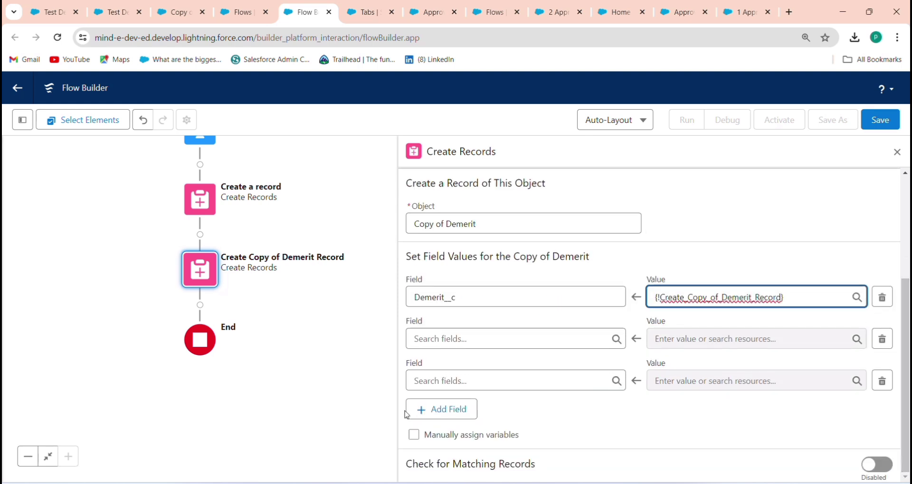
pyautogui.click(459, 344)
pyautogui.write('name')
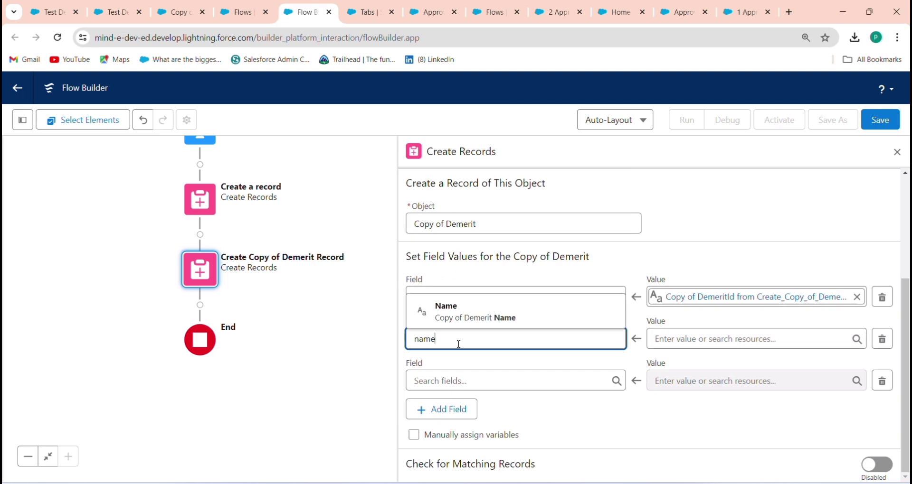
pyautogui.click(503, 317)
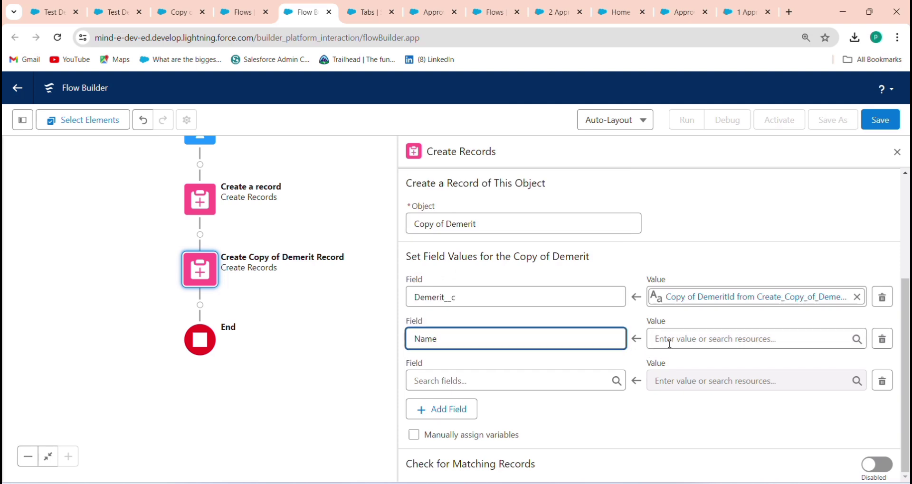
pyautogui.click(670, 343)
pyautogui.write('de')
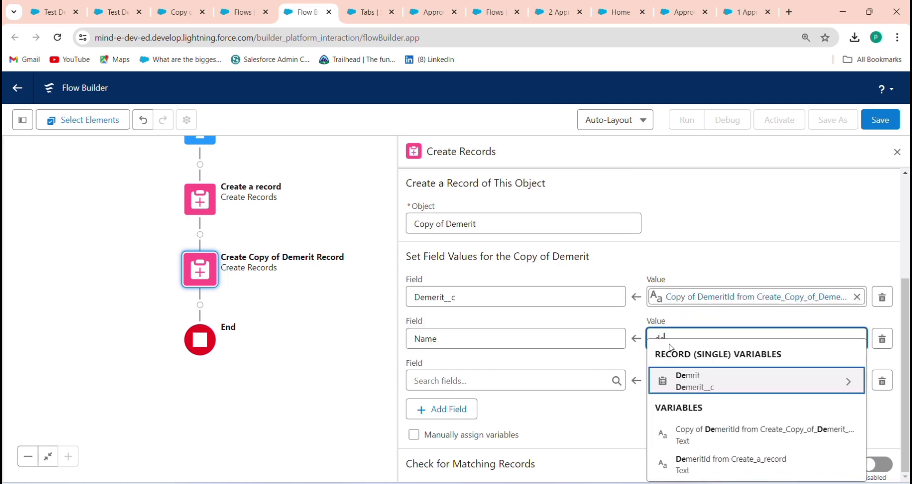
pyautogui.click(723, 397)
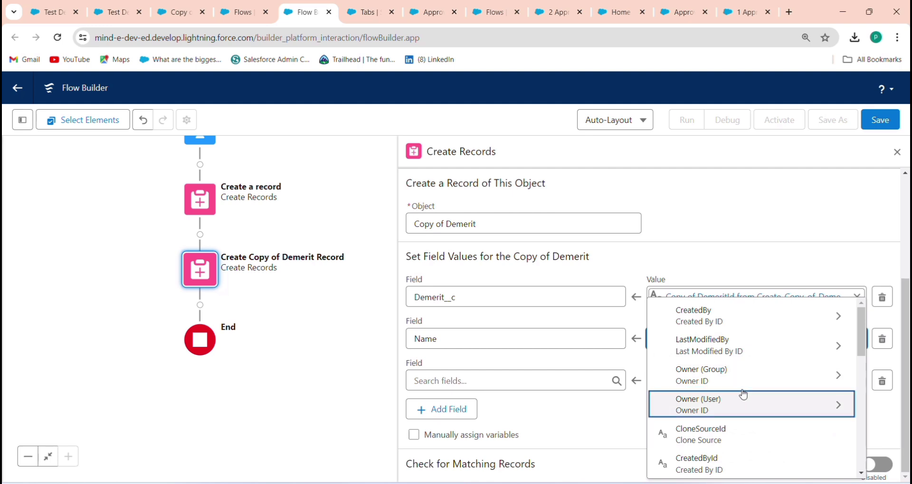
pyautogui.write('name')
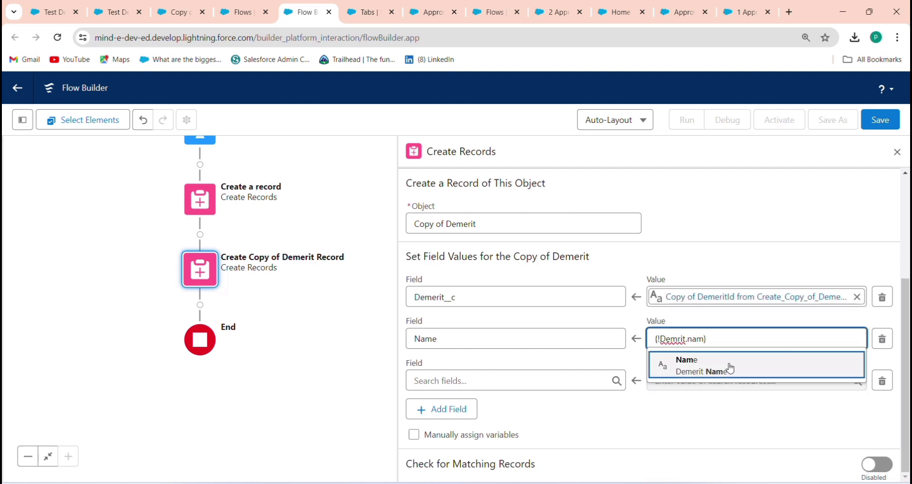
pyautogui.click(727, 369)
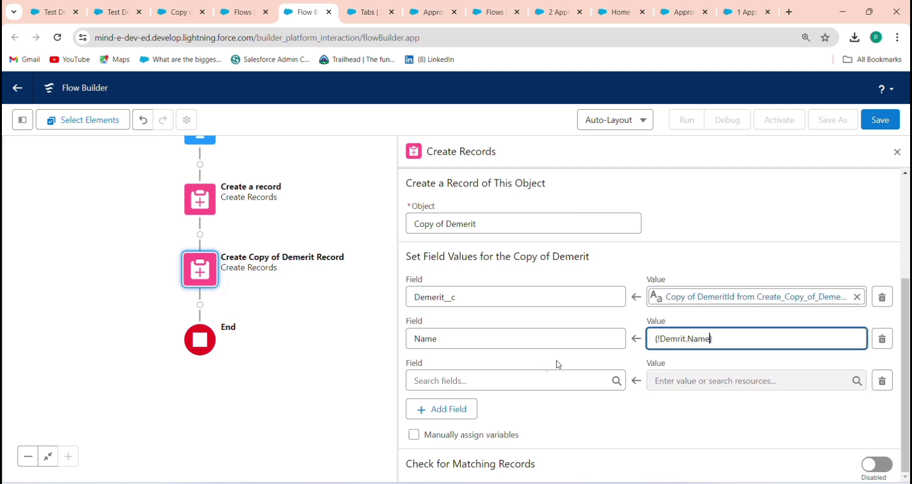
# Set the Type1__c field of the Copy of Demerit to Type1 from the Demrit record variable
pyautogui.click(526, 379)
pyautogui.write('typ')
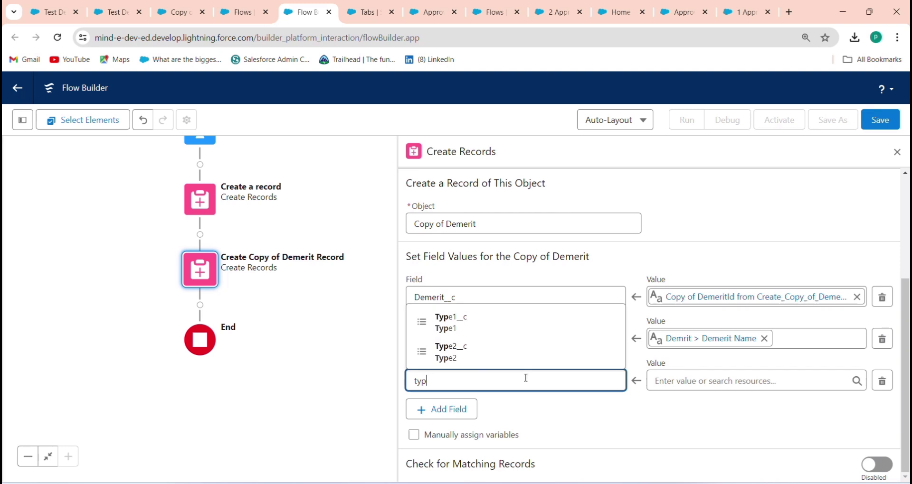
pyautogui.click(488, 326)
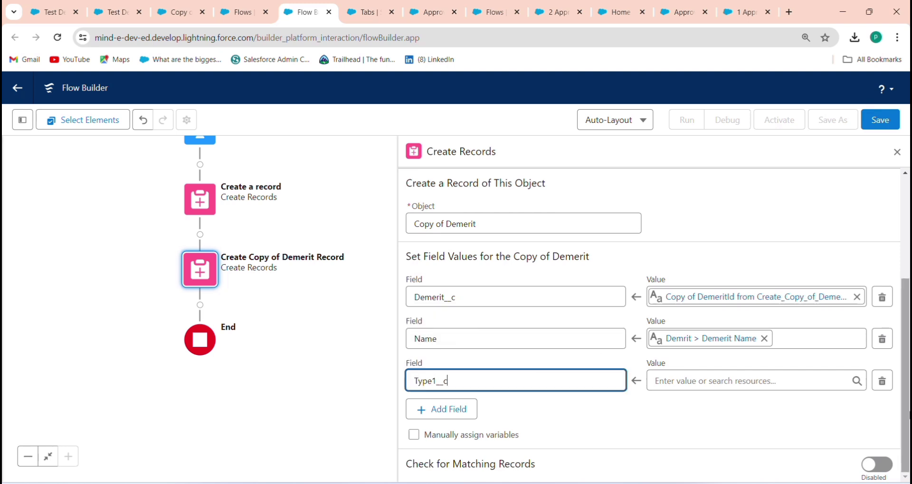
pyautogui.click(750, 380)
pyautogui.write('dem')
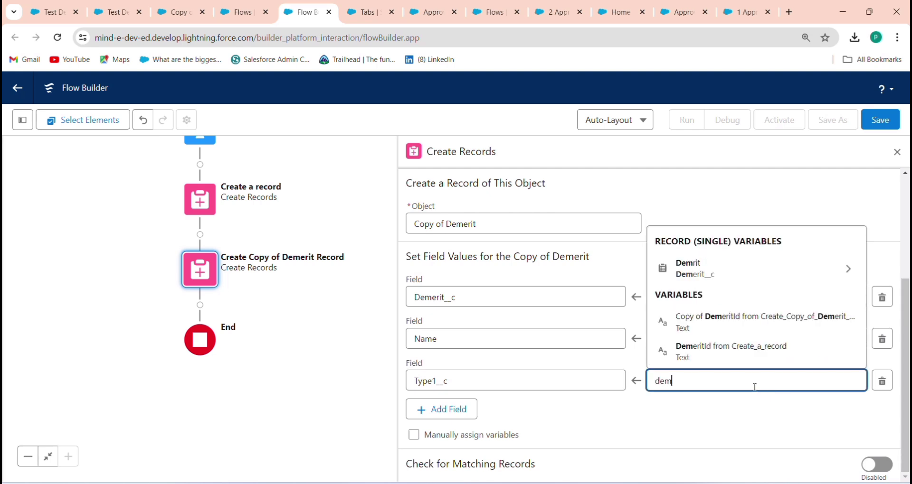
pyautogui.click(728, 281)
pyautogui.write('ty')
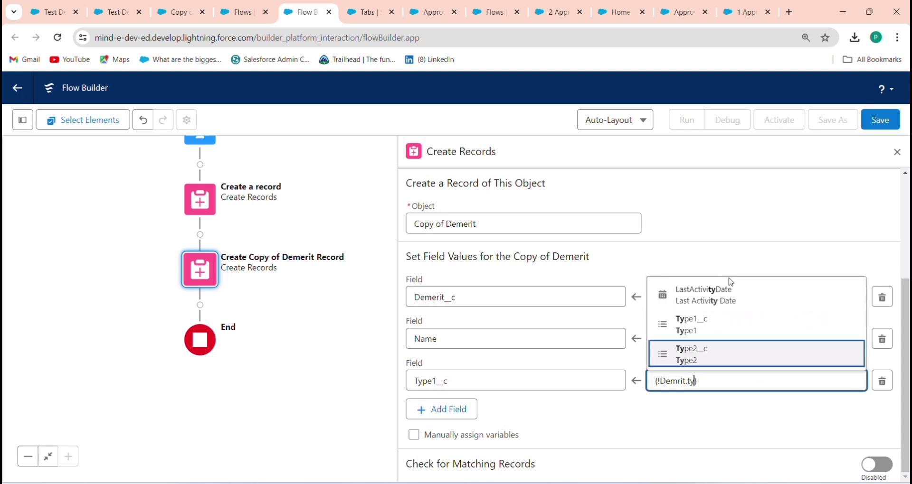
pyautogui.click(713, 336)
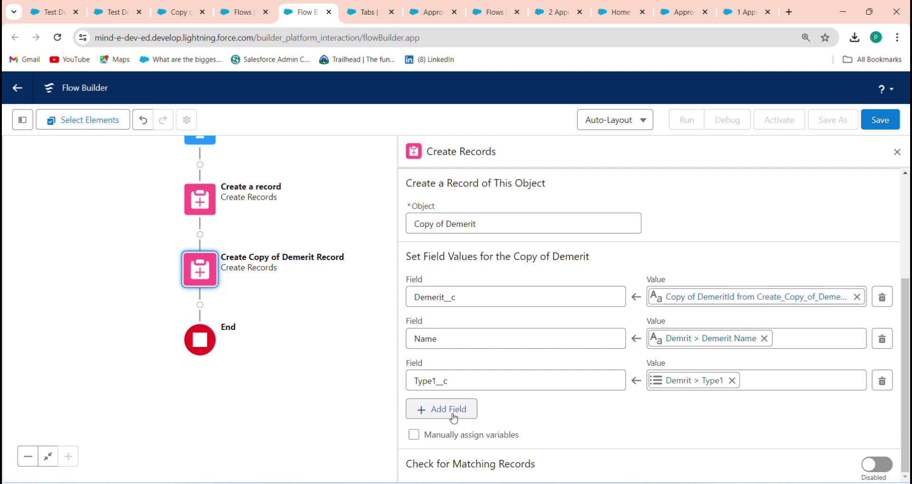
# Add a fourth field row and set Type2__c to Type2 from the Demrit record variable
pyautogui.click(463, 411)
pyautogui.click(449, 420)
pyautogui.write('typ')
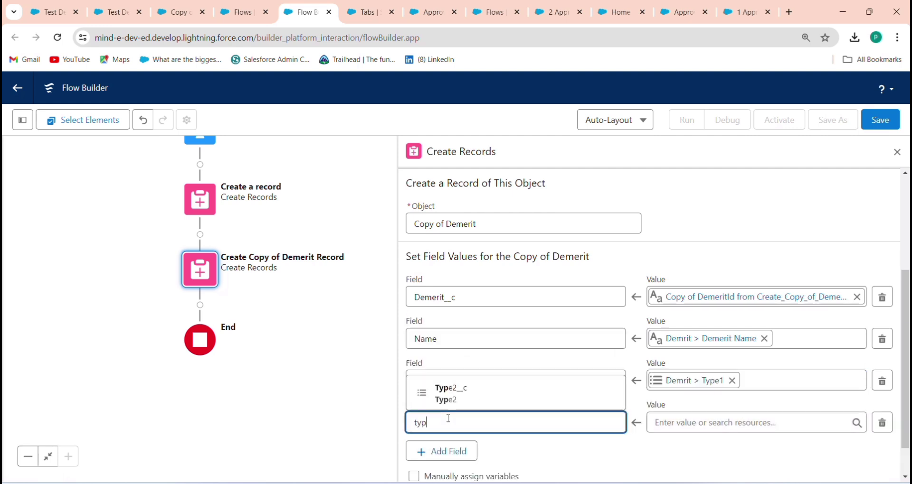
pyautogui.click(475, 395)
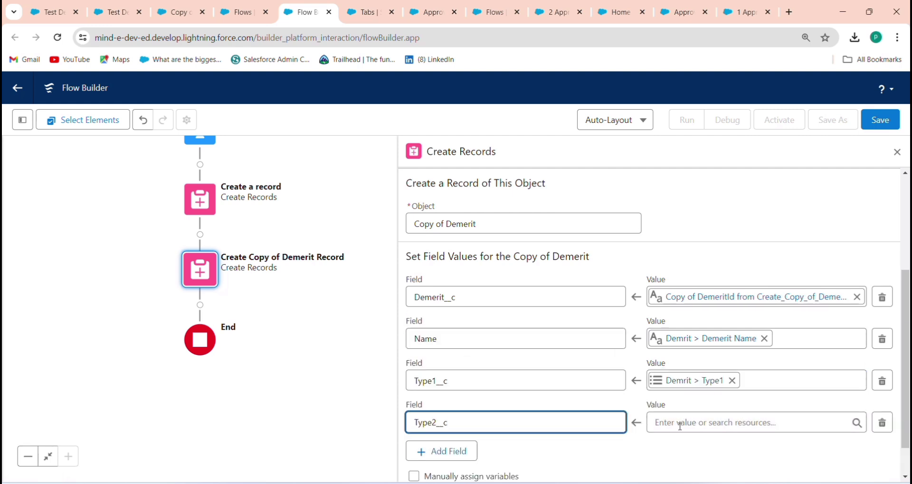
pyautogui.click(680, 426)
pyautogui.write('de')
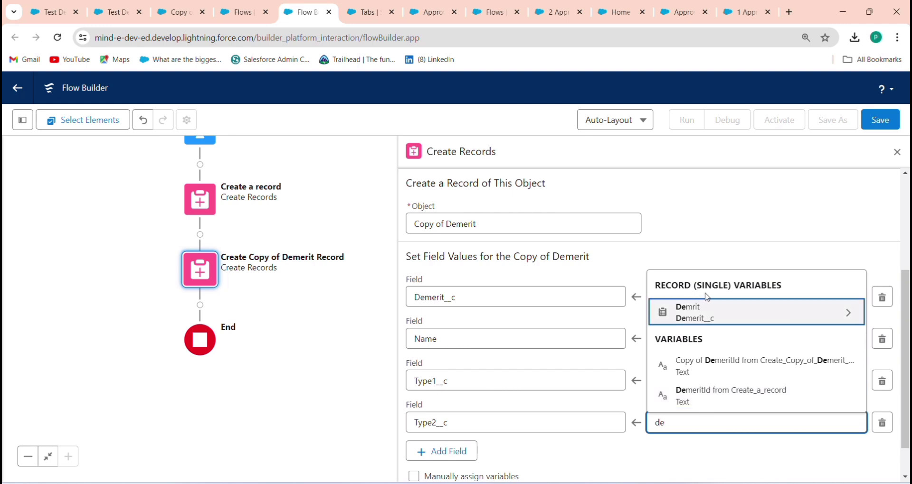
pyautogui.click(709, 308)
pyautogui.write('ty')
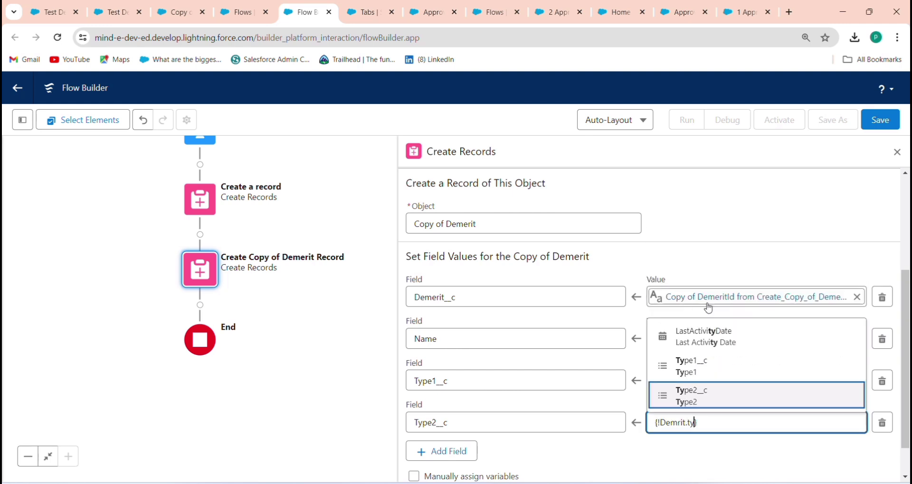
pyautogui.press('Return')
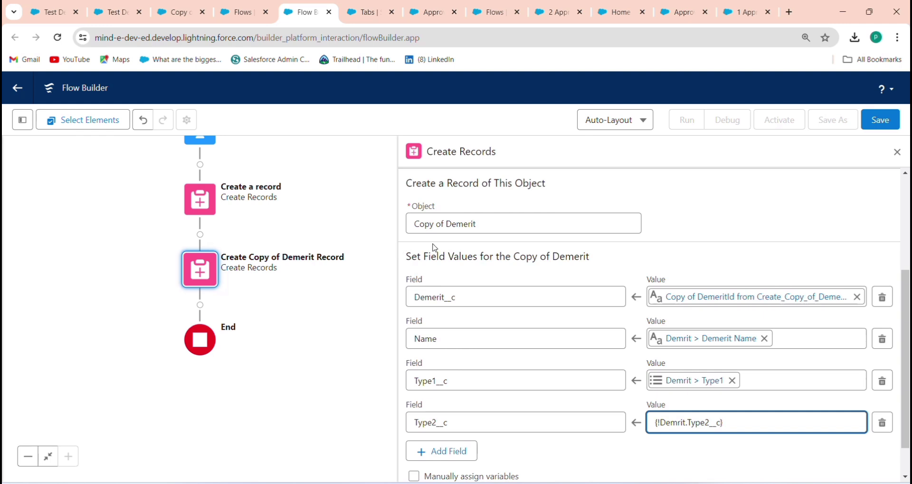
# Save the flow with the label "Screen Flow For Demerit" and the API name Screen_Flow_For_Demerit
pyautogui.click(886, 122)
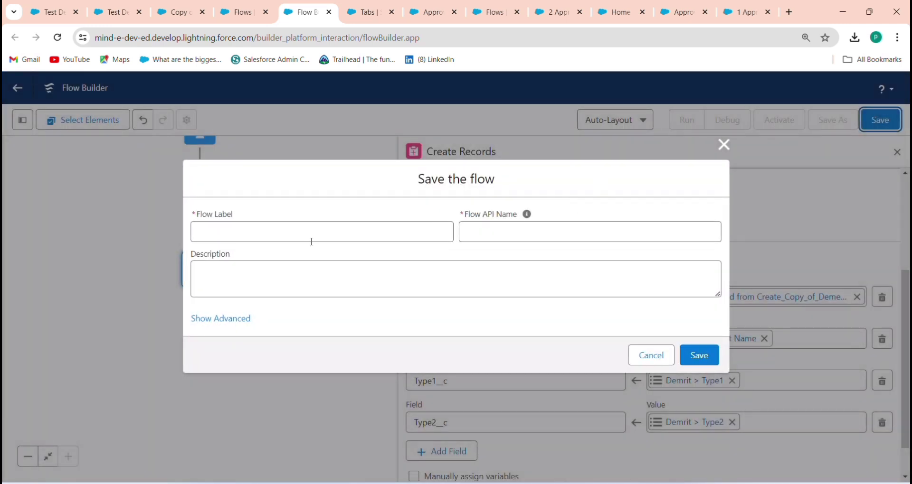
pyautogui.click(315, 238)
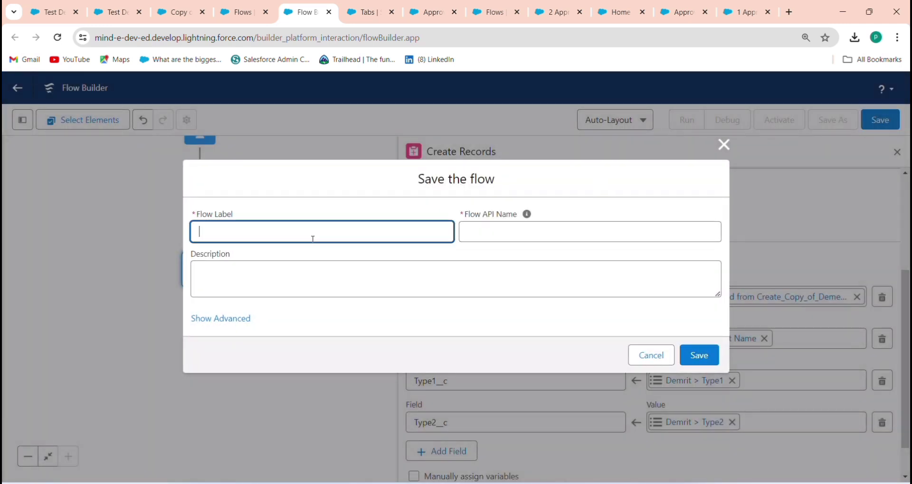
pyautogui.write('Screem')
pyautogui.write('n')
pyautogui.write(' Flow')
pyautogui.write(' For Demr')
pyautogui.write('meri')
pyautogui.write('t')
pyautogui.press('Tab')
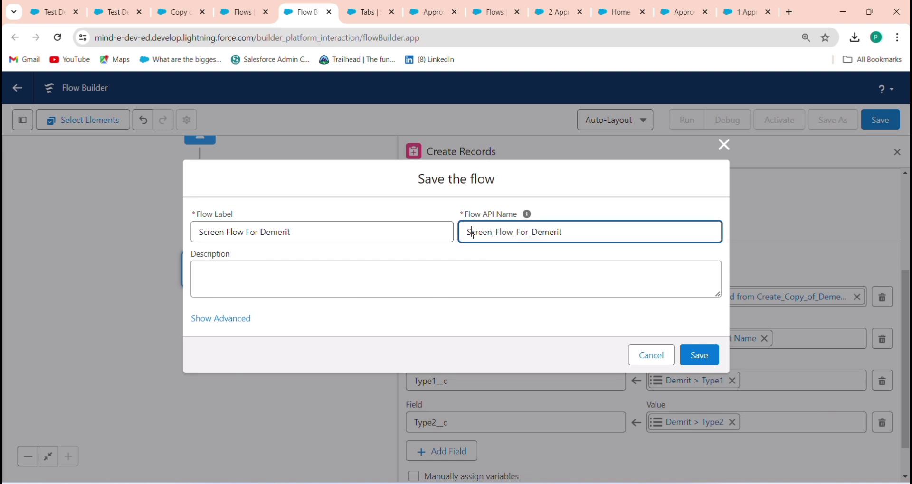
pyautogui.click(703, 357)
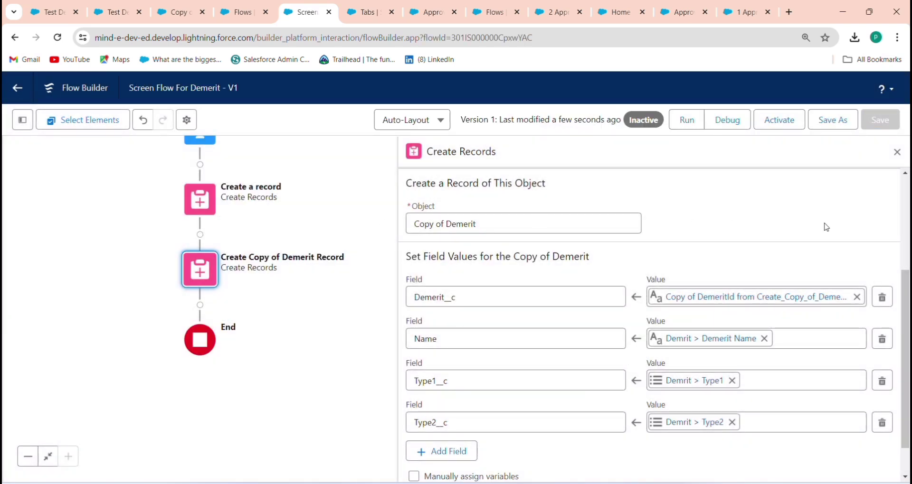
pyautogui.click(893, 157)
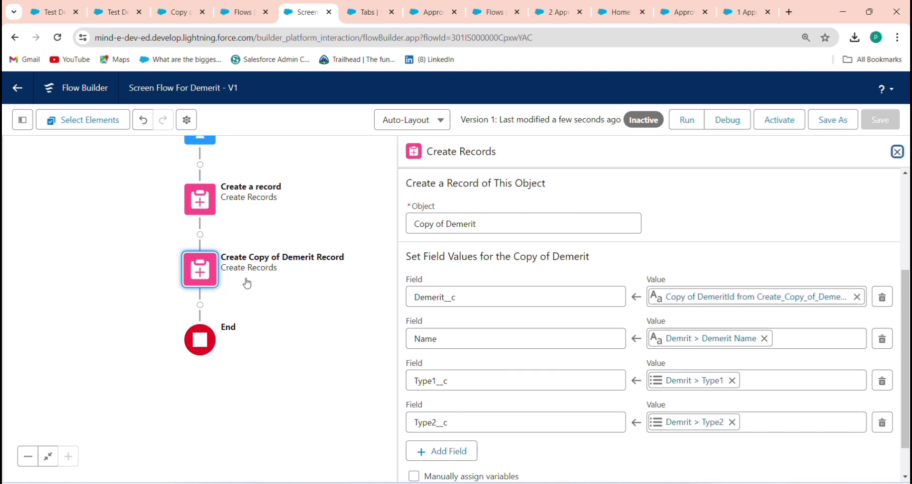
# Open the Developer Console in a new browser tab from the Salesforce Setup page and switch to it
pyautogui.click(233, 6)
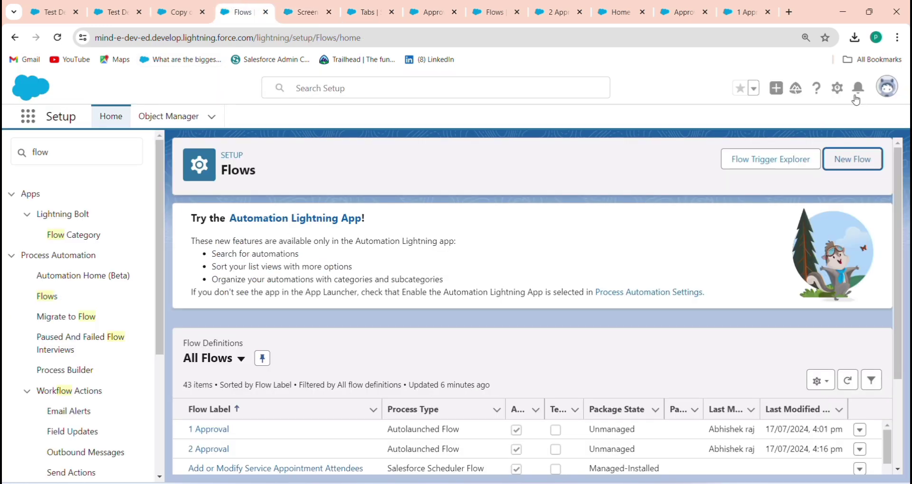
pyautogui.click(841, 91)
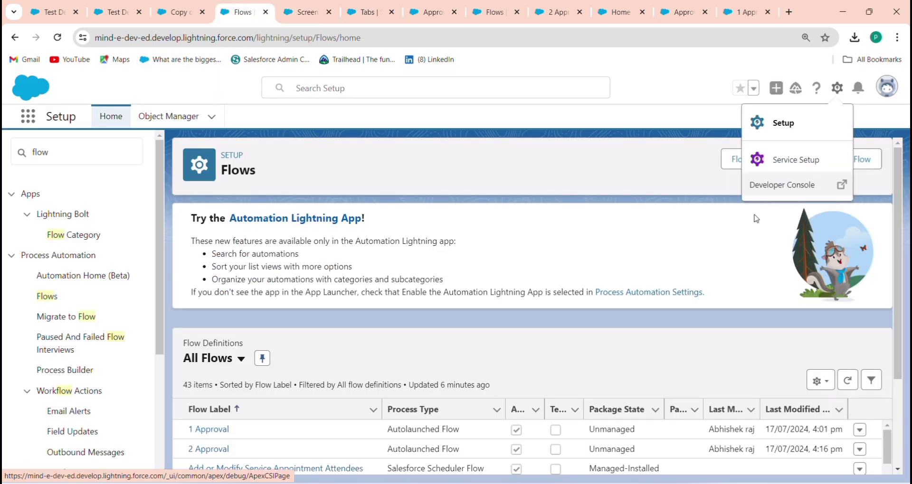
pyautogui.rightClick(780, 187)
pyautogui.click(734, 205)
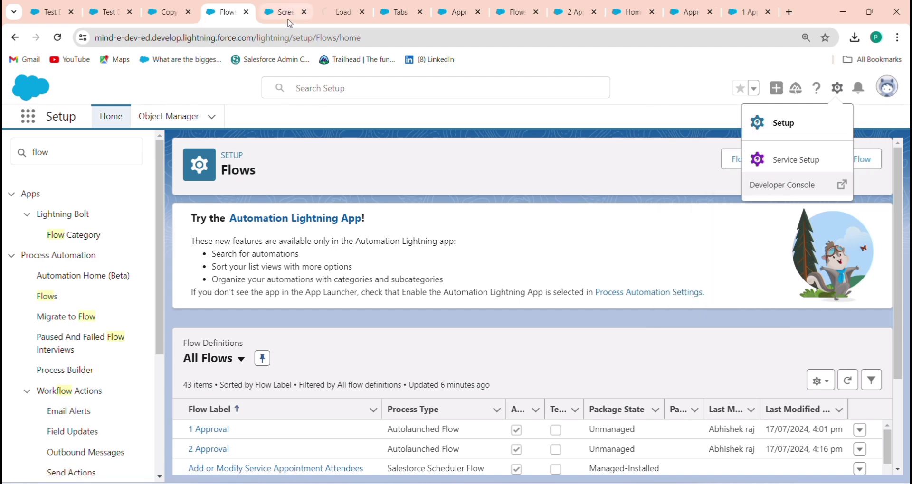
pyautogui.click(338, 13)
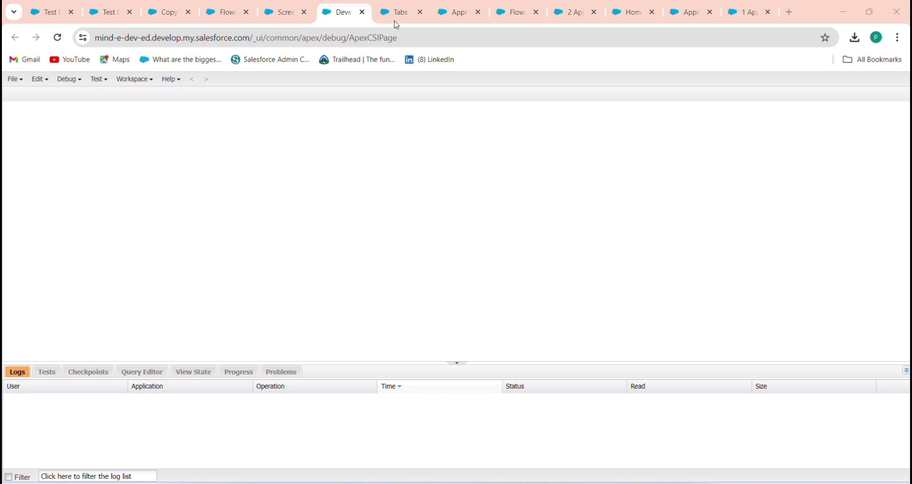
# Create a new Lightning component bundle named DetailPageNavigation with all five component configurations enabled
pyautogui.click(15, 79)
pyautogui.moveTo(62, 101)
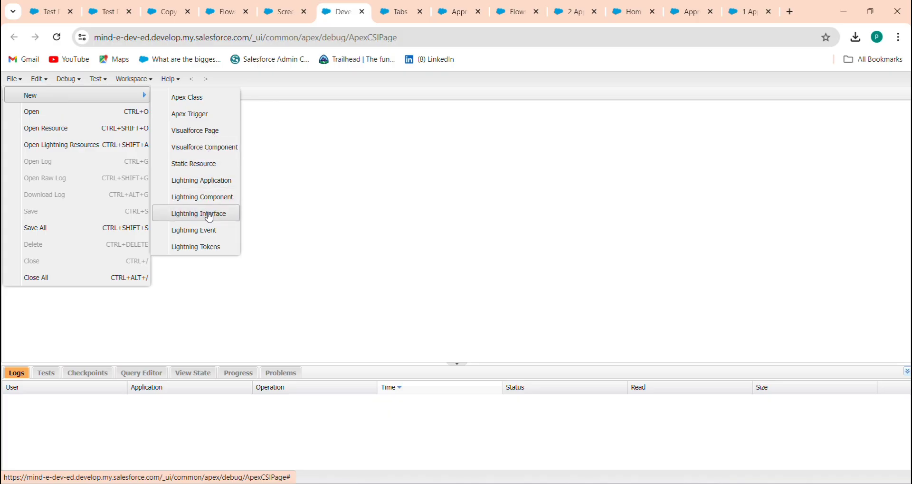
pyautogui.click(202, 198)
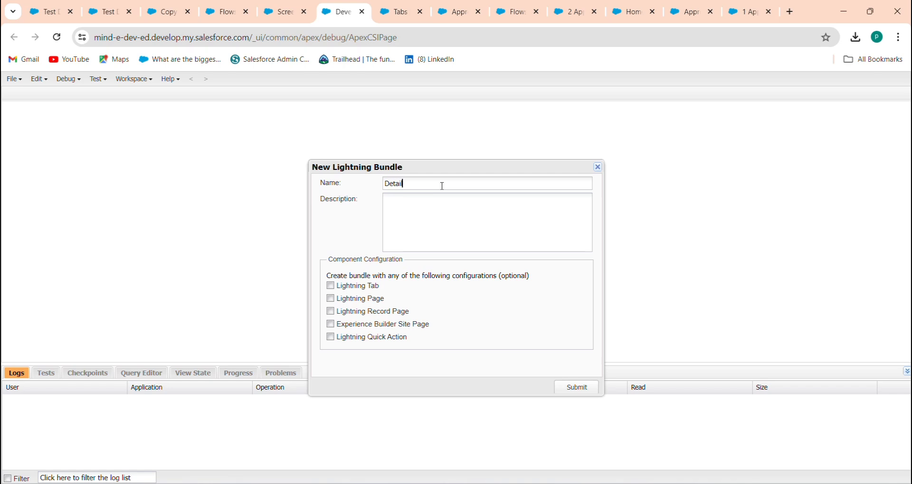
pyautogui.write('eNavigation')
pyautogui.click(331, 288)
pyautogui.click(331, 300)
pyautogui.click(331, 313)
pyautogui.click(331, 326)
pyautogui.click(331, 339)
pyautogui.click(578, 385)
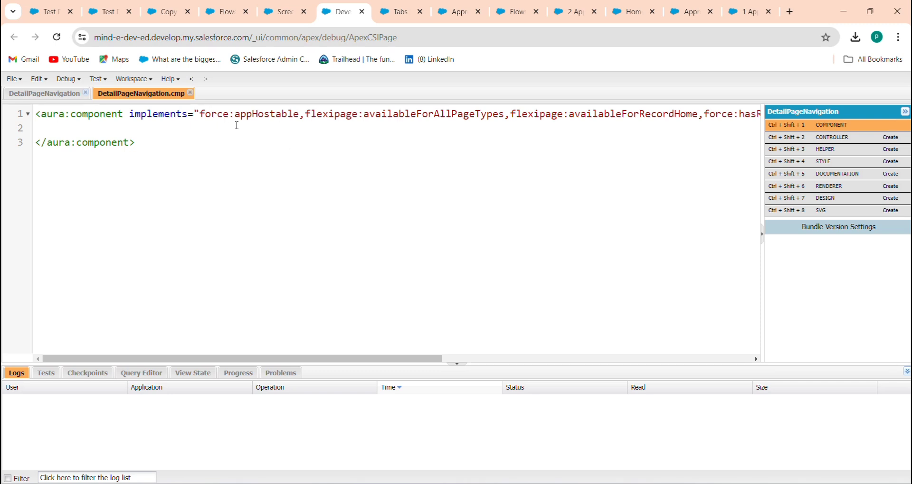
# Replace the component tag's generated interfaces and access attribute with implements="force:lightningQuickAction"
pyautogui.moveTo(205, 114); pyautogui.dragTo(750, 115)
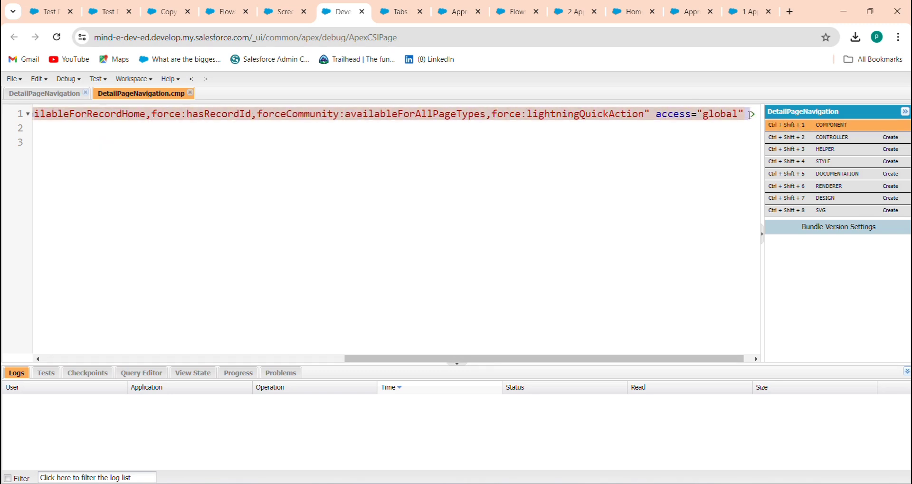
pyautogui.press('BackSpace')
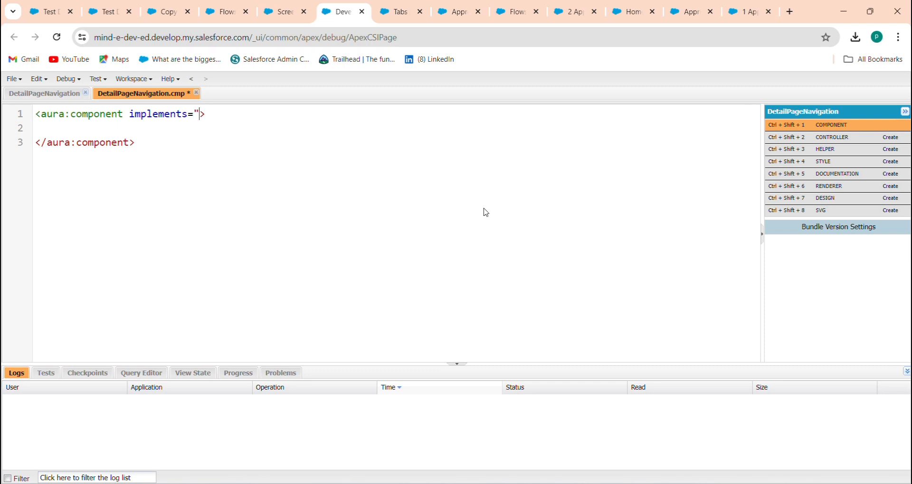
pyautogui.write('"')
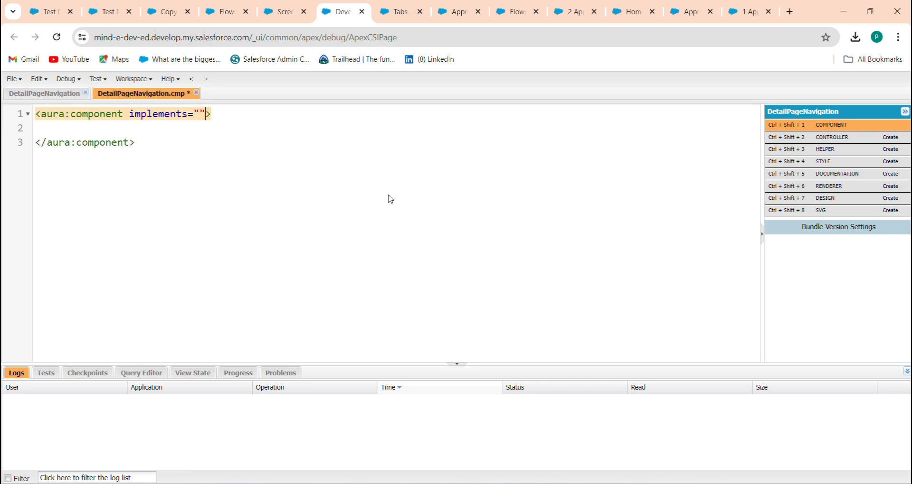
pyautogui.press('Left')
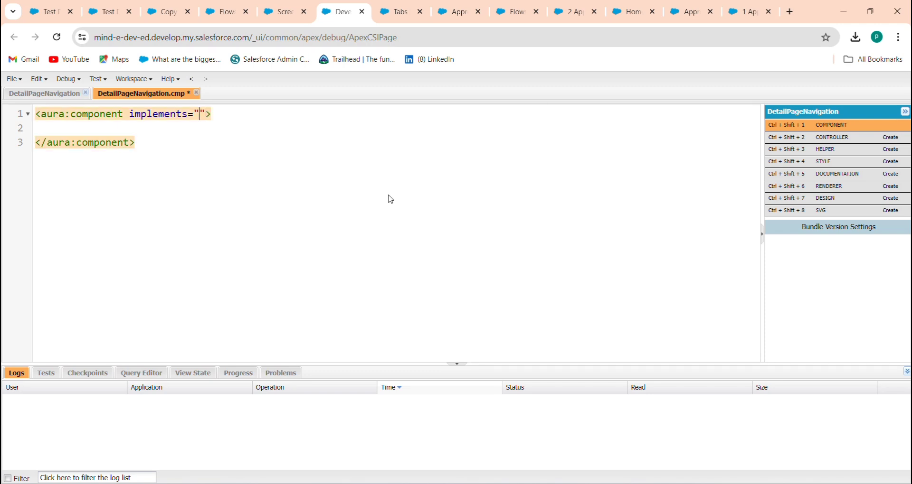
pyautogui.write('force')
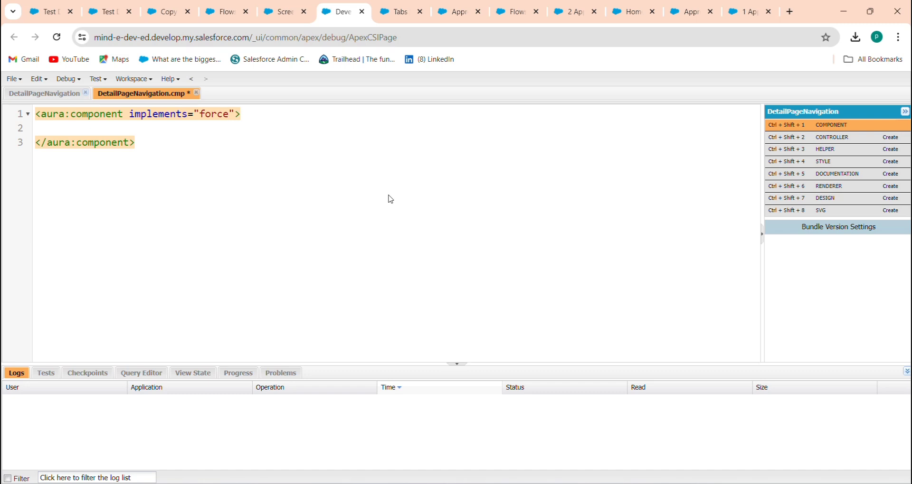
pyautogui.write(':lightning')
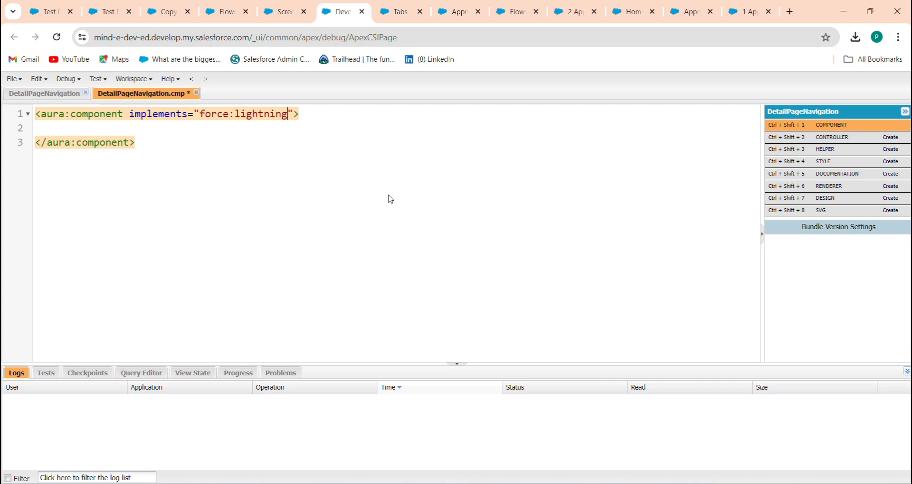
pyautogui.write('QuickAction')
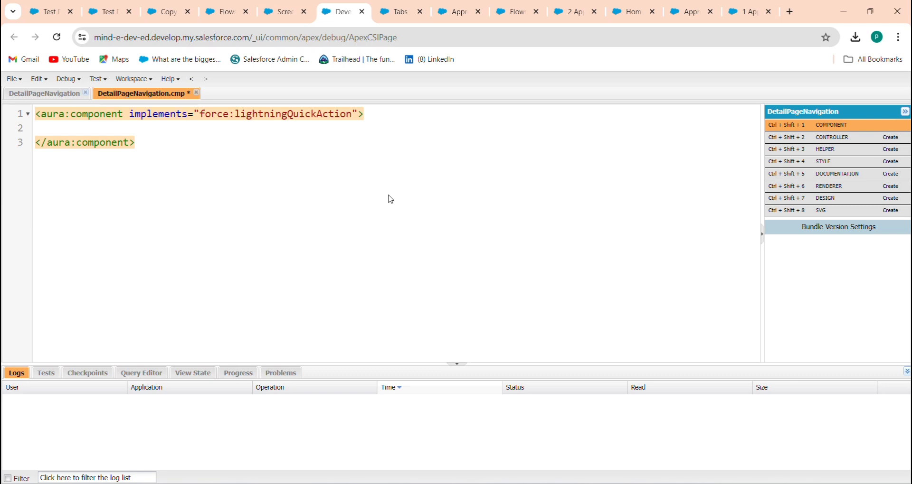
# Add the lightning:availableForFlowActions interface after force:lightningQuickAction in the implements list, separated by a comma
pyautogui.write(',')
pyautogui.press('BackSpace')
pyautogui.write('lightning')
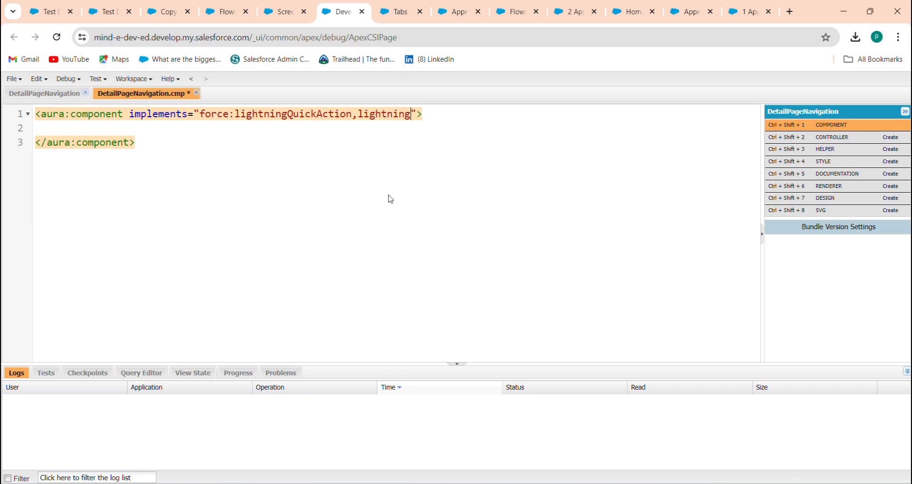
pyautogui.write(':available')
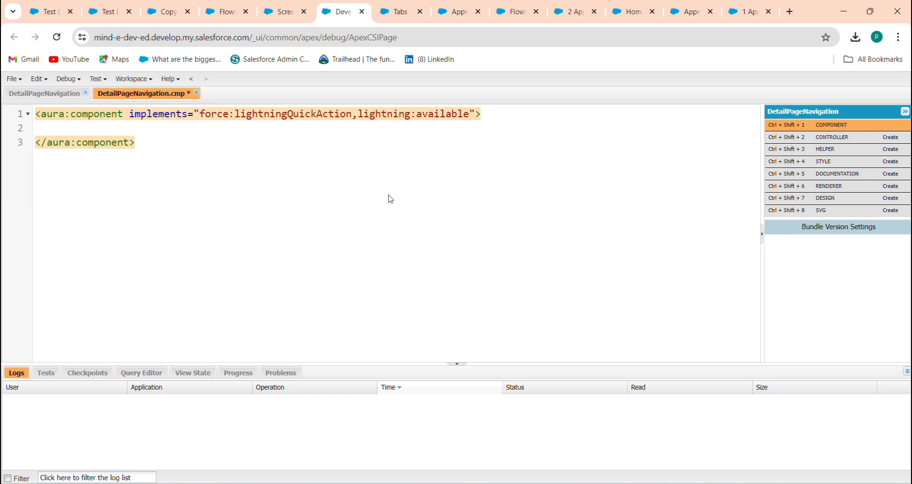
pyautogui.write('ForFlow')
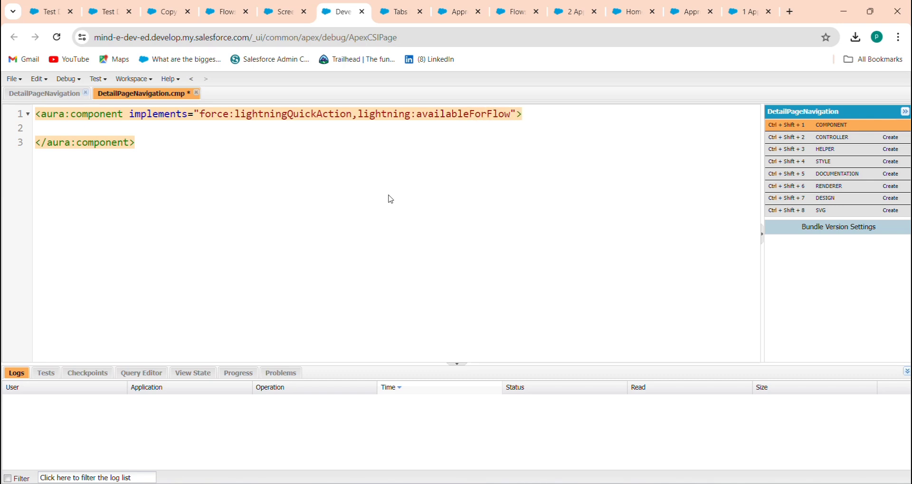
pyautogui.write('Actions')
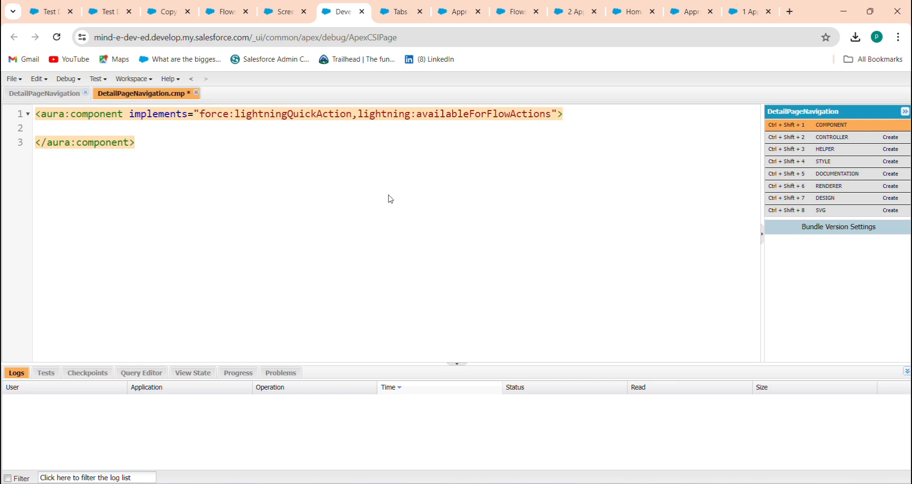
# Inside the component, add the tag <aura:attribute name="recordId" type="String" />
pyautogui.click(587, 125)
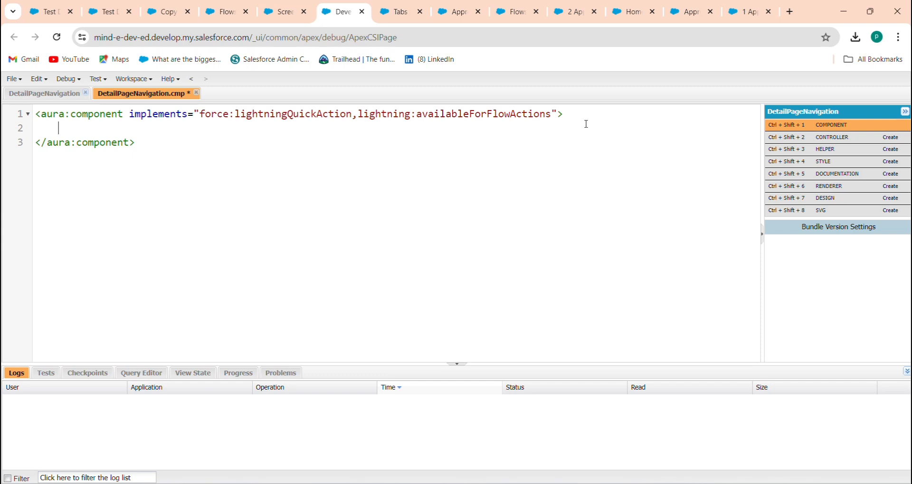
pyautogui.write('<acur')
pyautogui.press('BackSpace')
pyautogui.press('BackSpace')
pyautogui.press('BackSpace')
pyautogui.write('ura')
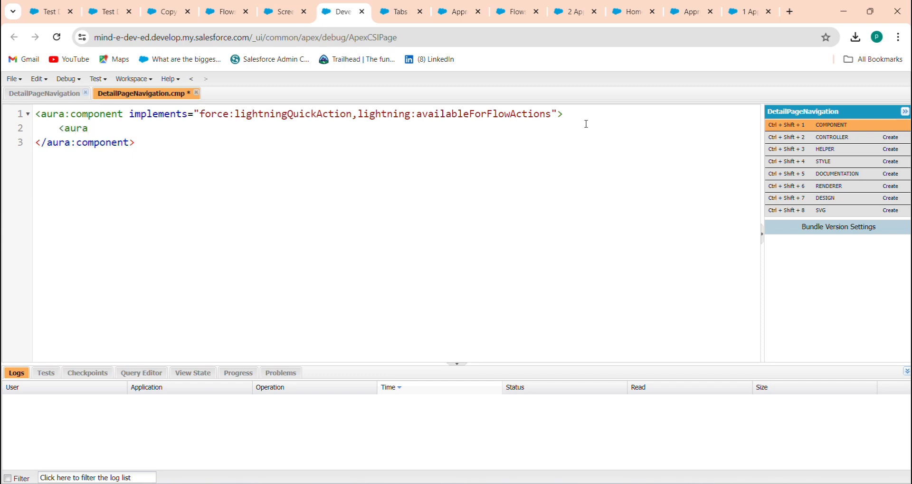
pyautogui.write(':attribute name')
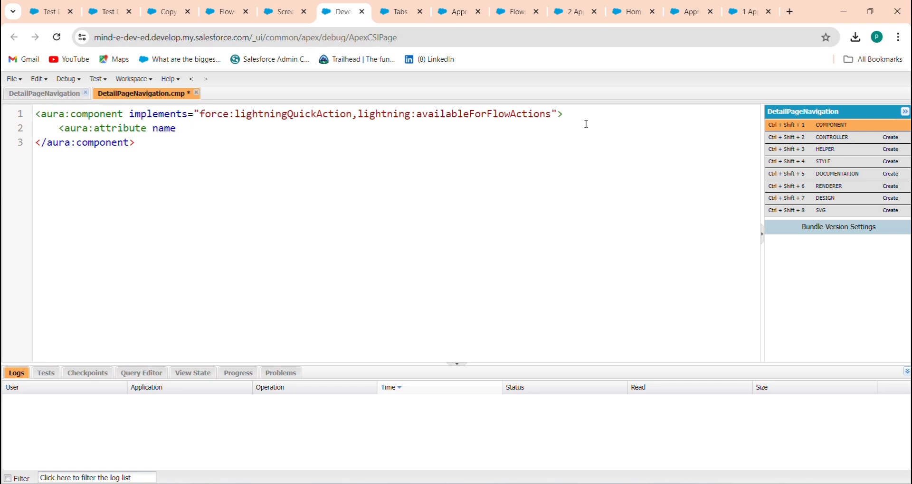
pyautogui.write('=""')
pyautogui.press('Left')
pyautogui.write('recordId')
pyautogui.press('Right')
pyautogui.write('type="String"')
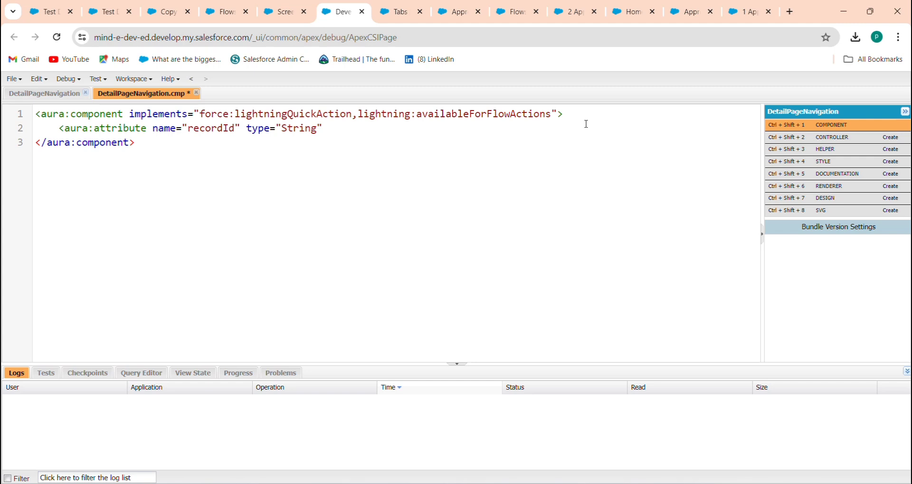
pyautogui.write(' />')
# Create the bundle's JavaScript controller and replace the default myAction with an empty function declared as invoke : function(component,event,helper)
pyautogui.click(817, 141)
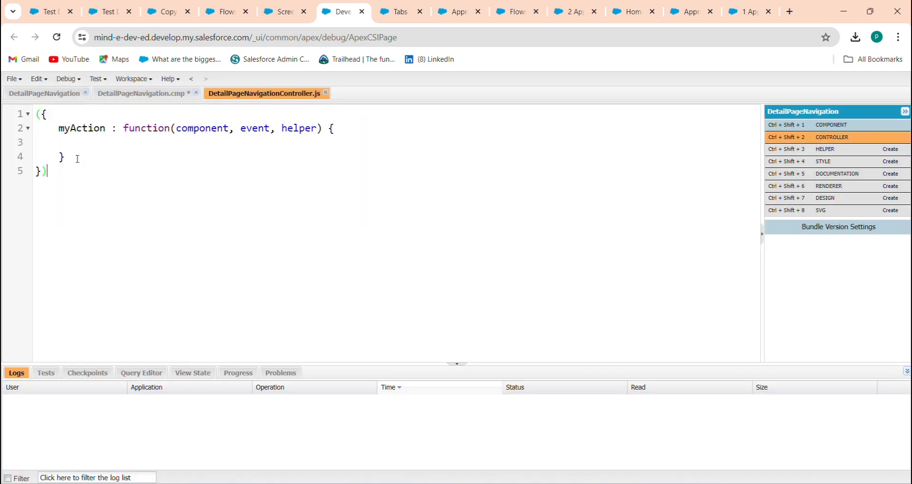
pyautogui.moveTo(77, 158); pyautogui.dragTo(56, 130)
pyautogui.press('BackSpace')
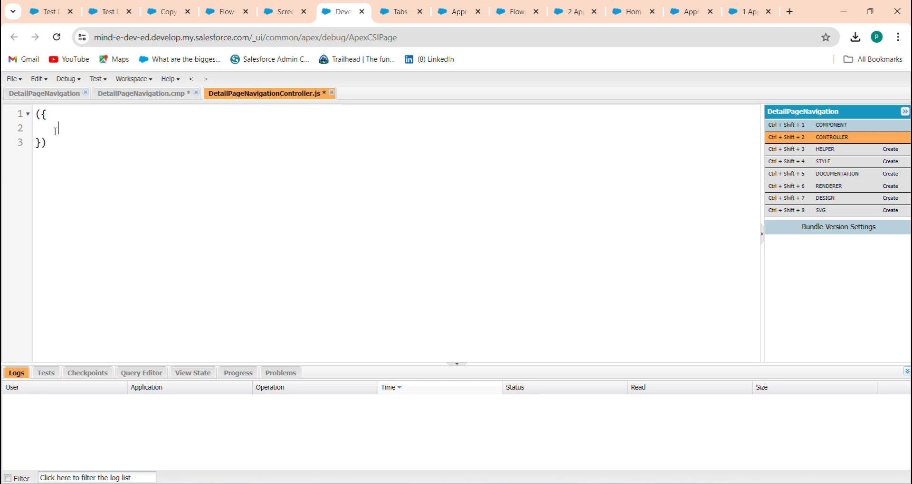
pyautogui.write('invoke : function')
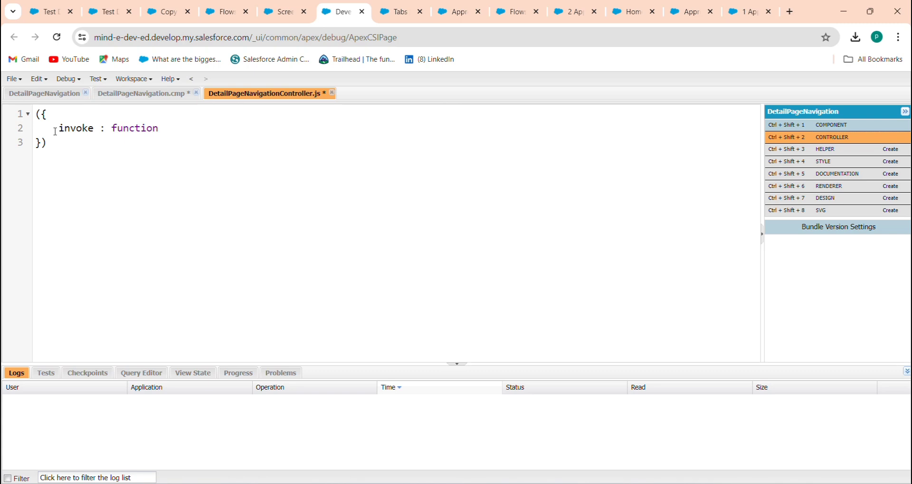
pyautogui.write('(component,event')
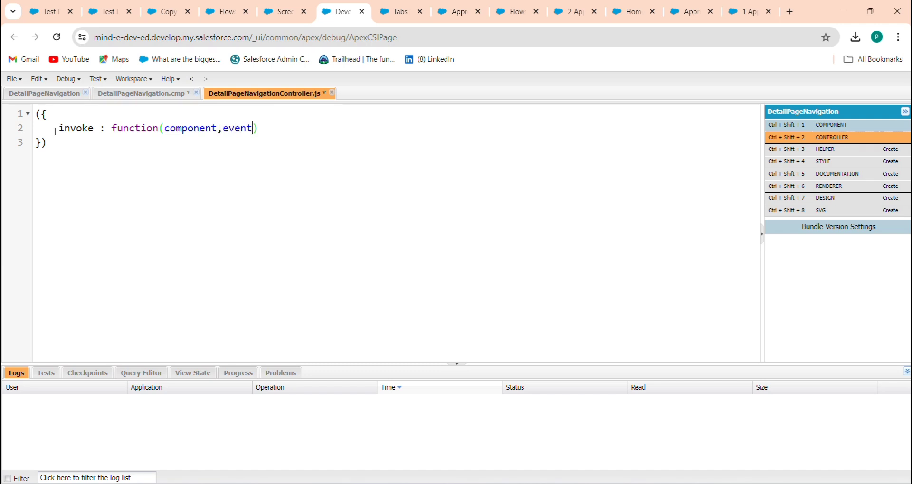
pyautogui.write(',helper')
pyautogui.press('Return')
pyautogui.write('{')
pyautogui.press('Return')
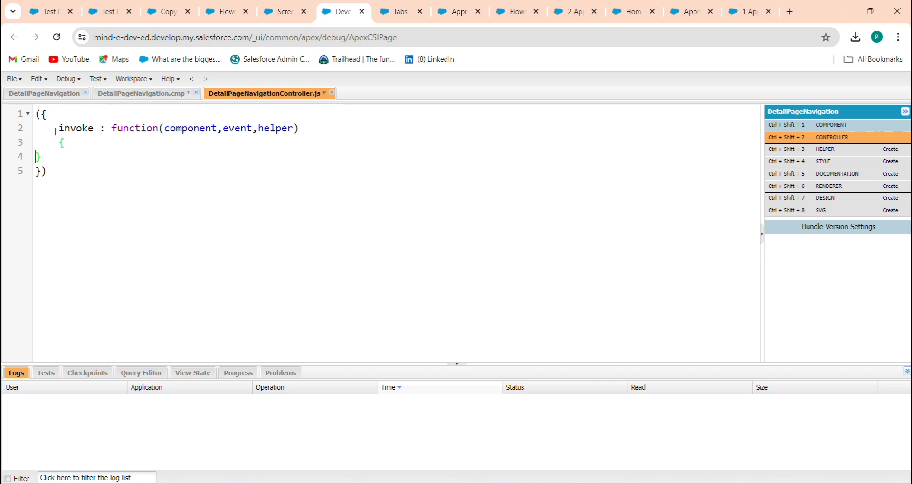
# In the invoke function, declare var record= component.get("v.recordId"); and leave blank lines below it
pyautogui.write('var record')
pyautogui.write('= ')
pyautogui.write('cpm')
pyautogui.press('BackSpace')
pyautogui.press('BackSpace')
pyautogui.write('omponent ')
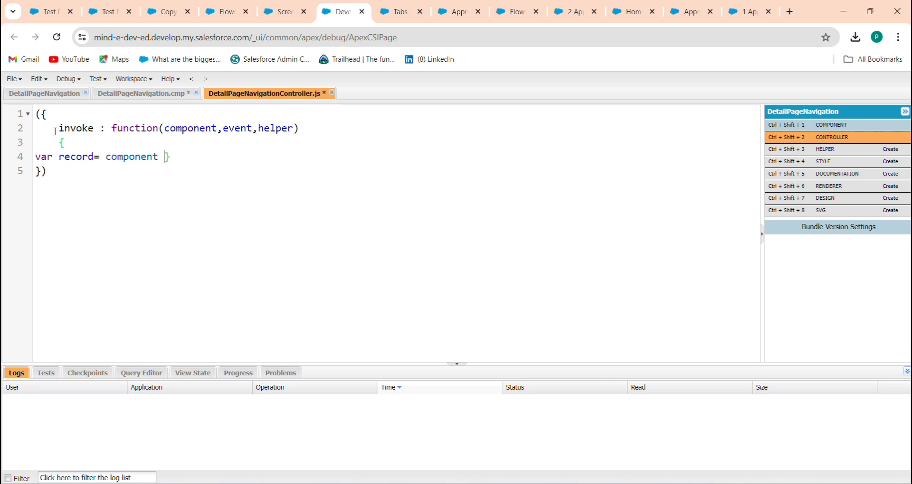
pyautogui.write('get(')
pyautogui.press('Up')
pyautogui.click(186, 158)
pyautogui.write('"v.record')
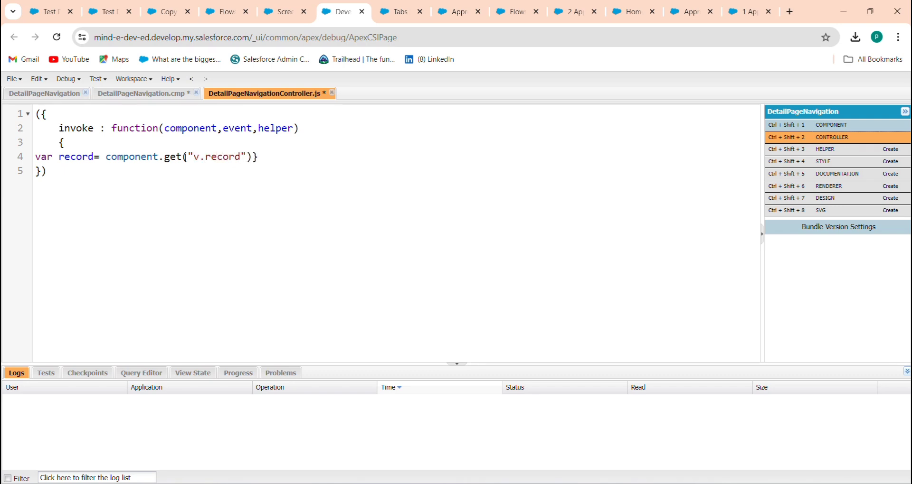
pyautogui.write('Id')
pyautogui.press('Right')
pyautogui.press('Right')
pyautogui.write(';')
pyautogui.press('Return')
pyautogui.press('Return')
pyautogui.press('Return')
pyautogui.press('Return')
pyautogui.press('Return')
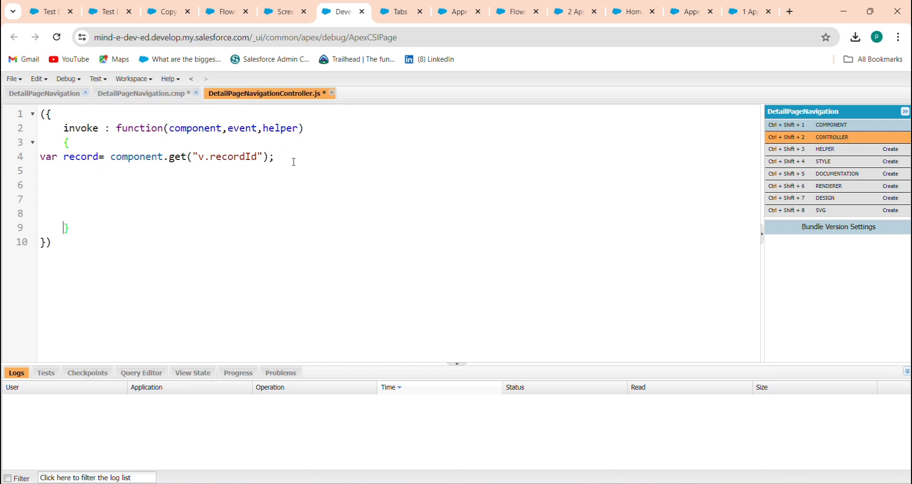
# Below the record variable, declare var redirect = $A.get("e.force:navigateToSObject");
pyautogui.click(52, 178)
pyautogui.press('Return')
pyautogui.write('var red')
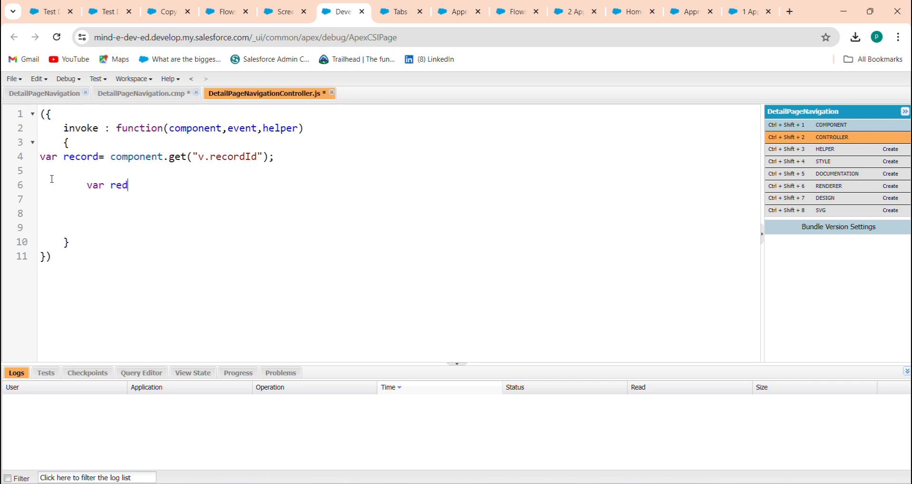
pyautogui.write('irect')
pyautogui.write(' = =')
pyautogui.write('$A/')
pyautogui.press('BackSpace')
pyautogui.write('t')
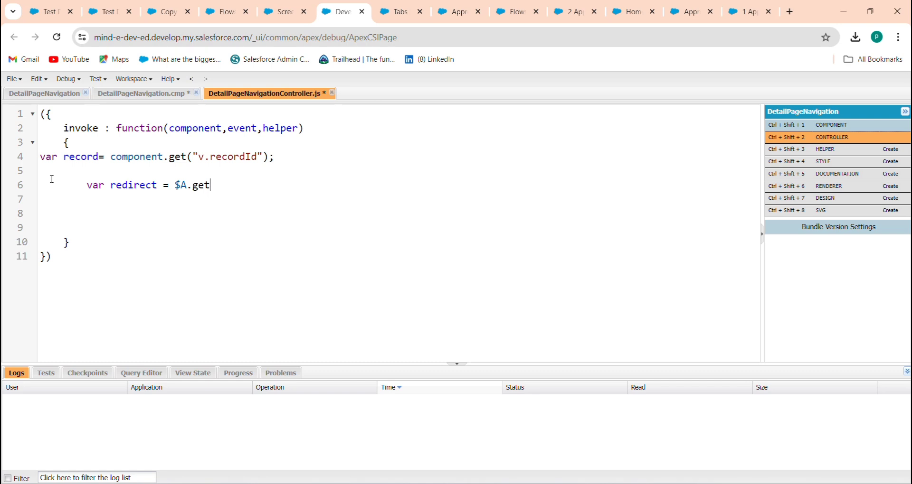
pyautogui.write('(')
pyautogui.write('"')
pyautogui.write('e.from')
pyautogui.press('BackSpace')
pyautogui.press('BackSpace')
pyautogui.press('BackSpace')
pyautogui.write('orce:navigate')
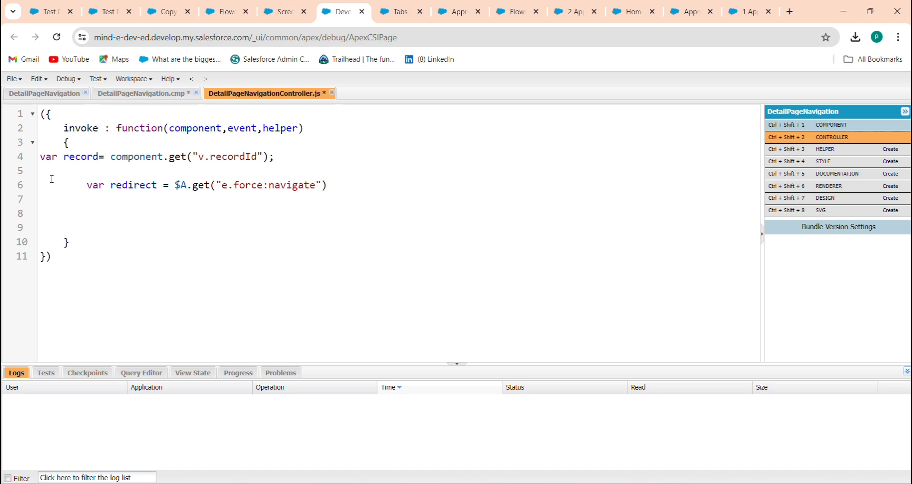
pyautogui.write('ToSObject");')
pyautogui.press('Return')
pyautogui.press('Return')
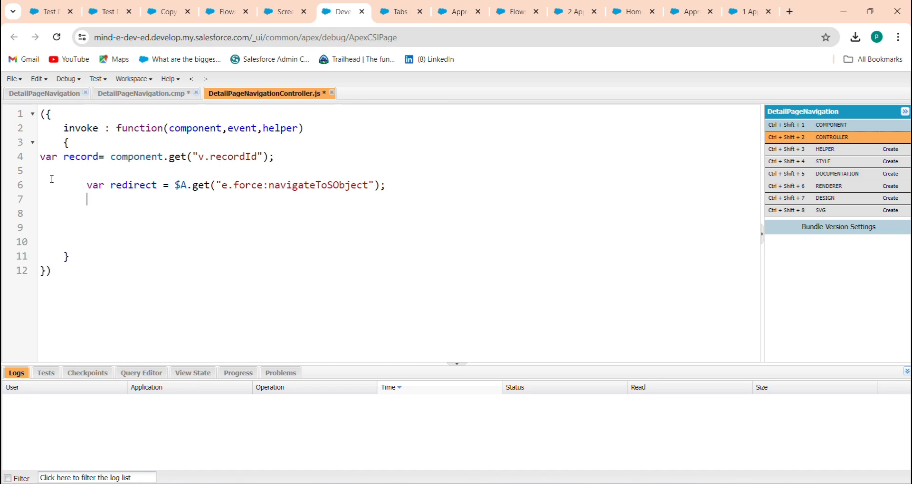
# Add a redirect.setParams call that passes "recordId" : record to the navigation event
pyautogui.write('redirect')
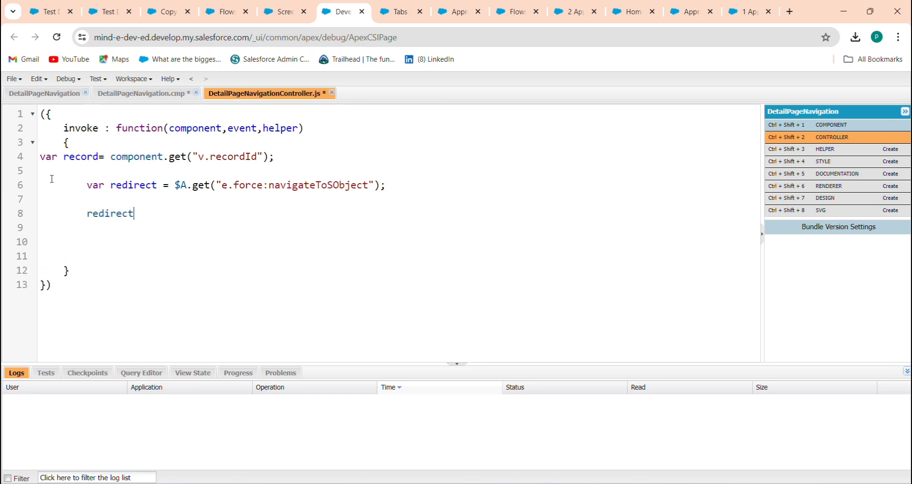
pyautogui.write('.setParams(')
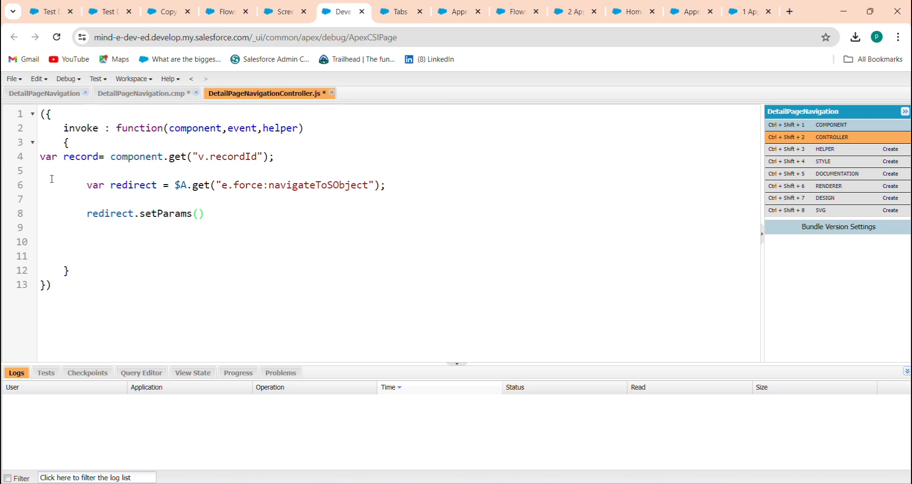
pyautogui.write('{')
pyautogui.press('Return')
pyautogui.write('"re')
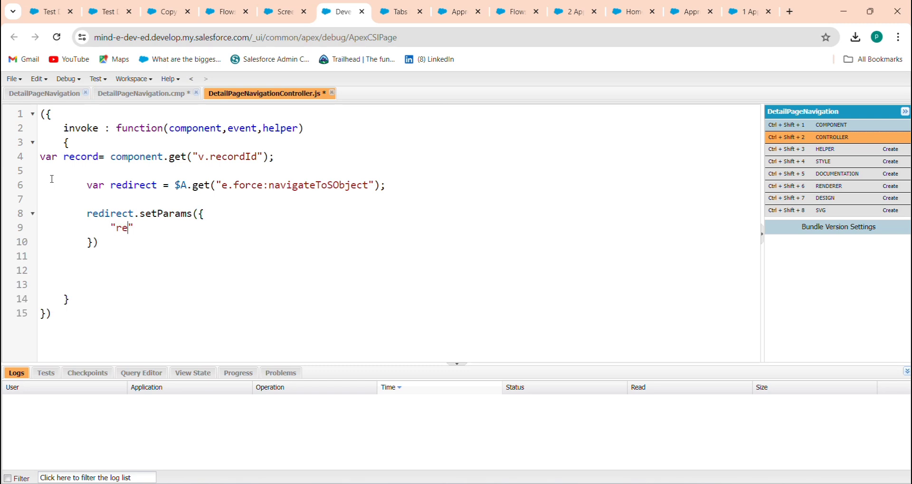
pyautogui.write('cordId" : record')
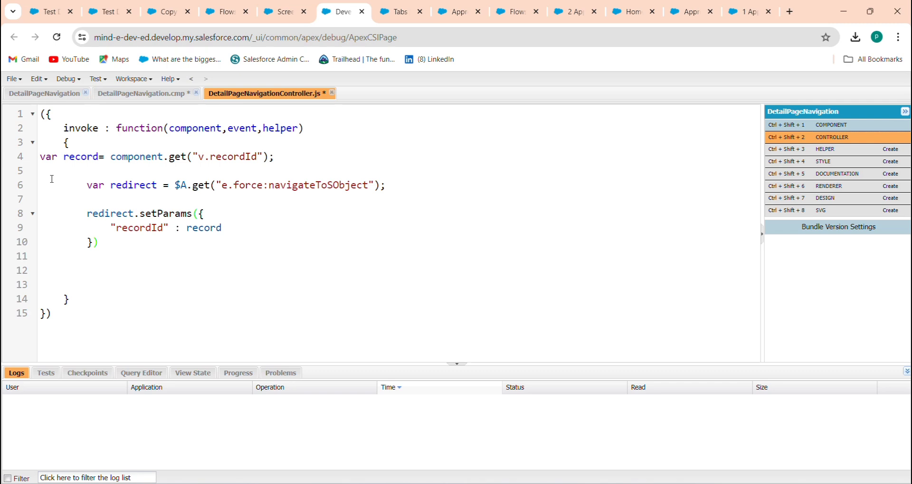
# End the setParams call with a semicolon and add redirect.fire(); below it
pyautogui.press('Return')
pyautogui.press('Return')
pyautogui.write('redirect')
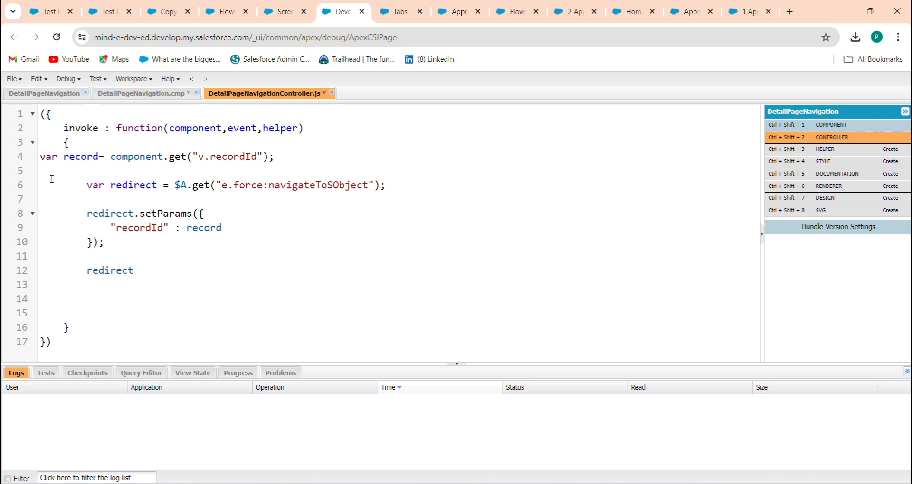
pyautogui.write('.fire();')
pyautogui.hotkey('ctrl', 's')
# Remove the surplus blank lines between redirect.fire(); and the closing brace of the invoke function
pyautogui.click(57, 313)
pyautogui.press('BackSpace')
pyautogui.press('BackSpace')
pyautogui.press('BackSpace')
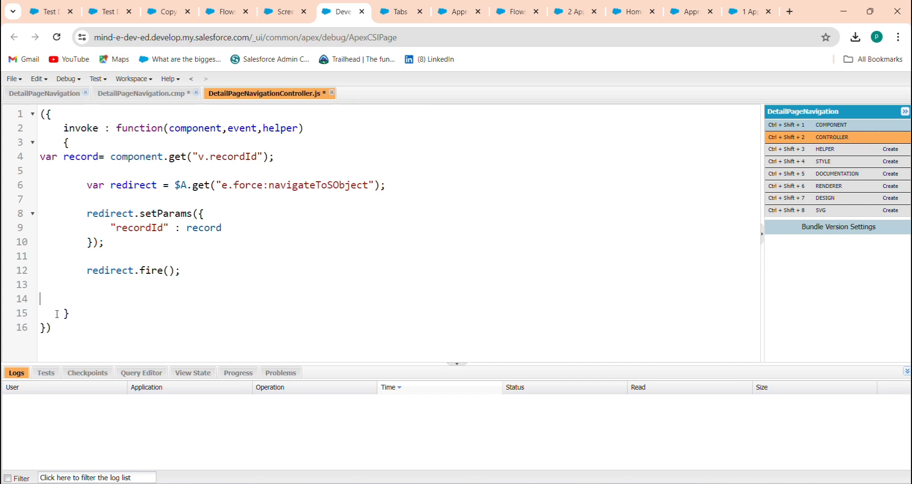
pyautogui.press('BackSpace')
pyautogui.press('BackSpace')
pyautogui.press('BackSpace')
pyautogui.press('BackSpace')
pyautogui.press('BackSpace')
pyautogui.click(156, 329)
# Create the bundle's helper and design files, and start a <design:attribute name="" tag inside the design component
pyautogui.click(829, 152)
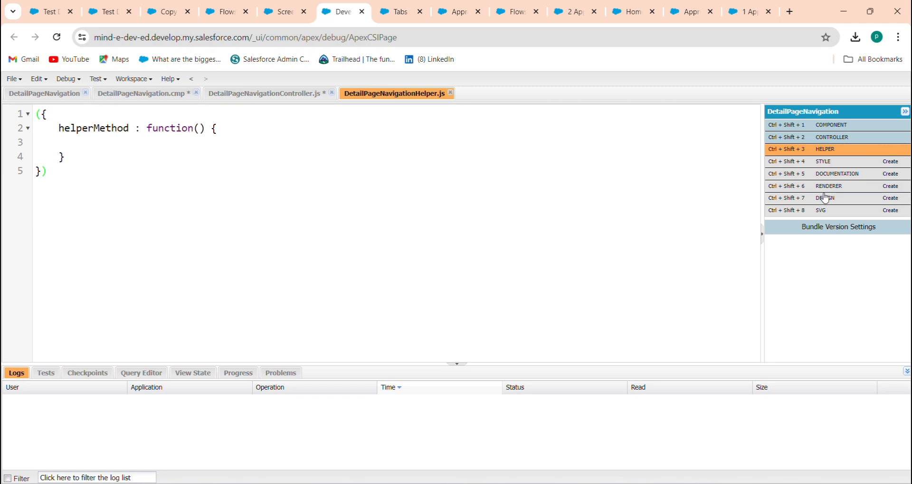
pyautogui.click(793, 202)
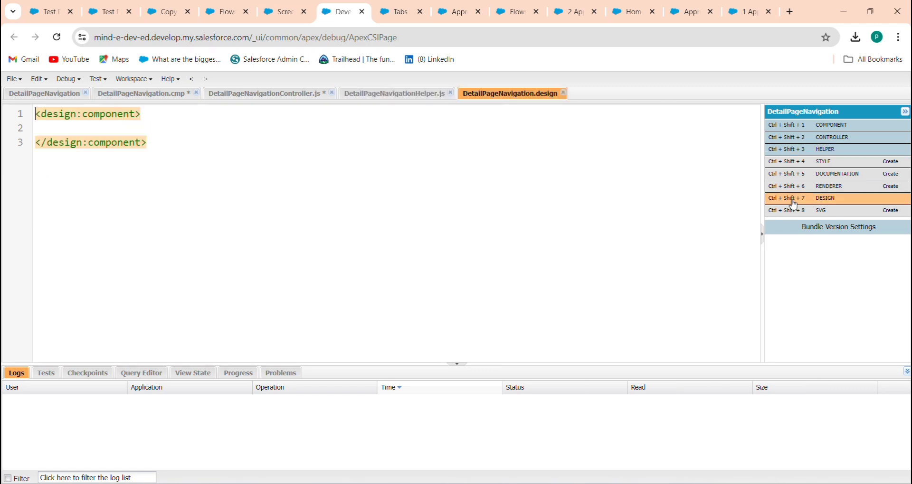
pyautogui.click(53, 125)
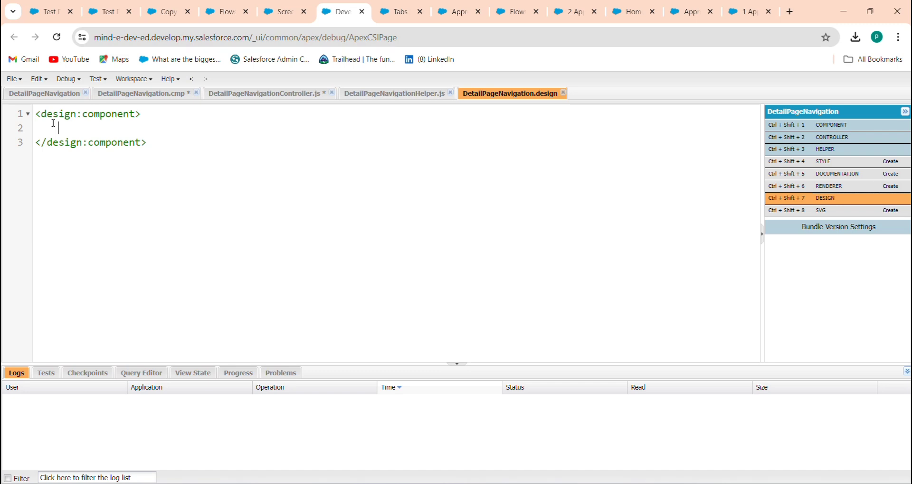
pyautogui.write('<design: a')
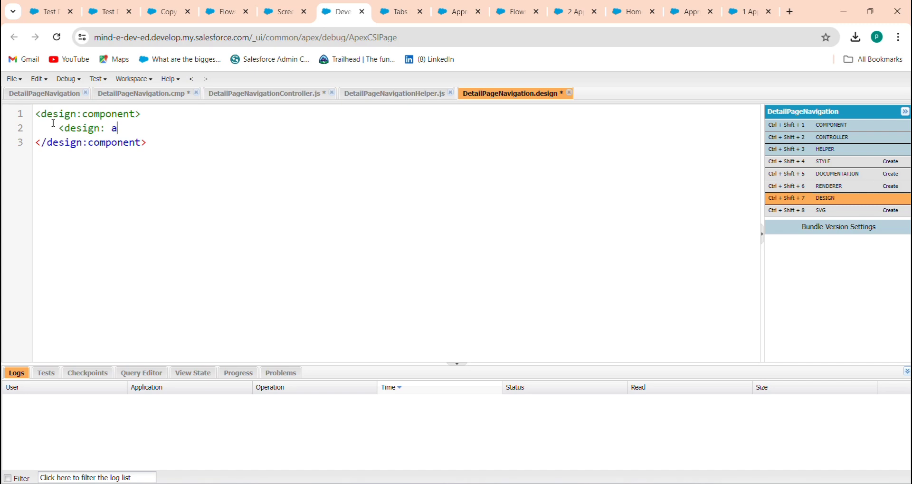
pyautogui.write('ttribute name')
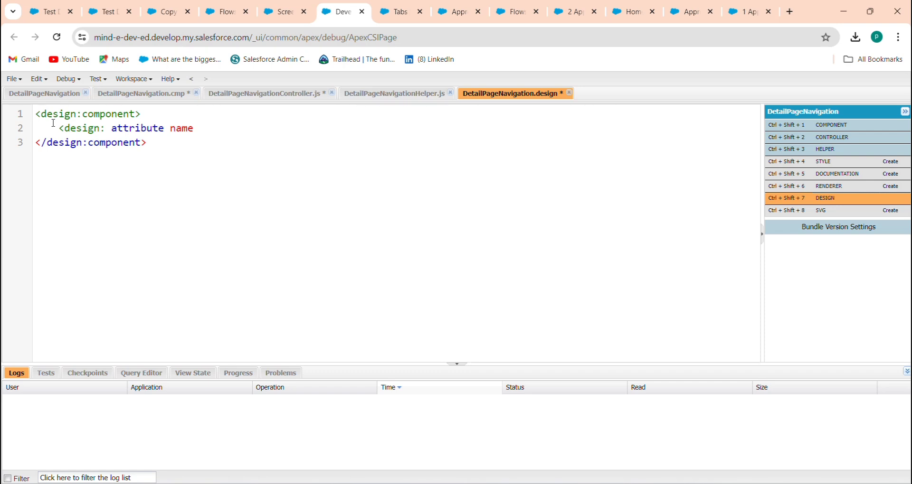
pyautogui.write('="')
pyautogui.click(112, 129)
pyautogui.press('BackSpace')
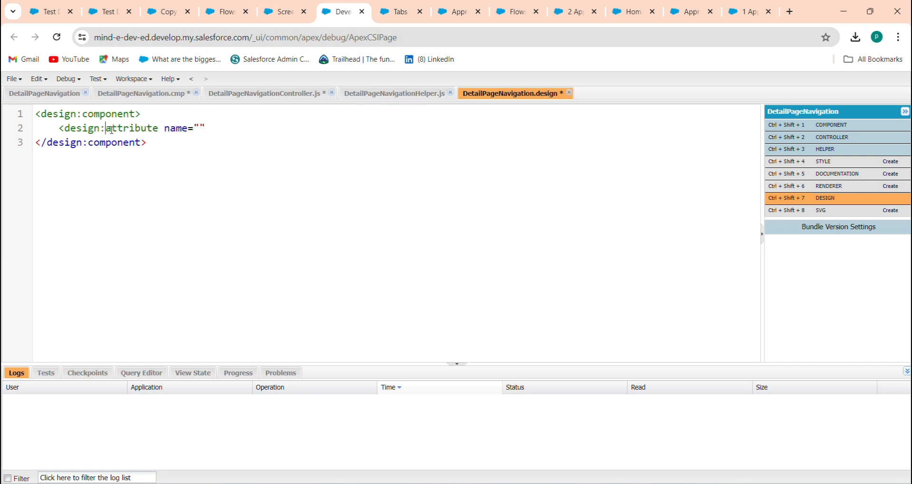
# Fill the design attribute's name with reocordId and add a label attribute after it
pyautogui.click(199, 130)
pyautogui.write('reocrd')
pyautogui.press('BackSpace')
pyautogui.press('BackSpace')
pyautogui.write('ordID')
pyautogui.press('BackSpace')
pyautogui.write('d')
pyautogui.write(' label')
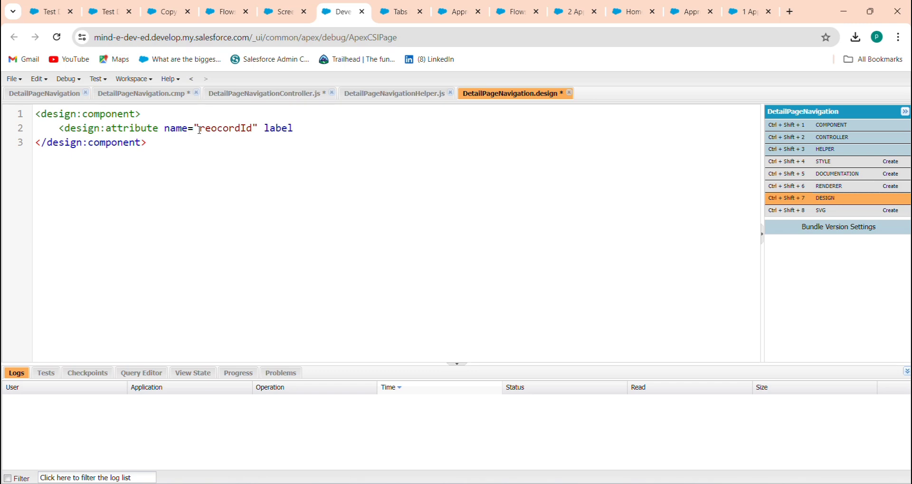
# Set the design attribute's label to "Record ID", close the tag with />, and try to save the design file
pyautogui.write('="RecordId')
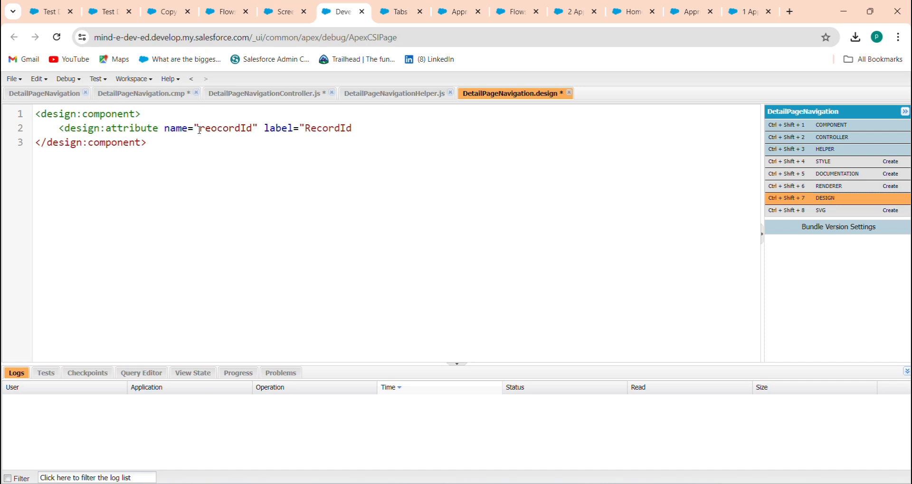
pyautogui.press('Left')
pyautogui.press('Left')
pyautogui.press('Right')
pyautogui.press('Right')
pyautogui.press('BackSpace')
pyautogui.write('D: />')
pyautogui.hotkey('ctrl', 's')
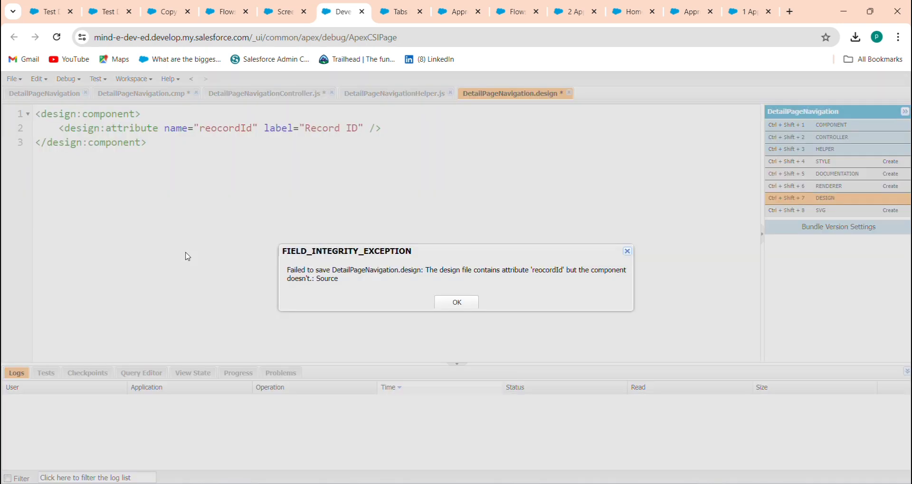
pyautogui.click(447, 305)
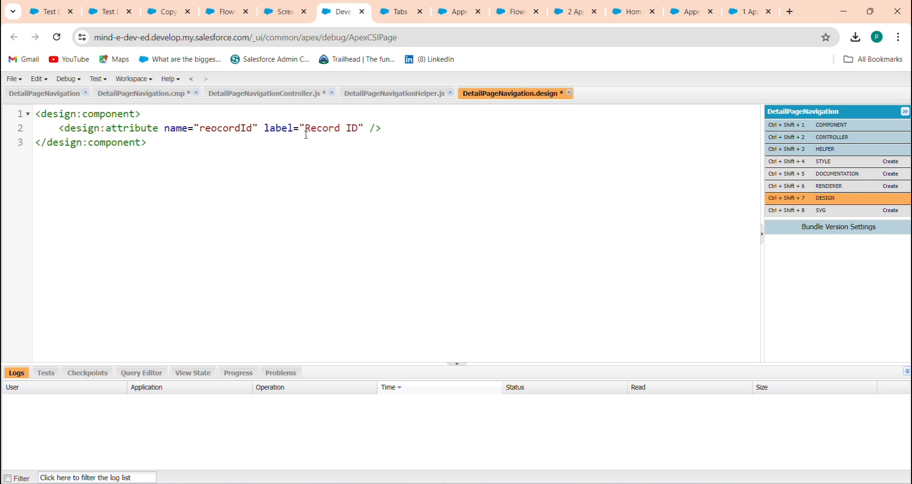
pyautogui.hotkey('ctrl', 's')
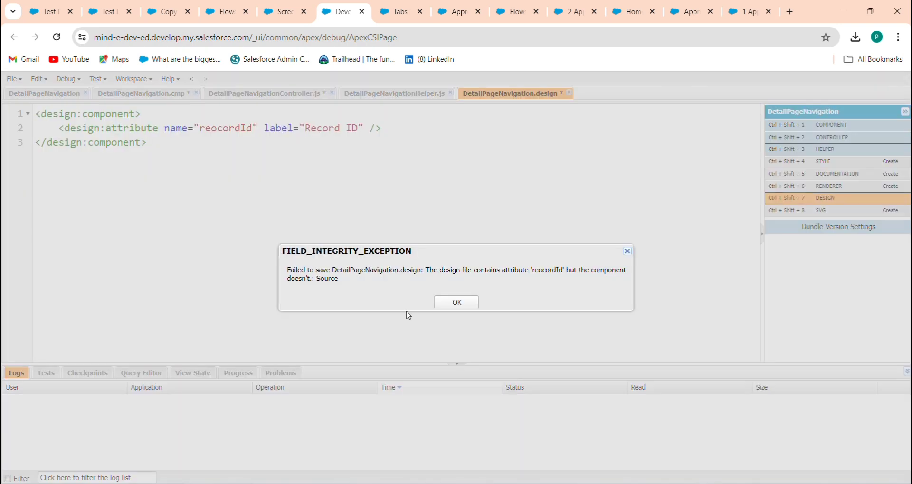
pyautogui.click(468, 309)
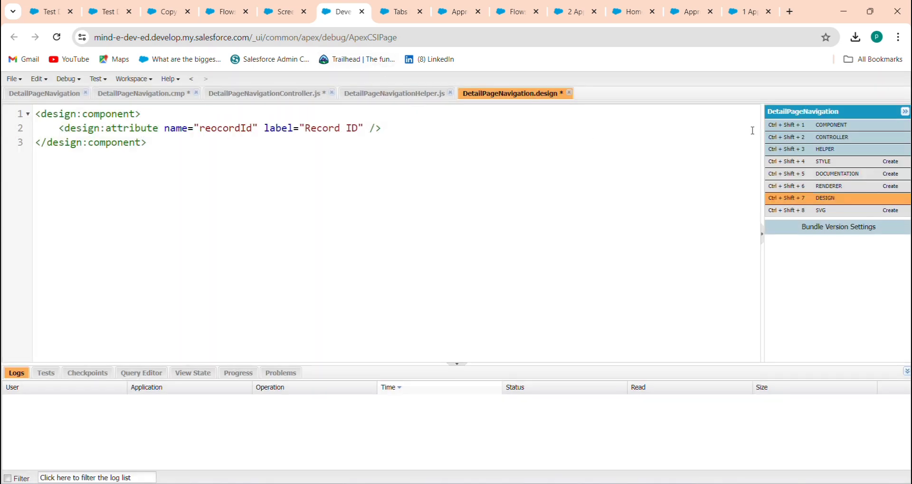
# Save the DetailPageNavigation component markup and its JavaScript controller
pyautogui.click(783, 126)
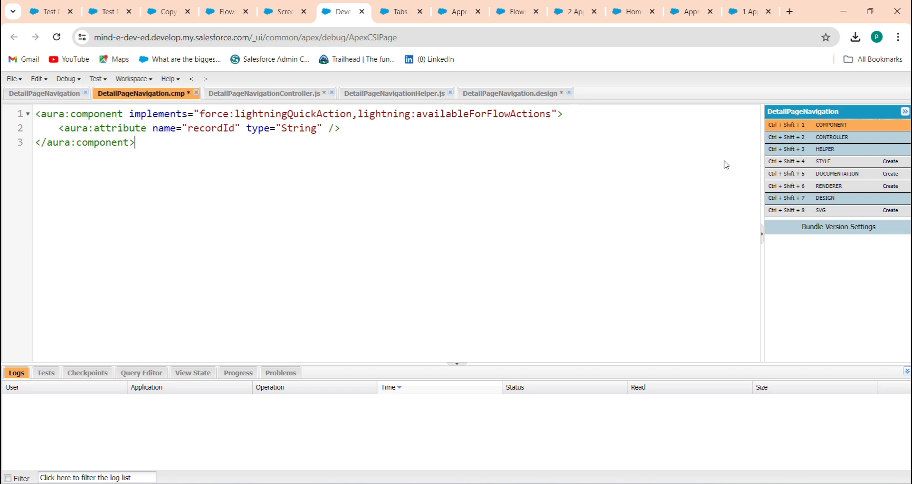
pyautogui.hotkey('ctrl', 's')
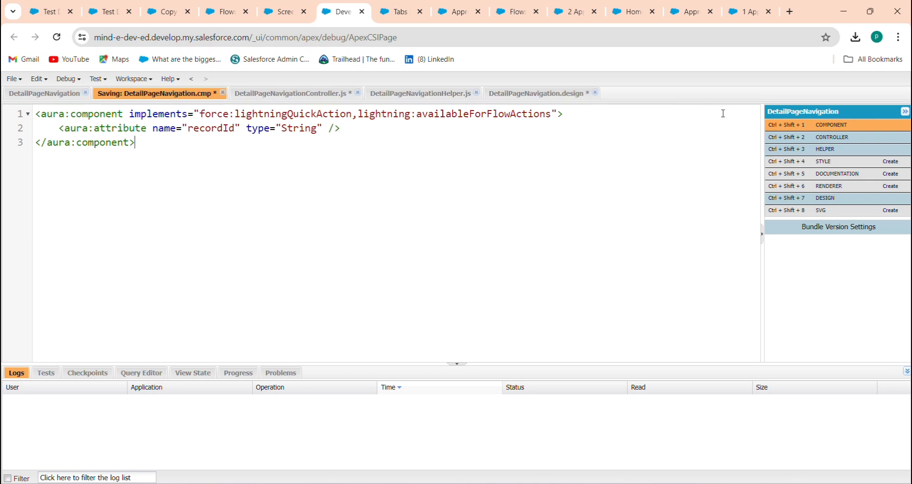
pyautogui.click(796, 139)
pyautogui.hotkey('ctrl', 's')
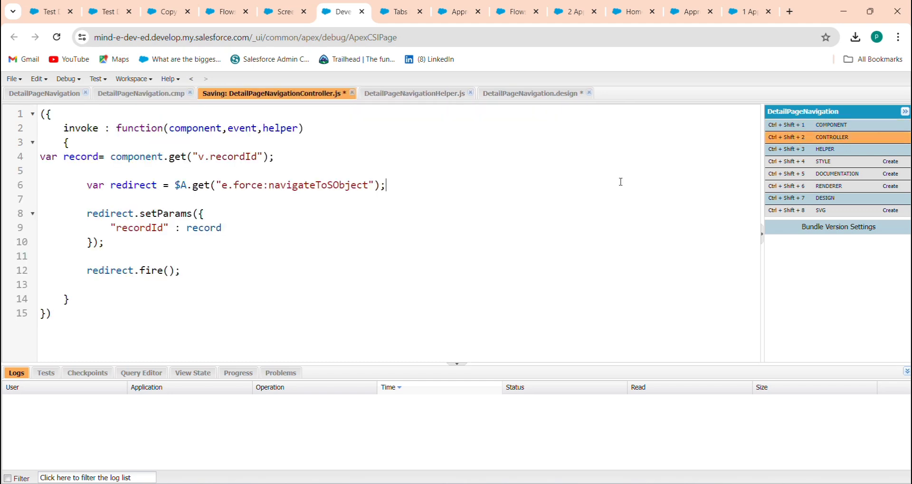
# Correct the design attribute's name to recordId and save the design file
pyautogui.click(834, 198)
pyautogui.hotkey('ctrl', 's')
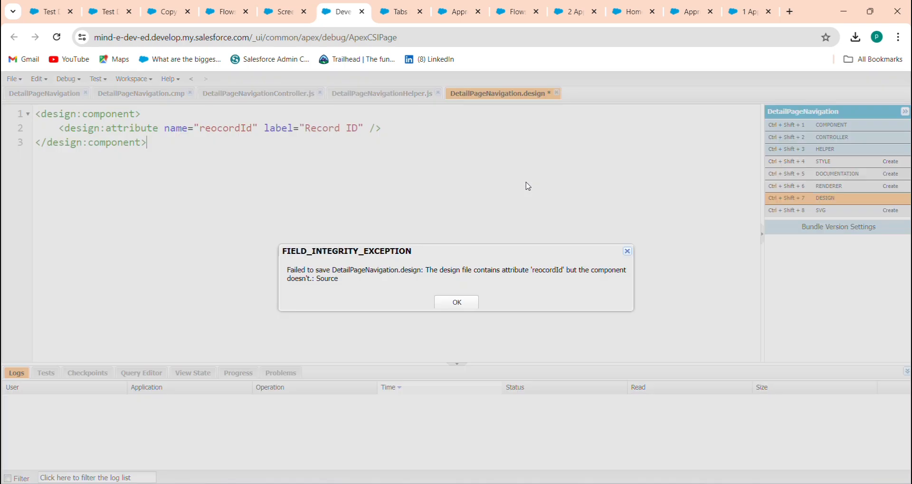
pyautogui.click(446, 302)
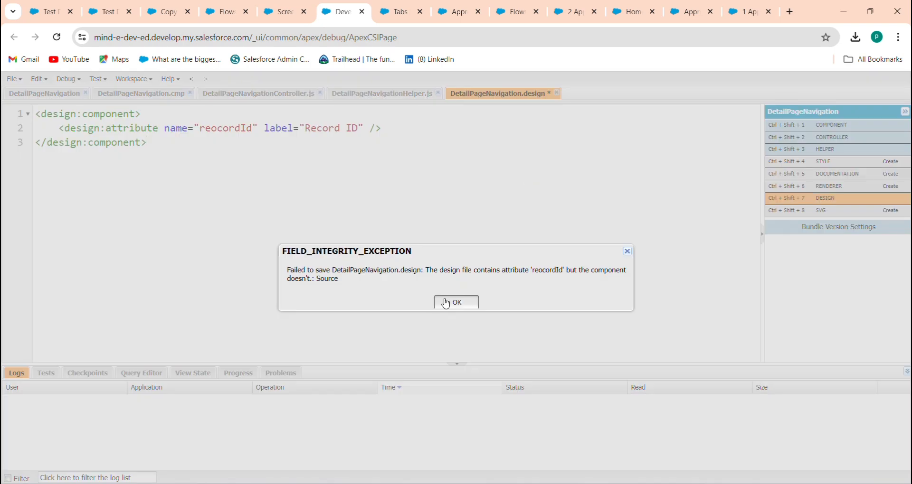
pyautogui.click(215, 129)
pyautogui.press('BackSpace')
pyautogui.hotkey('ctrl', 's')
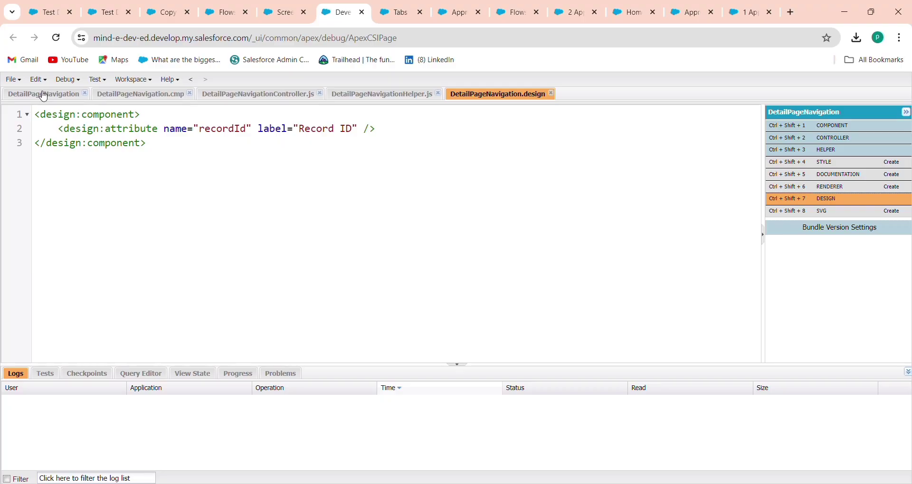
# Review the code in the DetailPageNavigation bundle's component, controller, helper and design files
pyautogui.click(44, 95)
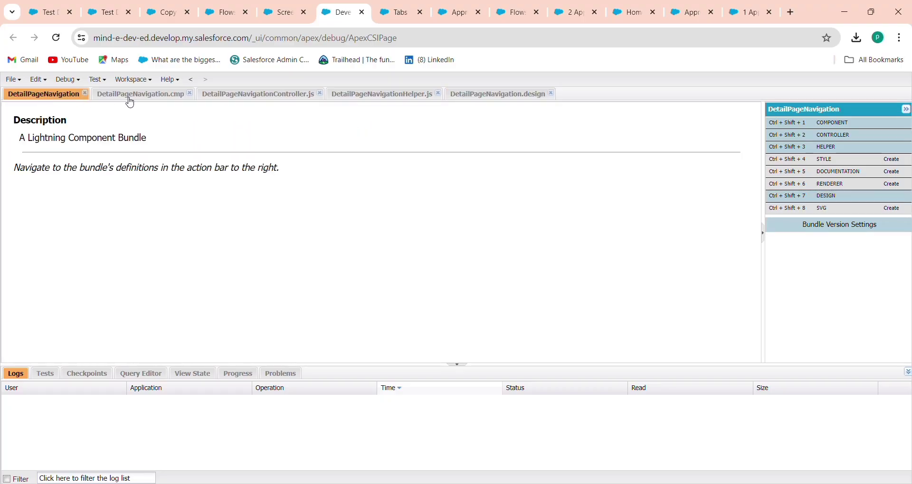
pyautogui.click(127, 96)
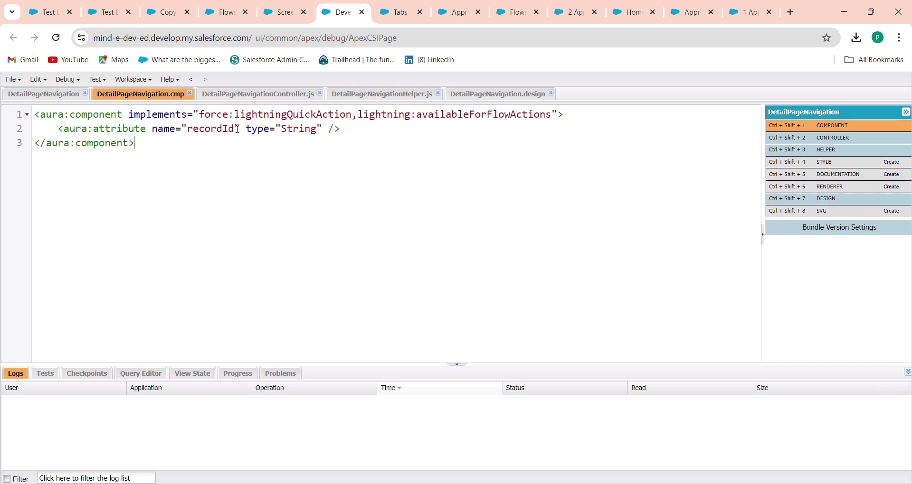
pyautogui.click(245, 97)
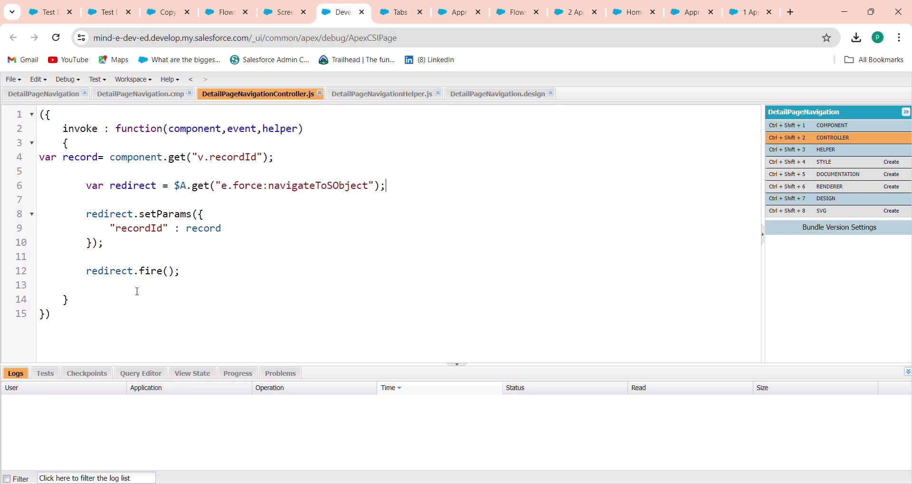
pyautogui.click(406, 98)
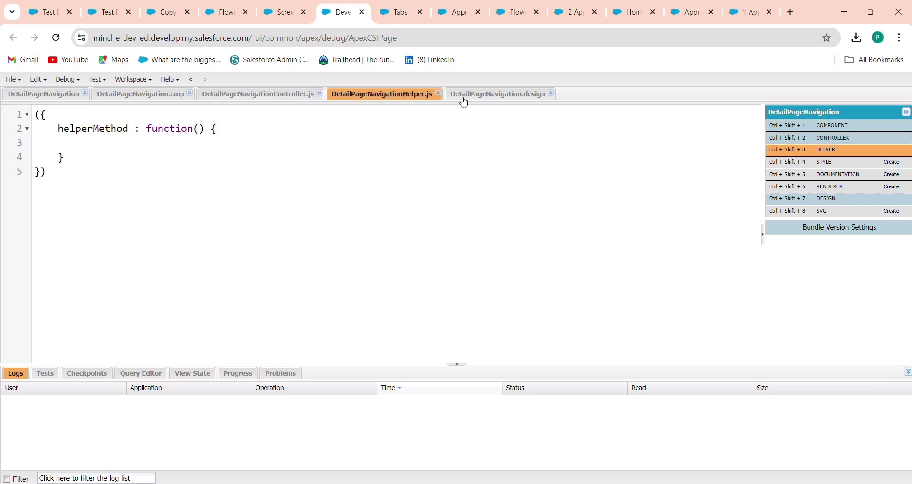
pyautogui.click(464, 99)
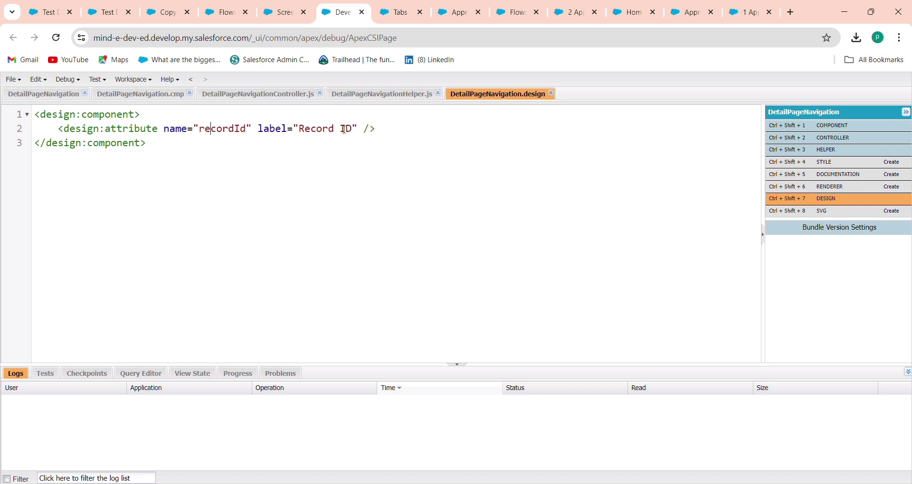
pyautogui.moveTo(352, 129); pyautogui.dragTo(301, 130)
pyautogui.click(257, 182)
pyautogui.click(65, 97)
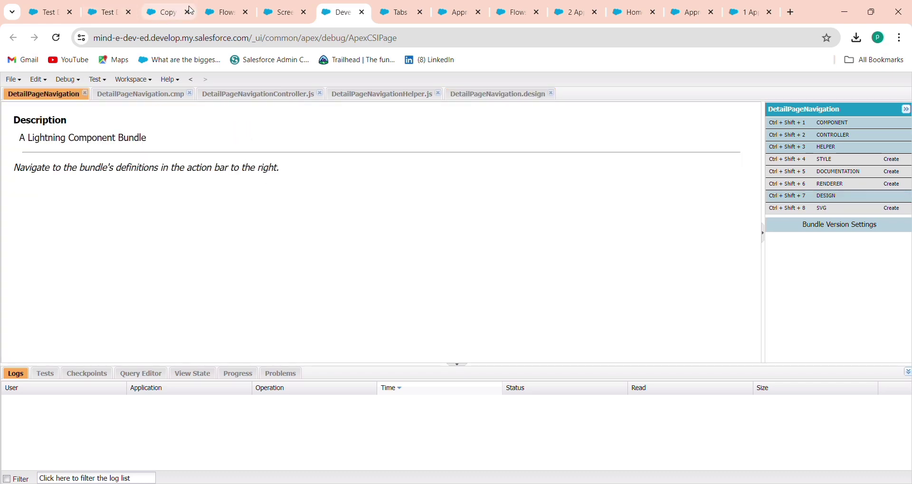
# Switch to the Screen Flow For Demerit in Flow Builder and reload the page
pyautogui.click(225, 16)
pyautogui.click(166, 13)
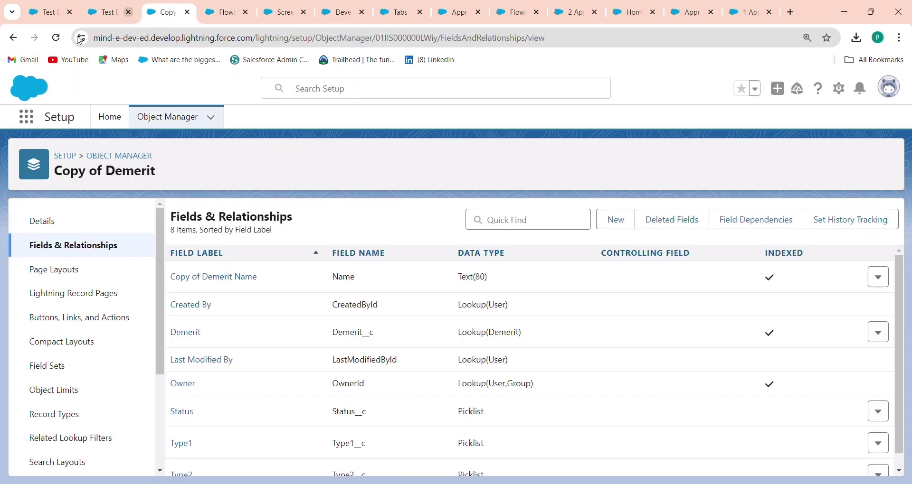
pyautogui.click(109, 14)
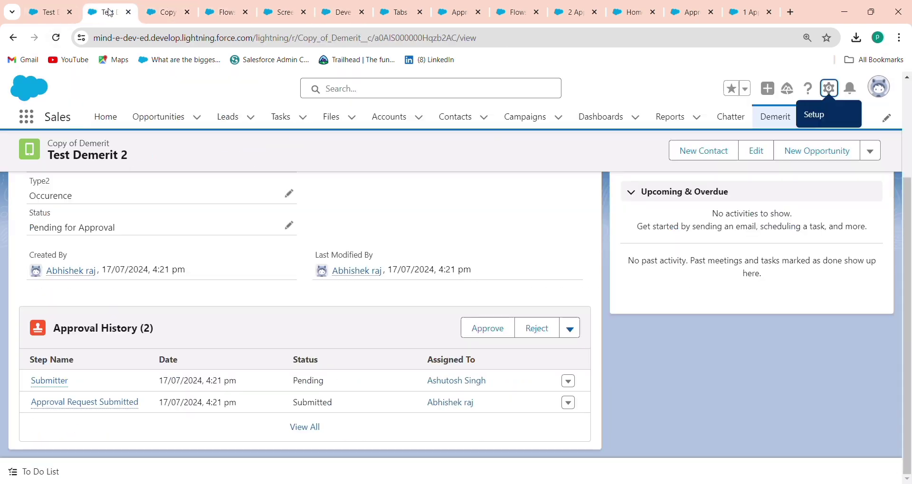
pyautogui.click(270, 14)
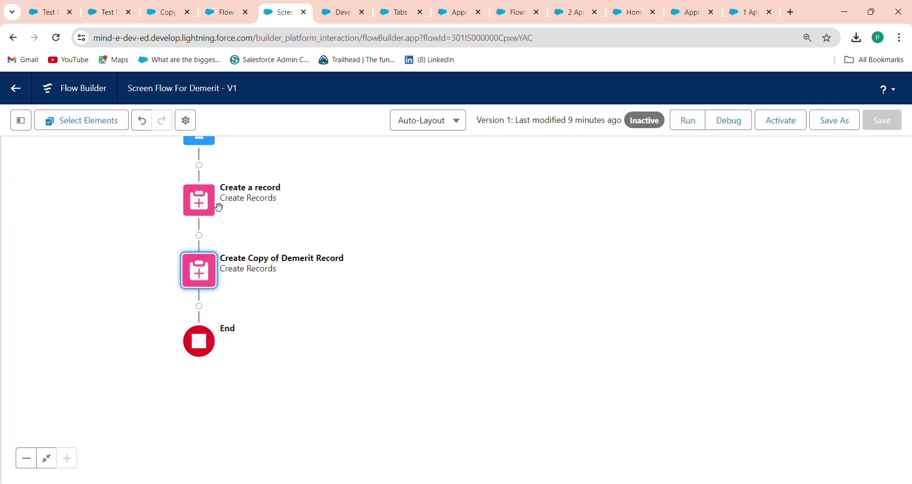
pyautogui.click(56, 37)
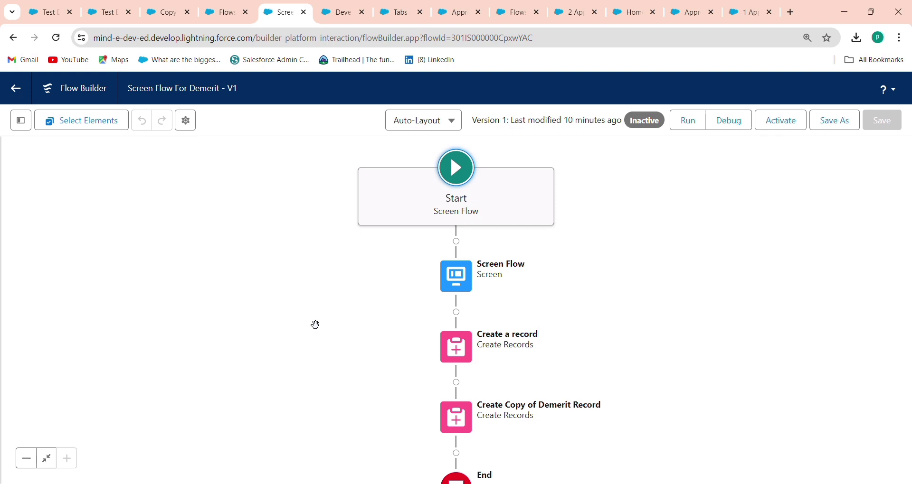
# Add a DetailPageNavigation action after the Create Copy of Demerit Record element, with Navigation as its label and API name
pyautogui.scroll(-3, 590, 290)
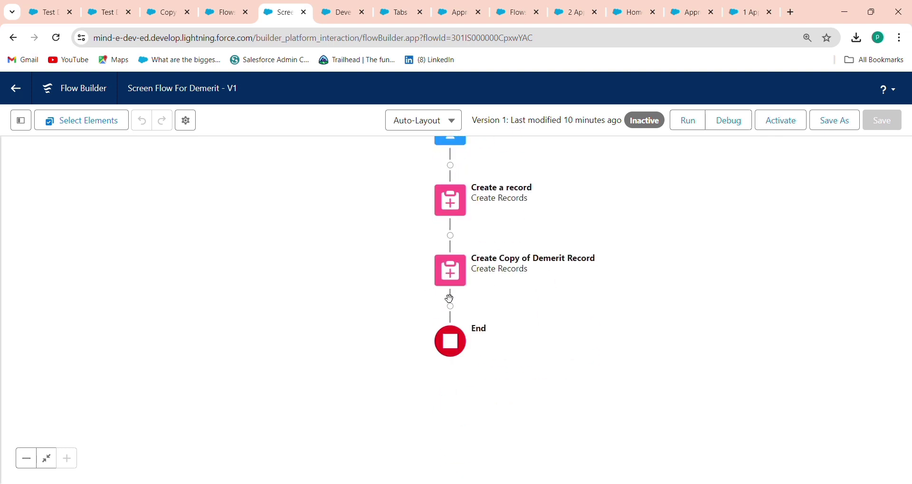
pyautogui.click(450, 307)
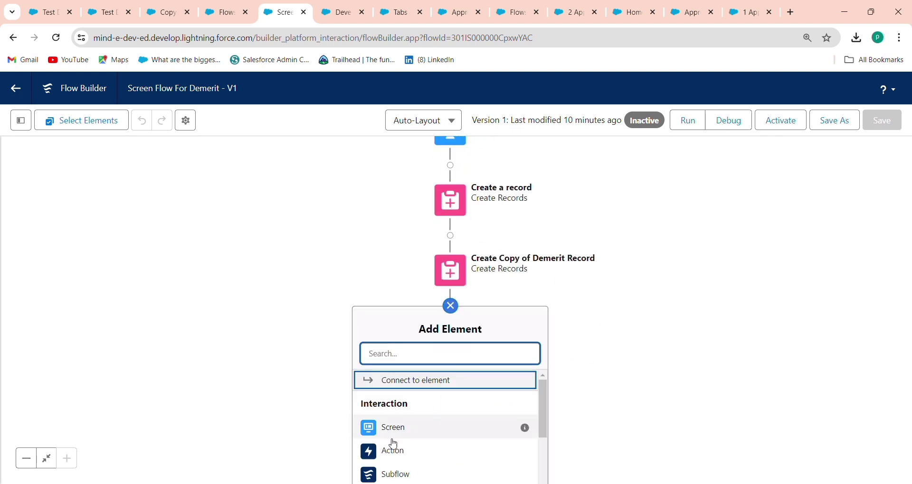
pyautogui.click(394, 450)
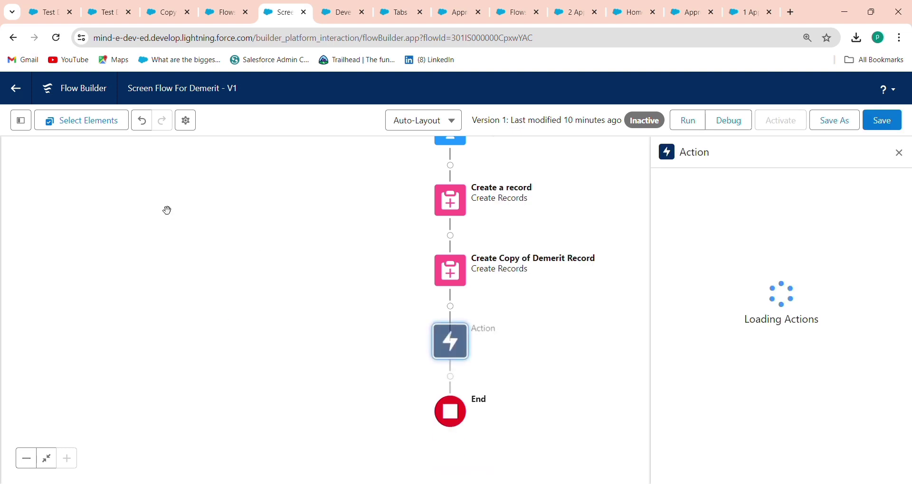
pyautogui.click(701, 213)
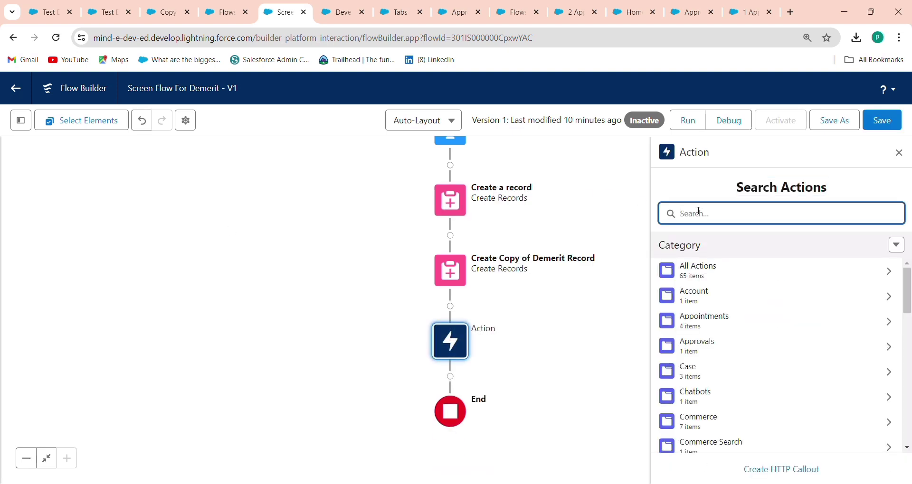
pyautogui.write('det')
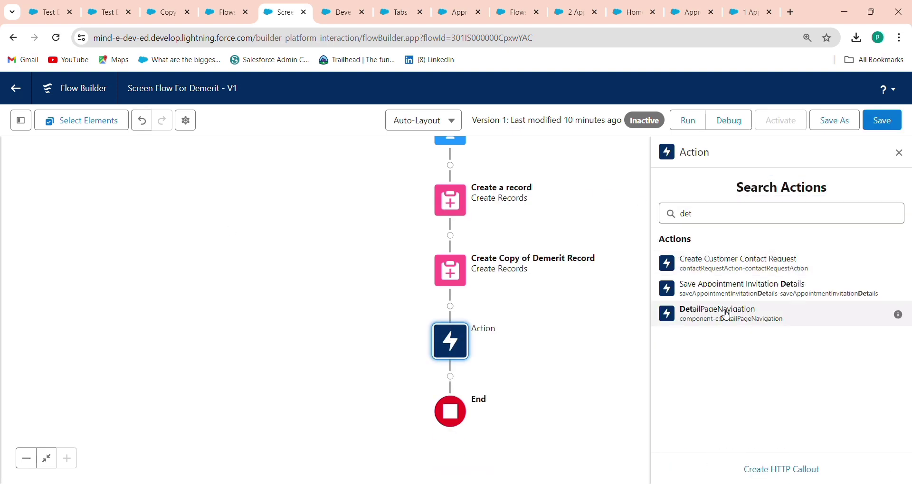
pyautogui.click(729, 316)
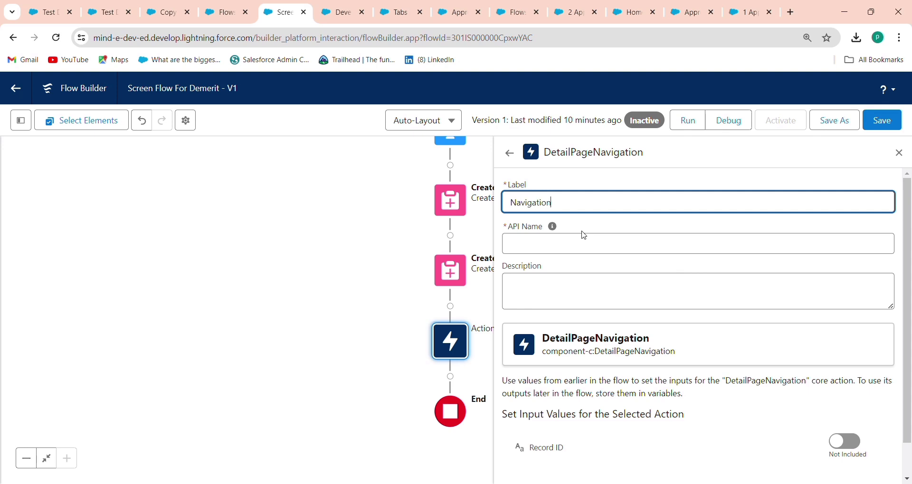
pyautogui.click(653, 244)
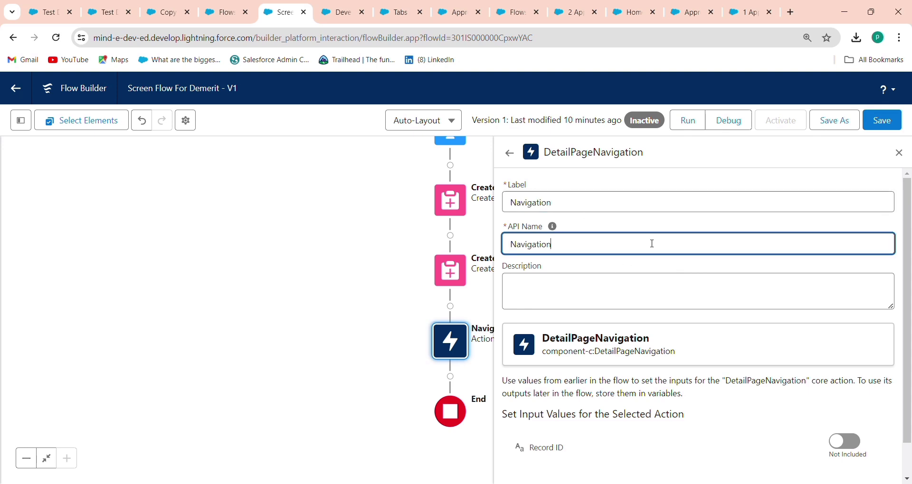
# Include the action's Record ID input and set it to Copy of DemeritId from Create Copy of Demerit Record
pyautogui.click(847, 442)
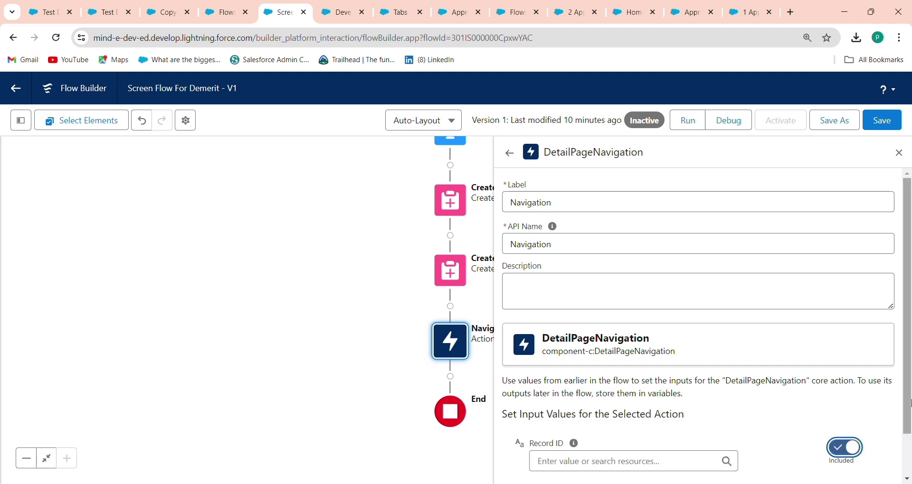
pyautogui.scroll(-1, 909, 473)
pyautogui.click(642, 415)
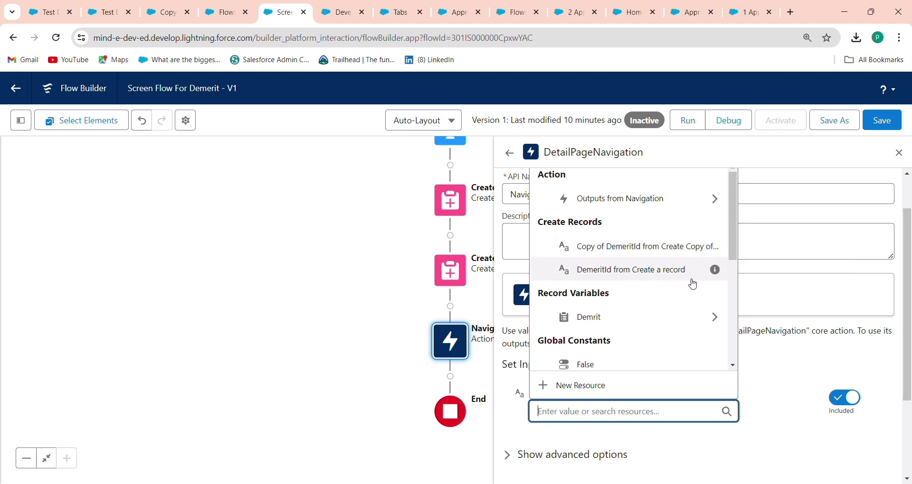
pyautogui.scroll(-1, 736, 281)
pyautogui.scroll(-1, 735, 281)
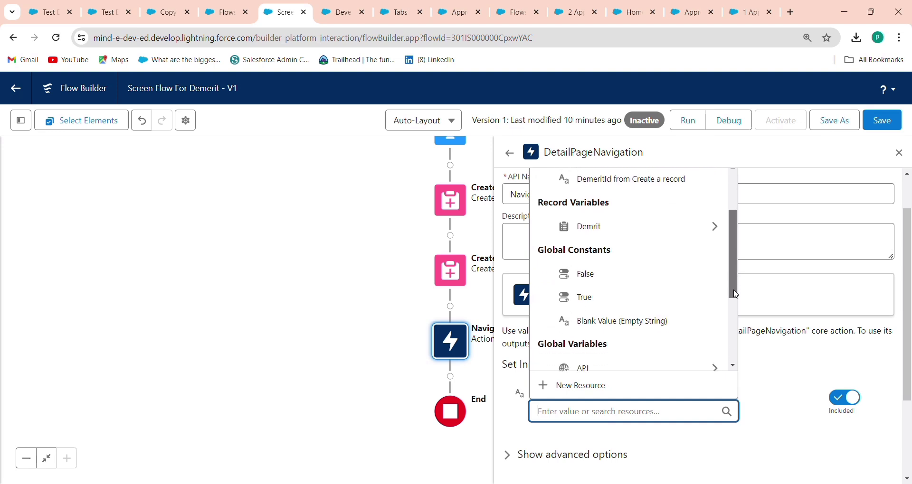
pyautogui.scroll(2, 735, 281)
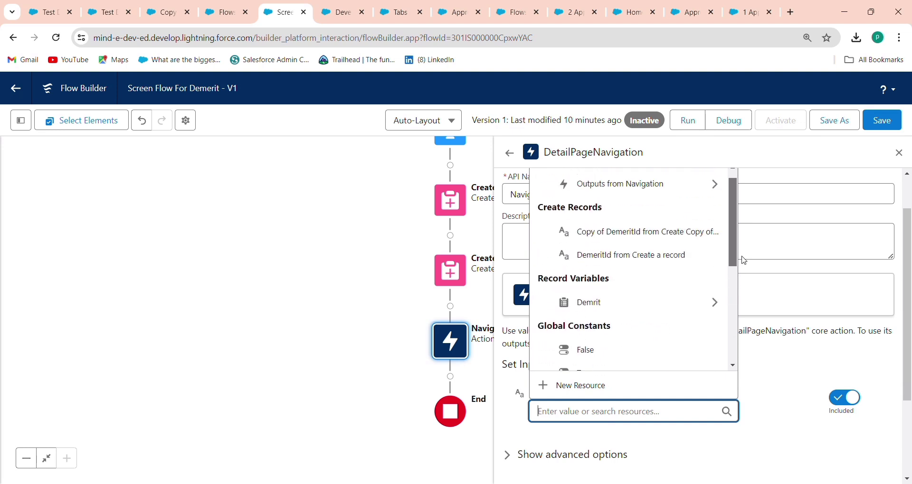
pyautogui.click(645, 246)
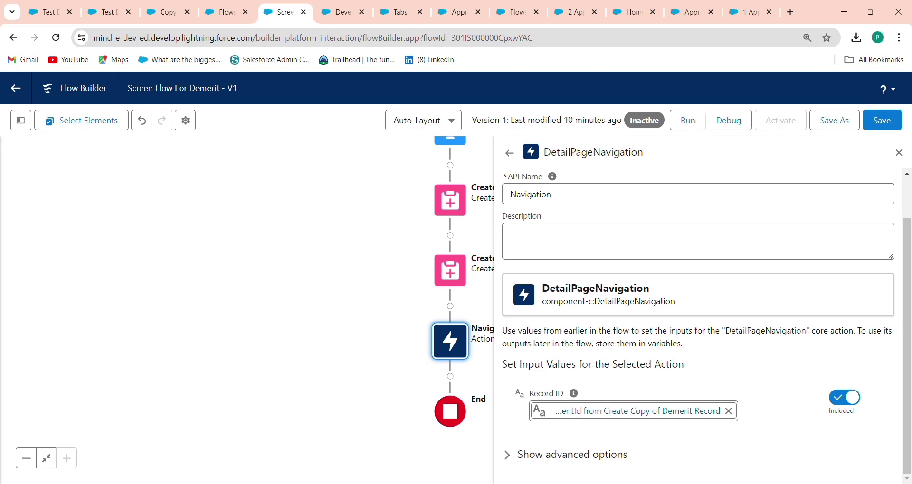
# Save the Screen Flow For Demerit and activate it
pyautogui.click(882, 124)
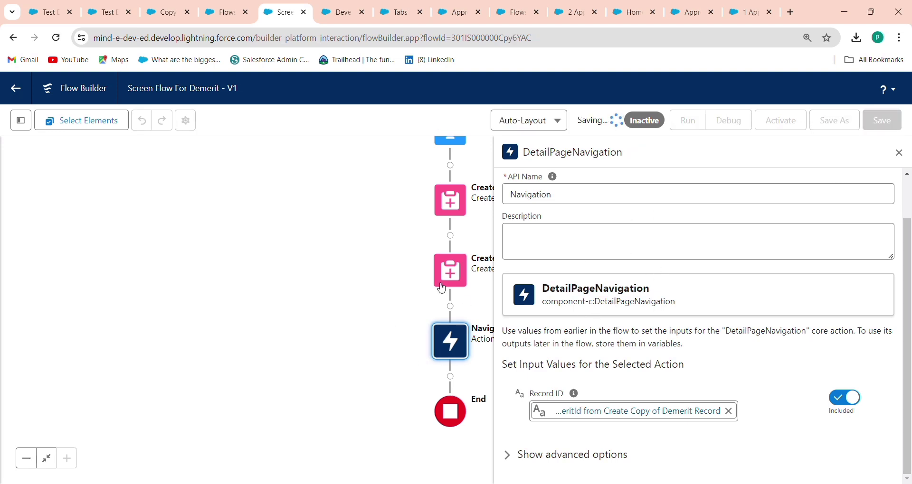
pyautogui.click(799, 122)
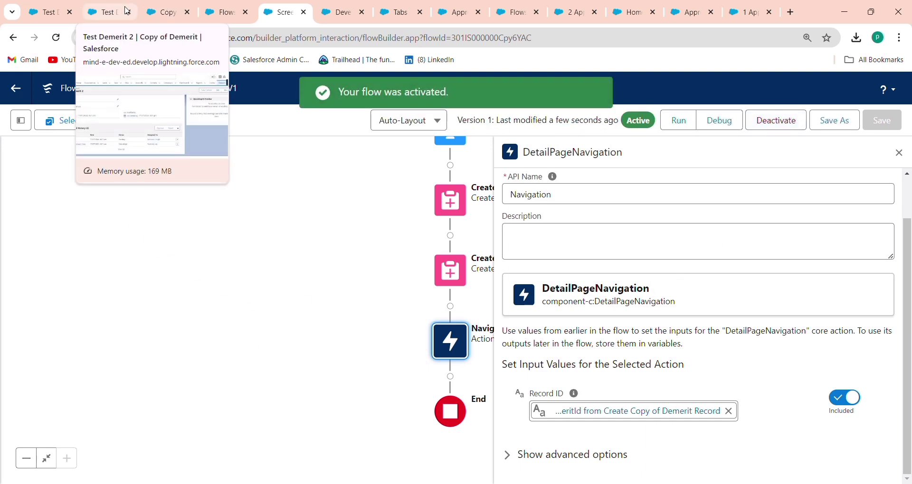
# Go to the Test Demerit 2 record and open its record page for editing in Lightning App Builder
pyautogui.click(126, 11)
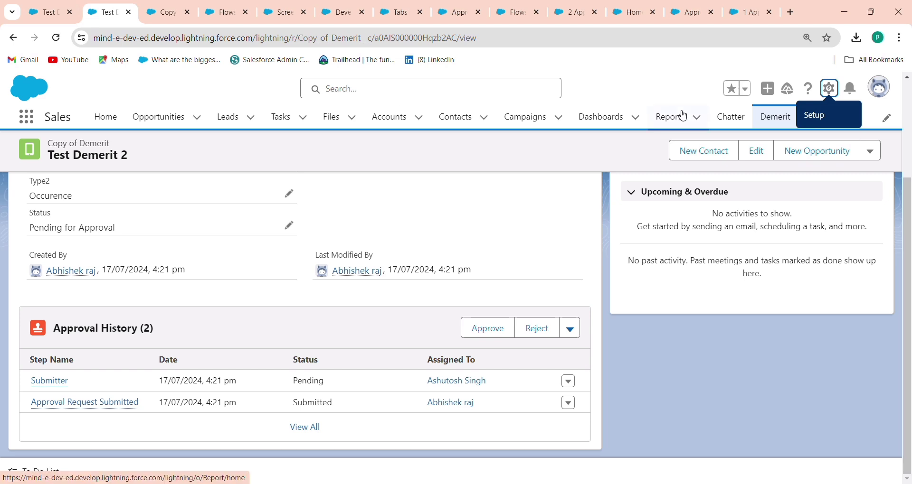
pyautogui.click(828, 93)
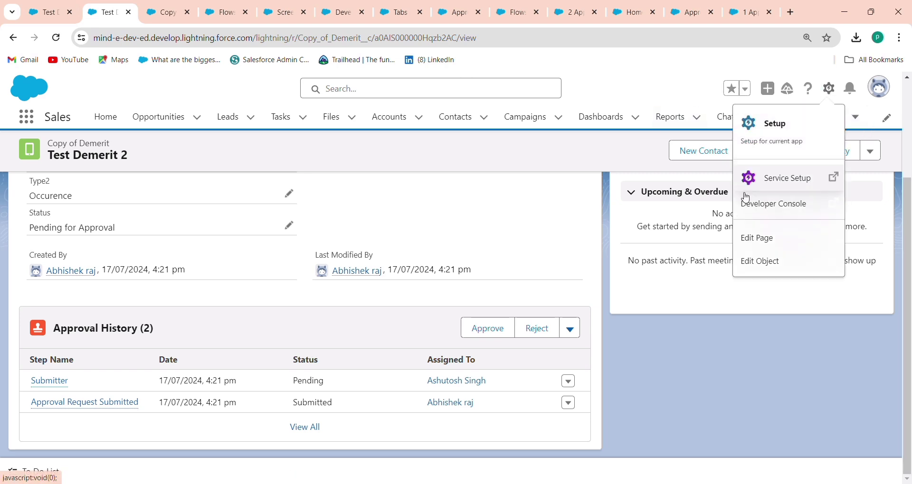
pyautogui.click(760, 239)
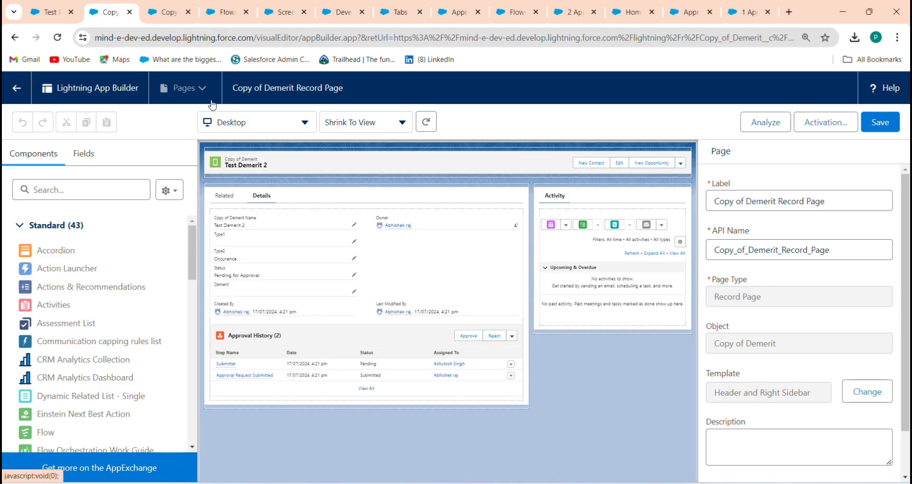
# Create a new Lightning app page labelled Demerit Page using the One Region template
pyautogui.click(209, 97)
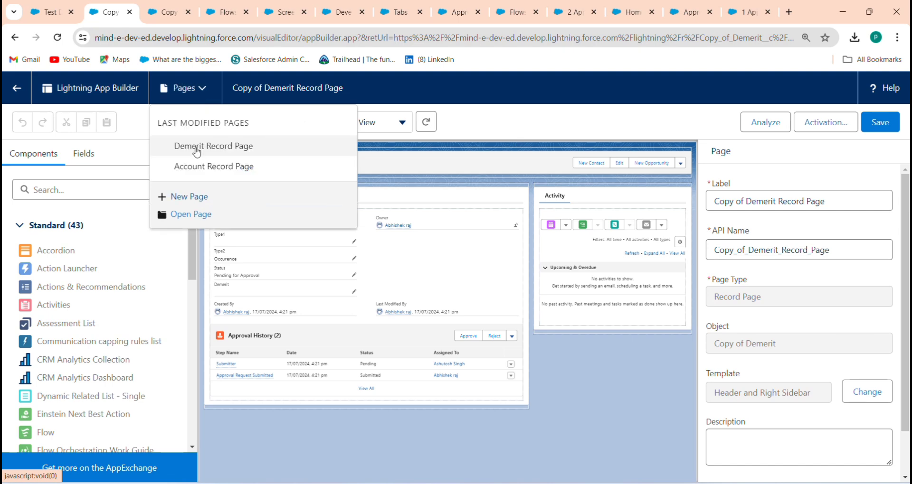
pyautogui.click(190, 197)
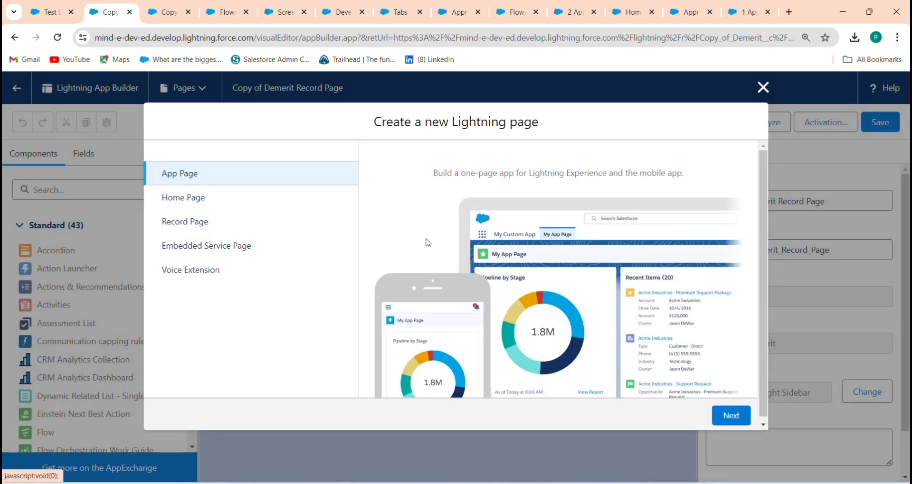
pyautogui.click(734, 418)
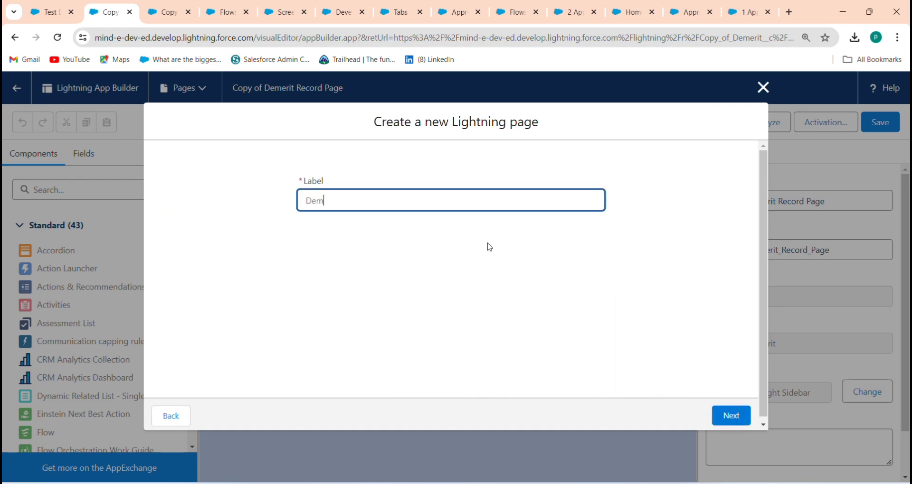
pyautogui.write('Demerit Page')
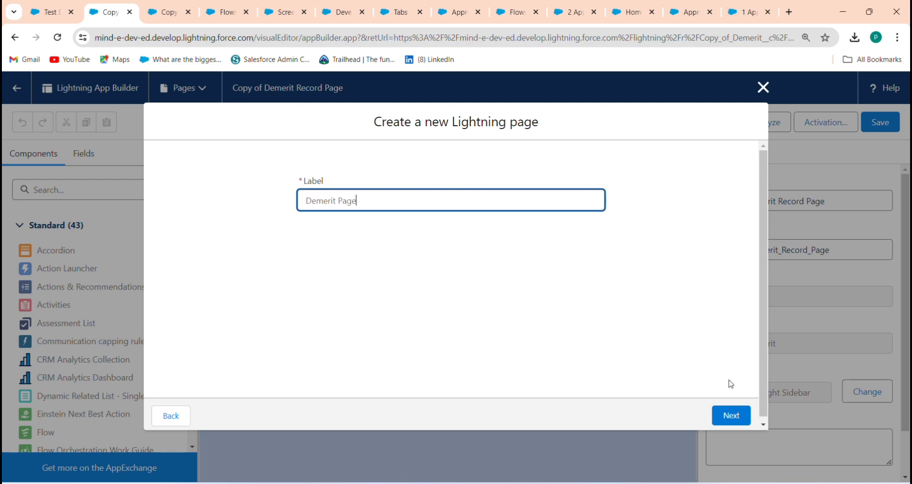
pyautogui.click(731, 416)
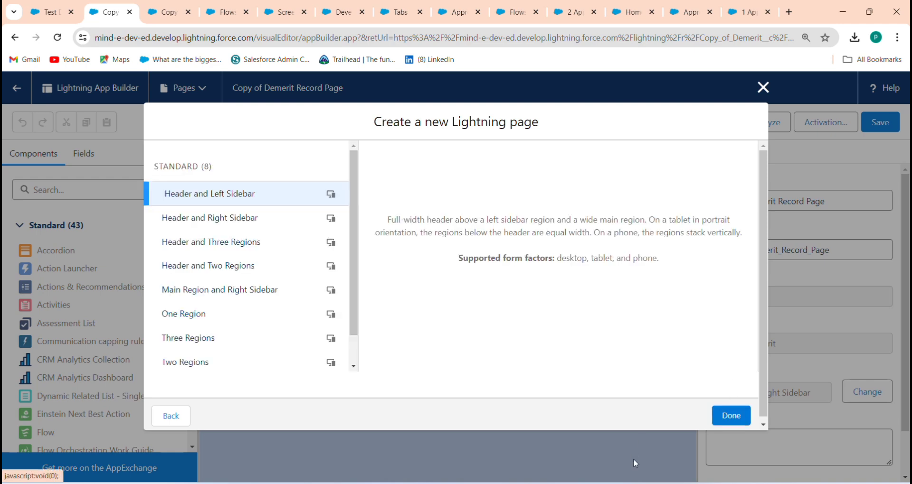
pyautogui.click(213, 318)
pyautogui.click(744, 424)
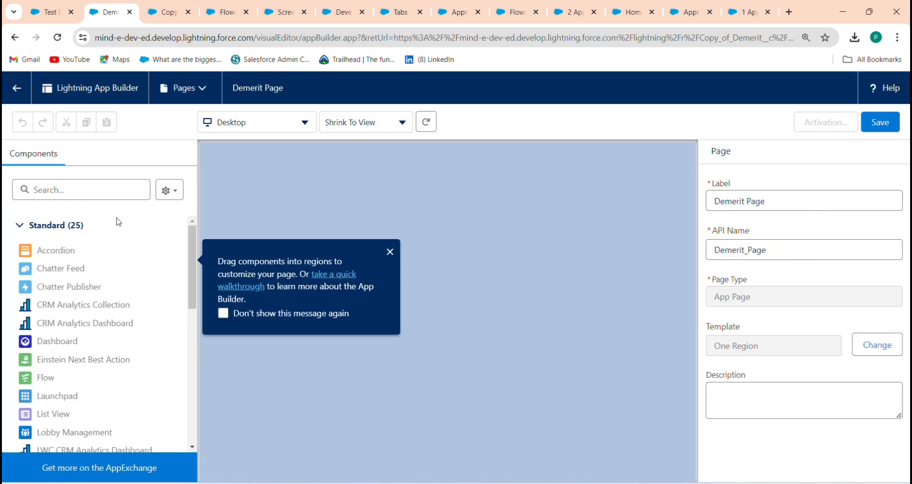
# Dismiss the introductory tip and add a Flow component to the Demerit Page's region
pyautogui.click(390, 253)
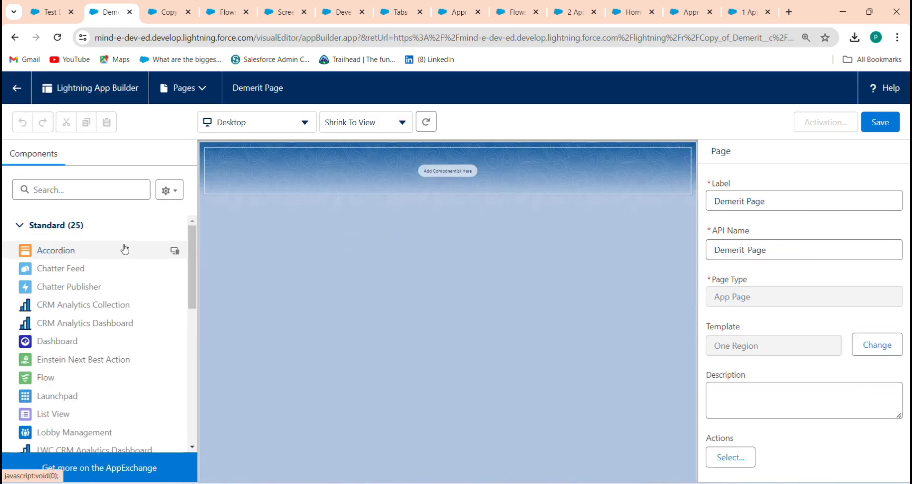
pyautogui.click(83, 191)
pyautogui.write('flow')
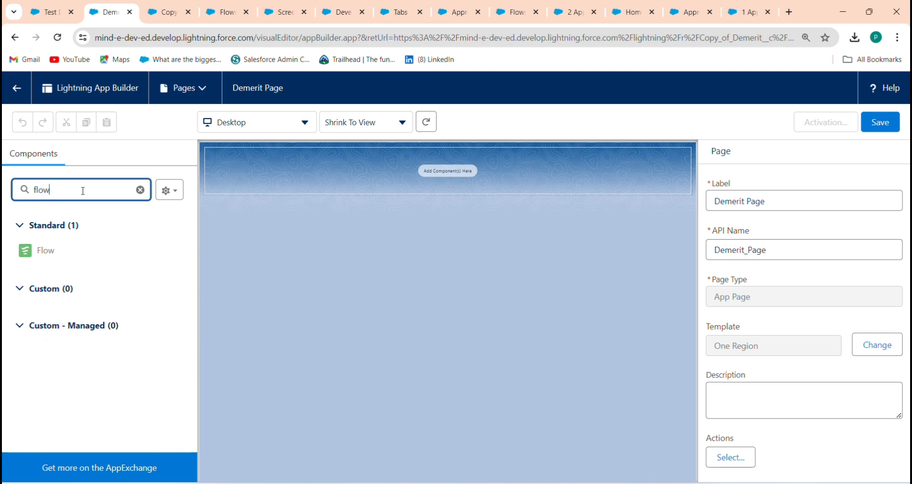
pyautogui.moveTo(36, 253); pyautogui.dragTo(297, 190)
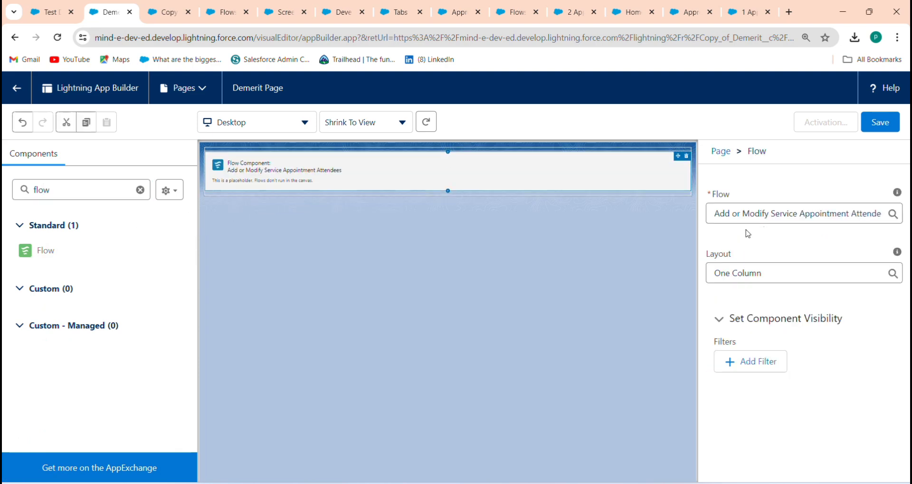
pyautogui.click(783, 214)
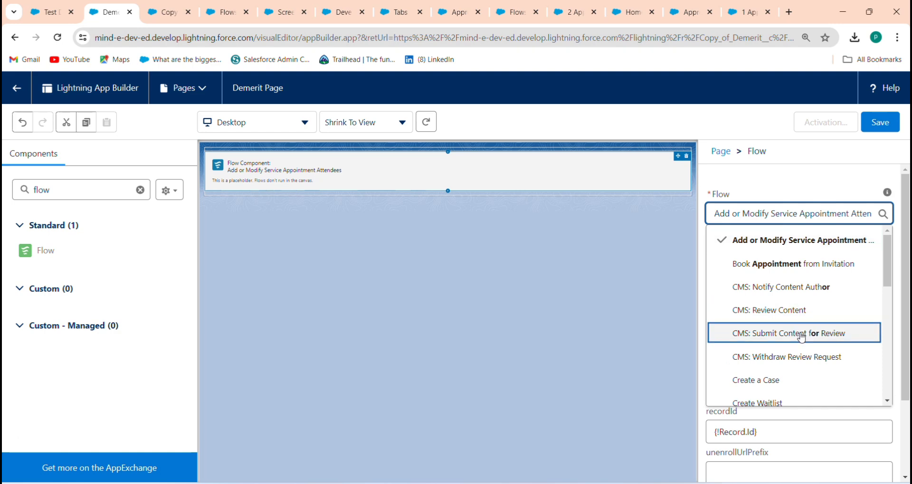
pyautogui.moveTo(887, 304)
pyautogui.mouseDown()
pyautogui.moveTo(893, 437)
pyautogui.moveTo(893, 300)
pyautogui.mouseUp()
pyautogui.click(424, 332)
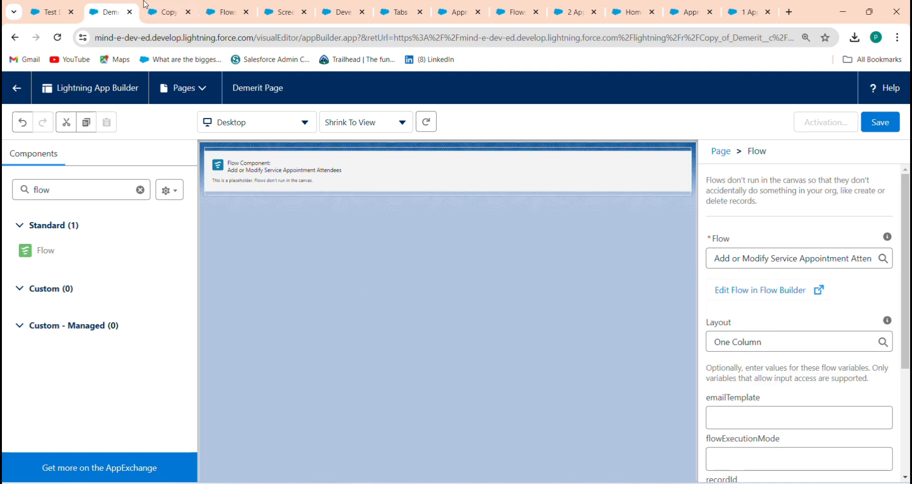
# Check the demerit screen flow's name in Flow Builder and return to the Demerit Page in Lightning App Builder
pyautogui.click(166, 12)
pyautogui.click(225, 14)
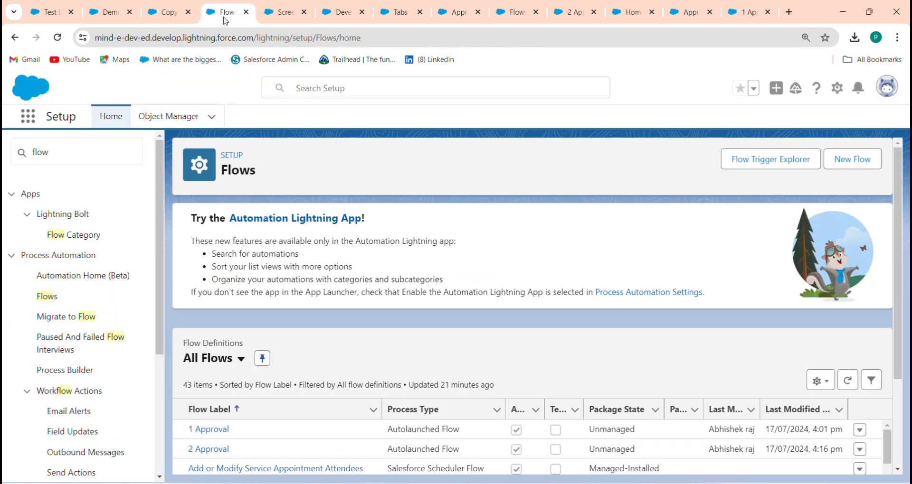
pyautogui.click(280, 14)
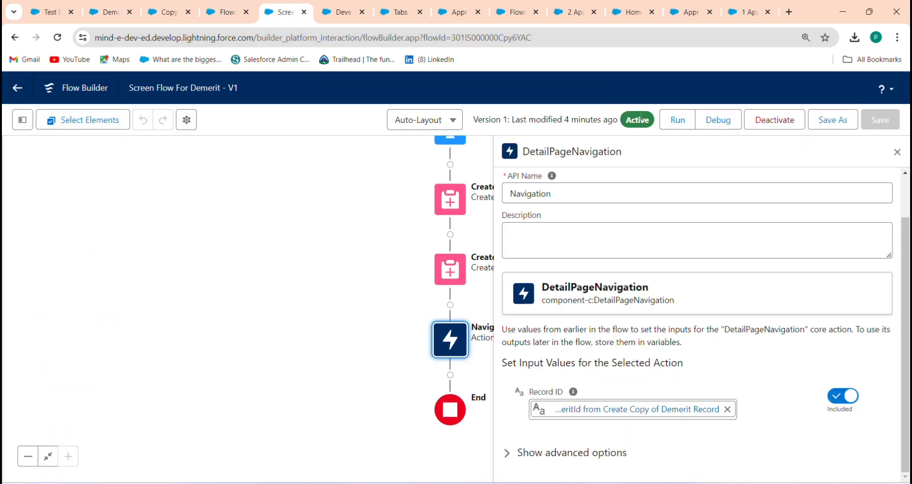
pyautogui.click(166, 13)
pyautogui.click(119, 14)
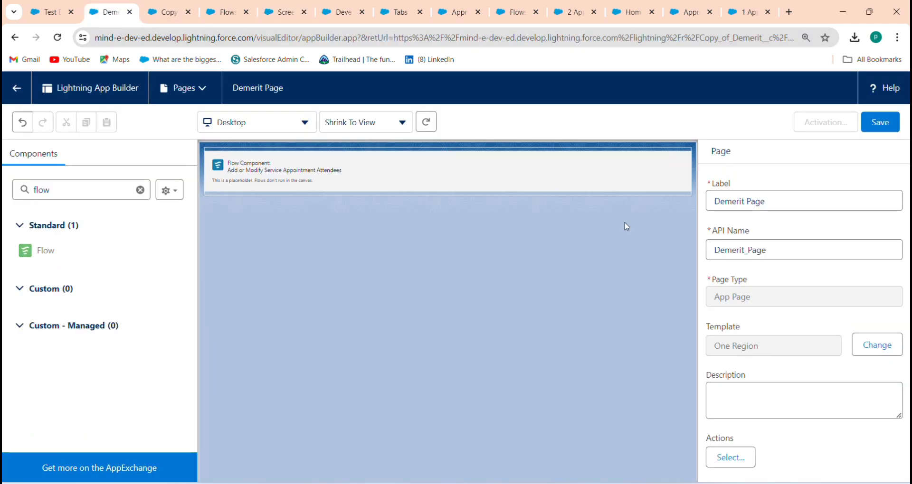
# Set the Flow component on the Demerit Page to run Screen Flow For Demerit
pyautogui.click(580, 182)
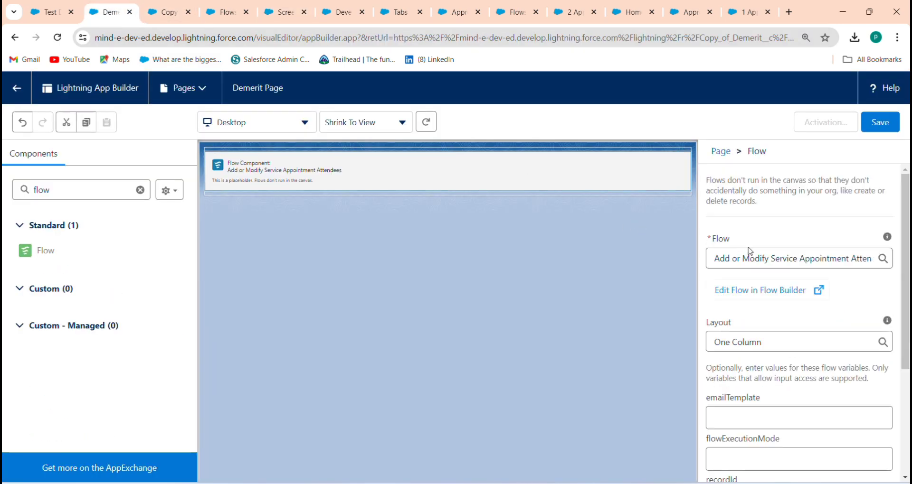
pyautogui.click(762, 259)
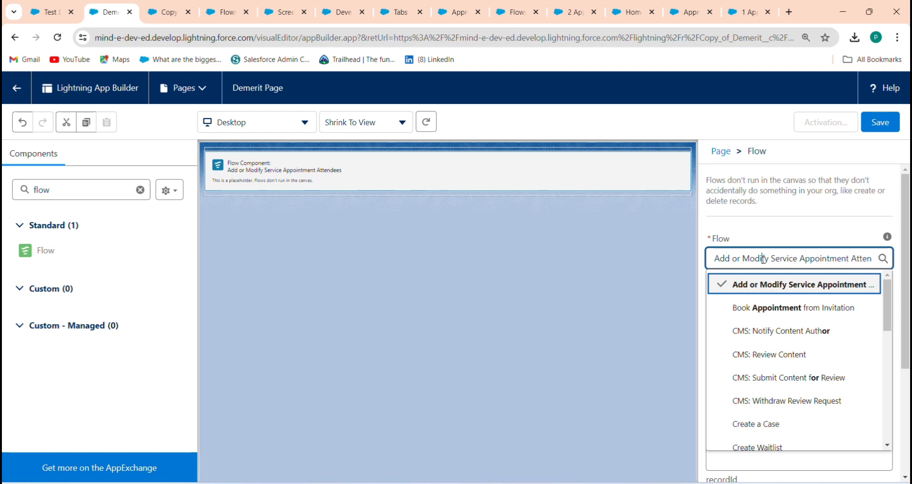
pyautogui.hotkey('ctrl', 'a')
pyautogui.press('BackSpace')
pyautogui.write('sc')
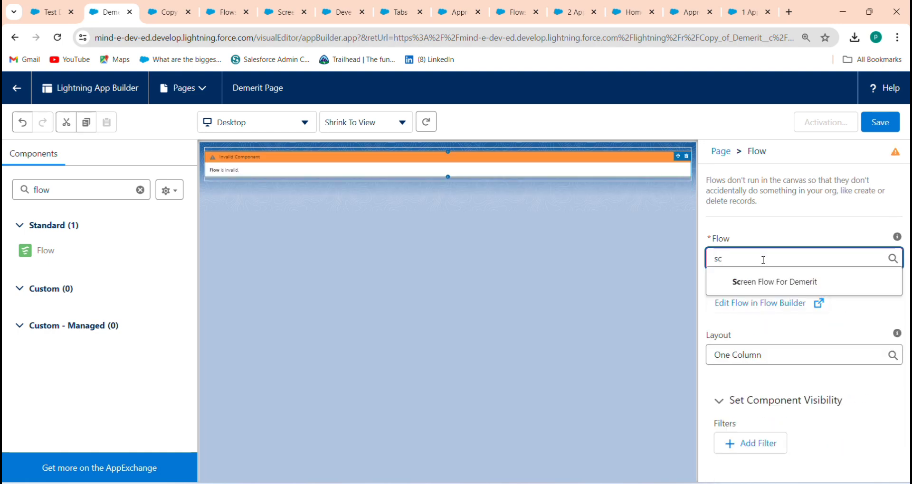
pyautogui.click(764, 280)
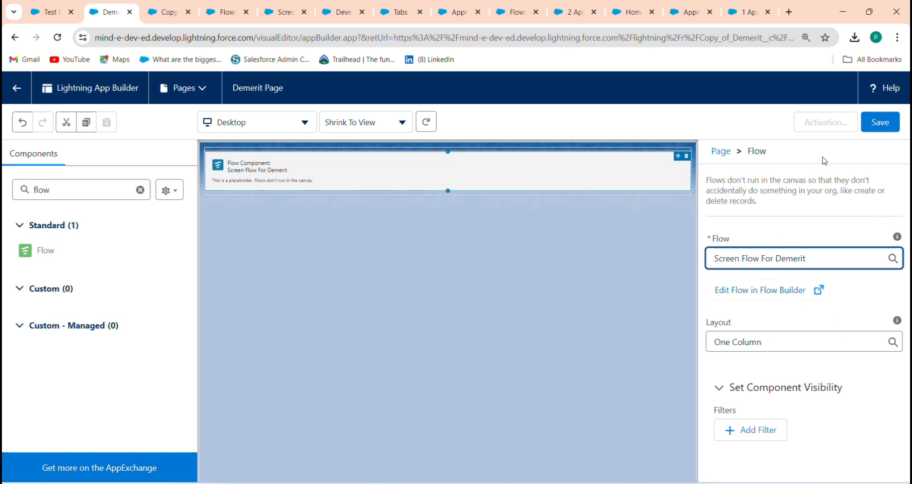
# Save the Demerit Page, activate it for all users with the box icon, skip adding it to navigation menus, and exit the builder
pyautogui.click(880, 122)
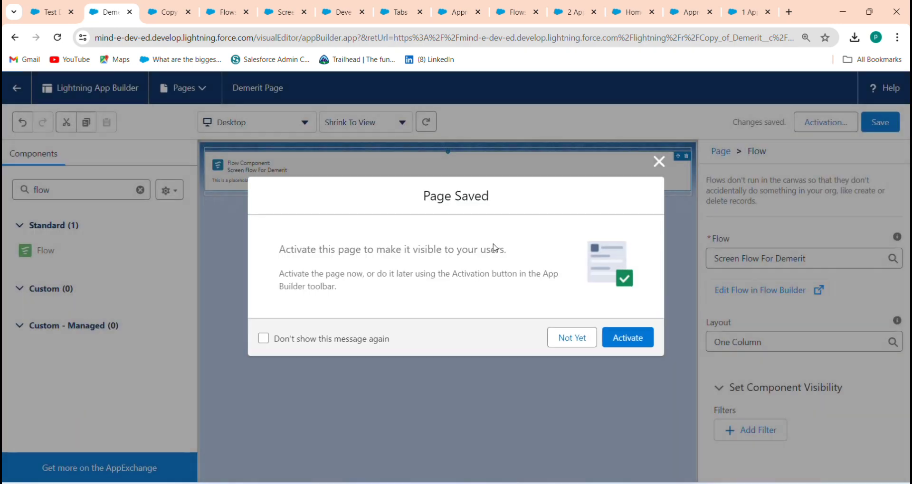
pyautogui.click(626, 349)
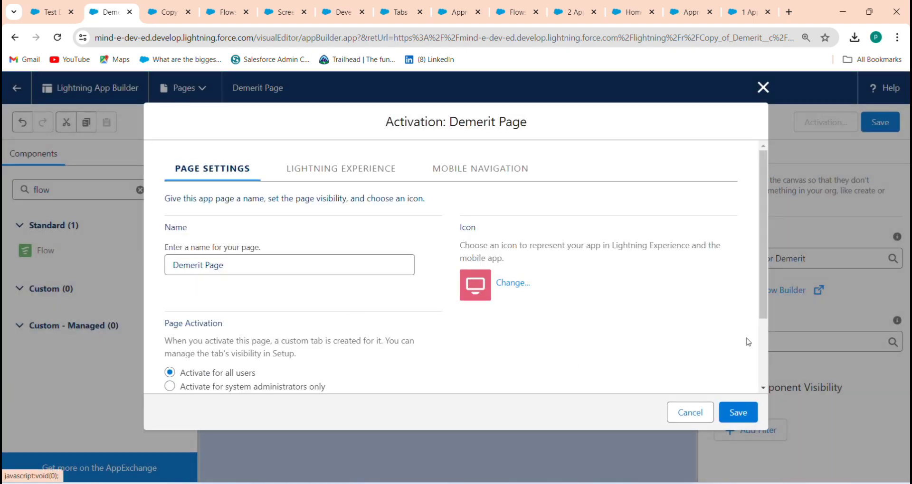
pyautogui.scroll(-3, 762, 351)
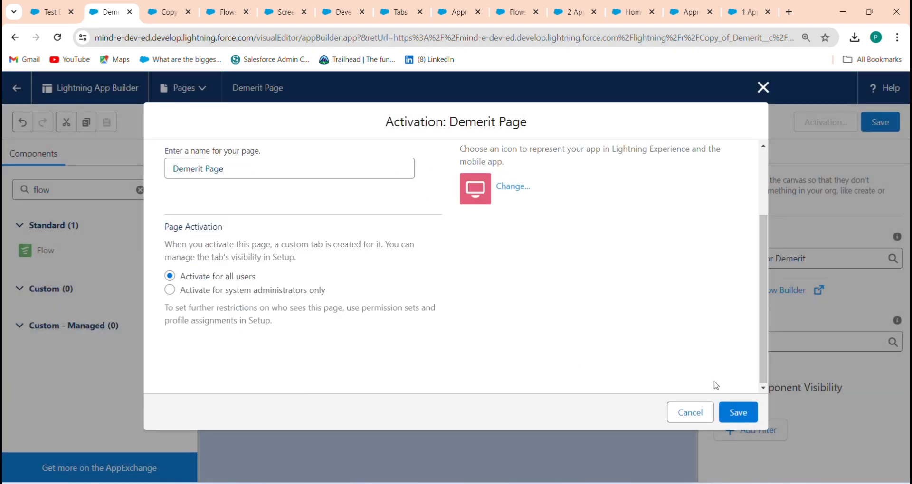
pyautogui.click(503, 186)
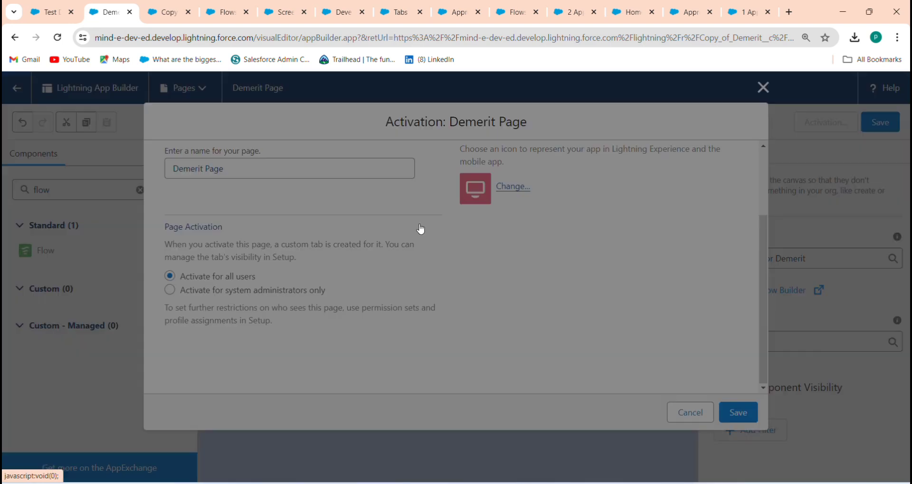
pyautogui.click(408, 236)
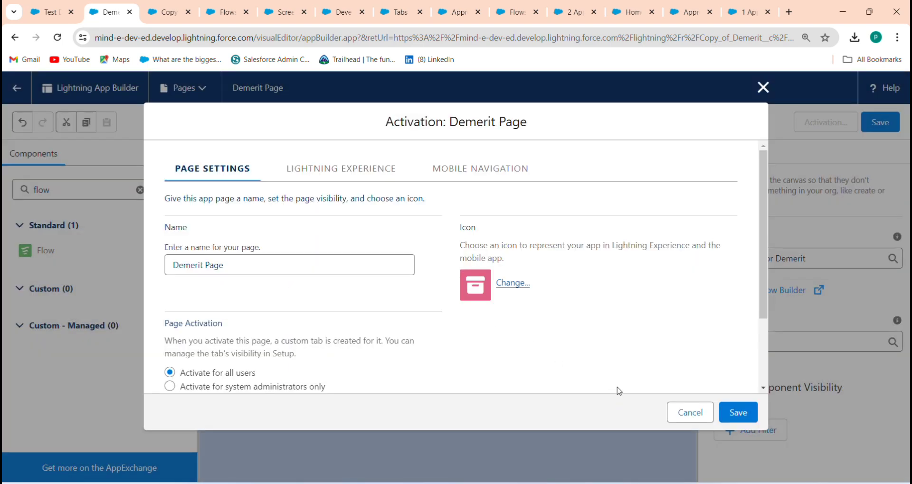
pyautogui.click(740, 416)
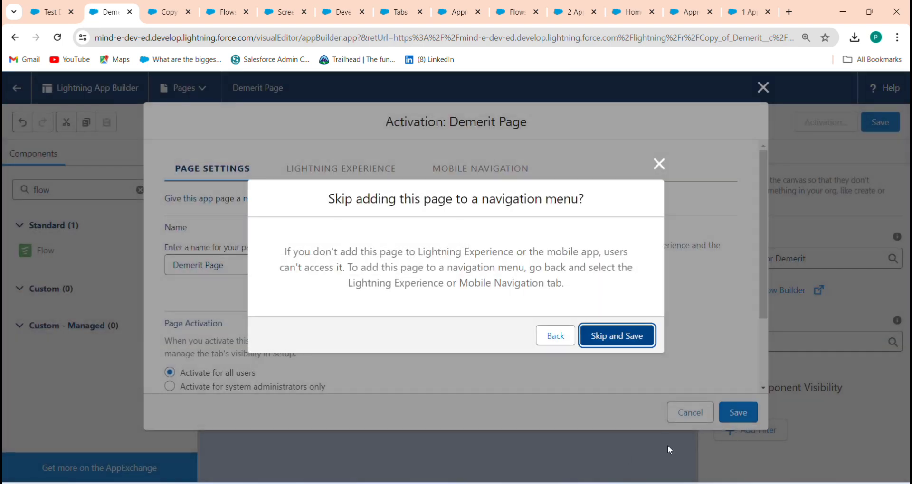
pyautogui.click(620, 341)
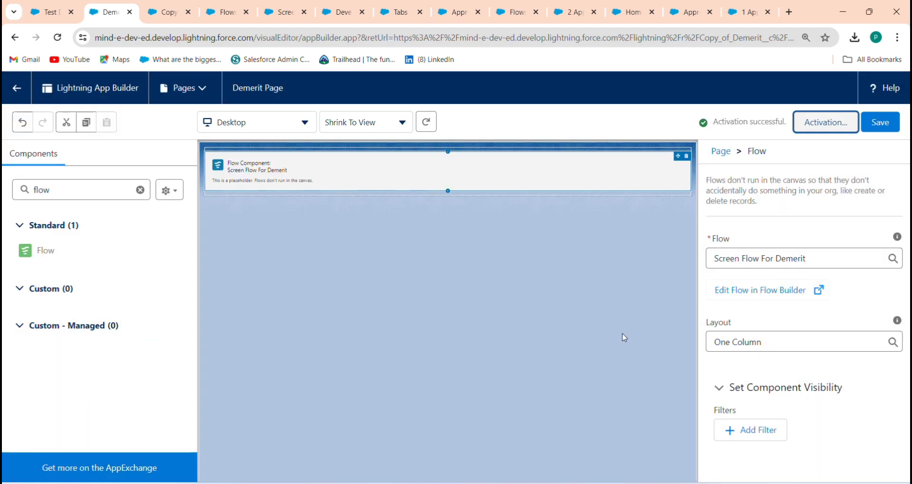
pyautogui.click(880, 125)
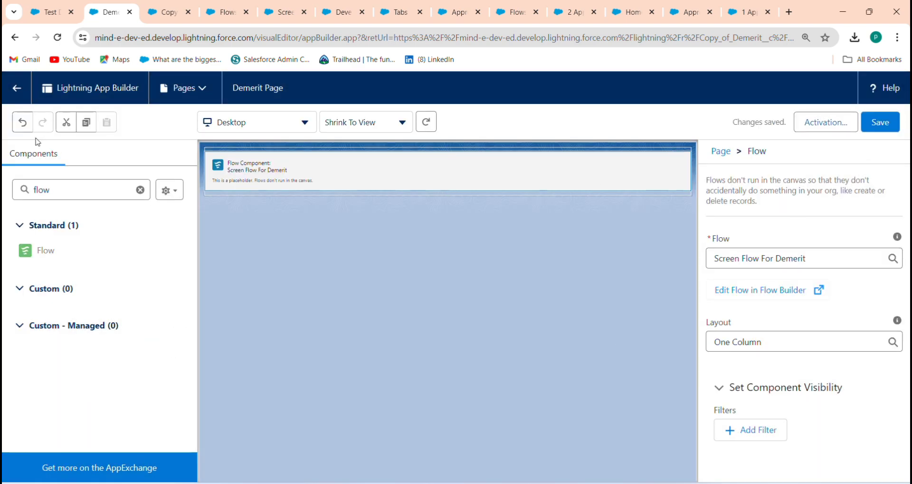
pyautogui.click(16, 91)
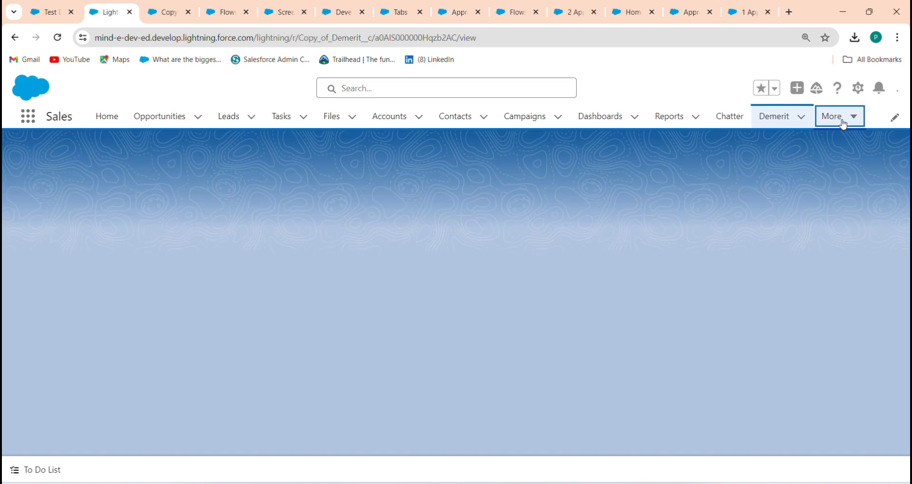
# Add the Demerit Page to the Sales app's navigation items and save the navigation bar
pyautogui.click(843, 124)
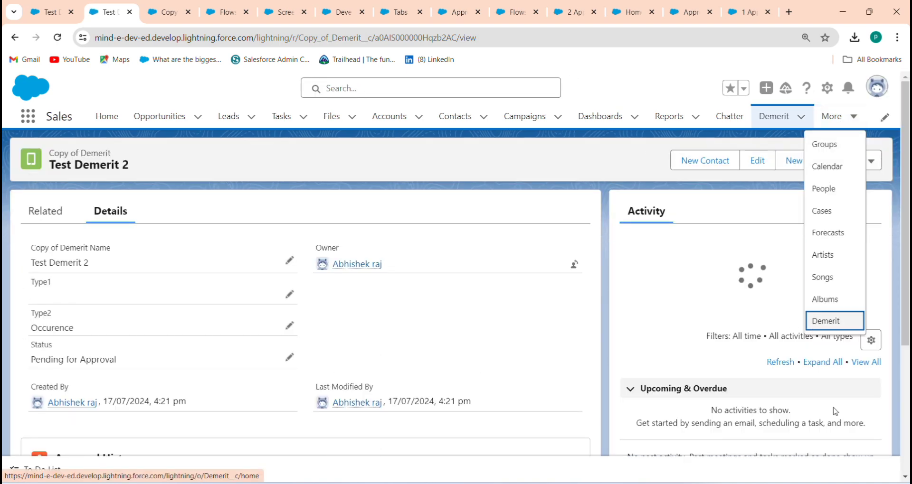
pyautogui.click(604, 169)
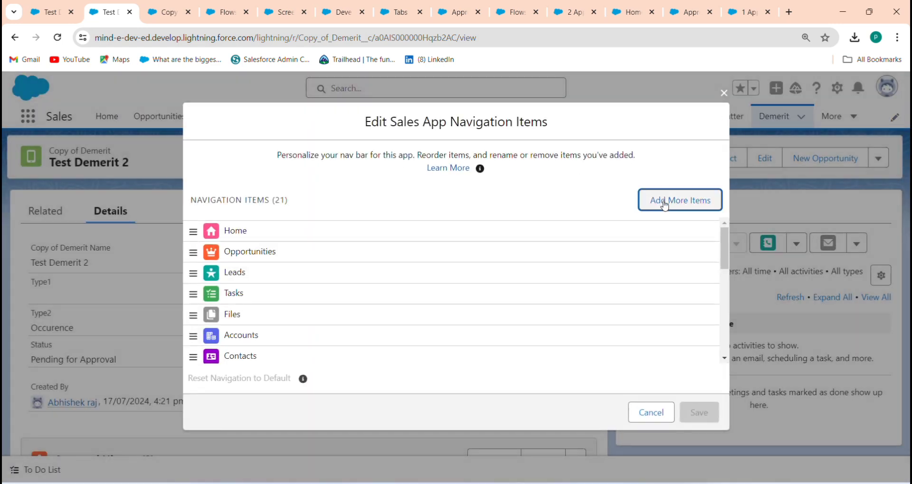
pyautogui.click(641, 200)
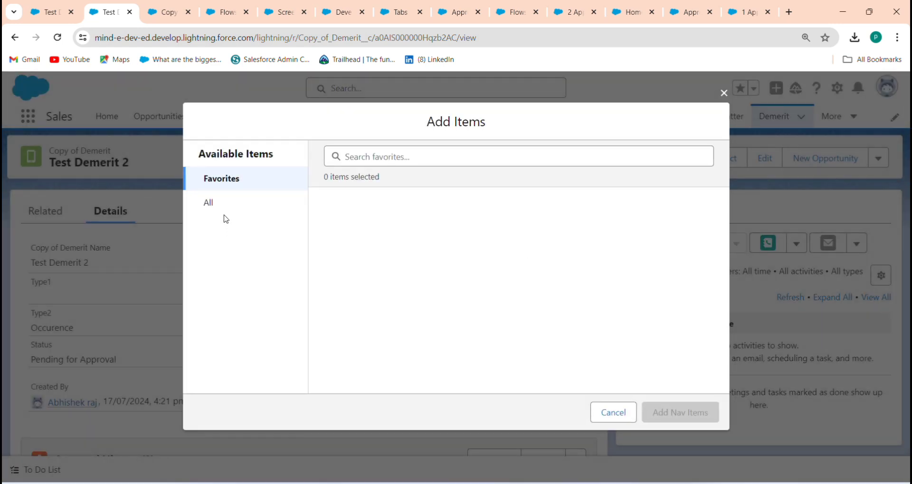
pyautogui.click(222, 209)
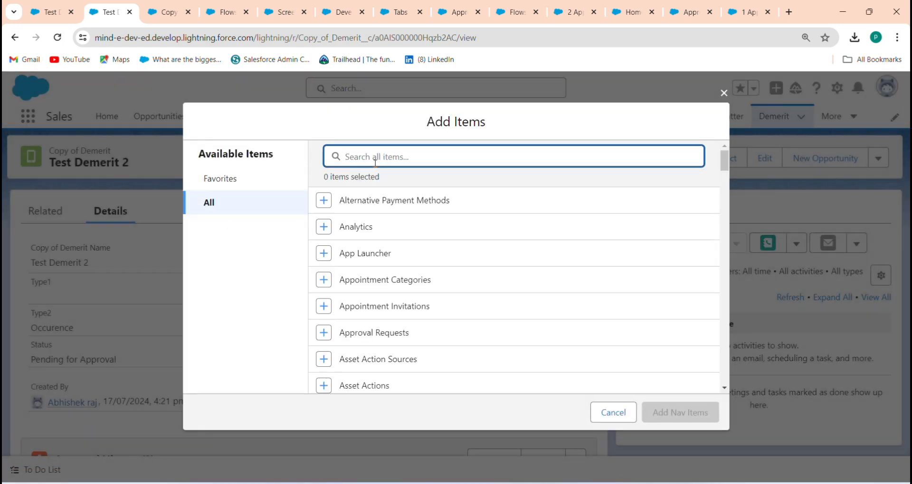
pyautogui.write('deme')
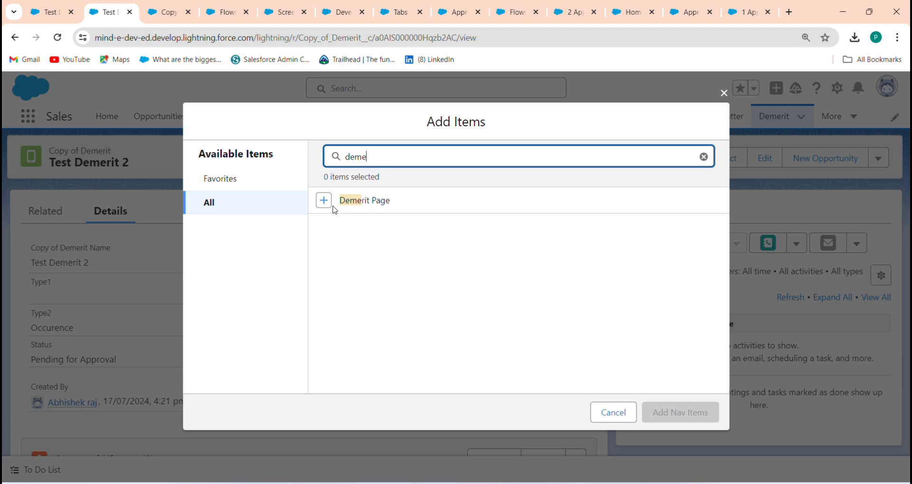
pyautogui.click(335, 210)
pyautogui.click(323, 200)
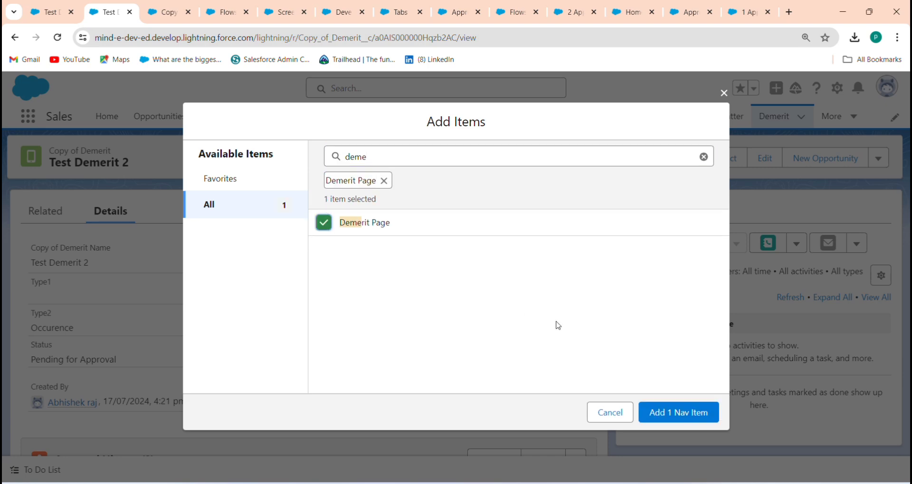
pyautogui.click(657, 409)
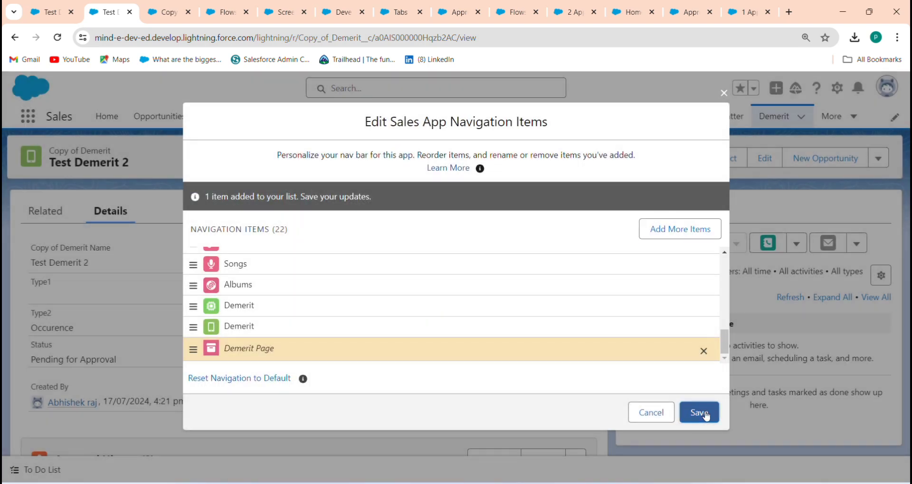
pyautogui.click(705, 415)
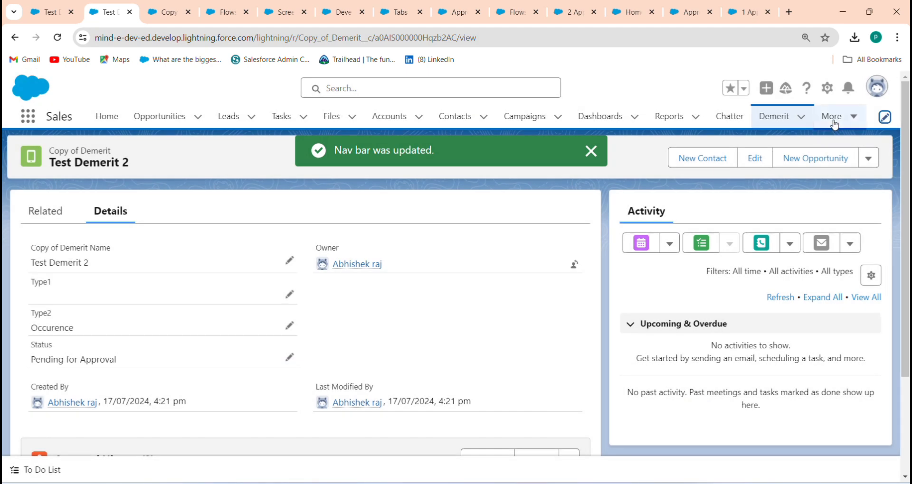
# Open the Demerit Page from the Sales app navigation and dismiss the navigation update notification
pyautogui.click(835, 124)
pyautogui.click(831, 342)
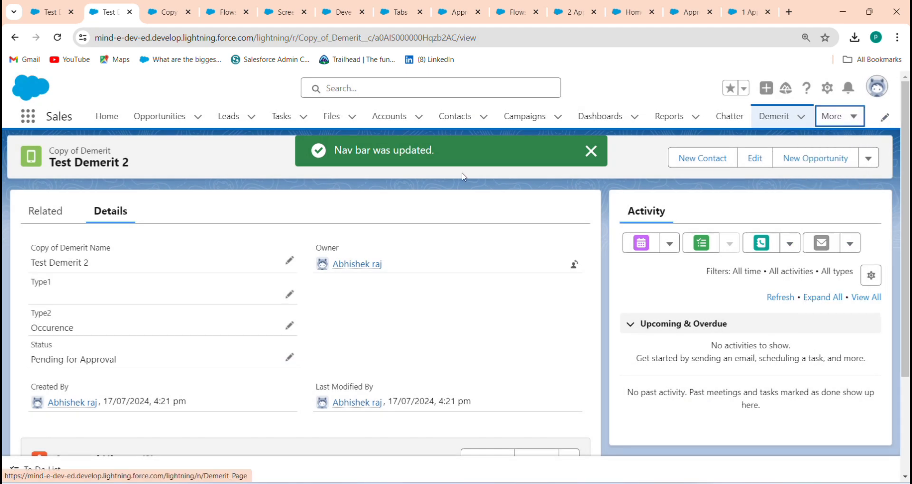
pyautogui.click(596, 151)
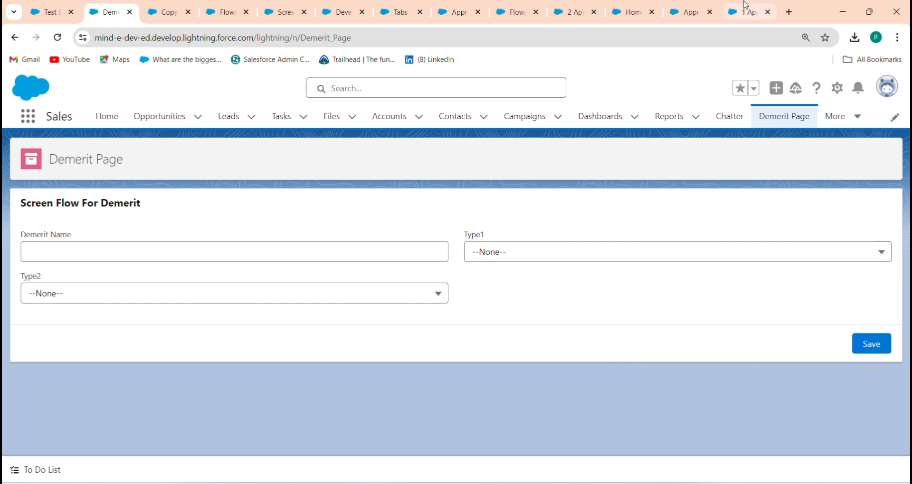
# Close every other browser tab so only the Demerit Page remains open in the maximized window
pyautogui.click(768, 13)
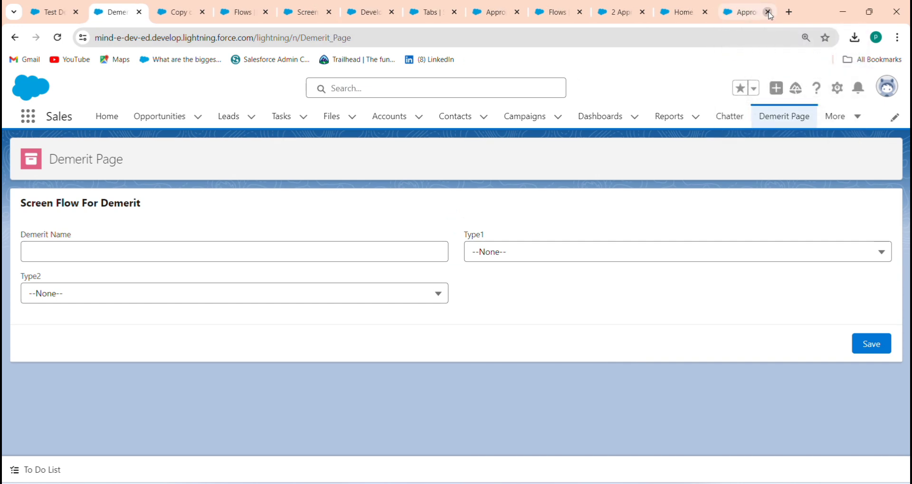
pyautogui.click(768, 13)
pyautogui.click(768, 13)
pyautogui.click(768, 12)
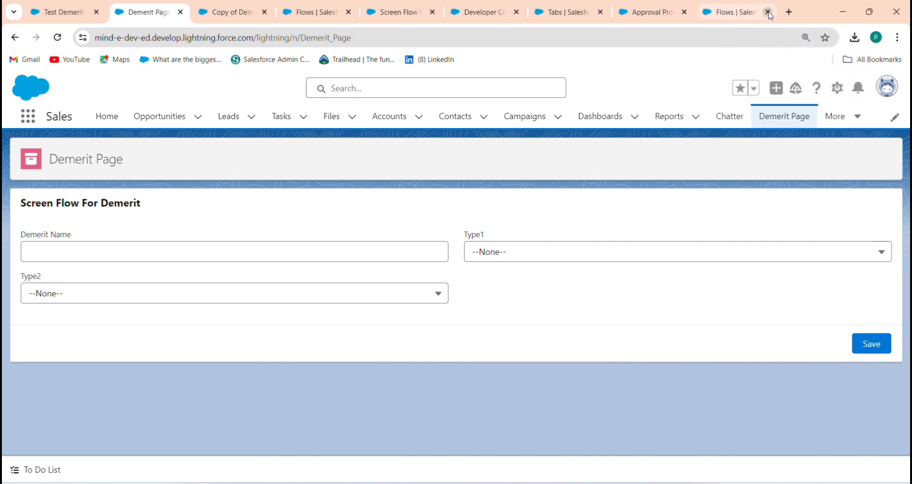
pyautogui.click(768, 12)
pyautogui.doubleClick(768, 12)
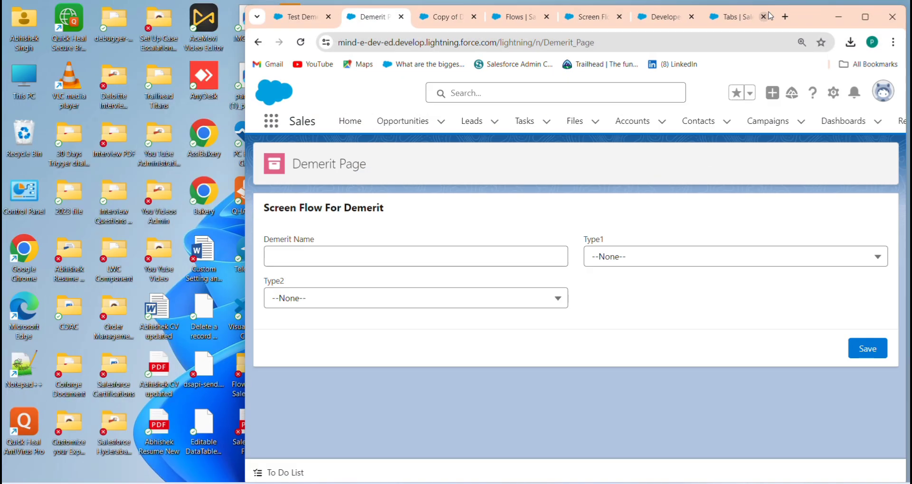
pyautogui.click(768, 14)
pyautogui.click(764, 17)
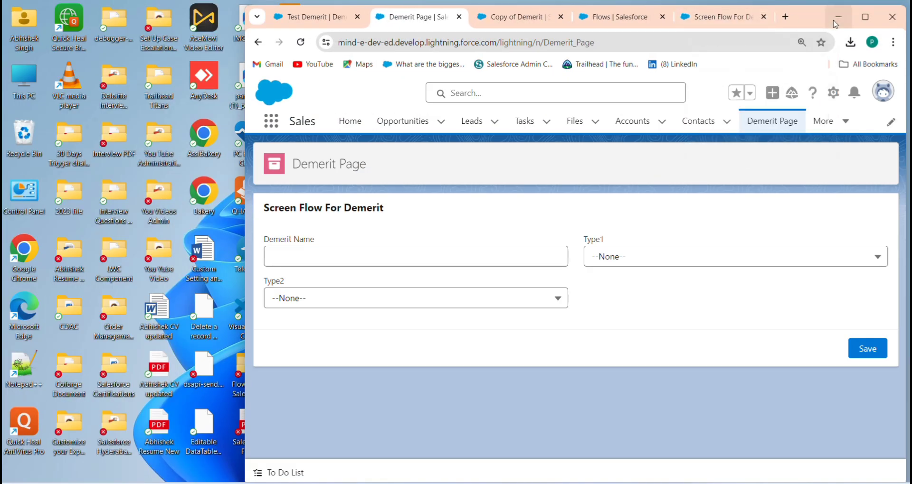
pyautogui.click(862, 20)
pyautogui.click(669, 14)
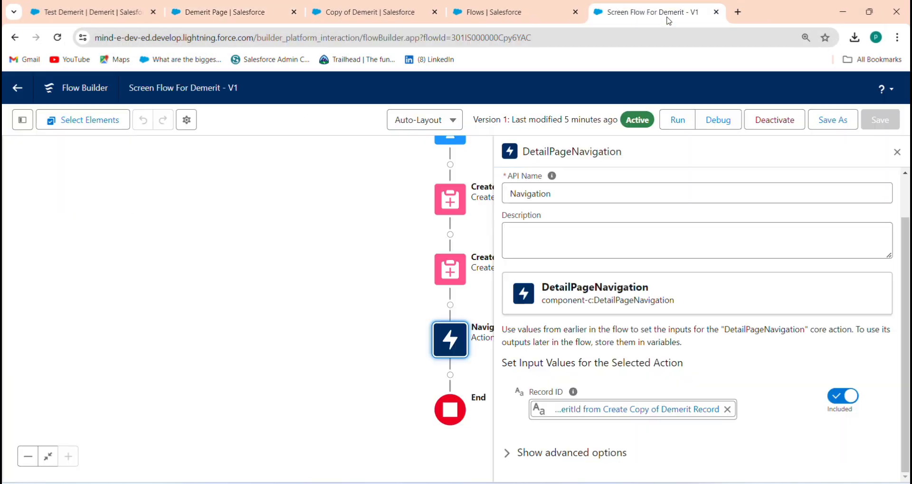
pyautogui.click(716, 12)
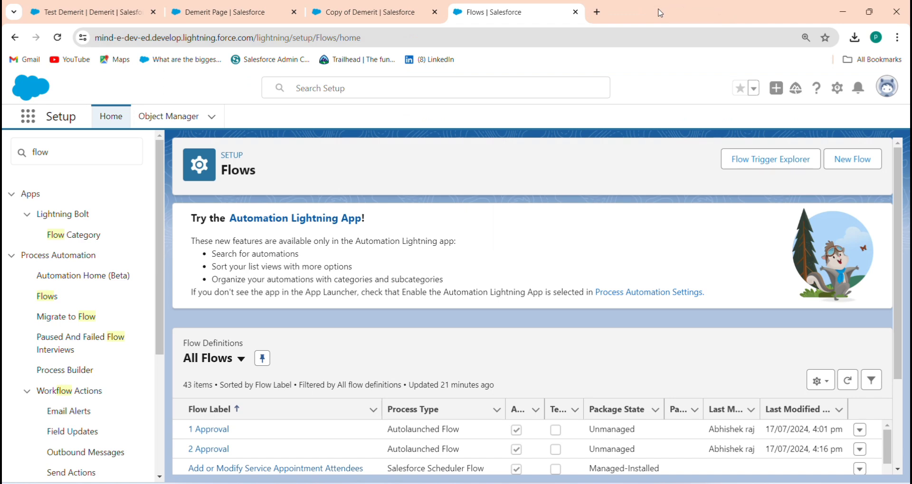
pyautogui.click(576, 12)
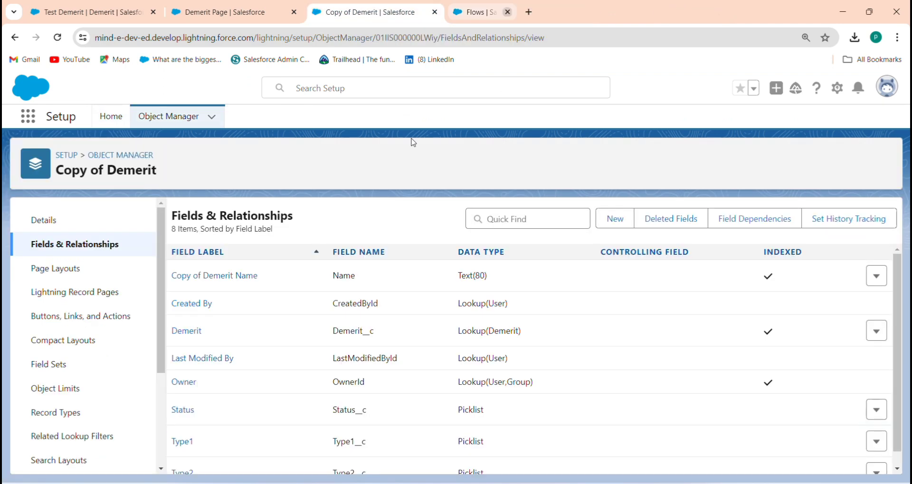
pyautogui.click(230, 14)
pyautogui.click(153, 12)
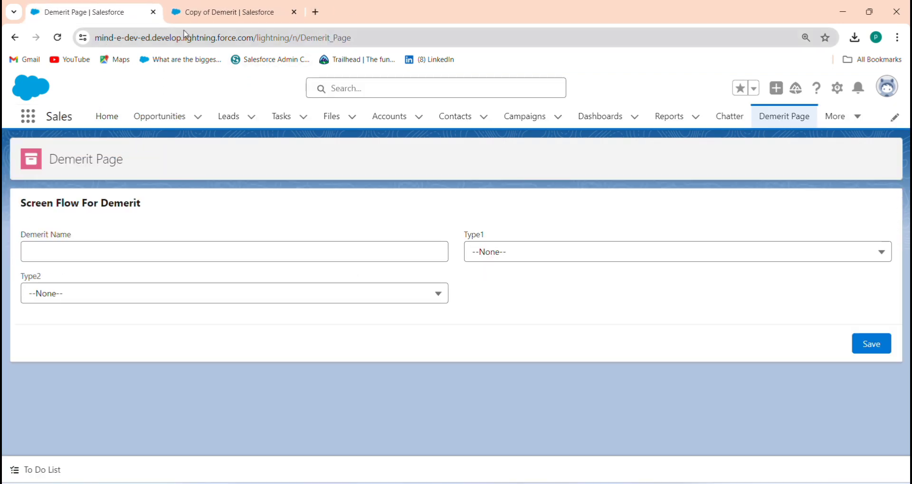
pyautogui.click(246, 14)
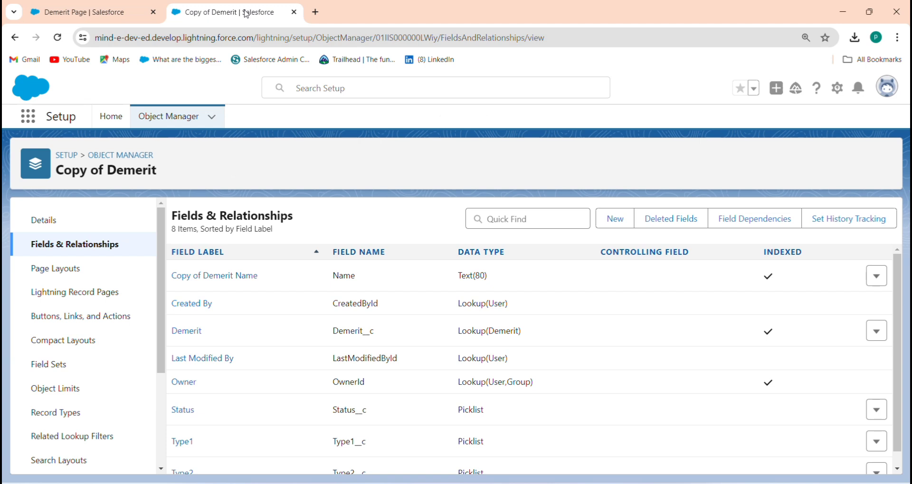
pyautogui.click(295, 12)
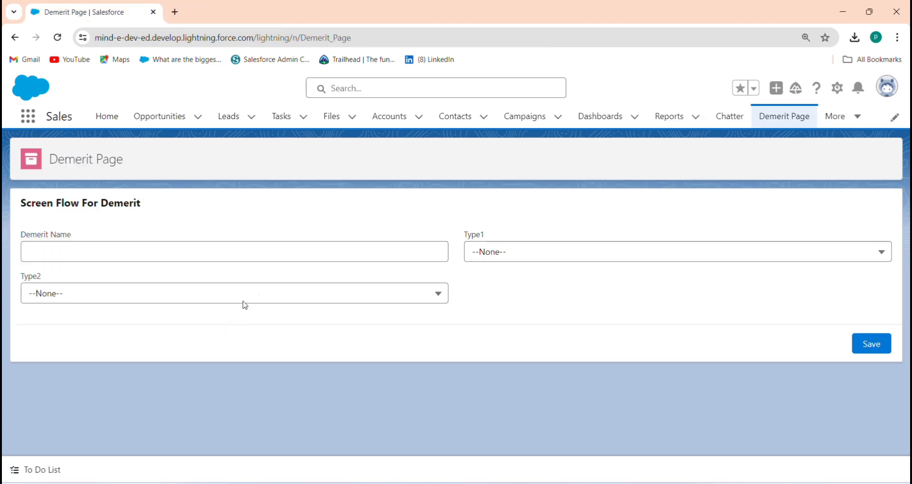
# Submit the demerit screen flow with Demerit Name "My Demerit", Type1 Outflow and Type2 Occurence
pyautogui.click(99, 244)
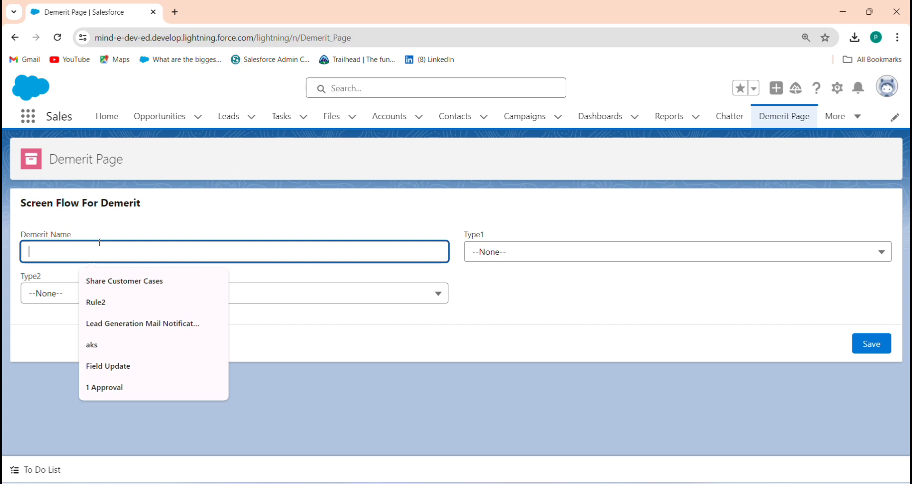
pyautogui.write('My')
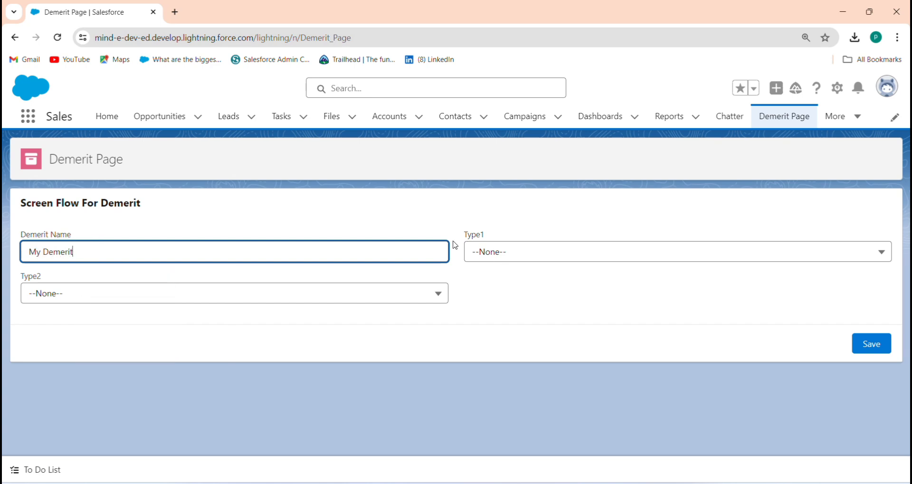
pyautogui.write(' Demerit')
pyautogui.click(490, 256)
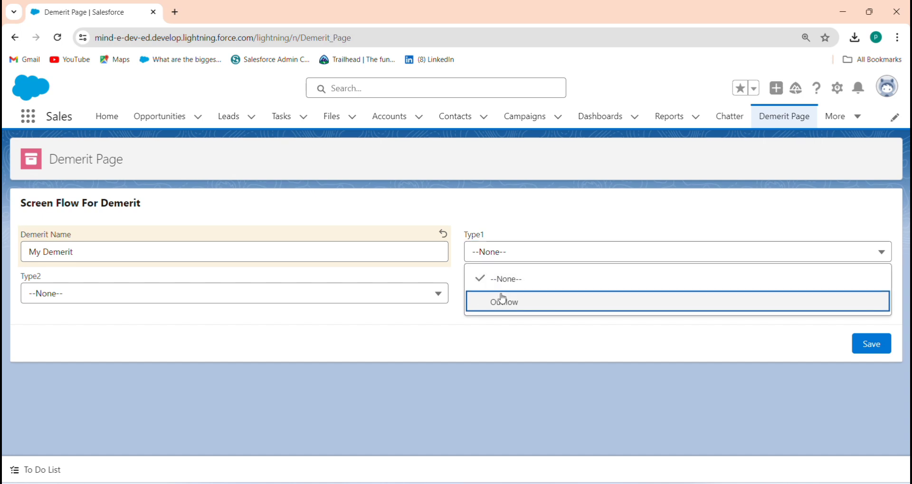
pyautogui.click(503, 299)
pyautogui.click(377, 293)
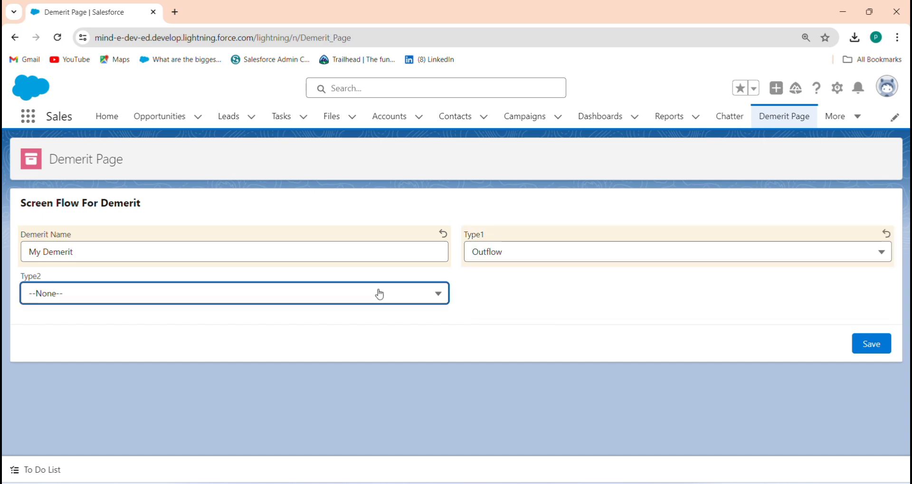
pyautogui.click(306, 341)
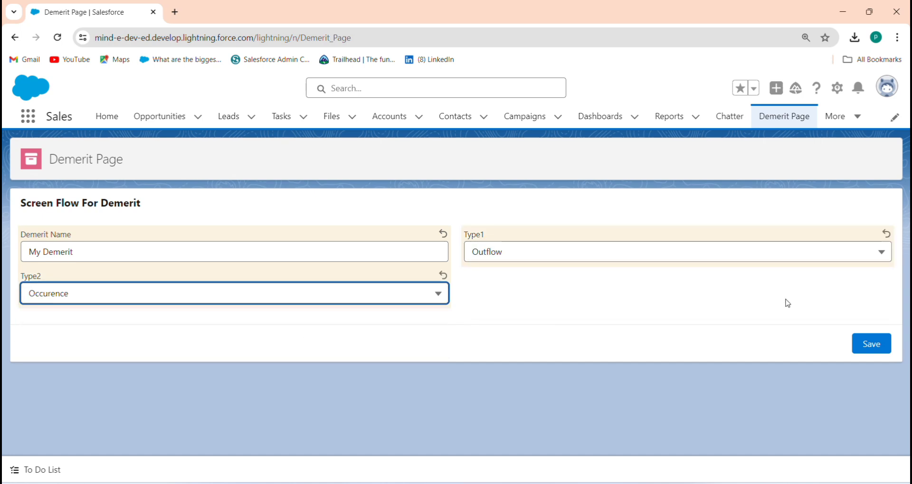
pyautogui.click(864, 344)
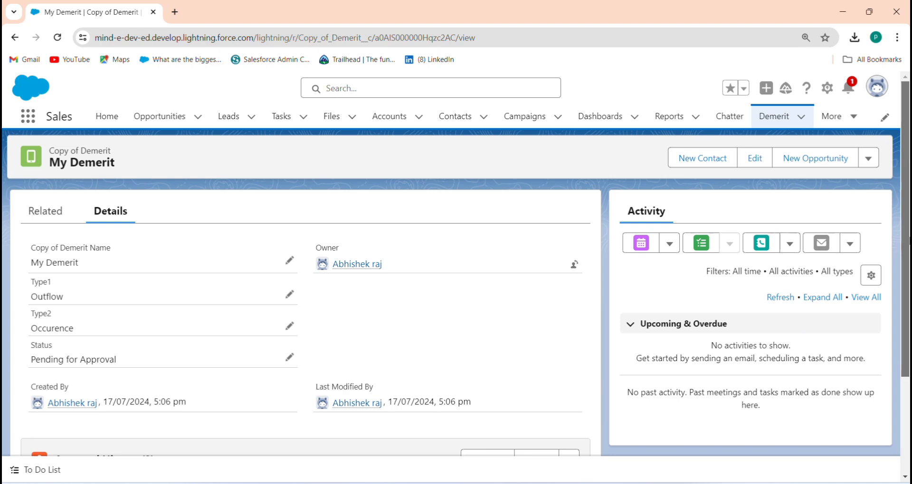
# Review the My Demerit record's details and approval history, and open its Copy of Demerit record page for editing
pyautogui.scroll(-3, 343, 364)
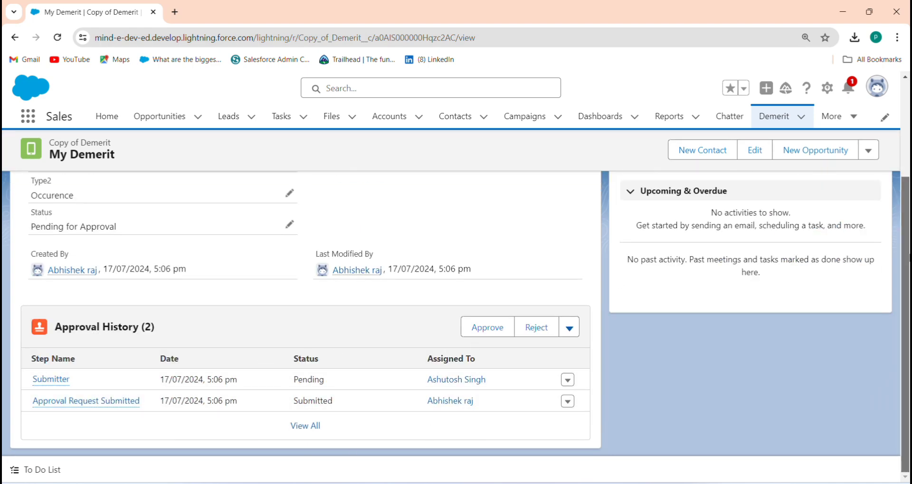
pyautogui.scroll(2, 908, 256)
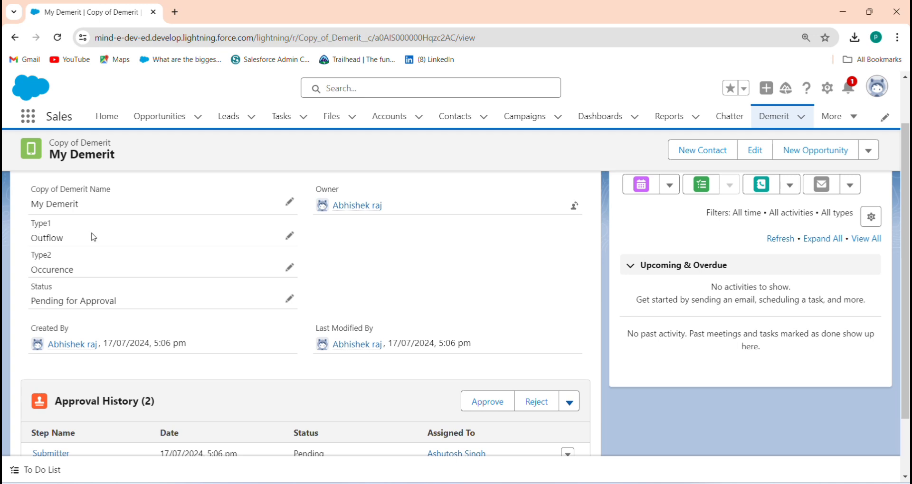
pyautogui.click(827, 89)
pyautogui.click(746, 238)
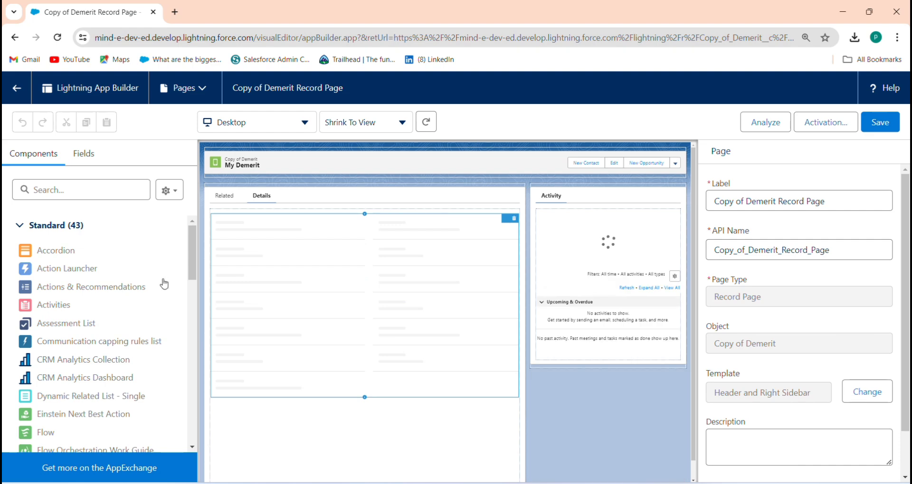
# Find the Related List - Single component with the search "rela" and add it below the Activity section
pyautogui.moveTo(192, 267); pyautogui.dragTo(192, 247)
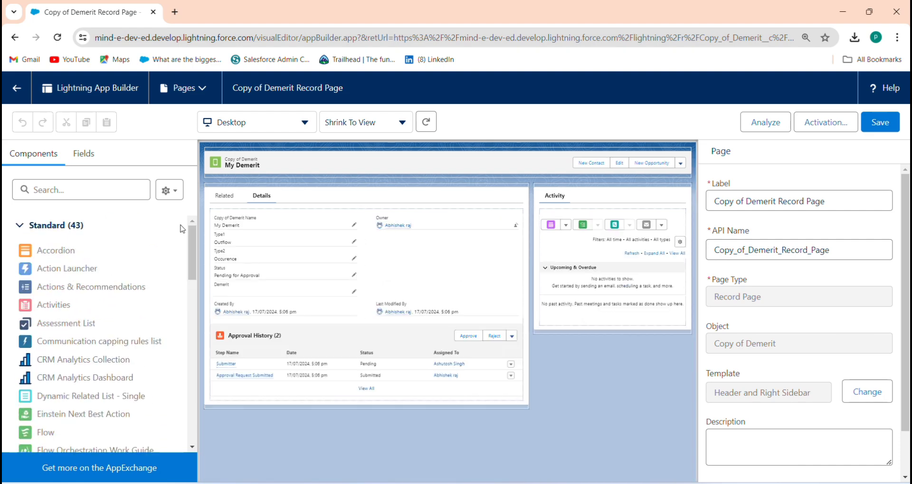
pyautogui.click(105, 193)
pyautogui.write('rec')
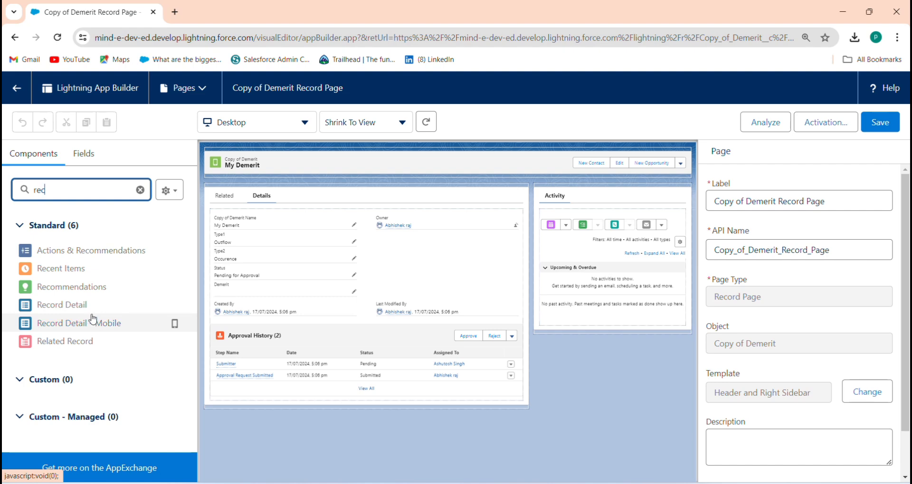
pyautogui.press('BackSpace')
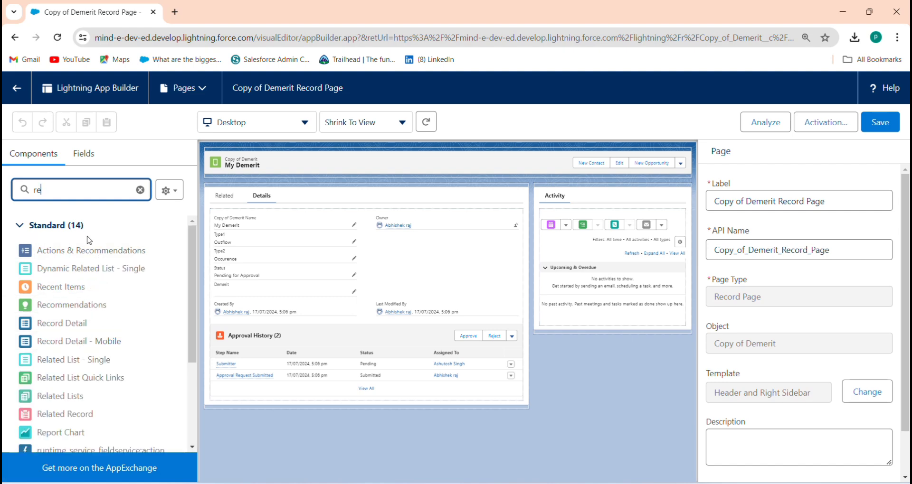
pyautogui.write('la')
pyautogui.moveTo(175, 267); pyautogui.dragTo(592, 332)
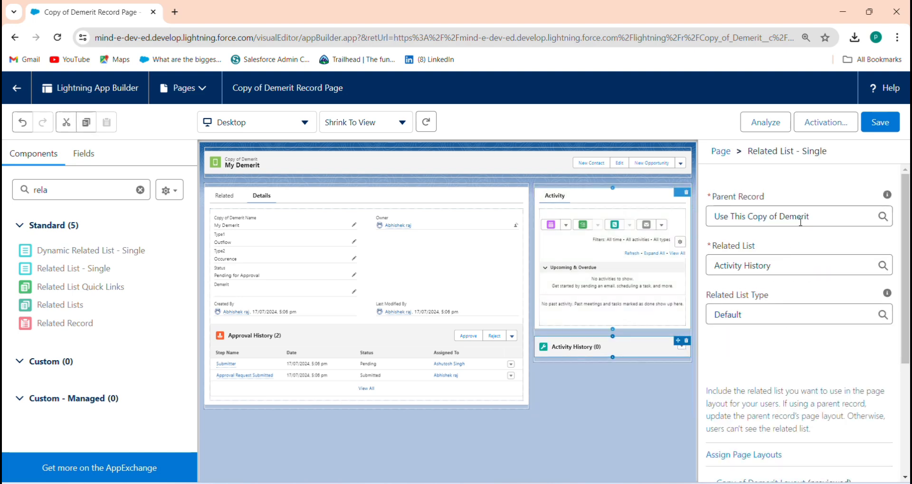
# Set the related list's parent record to Demerit and its related list to Approval History, and save the page
pyautogui.click(810, 220)
pyautogui.doubleClick(781, 266)
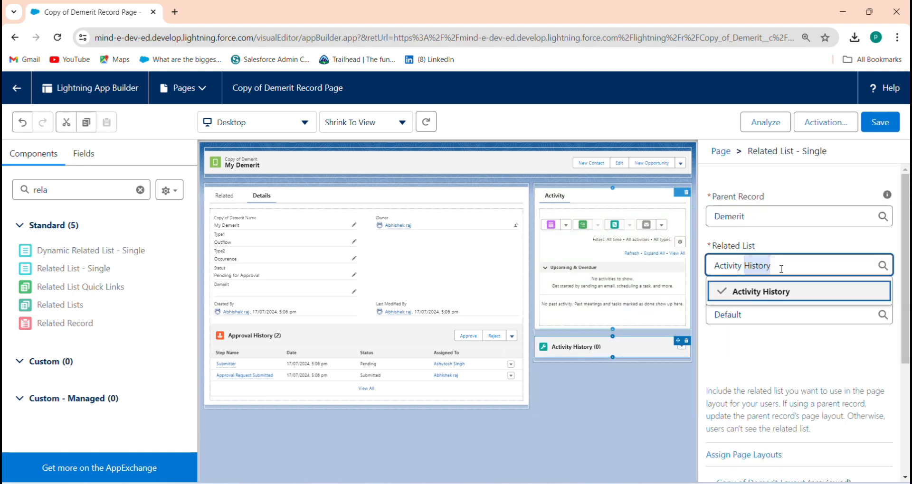
pyautogui.click(758, 217)
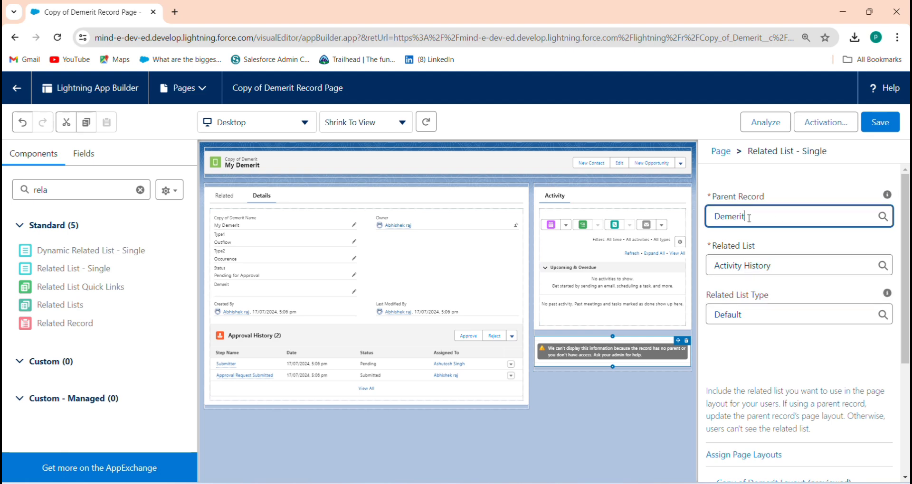
pyautogui.click(810, 186)
pyautogui.click(794, 264)
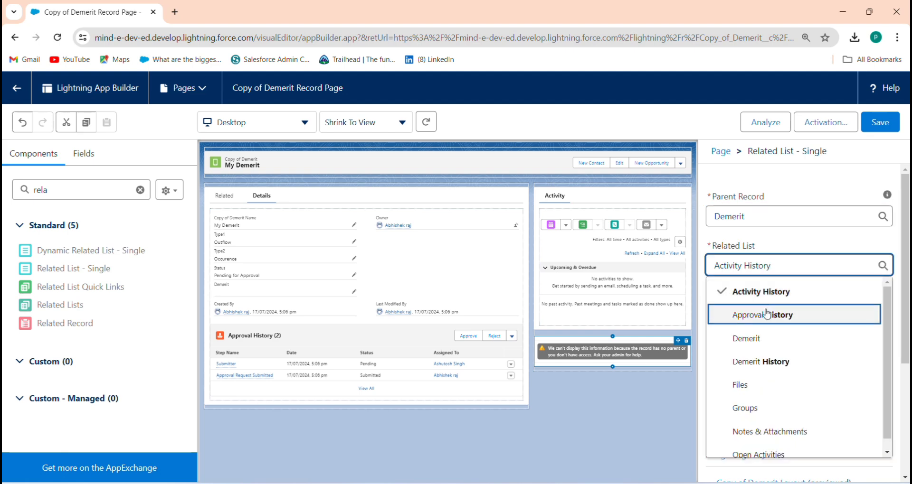
pyautogui.click(765, 317)
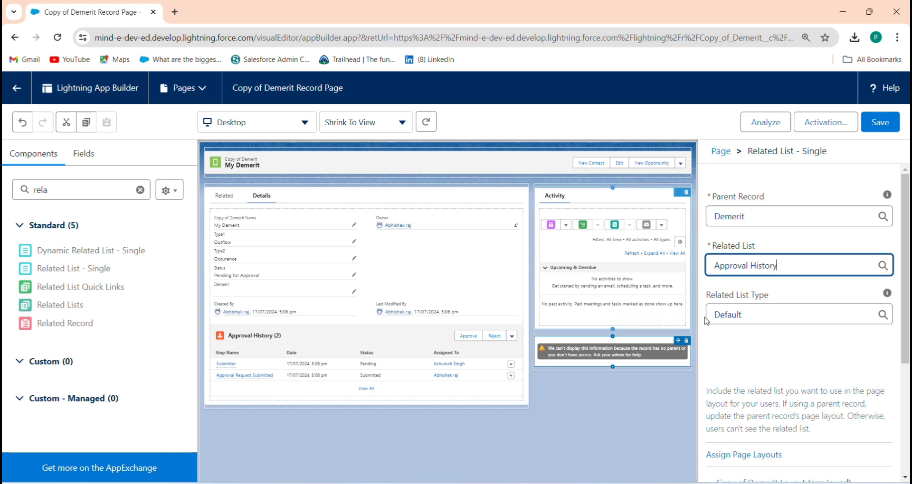
pyautogui.click(877, 131)
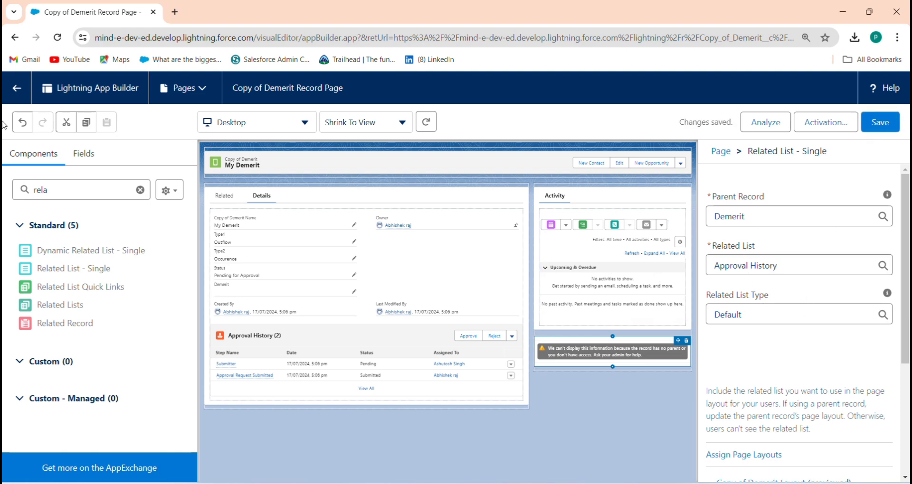
# Return to the My Demerit record and check its Demerit field, approval history and the added related list component
pyautogui.click(17, 88)
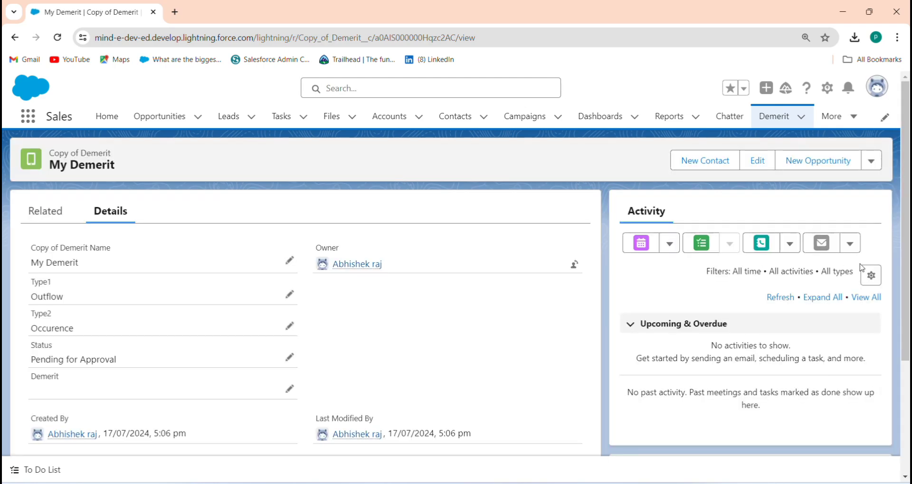
pyautogui.scroll(-3, 863, 267)
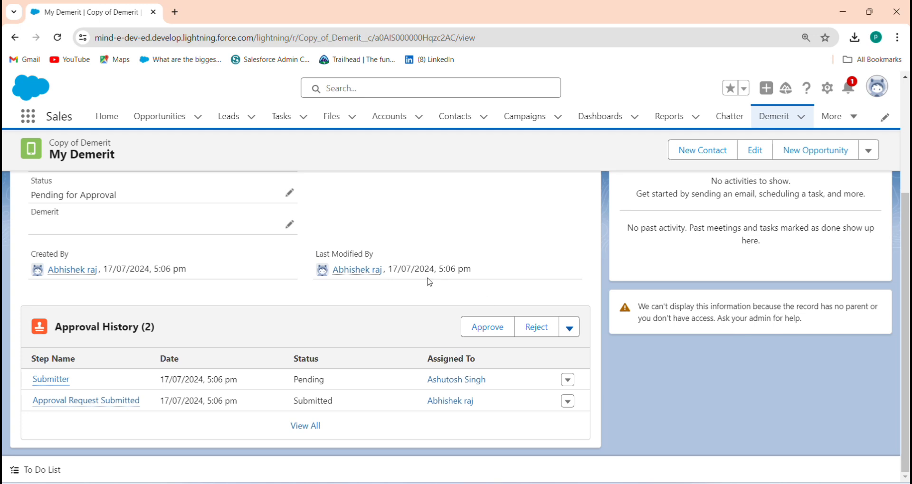
pyautogui.scroll(4, 269, 390)
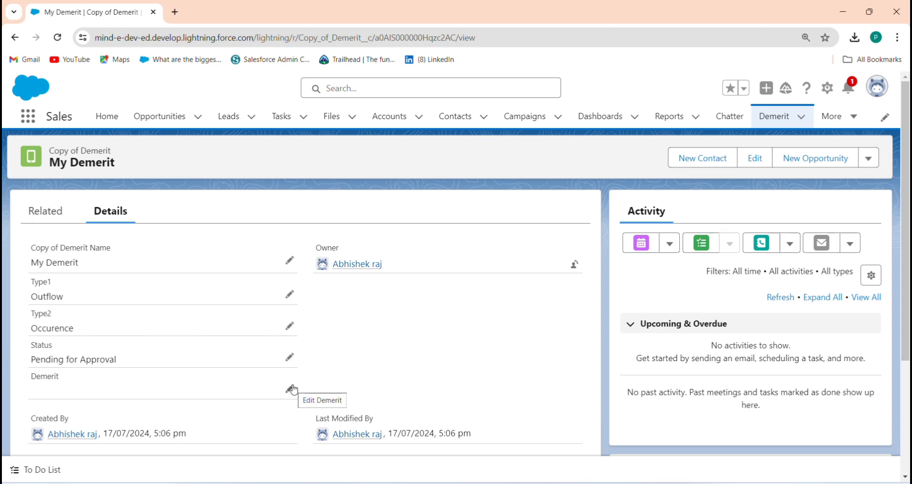
pyautogui.moveTo(905, 249); pyautogui.dragTo(909, 286)
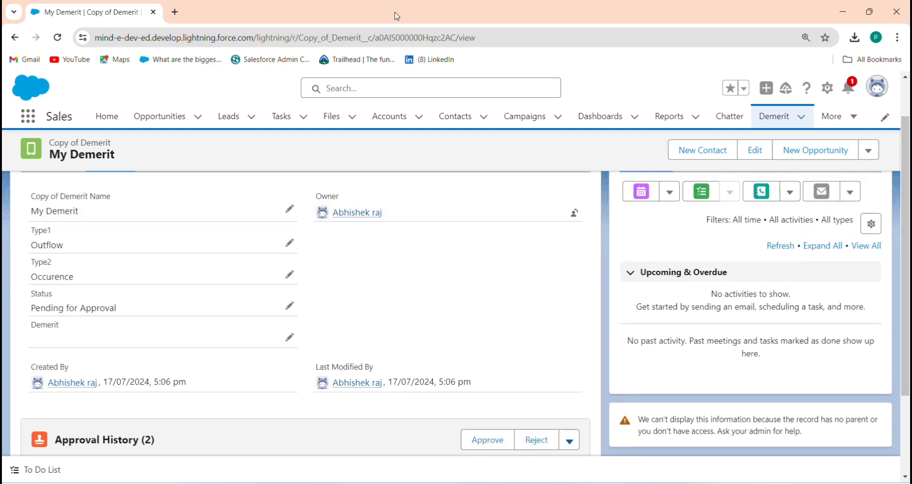
pyautogui.scroll(2, 336, 205)
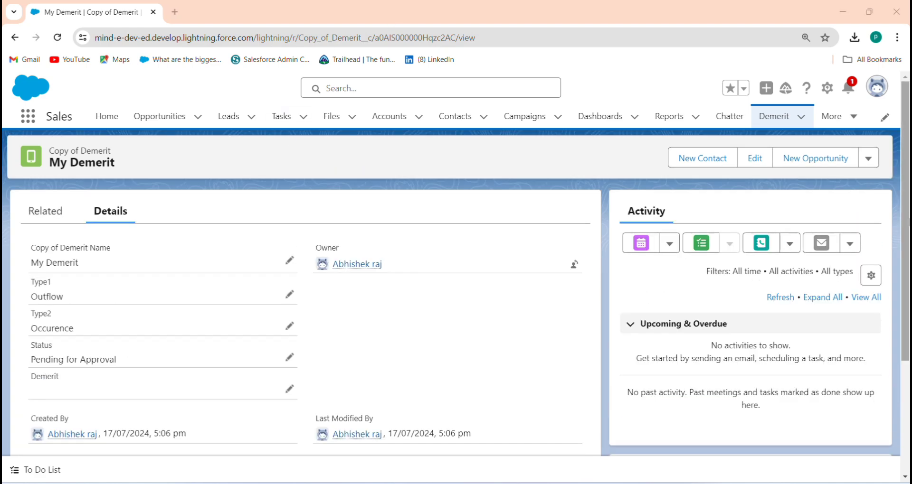
pyautogui.scroll(-3, 456, 323)
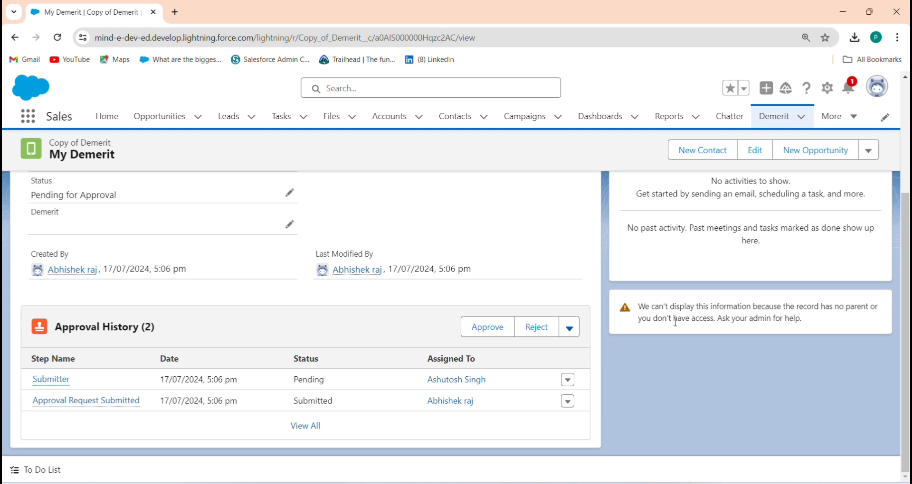
pyautogui.scroll(3, 888, 315)
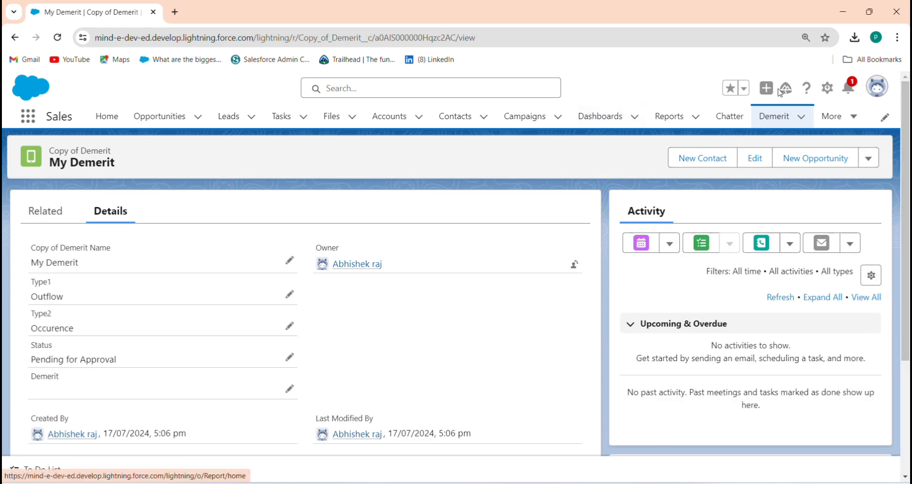
# Open Salesforce Setup and find the Flows page with the search "flow"
pyautogui.click(827, 88)
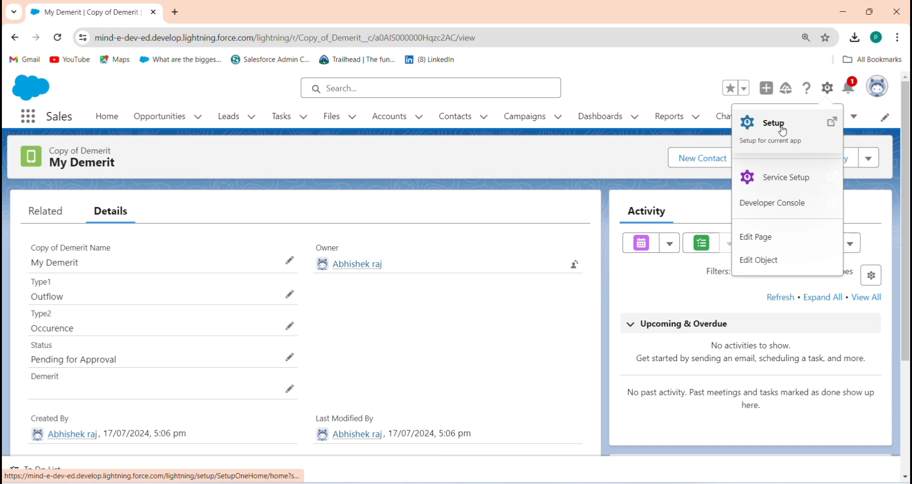
pyautogui.click(783, 131)
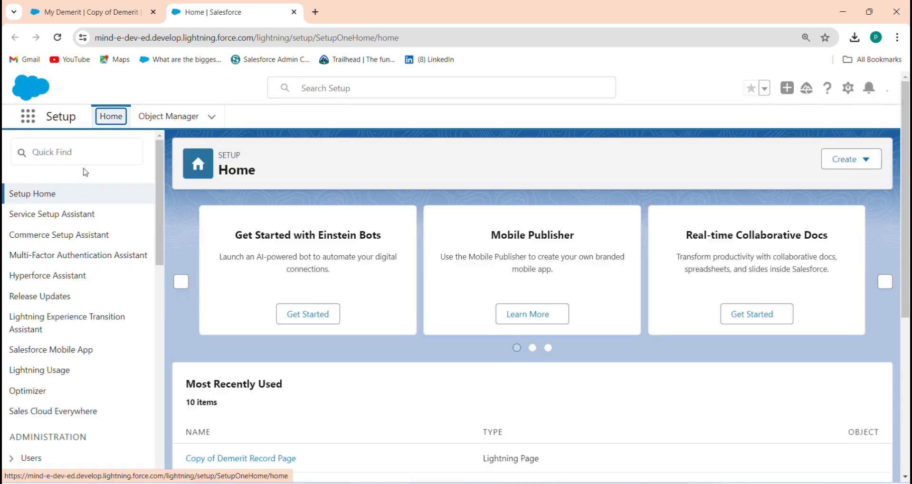
pyautogui.click(92, 157)
pyautogui.write('flow')
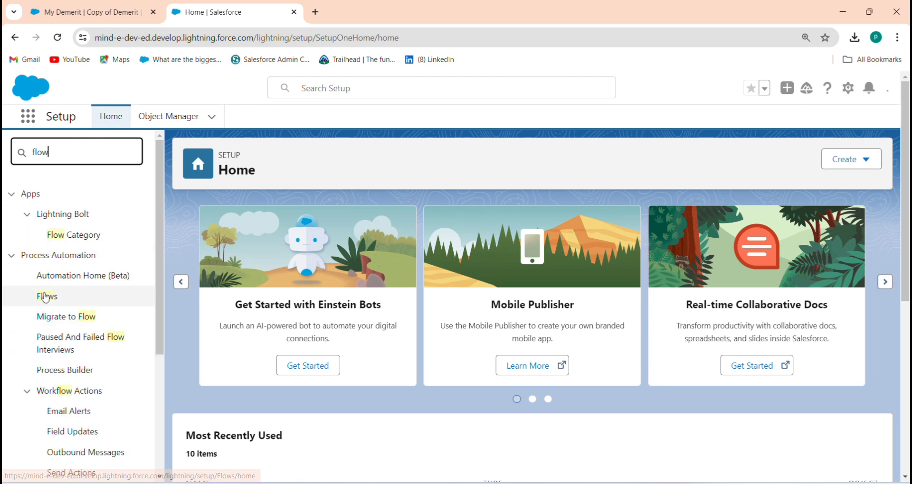
pyautogui.click(46, 297)
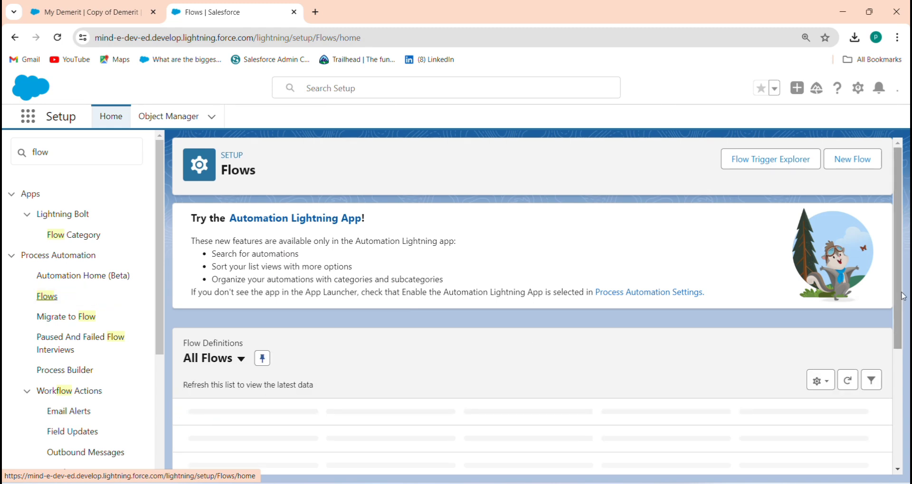
# Sort the flow list by last modified date and open Screen Flow For Demerit
pyautogui.scroll(-2, 850, 302)
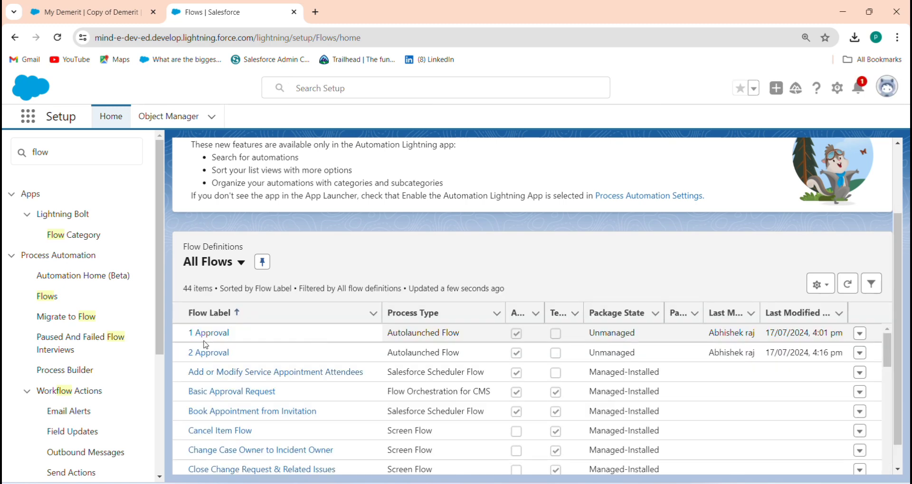
pyautogui.click(460, 312)
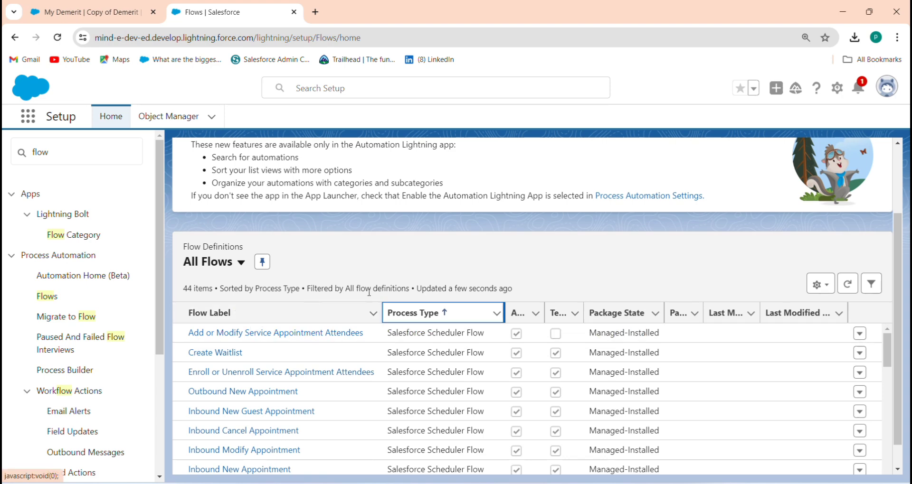
pyautogui.click(828, 314)
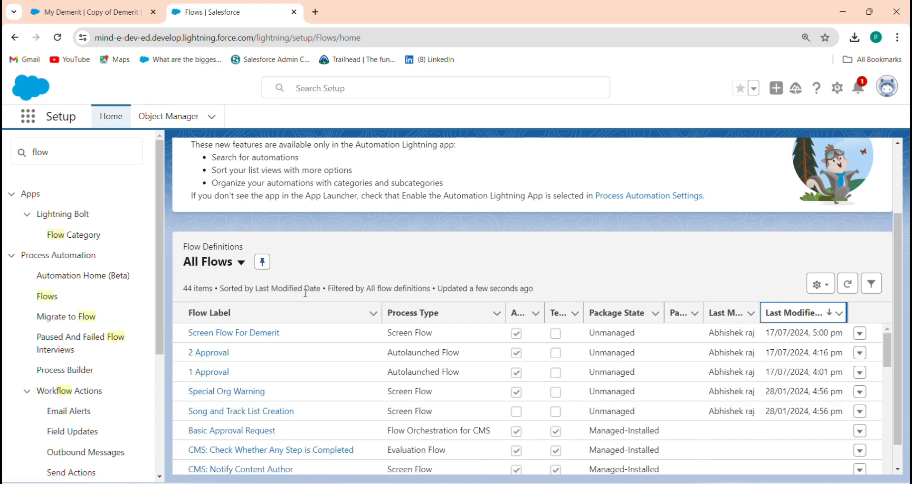
pyautogui.click(267, 333)
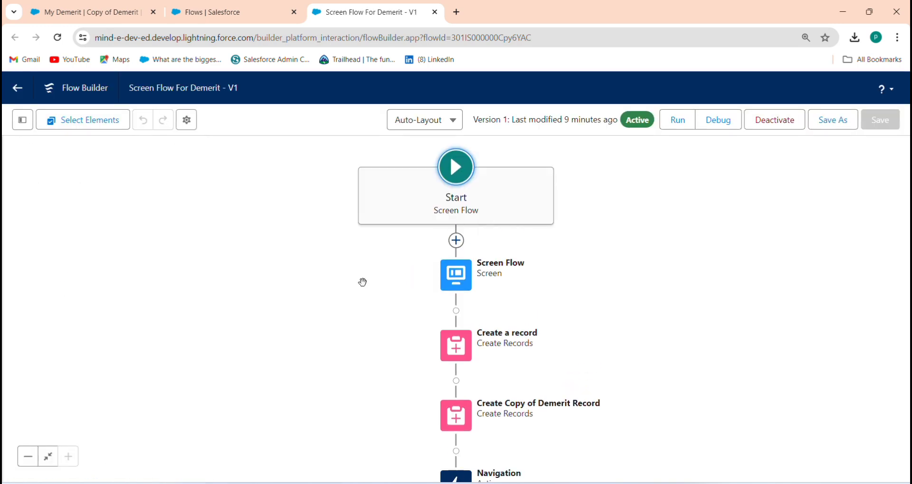
# In the Create Copy of Demerit Record element, replace the Demerit__c value with DemeritId from Create_a_record
pyautogui.click(456, 346)
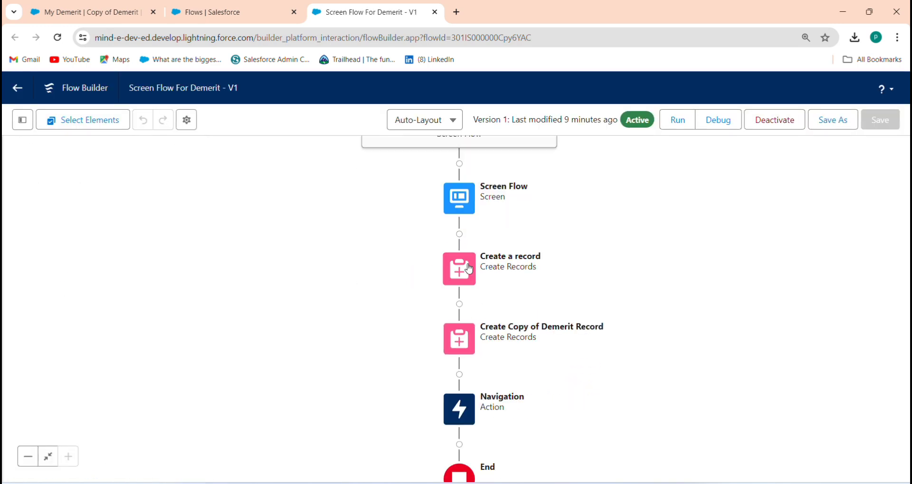
pyautogui.click(263, 340)
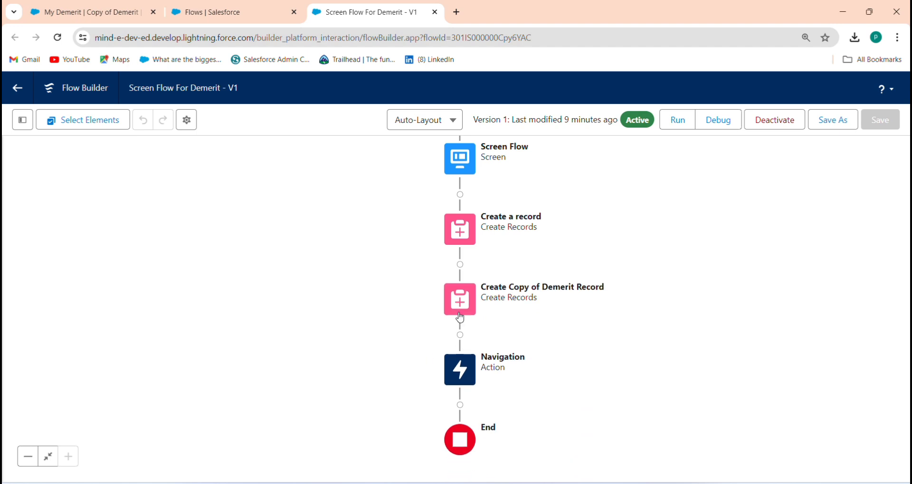
pyautogui.click(460, 313)
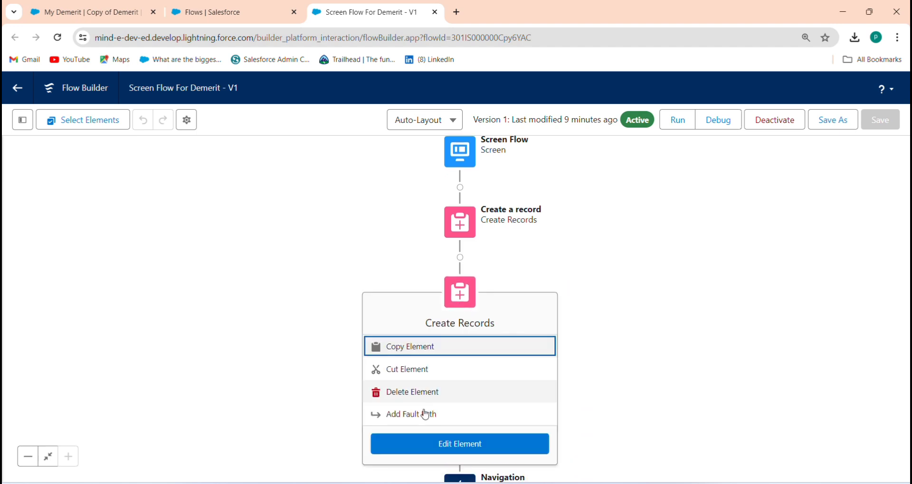
pyautogui.click(443, 446)
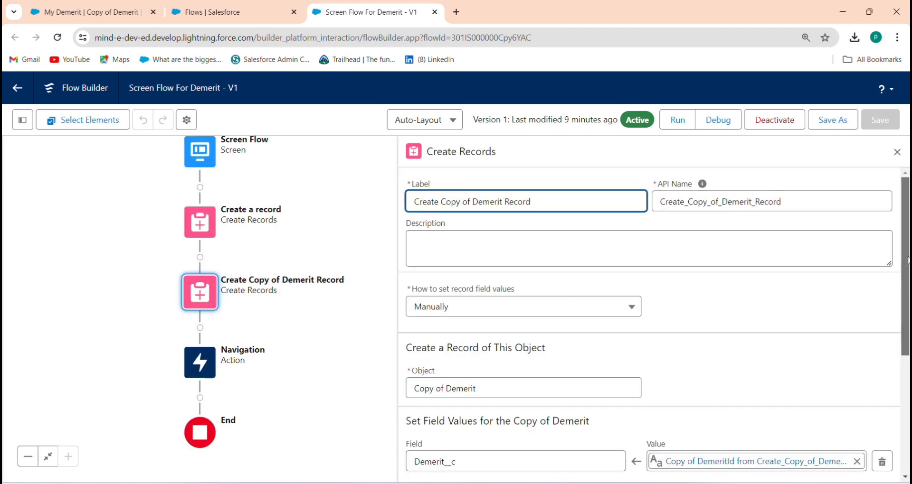
pyautogui.moveTo(905, 252); pyautogui.dragTo(904, 369)
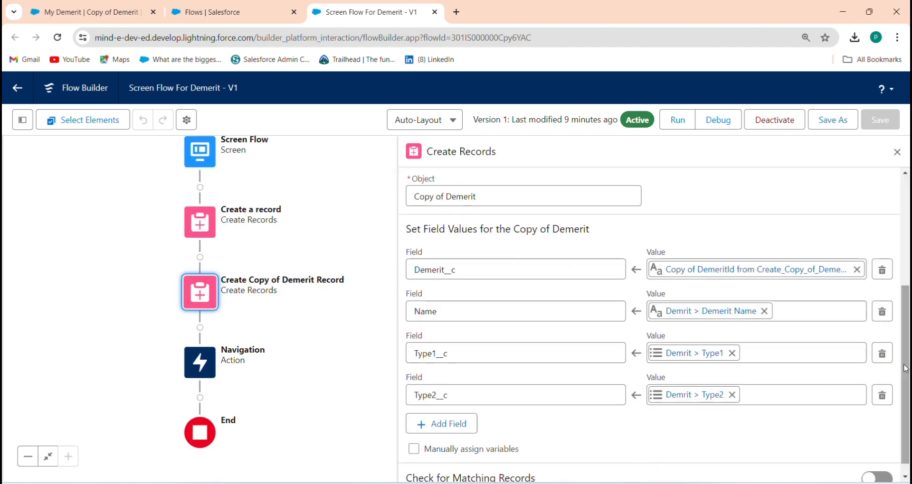
pyautogui.click(857, 269)
pyautogui.click(780, 264)
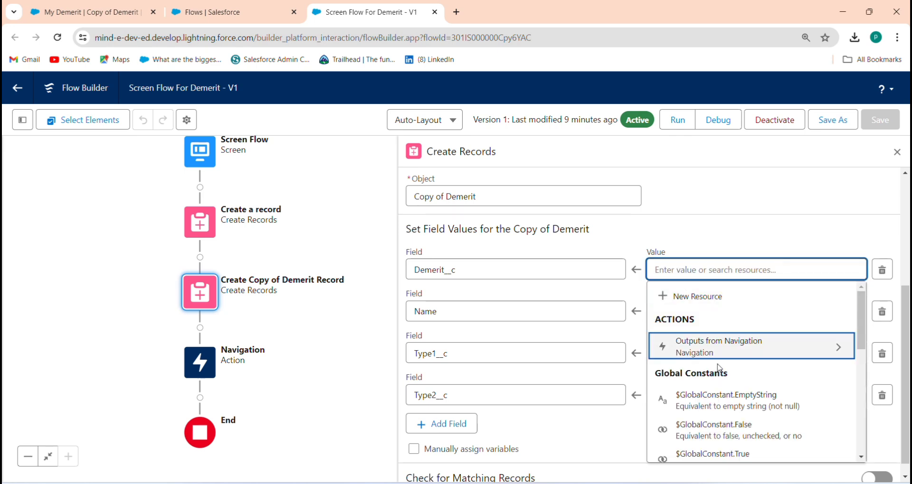
pyautogui.scroll(-5, 861, 345)
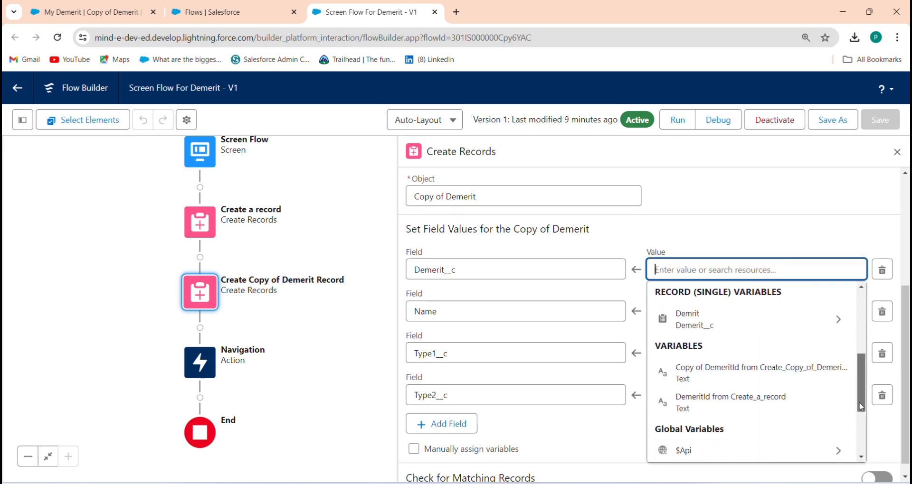
pyautogui.click(764, 394)
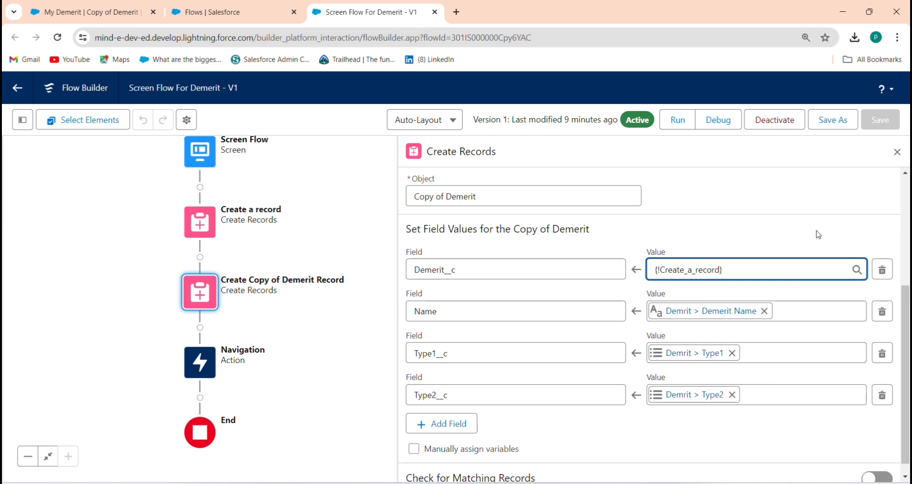
# Save Screen Flow For Demerit as a new version and activate it
pyautogui.click(832, 120)
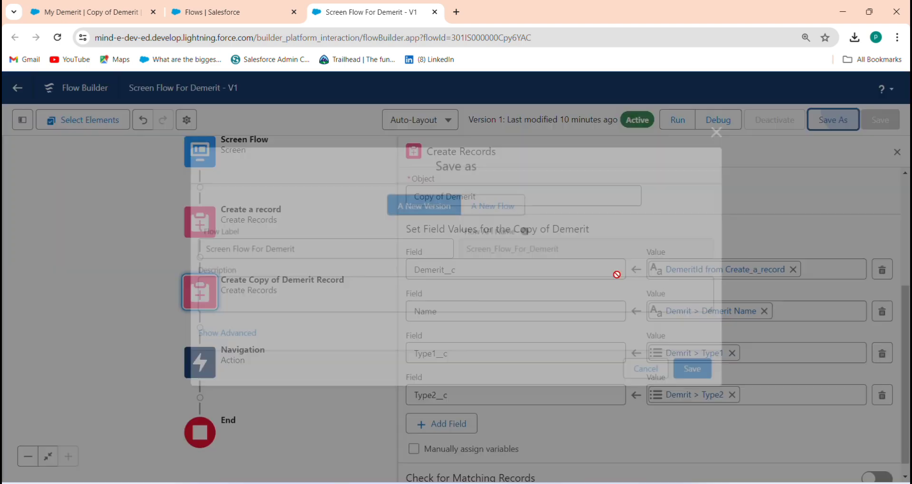
pyautogui.click(696, 370)
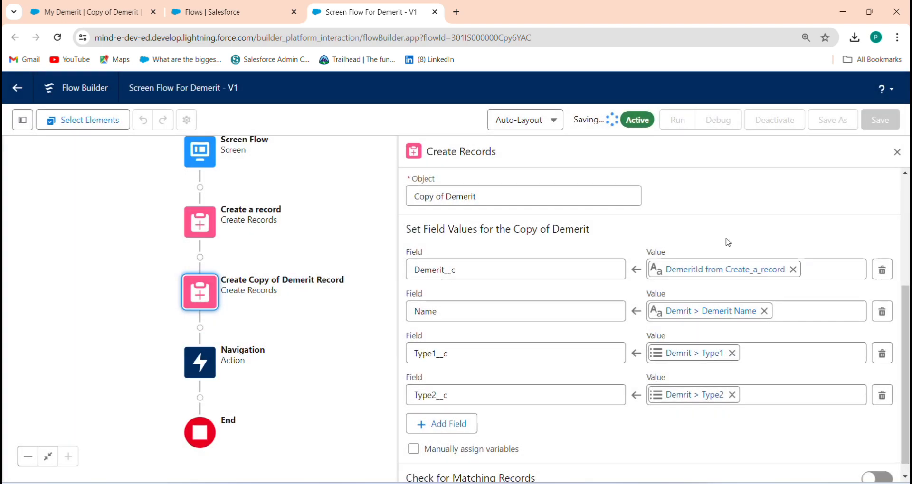
pyautogui.click(780, 120)
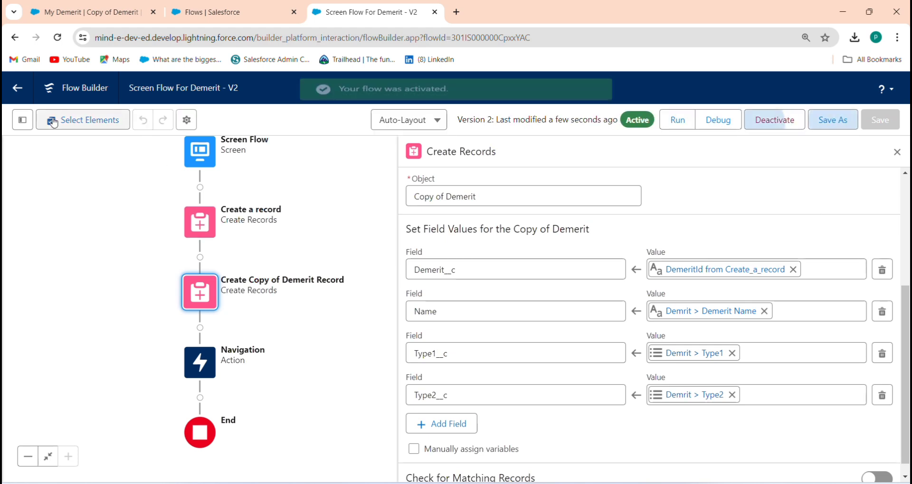
# Return to the My Demerit record's browser tab and open the Demerit Page in the Sales app
pyautogui.click(76, 12)
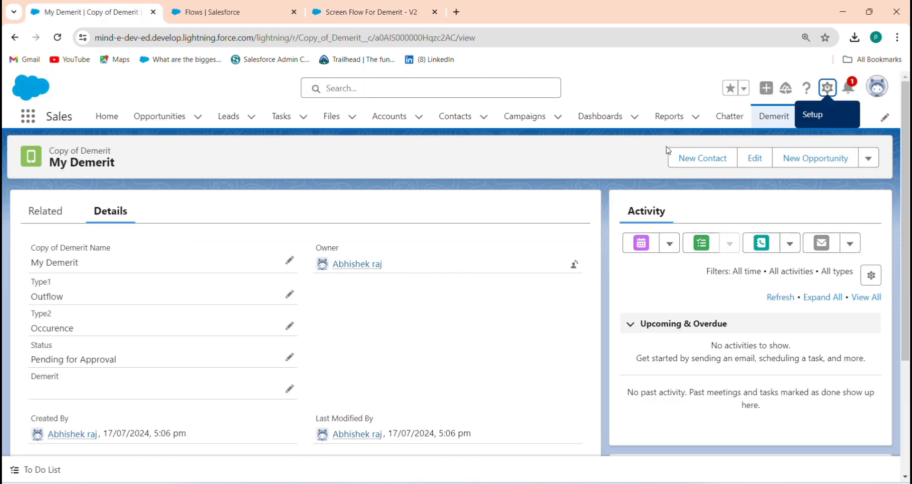
pyautogui.click(832, 116)
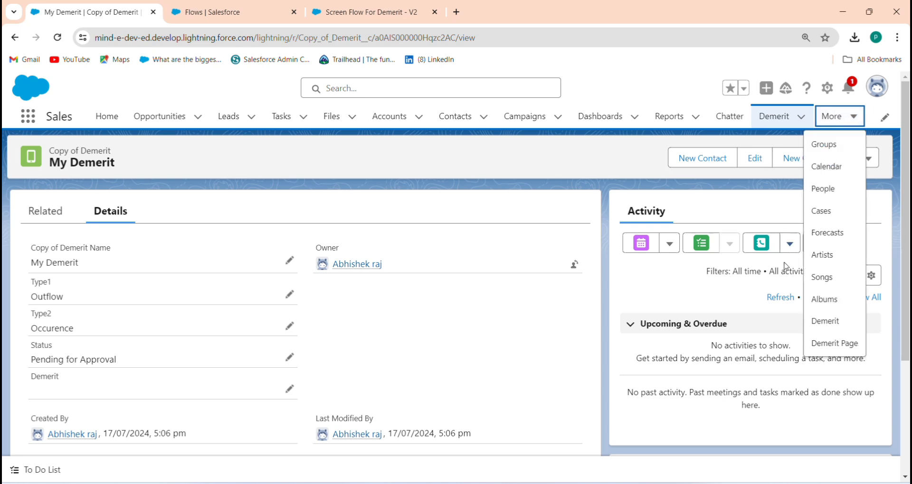
pyautogui.click(815, 338)
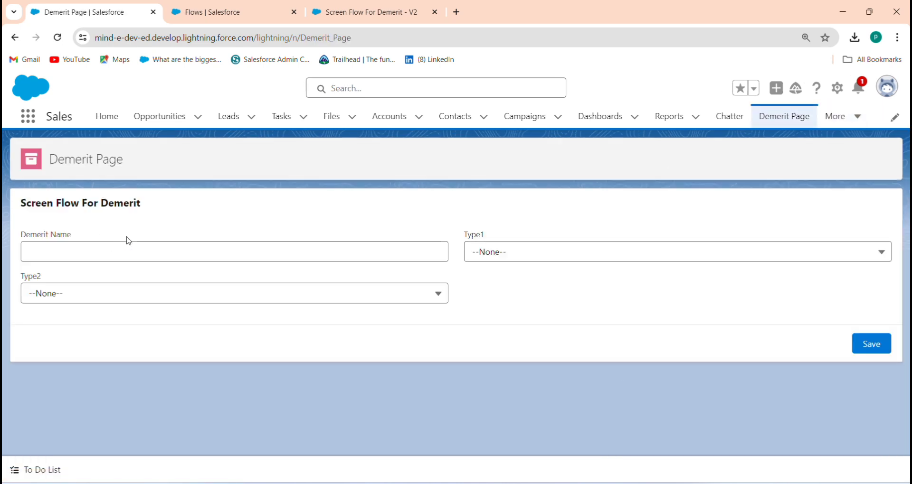
# Fill in the screen flow with Demerit Name My Demerit 2, Type1 Outflow and Type2 Occurence, and save it
pyautogui.click(132, 248)
pyautogui.write('My D')
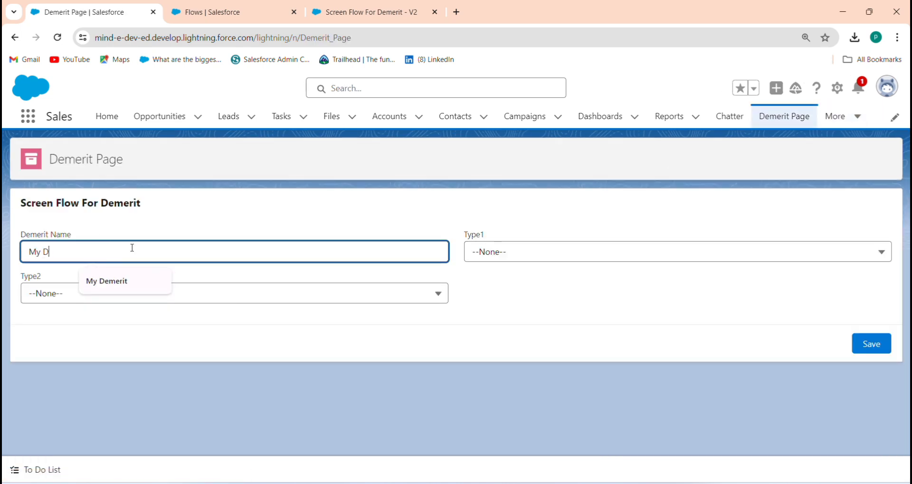
pyautogui.write('emrit 3')
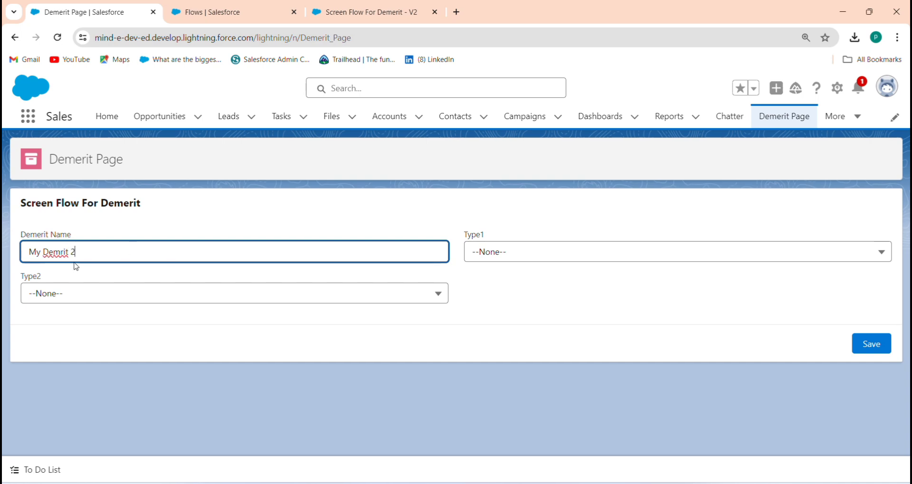
pyautogui.click(60, 251)
pyautogui.write('e')
pyautogui.click(117, 283)
pyautogui.click(498, 253)
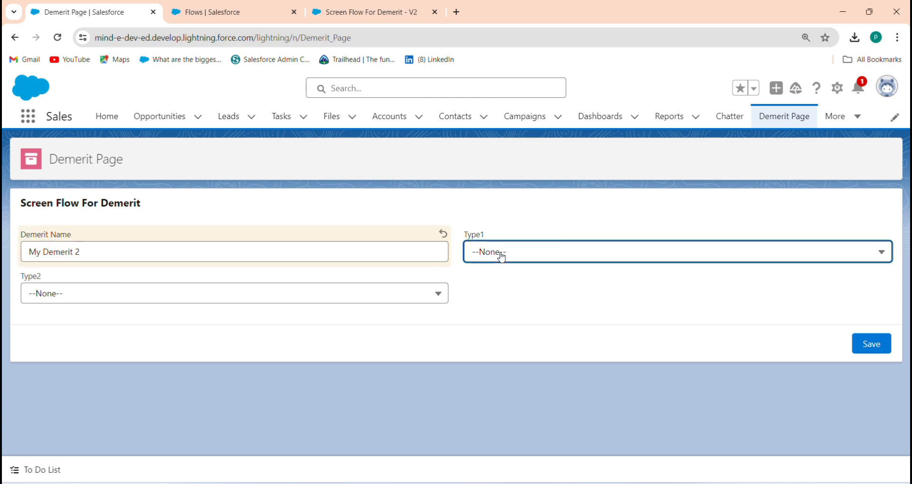
pyautogui.click(495, 300)
pyautogui.click(385, 299)
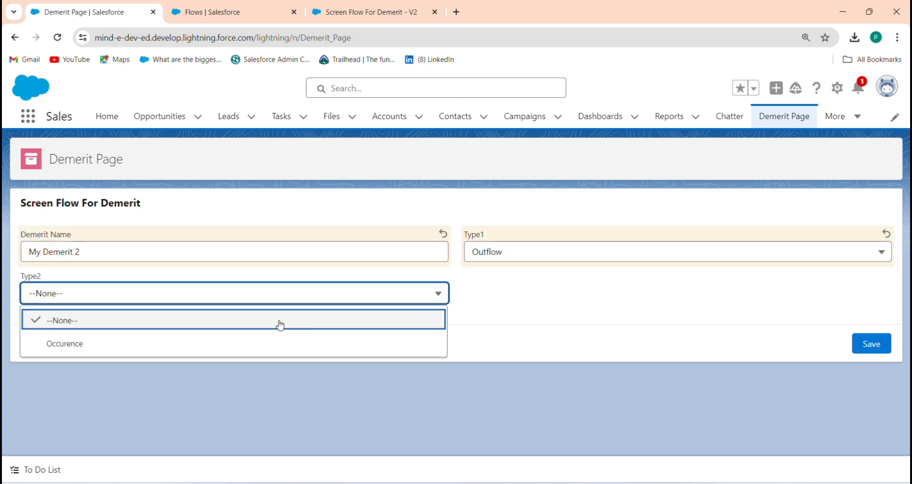
pyautogui.click(275, 342)
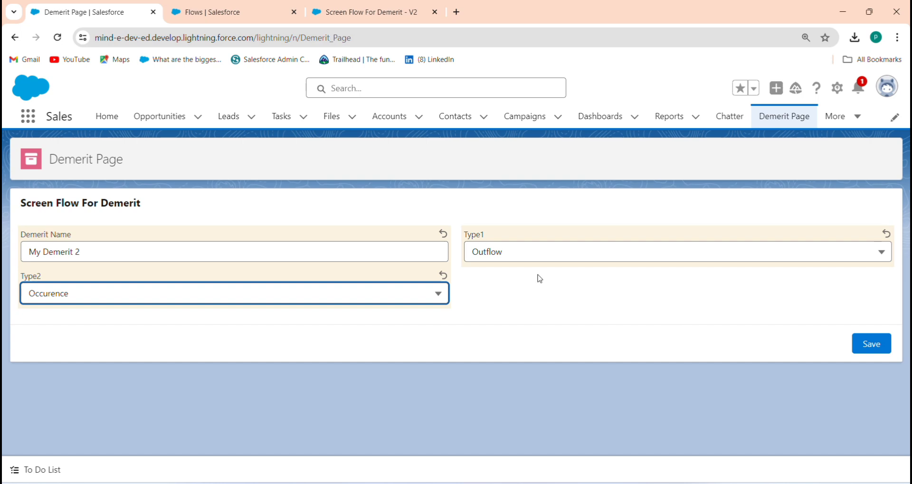
pyautogui.click(869, 346)
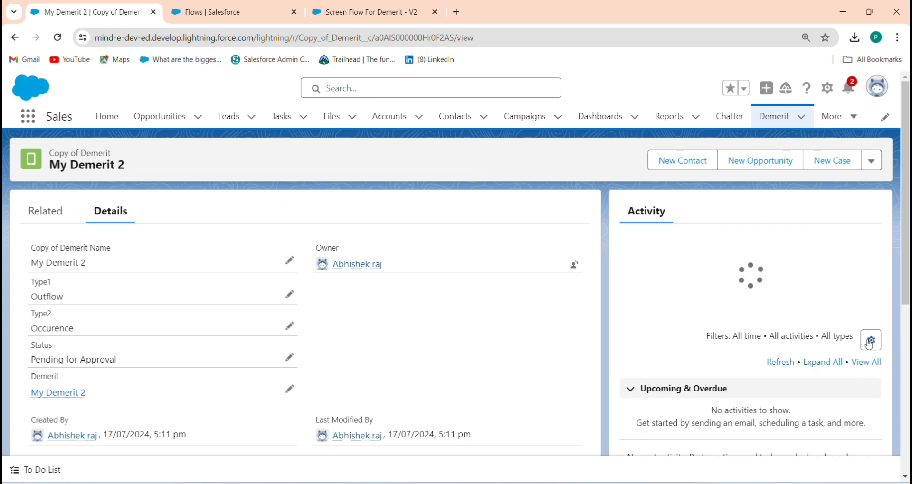
# On the Copy of Demerit record page, move the parent Demerit's approval history list below the record's own Approval History, save and return to the record
pyautogui.moveTo(906, 304); pyautogui.dragTo(909, 430)
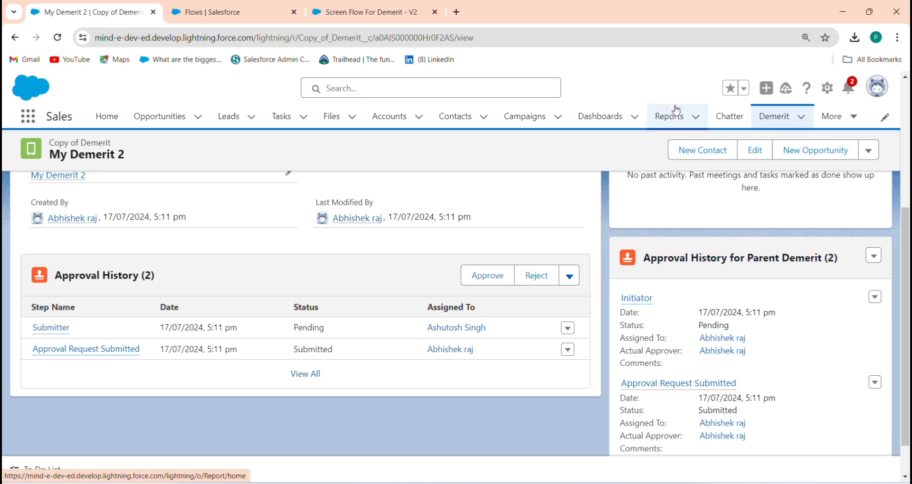
pyautogui.click(827, 88)
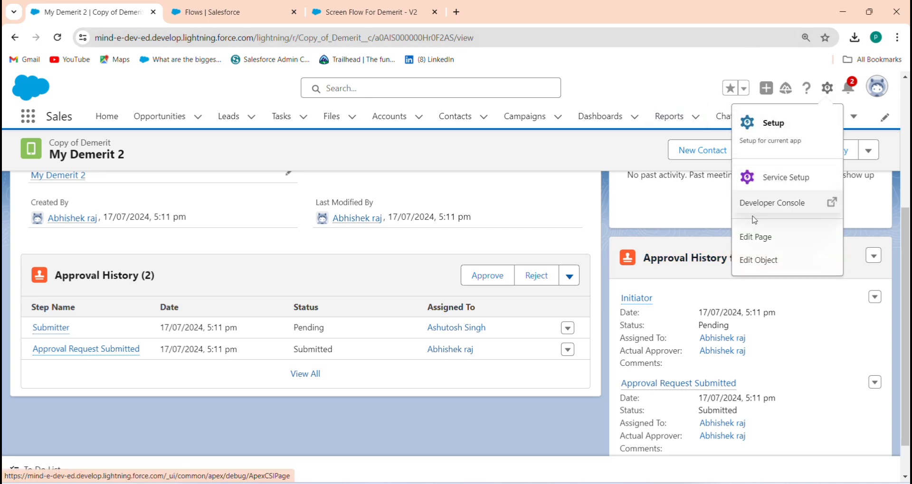
pyautogui.click(755, 237)
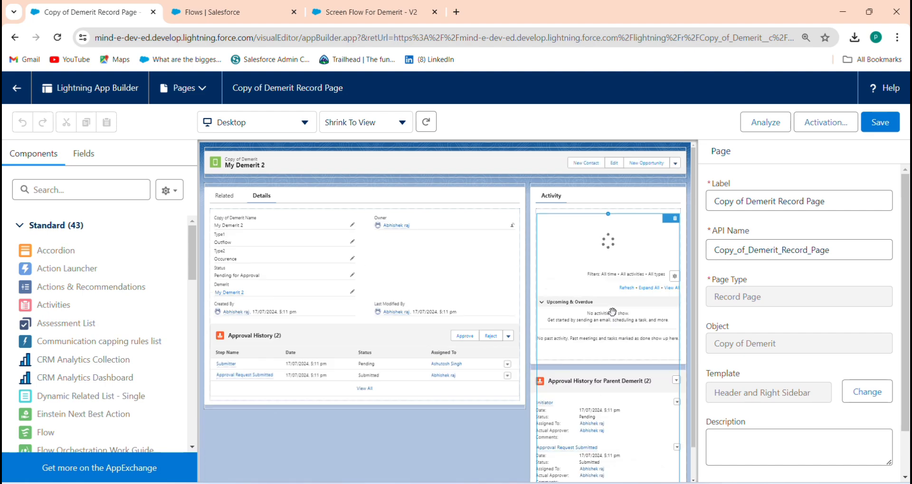
pyautogui.moveTo(593, 340); pyautogui.dragTo(465, 413)
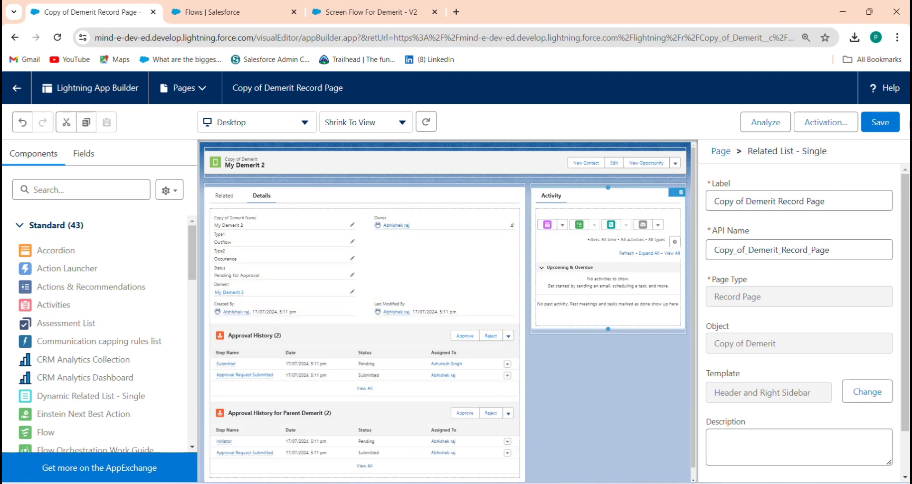
pyautogui.click(880, 122)
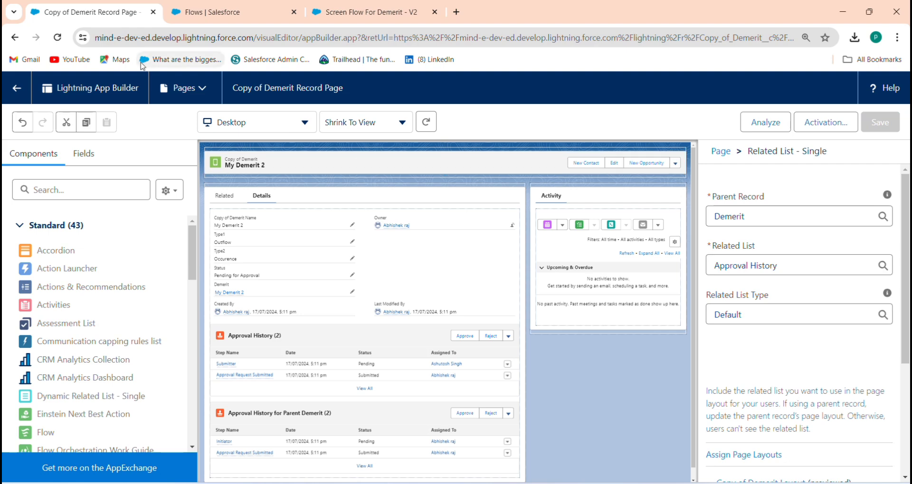
pyautogui.click(9, 85)
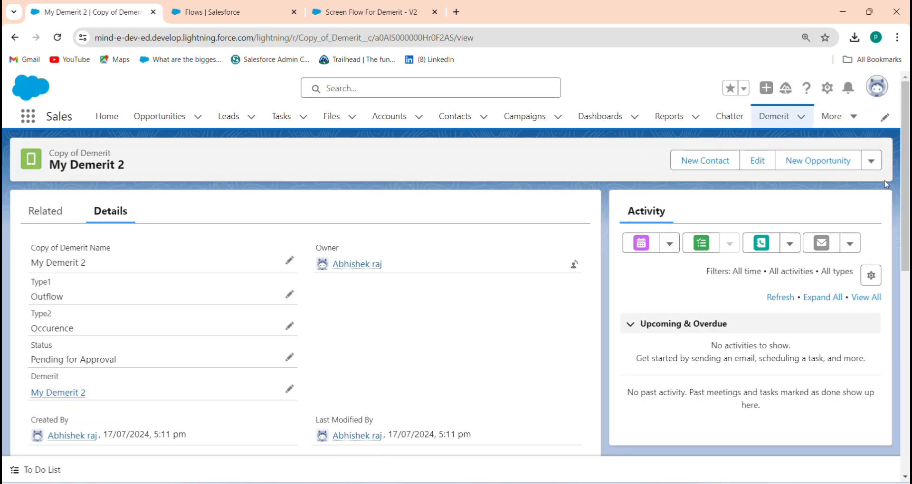
# Approve the parent Demerit and the Copy of Demerit from their approval history lists on My Demerit 2, leaving the comments empty
pyautogui.moveTo(908, 188); pyautogui.dragTo(895, 359)
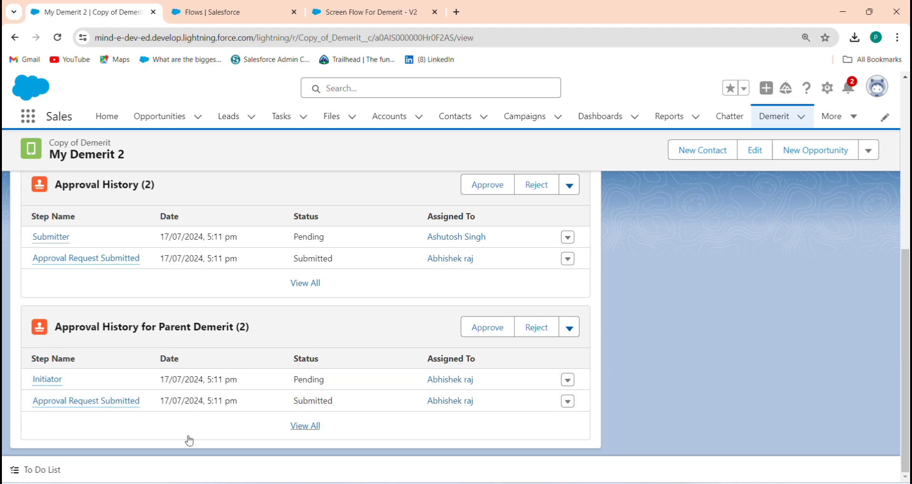
pyautogui.scroll(4, 290, 251)
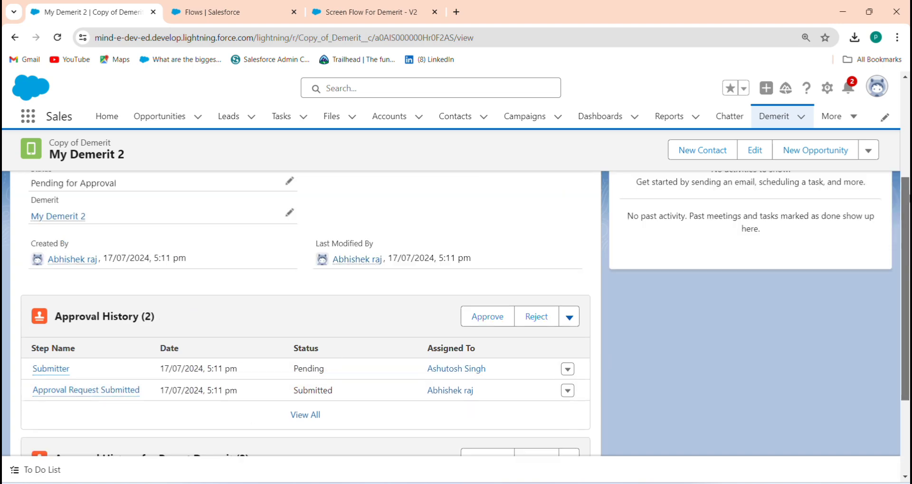
pyautogui.scroll(1, 289, 251)
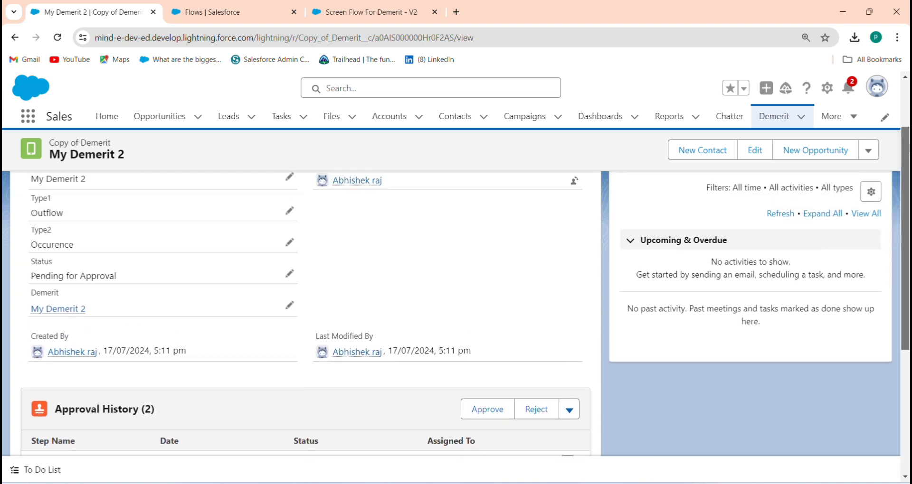
pyautogui.scroll(2, 299, 291)
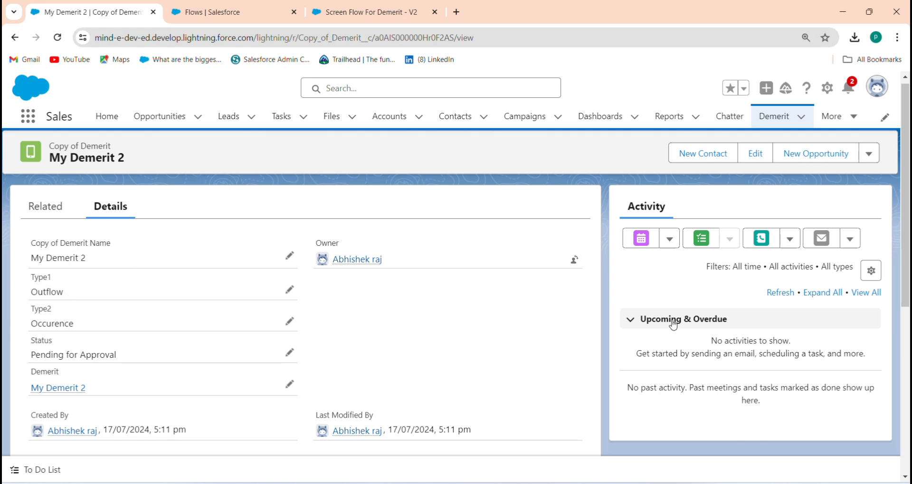
pyautogui.moveTo(904, 233); pyautogui.dragTo(896, 402)
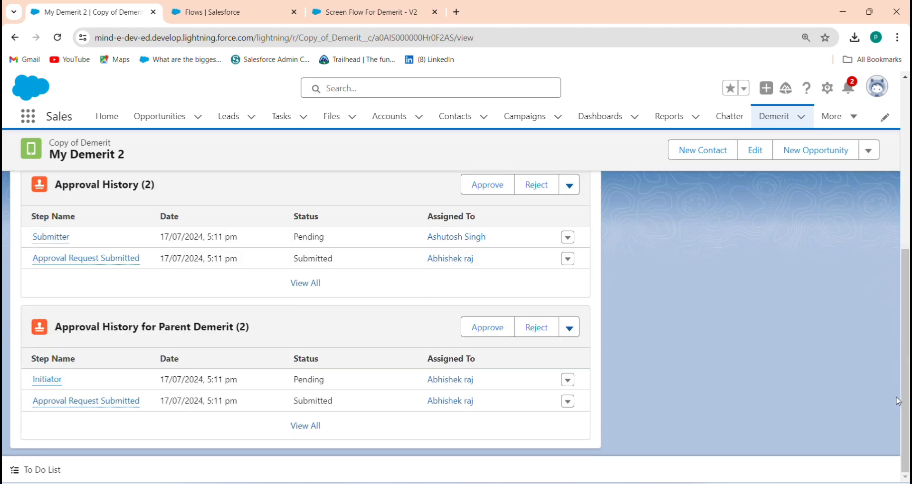
pyautogui.click(479, 329)
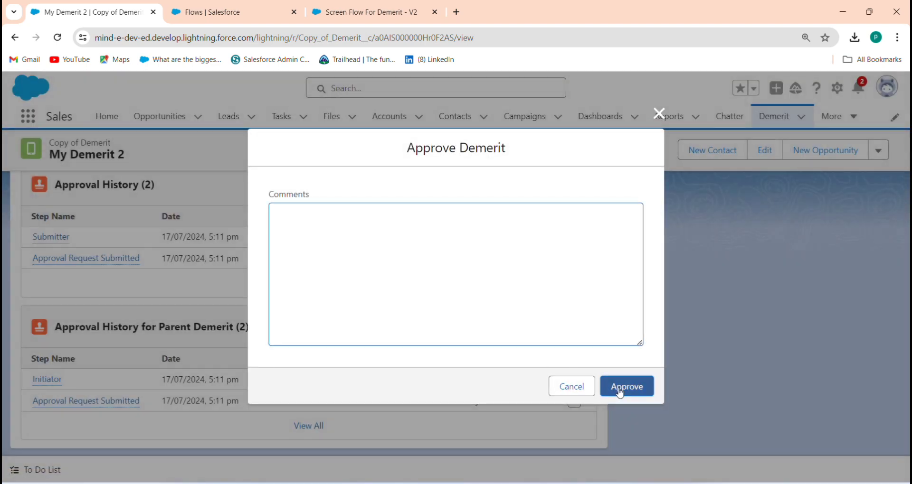
pyautogui.click(619, 386)
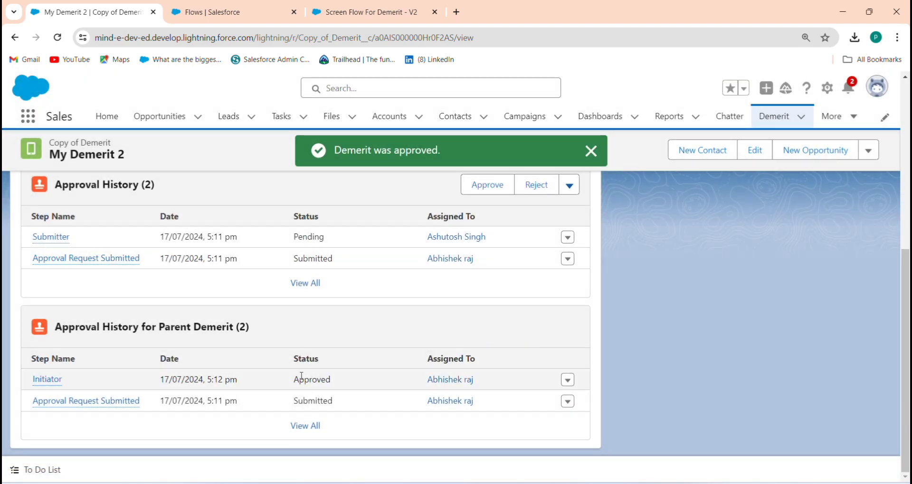
pyautogui.click(487, 184)
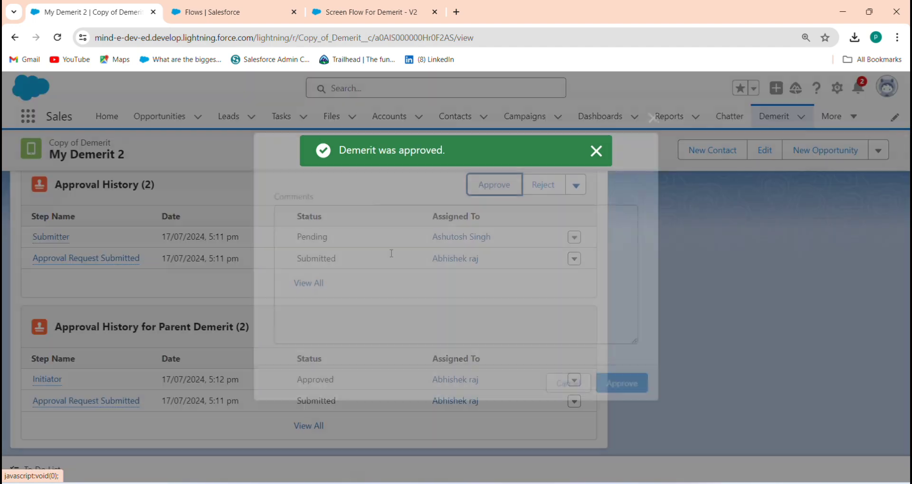
pyautogui.click(632, 384)
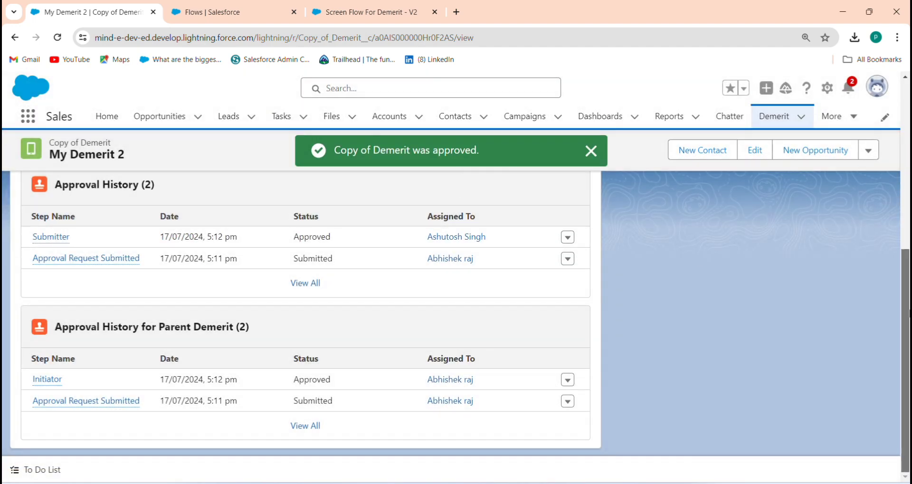
# Check the Status field and both approval history lists on the My Demerit 2 copy record
pyautogui.scroll(3, 907, 223)
pyautogui.scroll(3, 906, 223)
pyautogui.scroll(-5, 899, 290)
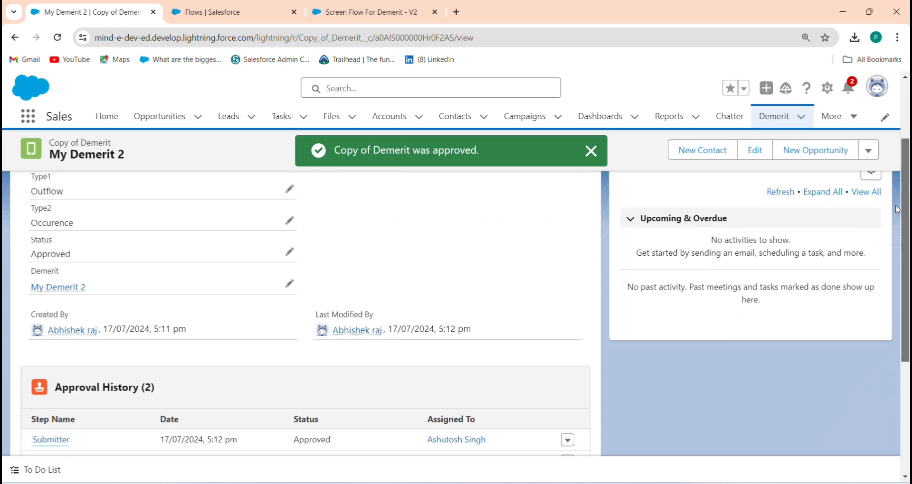
pyautogui.scroll(-1, 888, 356)
pyautogui.moveTo(907, 321); pyautogui.dragTo(908, 145)
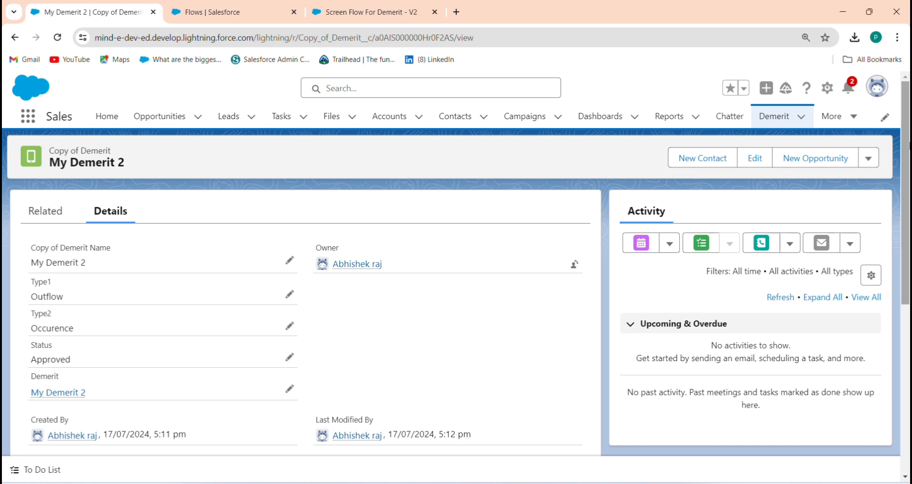
pyautogui.scroll(-10, 304, 313)
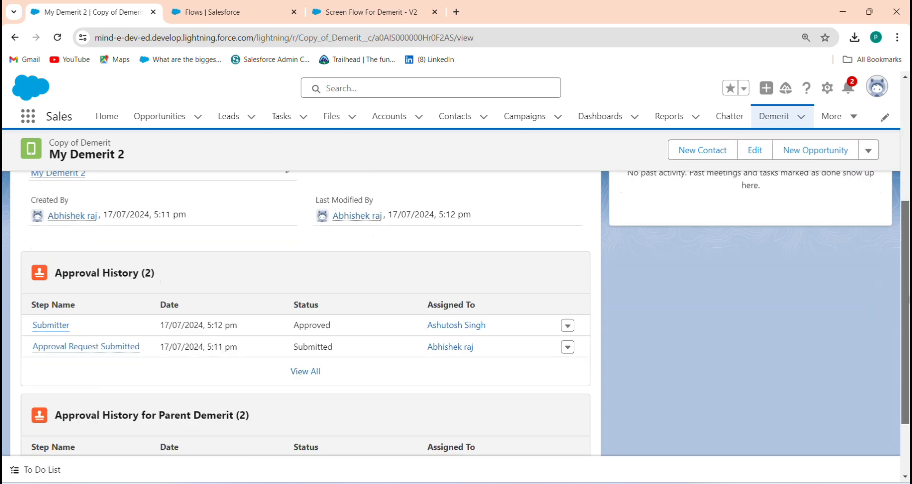